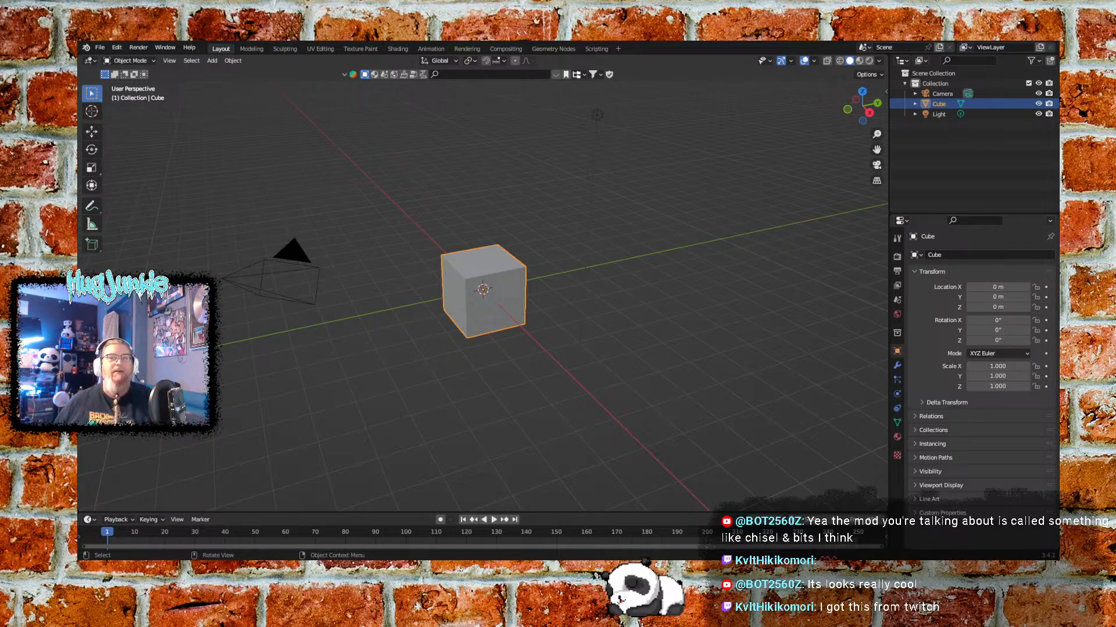
pyautogui.rightClick(575, 320)
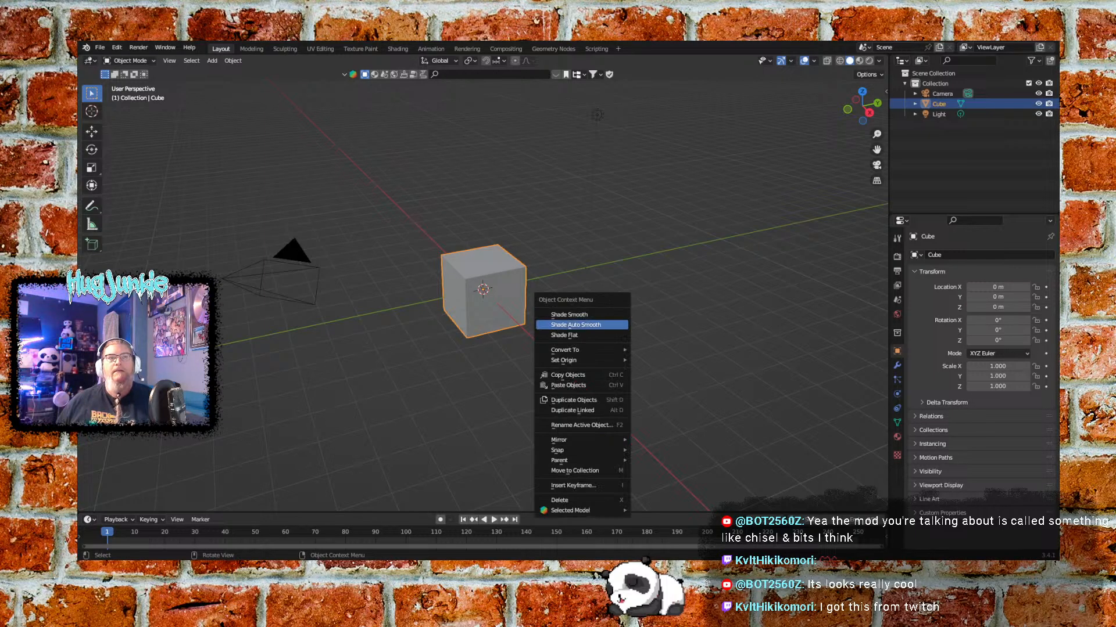
pyautogui.keyDown('alt'); pyautogui.moveTo(610, 293); pyautogui.dragTo(573, 280, button='middle'); pyautogui.keyUp('alt')
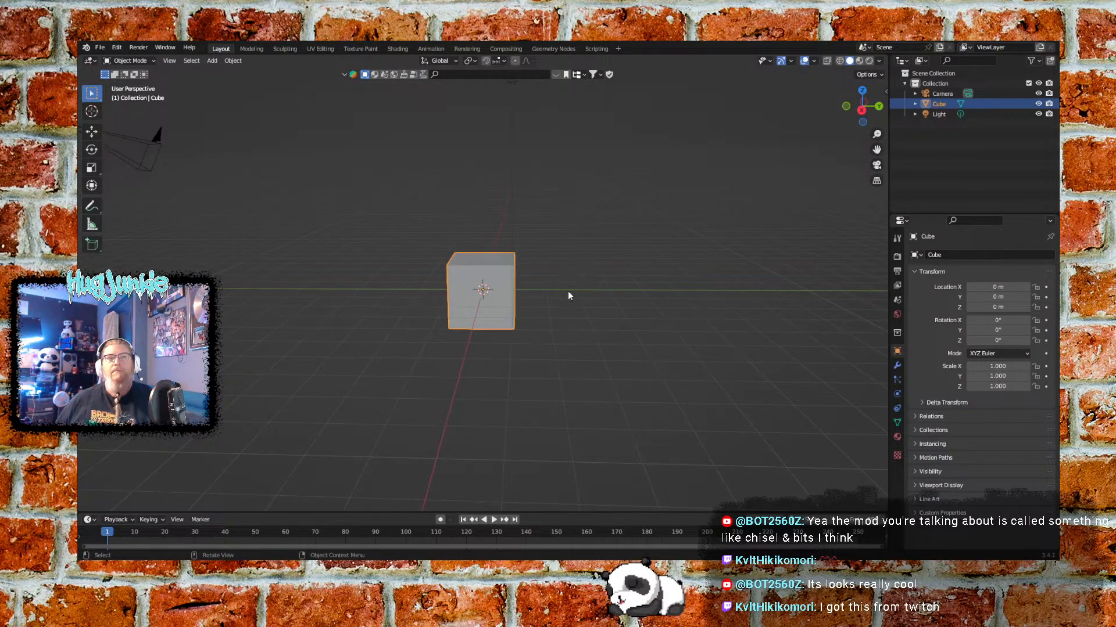
pyautogui.moveTo(613, 307); pyautogui.dragTo(578, 312, button='middle')
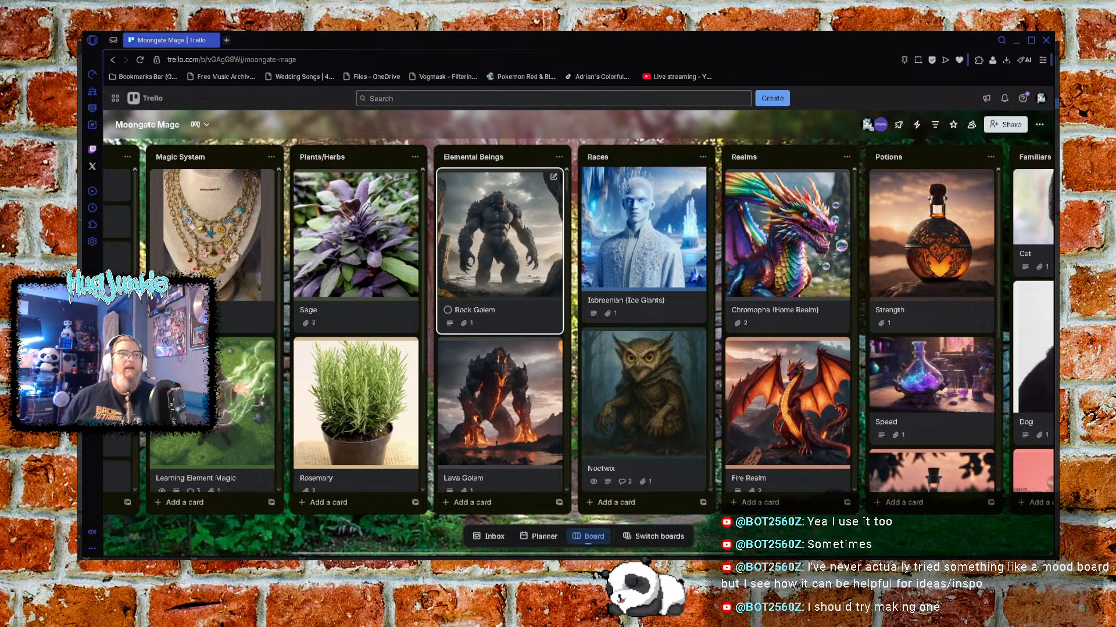
# On the Moongate Mage Trello board, look through the cards in the Inspiration and reference list
pyautogui.hscroll(-2, 349, 529)
pyautogui.moveTo(349, 528); pyautogui.dragTo(558, 536)
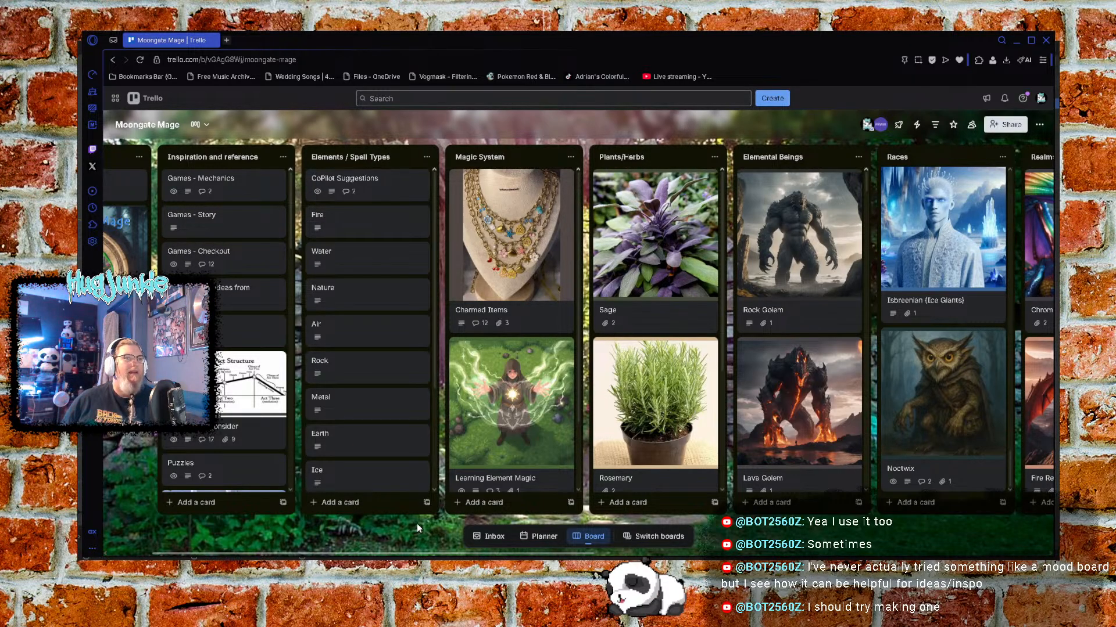
pyautogui.moveTo(416, 525); pyautogui.dragTo(393, 524)
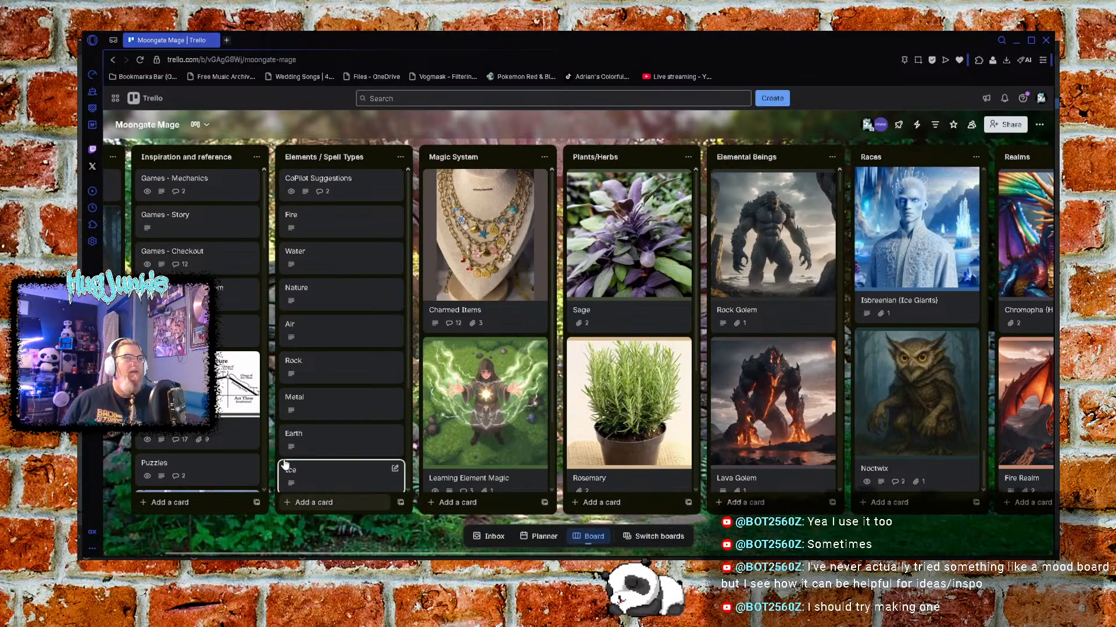
pyautogui.scroll(-2, 191, 349)
pyautogui.scroll(-4, 219, 331)
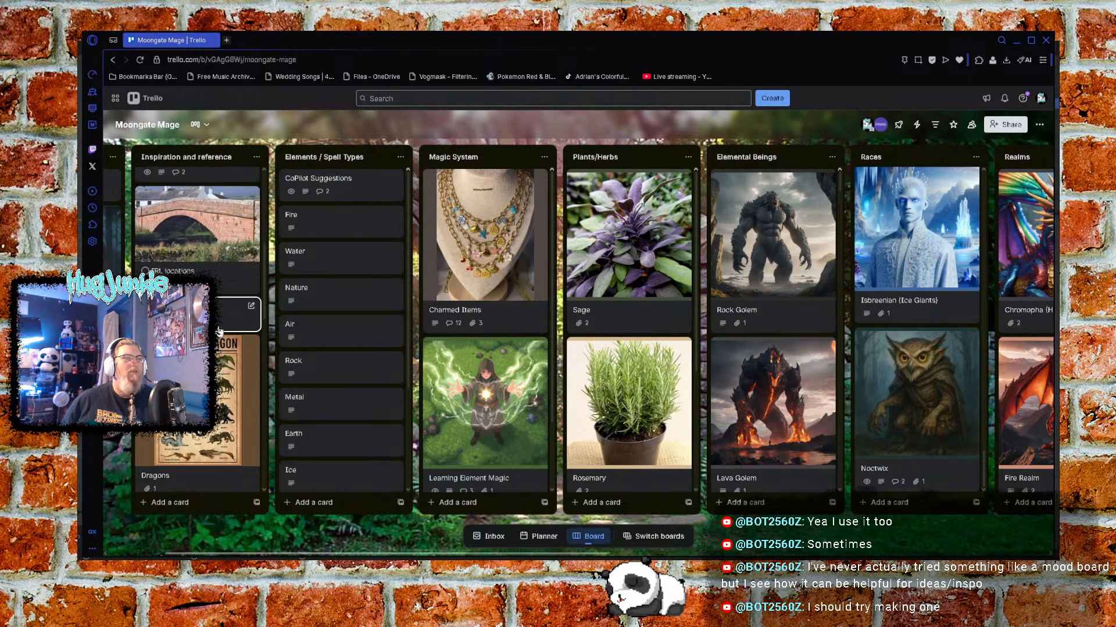
pyautogui.scroll(-3, 219, 331)
pyautogui.scroll(8, 219, 331)
# Browse the cards in the Elements / Spell Types, Magic System and Plants/Herbs lists
pyautogui.hscroll(1, 353, 534)
pyautogui.moveTo(353, 533); pyautogui.dragTo(234, 525)
pyautogui.scroll(-3, 235, 401)
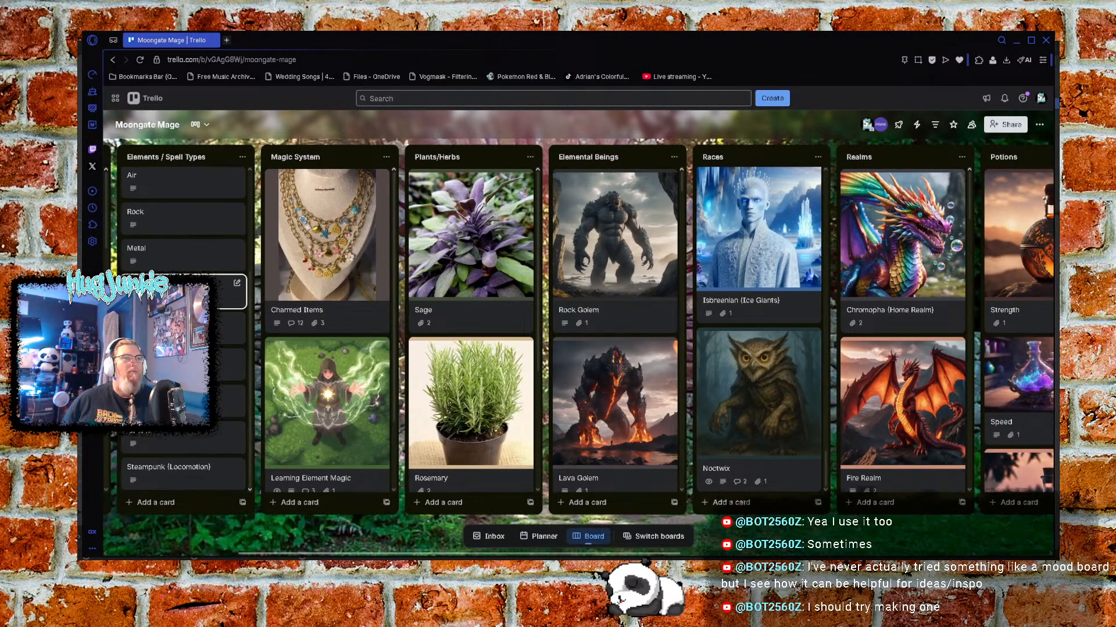
pyautogui.scroll(3, 238, 407)
pyautogui.moveTo(360, 533); pyautogui.dragTo(213, 521)
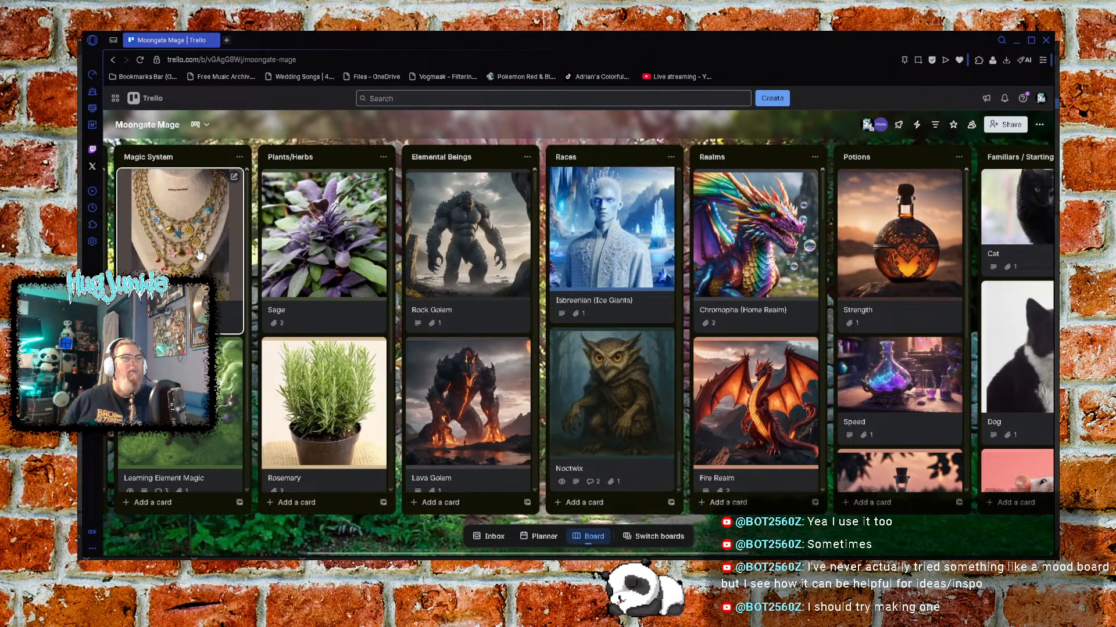
pyautogui.scroll(-3, 191, 255)
pyautogui.scroll(3, 192, 255)
pyautogui.moveTo(384, 543); pyautogui.dragTo(293, 538)
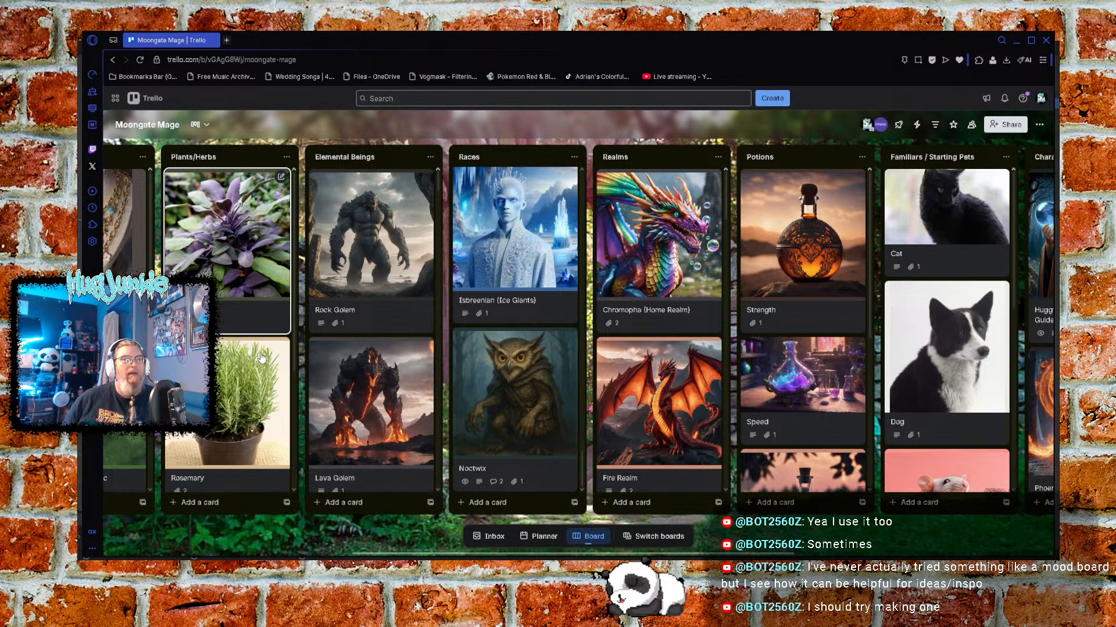
pyautogui.moveTo(389, 539); pyautogui.dragTo(373, 532)
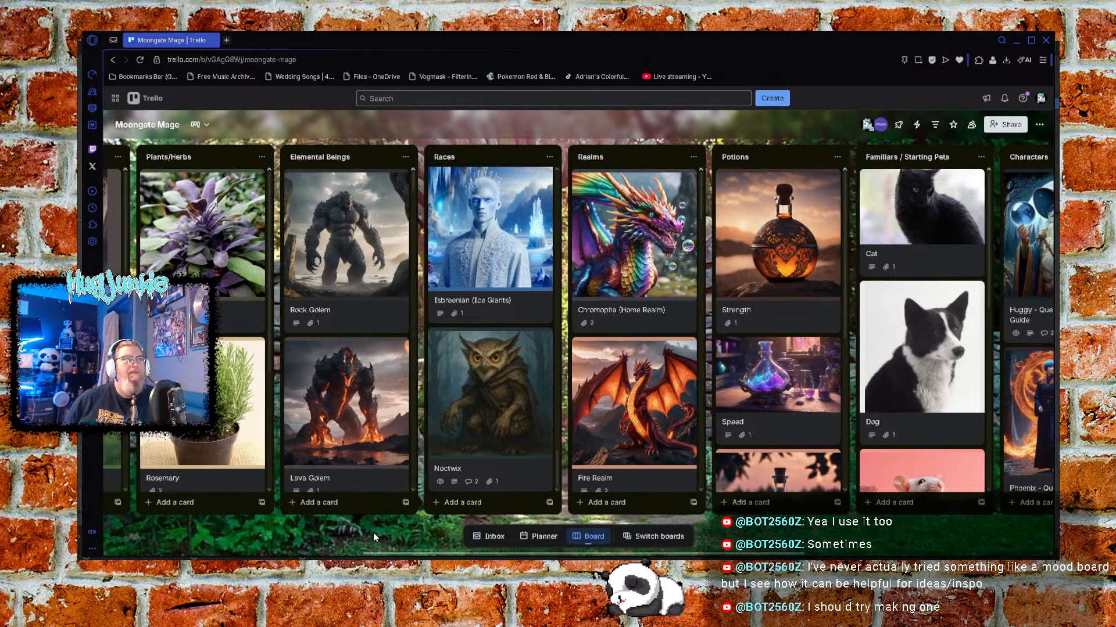
# Open the Mini "pet" rock card in the Elemental Beings list, view its cover image at full size and close the card
pyautogui.scroll(-2, 339, 323)
pyautogui.scroll(-6, 339, 323)
pyautogui.click(358, 306)
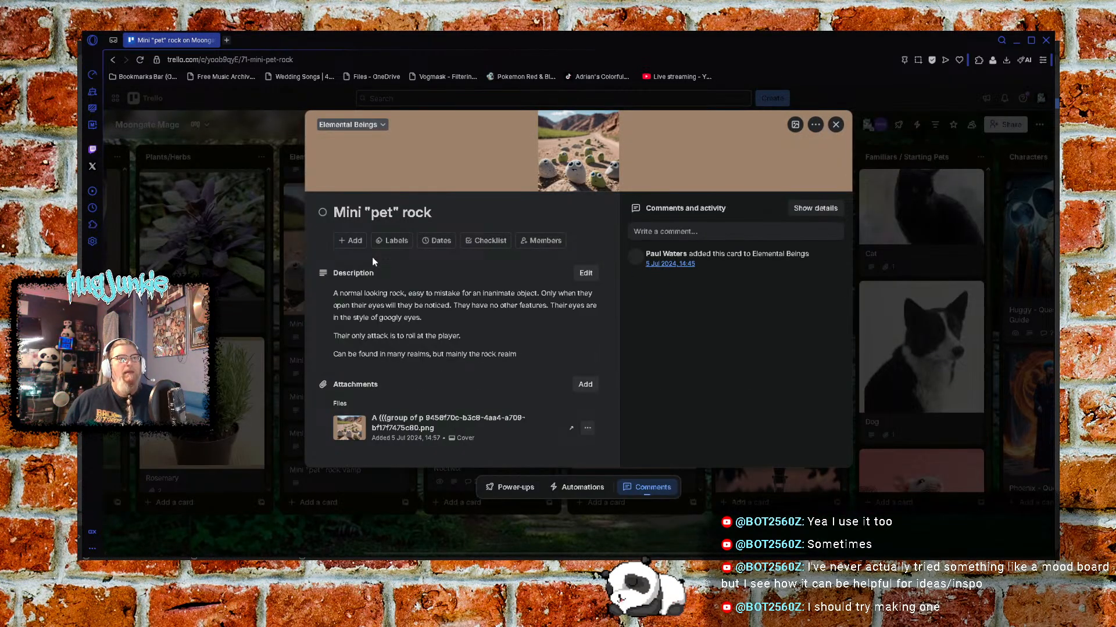
pyautogui.click(586, 146)
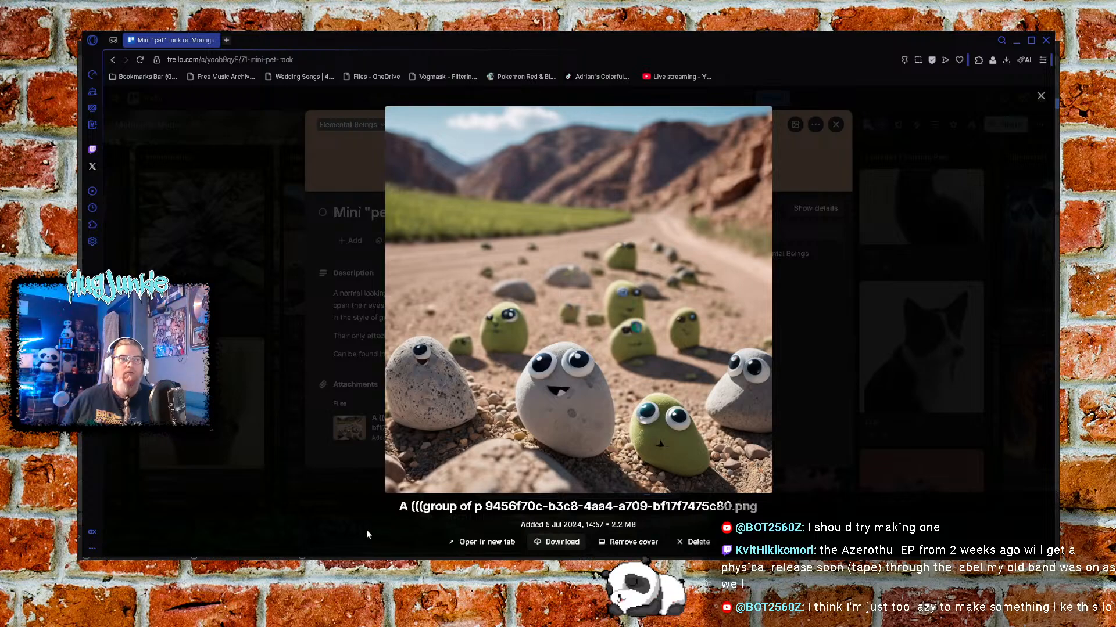
pyautogui.click(1040, 97)
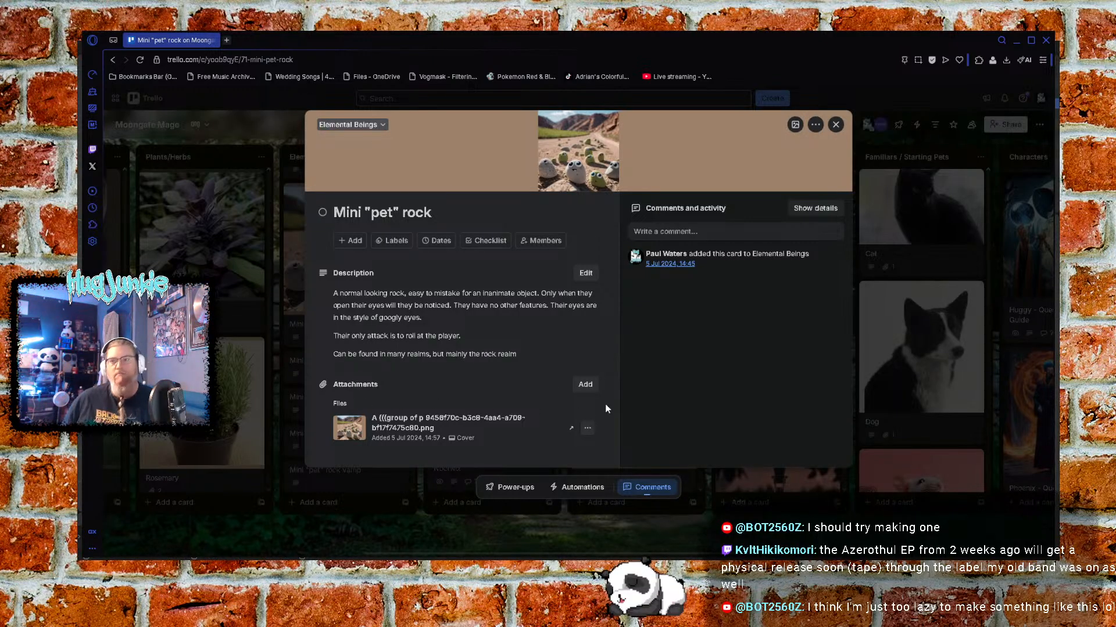
pyautogui.click(532, 532)
# Look across the board's lists from Elemental Beings to Storylines and return to Elemental Beings
pyautogui.hscroll(6, 785, 537)
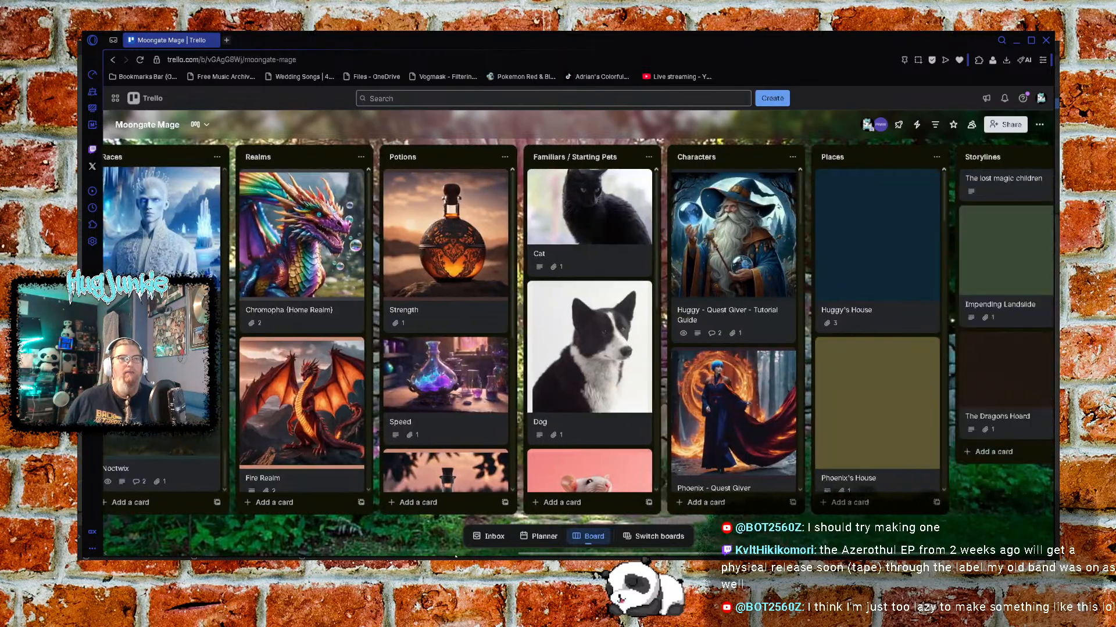
pyautogui.hscroll(-6, 785, 536)
pyautogui.hscroll(2, 579, 329)
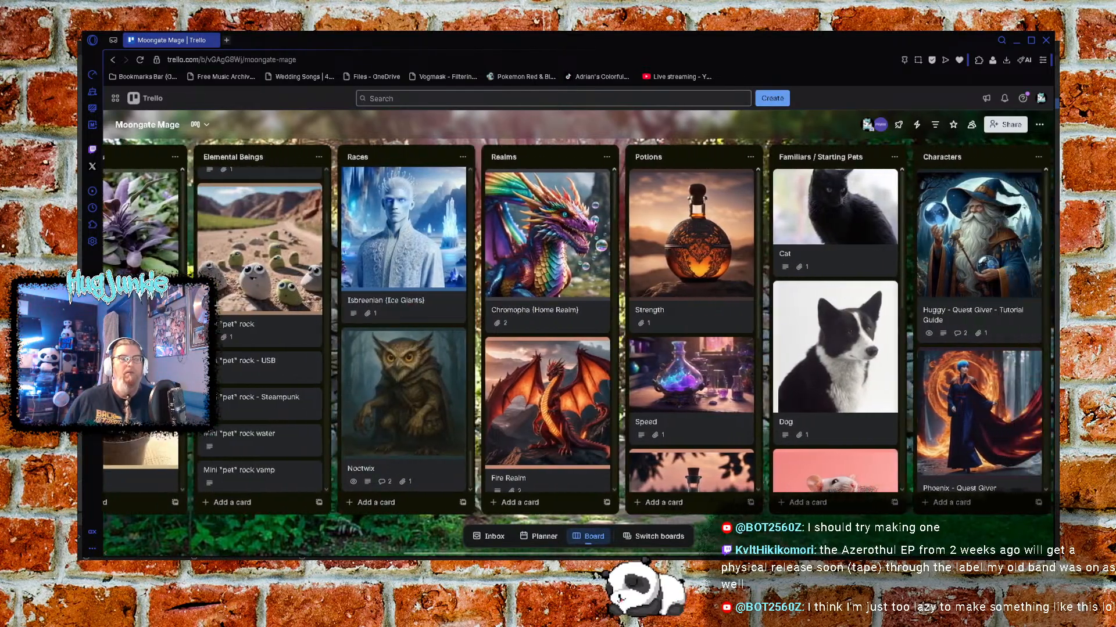
pyautogui.hscroll(-3, 579, 329)
pyautogui.hscroll(-2, 578, 330)
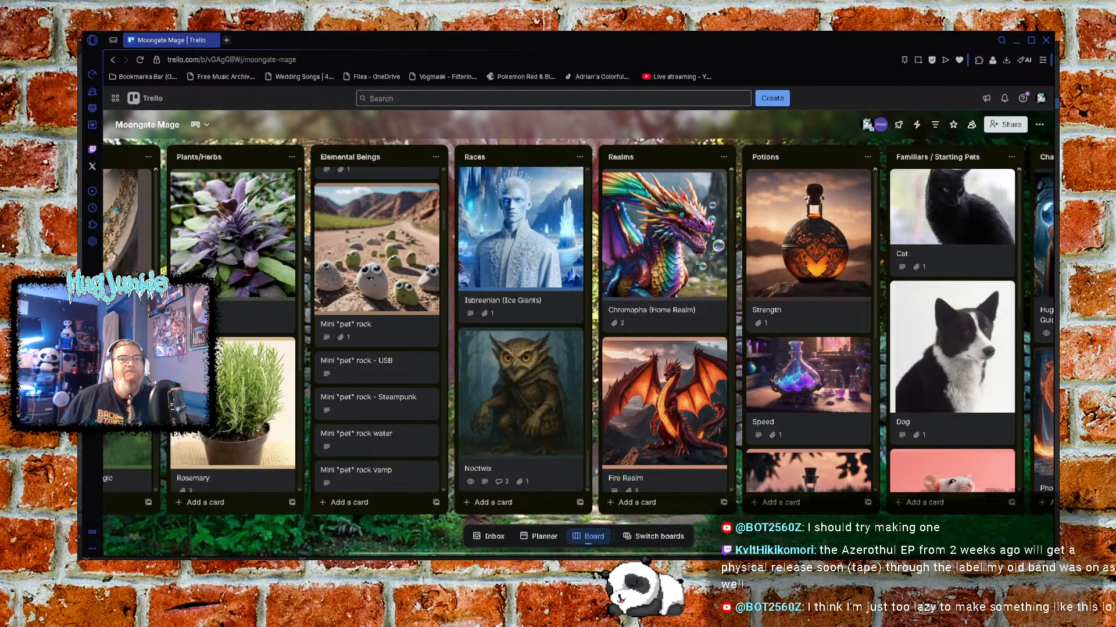
pyautogui.hscroll(2, 578, 330)
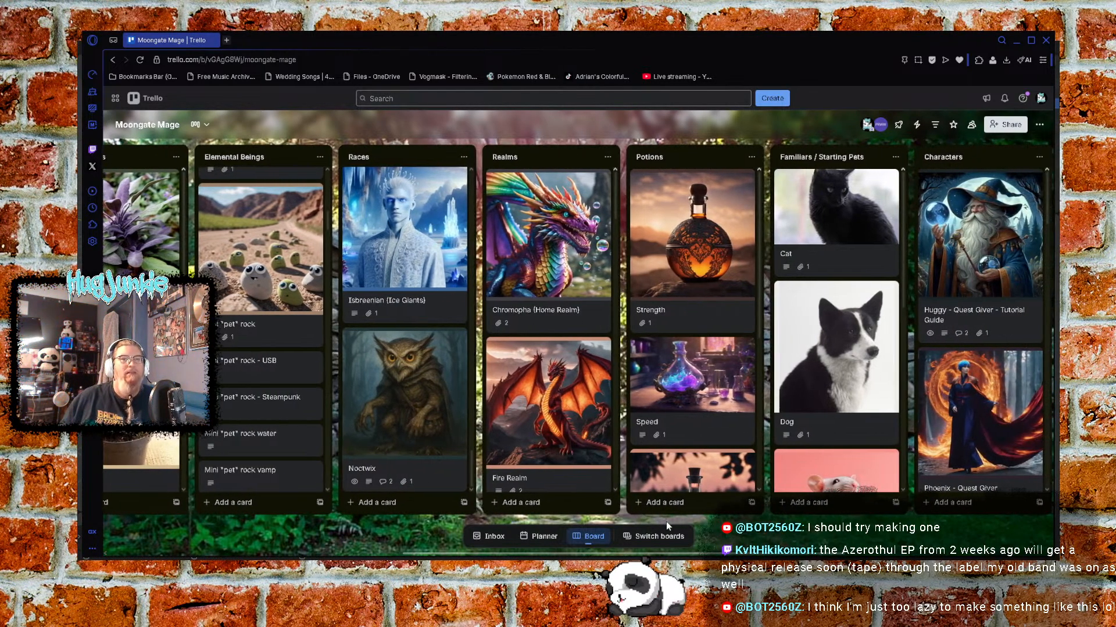
pyautogui.hscroll(-3, 665, 521)
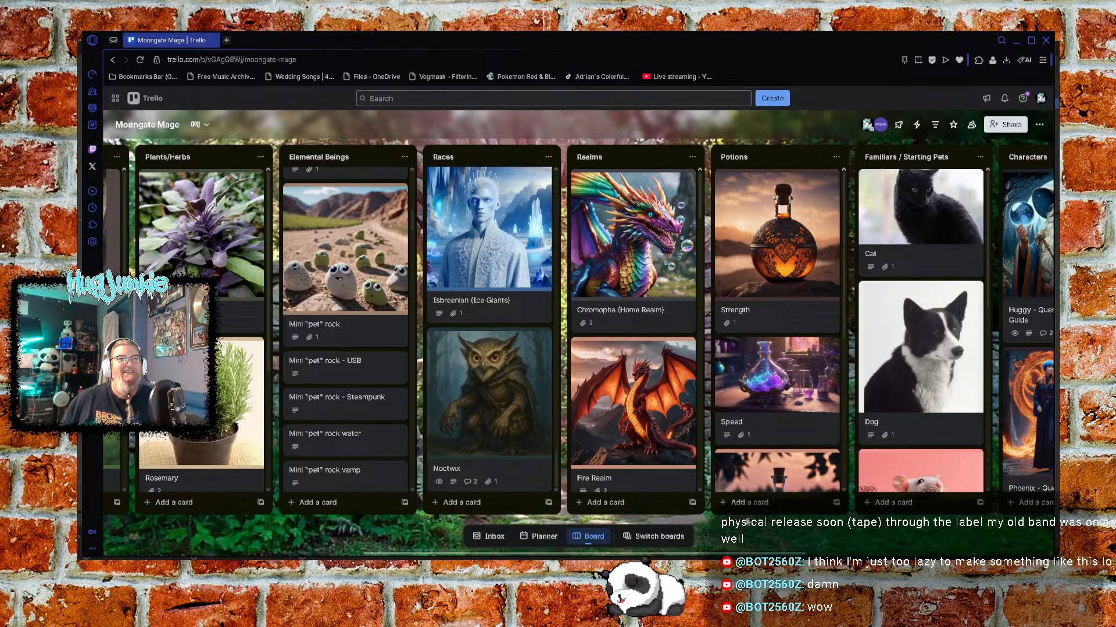
# Examine the Rock Golem card in Elemental Beings, viewing its cover image at full size and its description
pyautogui.scroll(-5, 328, 352)
pyautogui.scroll(-3, 329, 353)
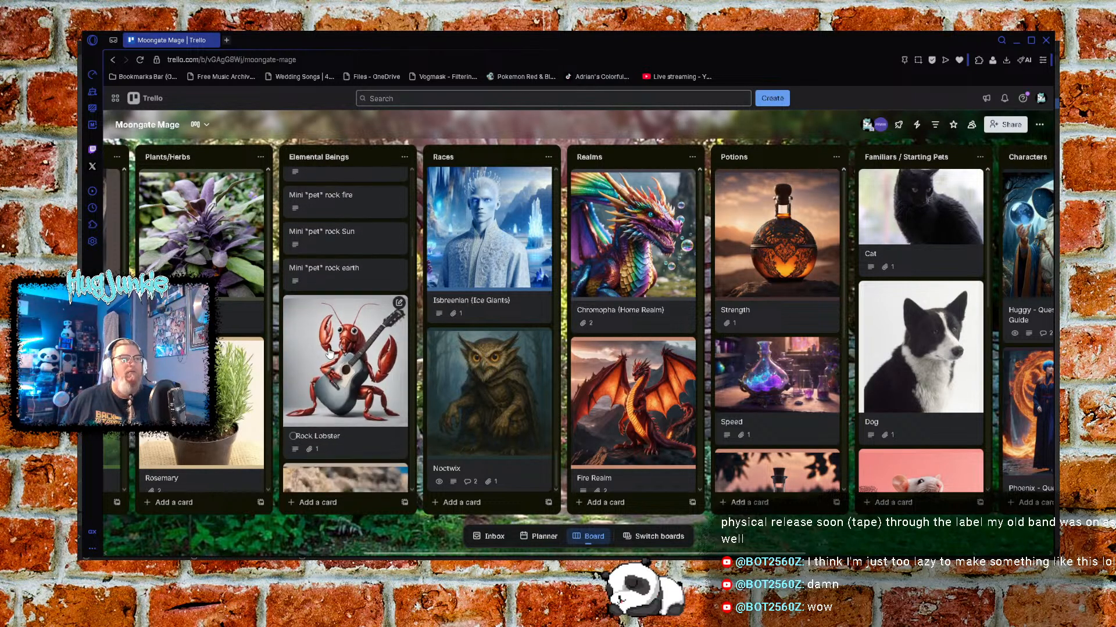
pyautogui.scroll(10, 347, 330)
pyautogui.scroll(-5, 353, 341)
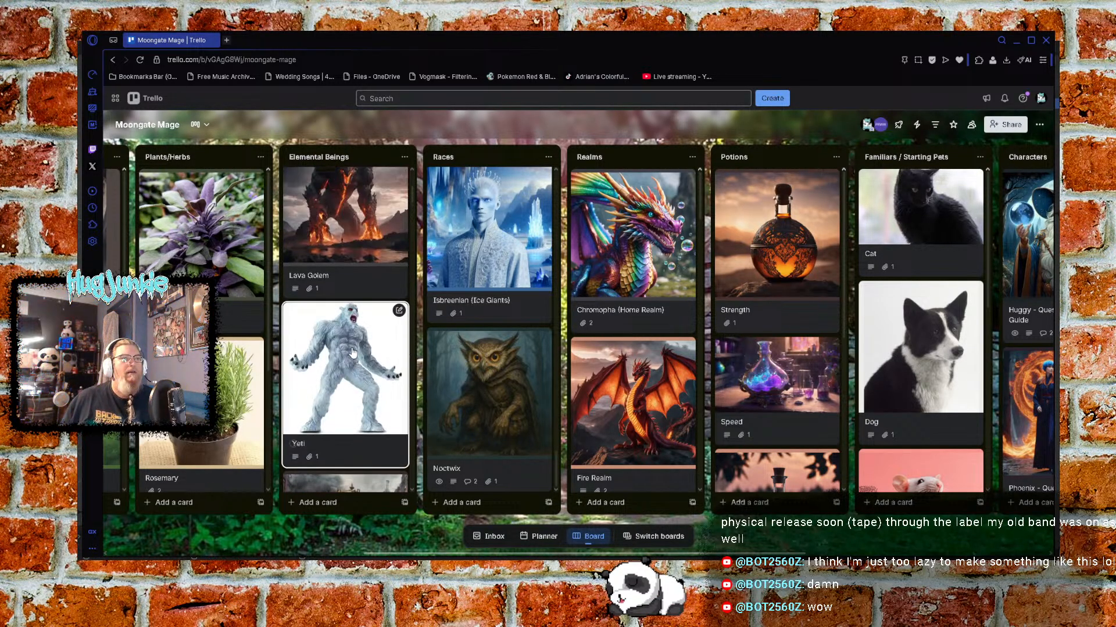
pyautogui.click(359, 289)
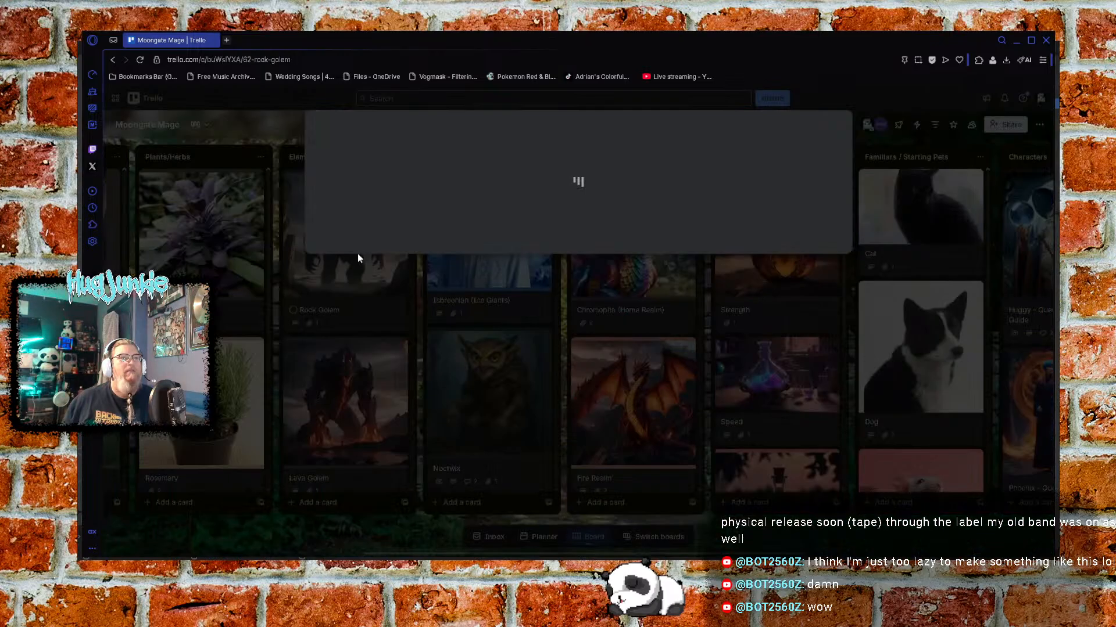
pyautogui.click(586, 157)
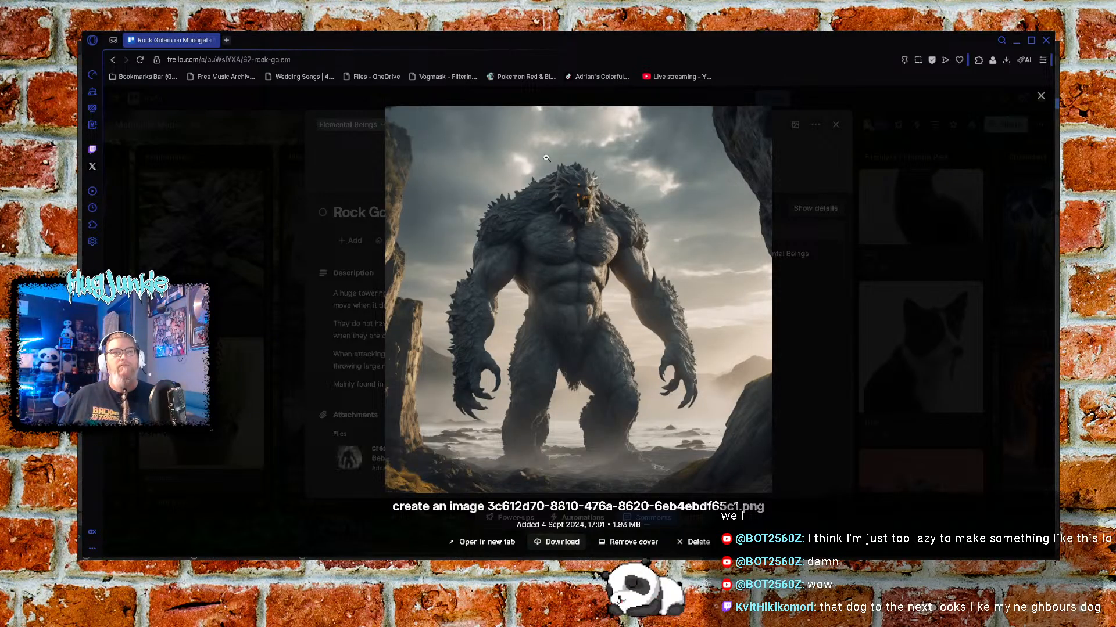
pyautogui.click(1040, 97)
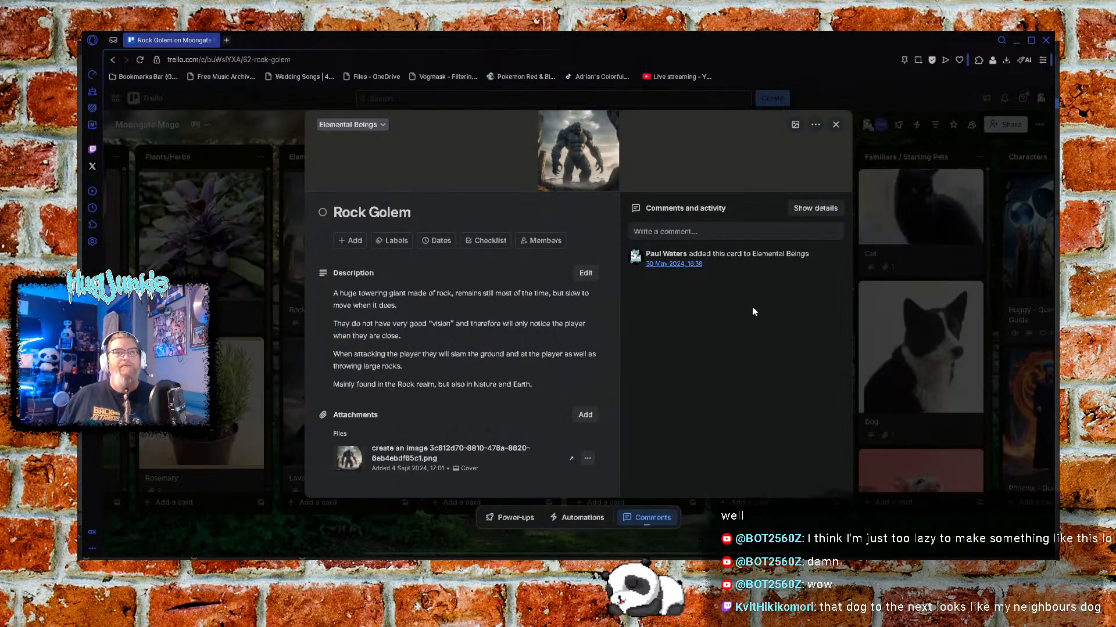
pyautogui.click(837, 126)
pyautogui.click(384, 255)
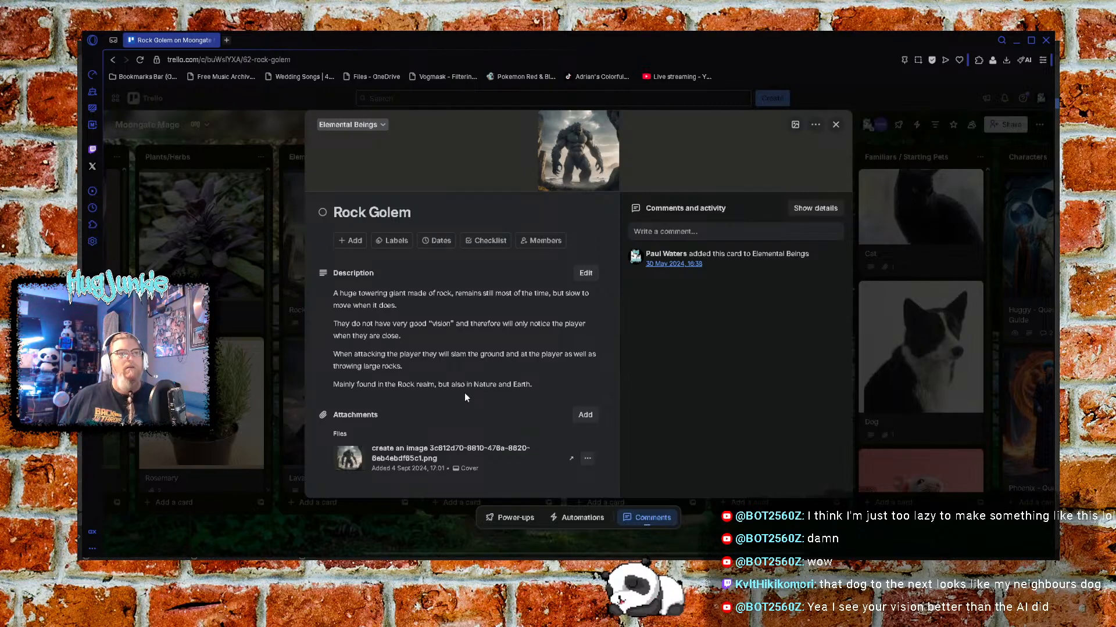
pyautogui.click(838, 123)
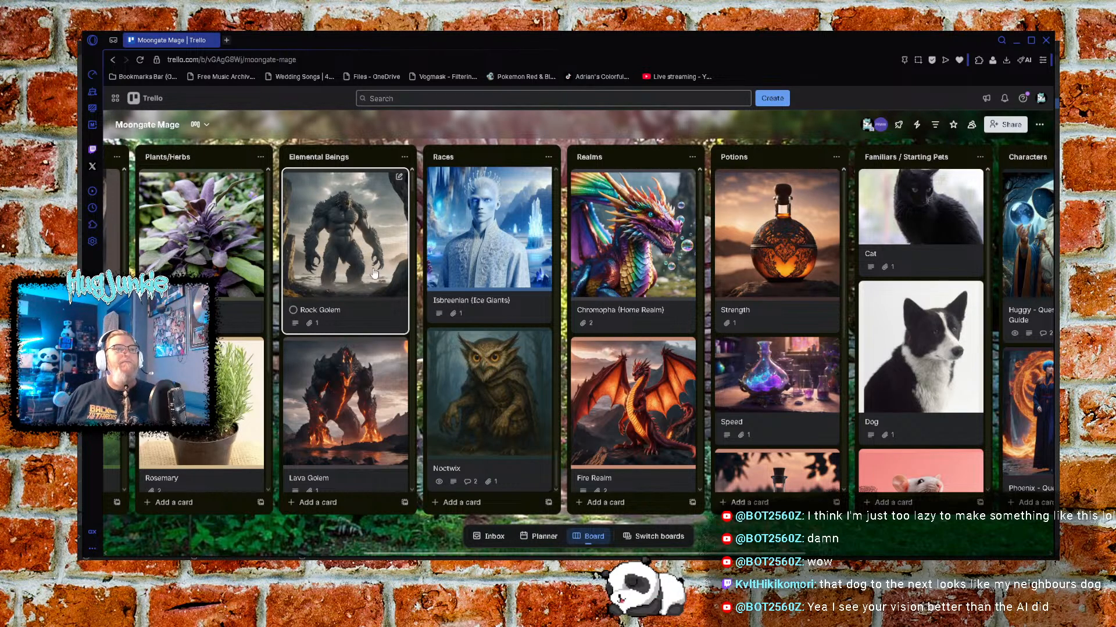
# Open the Lava Golem card in Elemental Beings and view its cover image at full size
pyautogui.scroll(-1, 334, 290)
pyautogui.click(333, 329)
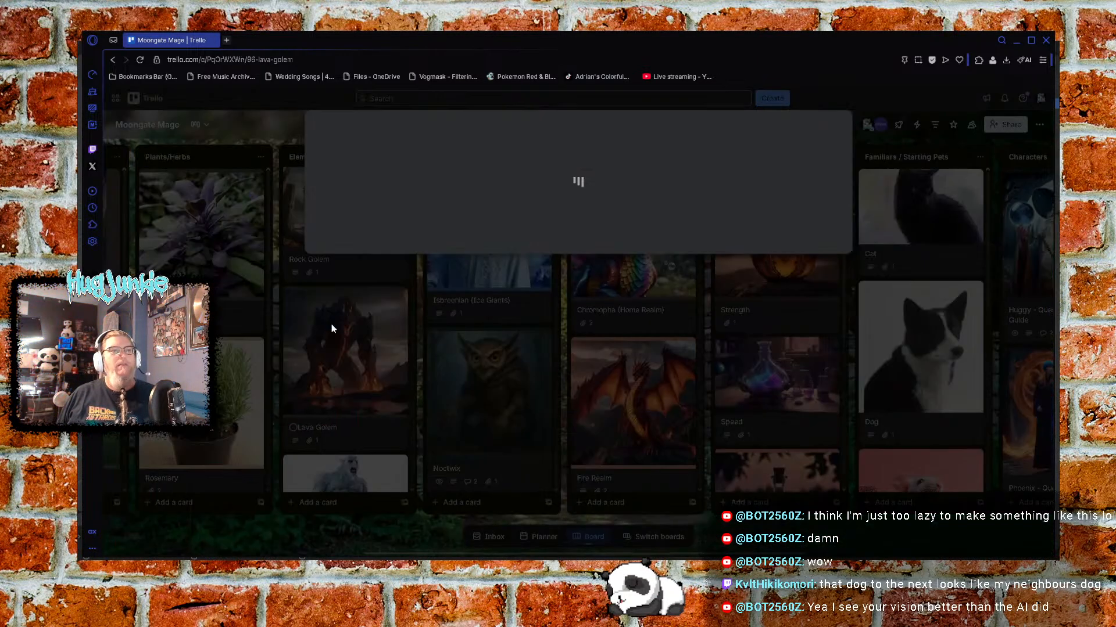
pyautogui.click(582, 146)
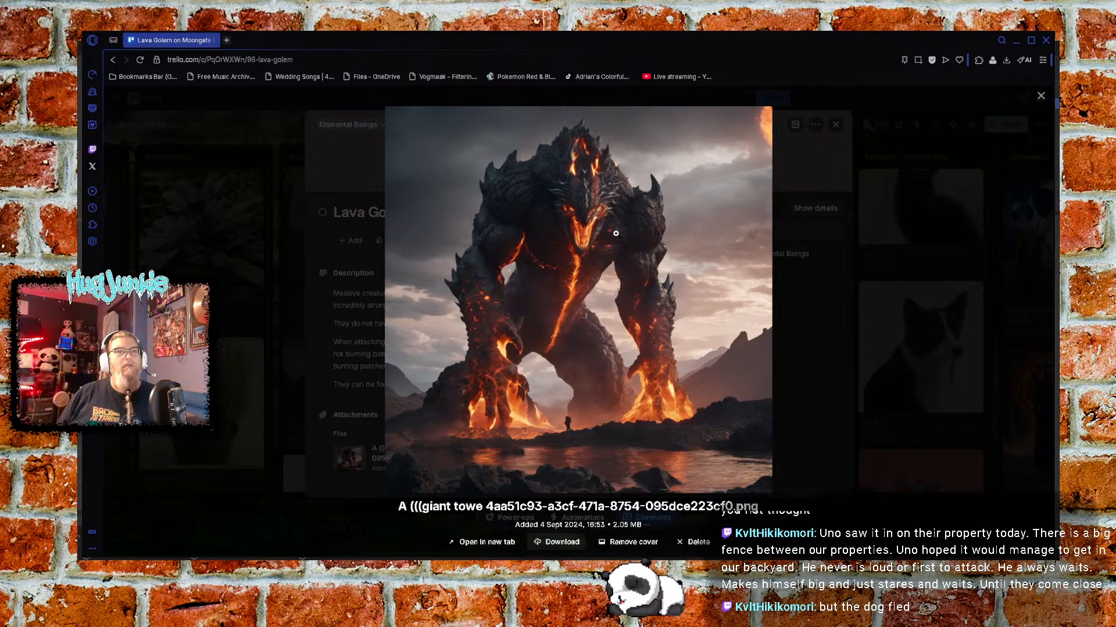
pyautogui.write('lblack')
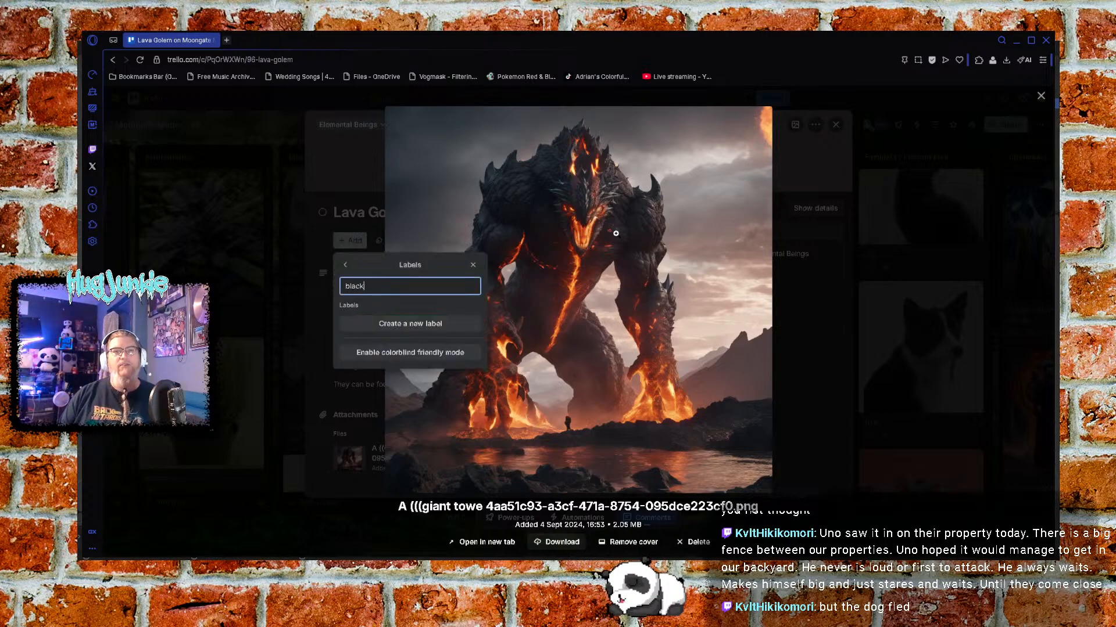
pyautogui.press('Escape')
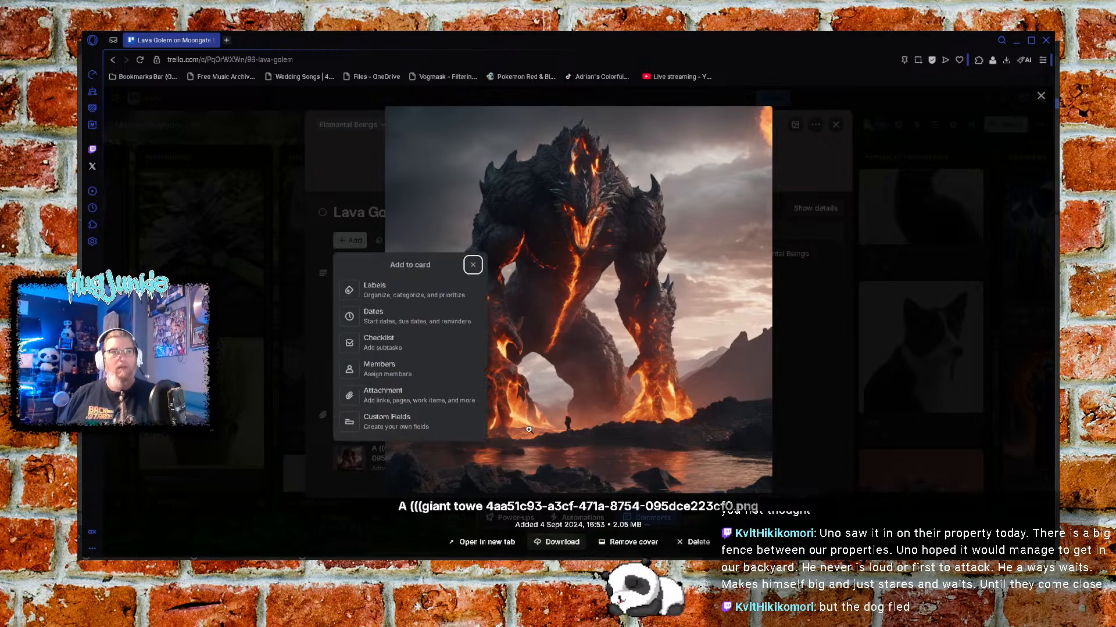
pyautogui.click(473, 265)
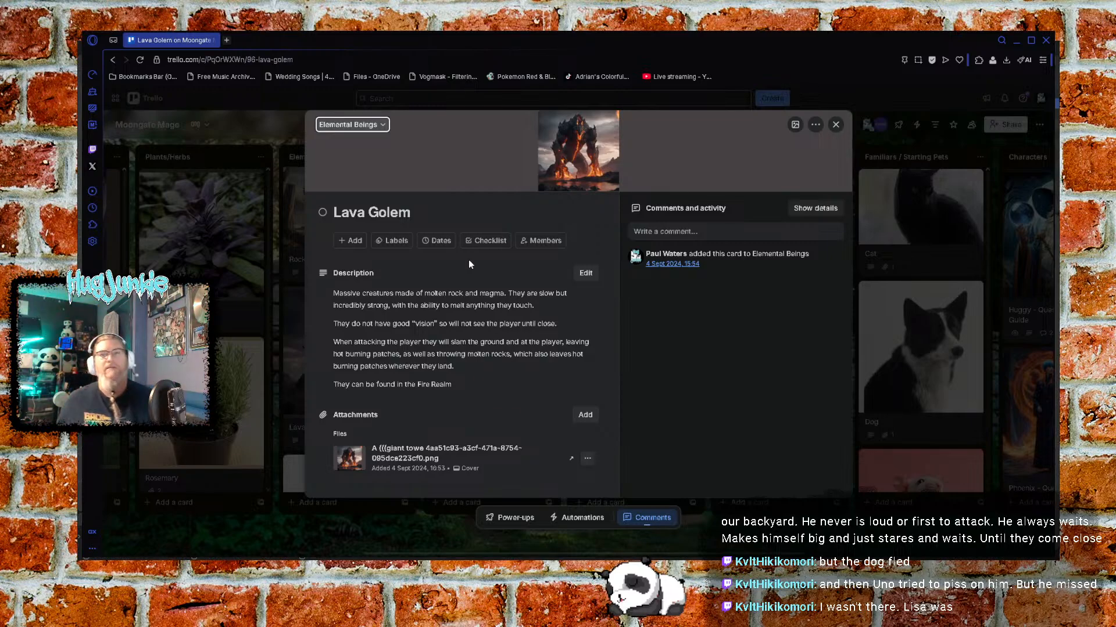
# Close the Lava Golem card and compare the golem and Yeti cards in the Elemental Beings list
pyautogui.click(836, 125)
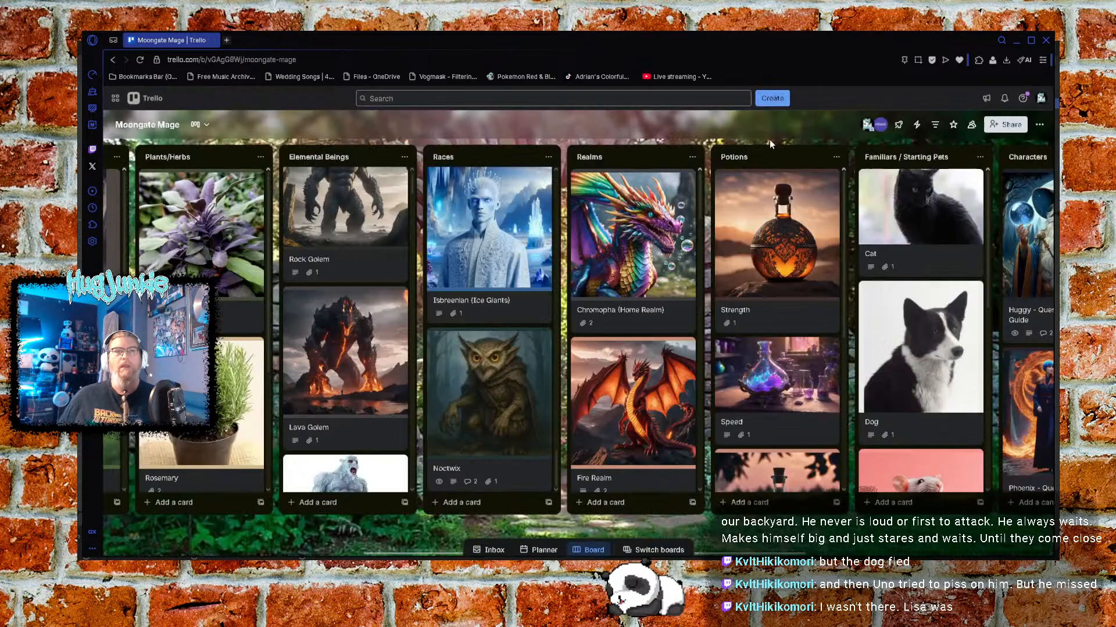
pyautogui.scroll(1, 333, 292)
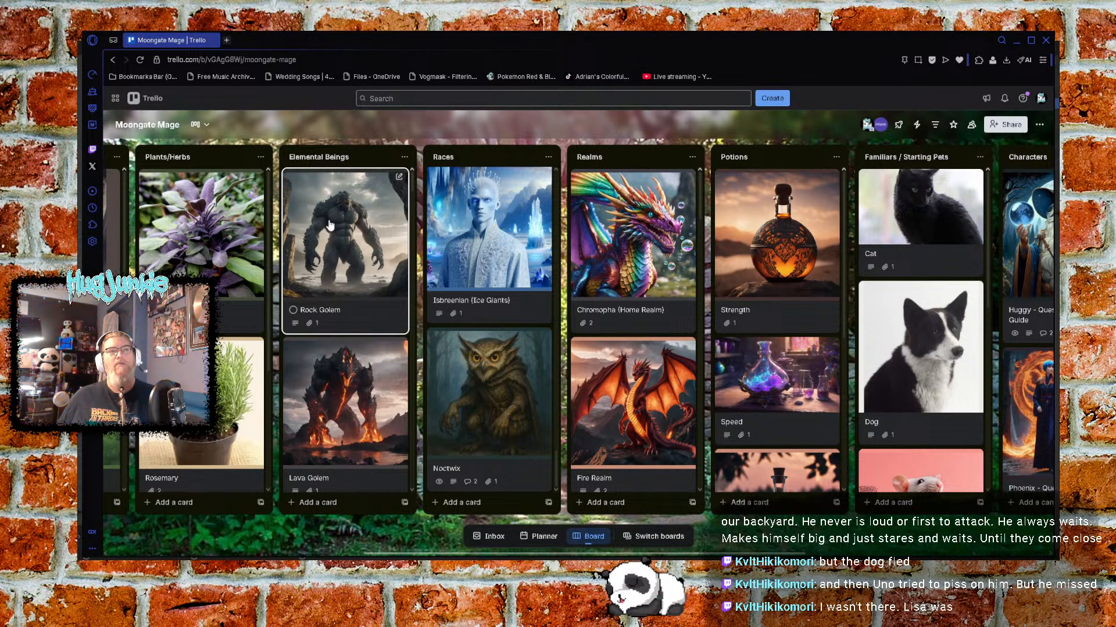
pyautogui.scroll(-1, 369, 299)
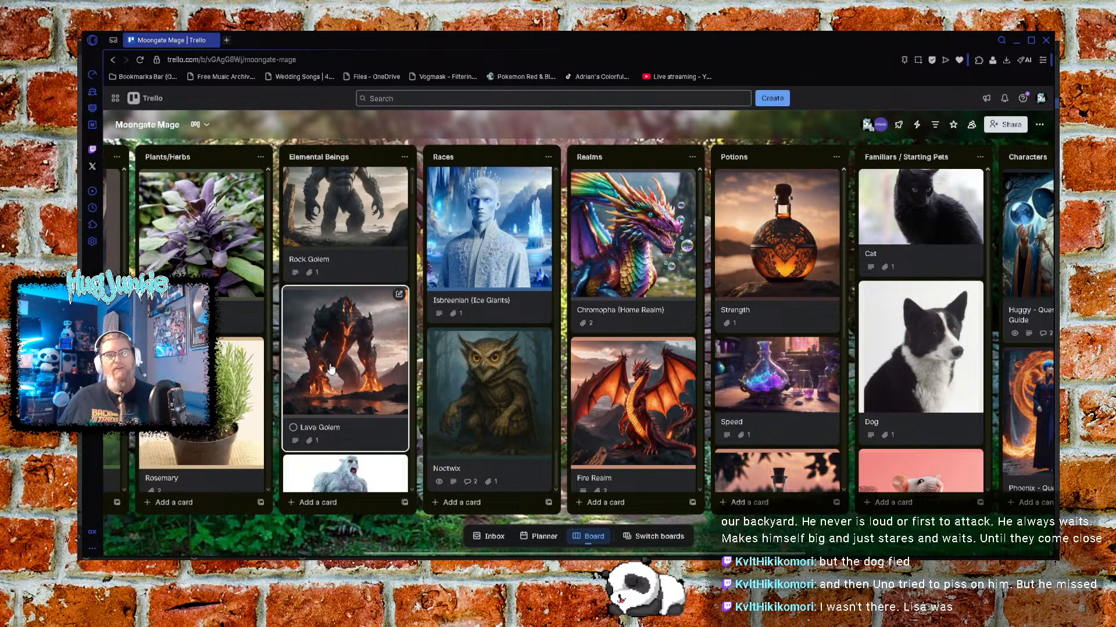
pyautogui.scroll(1, 360, 326)
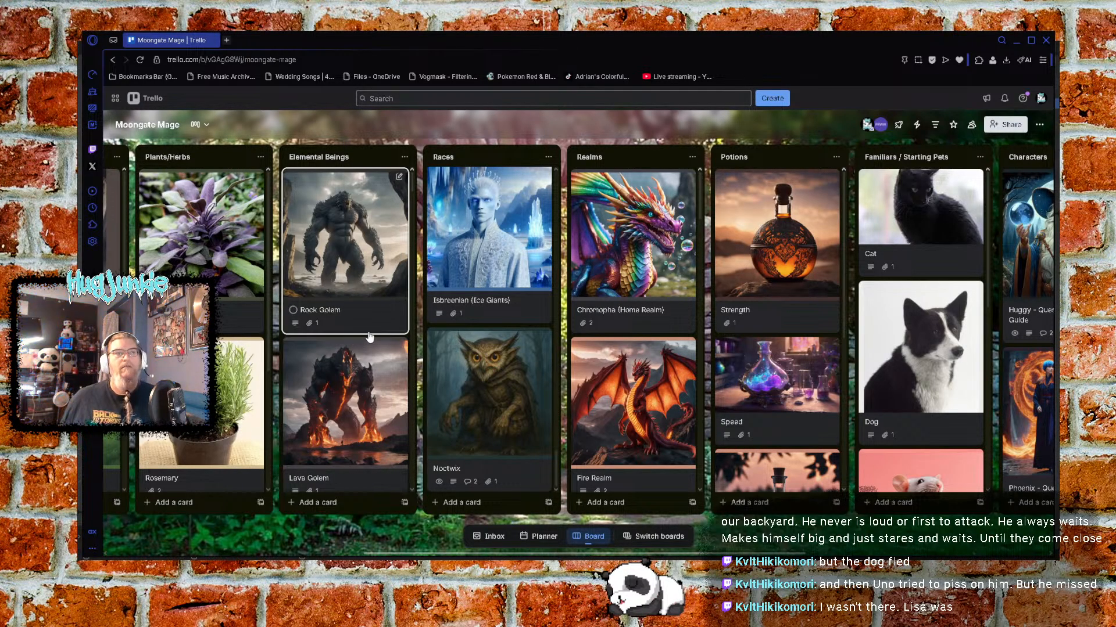
pyautogui.scroll(-3, 354, 291)
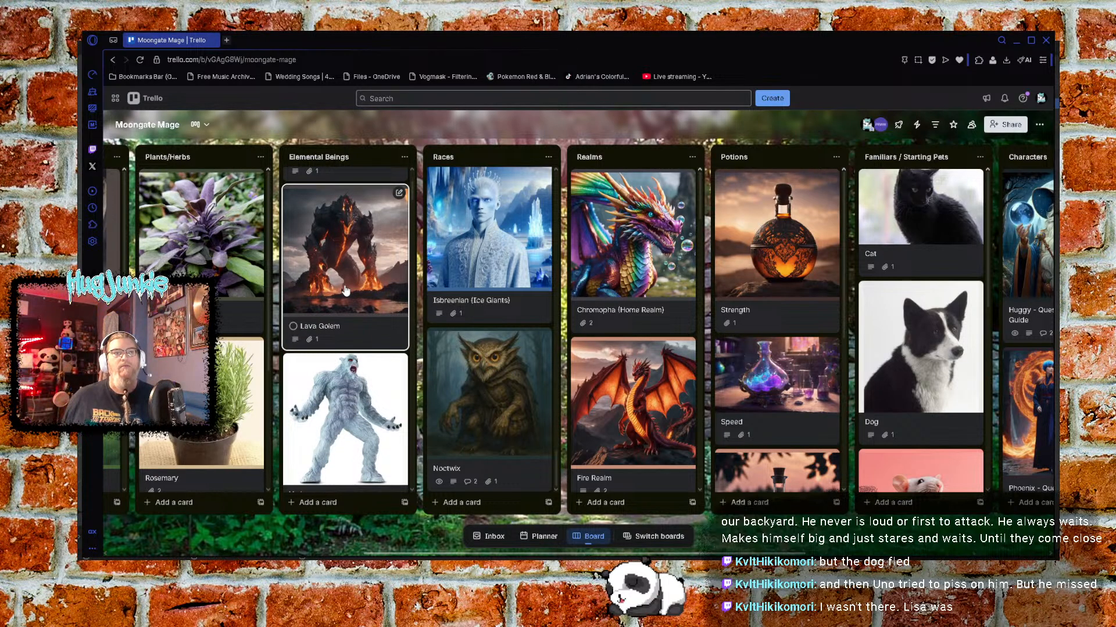
# Look through the Elemental Beings list down to the Steampunk Golem card and return to its first card
pyautogui.scroll(-1, 345, 406)
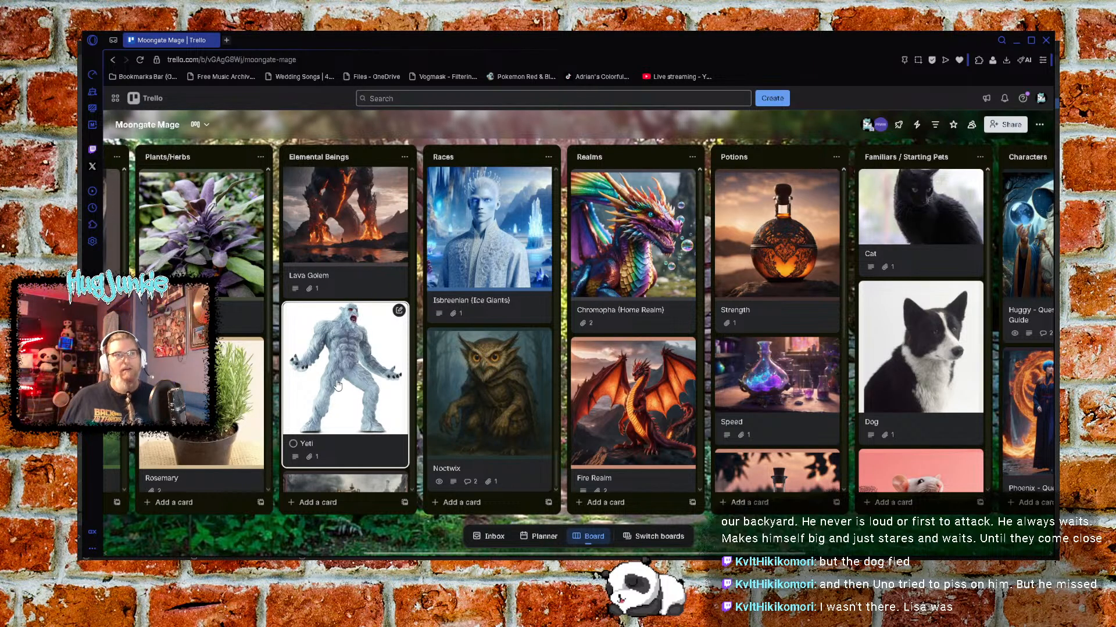
pyautogui.scroll(-3, 337, 385)
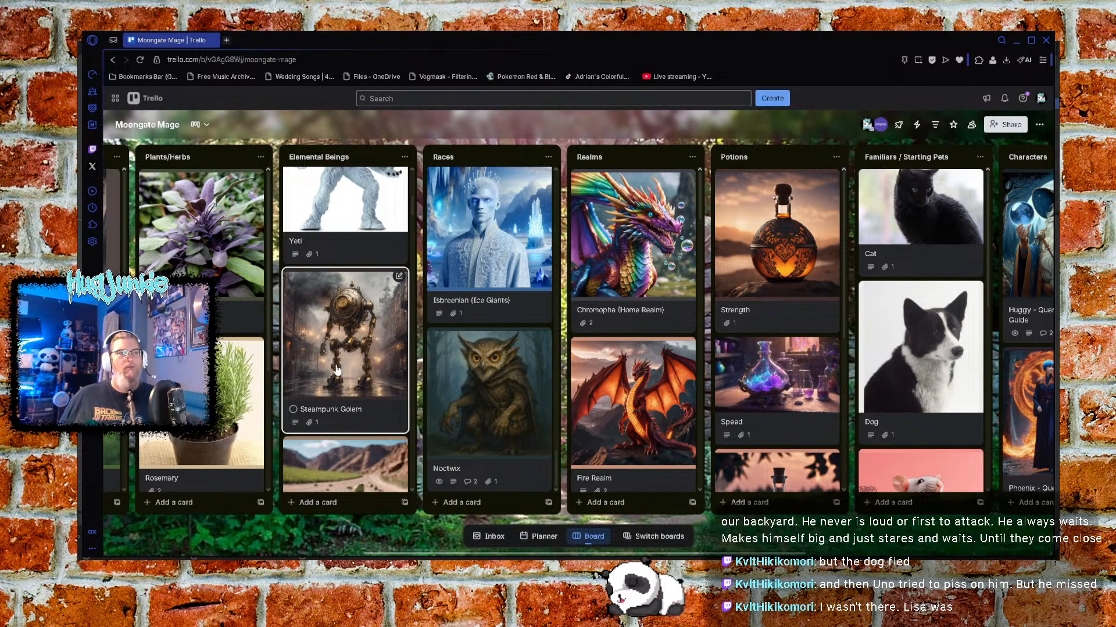
pyautogui.scroll(1, 340, 377)
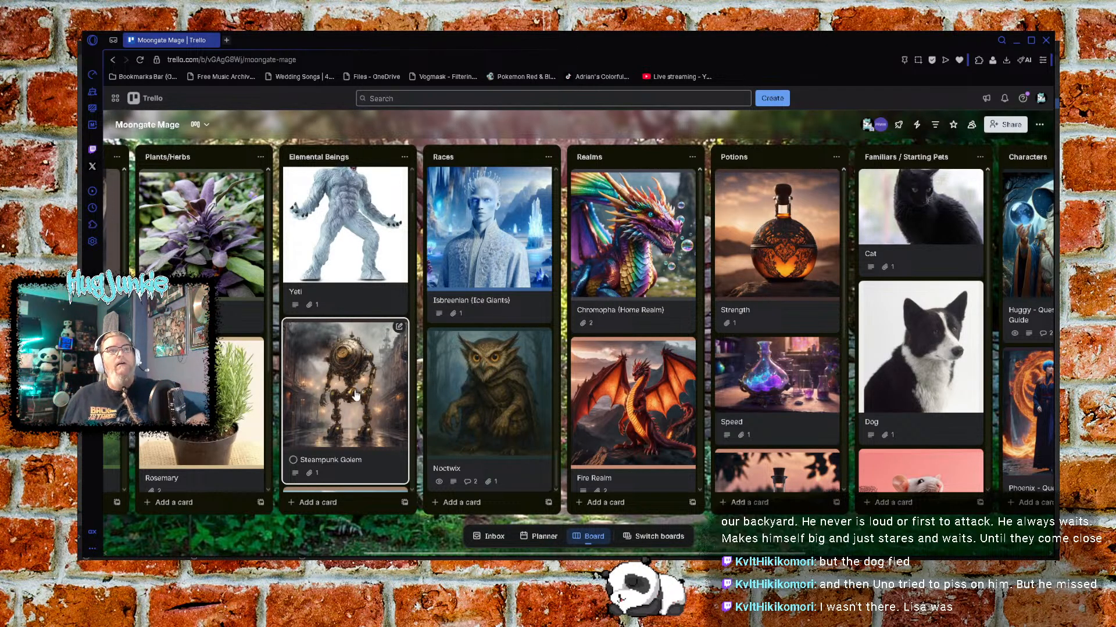
pyautogui.scroll(1, 355, 396)
pyautogui.scroll(5, 354, 396)
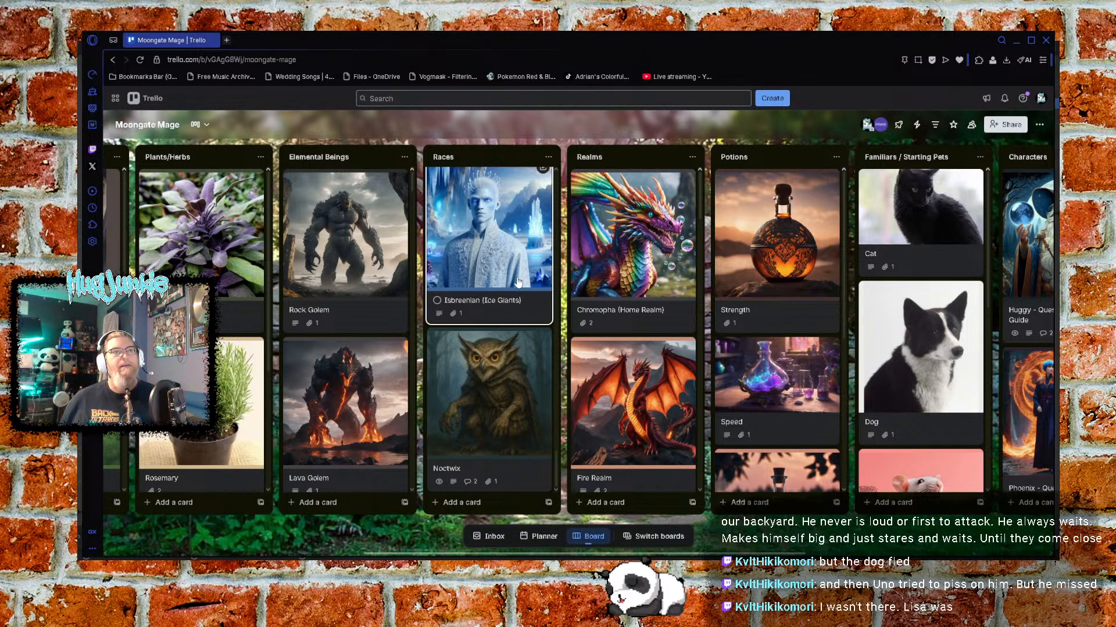
# Examine the Races list cards, comparing Noctwix, Isbreenian (Ice Giants), Kobold and Glythwyn - Mole Folk
pyautogui.scroll(1, 511, 296)
pyautogui.scroll(-1, 506, 305)
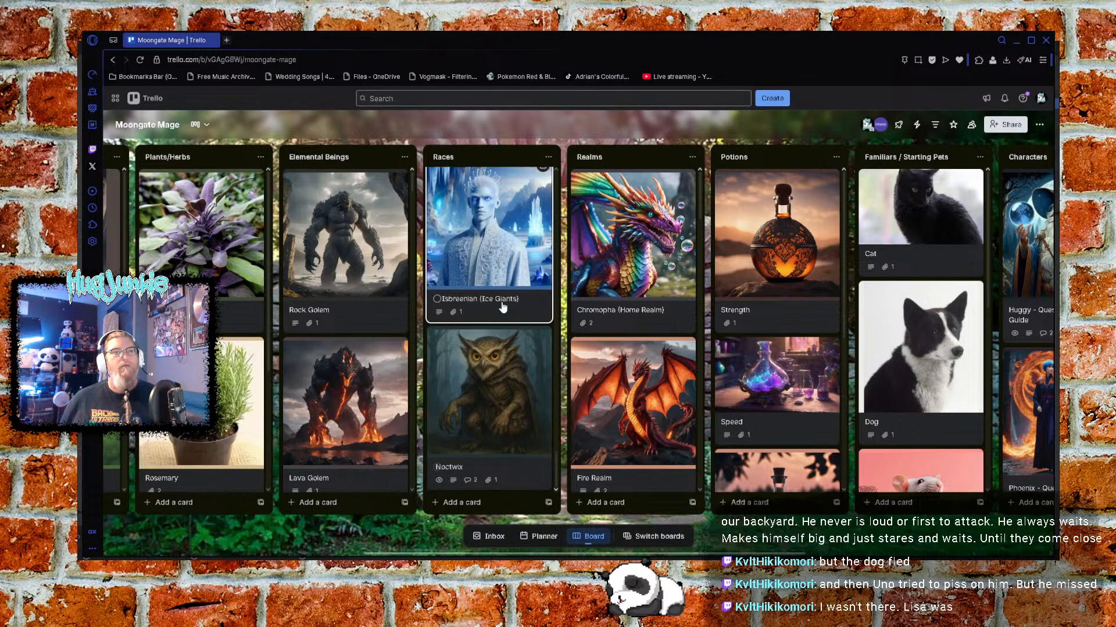
pyautogui.scroll(1, 498, 369)
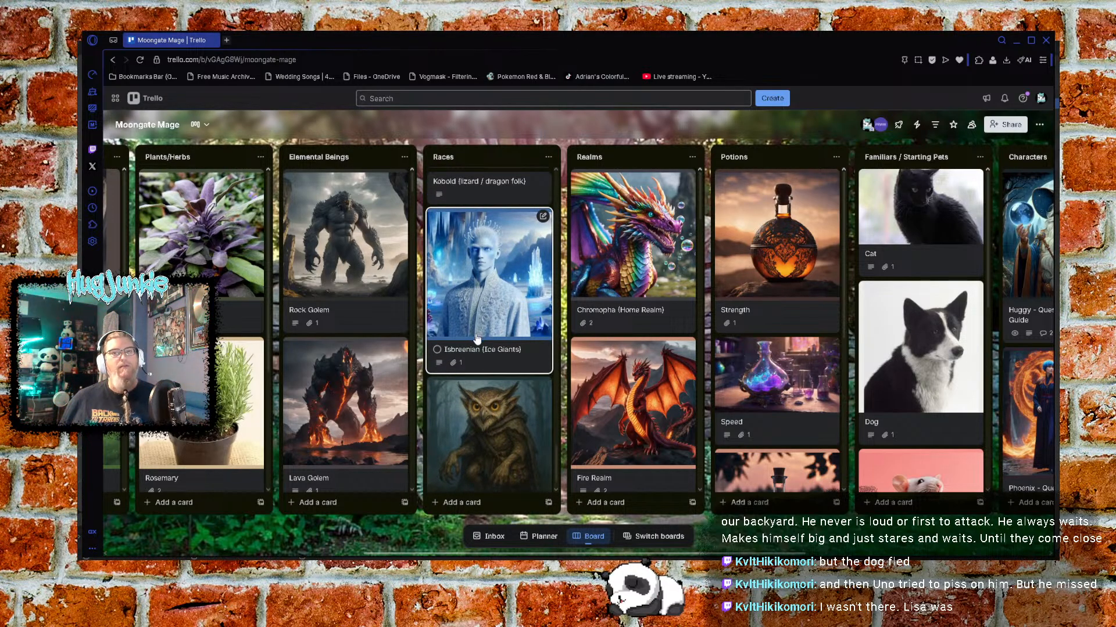
pyautogui.scroll(-1, 476, 339)
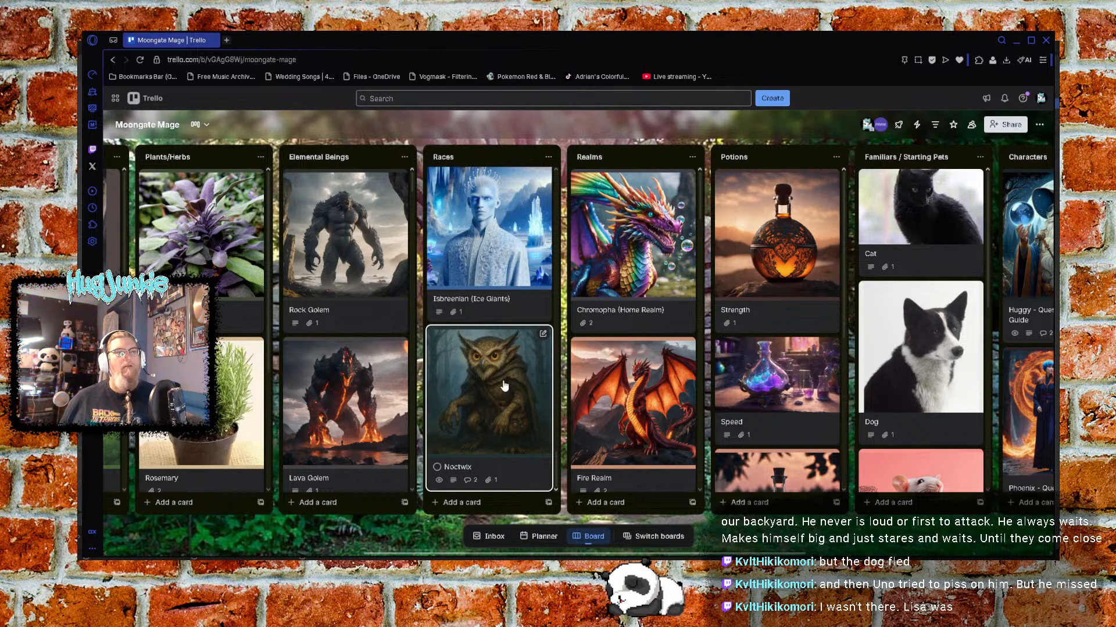
pyautogui.scroll(2, 491, 349)
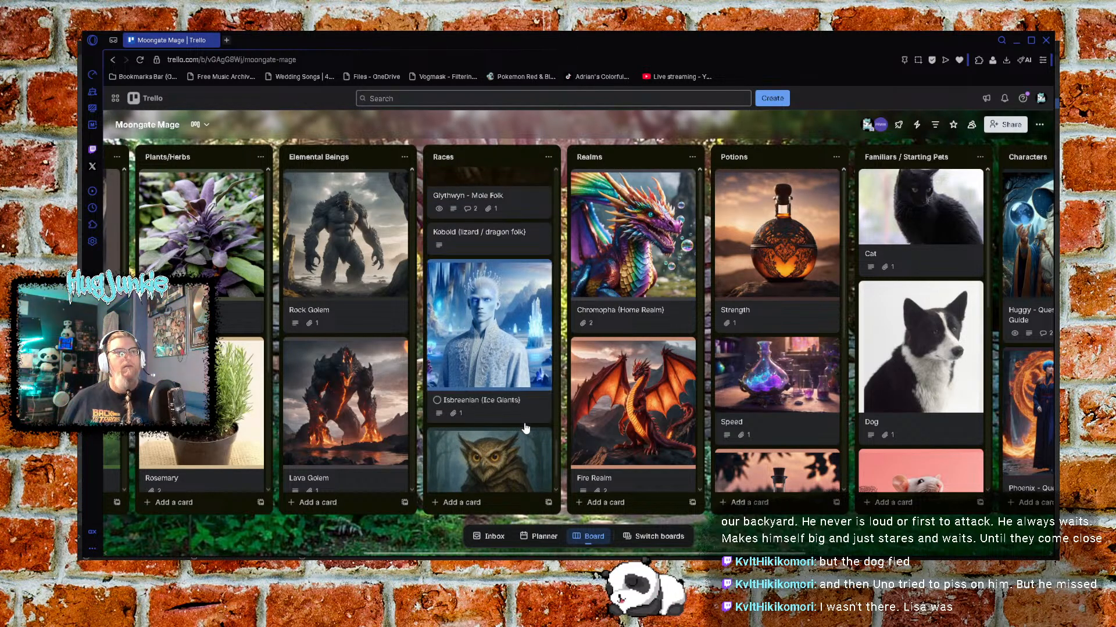
pyautogui.scroll(-2, 445, 440)
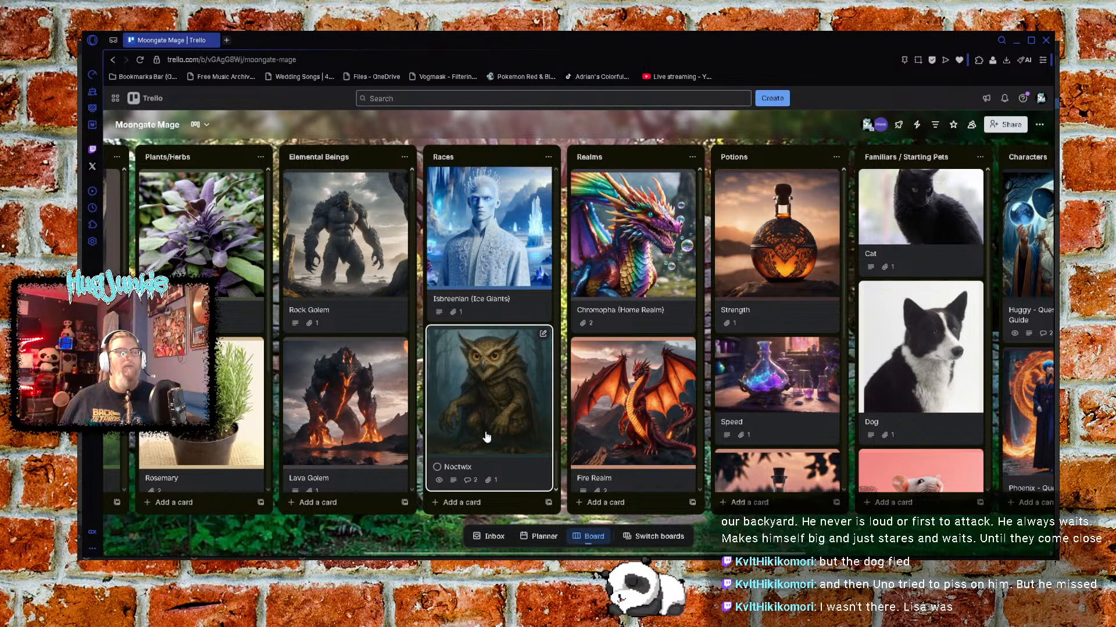
pyautogui.scroll(1, 487, 436)
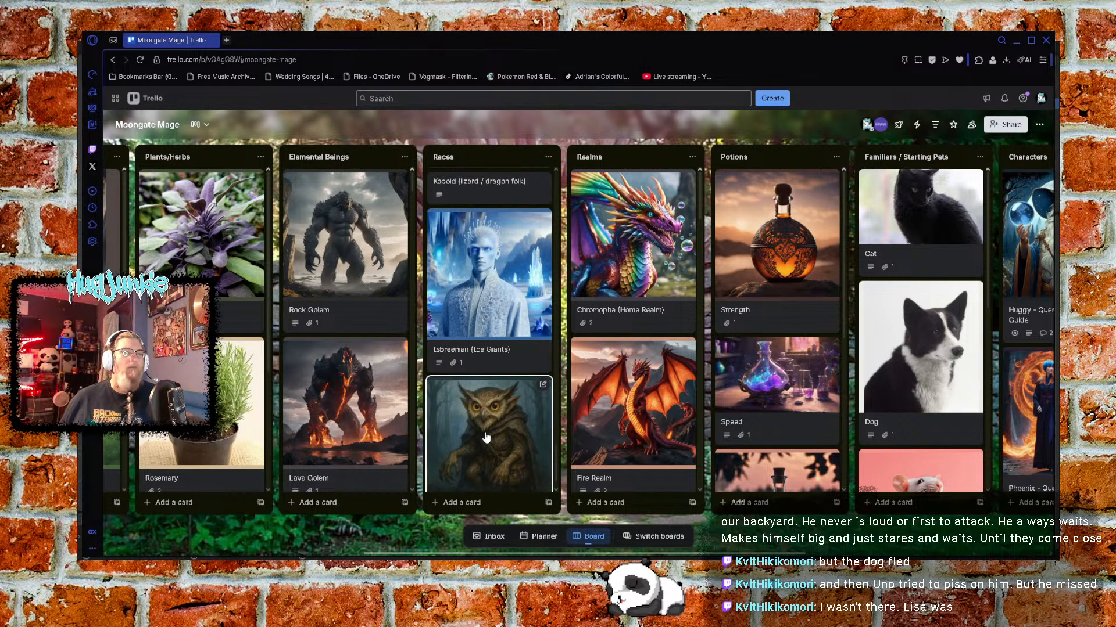
pyautogui.scroll(2, 487, 437)
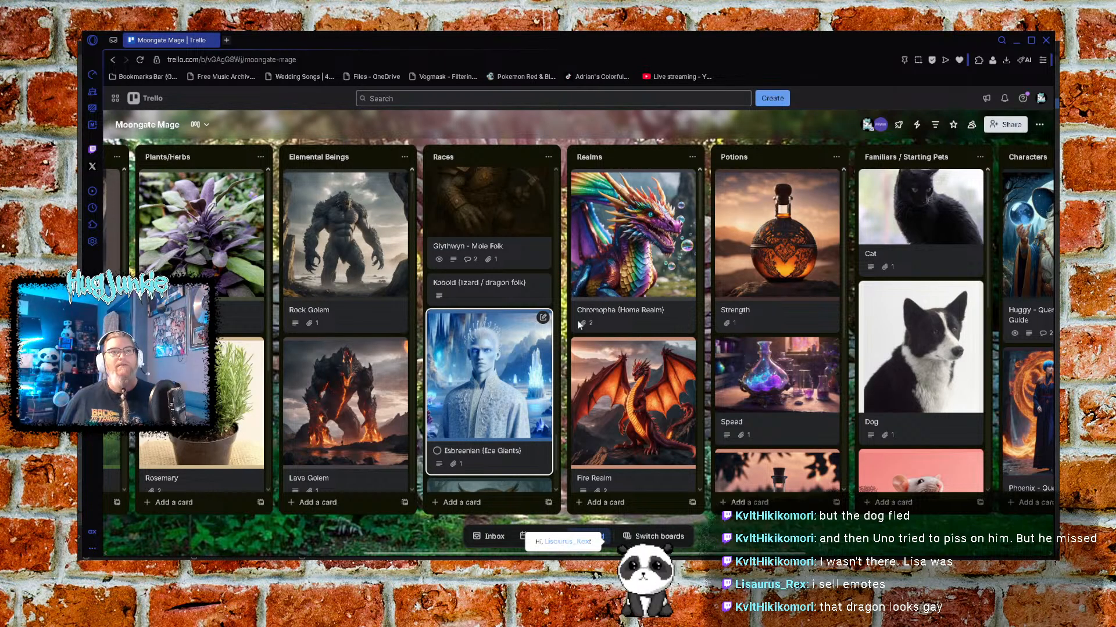
# View the Chromopha (Home Realm) card's cover image at full size, zoom in on the dragon, and close the card
pyautogui.click(633, 233)
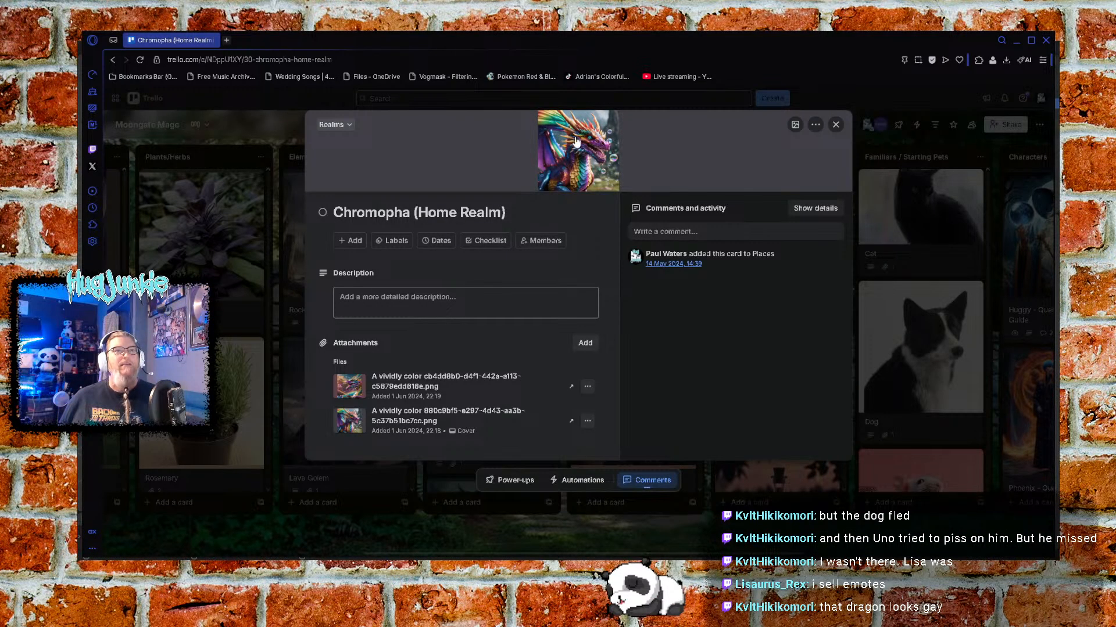
pyautogui.click(575, 140)
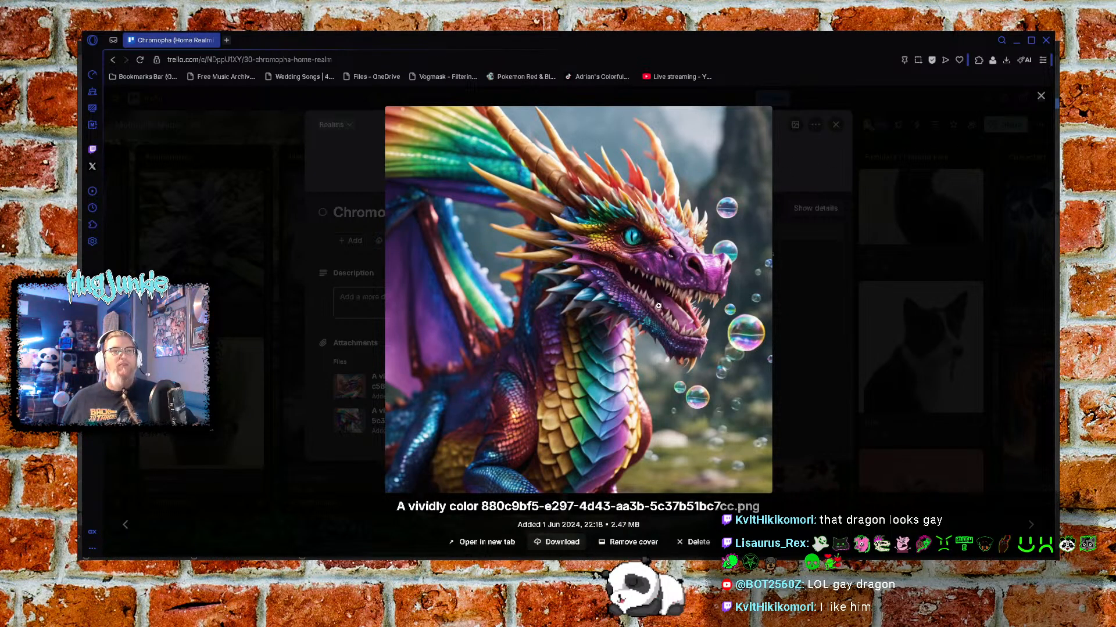
pyautogui.click(751, 289)
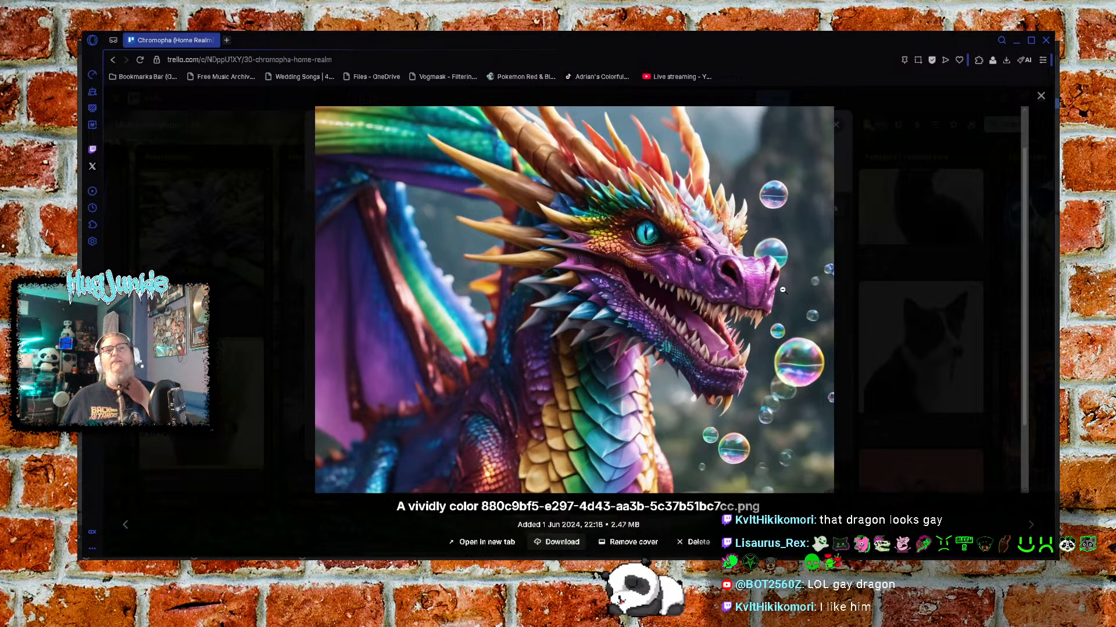
pyautogui.click(738, 309)
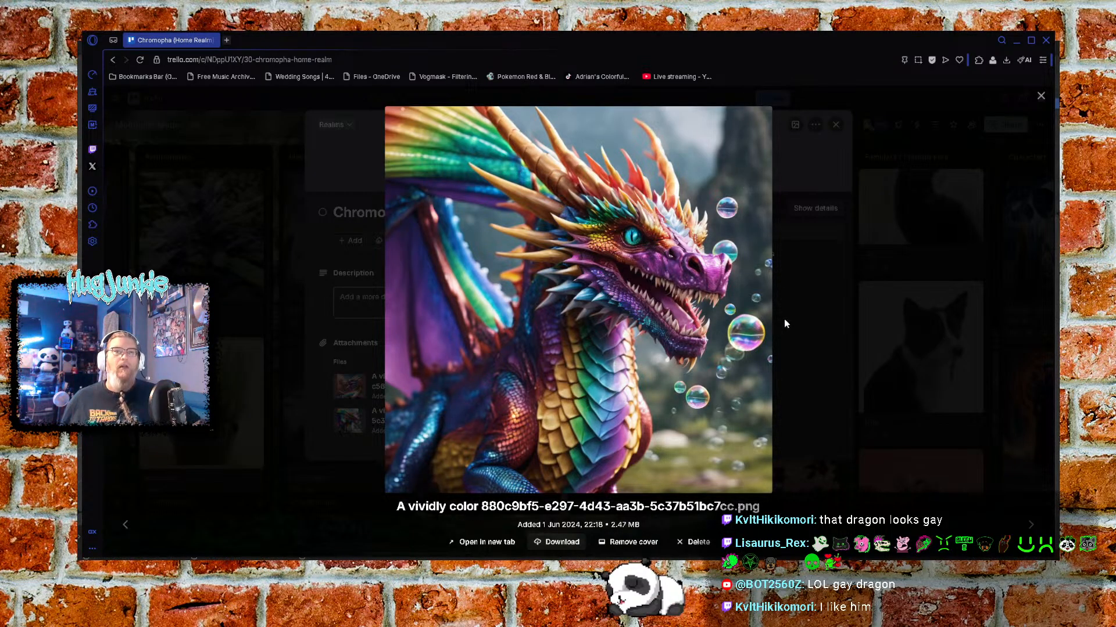
pyautogui.click(848, 323)
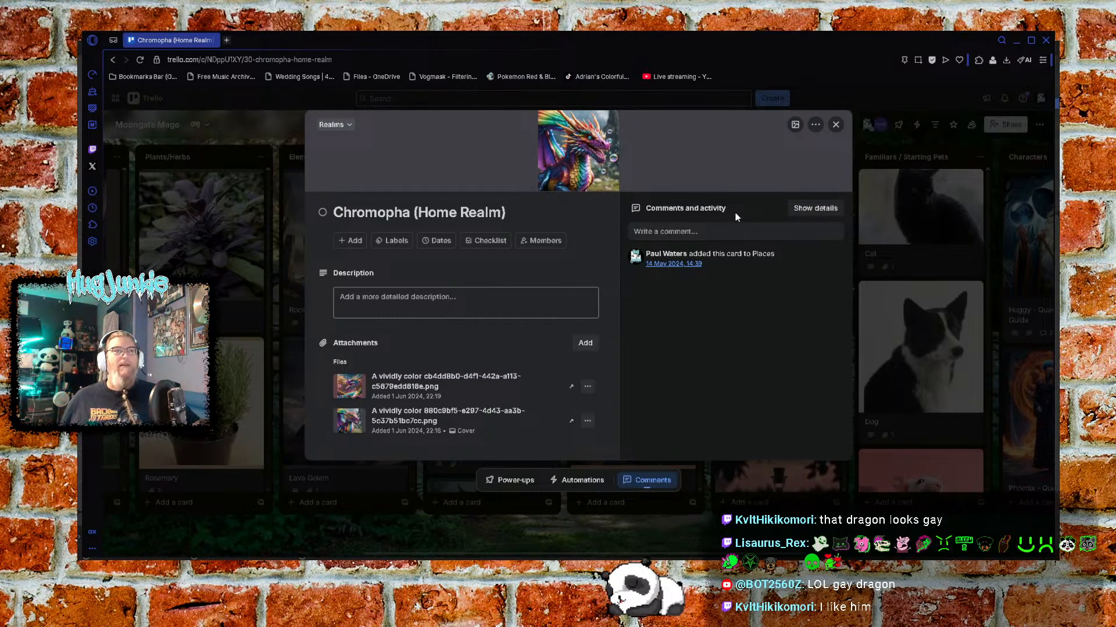
pyautogui.click(836, 125)
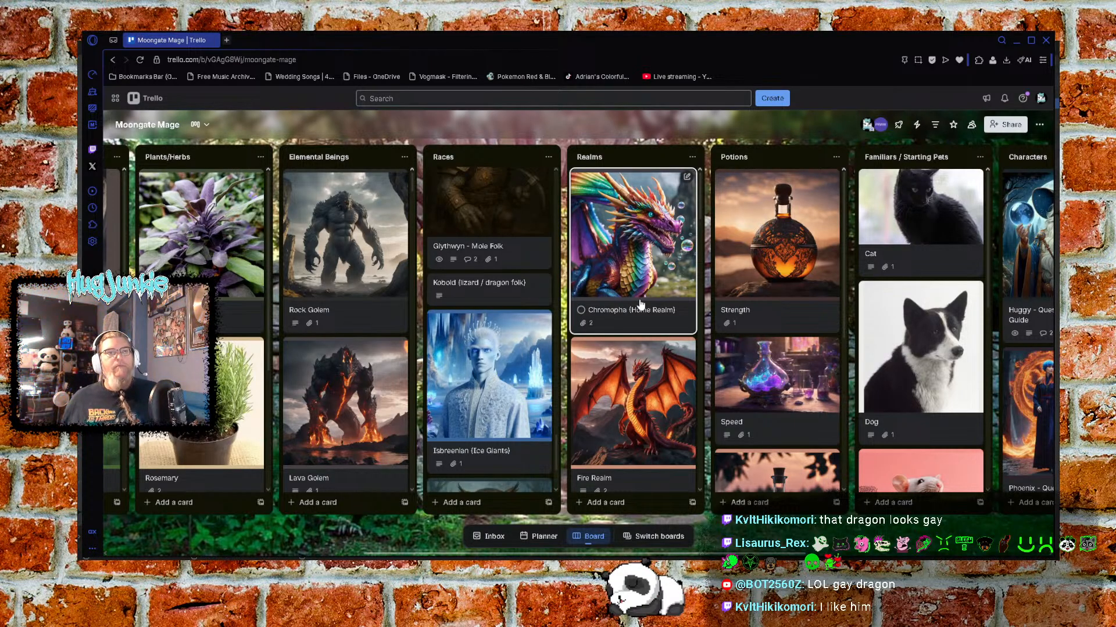
# Find the Nature Realm card in the Realms list, view its cover image at full size, and close the card
pyautogui.scroll(-3, 640, 303)
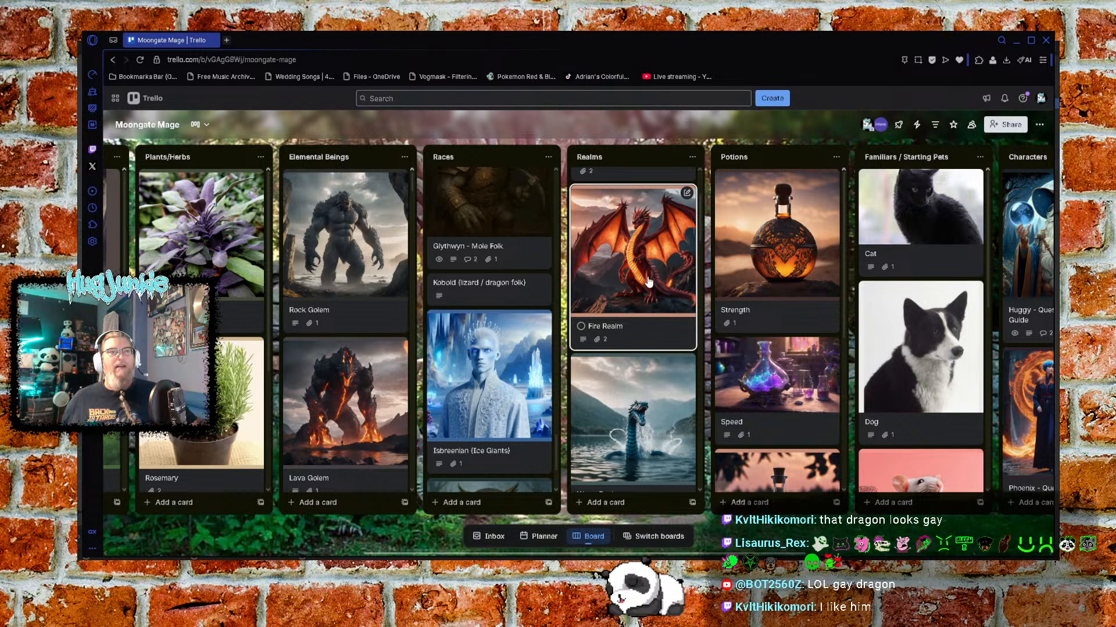
pyautogui.scroll(-5, 647, 282)
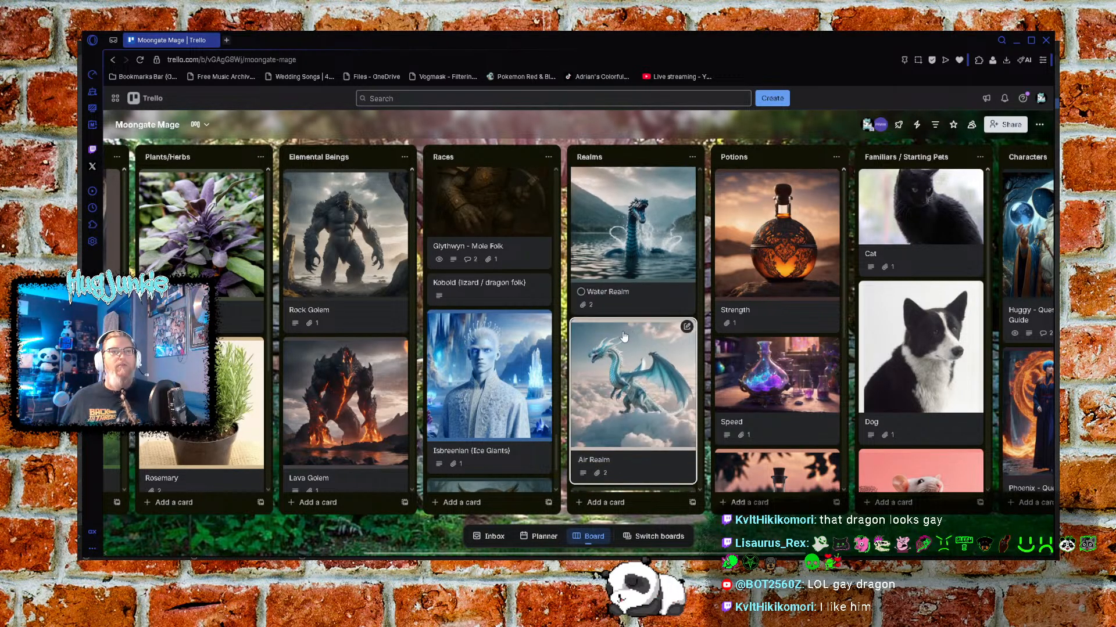
pyautogui.scroll(-4, 639, 322)
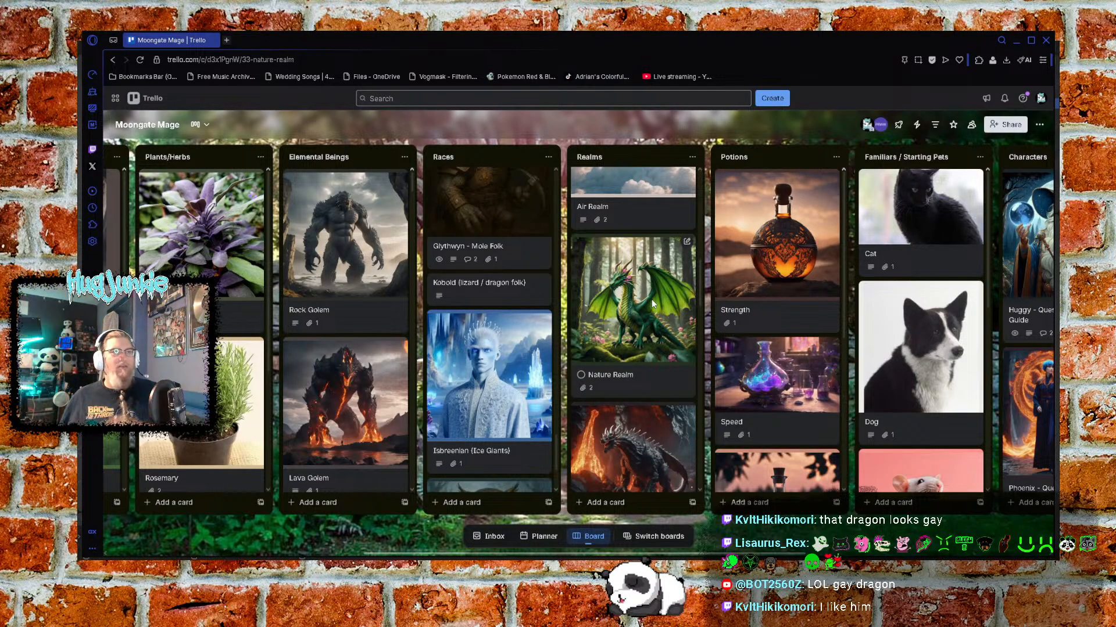
pyautogui.click(651, 298)
pyautogui.click(593, 142)
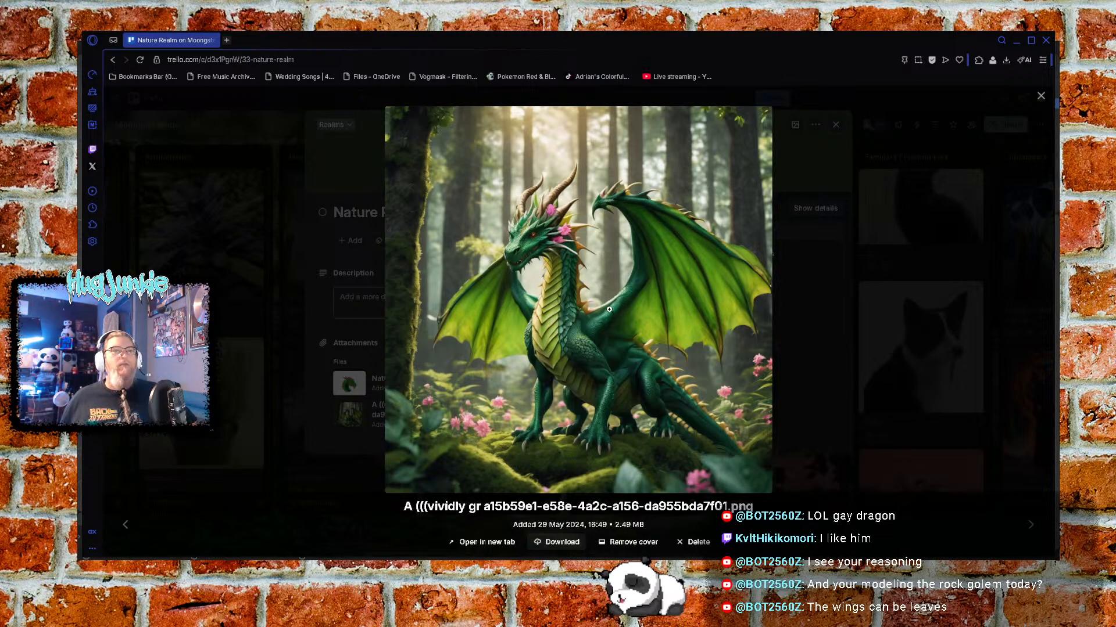
pyautogui.click(812, 354)
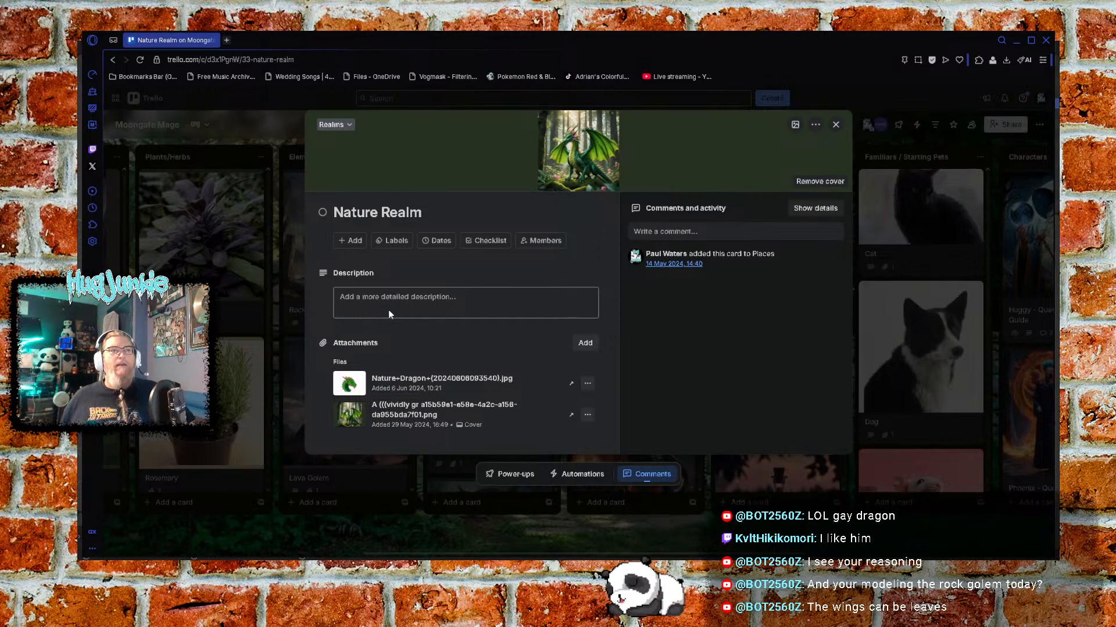
pyautogui.click(836, 125)
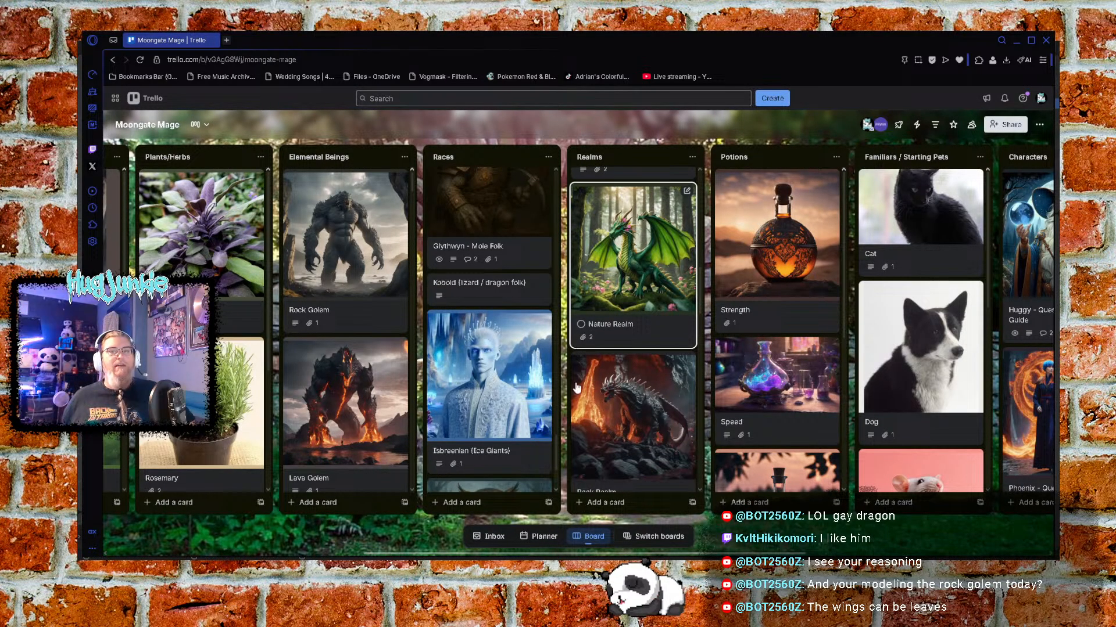
# Open the Rock Realm card, view its dragon cover image at full size, and close the card
pyautogui.click(630, 424)
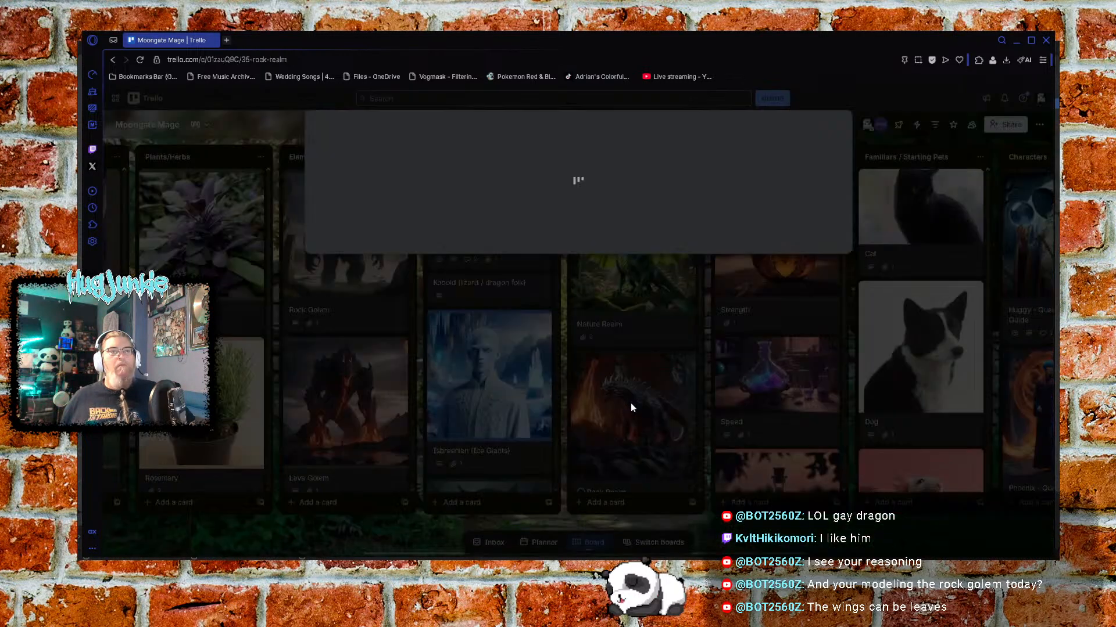
pyautogui.click(585, 146)
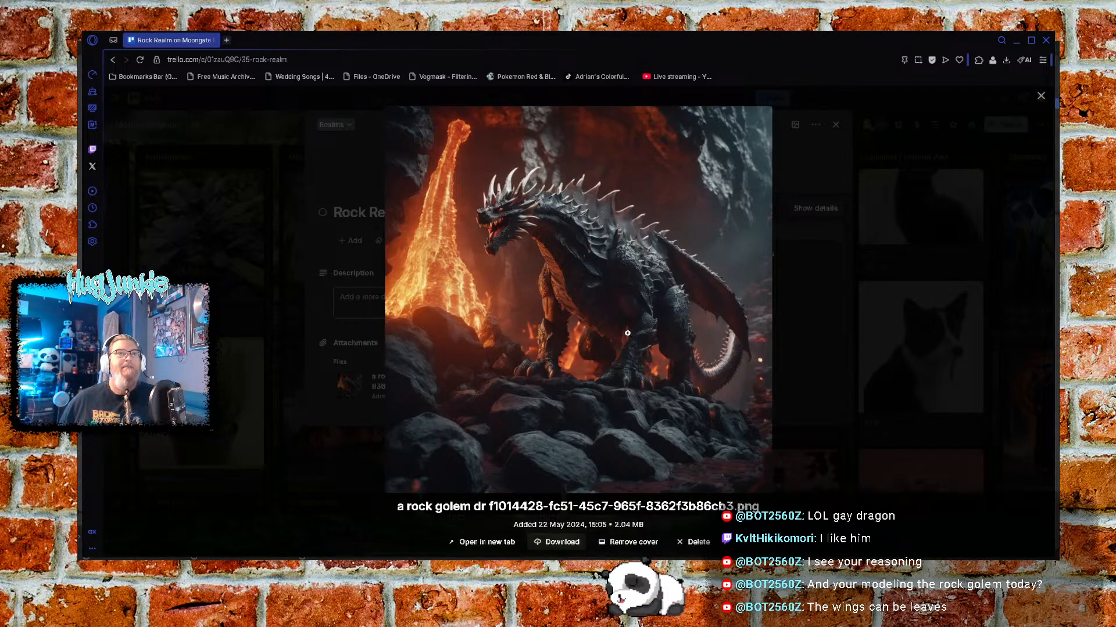
pyautogui.click(820, 322)
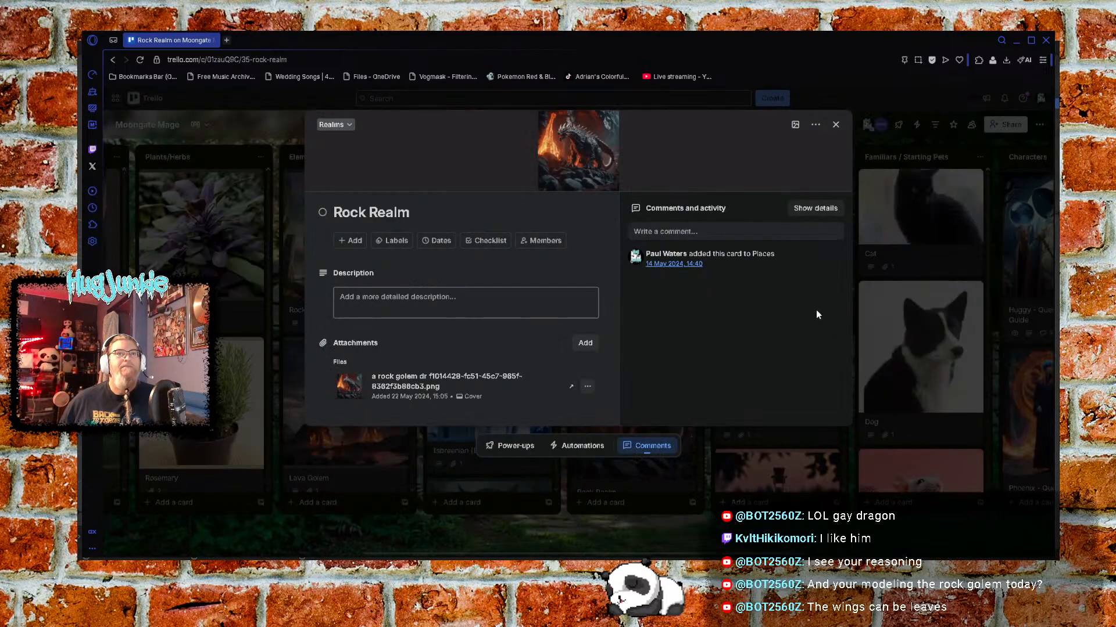
pyautogui.click(835, 126)
# Open the Metal Realm card further along the Realms list, view its cover image at full size, and close it
pyautogui.scroll(-3, 611, 334)
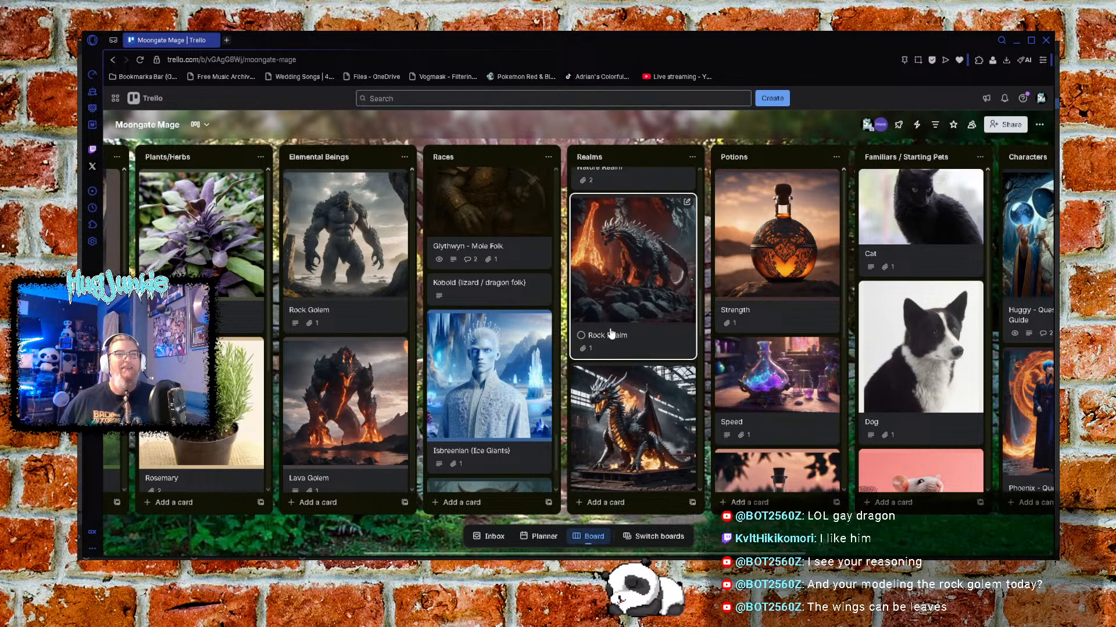
pyautogui.scroll(-3, 611, 335)
pyautogui.click(628, 327)
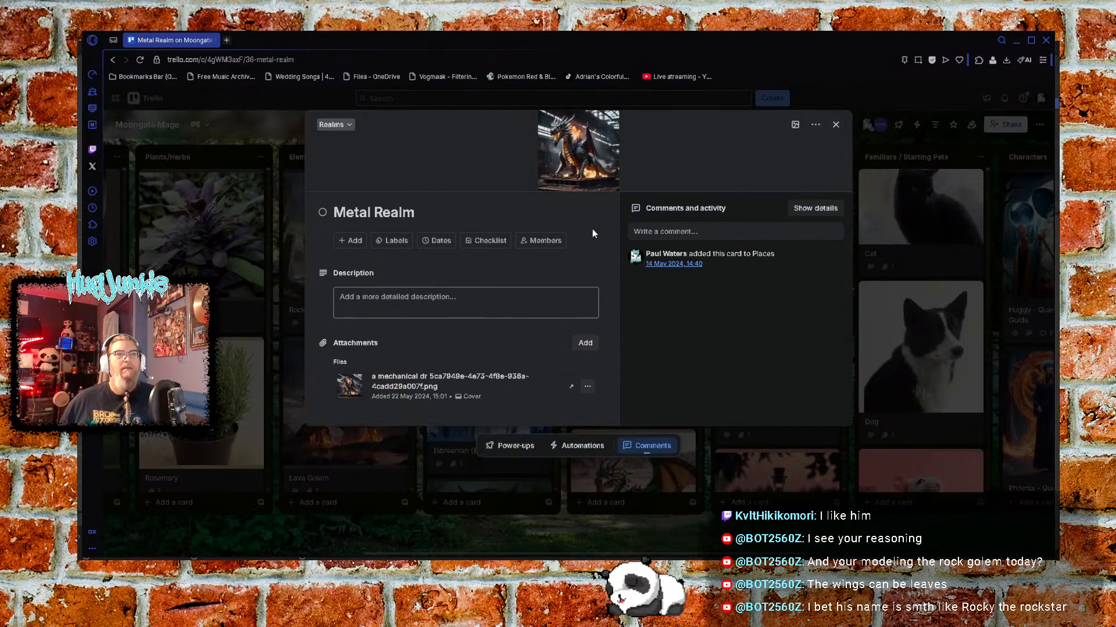
pyautogui.click(577, 140)
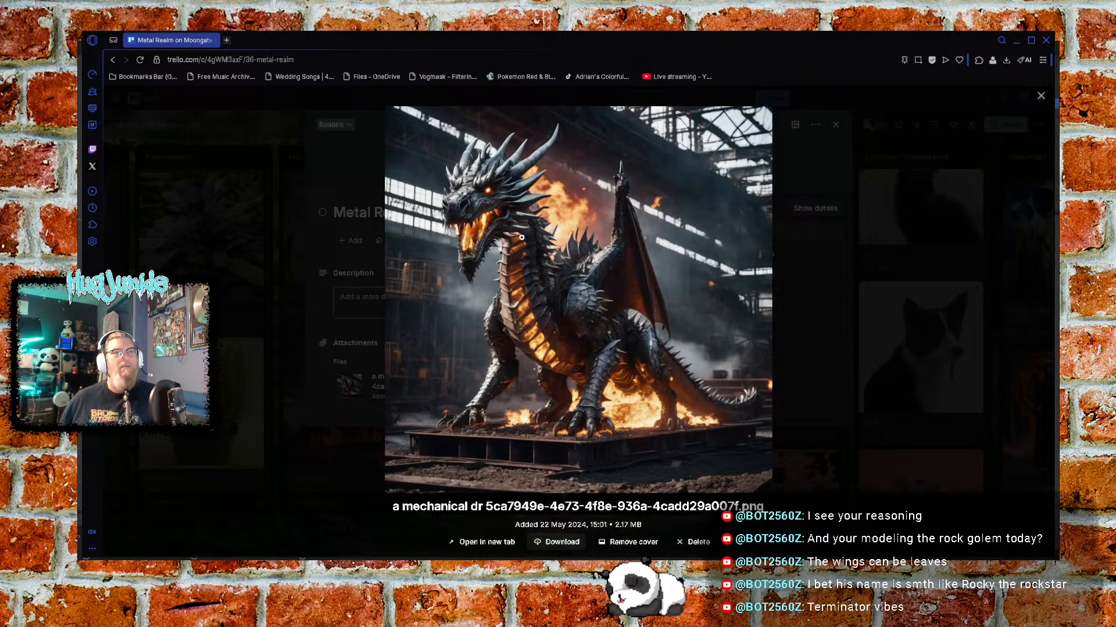
pyautogui.click(827, 186)
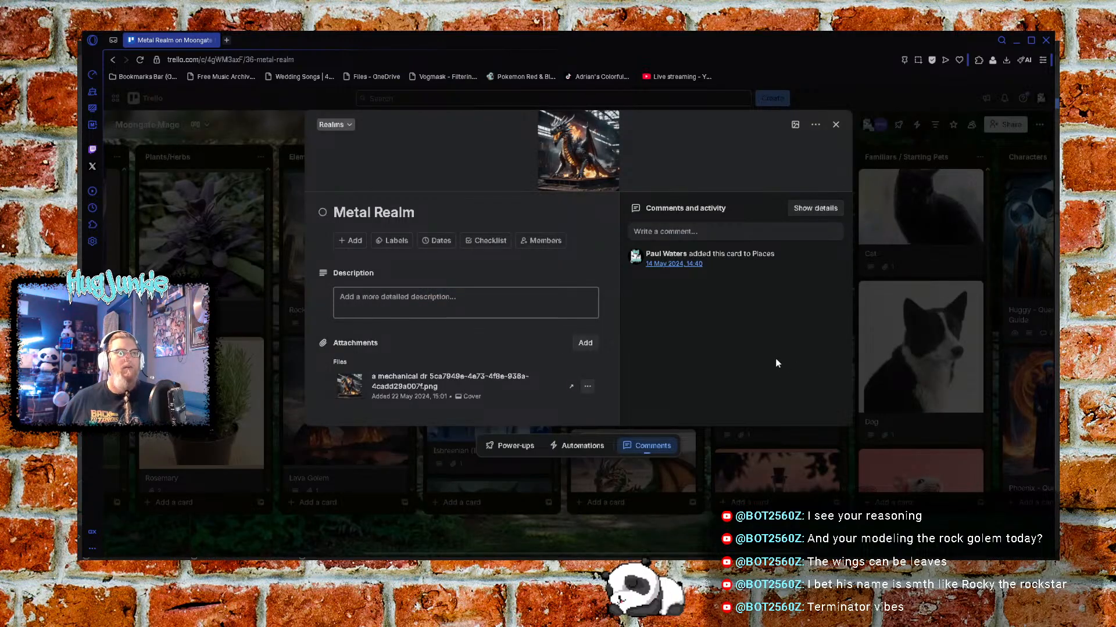
pyautogui.click(836, 124)
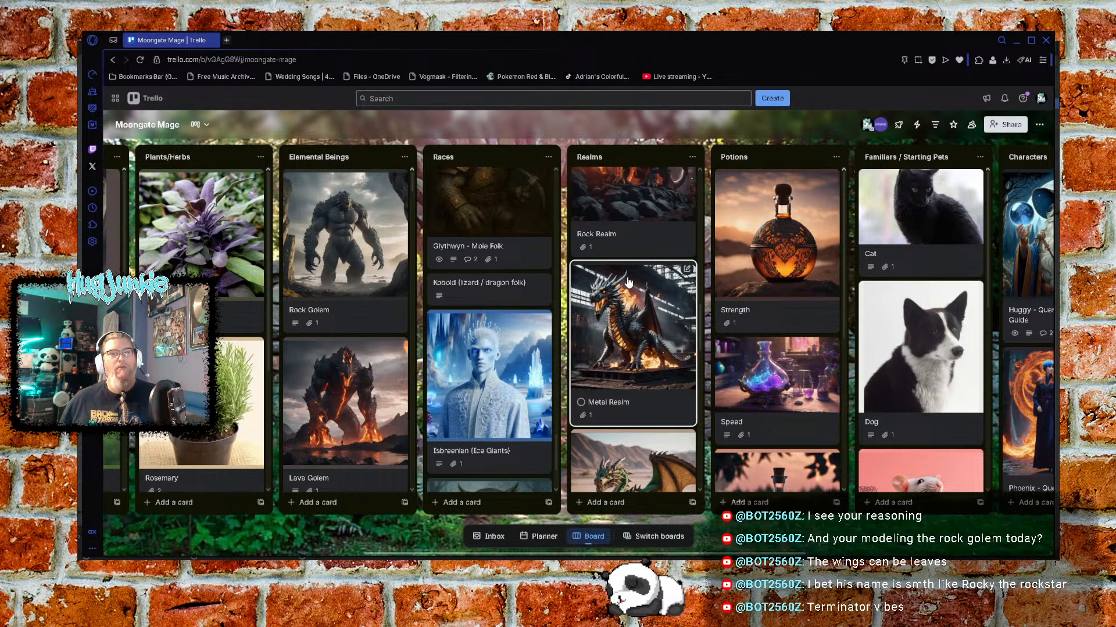
# Open the Earth Realm card below Metal Realm, view its cover image at full size, and close the card
pyautogui.scroll(-2, 627, 250)
pyautogui.click(638, 391)
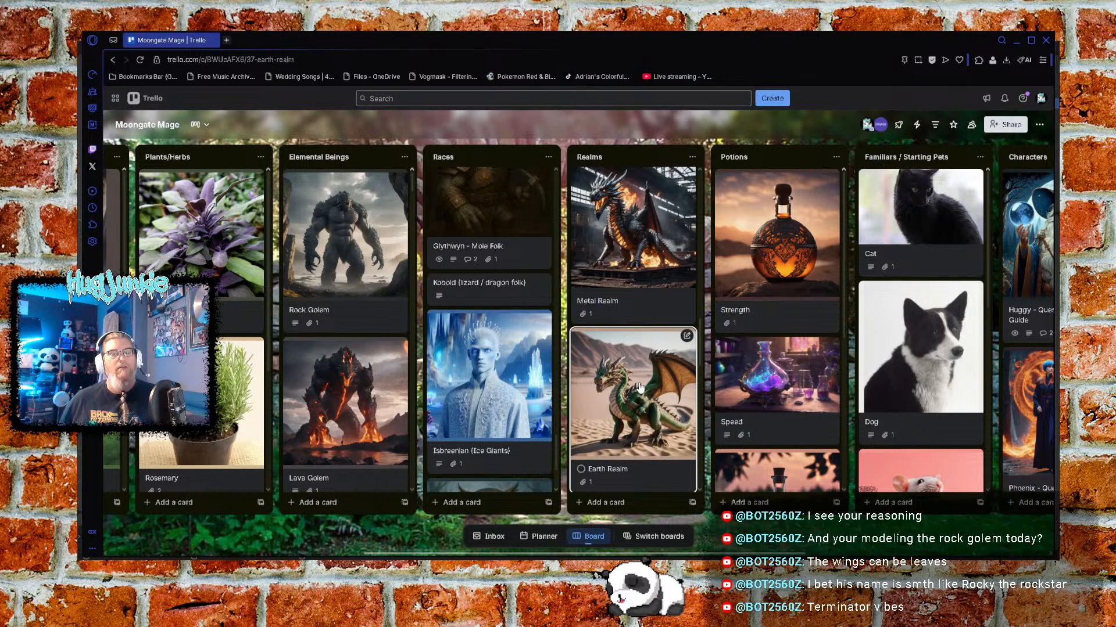
pyautogui.click(577, 140)
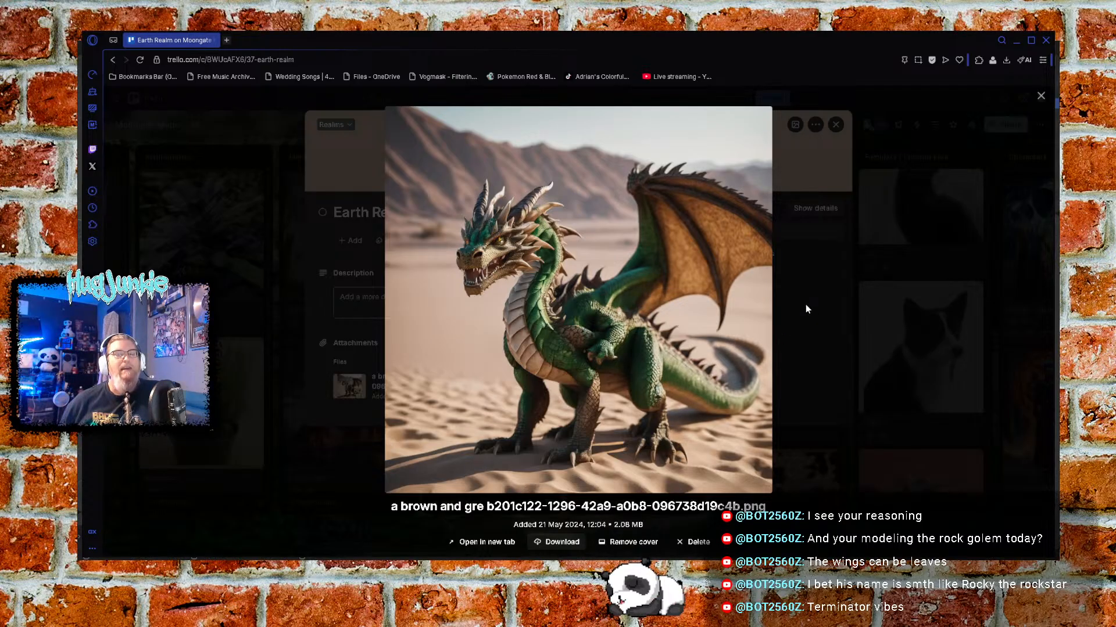
pyautogui.click(794, 289)
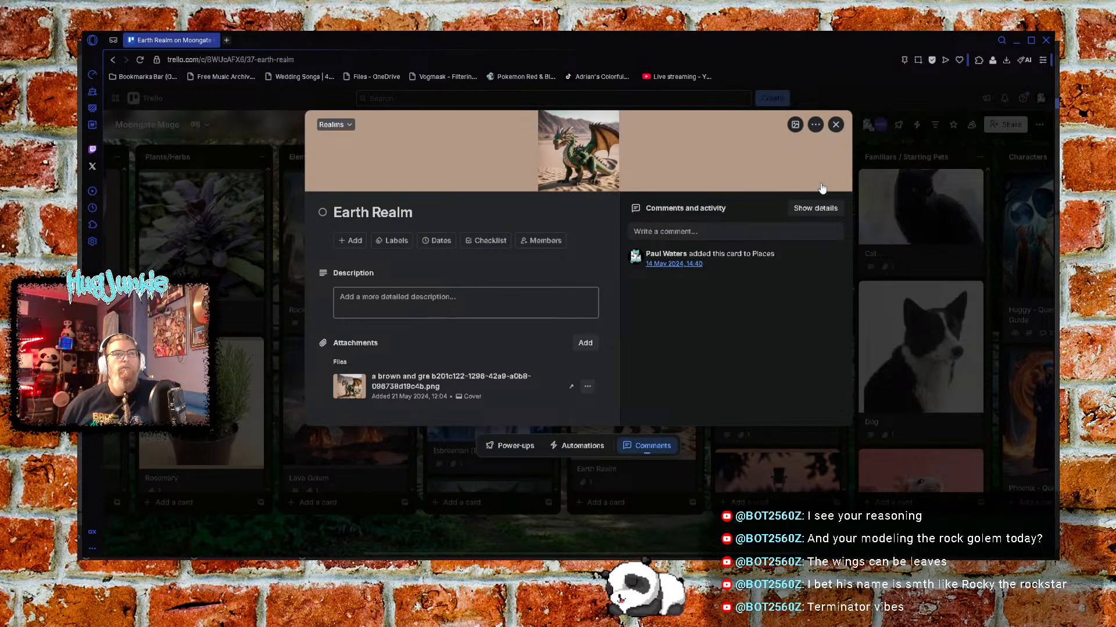
pyautogui.click(835, 125)
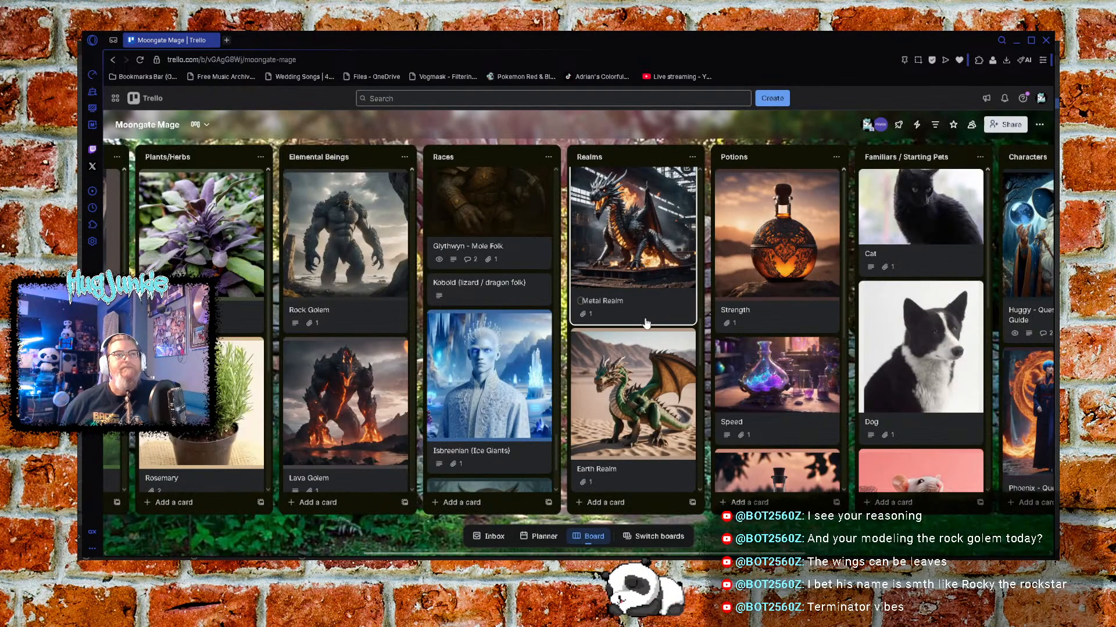
# Open the Ice Realm card below Earth Realm, view its cover image at full size, and close the card
pyautogui.scroll(-2, 654, 283)
pyautogui.click(653, 283)
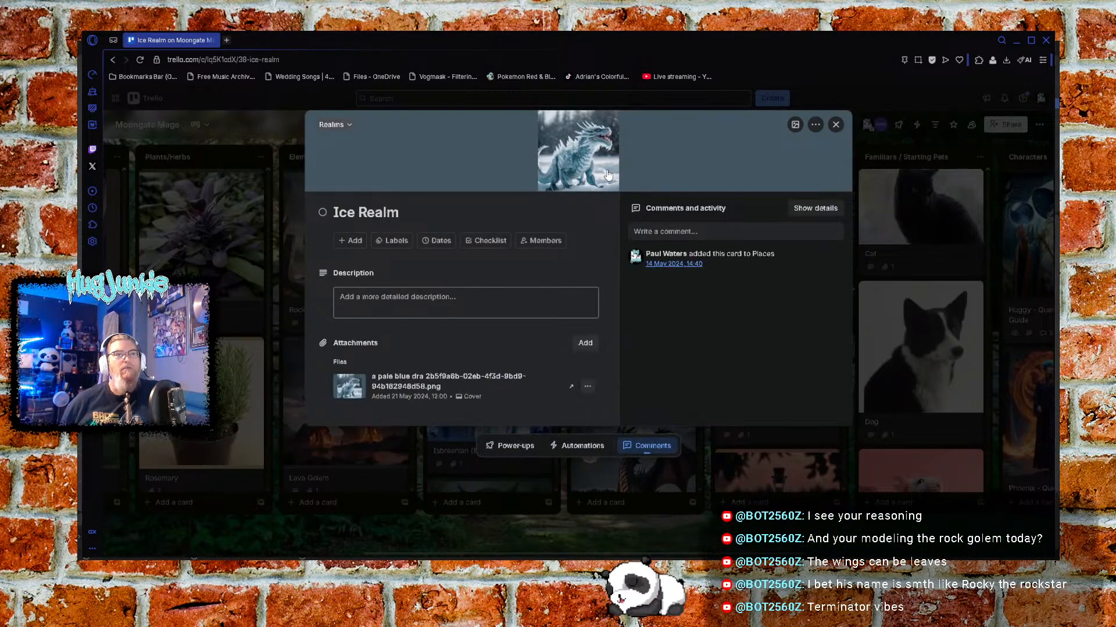
pyautogui.click(581, 132)
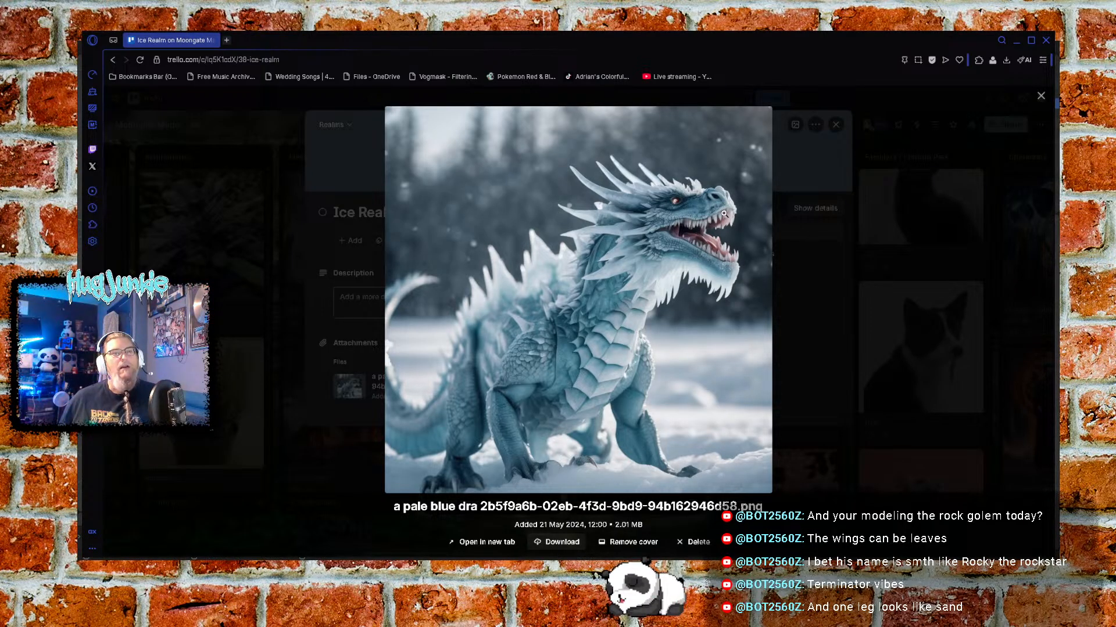
pyautogui.click(822, 289)
pyautogui.click(835, 125)
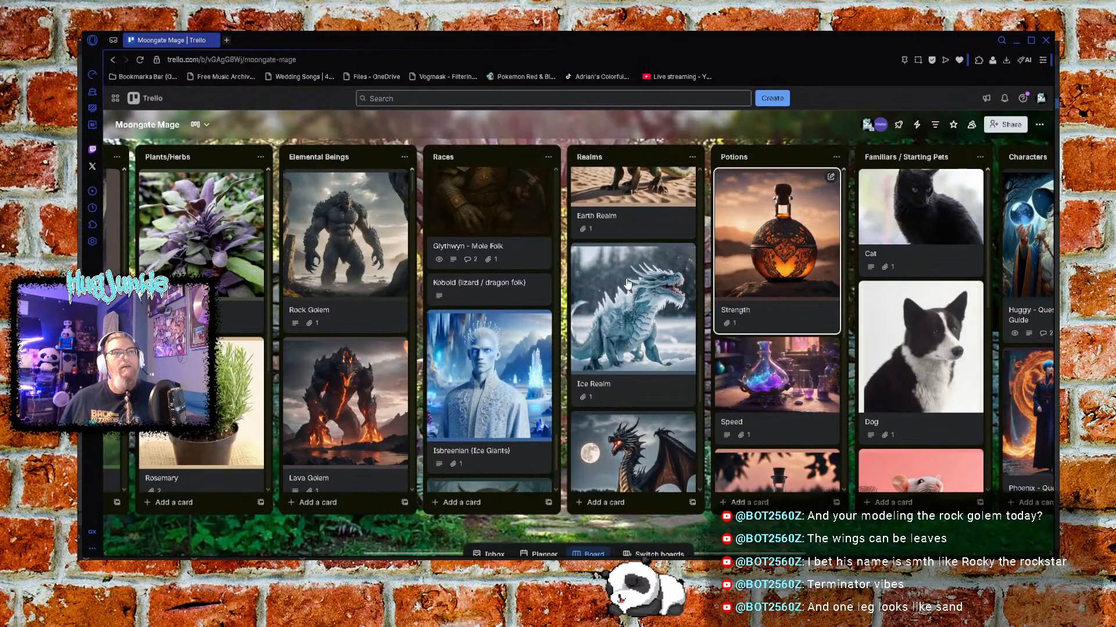
# Open the Moon Realm card in the Realms list, view its gothic dragon cover at full size, and close the card
pyautogui.click(654, 262)
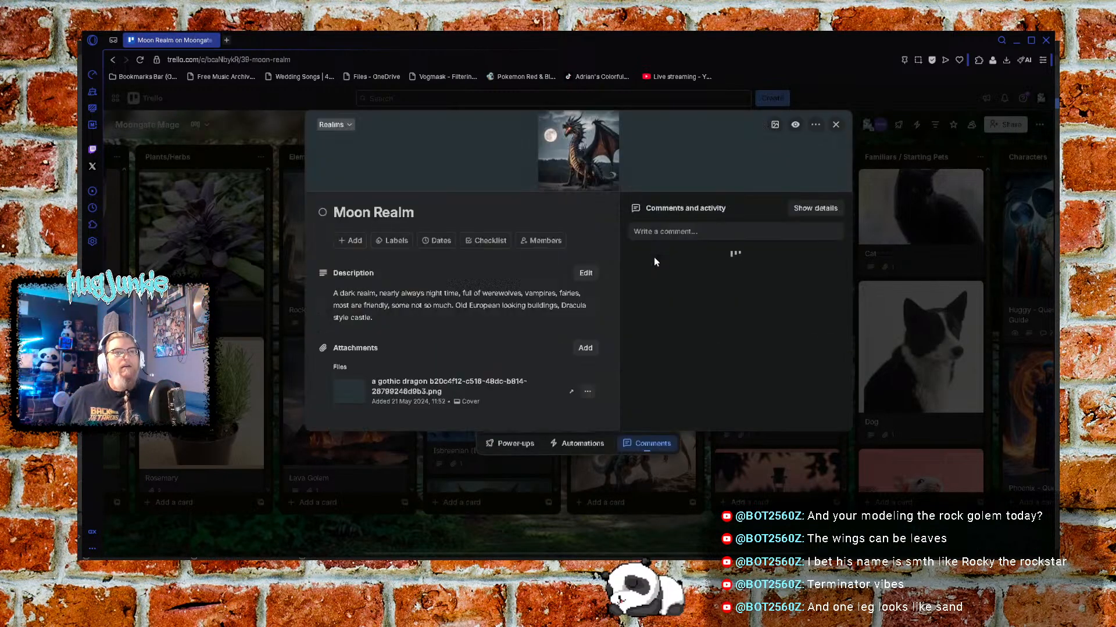
pyautogui.click(591, 135)
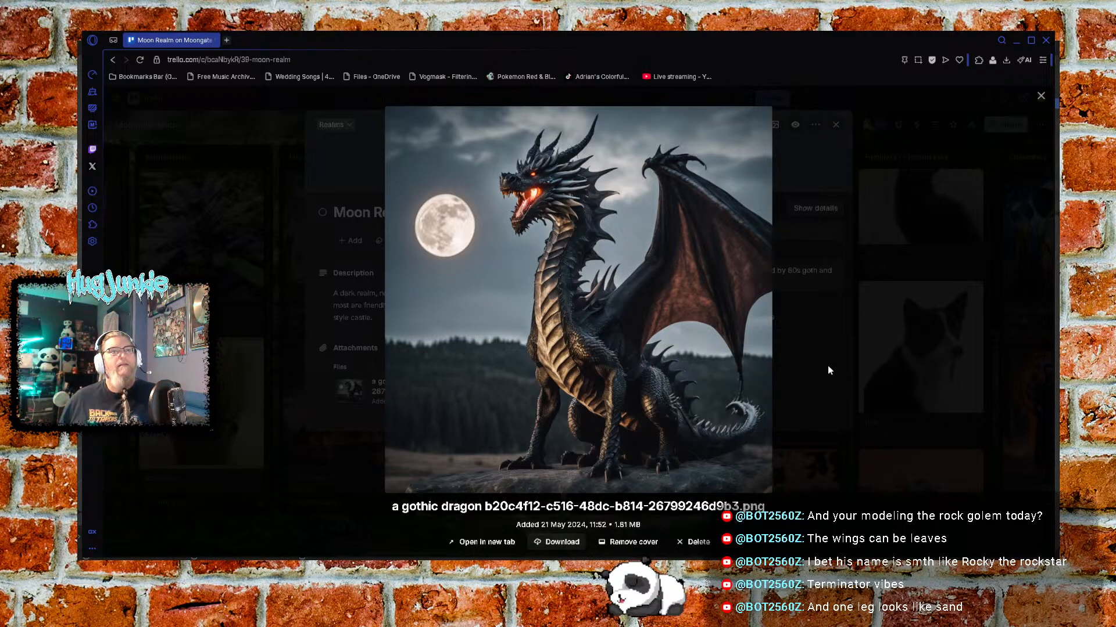
pyautogui.click(821, 401)
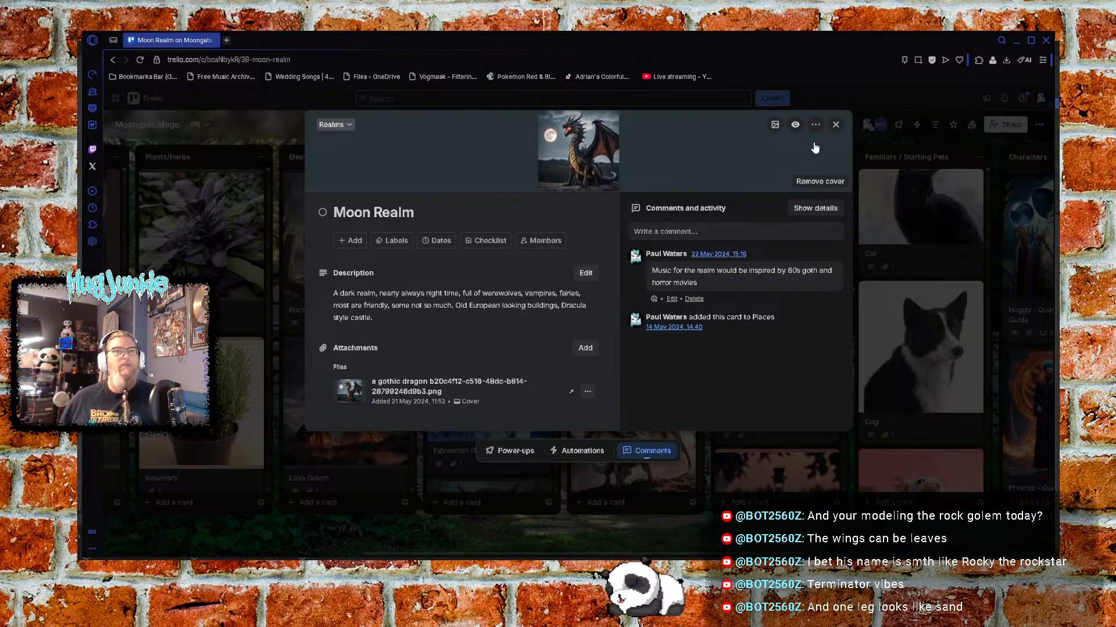
pyautogui.click(837, 126)
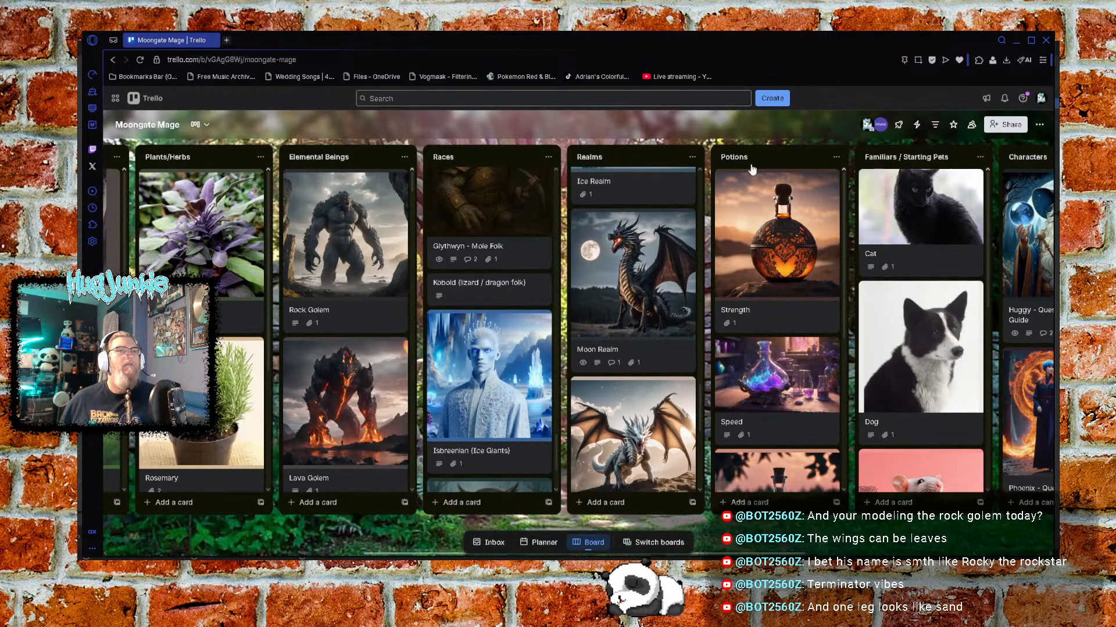
# Open the Sun Realm card below Moon Realm, view its white dragon cover at full size, and close the card
pyautogui.click(629, 308)
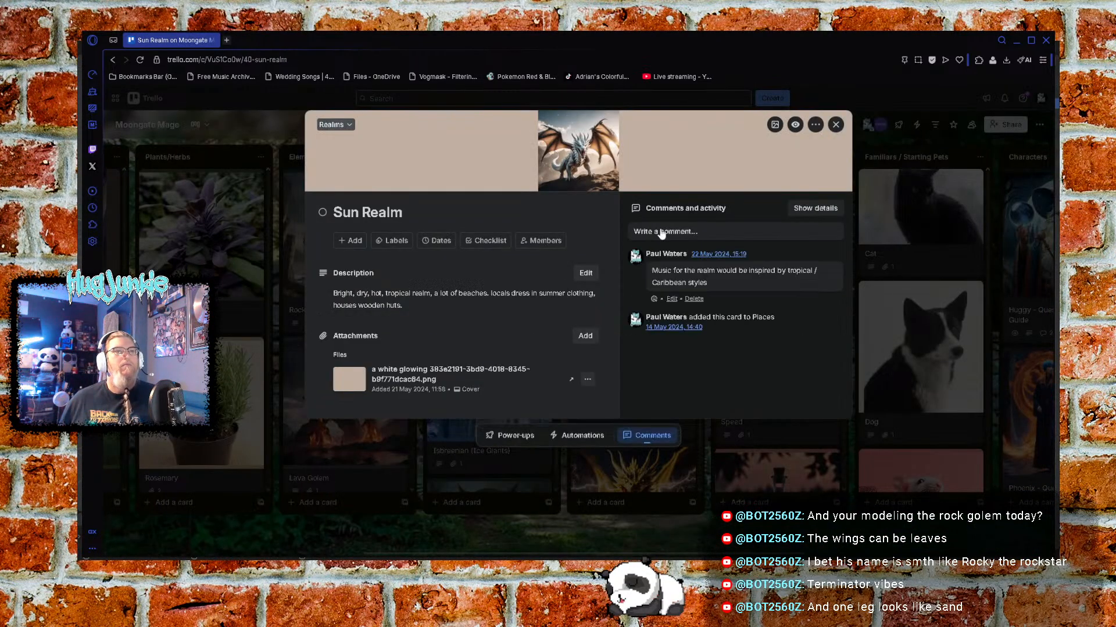
pyautogui.click(588, 138)
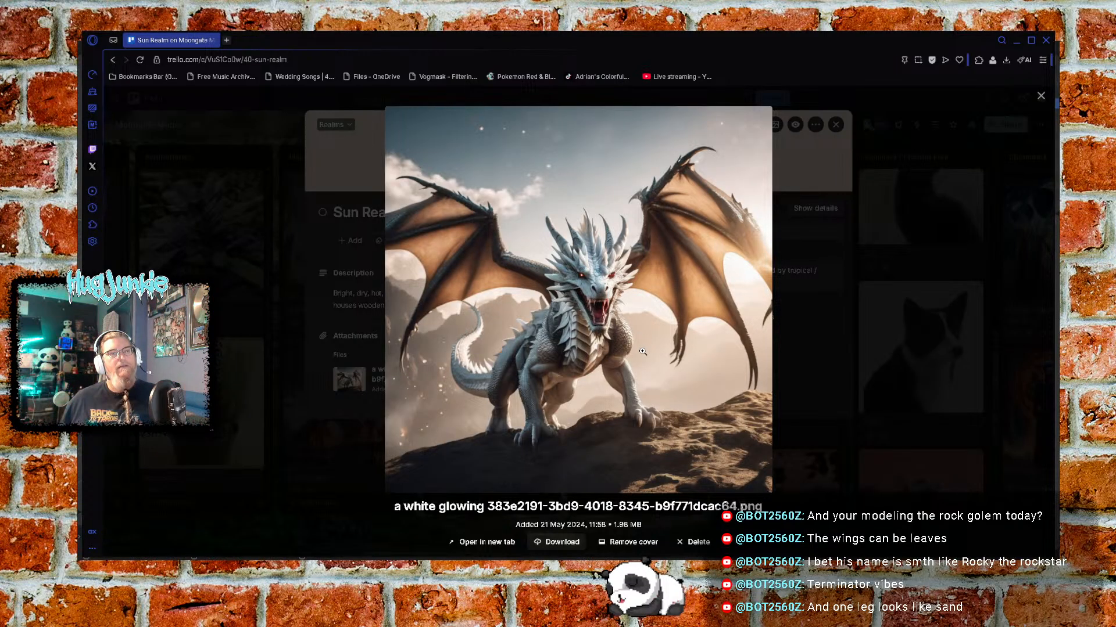
pyautogui.click(801, 347)
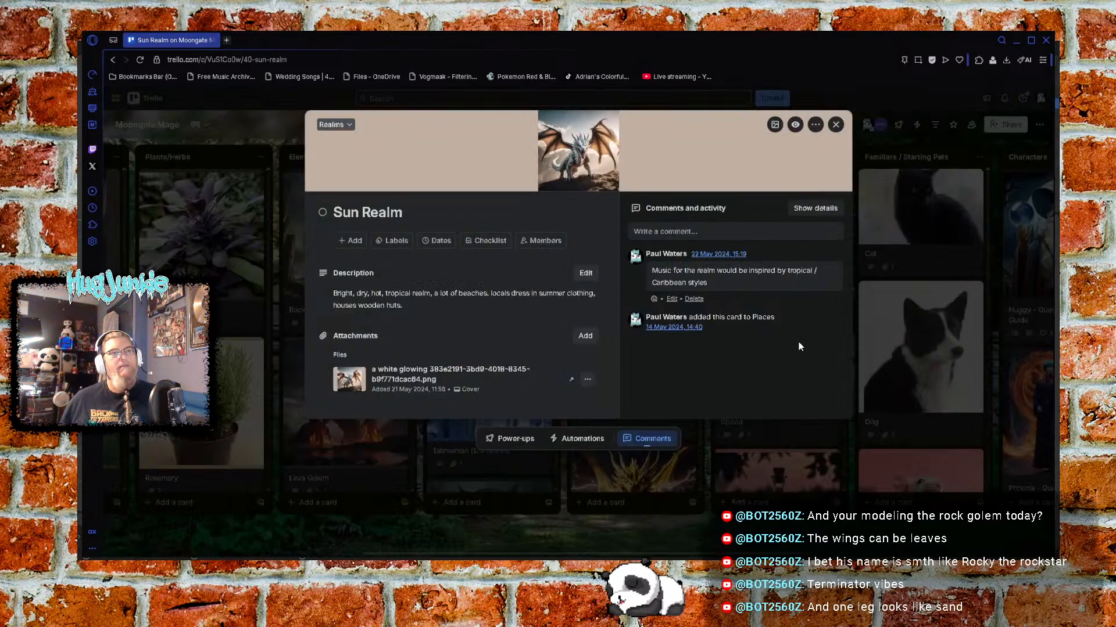
pyautogui.click(836, 124)
# Open the Electric Realm card, view its yellow dragon cover image at full size, and close the card
pyautogui.scroll(-3, 661, 253)
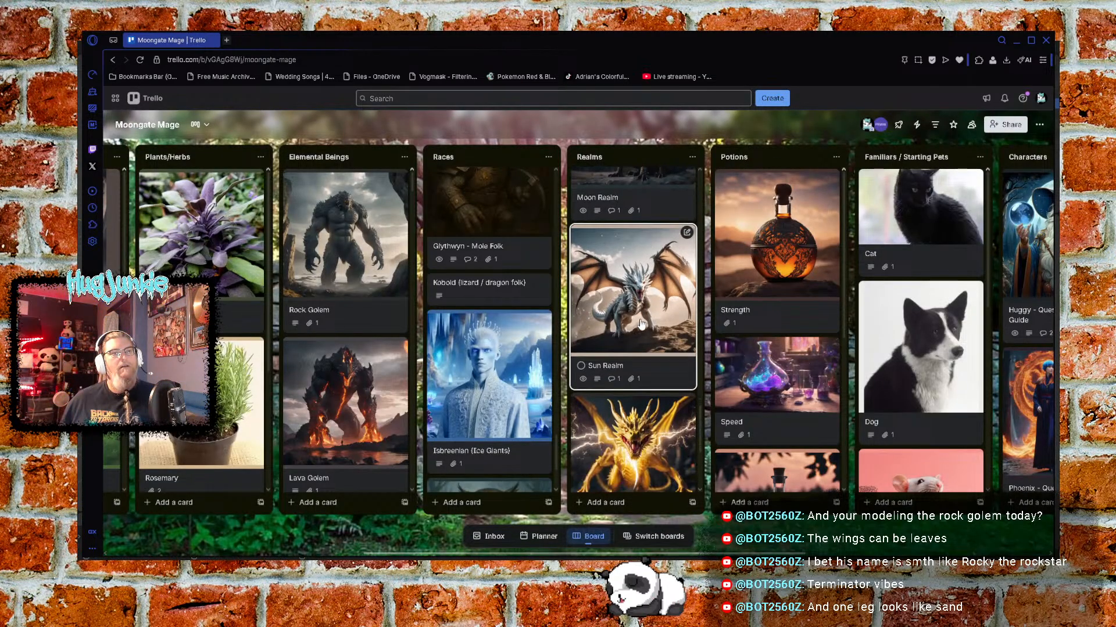
pyautogui.click(643, 310)
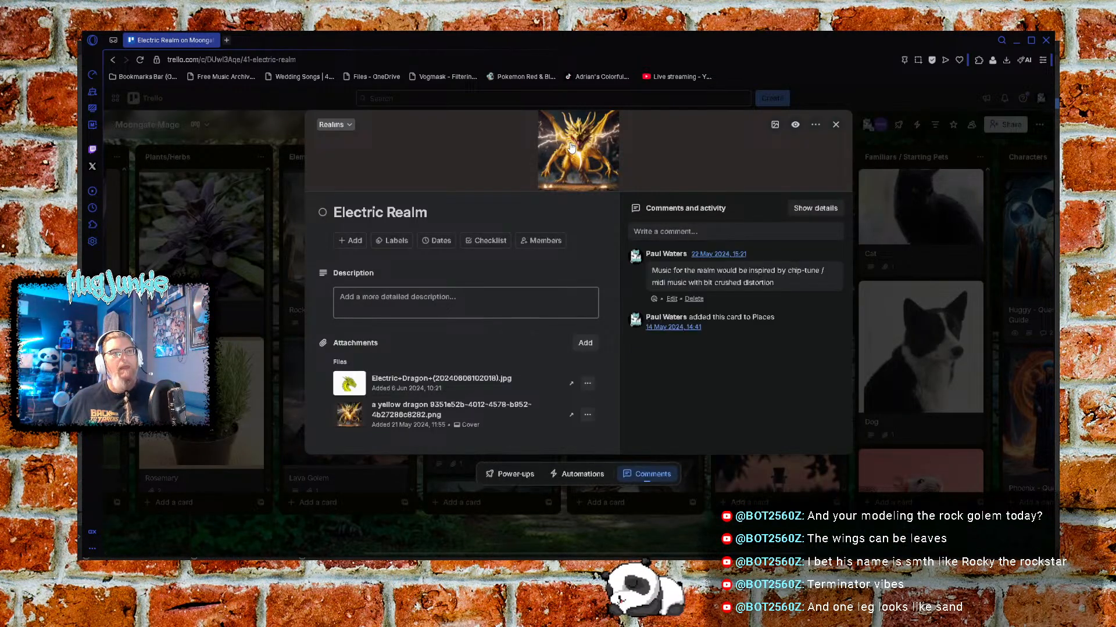
pyautogui.click(570, 141)
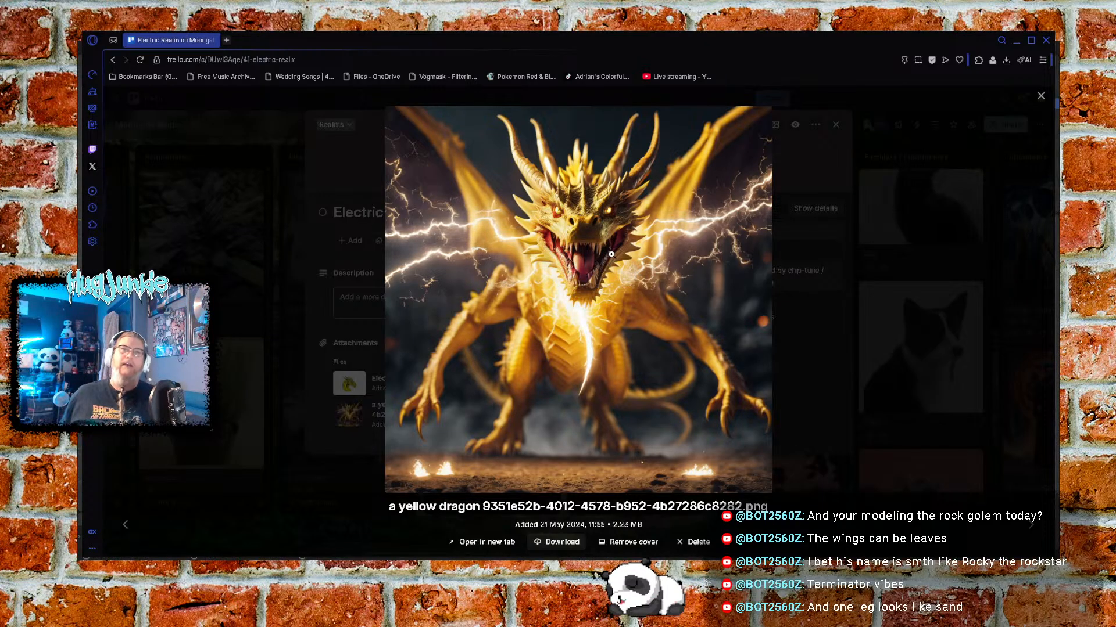
pyautogui.click(779, 337)
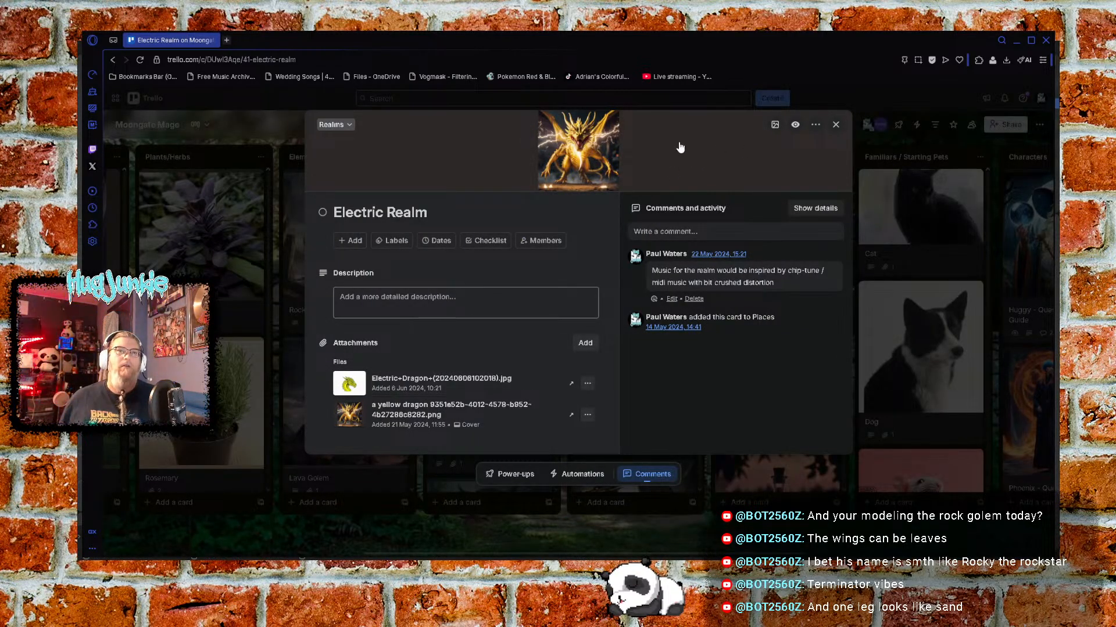
pyautogui.click(837, 126)
# Open the Steampunk Realm card below Electric Realm, view its mechanical dragon cover at full size, and close the card
pyautogui.scroll(-2, 646, 393)
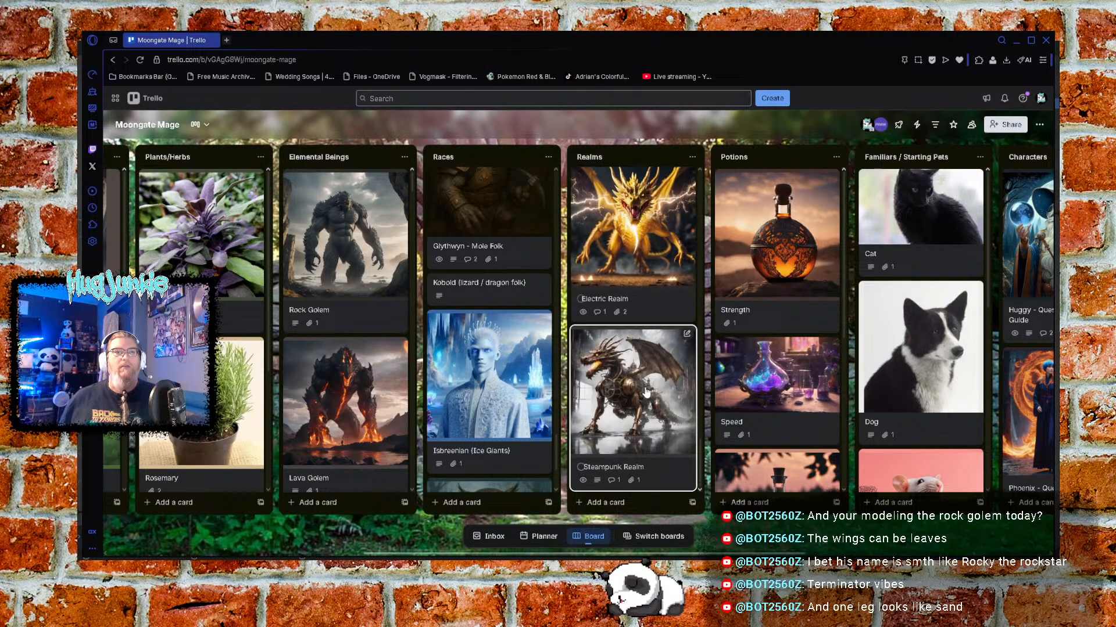
pyautogui.click(647, 392)
pyautogui.click(572, 145)
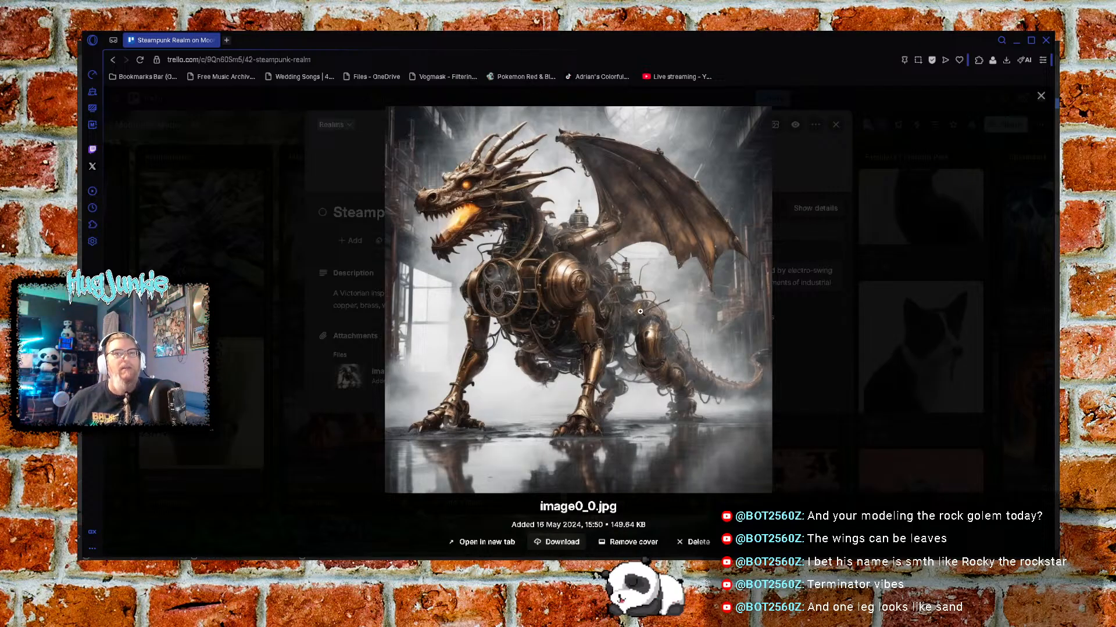
pyautogui.click(796, 360)
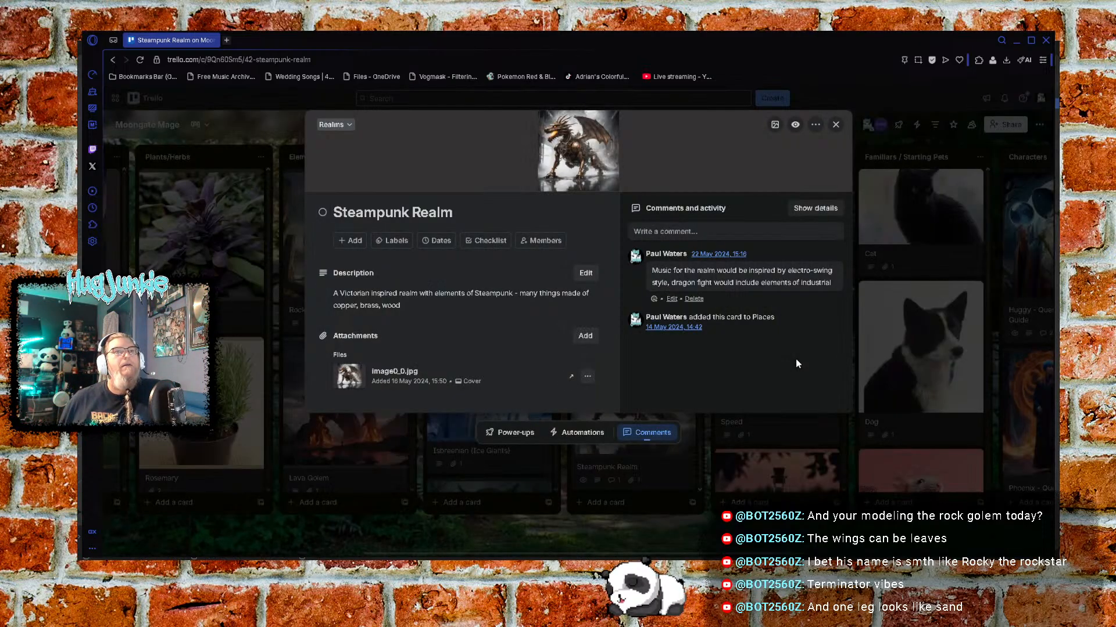
pyautogui.click(836, 126)
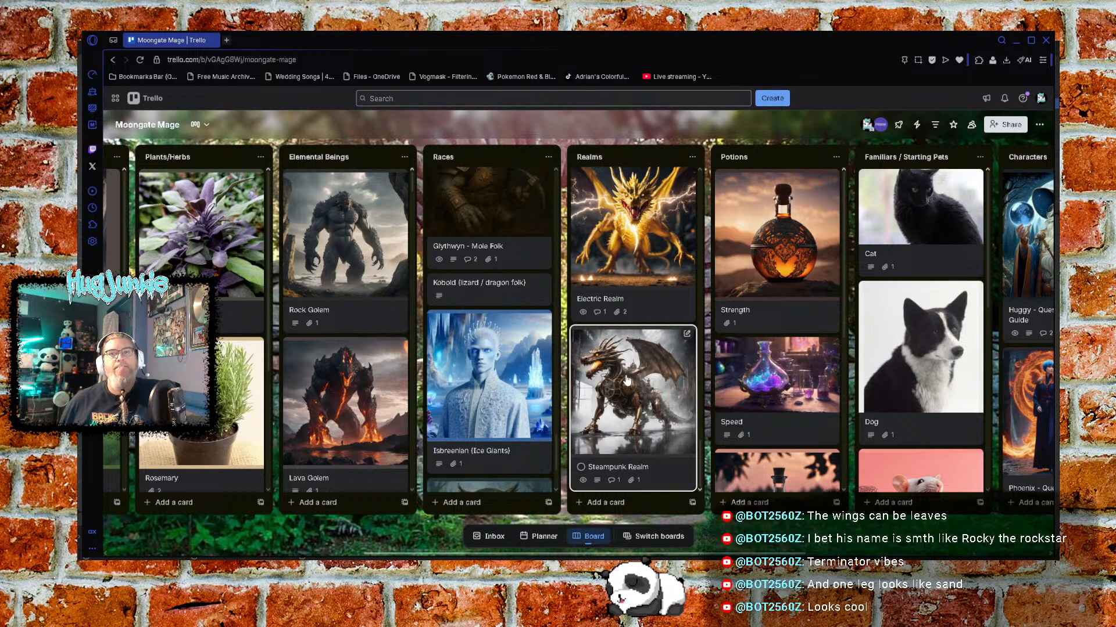
# Find the Bamboursi (Panda Folk) card in the Races list, view its cover image at full size, and close the card
pyautogui.scroll(-5, 638, 364)
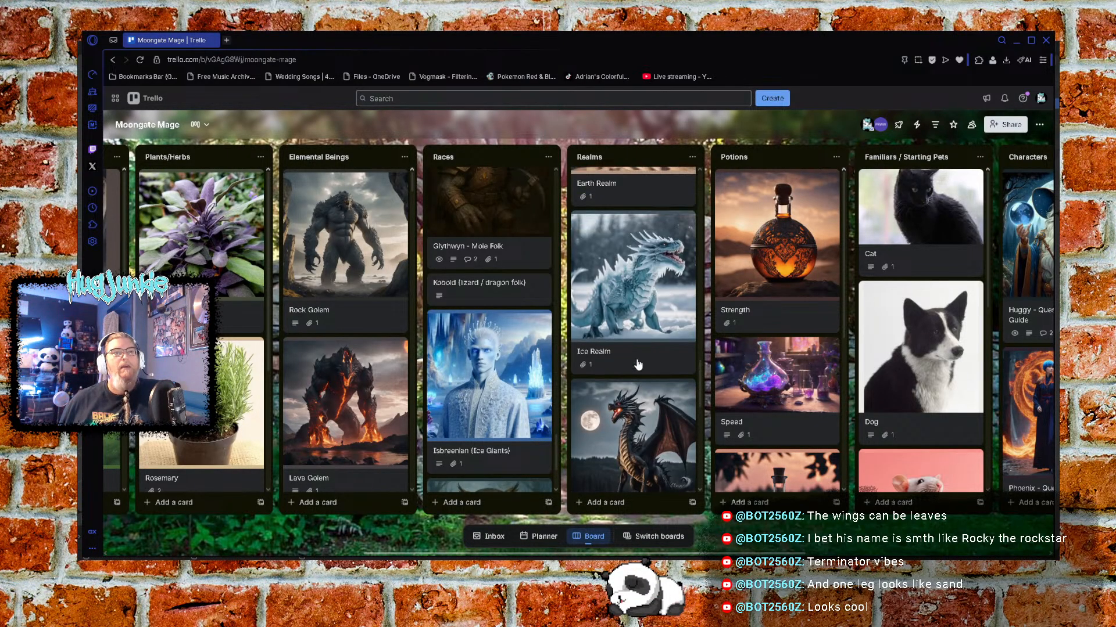
pyautogui.scroll(10, 638, 364)
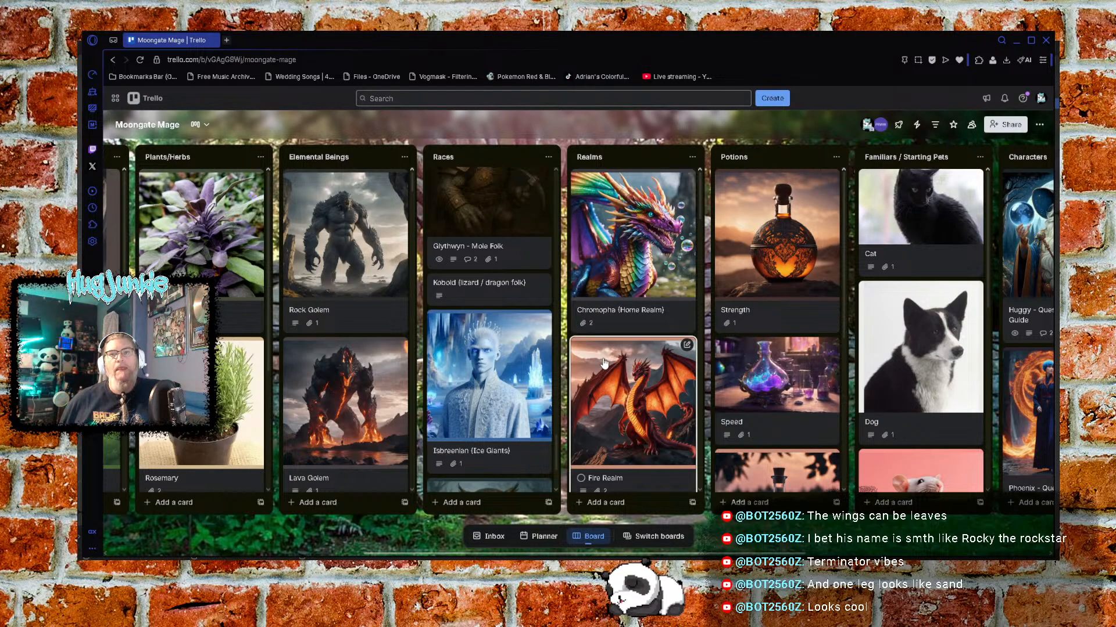
pyautogui.scroll(10, 521, 406)
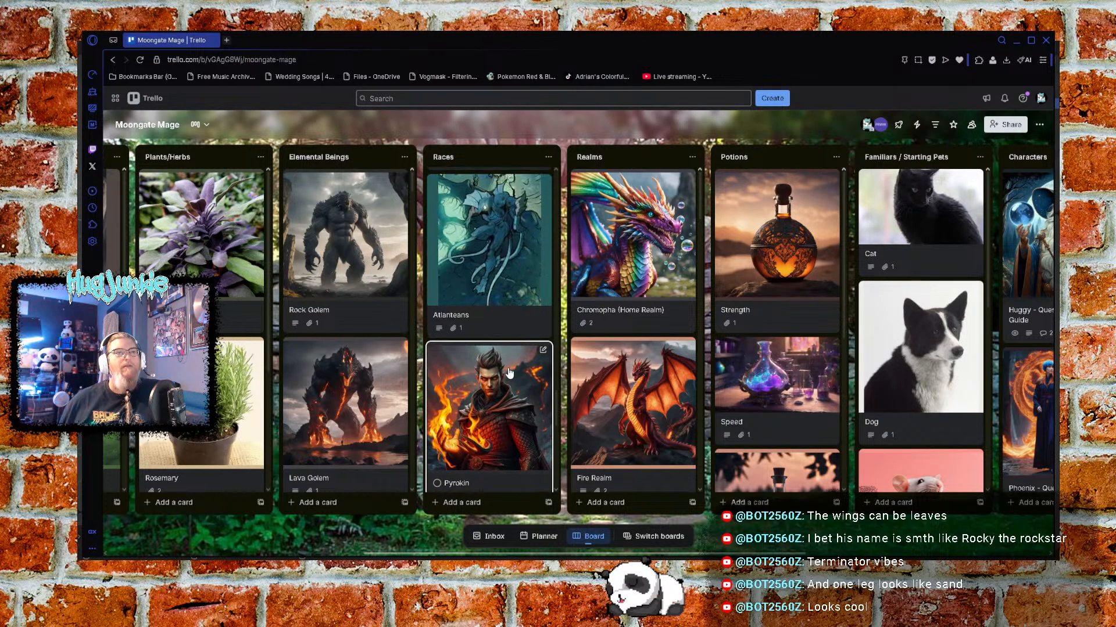
pyautogui.scroll(5, 521, 354)
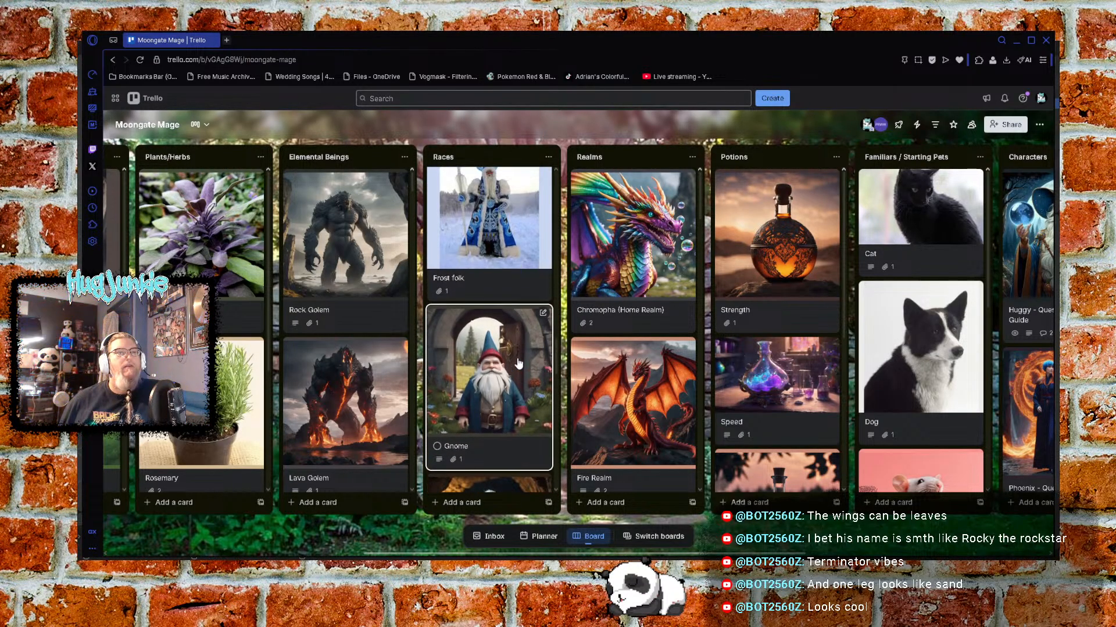
pyautogui.scroll(8, 529, 399)
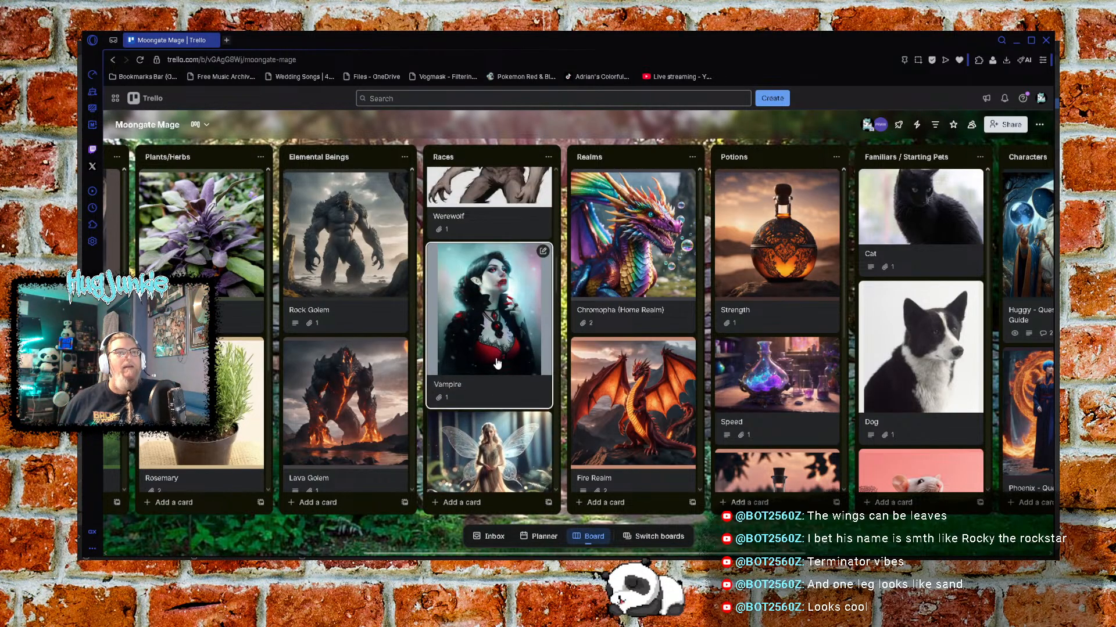
pyautogui.scroll(5, 497, 362)
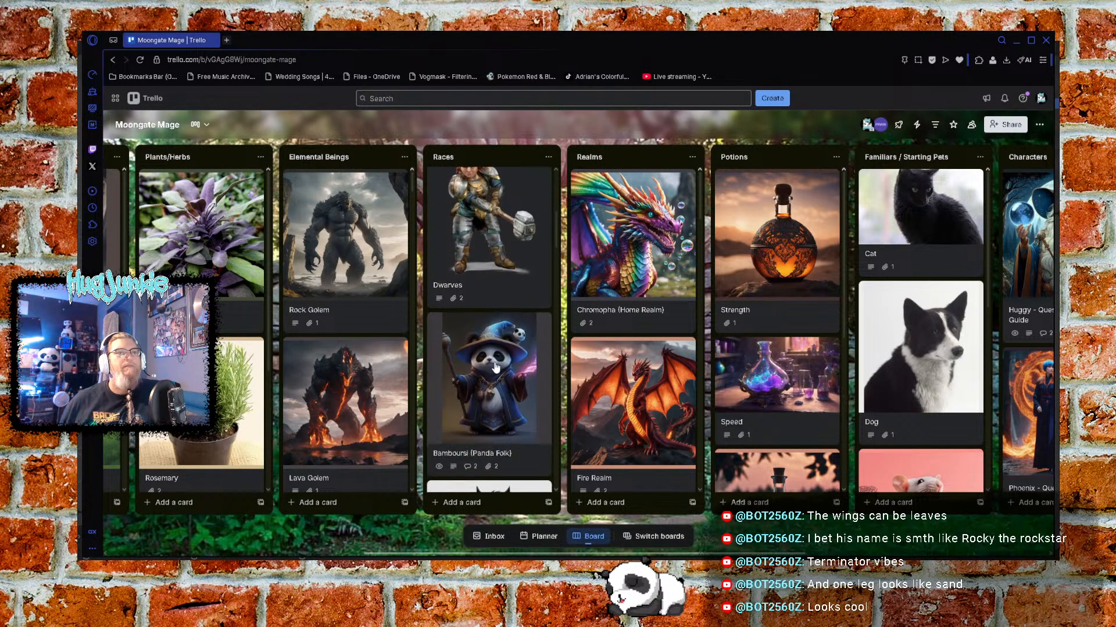
pyautogui.click(496, 361)
pyautogui.click(584, 154)
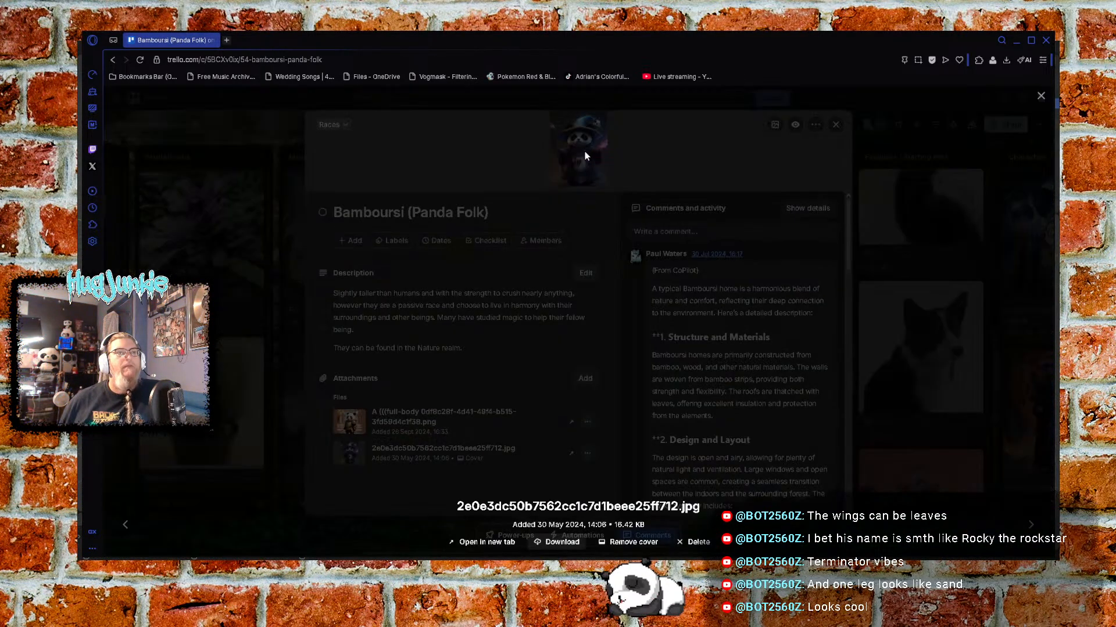
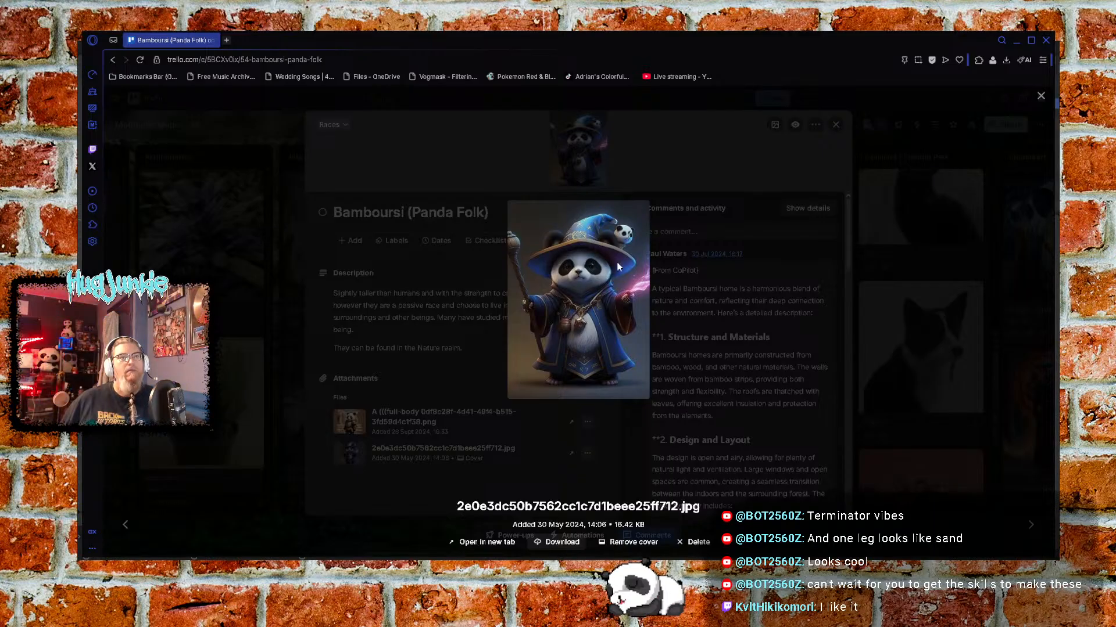
pyautogui.click(551, 438)
pyautogui.click(835, 124)
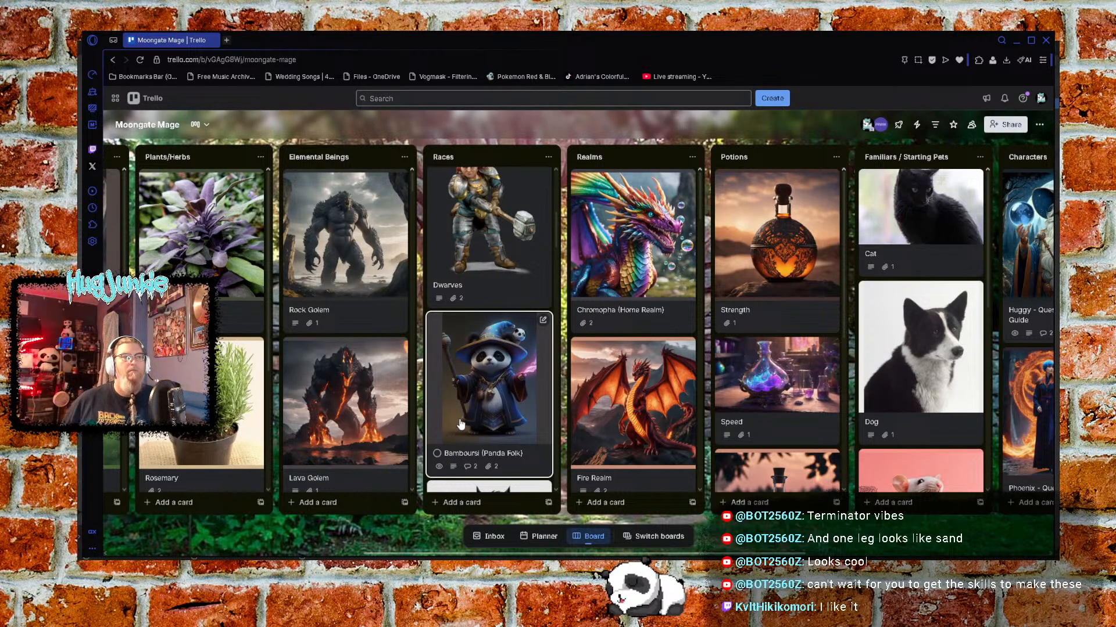
# Look through the race cards in the Races list from Elves and Dwarves down to Goblin and Atlanteans
pyautogui.scroll(3, 490, 406)
pyautogui.scroll(3, 524, 383)
pyautogui.scroll(-5, 522, 386)
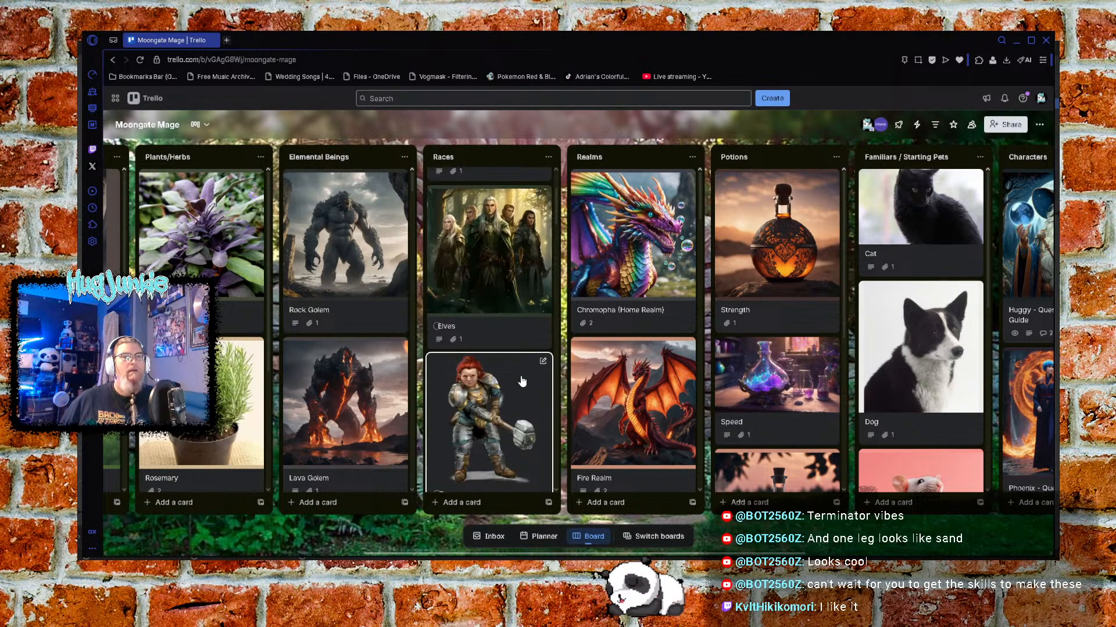
pyautogui.scroll(-2, 521, 381)
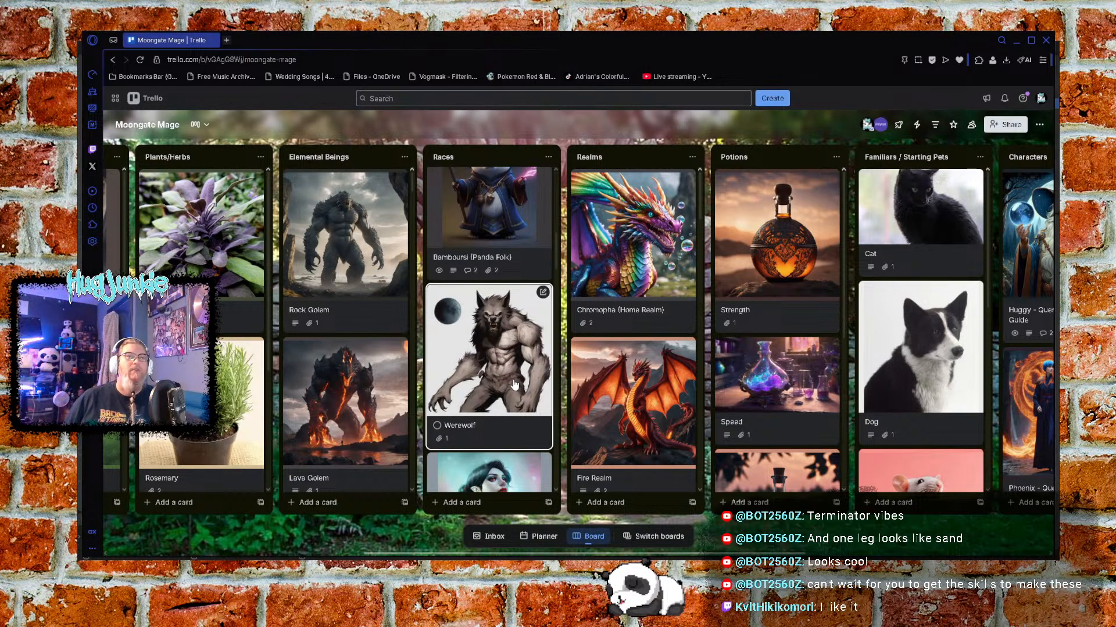
pyautogui.scroll(-4, 529, 365)
pyautogui.scroll(-2, 545, 326)
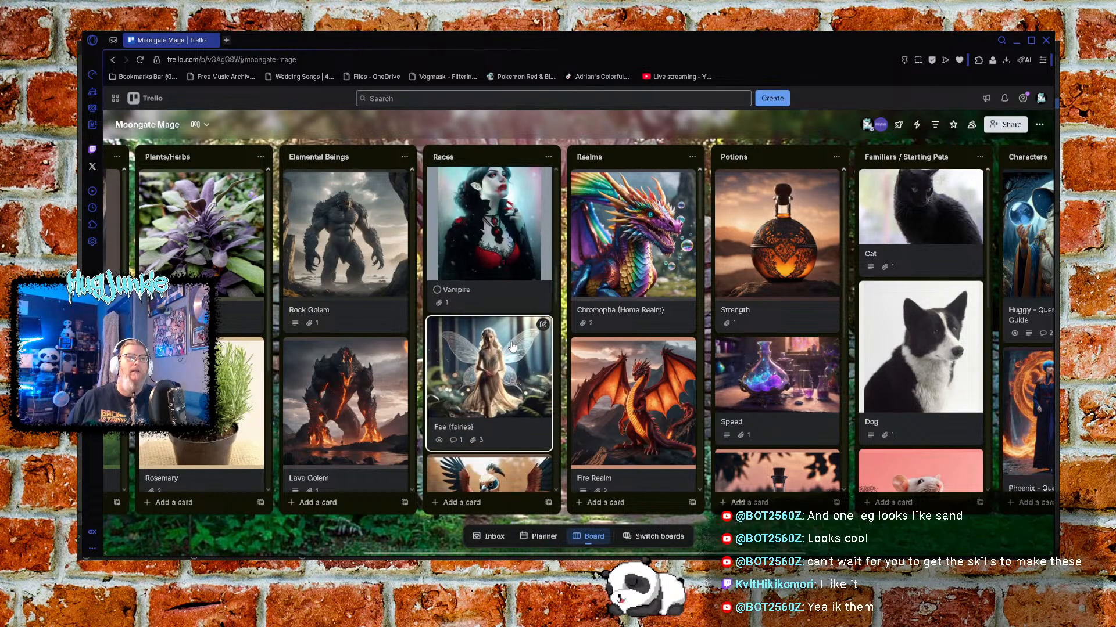
pyautogui.scroll(-3, 432, 370)
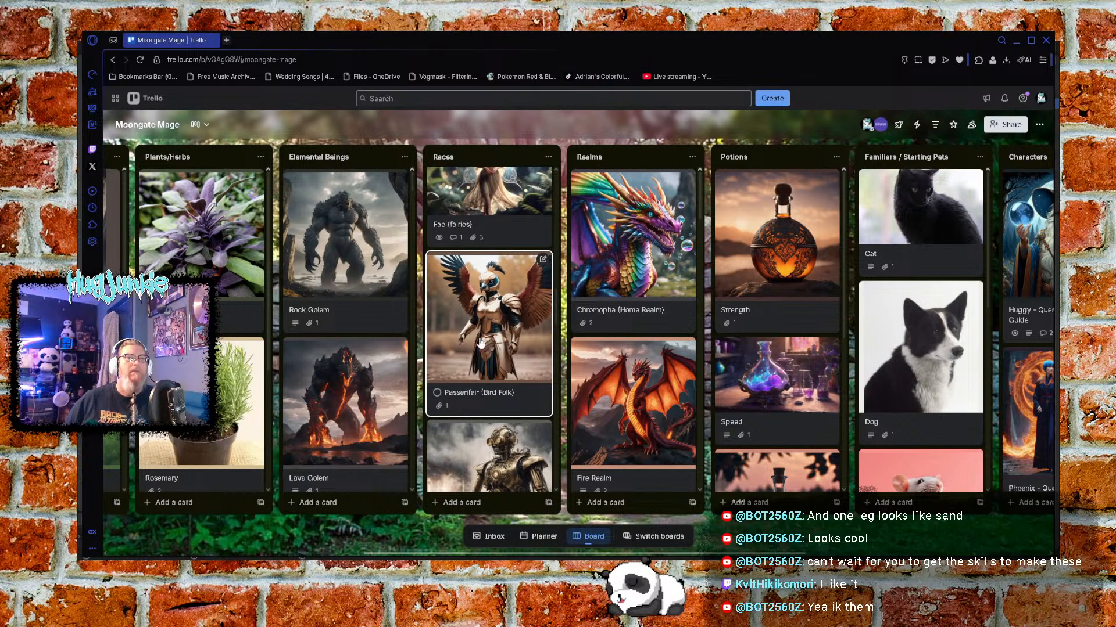
pyautogui.scroll(-3, 495, 366)
pyautogui.scroll(-1, 498, 372)
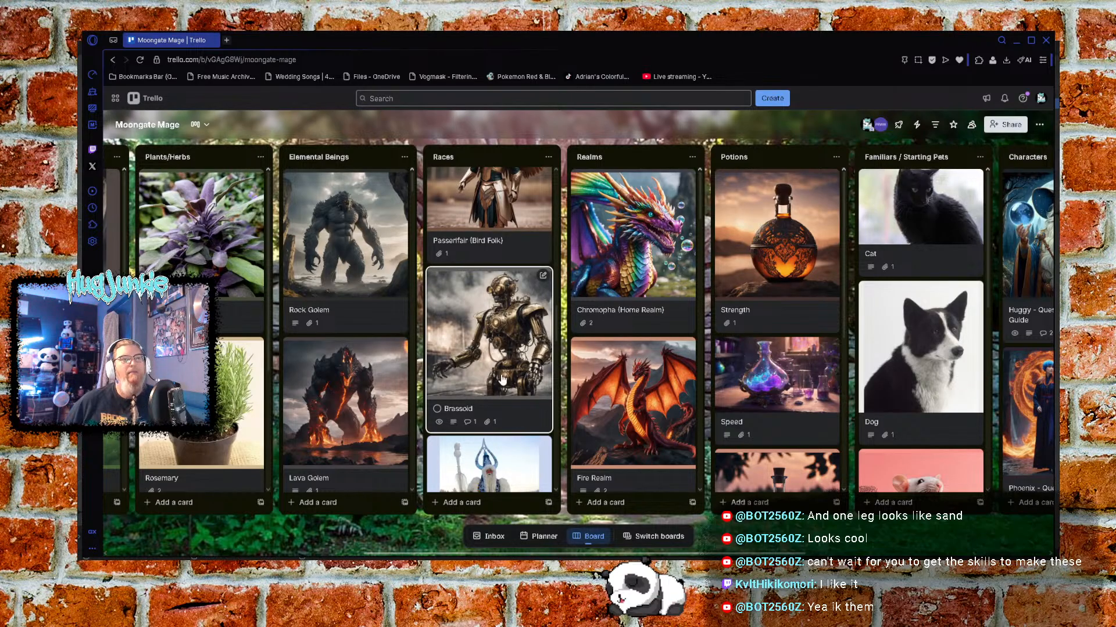
pyautogui.scroll(-4, 501, 338)
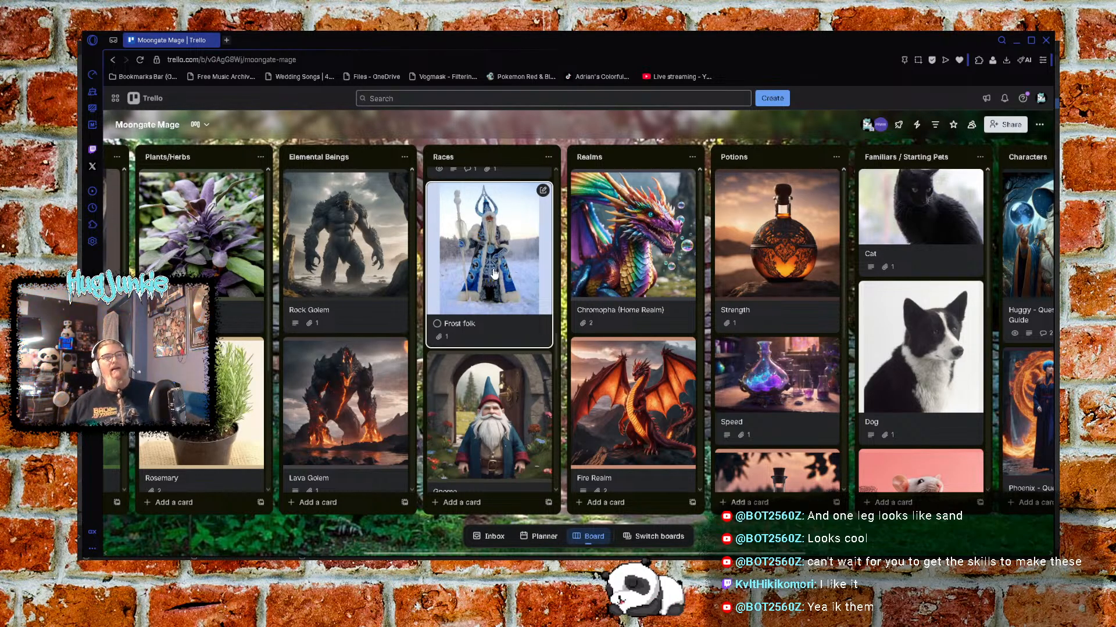
pyautogui.scroll(-2, 498, 273)
pyautogui.scroll(-3, 502, 298)
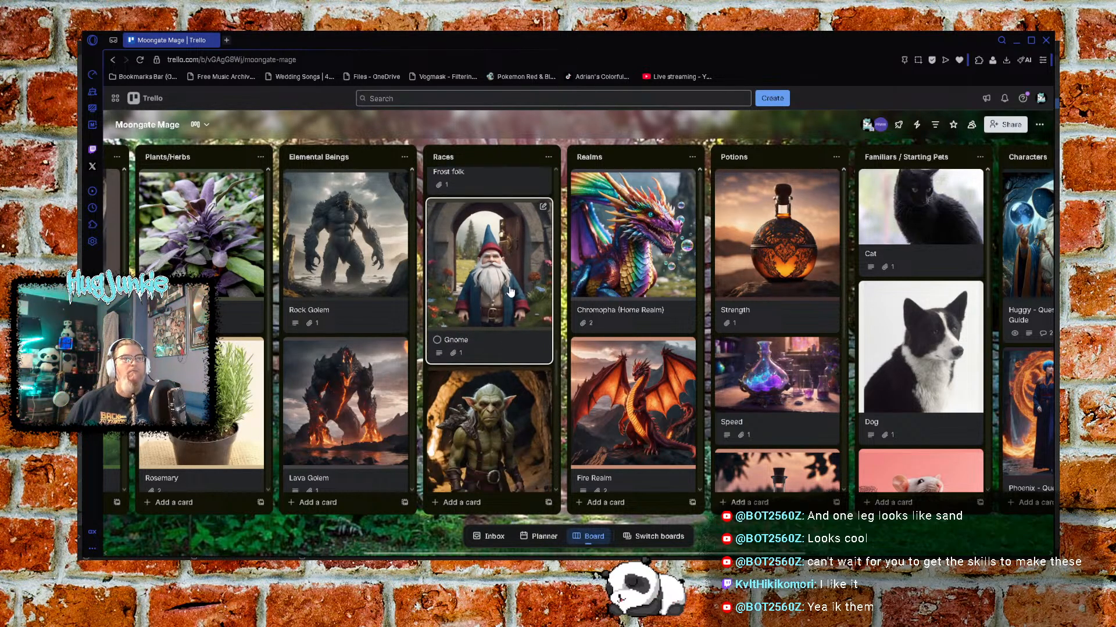
pyautogui.scroll(-3, 510, 291)
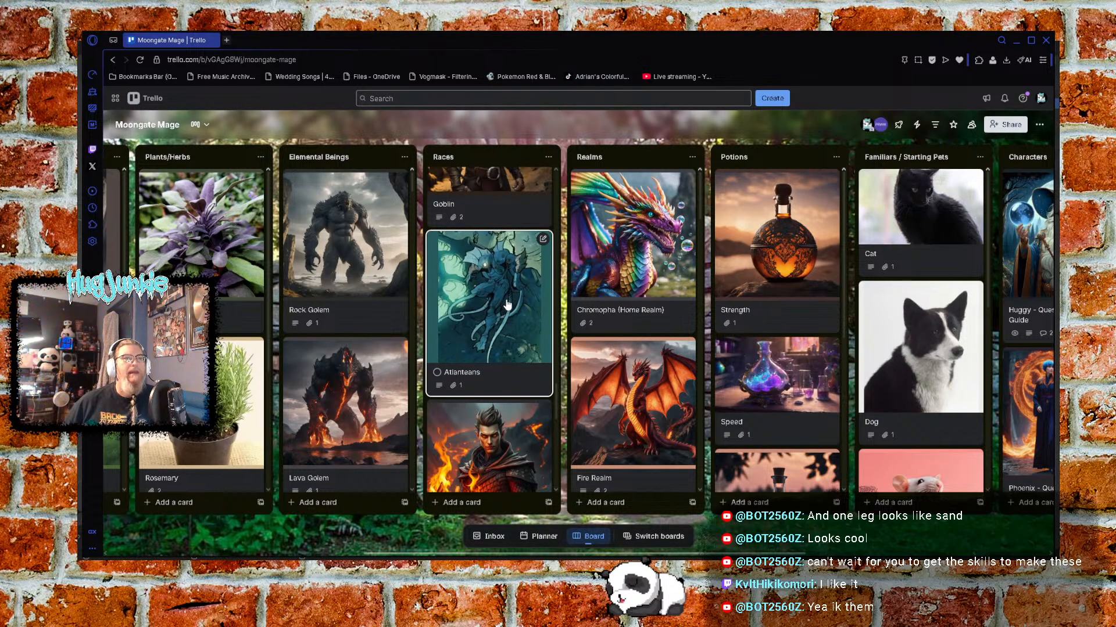
# Look through the race cards in the Races list from Pyrokin and Glythwyn down to Isbreenian (Ice Giants) and Noctwix
pyautogui.scroll(-3, 511, 308)
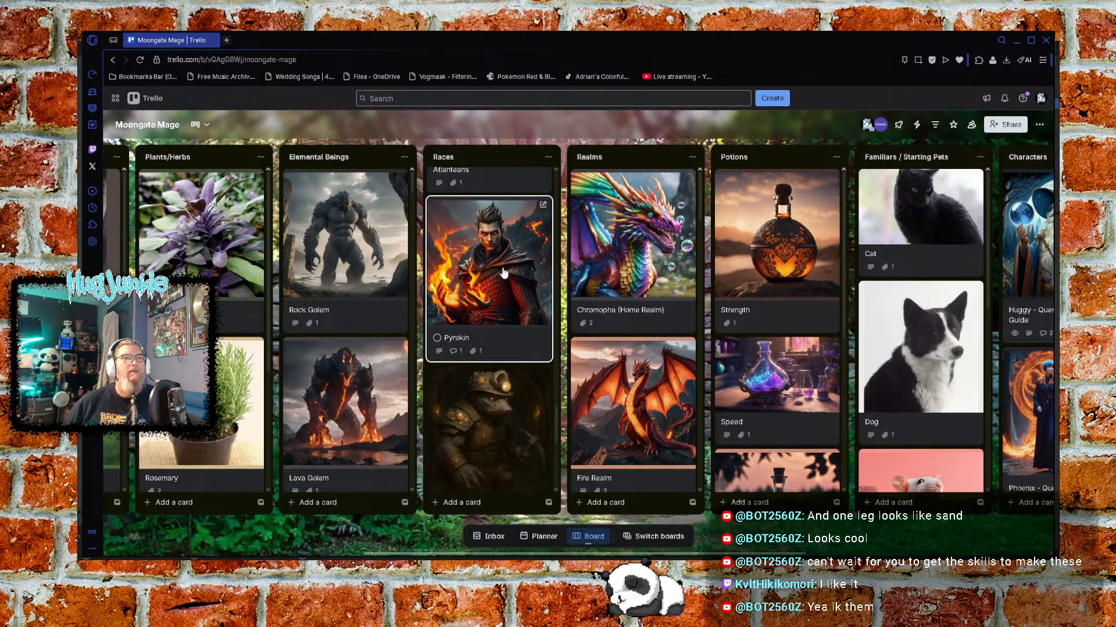
pyautogui.scroll(-3, 504, 276)
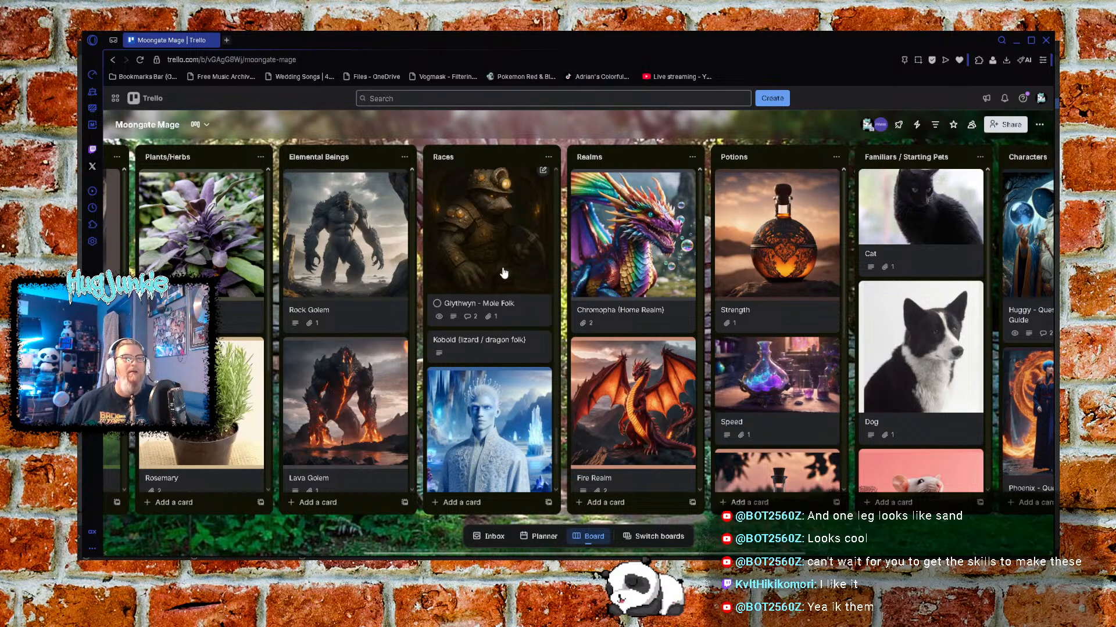
pyautogui.scroll(2, 504, 273)
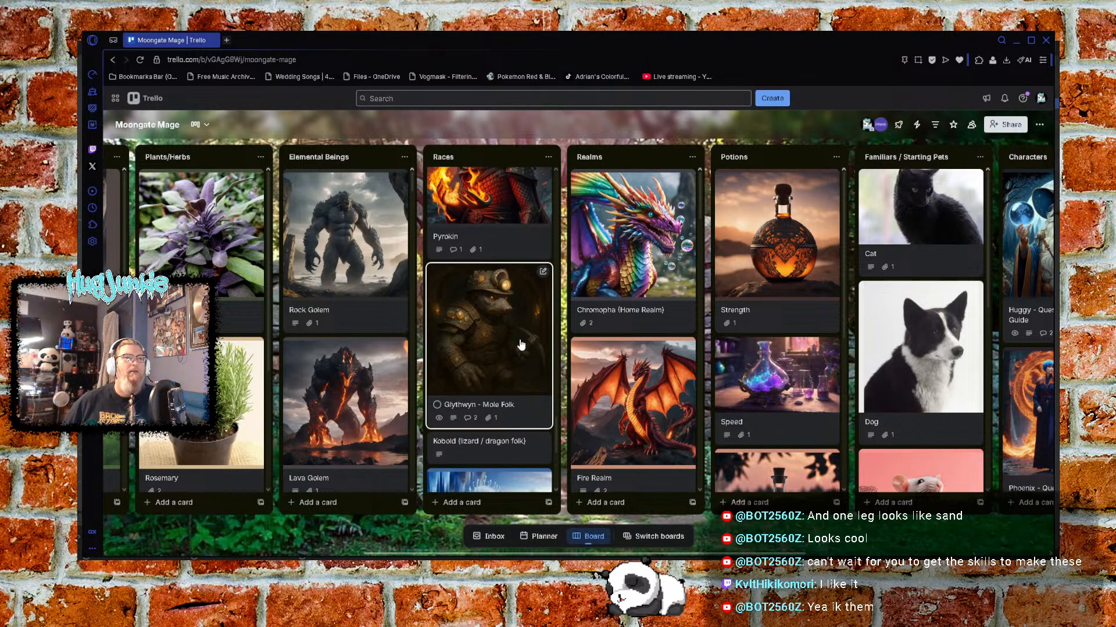
pyautogui.scroll(-3, 517, 352)
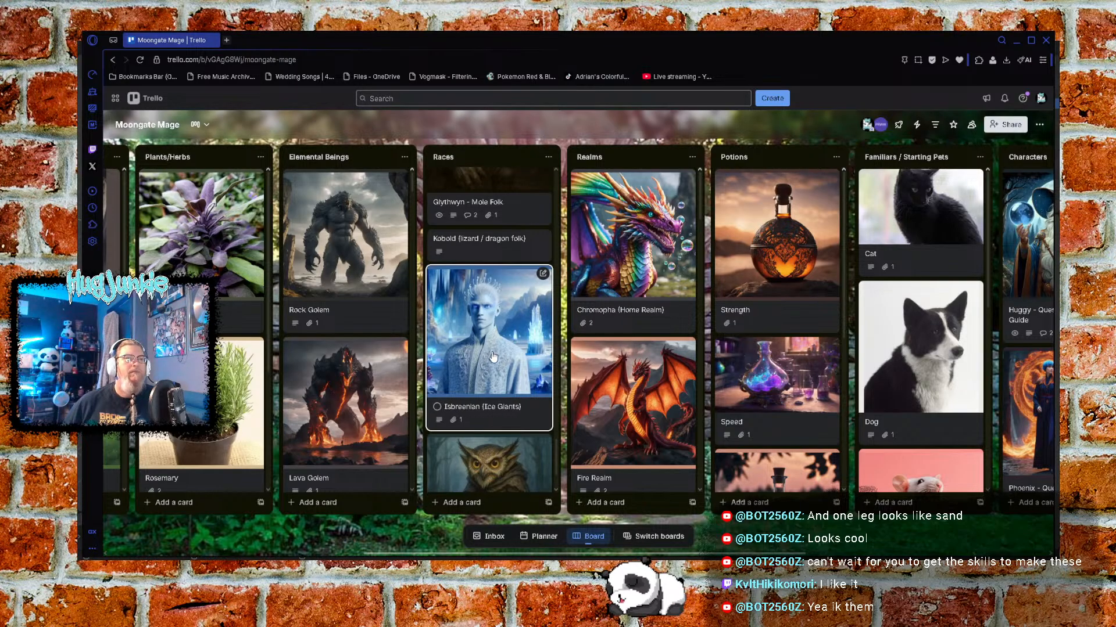
pyautogui.scroll(-2, 495, 352)
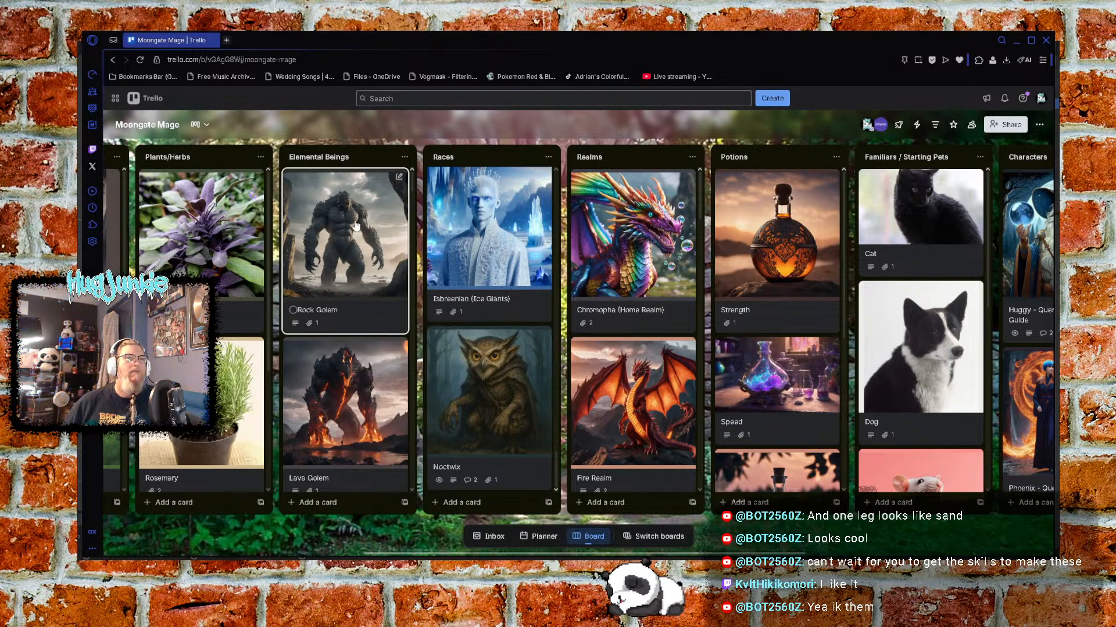
# Glance at the golem cards in Elemental Beings, and go back up the Races list from Isbreenian (Ice Giants) to Pyrokin
pyautogui.scroll(-1, 353, 229)
pyautogui.scroll(-1, 353, 230)
pyautogui.scroll(1, 491, 262)
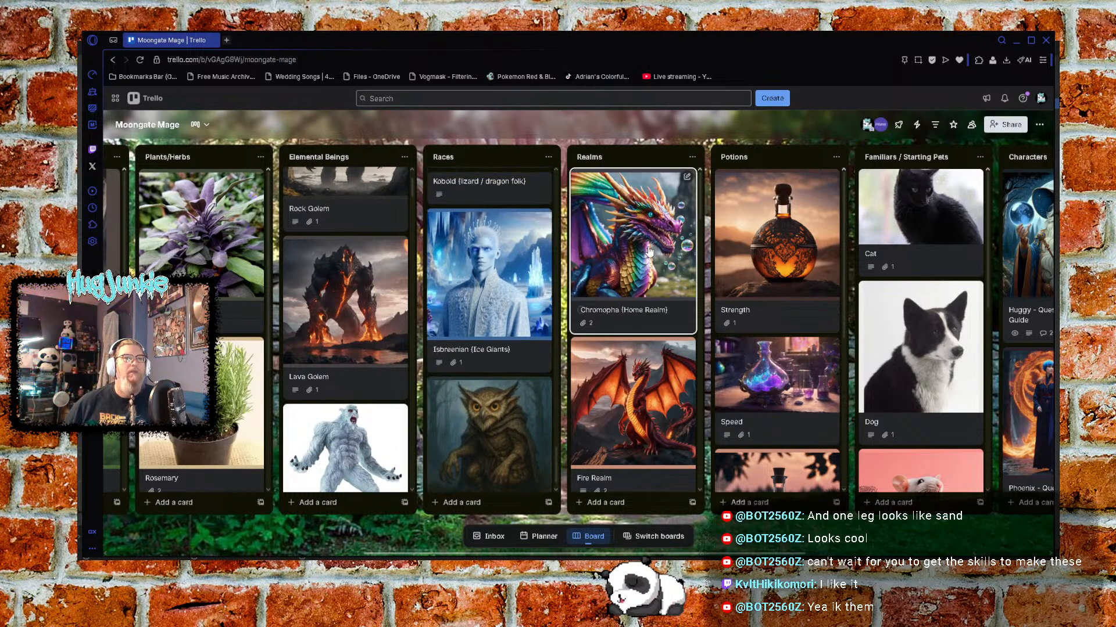
pyautogui.scroll(2, 334, 298)
pyautogui.scroll(-1, 518, 302)
pyautogui.scroll(1, 517, 302)
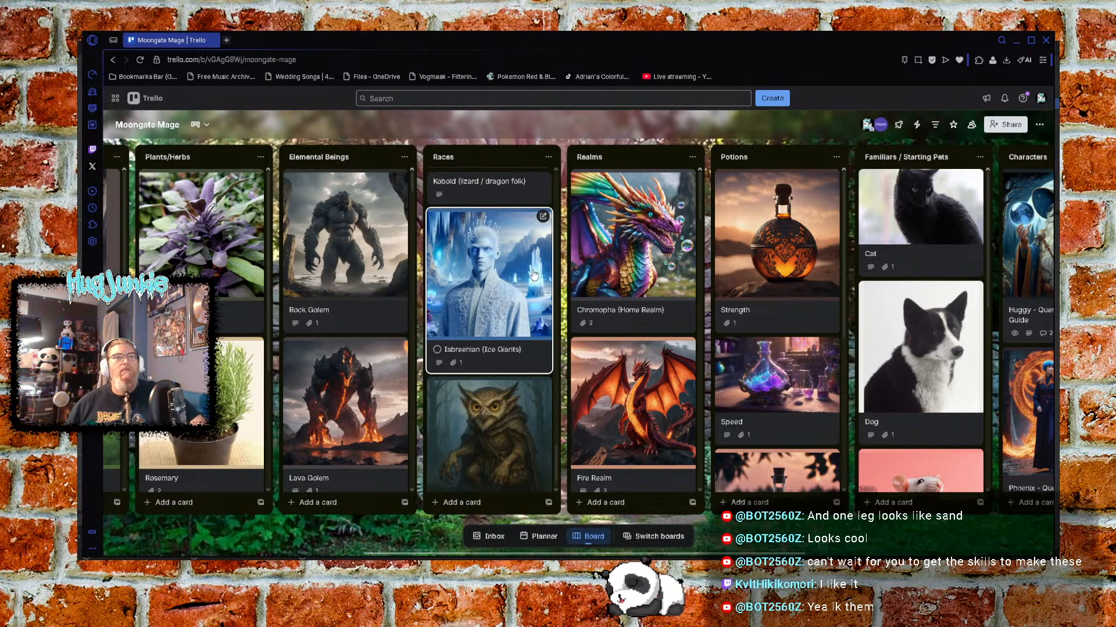
pyautogui.scroll(1, 520, 311)
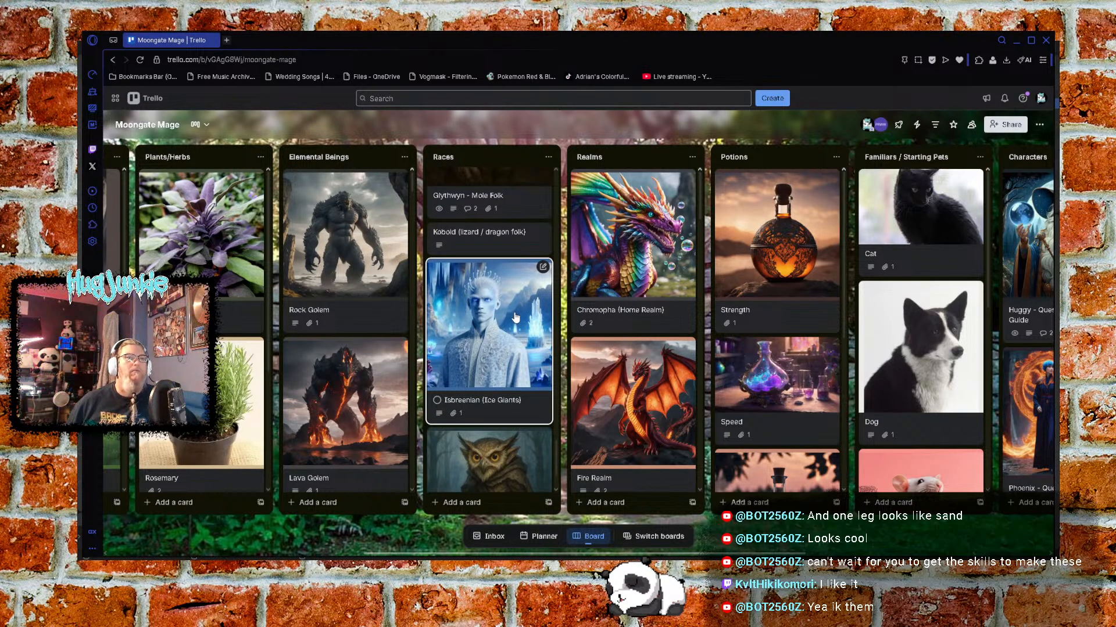
pyautogui.scroll(1, 510, 313)
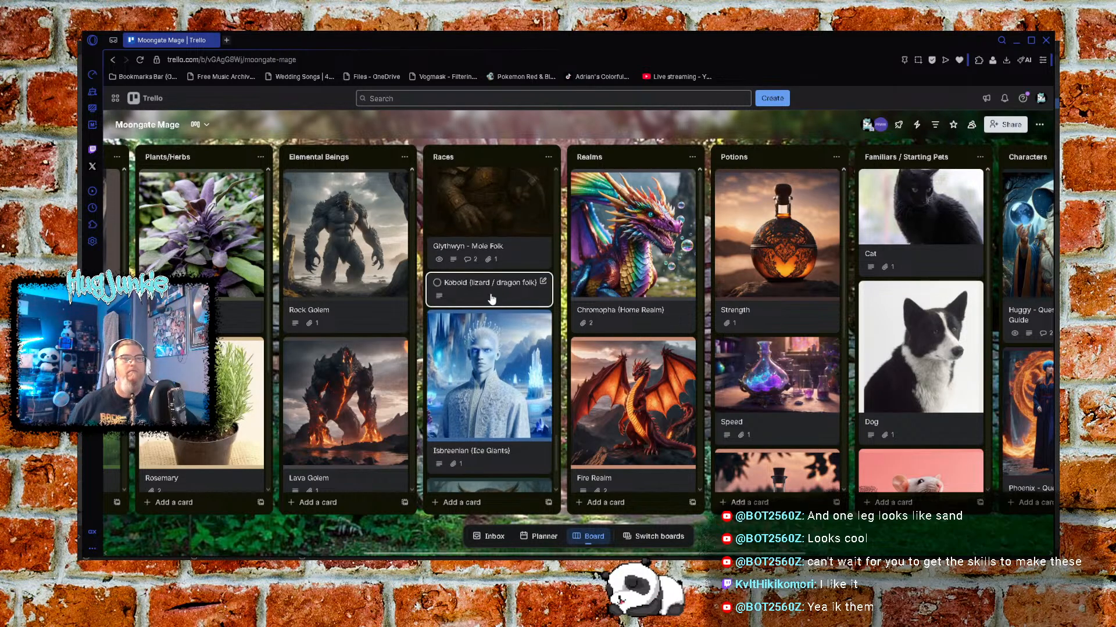
pyautogui.scroll(2, 510, 337)
pyautogui.scroll(6, 509, 342)
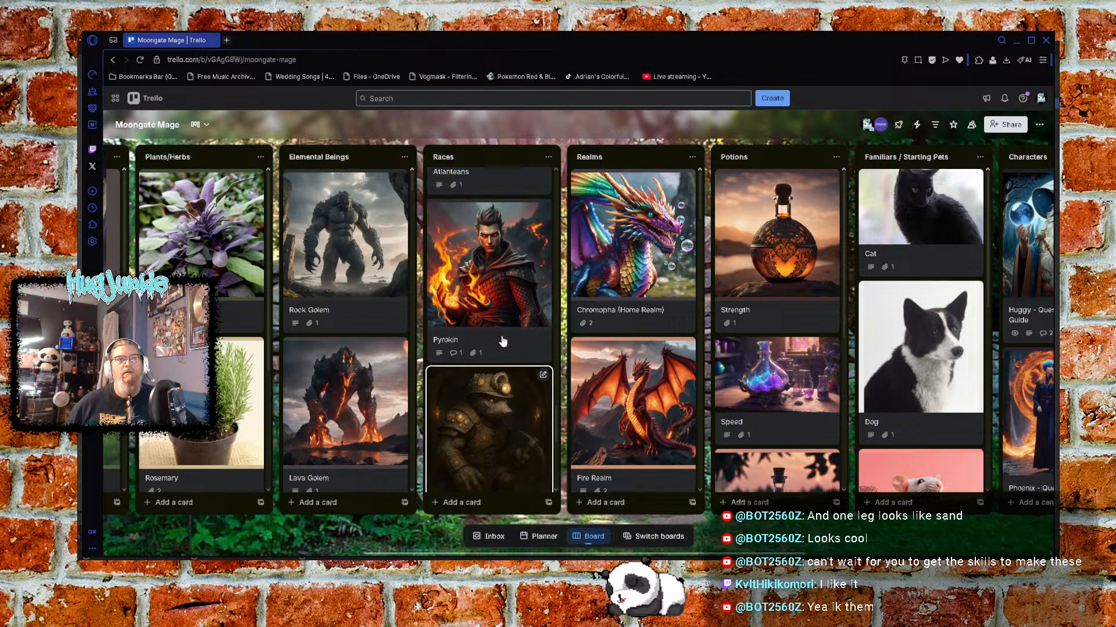
# Bring the remaining board lists into view and look through the Potions cards from Strength and Speed to Health and Mana Recharge boost
pyautogui.keyDown('shift'); pyautogui.hscroll(3, 645, 526); pyautogui.keyUp('shift')
pyautogui.moveTo(649, 533); pyautogui.dragTo(436, 511)
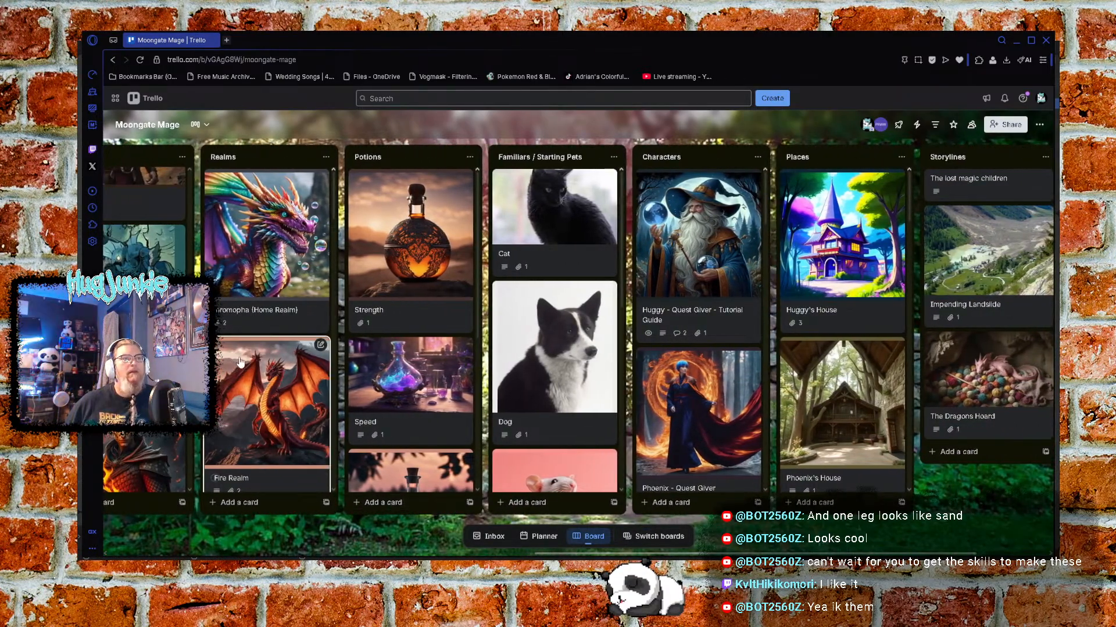
pyautogui.scroll(-1, 430, 294)
pyautogui.scroll(-3, 430, 293)
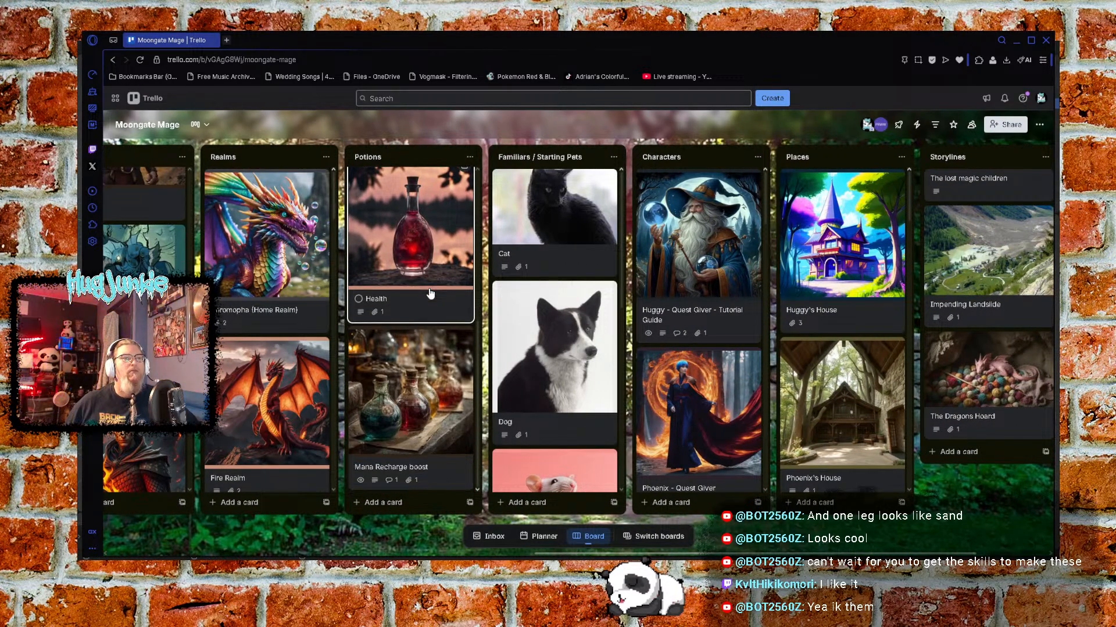
pyautogui.scroll(3, 402, 356)
pyautogui.scroll(-3, 407, 359)
pyautogui.scroll(3, 410, 363)
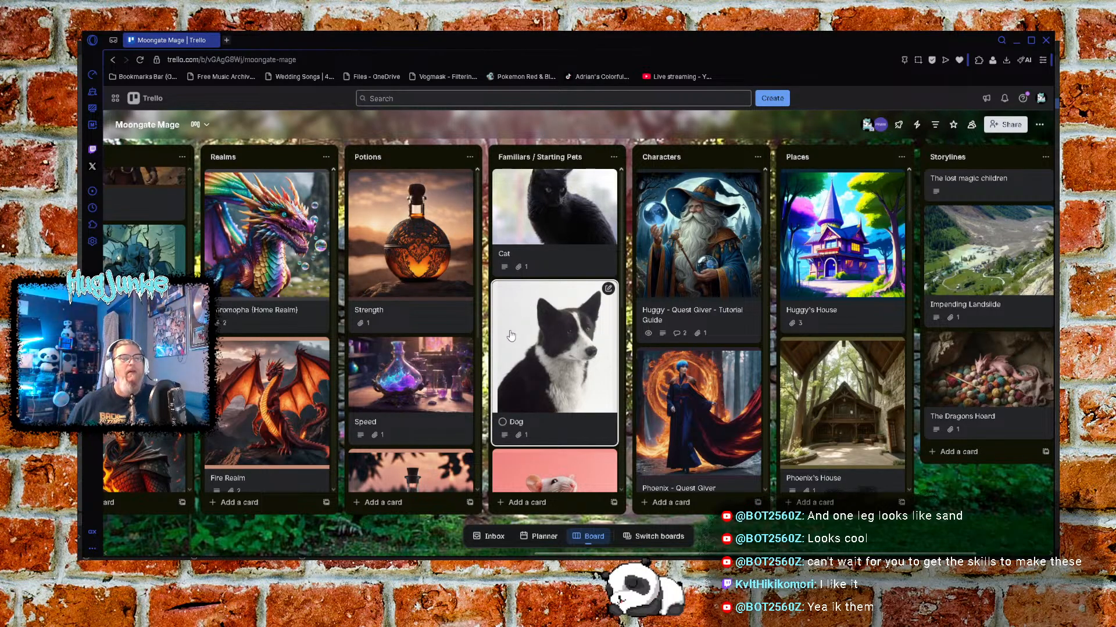
# Look through the pet cards in the Familiars / Starting Pets list from Cat and Dog down to Bird and Rabbit
pyautogui.scroll(-1, 541, 314)
pyautogui.scroll(-3, 540, 314)
pyautogui.scroll(3, 547, 306)
pyautogui.scroll(-5, 572, 256)
pyautogui.scroll(-3, 563, 290)
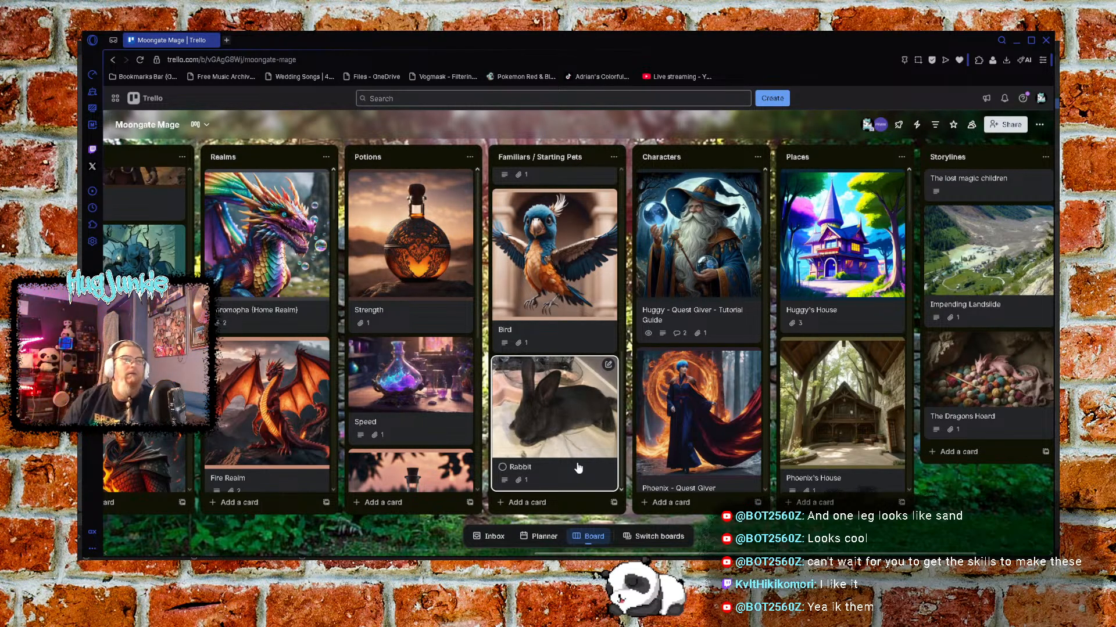
pyautogui.scroll(-6, 578, 467)
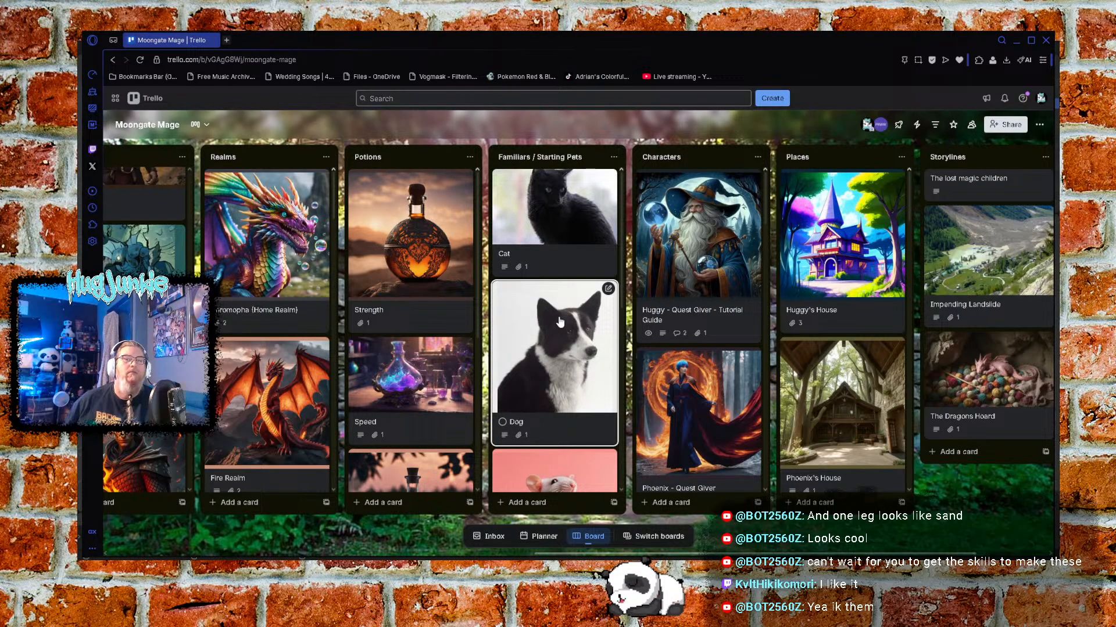
pyautogui.scroll(-4, 557, 360)
pyautogui.scroll(-1, 557, 401)
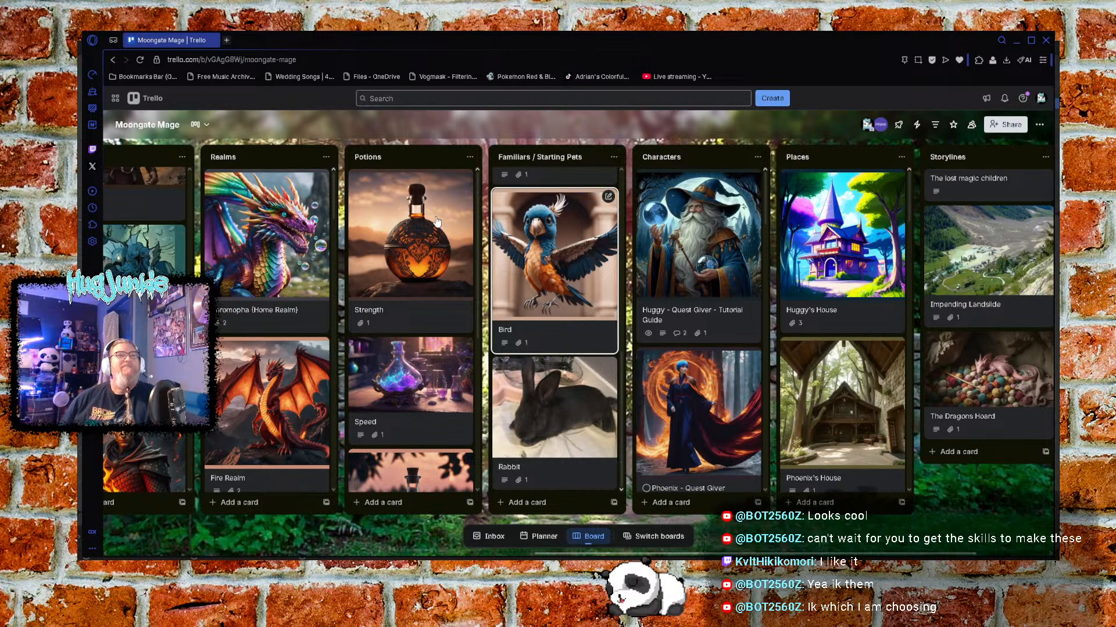
# Go over the Cat, Dog, Rat, Bird and Rabbit cards in Familiars / Starting Pets again, returning to the start of the list
pyautogui.scroll(1, 548, 439)
pyautogui.scroll(5, 549, 439)
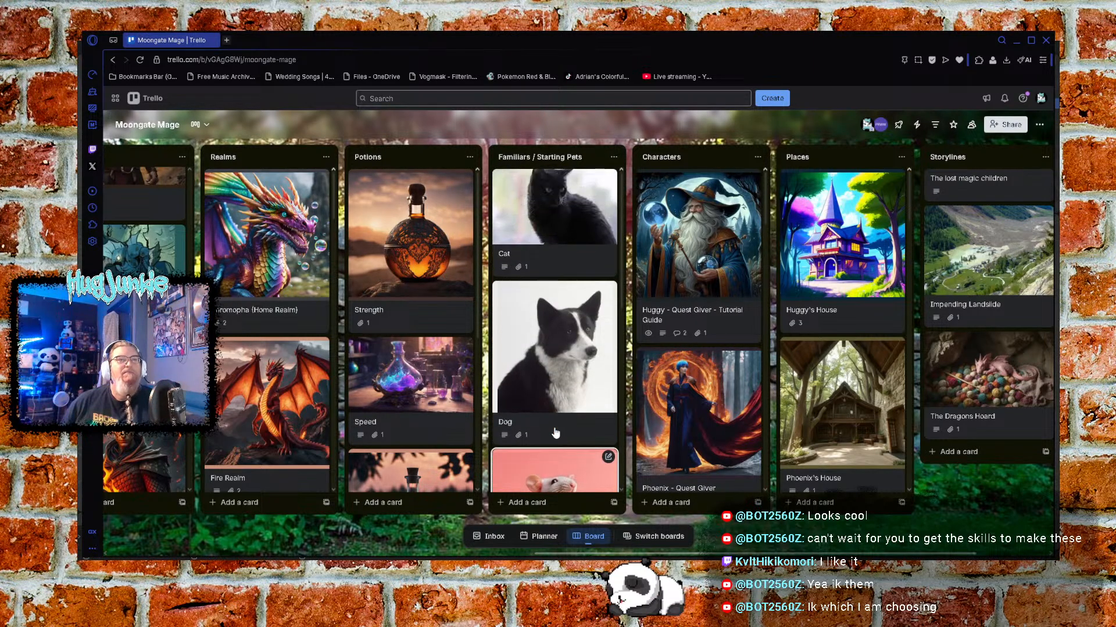
pyautogui.scroll(-6, 555, 432)
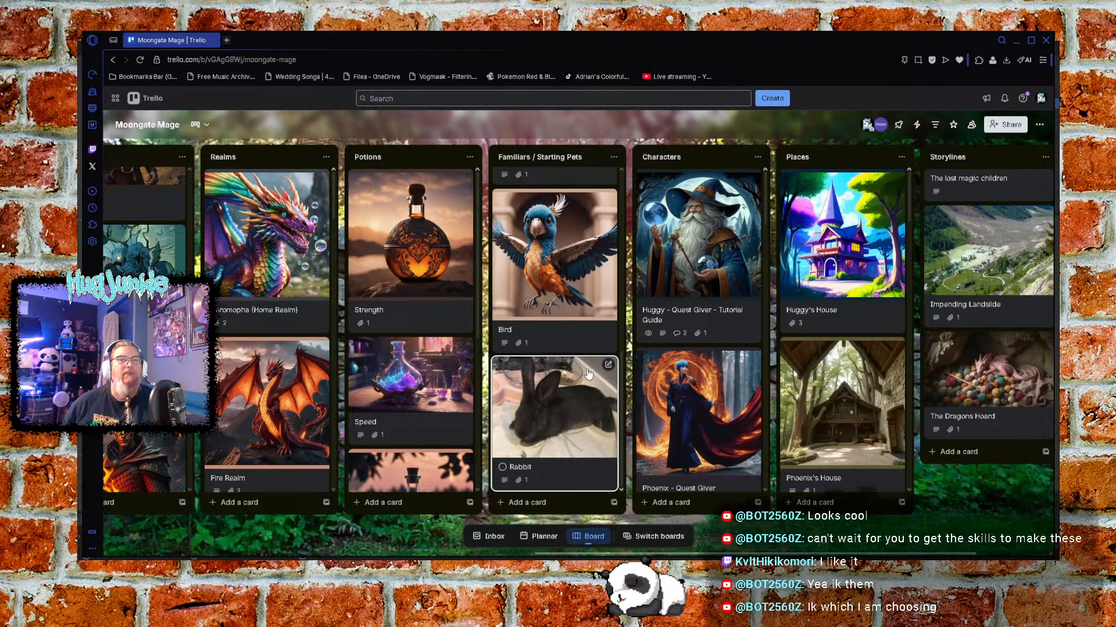
pyautogui.scroll(5, 581, 372)
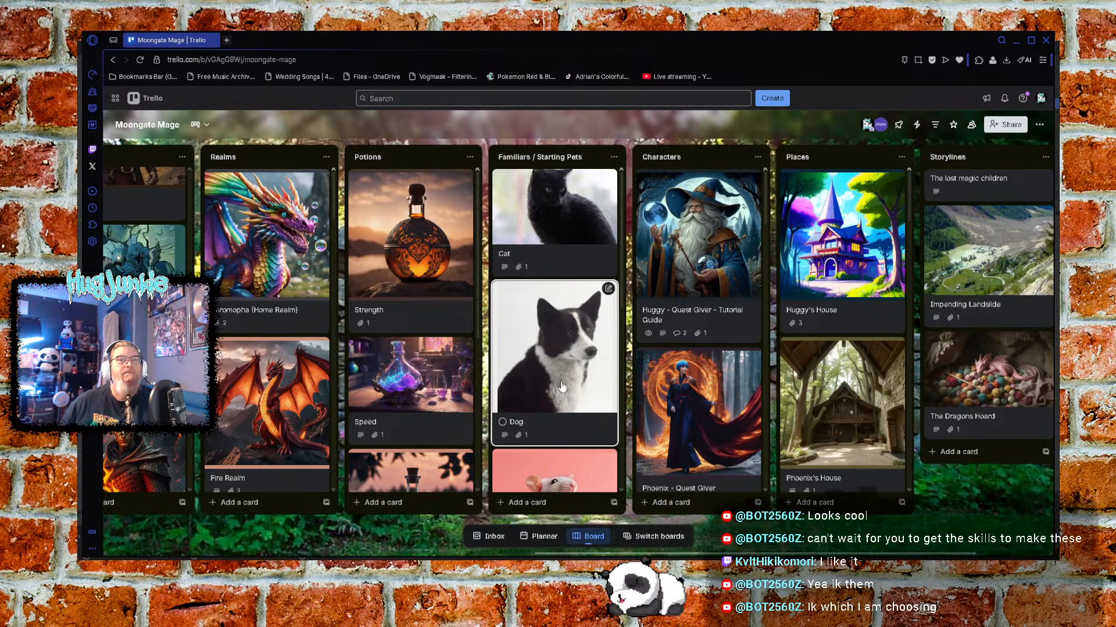
pyautogui.scroll(-4, 567, 250)
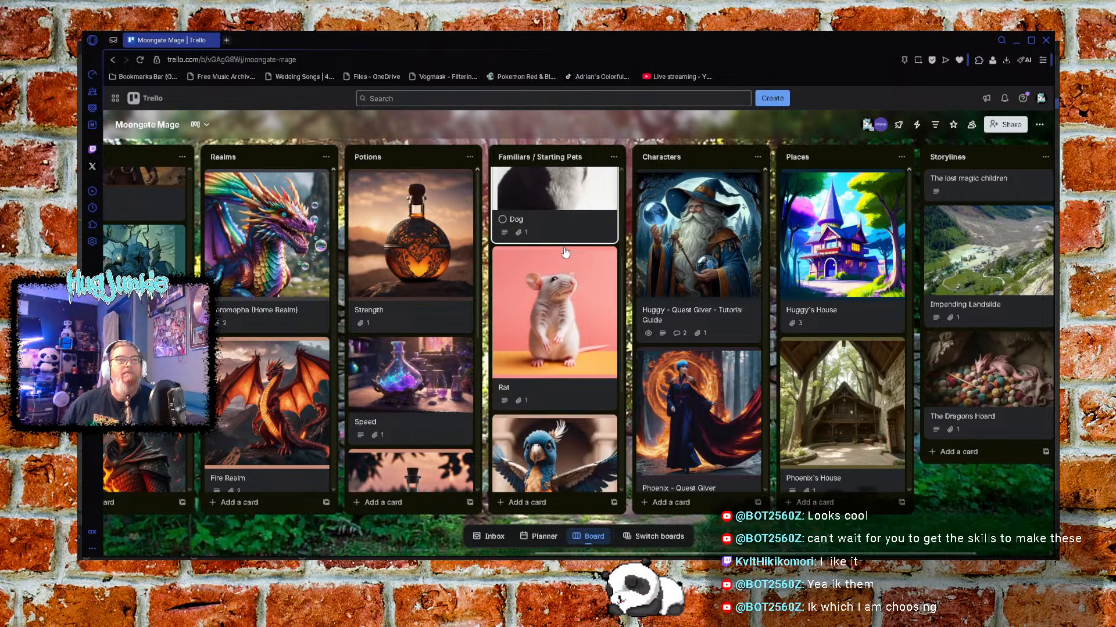
pyautogui.scroll(-4, 565, 251)
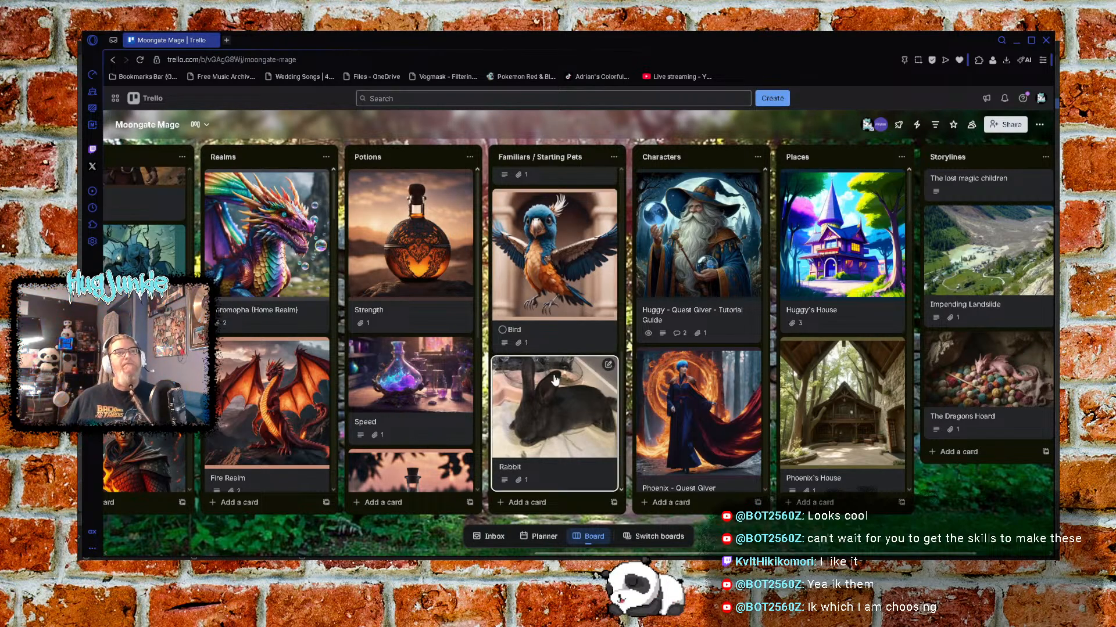
pyautogui.scroll(2, 561, 372)
pyautogui.scroll(1, 572, 394)
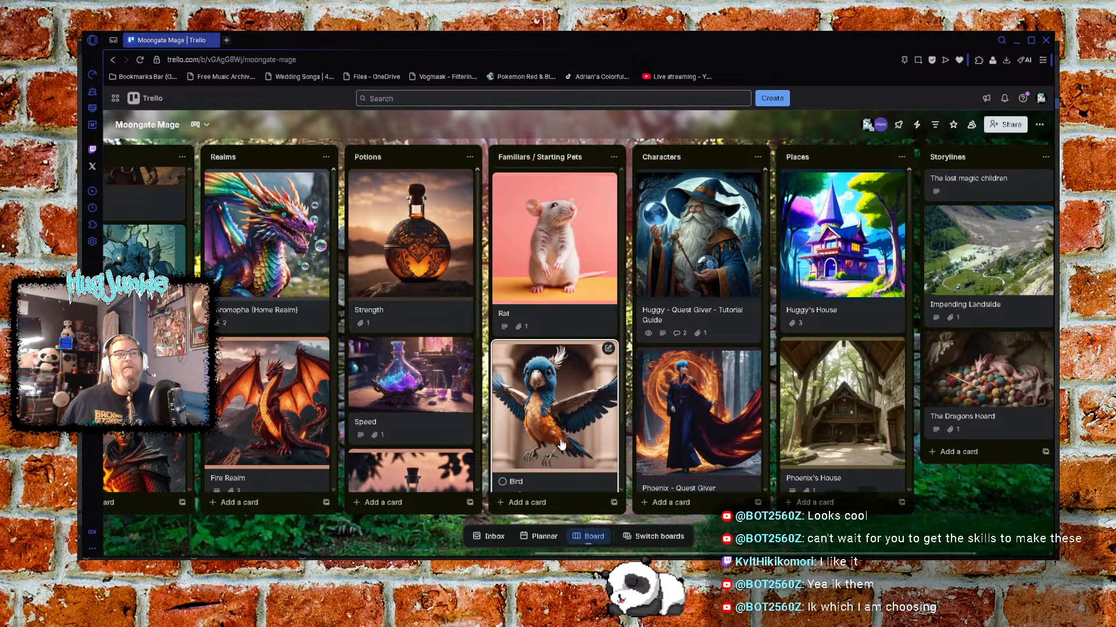
pyautogui.scroll(5, 552, 438)
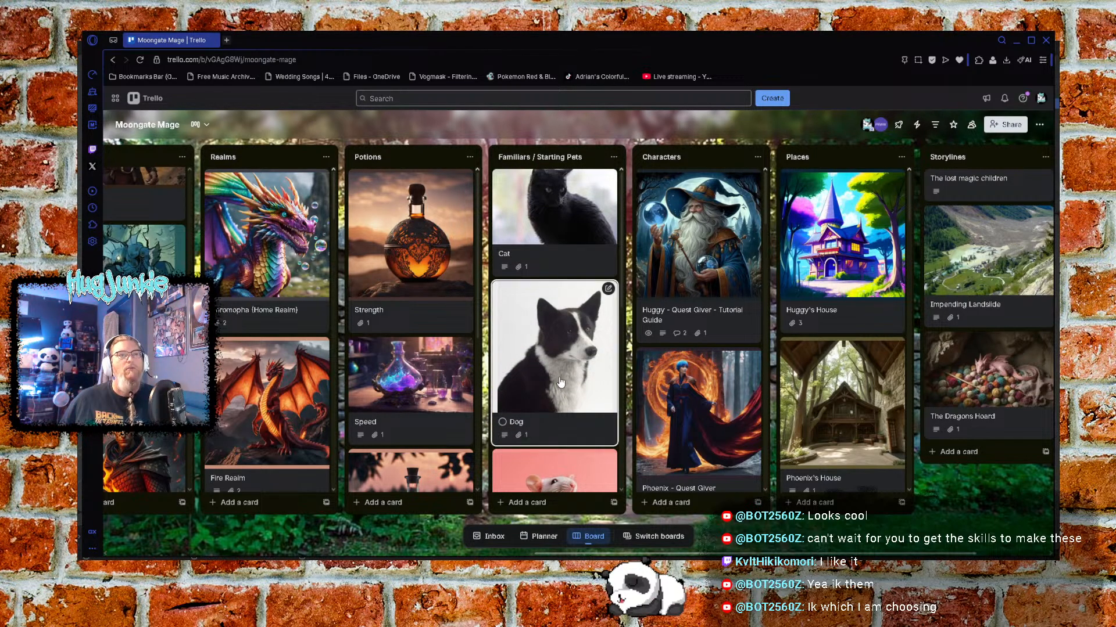
pyautogui.scroll(-3, 573, 378)
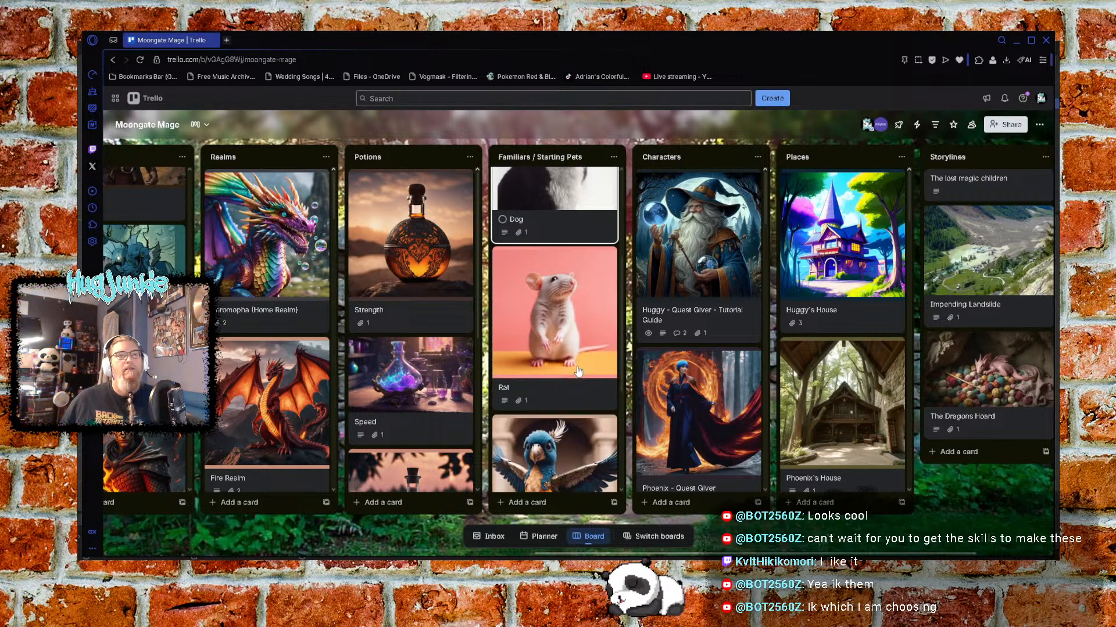
pyautogui.scroll(-3, 583, 371)
pyautogui.scroll(5, 558, 407)
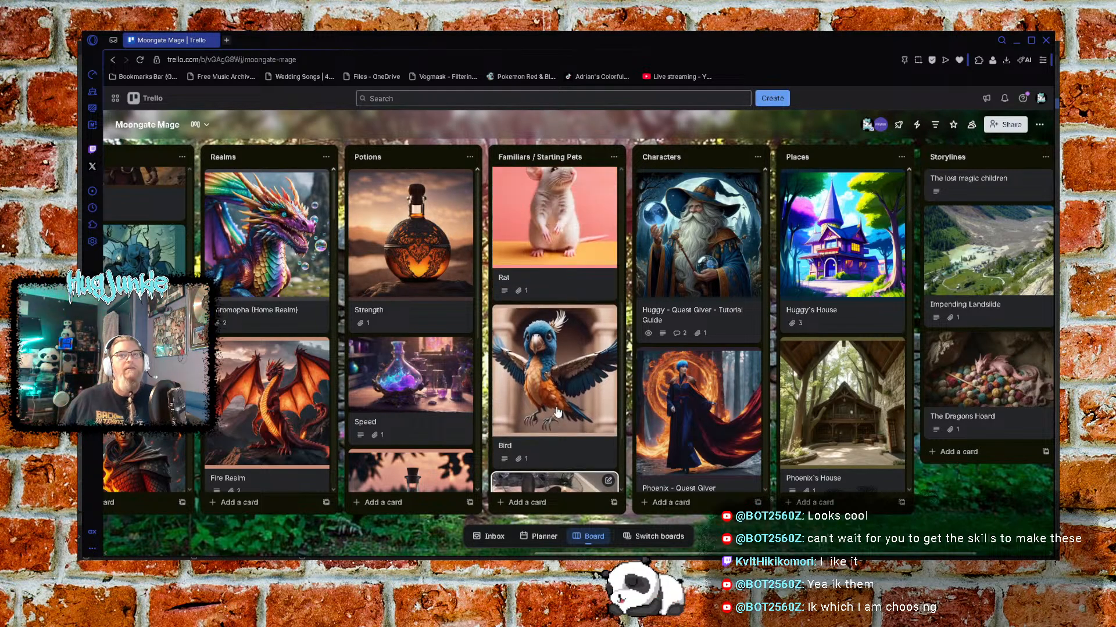
pyautogui.scroll(2, 556, 411)
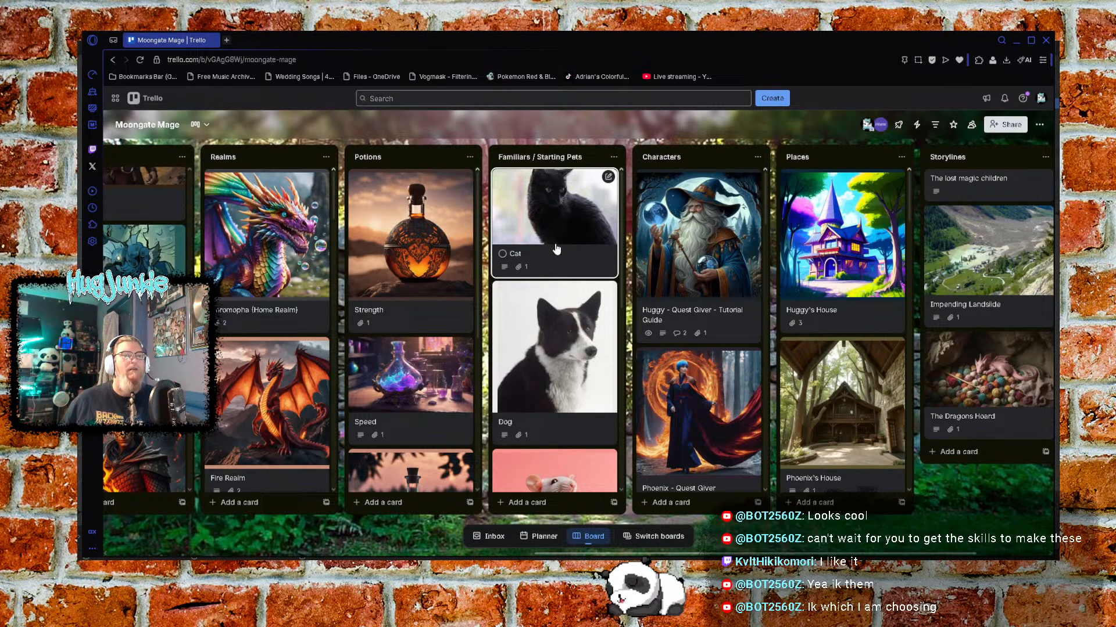
pyautogui.scroll(-2, 560, 255)
pyautogui.scroll(2, 581, 325)
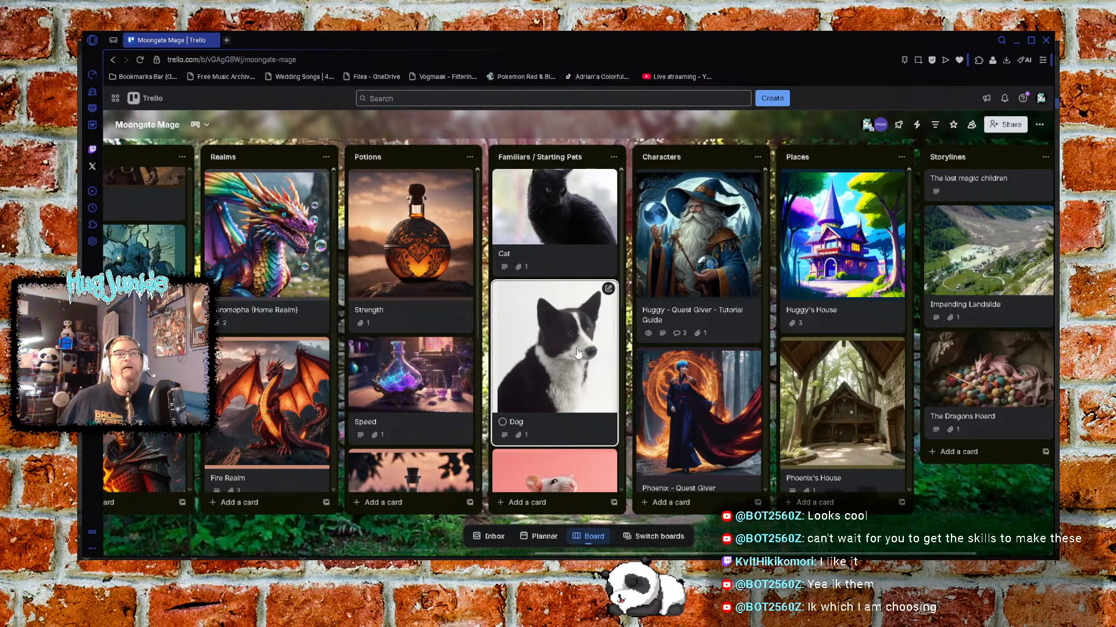
# Open the Huggy - Quest Giver - Tutorial Guide card in Characters, view its wizard cover image at full size, and close the card
pyautogui.click(722, 225)
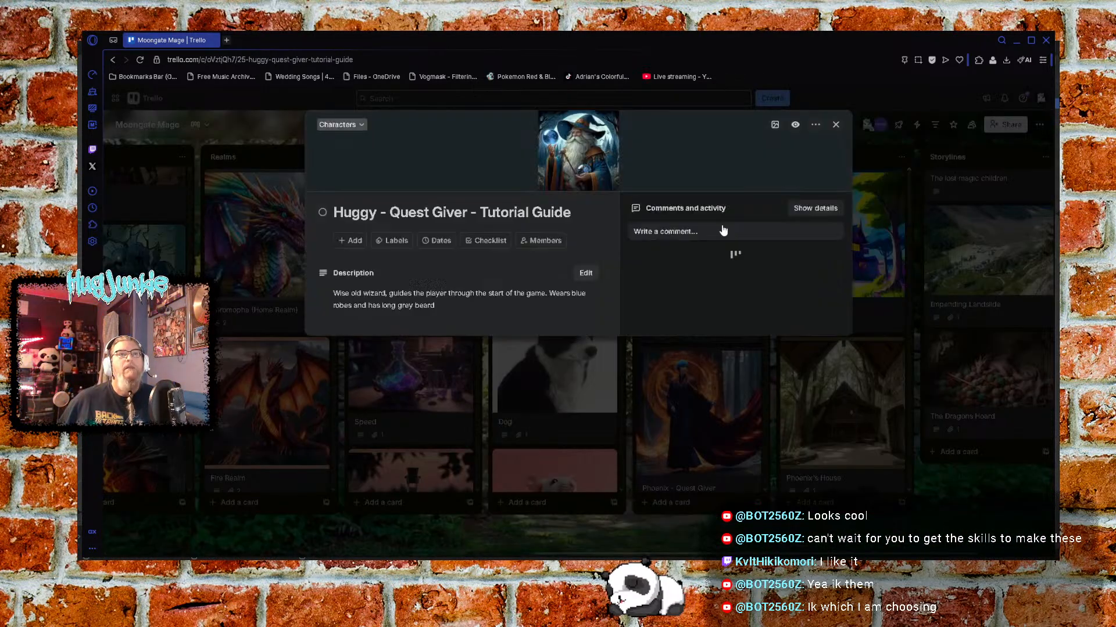
pyautogui.click(571, 150)
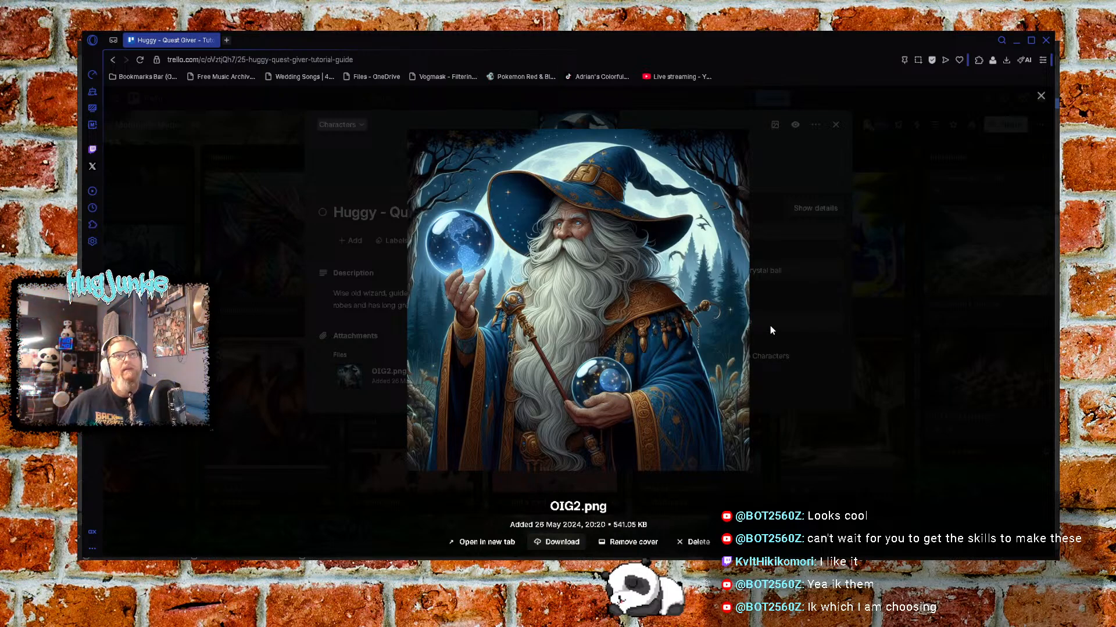
pyautogui.click(770, 327)
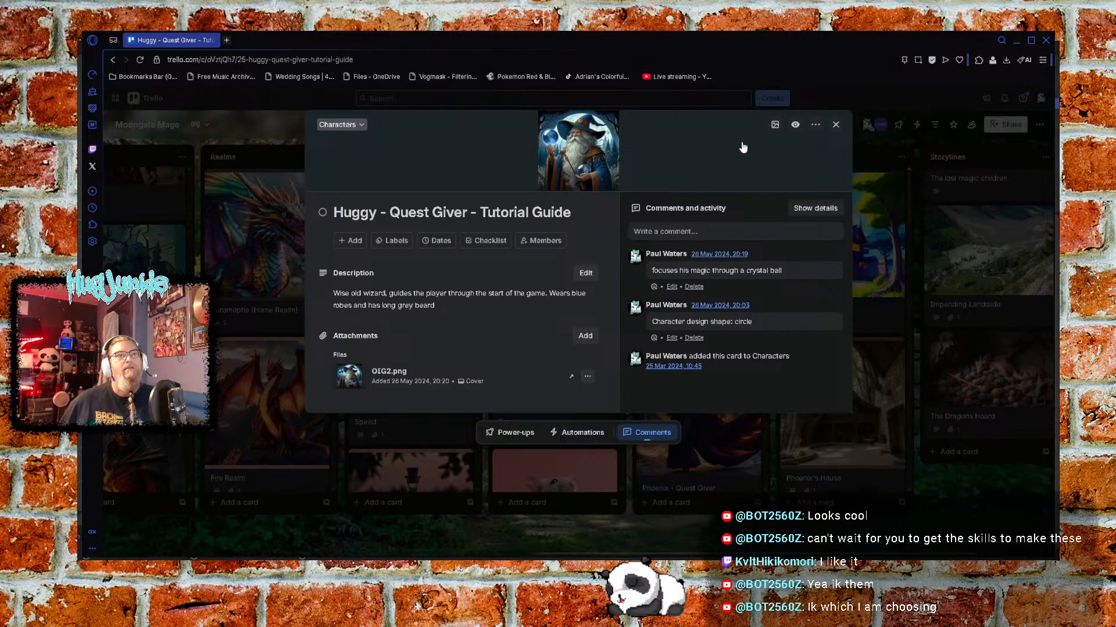
pyautogui.click(835, 124)
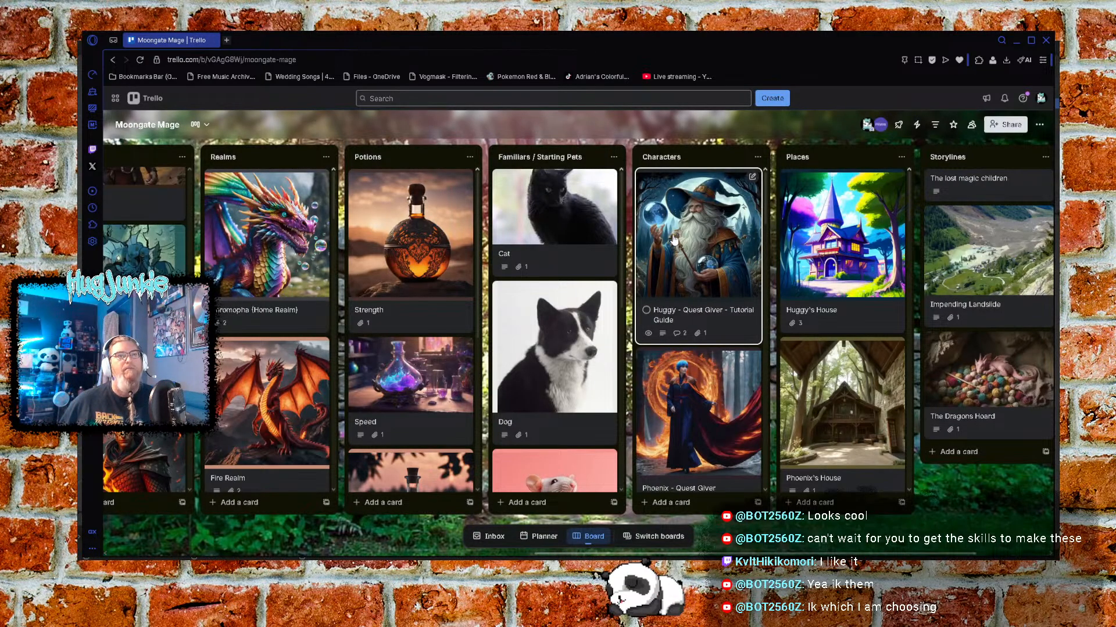
# Look through the Characters list from Phoenix - Quest Giver and Mr J - Quest Giver down to Dark Fairy - Vendor
pyautogui.scroll(-3, 649, 248)
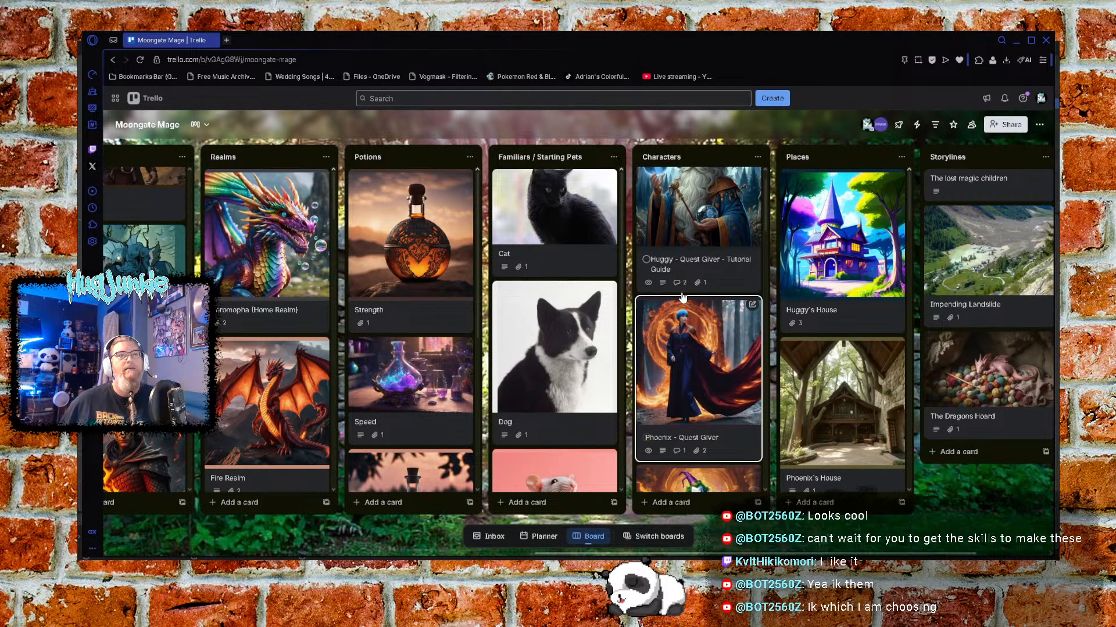
pyautogui.scroll(3, 703, 297)
pyautogui.scroll(-5, 703, 298)
pyautogui.scroll(-4, 703, 298)
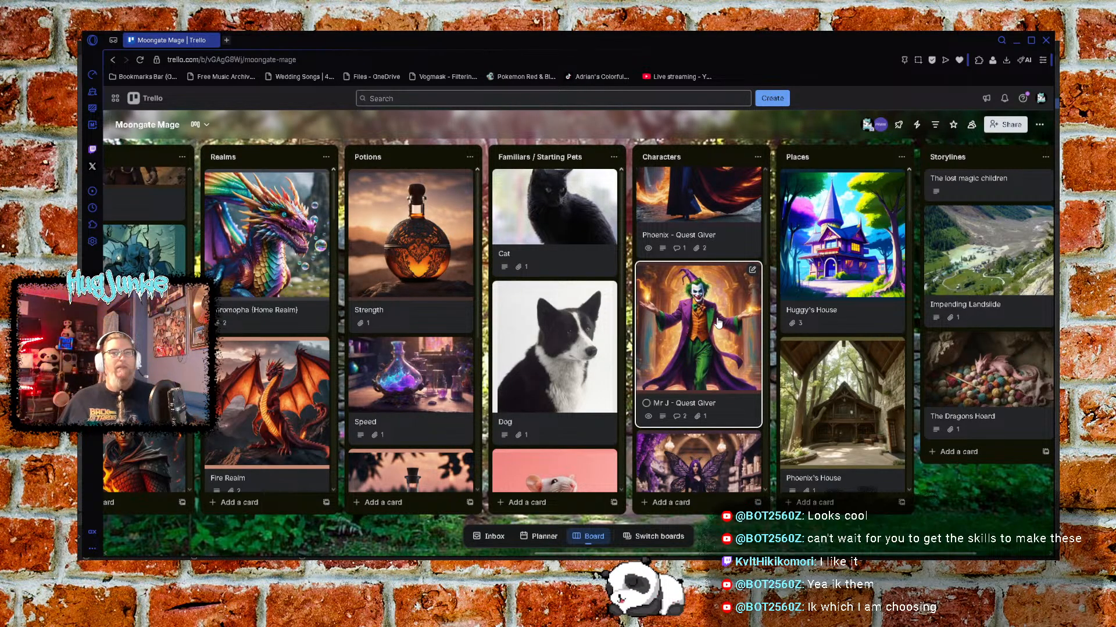
pyautogui.scroll(-1, 718, 323)
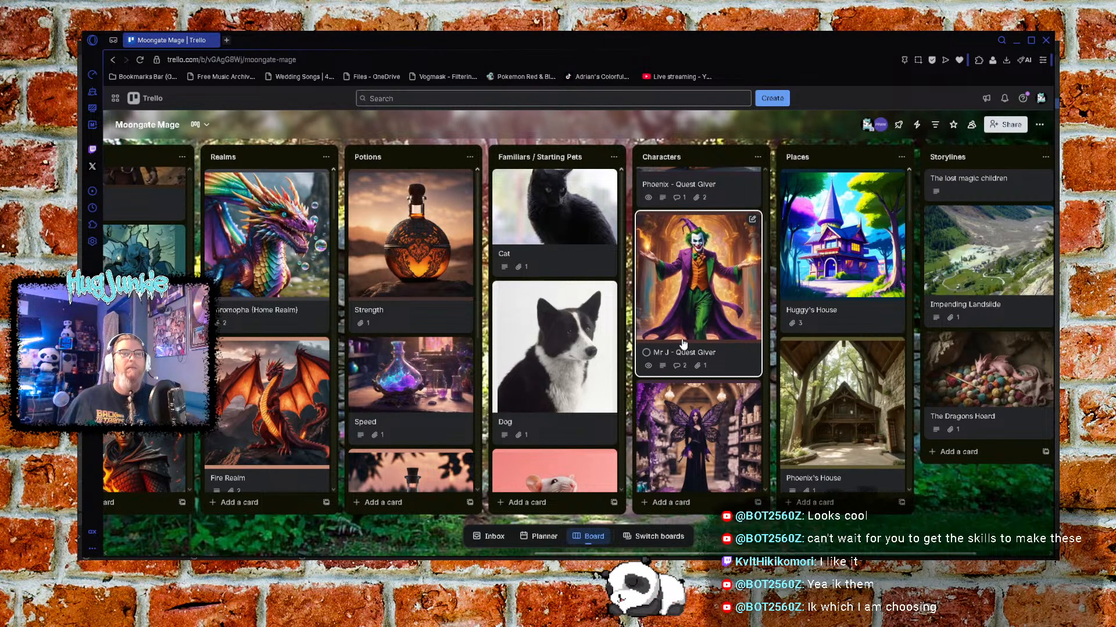
pyautogui.scroll(-1, 685, 346)
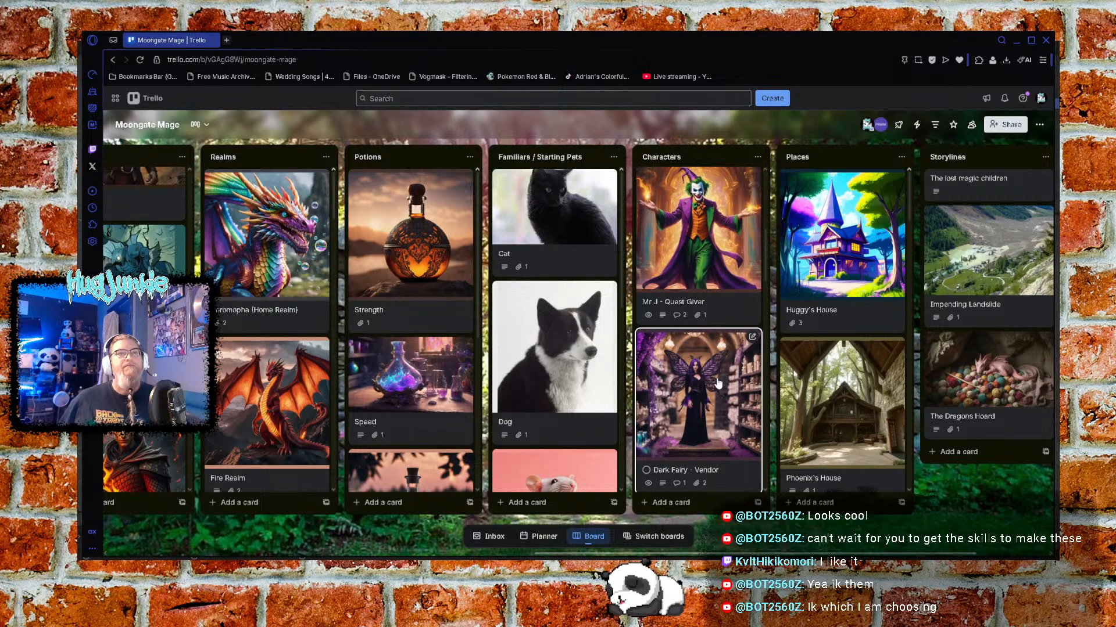
# Look through the Characters list from Dark Fairy - Vendor past Captain Coggs, Samuel and Eddie, and Sarian down to Librarian Dragon
pyautogui.scroll(-1, 720, 378)
pyautogui.scroll(-2, 701, 354)
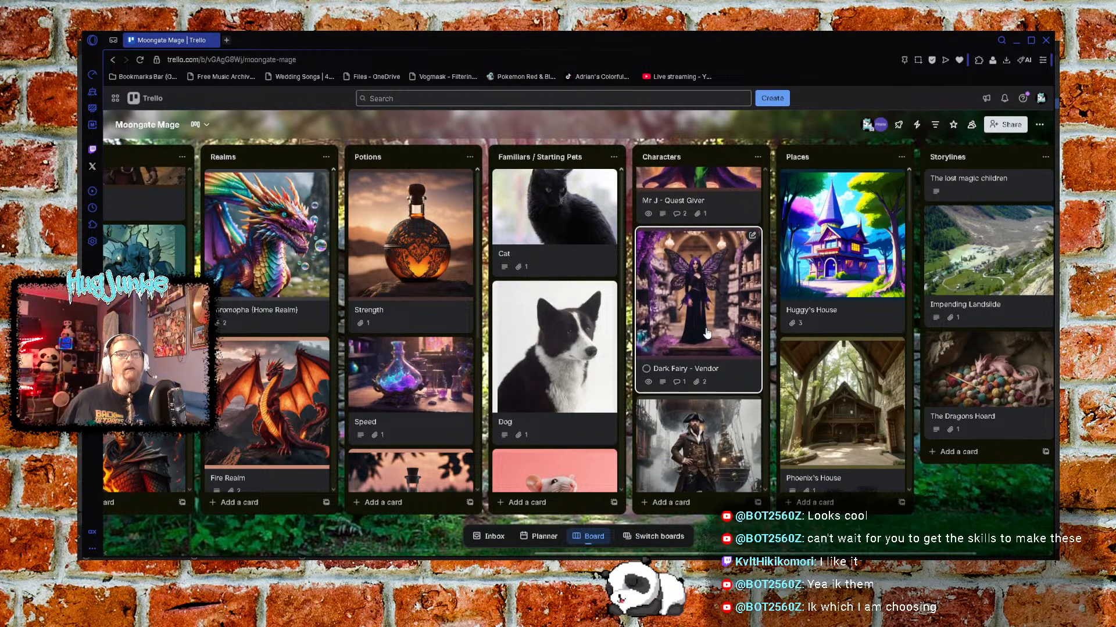
pyautogui.scroll(-3, 713, 267)
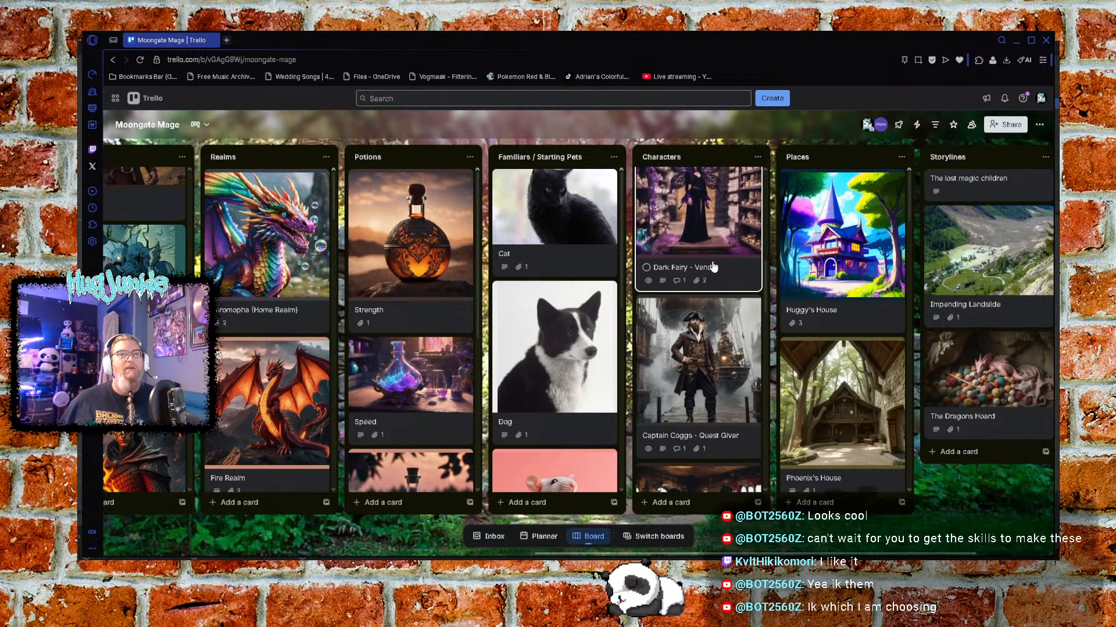
pyautogui.scroll(-1, 705, 314)
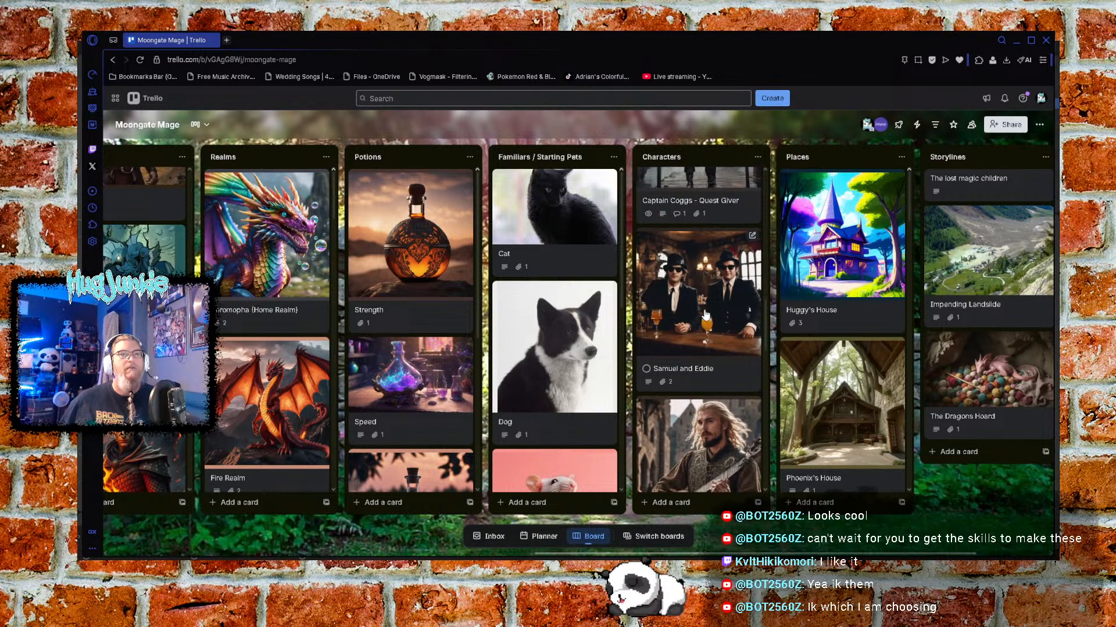
pyautogui.scroll(-4, 705, 315)
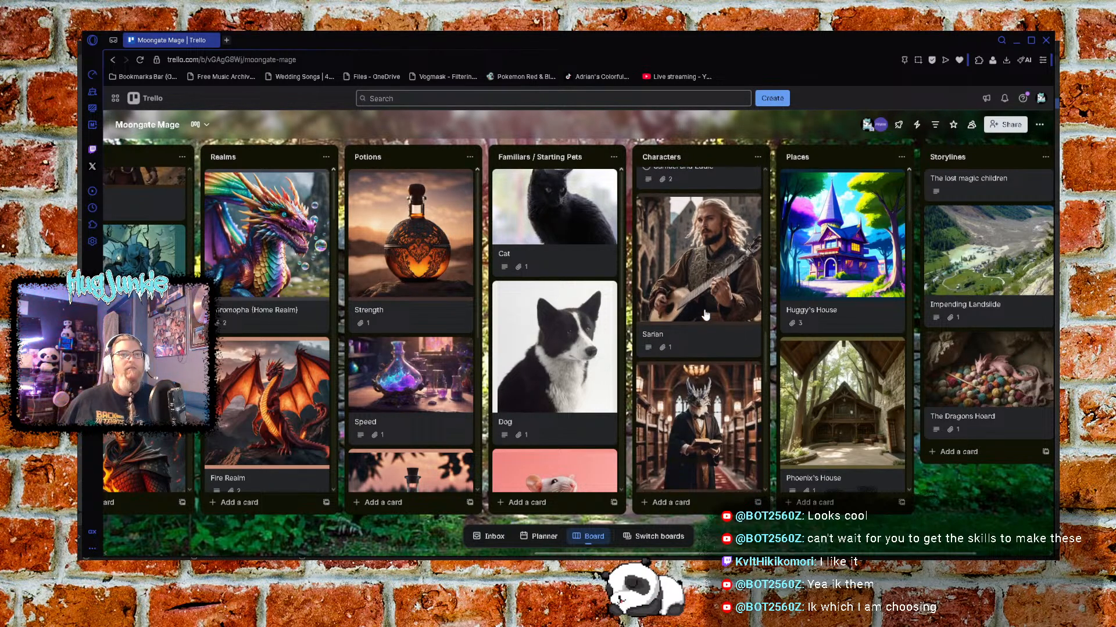
pyautogui.scroll(1, 718, 275)
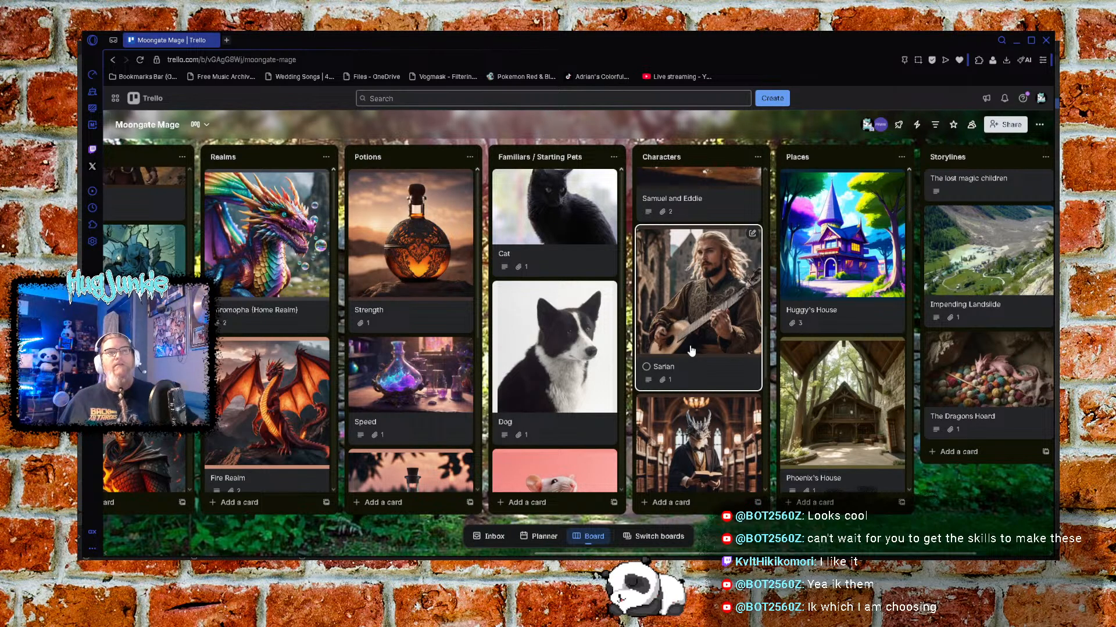
pyautogui.scroll(-2, 692, 351)
pyautogui.scroll(-1, 692, 350)
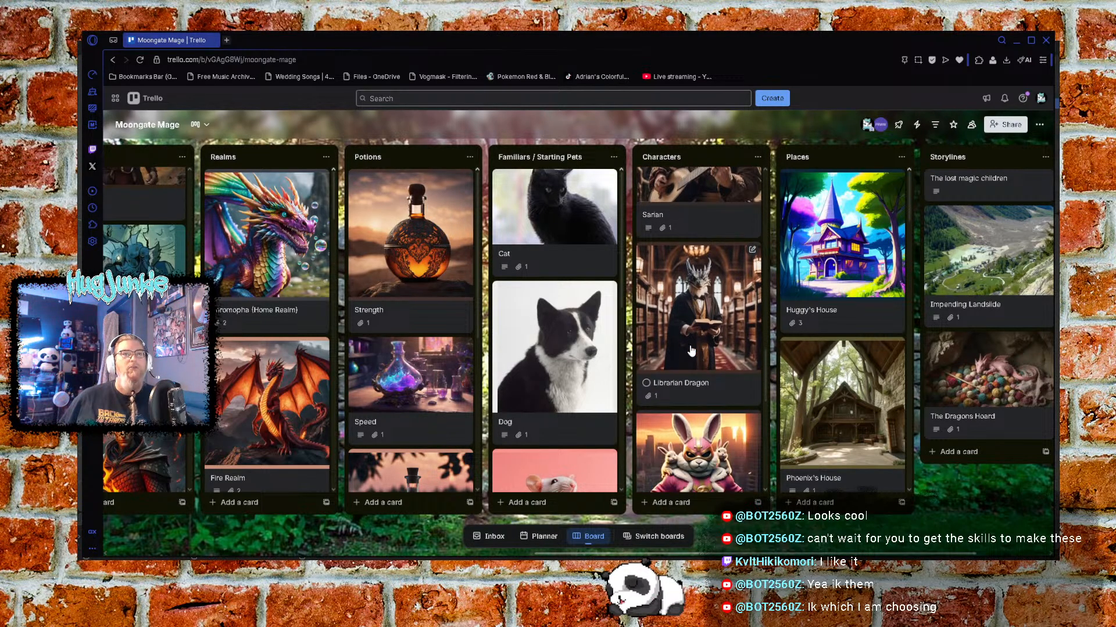
# Look through the Characters list from Bun-Man down to Dutch Painter and the piper card, returning to the start of the list
pyautogui.scroll(-4, 691, 350)
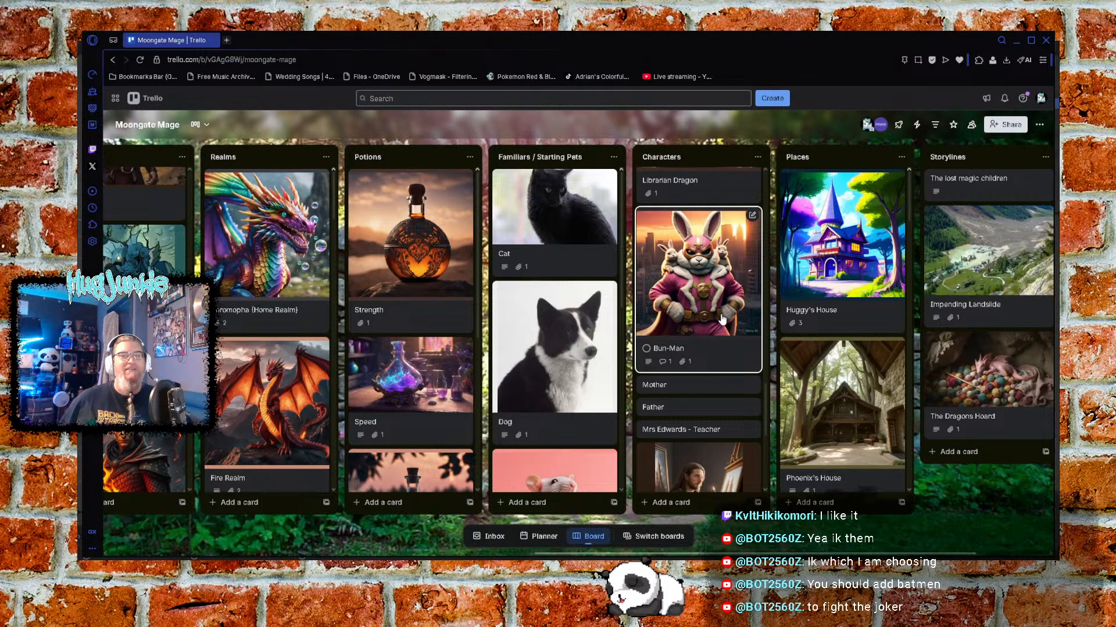
pyautogui.scroll(1, 722, 320)
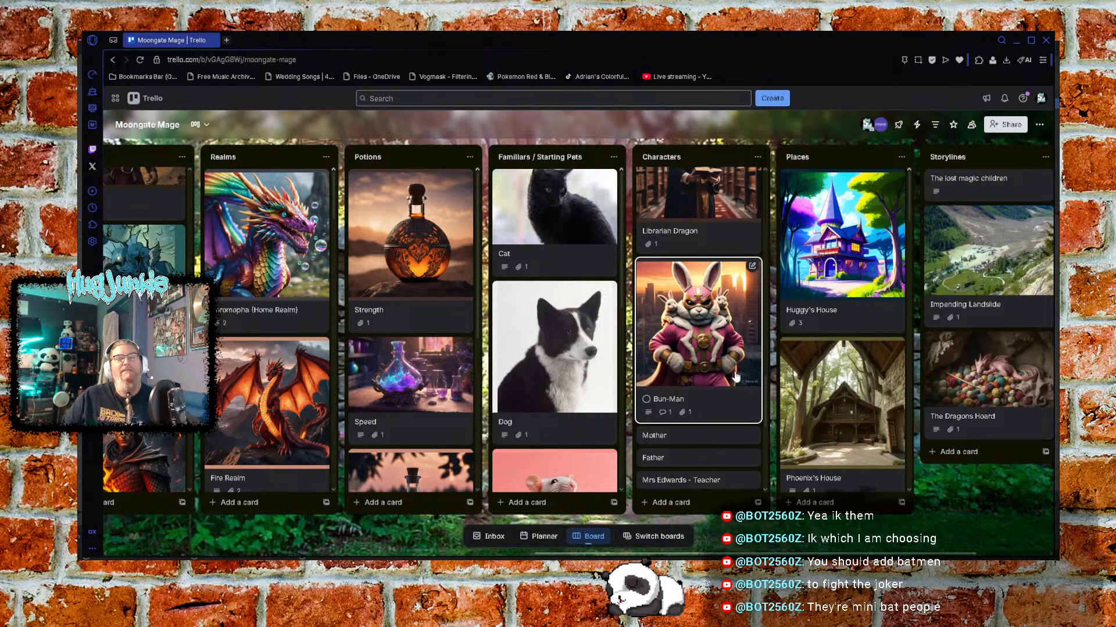
pyautogui.scroll(-1, 735, 375)
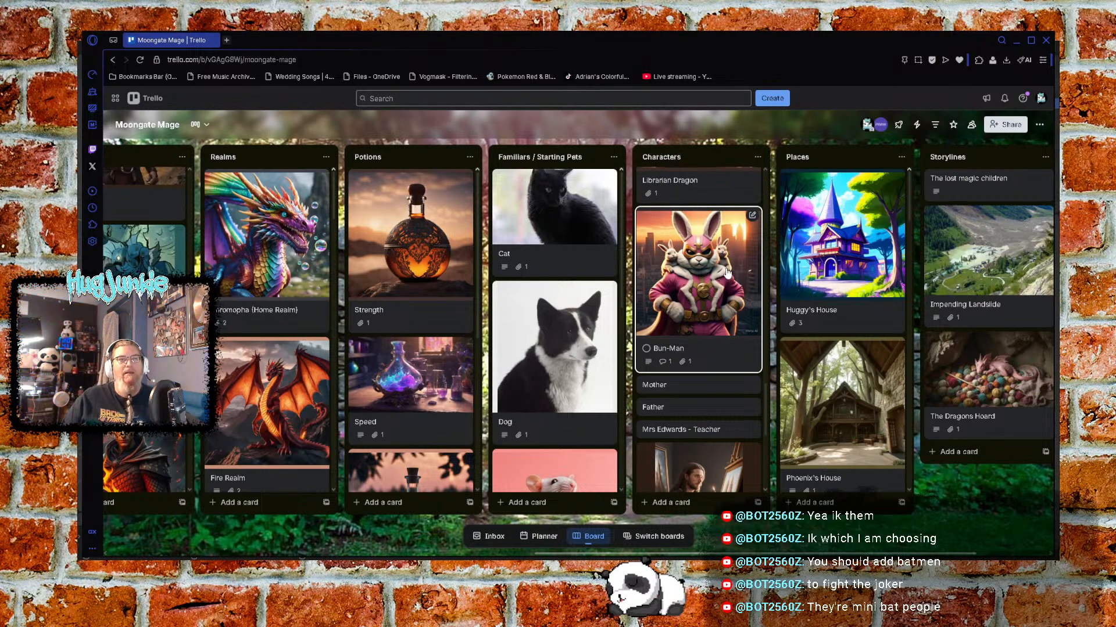
pyautogui.scroll(-1, 710, 301)
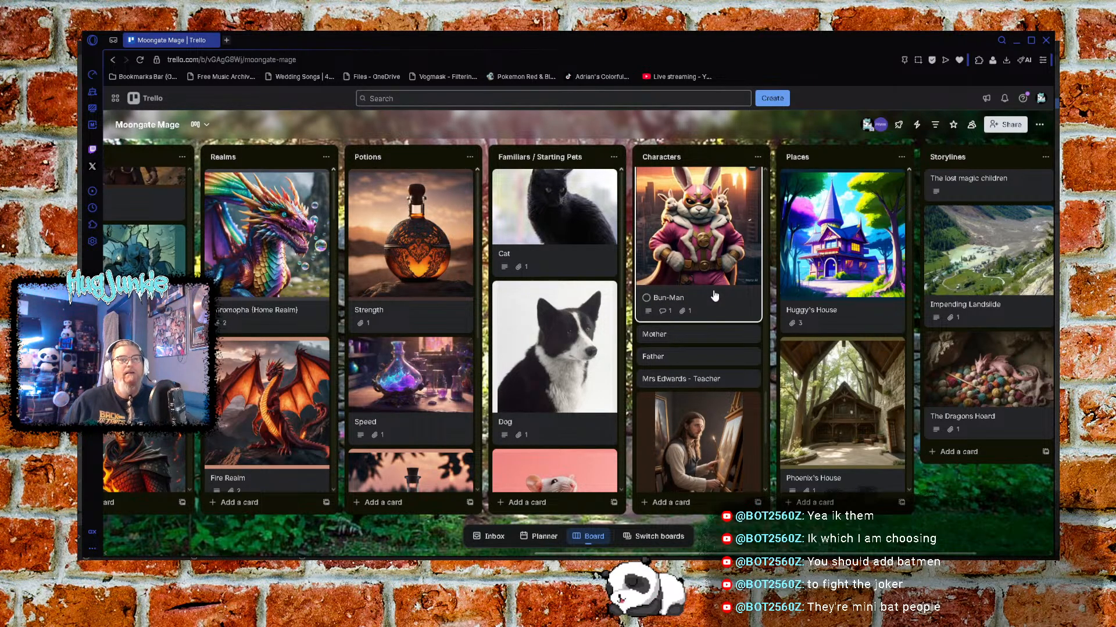
pyautogui.scroll(-5, 714, 297)
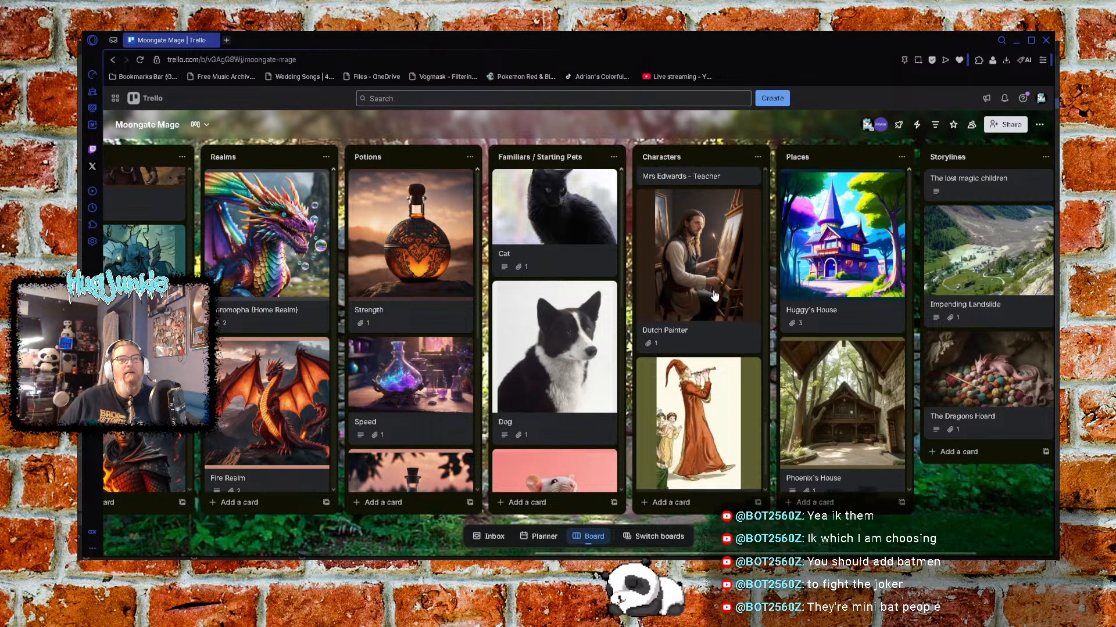
pyautogui.scroll(4, 696, 340)
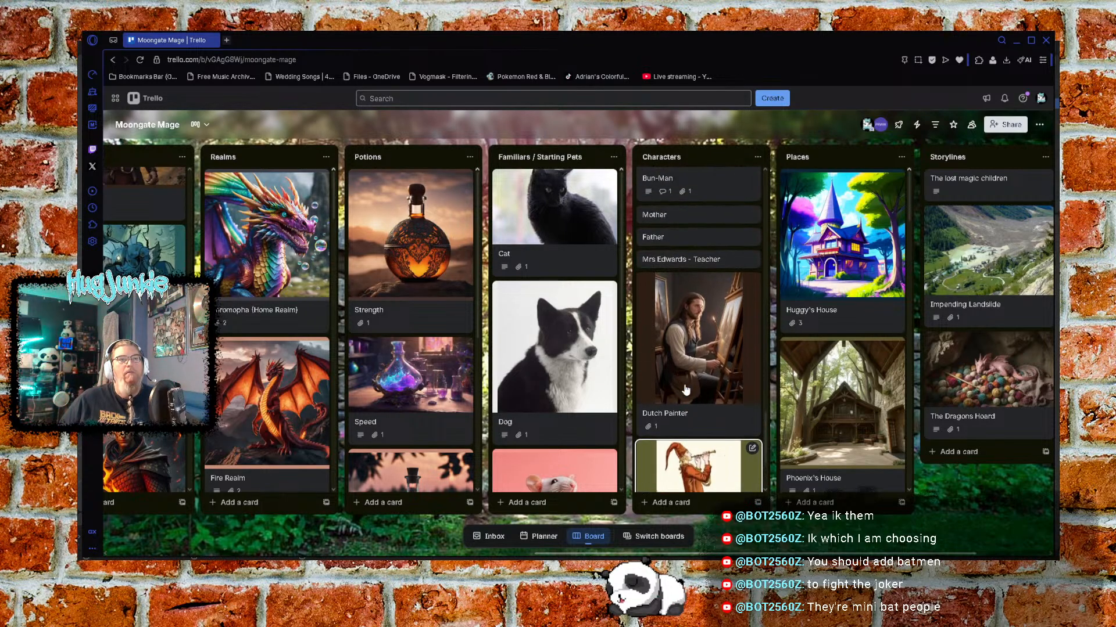
pyautogui.scroll(5, 685, 389)
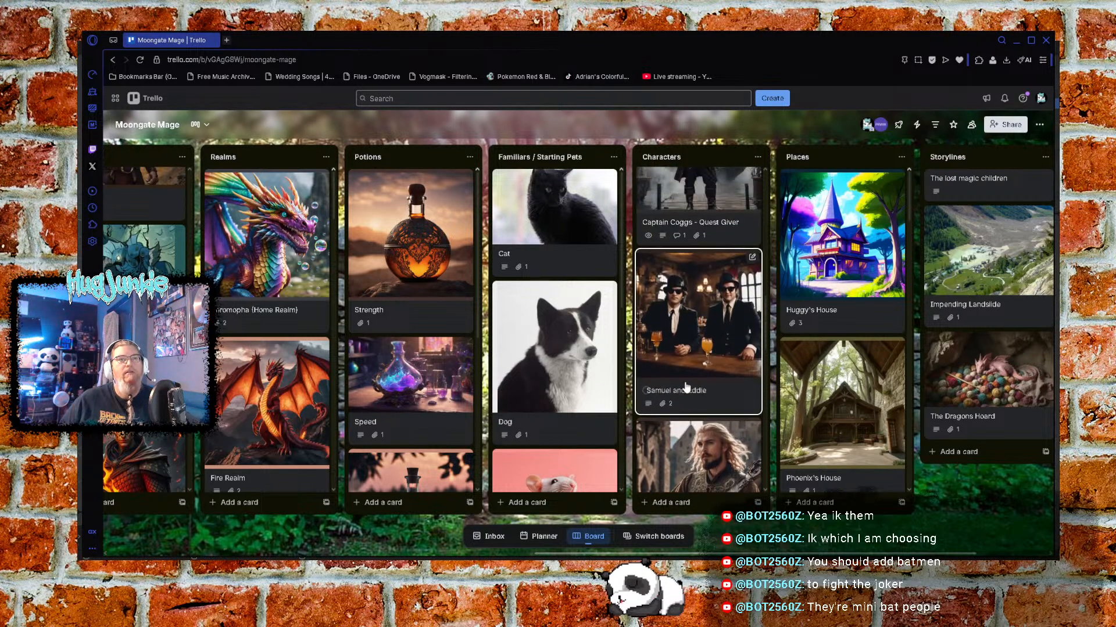
pyautogui.scroll(3, 686, 381)
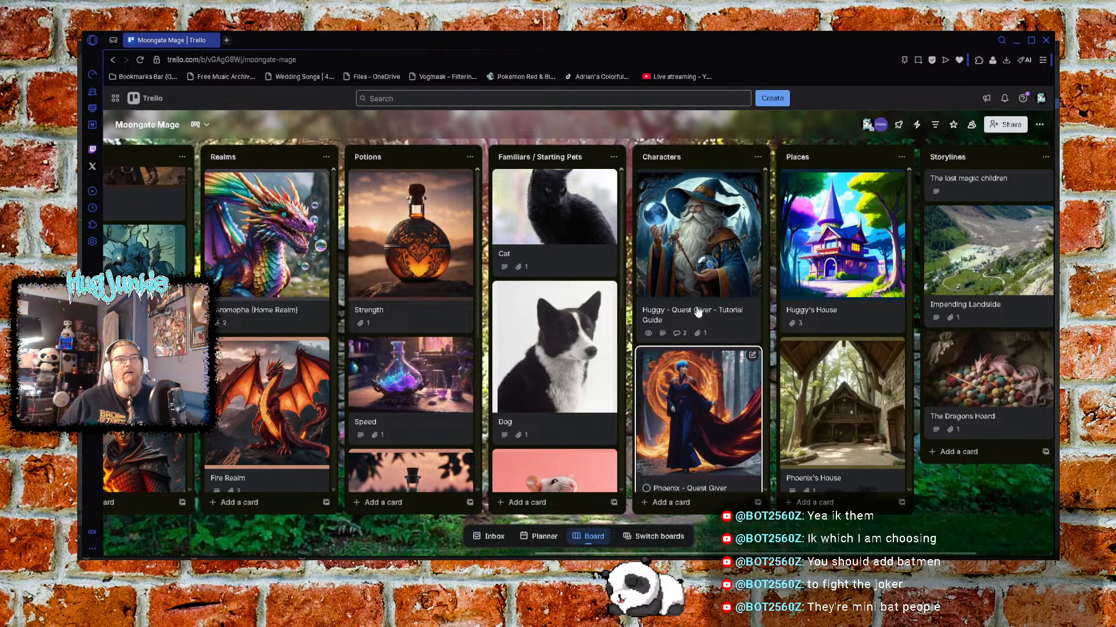
# Skim the Places list from Huggy's House down to The Old Wizard Tower Ruins and go back to its start
pyautogui.scroll(-8, 853, 250)
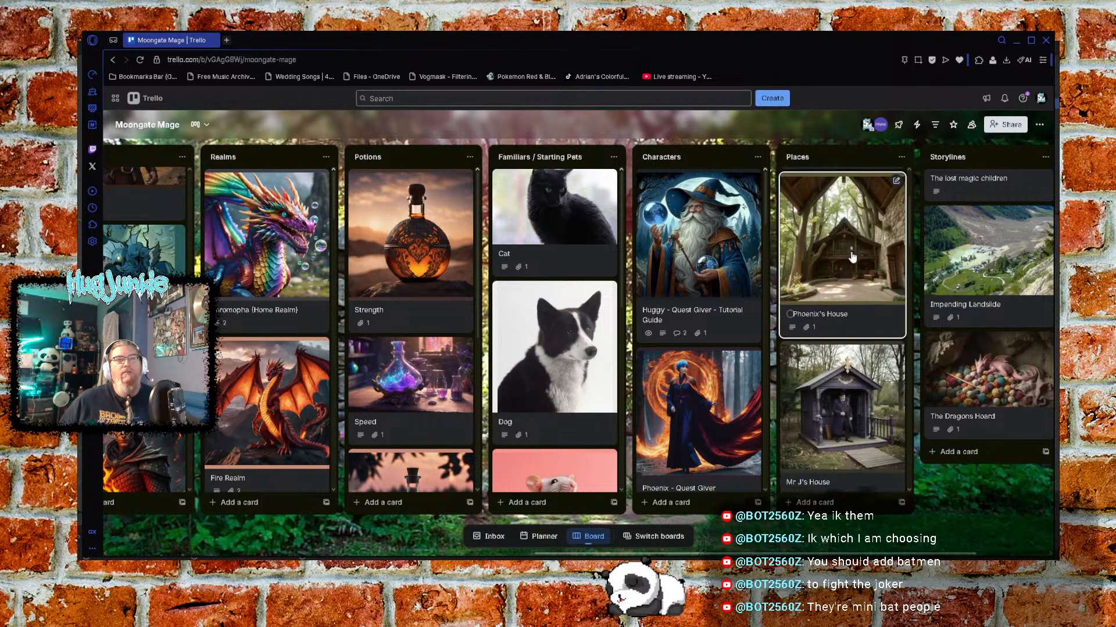
pyautogui.scroll(-10, 856, 249)
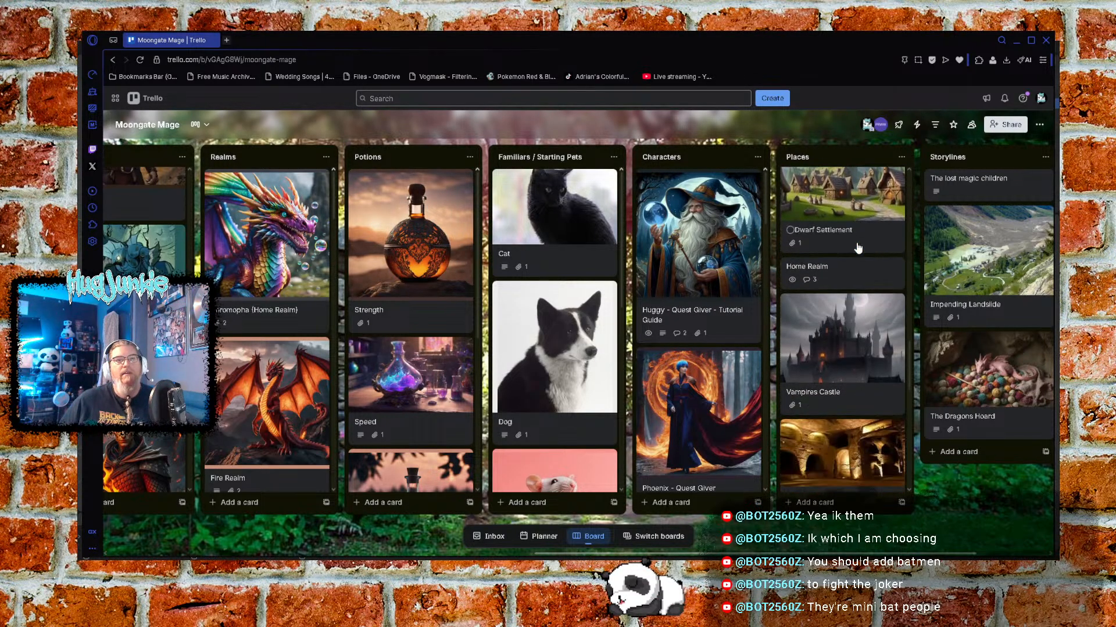
pyautogui.scroll(-10, 858, 247)
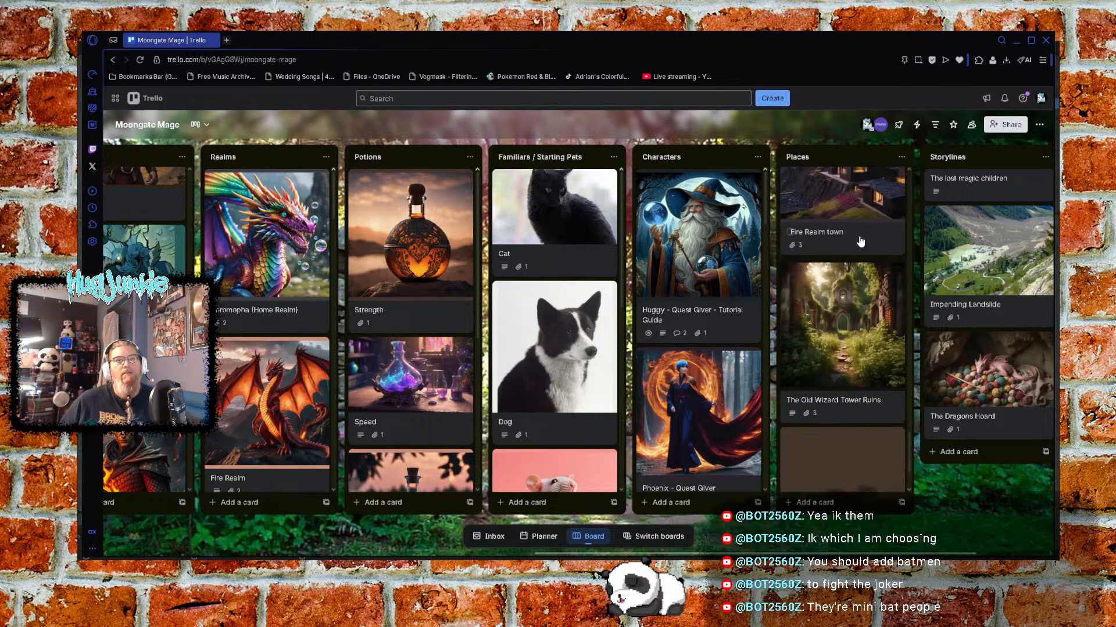
pyautogui.scroll(15, 861, 241)
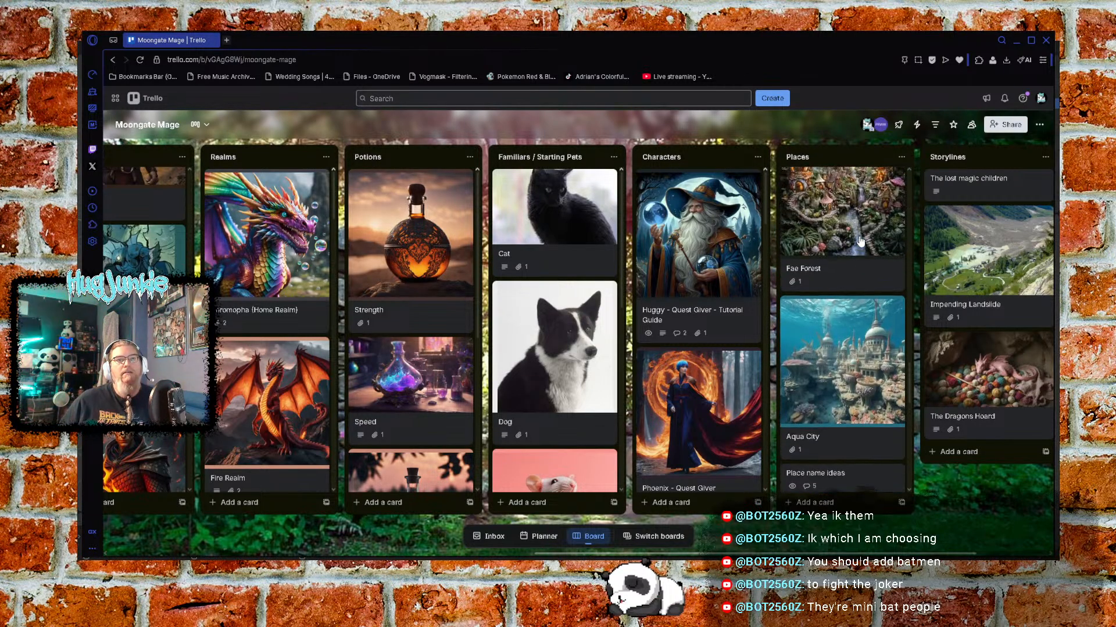
pyautogui.scroll(5, 861, 241)
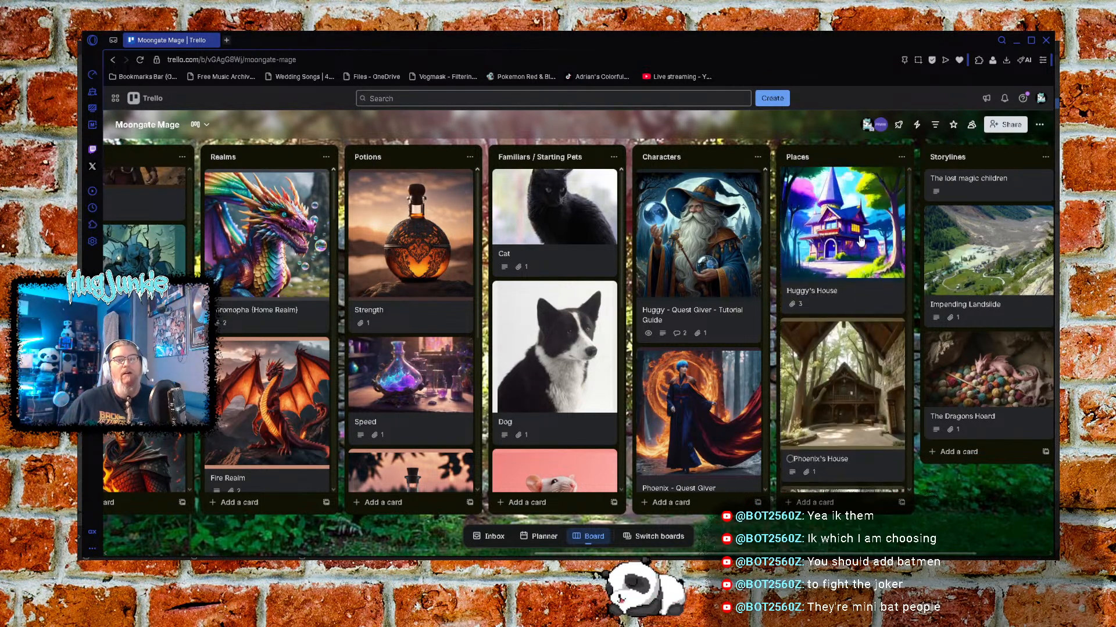
# Look across the board's lists from Storylines back to Magic System, returning to the Places and Storylines lists
pyautogui.moveTo(1014, 517); pyautogui.dragTo(858, 500)
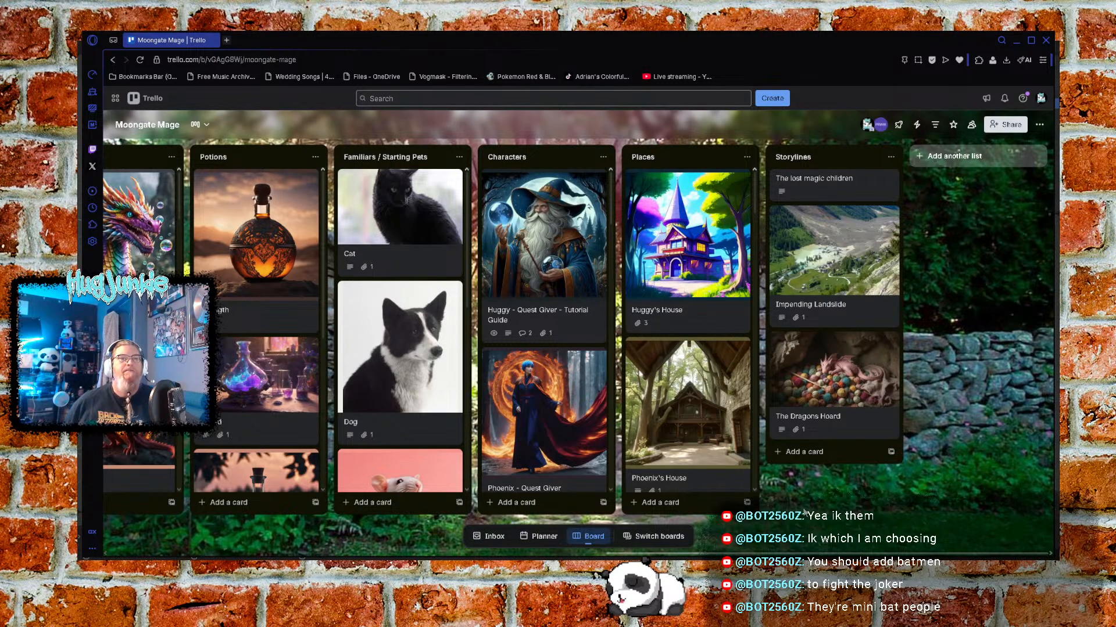
pyautogui.moveTo(795, 503); pyautogui.dragTo(949, 506)
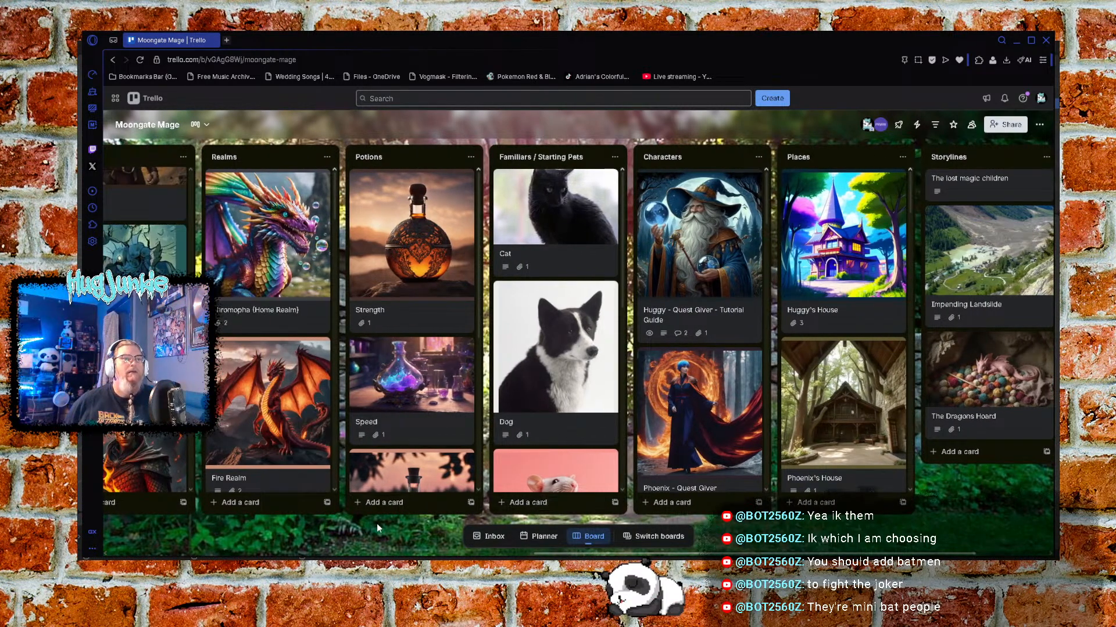
pyautogui.moveTo(378, 522); pyautogui.dragTo(582, 535)
pyautogui.hscroll(-5, 486, 230)
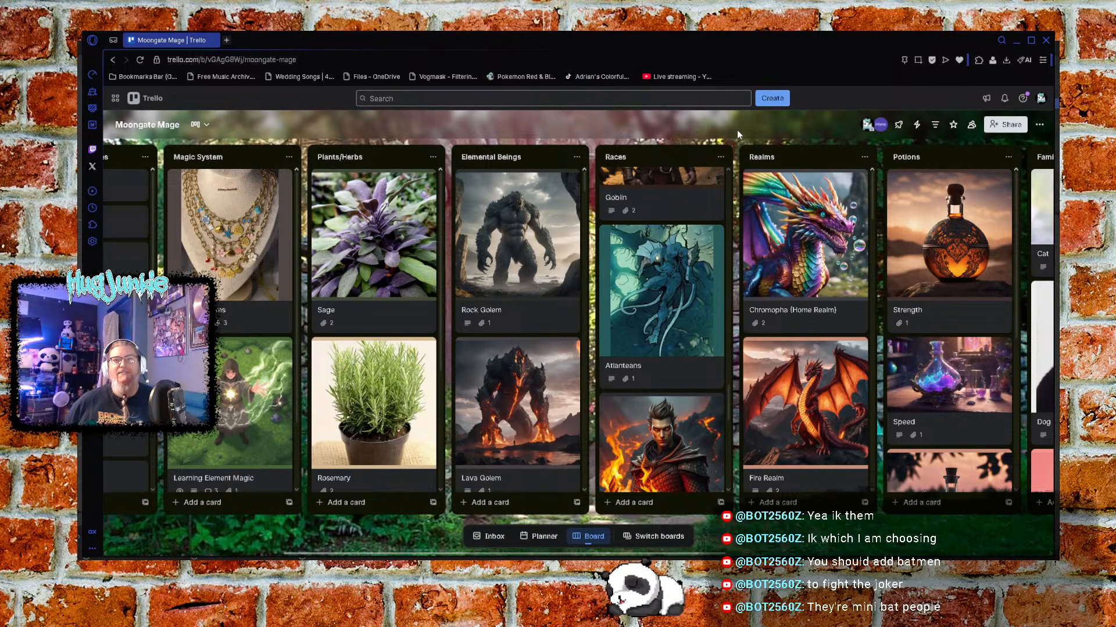
pyautogui.hscroll(5, 505, 498)
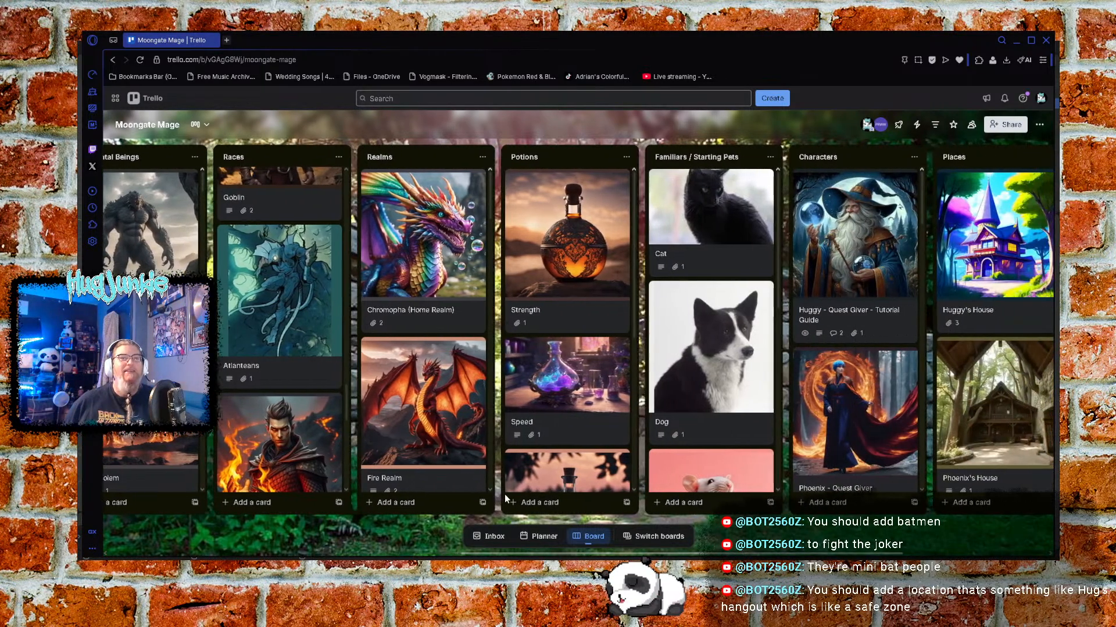
pyautogui.hscroll(3, 504, 499)
pyautogui.moveTo(937, 529); pyautogui.dragTo(747, 509)
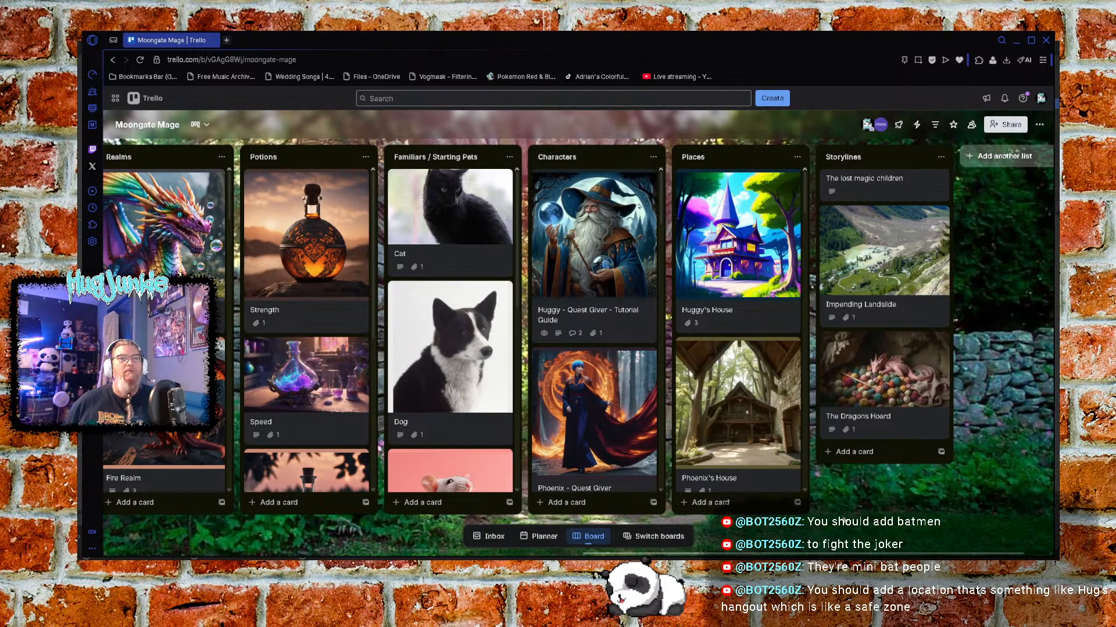
pyautogui.moveTo(843, 507); pyautogui.dragTo(914, 505)
# Find the Tintford (home town) card in Places, view its cover image at full size, and close the card
pyautogui.scroll(-15, 821, 366)
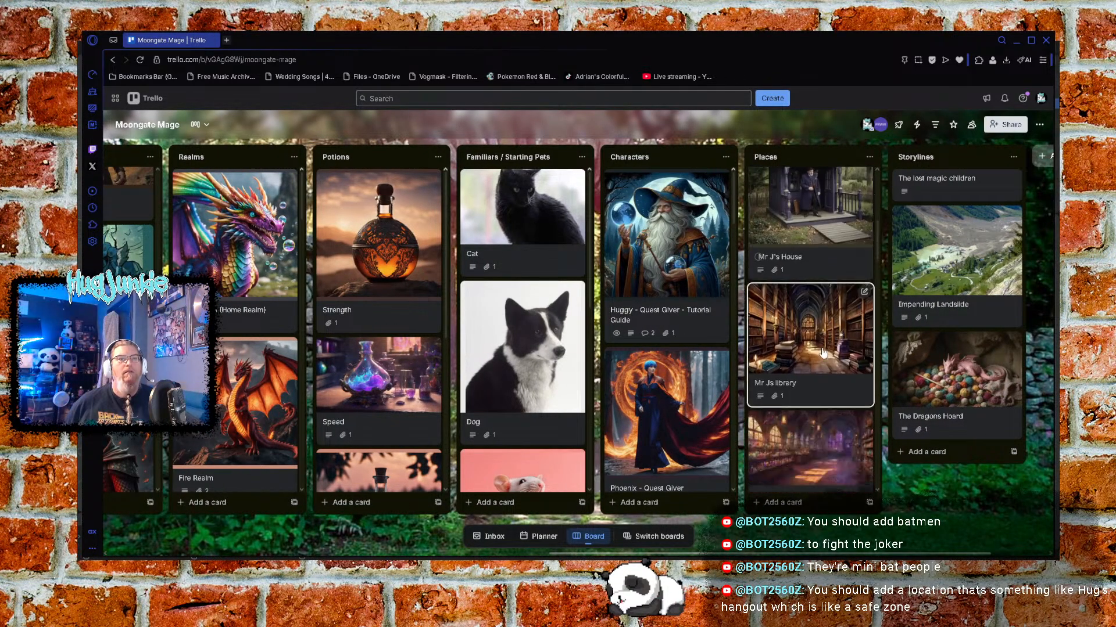
pyautogui.scroll(-10, 823, 352)
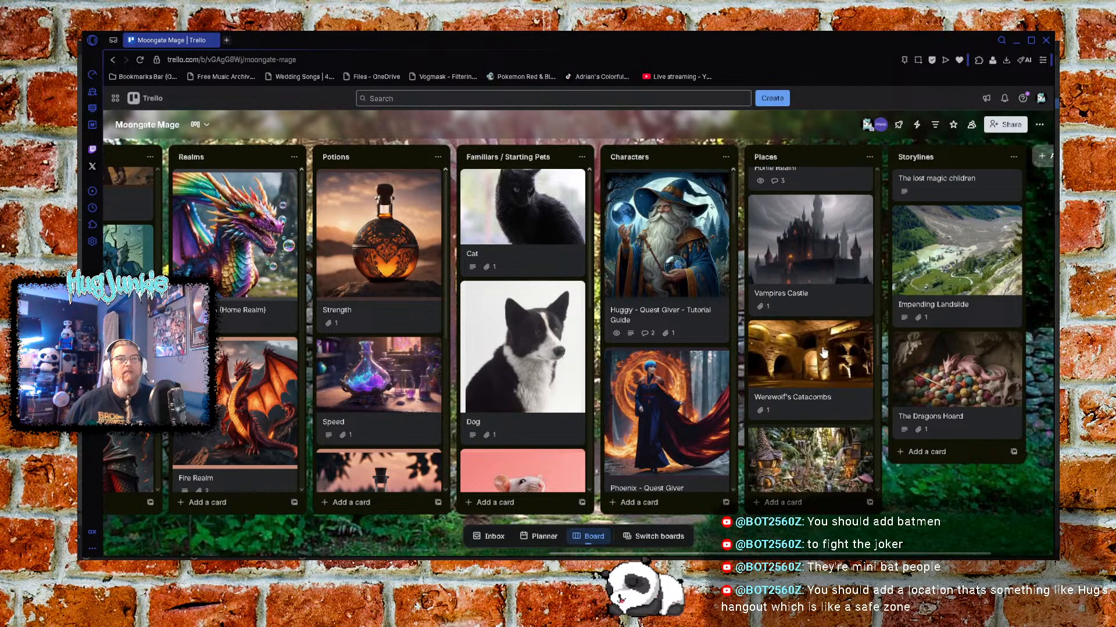
pyautogui.scroll(-5, 823, 353)
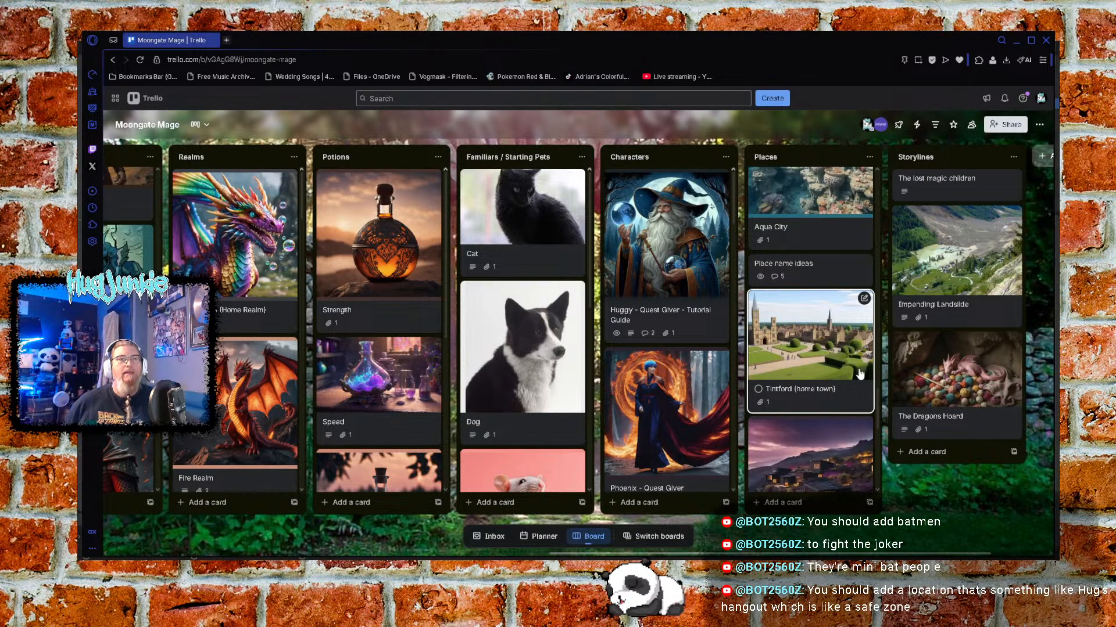
pyautogui.scroll(-3, 778, 349)
pyautogui.scroll(2, 774, 338)
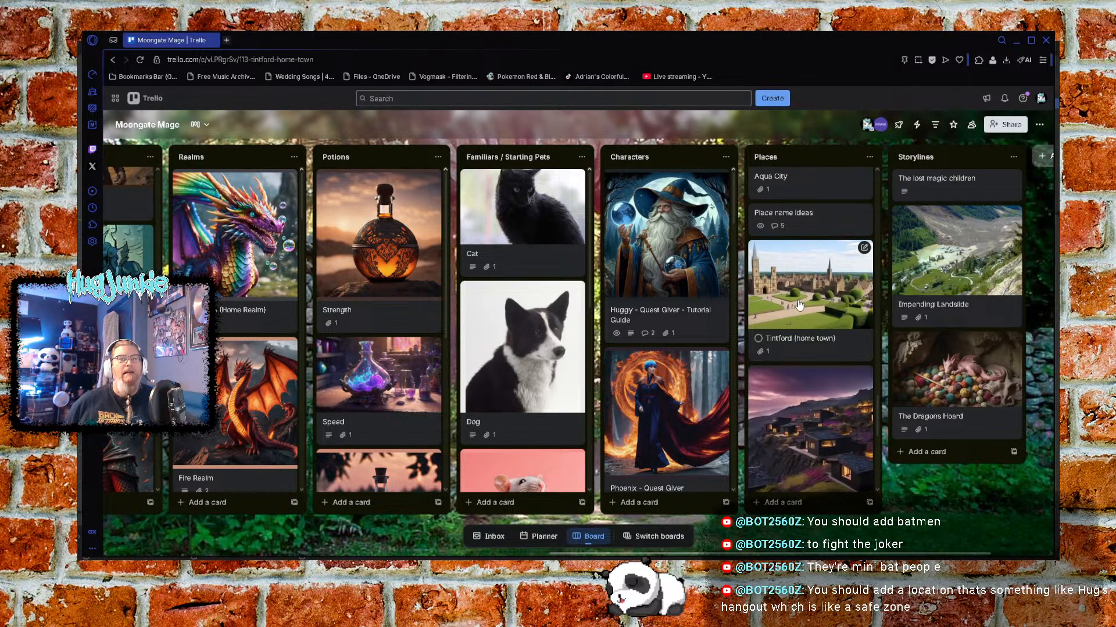
pyautogui.click(810, 285)
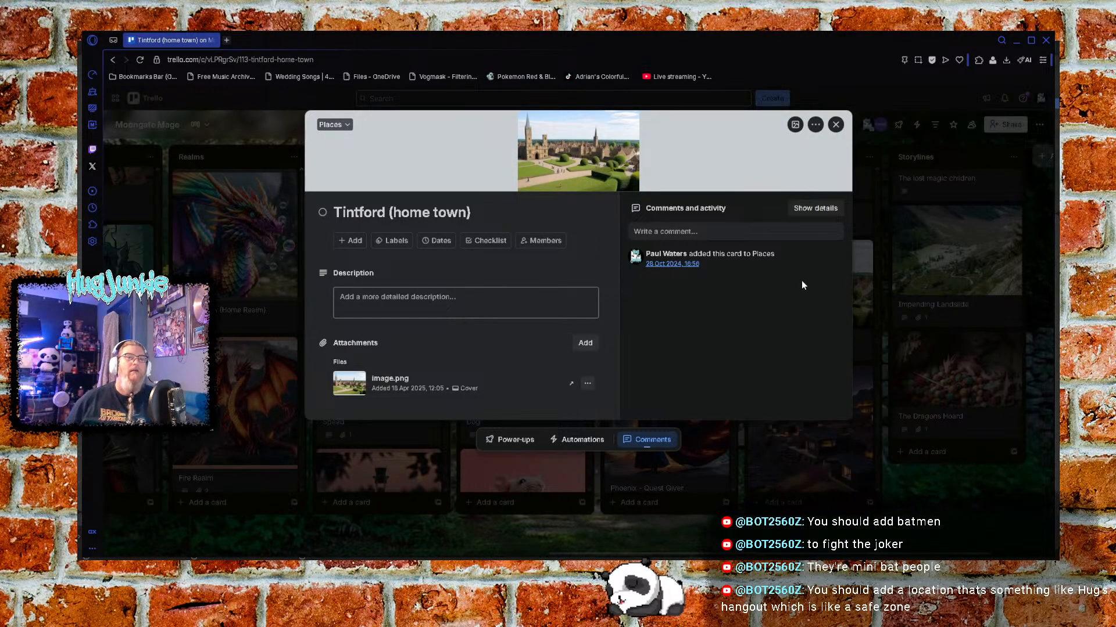
pyautogui.click(557, 152)
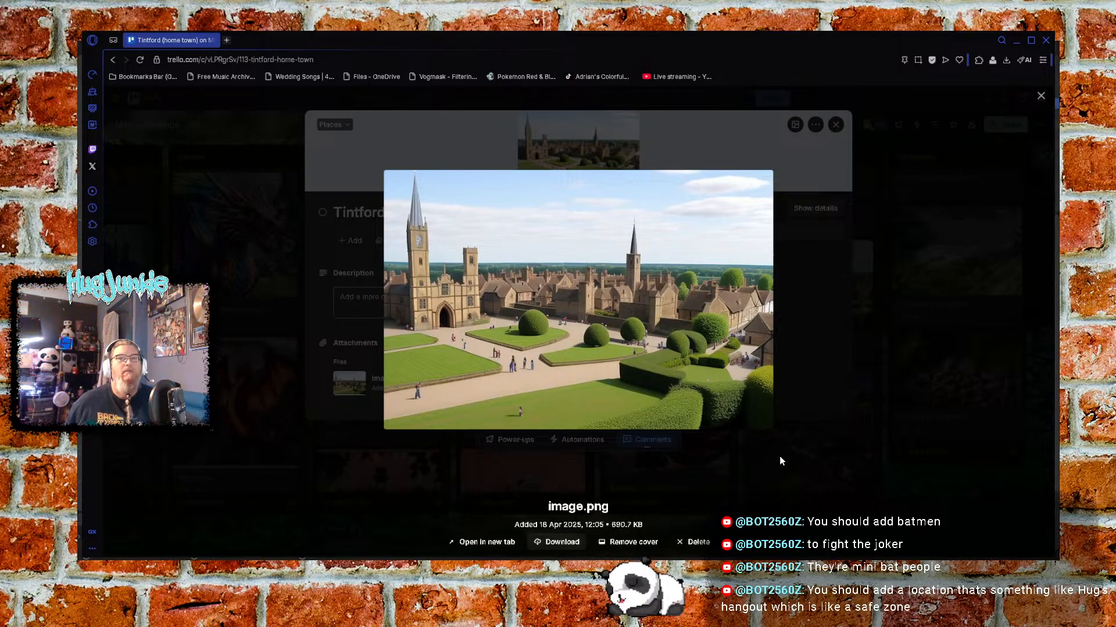
pyautogui.click(750, 485)
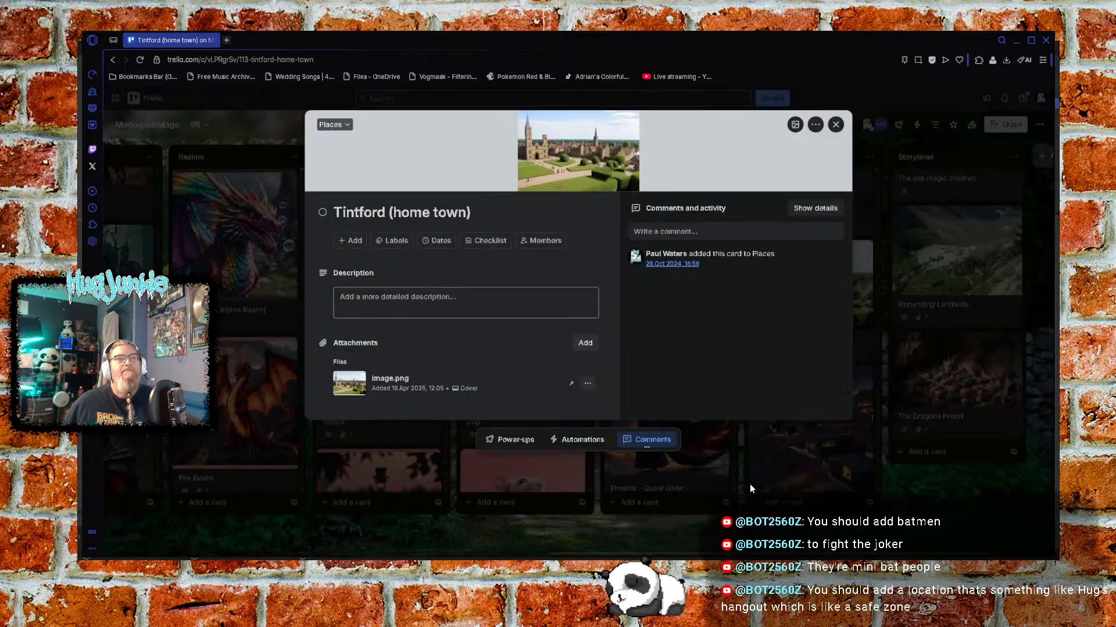
pyautogui.click(731, 534)
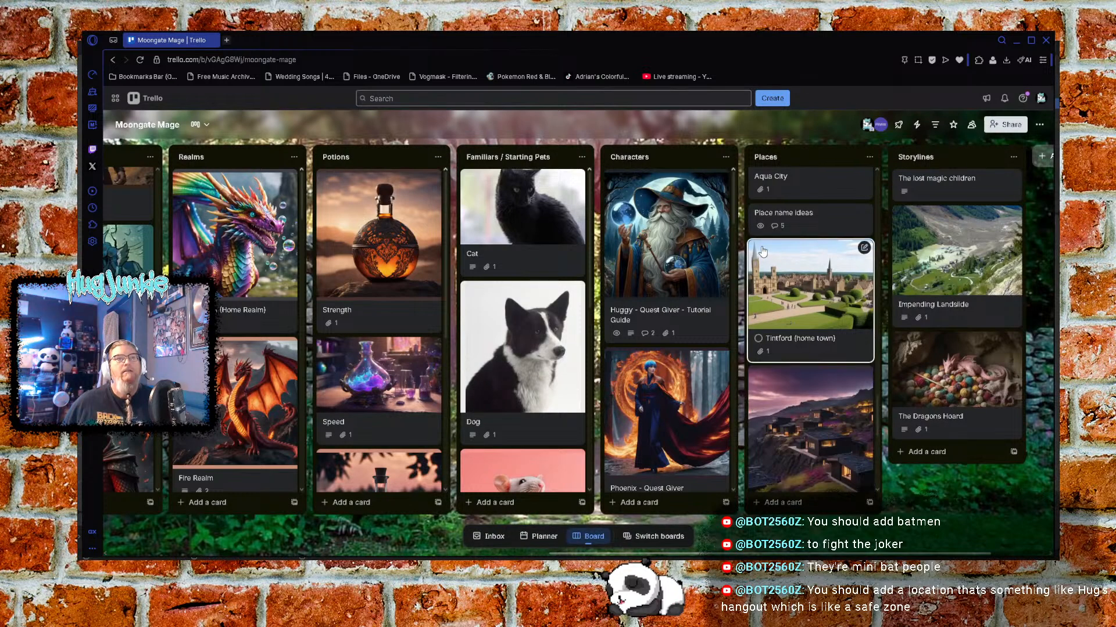
# Find the Huggy's House card in Places and view its cover and the stone tower attachment at full size
pyautogui.scroll(-5, 841, 360)
pyautogui.scroll(10, 842, 360)
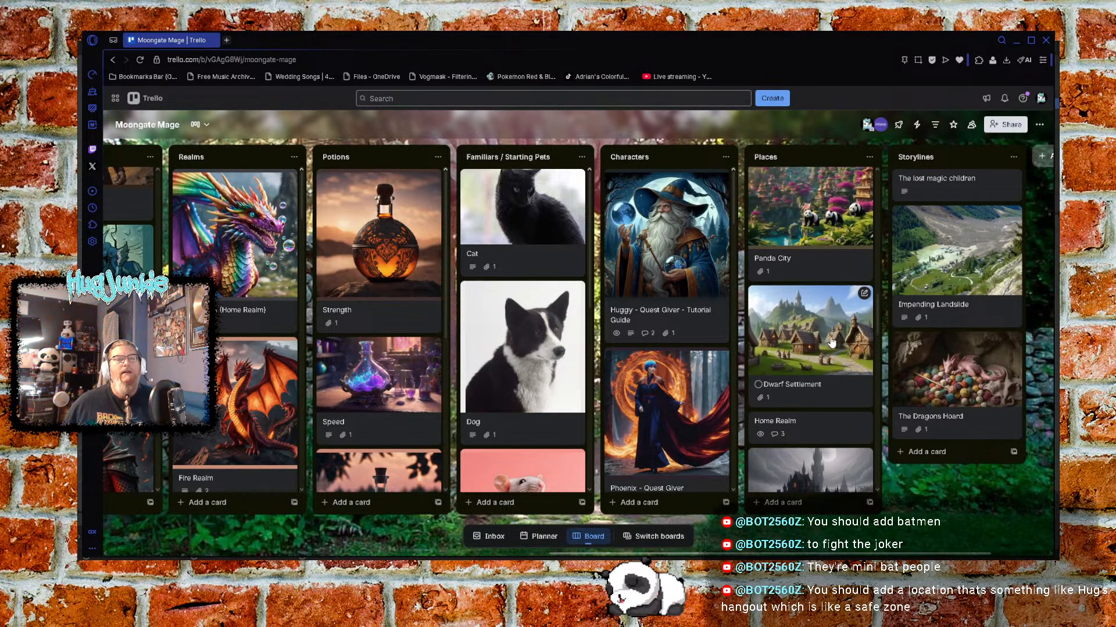
pyautogui.scroll(6, 832, 342)
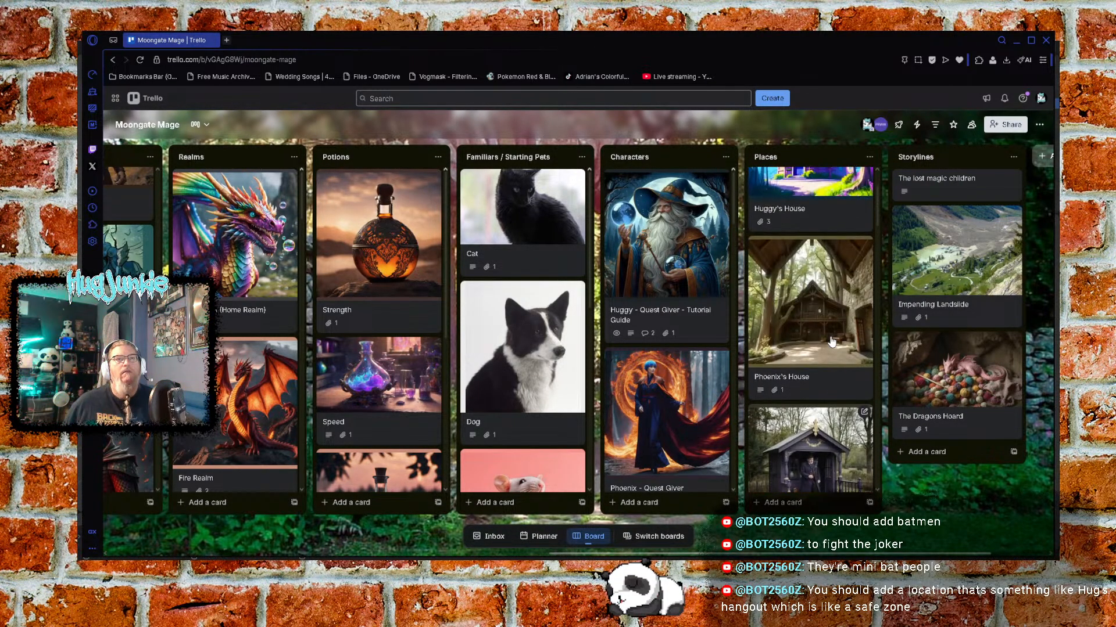
pyautogui.click(800, 230)
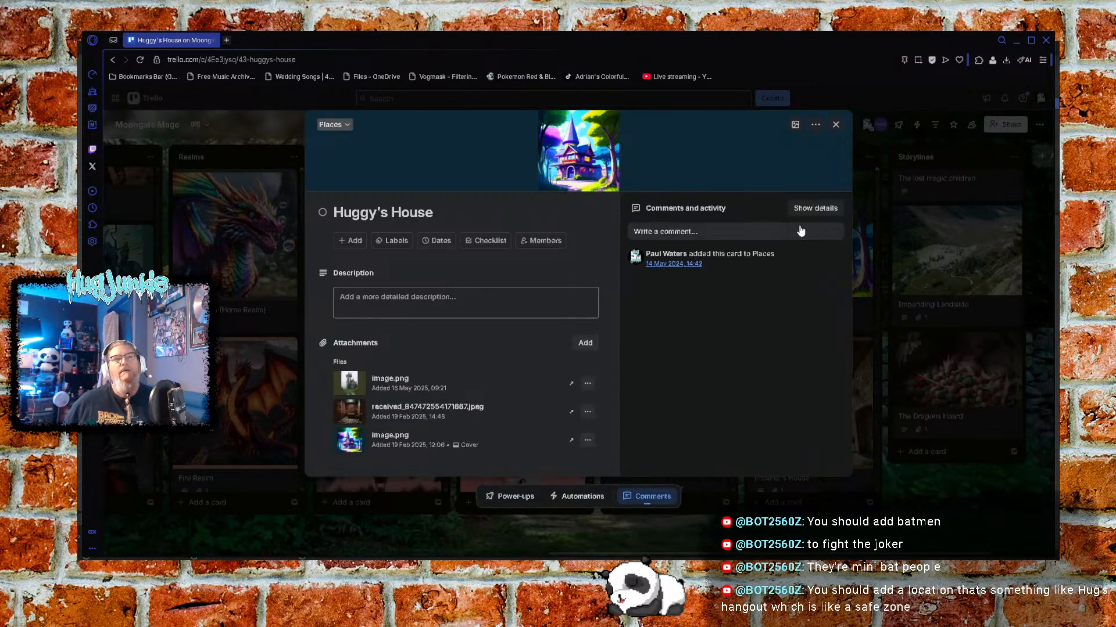
pyautogui.click(571, 143)
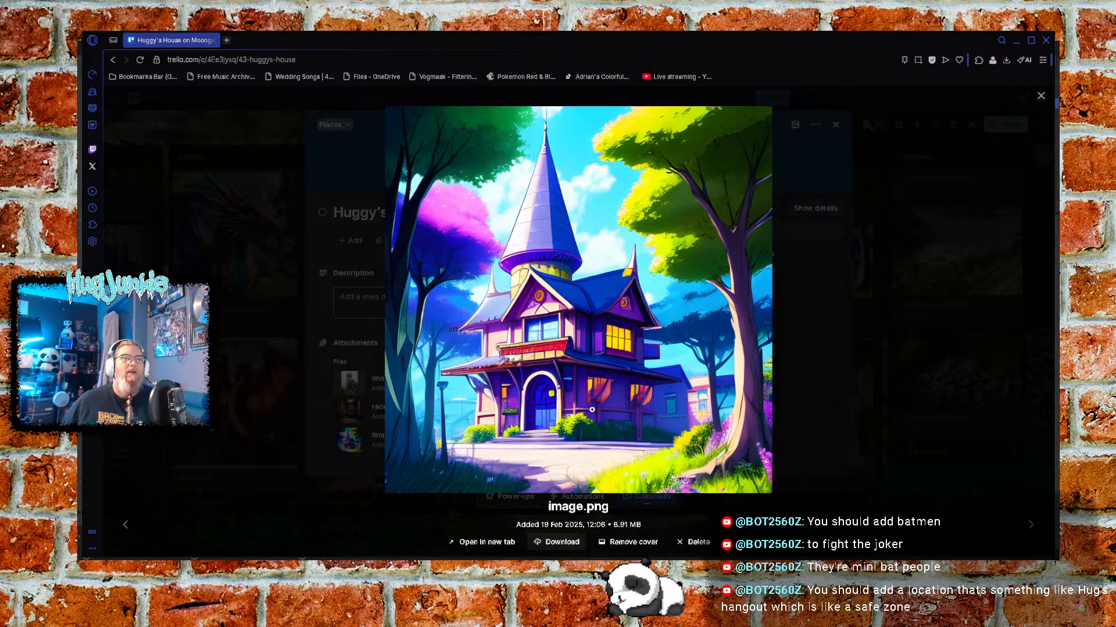
pyautogui.click(790, 417)
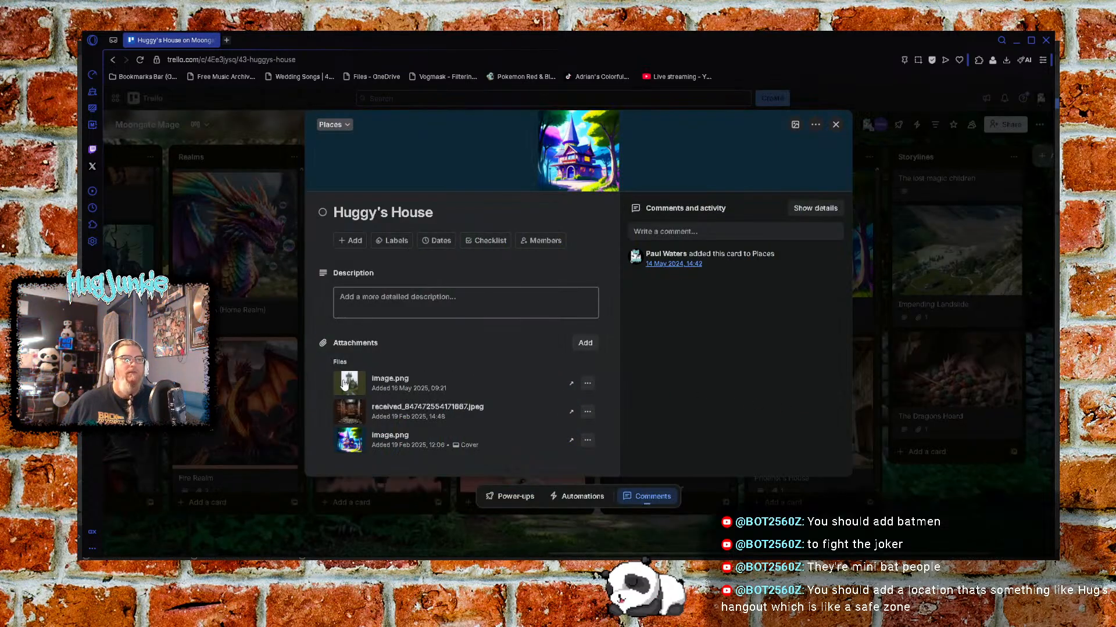
pyautogui.click(343, 385)
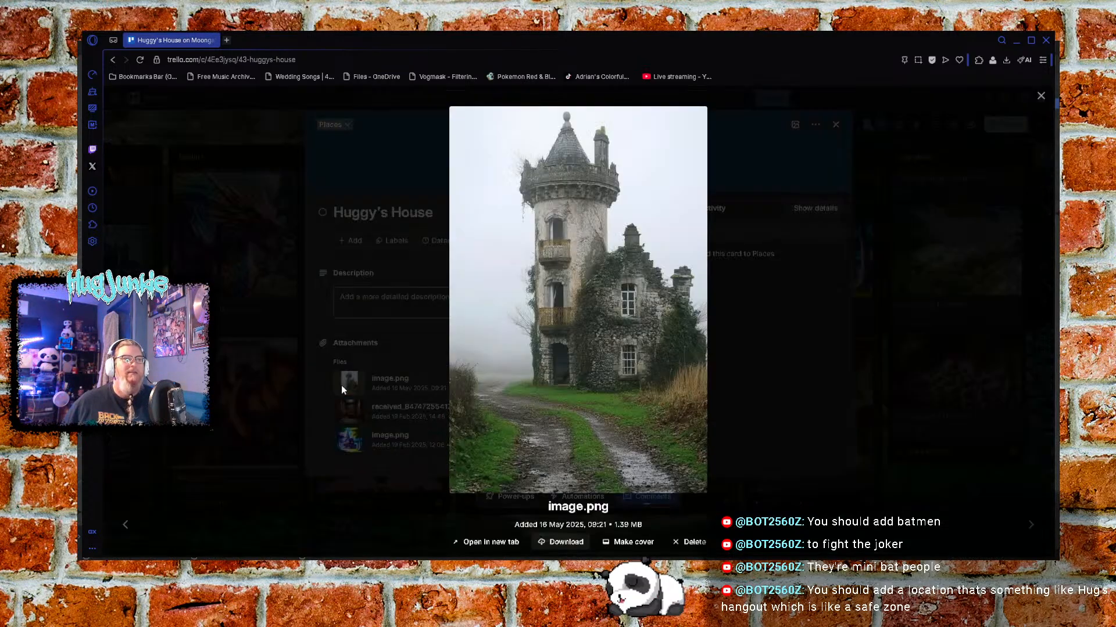
pyautogui.click(804, 424)
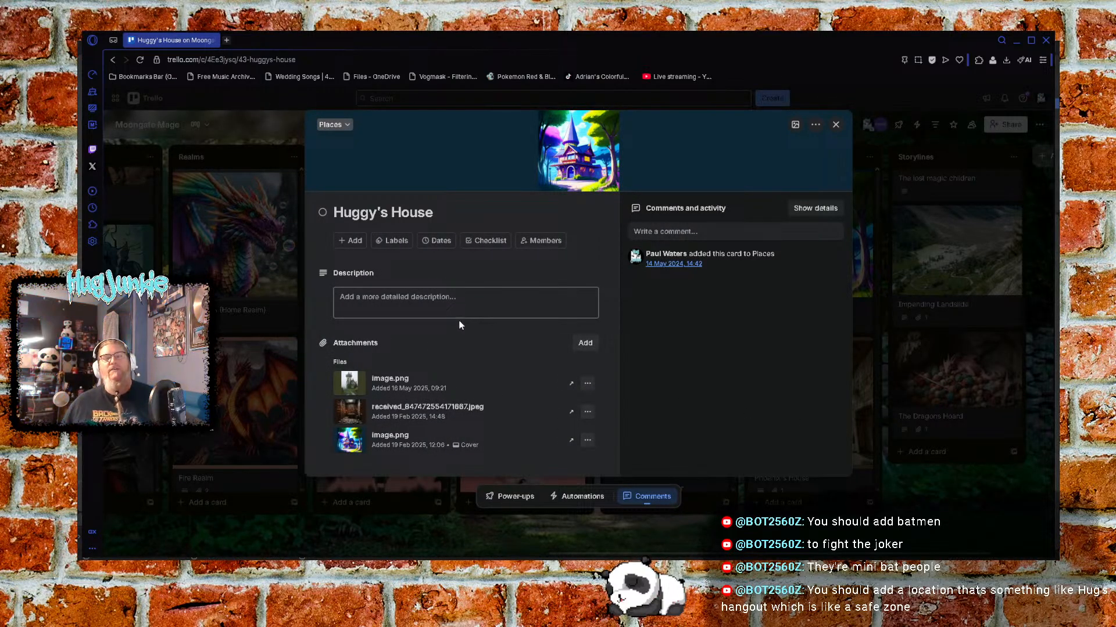
# View the Huggy's House cover and stone tower image again at full size, and close the card
pyautogui.click(583, 152)
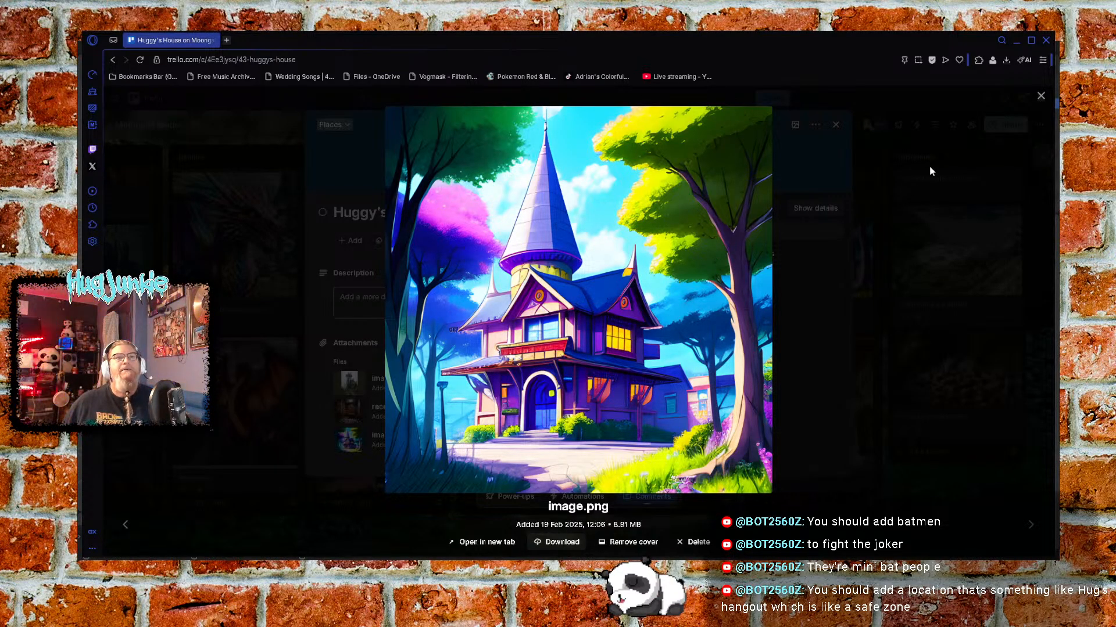
pyautogui.click(940, 338)
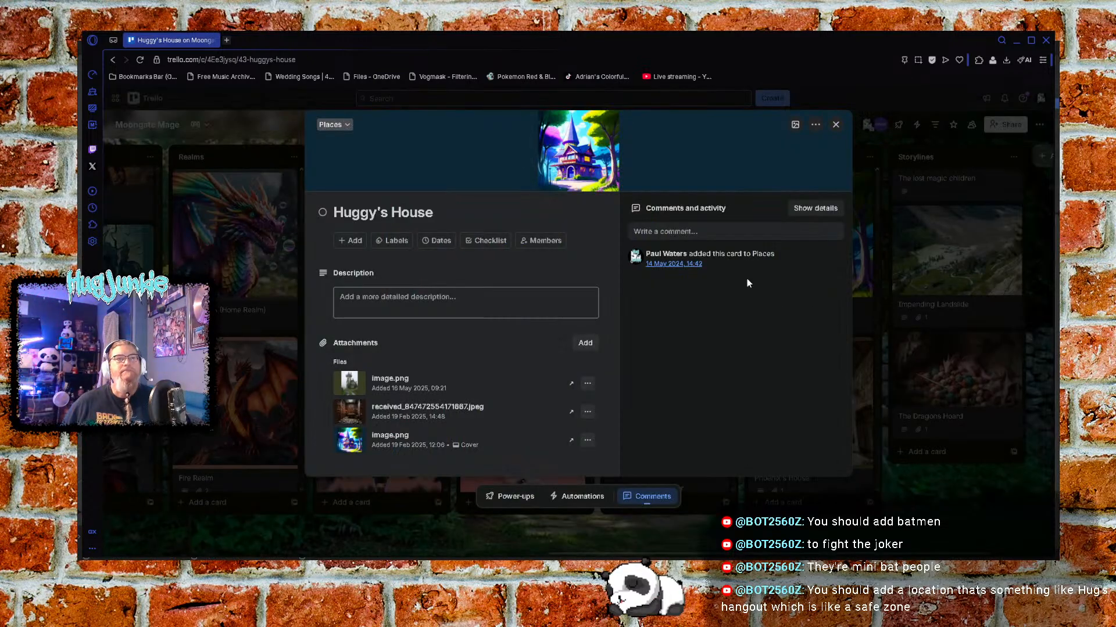
pyautogui.click(578, 153)
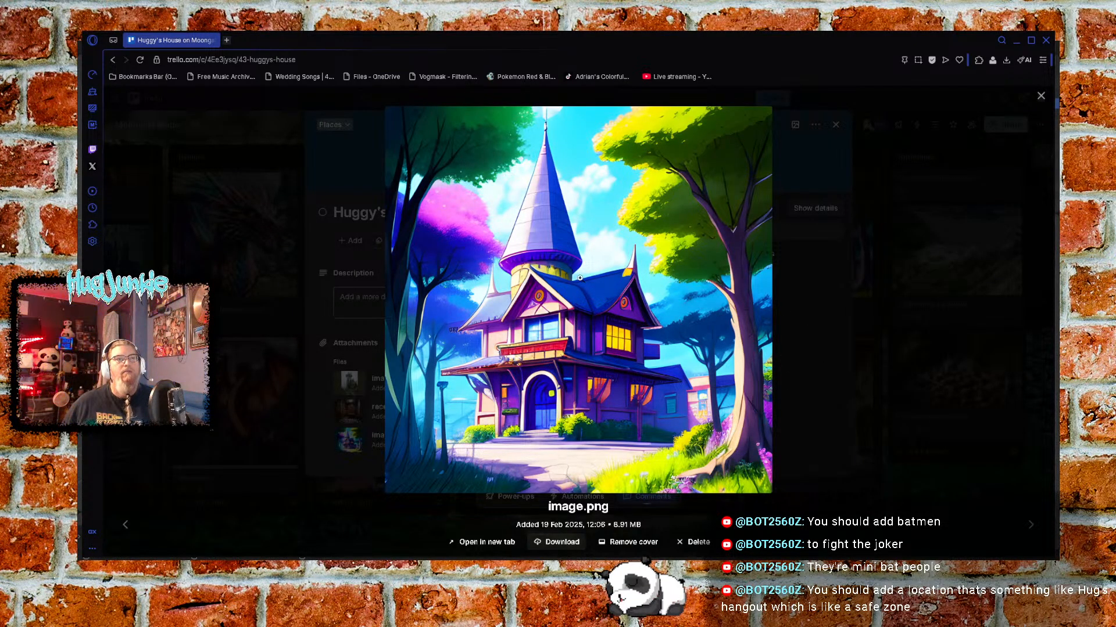
pyautogui.click(823, 365)
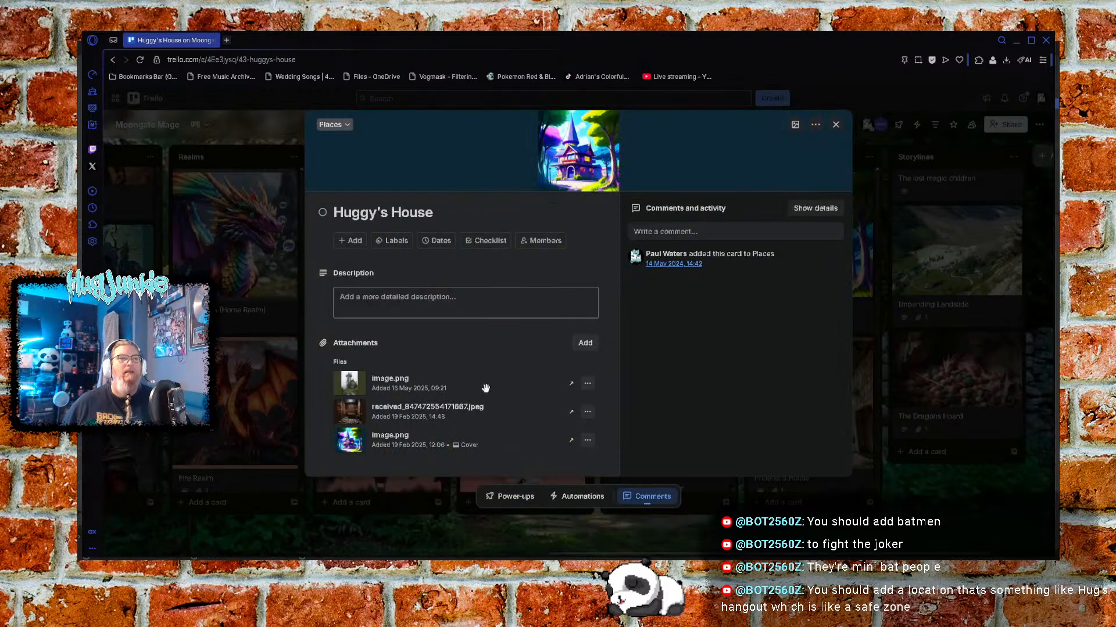
pyautogui.click(352, 383)
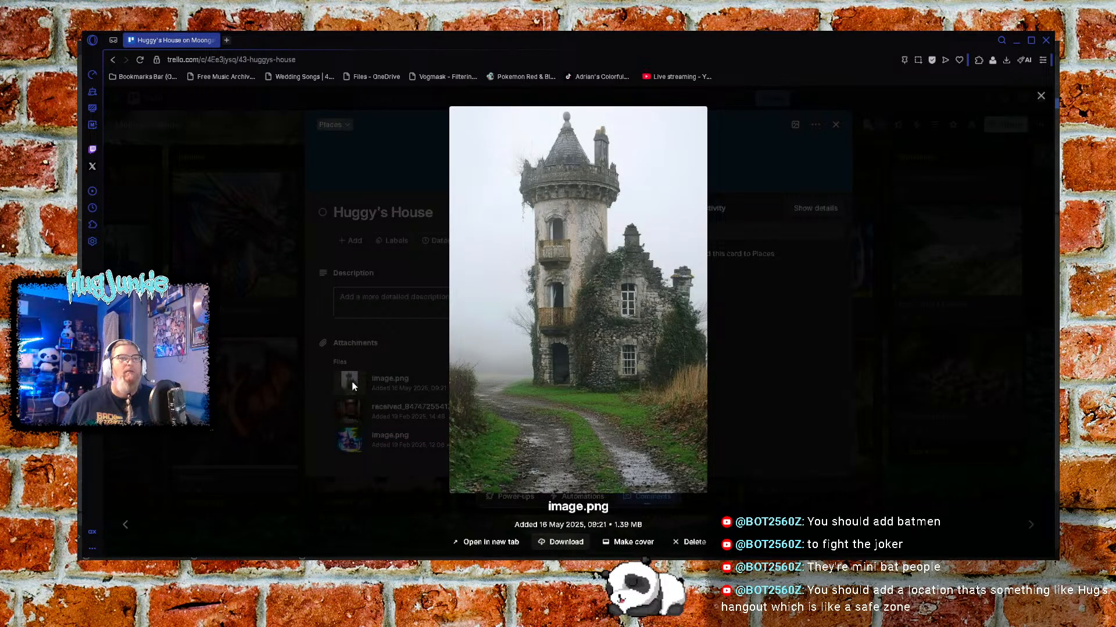
pyautogui.click(762, 375)
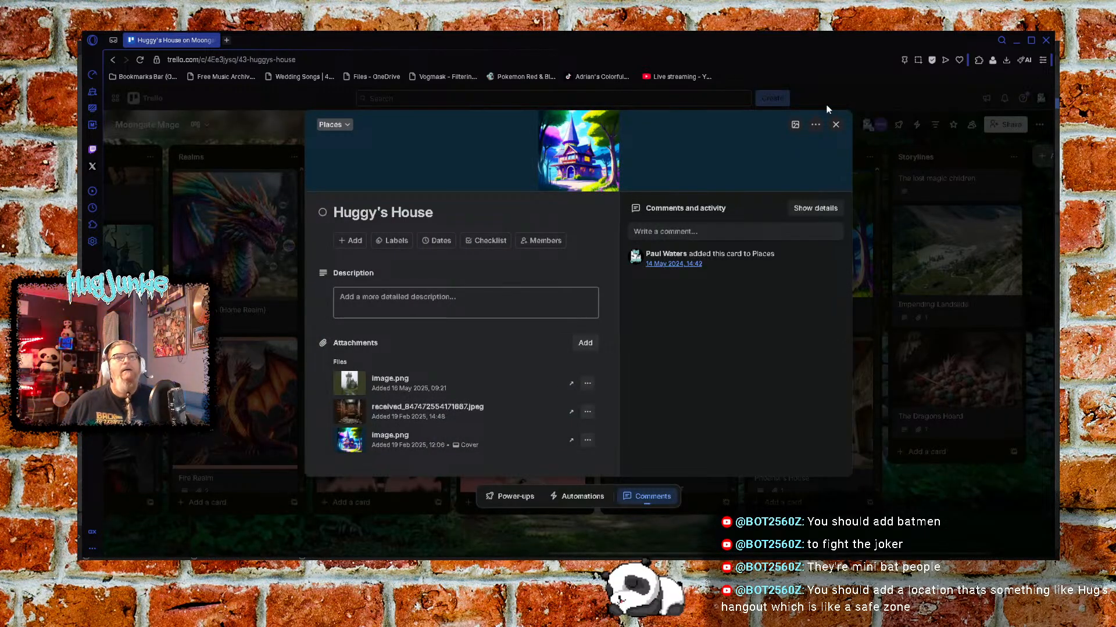
pyautogui.click(836, 125)
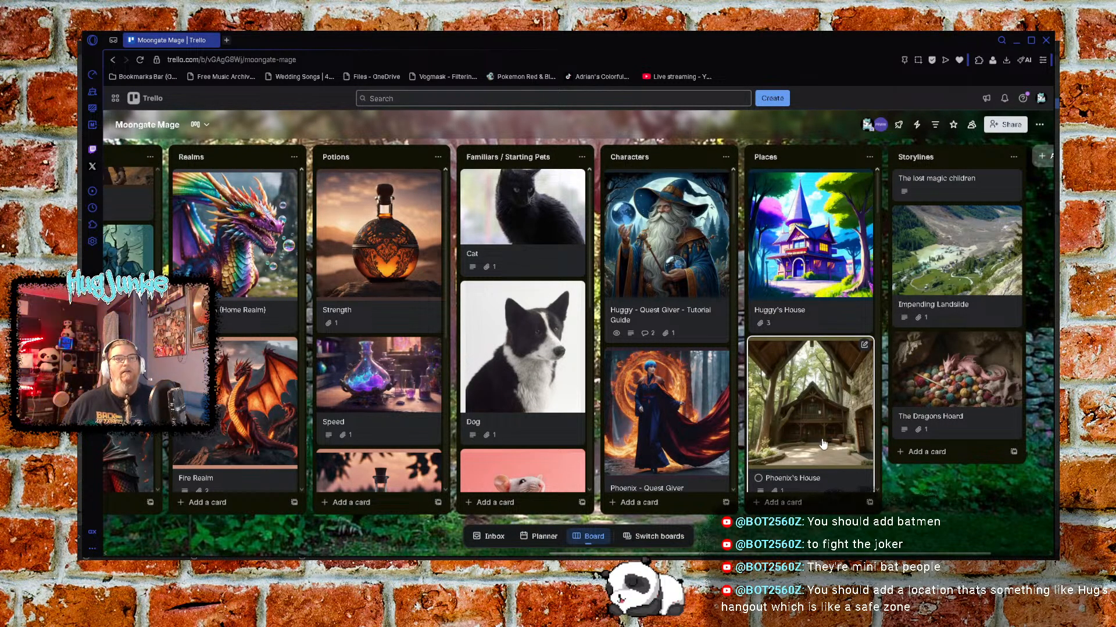
# Find the Captain Coggs Ship card in Places, view its cover image at full size, and close the card
pyautogui.scroll(-3, 851, 415)
pyautogui.scroll(-2, 851, 415)
pyautogui.scroll(-3, 813, 407)
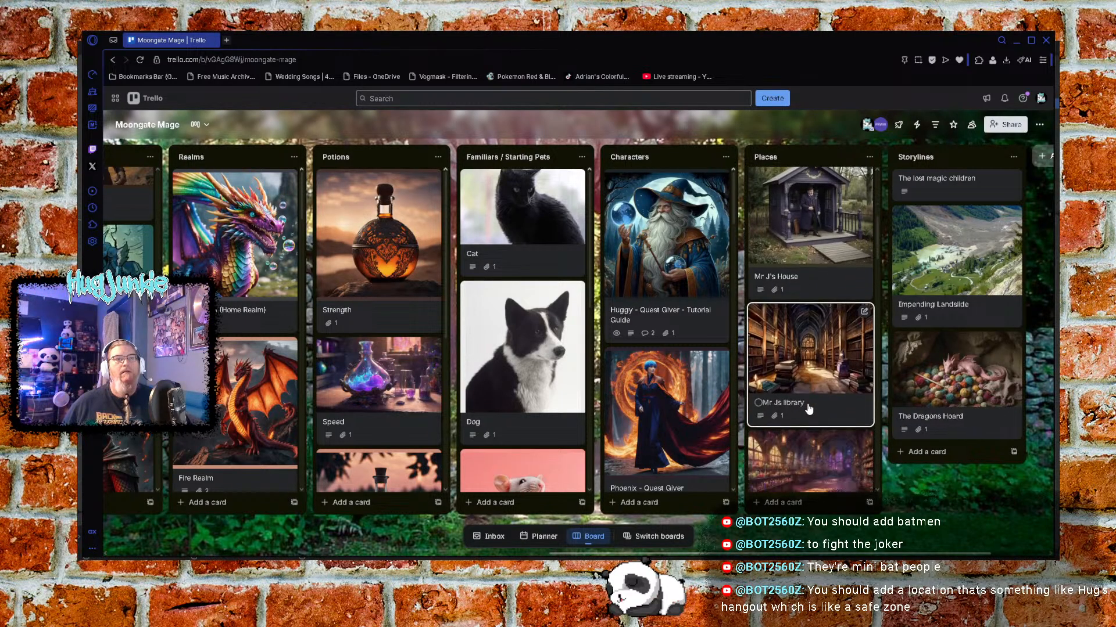
pyautogui.click(817, 376)
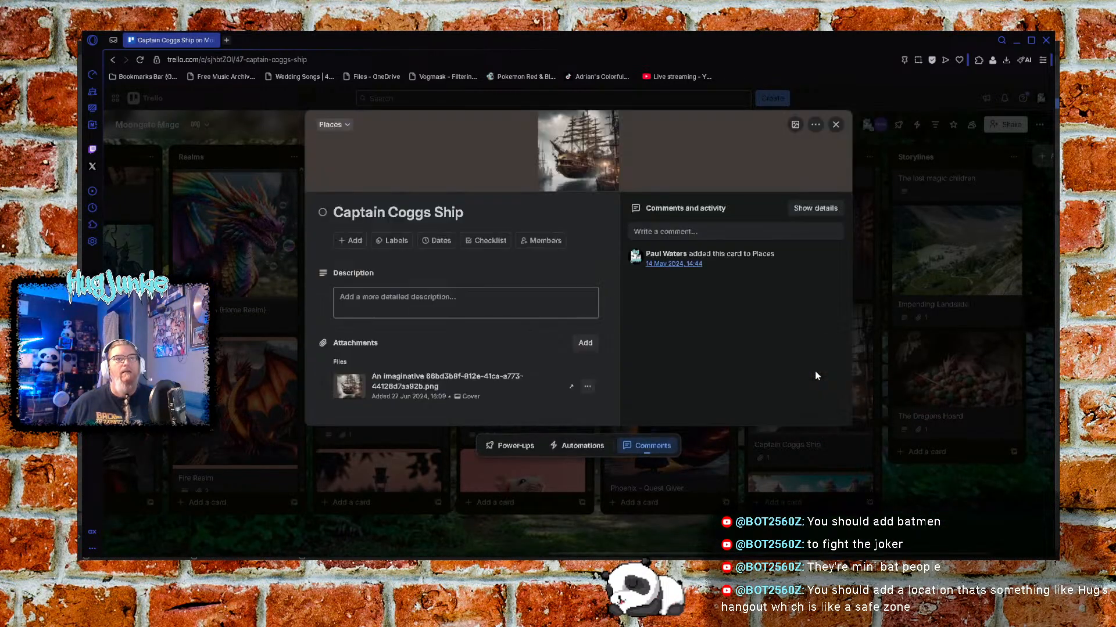
pyautogui.click(587, 149)
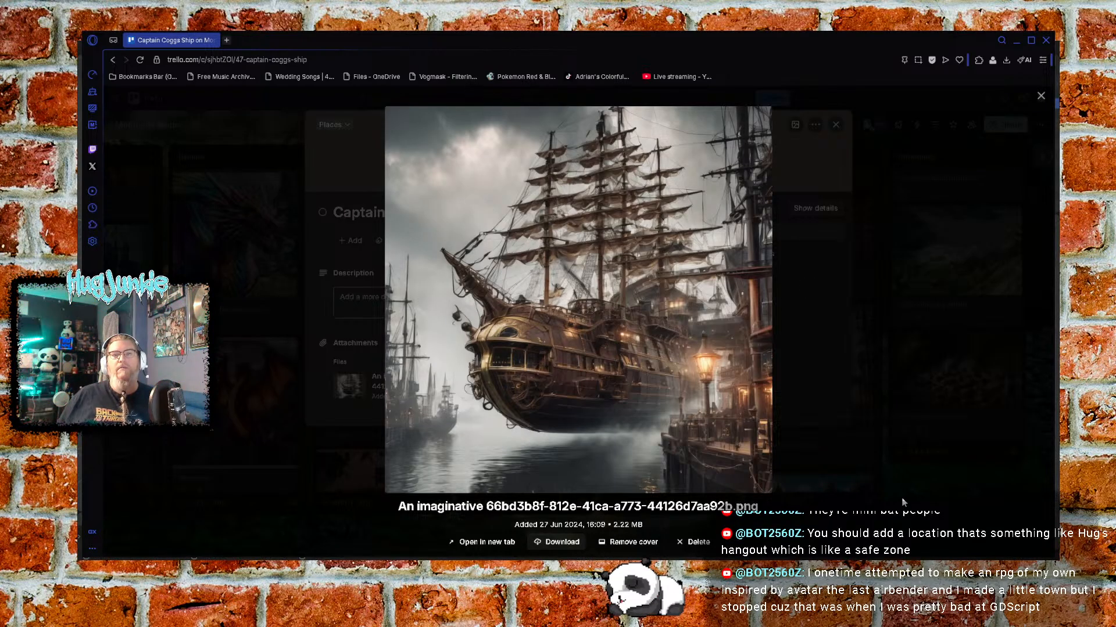
pyautogui.click(960, 493)
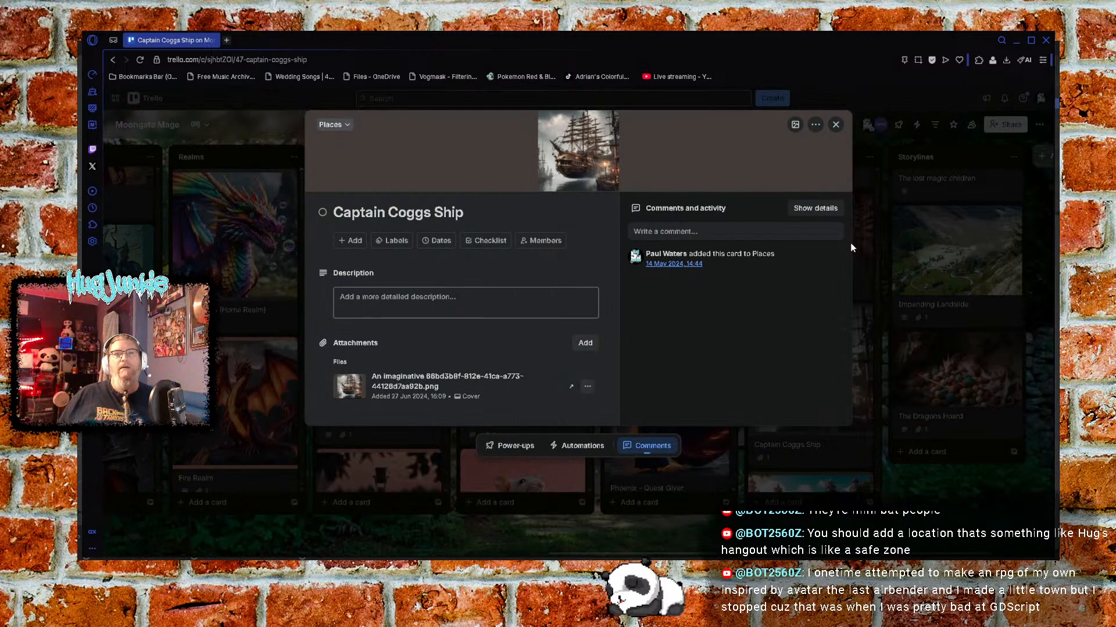
pyautogui.click(836, 125)
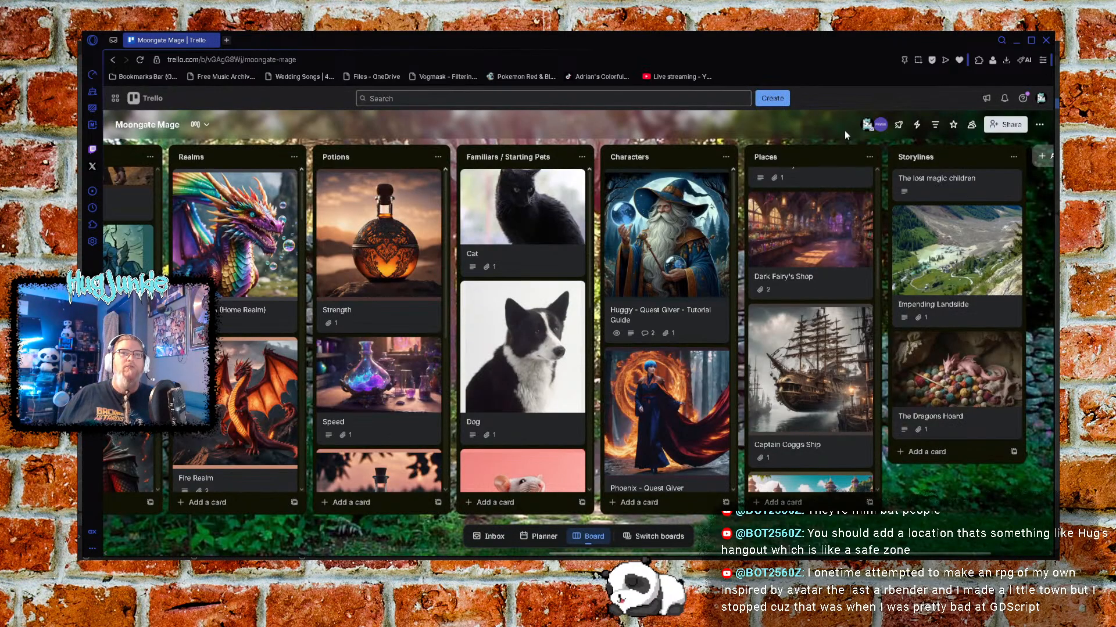
# Switch from the Trello board to the Blender scene with the default cube
pyautogui.click(1016, 40)
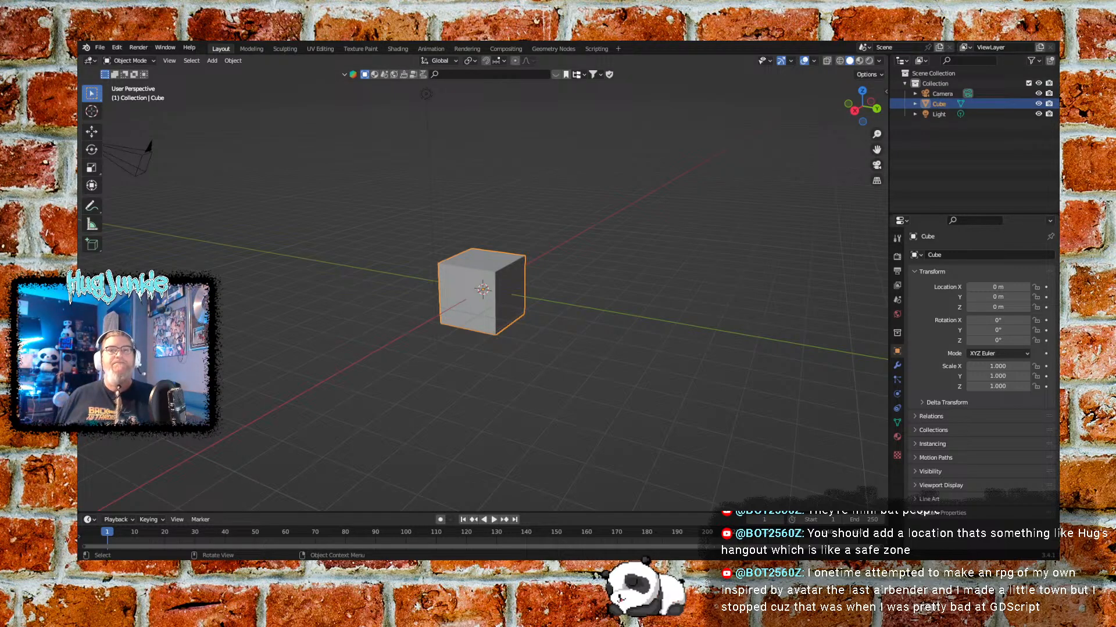
pyautogui.moveTo(587, 309); pyautogui.dragTo(545, 319, button='middle')
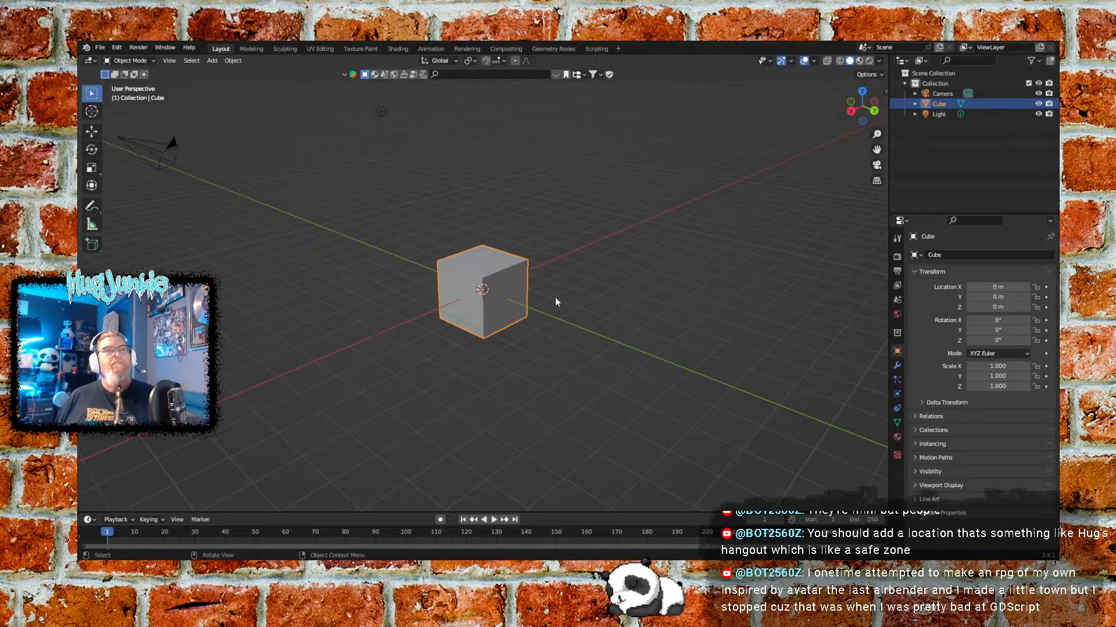
pyautogui.moveTo(561, 301); pyautogui.dragTo(568, 301, button='middle')
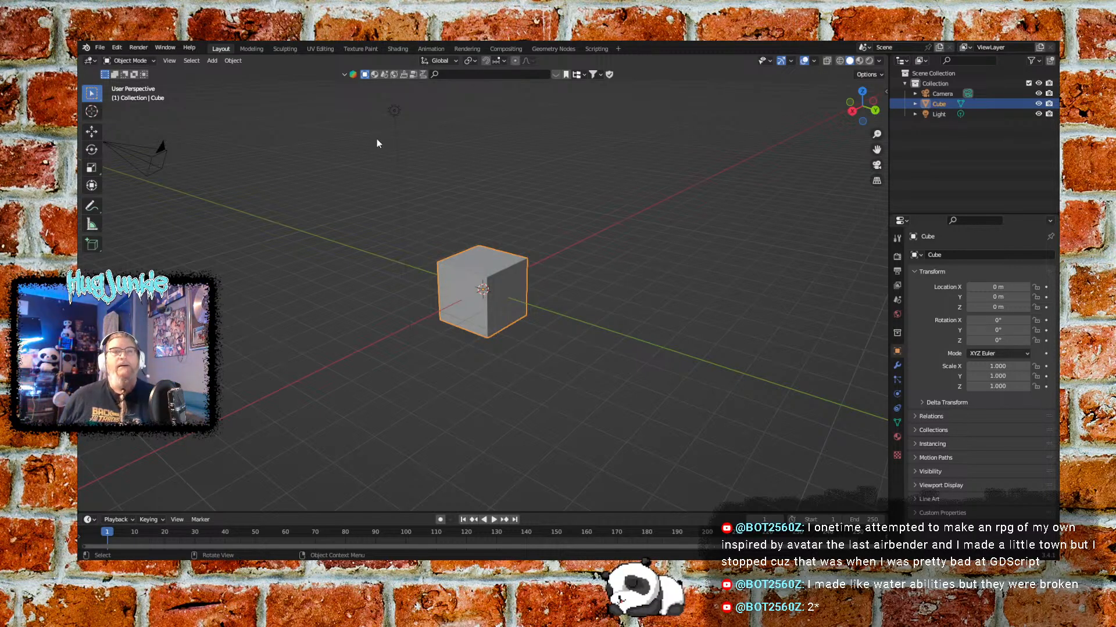
pyautogui.moveTo(594, 287)
pyautogui.mouseDown(button='middle')
pyautogui.moveTo(574, 296)
pyautogui.moveTo(561, 254)
pyautogui.moveTo(654, 327)
pyautogui.moveTo(607, 291)
pyautogui.moveTo(598, 307)
pyautogui.mouseUp(button='middle')
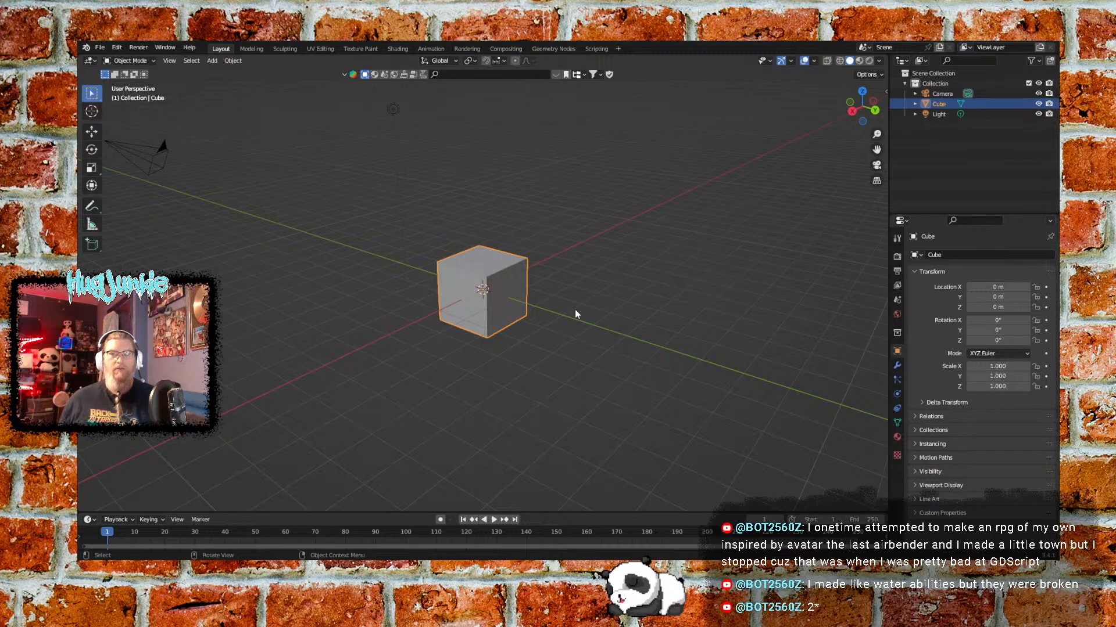
pyautogui.moveTo(473, 326); pyautogui.dragTo(552, 331, button='middle')
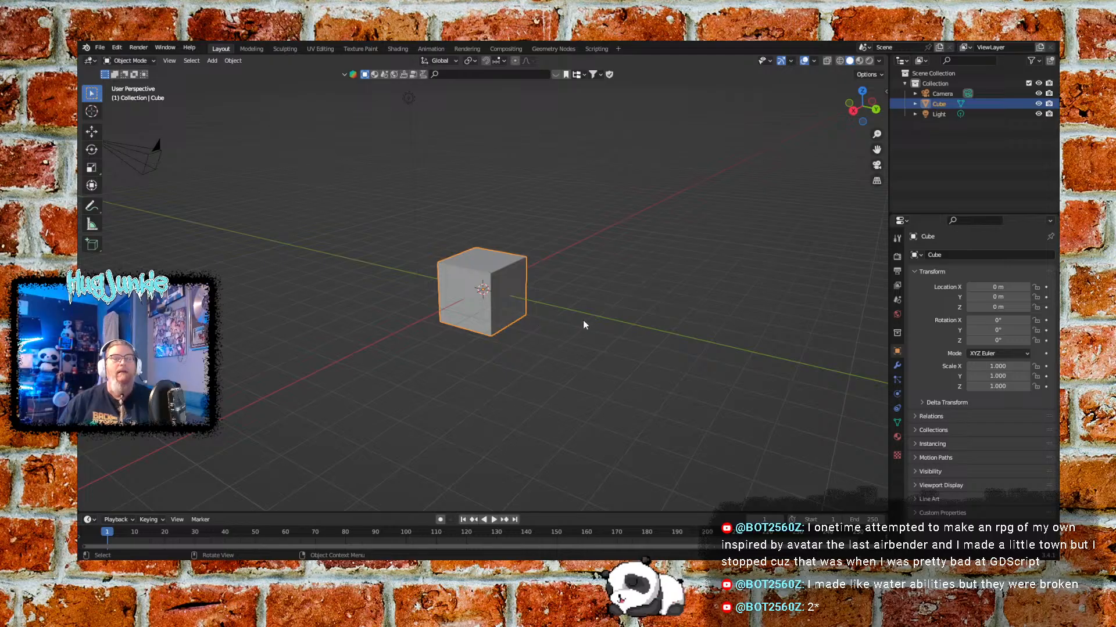
pyautogui.moveTo(584, 324); pyautogui.dragTo(607, 330, button='middle')
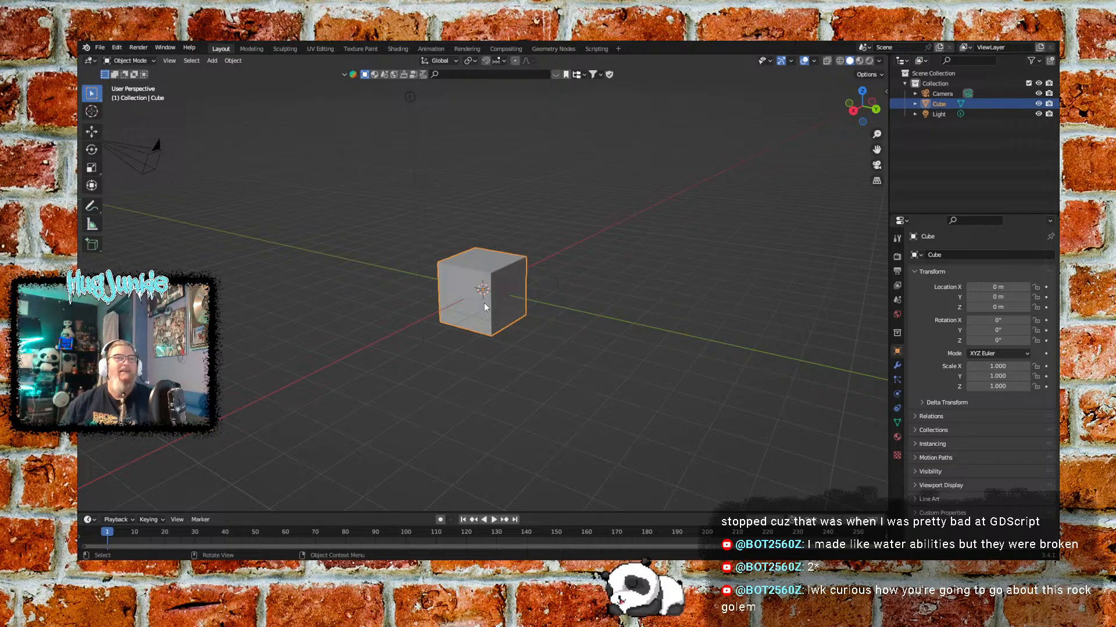
pyautogui.moveTo(547, 312); pyautogui.dragTo(521, 336, button='middle')
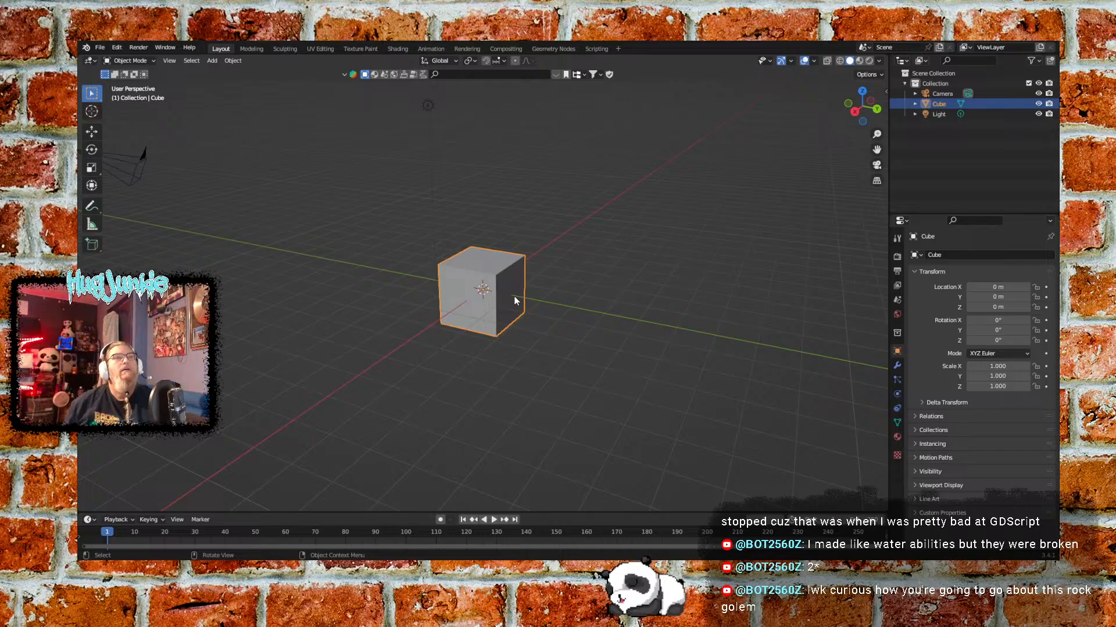
pyautogui.moveTo(553, 287)
pyautogui.mouseDown(button='middle')
pyautogui.moveTo(570, 277)
pyautogui.moveTo(539, 285)
pyautogui.mouseUp(button='middle')
pyautogui.moveTo(576, 317); pyautogui.dragTo(580, 306, button='middle')
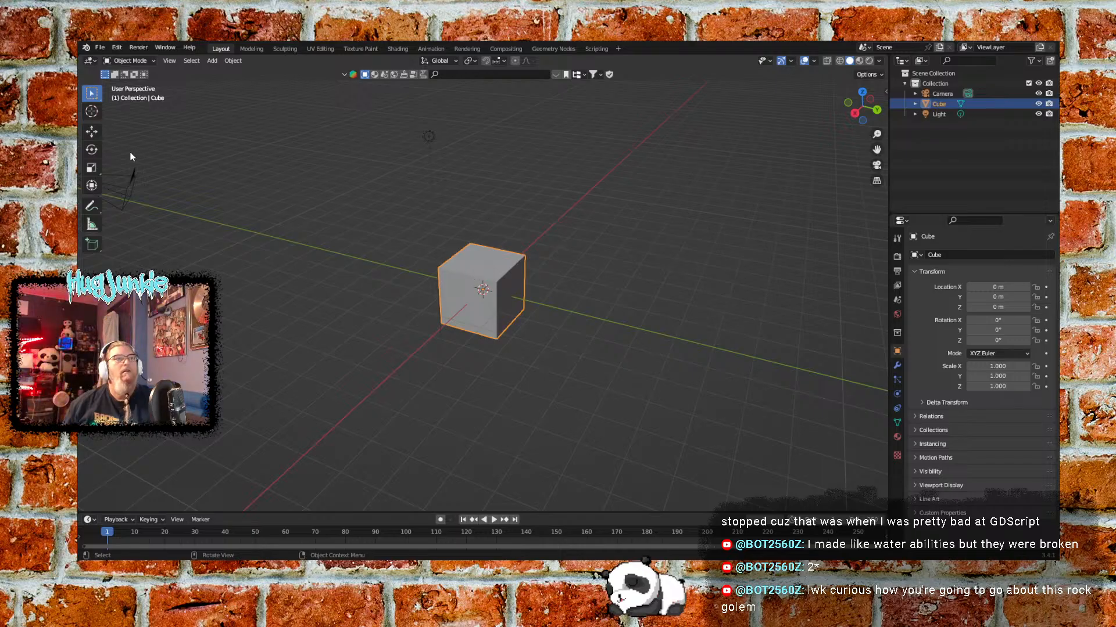
# Move the default cube straight up along the Z axis to a height of about 4.28 m
pyautogui.click(92, 132)
pyautogui.moveTo(482, 255); pyautogui.dragTo(483, 122)
pyautogui.moveTo(576, 245); pyautogui.dragTo(521, 249, button='middle')
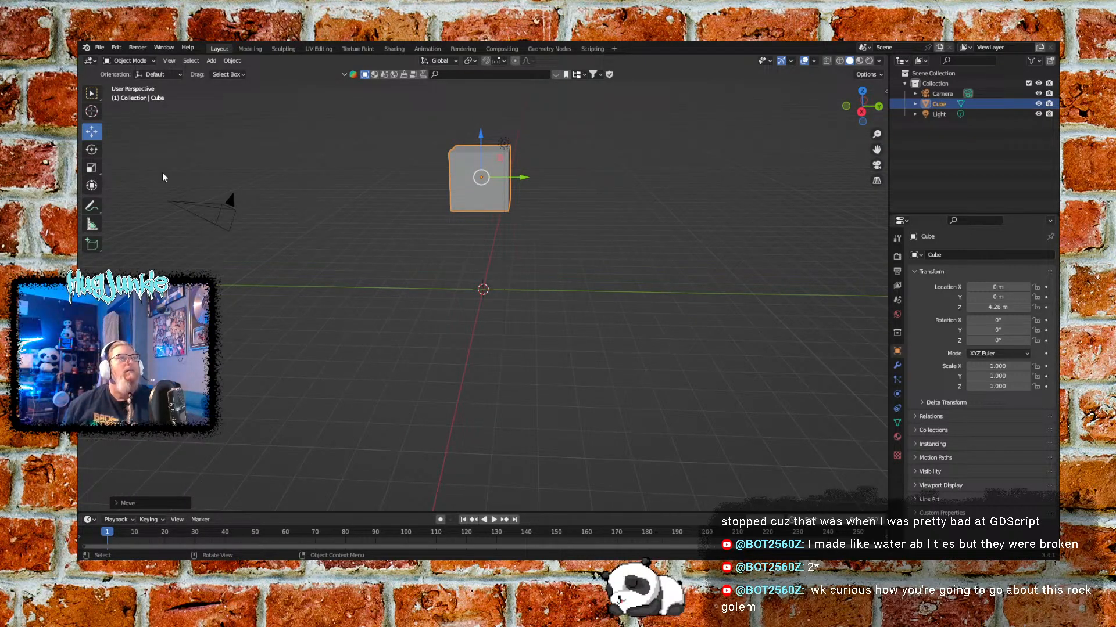
# Narrow the cube into a thin upright pillar by setting its X scale and Y scale to 0.2
pyautogui.click(91, 168)
pyautogui.moveTo(607, 239); pyautogui.dragTo(572, 280, button='middle')
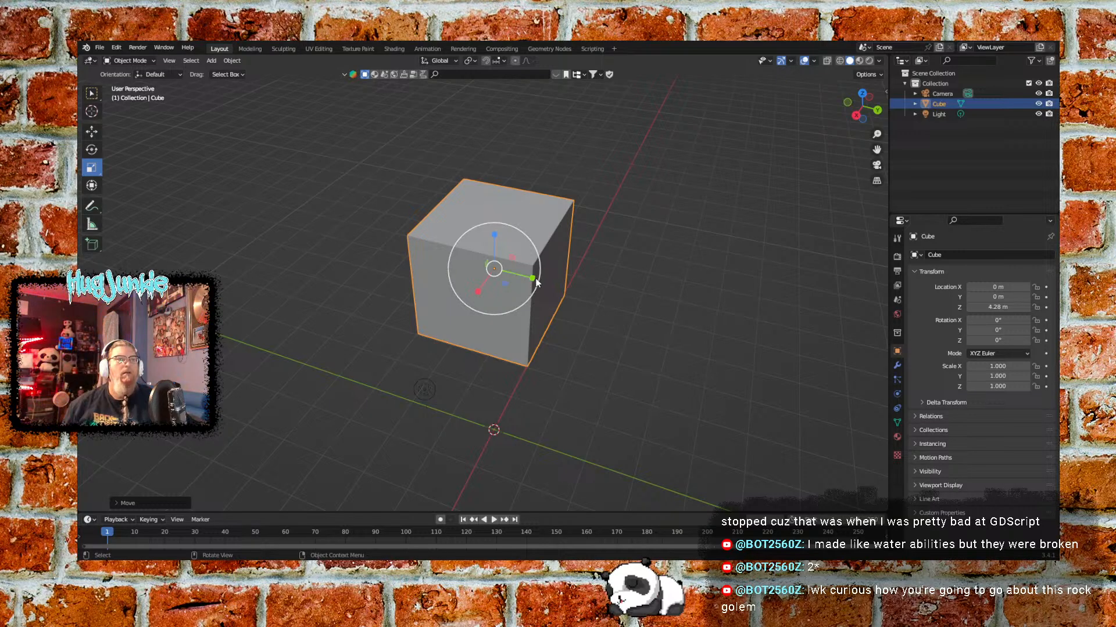
pyautogui.moveTo(535, 281); pyautogui.dragTo(477, 289)
pyautogui.click(1001, 364)
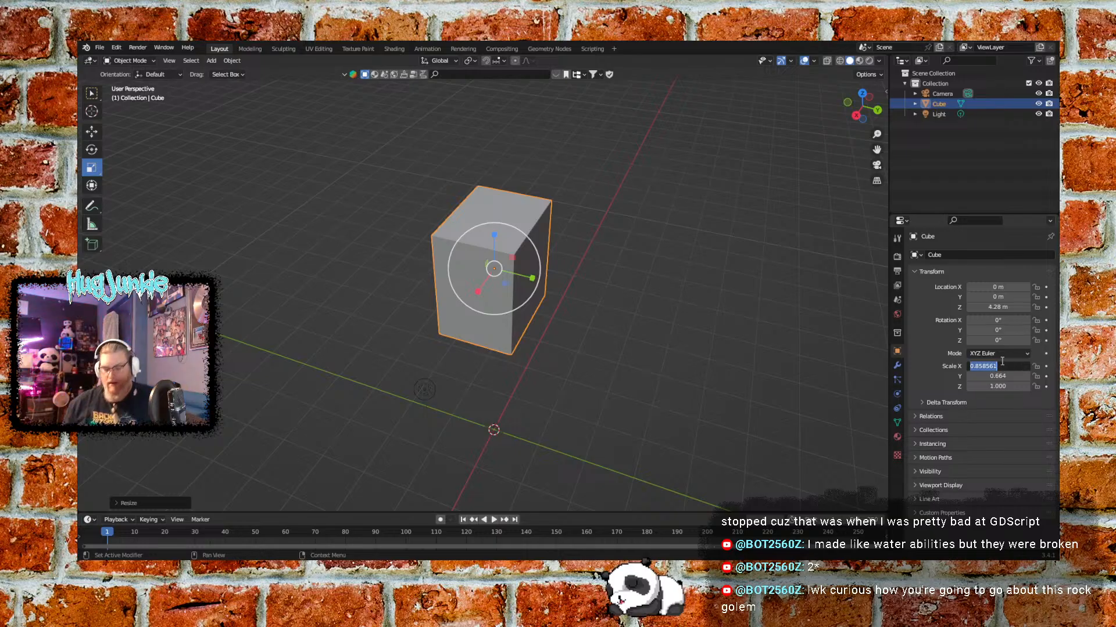
pyautogui.write('0.2')
pyautogui.press('Return')
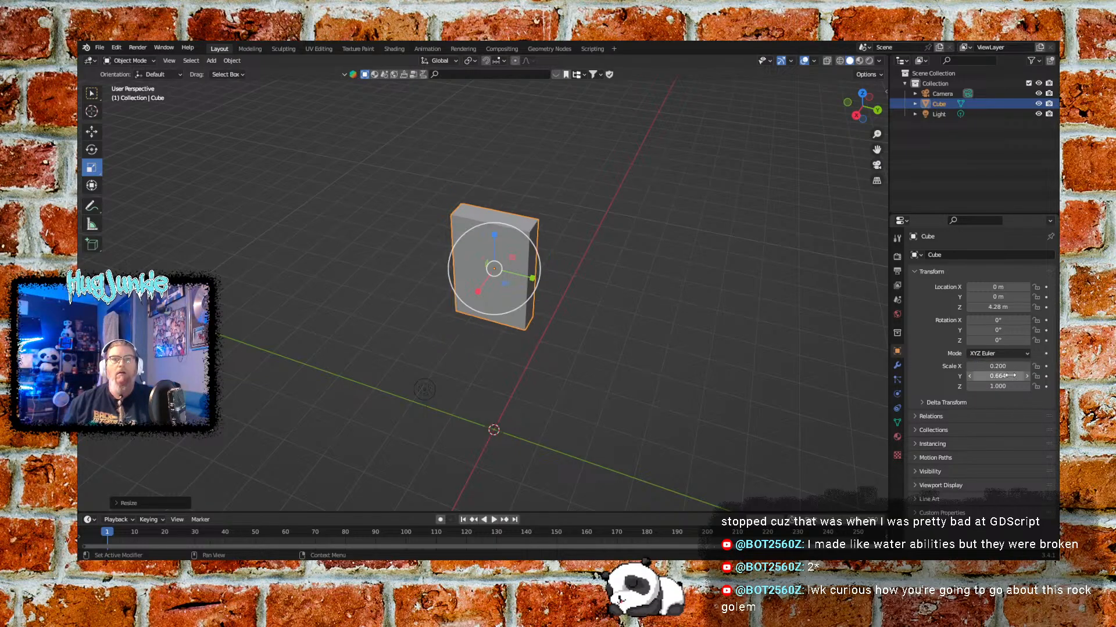
pyautogui.click(1011, 376)
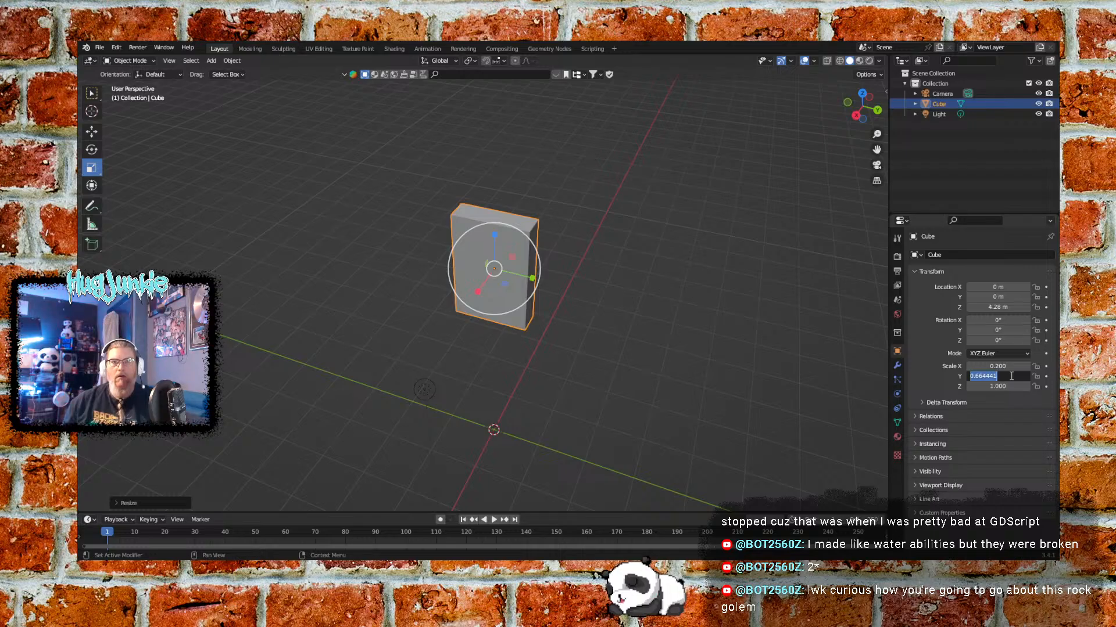
pyautogui.write('0.2')
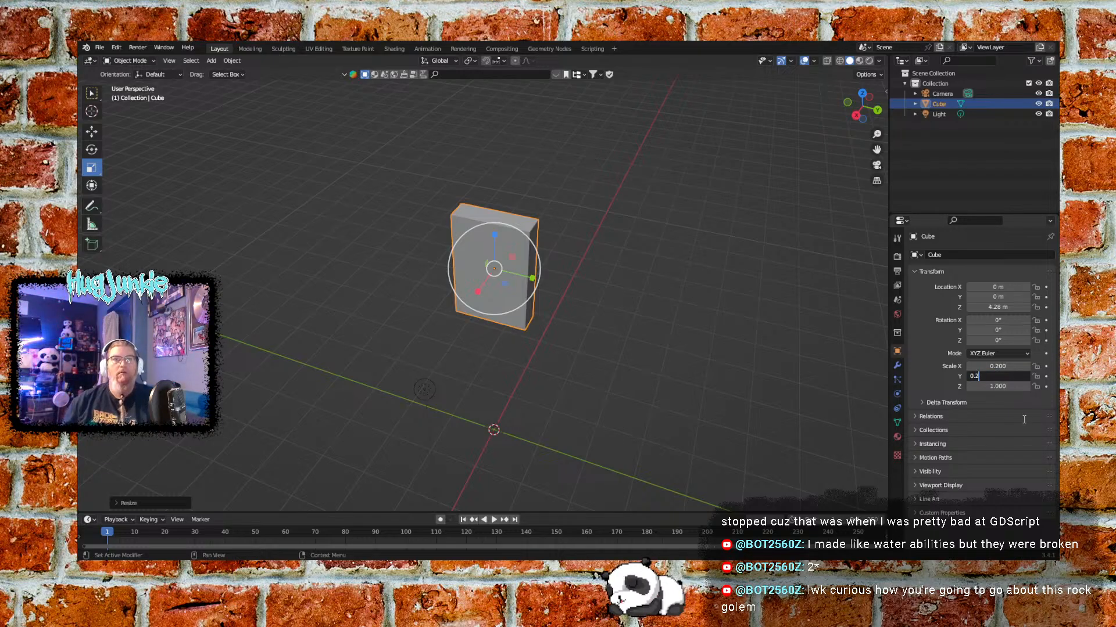
pyautogui.press('Return')
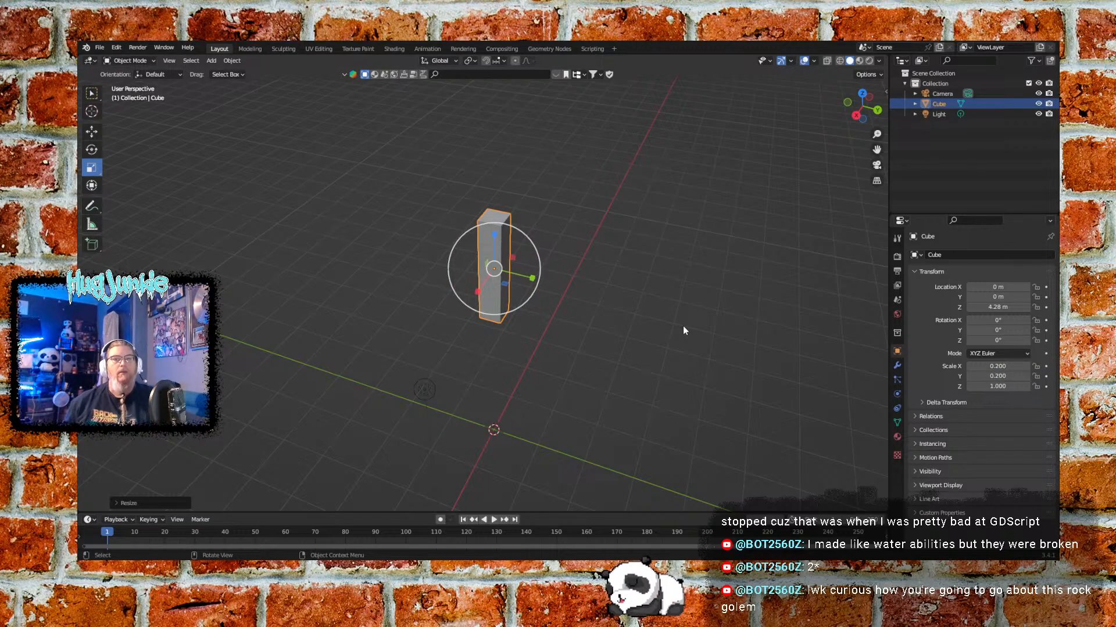
pyautogui.moveTo(597, 336); pyautogui.dragTo(586, 302, button='middle')
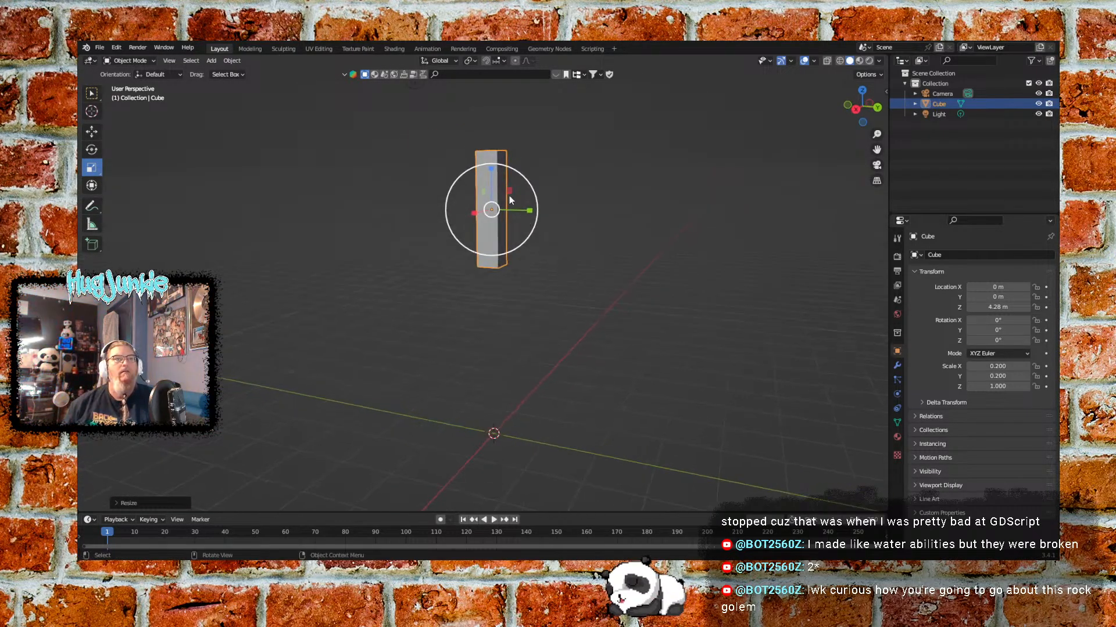
# Lower the pillar along the Z axis to the ground grid and set its Z location to 1 m
pyautogui.click(91, 133)
pyautogui.moveTo(493, 171); pyautogui.dragTo(503, 339)
pyautogui.moveTo(570, 372)
pyautogui.mouseDown(button='middle')
pyautogui.moveTo(577, 356)
pyautogui.moveTo(587, 387)
pyautogui.mouseUp(button='middle')
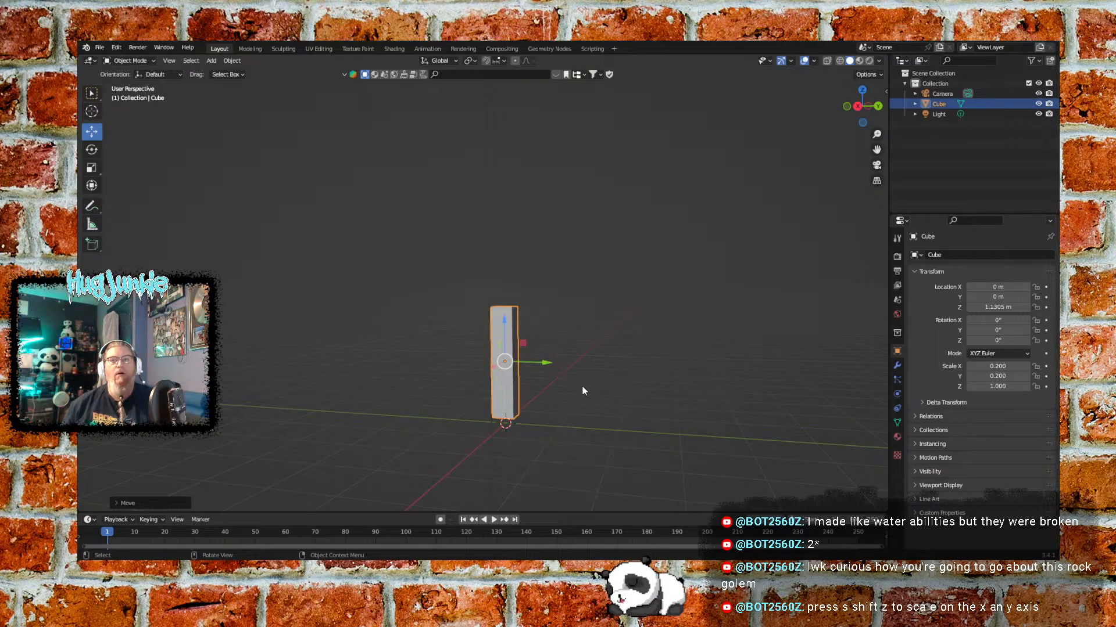
pyautogui.moveTo(580, 397); pyautogui.dragTo(628, 413, button='middle')
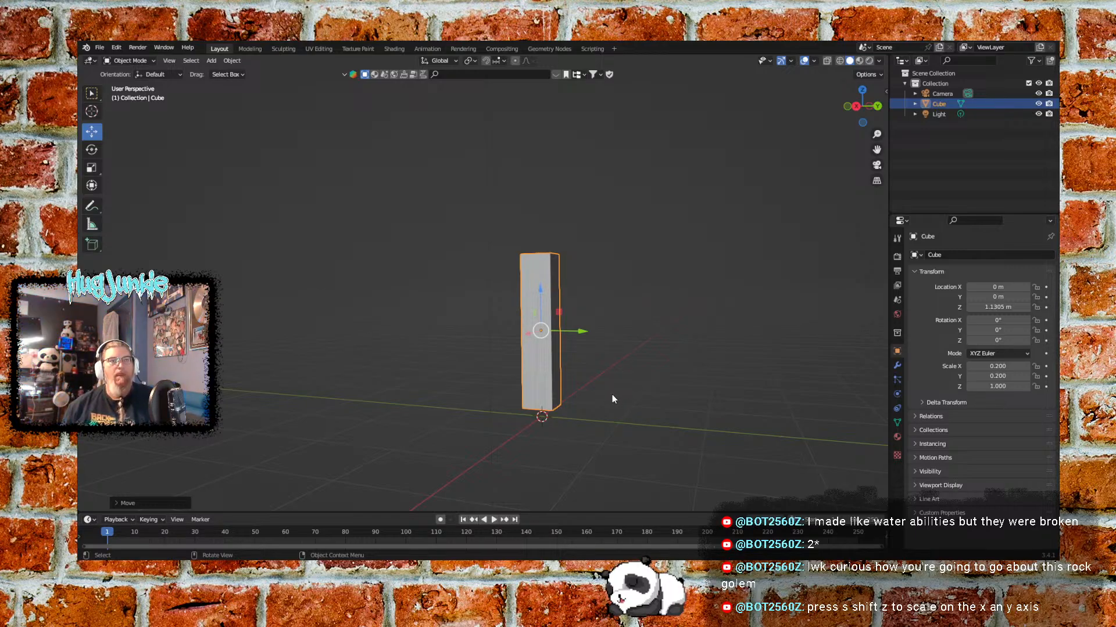
pyautogui.click(1014, 307)
pyautogui.write('1')
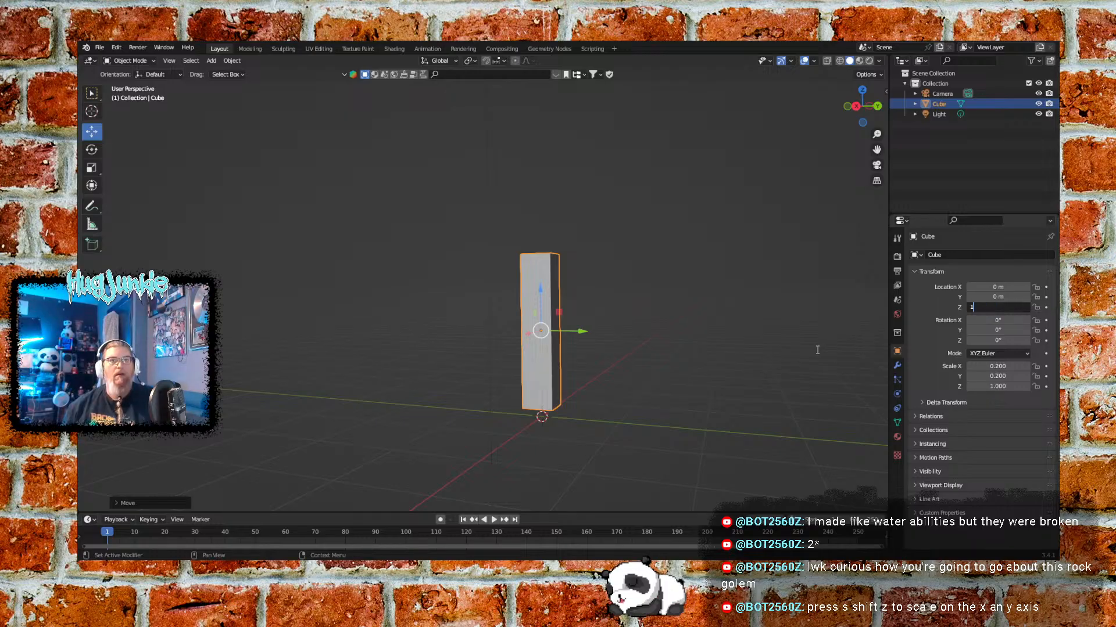
pyautogui.press('Return')
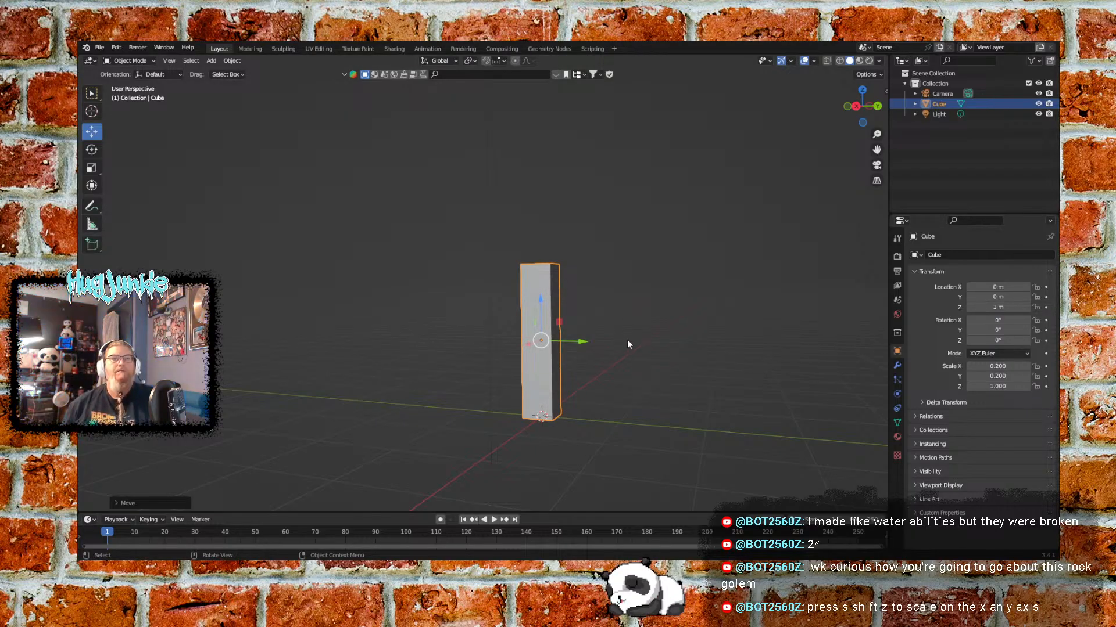
# Raise the pillar above the grid by setting its Z location to 3 m
pyautogui.click(1015, 310)
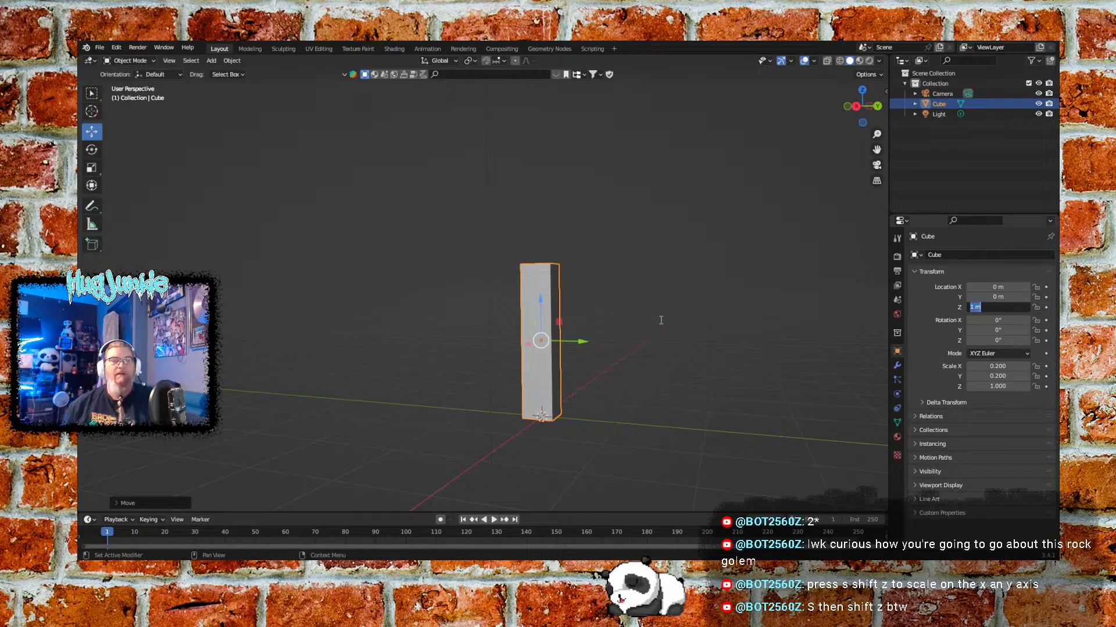
pyautogui.click(782, 351)
pyautogui.moveTo(768, 289)
pyautogui.mouseDown(button='middle')
pyautogui.moveTo(745, 304)
pyautogui.moveTo(780, 288)
pyautogui.mouseUp(button='middle')
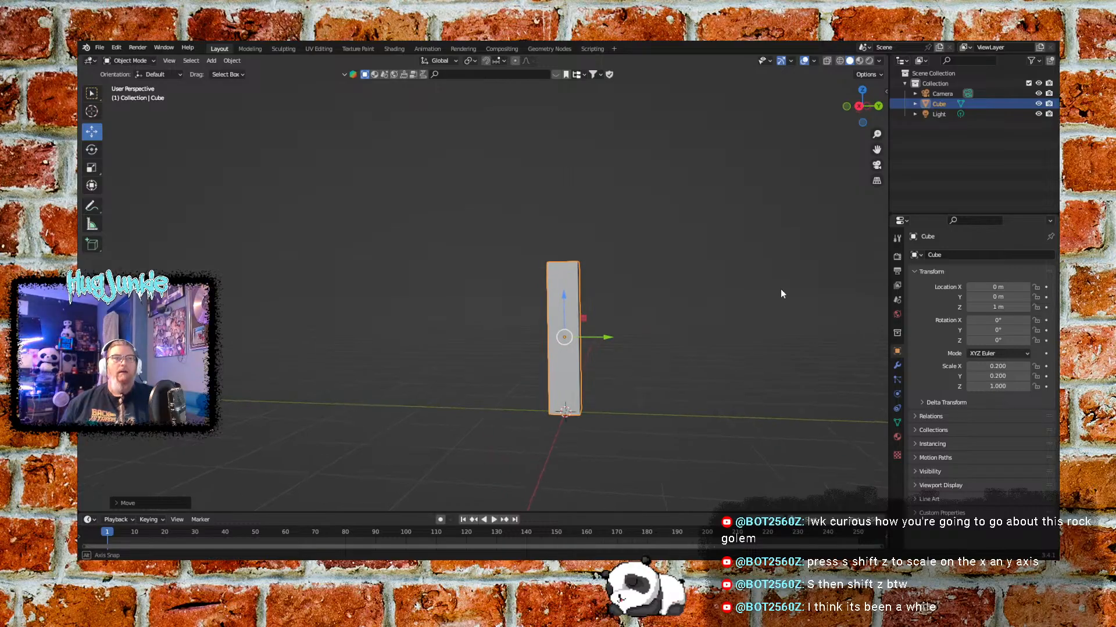
pyautogui.scroll(-1, 714, 300)
pyautogui.scroll(1, 668, 281)
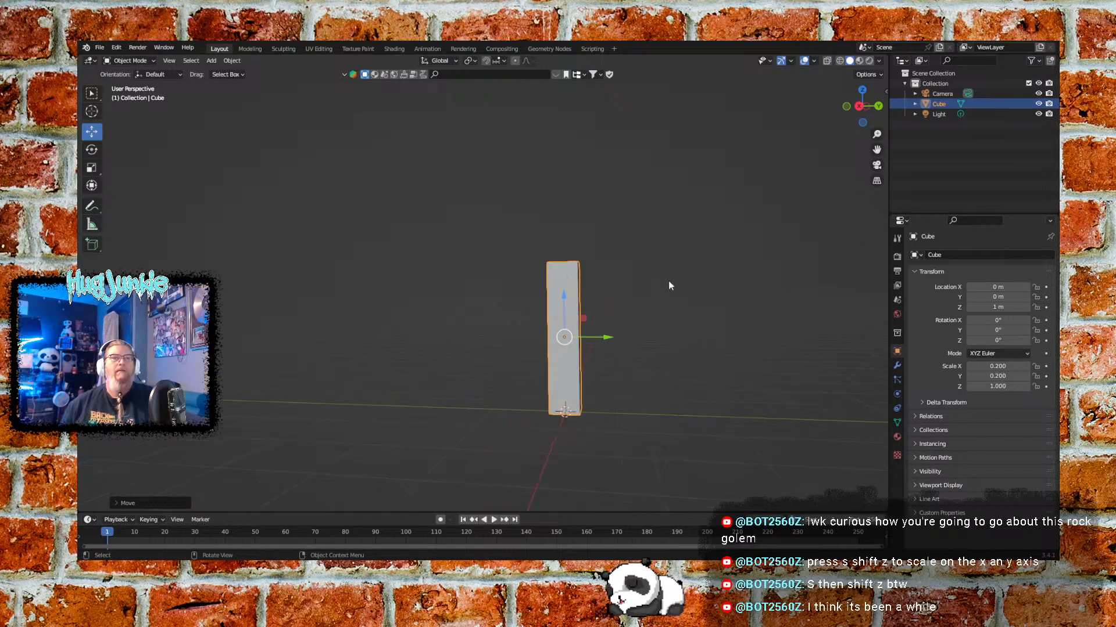
pyautogui.scroll(-1, 677, 284)
pyautogui.moveTo(678, 285); pyautogui.dragTo(618, 260, button='middle')
pyautogui.scroll(-1, 638, 254)
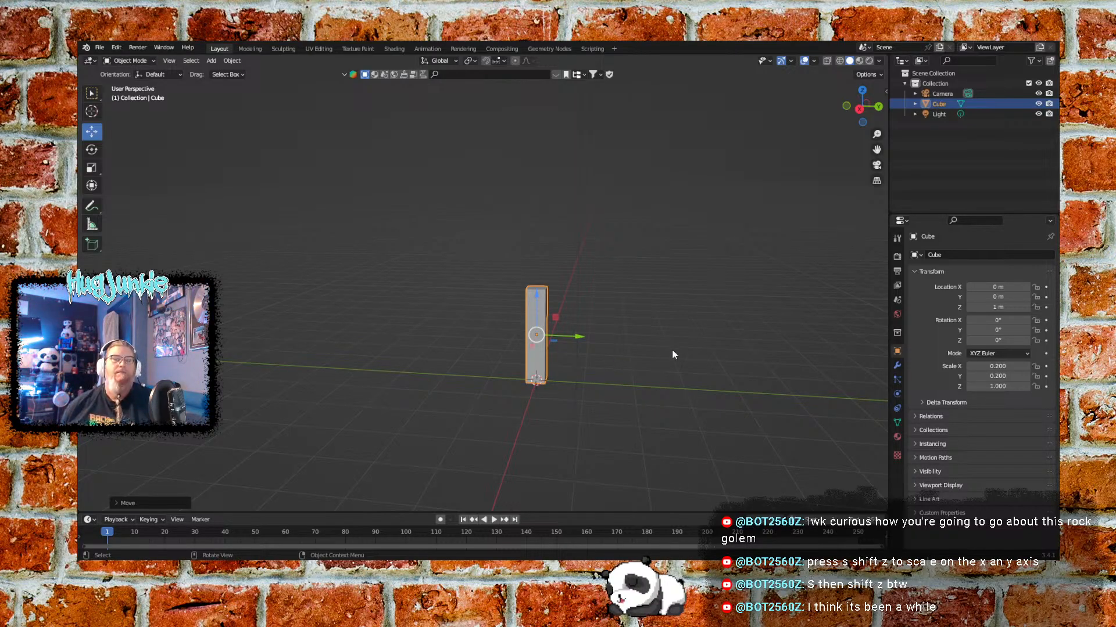
pyautogui.moveTo(667, 317); pyautogui.dragTo(637, 313, button='middle')
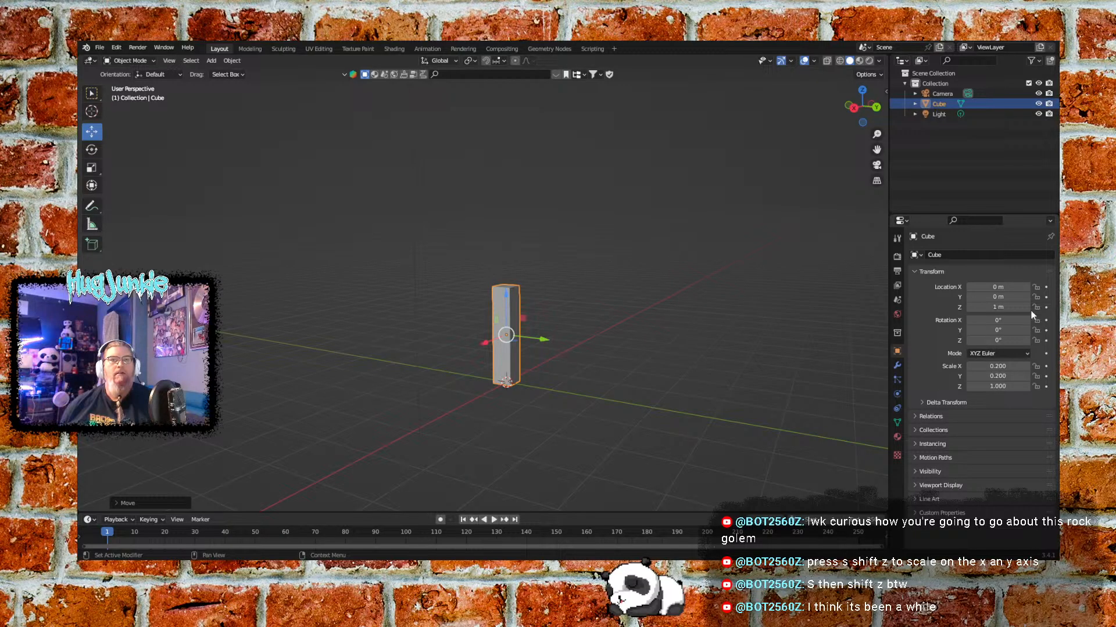
pyautogui.click(1013, 307)
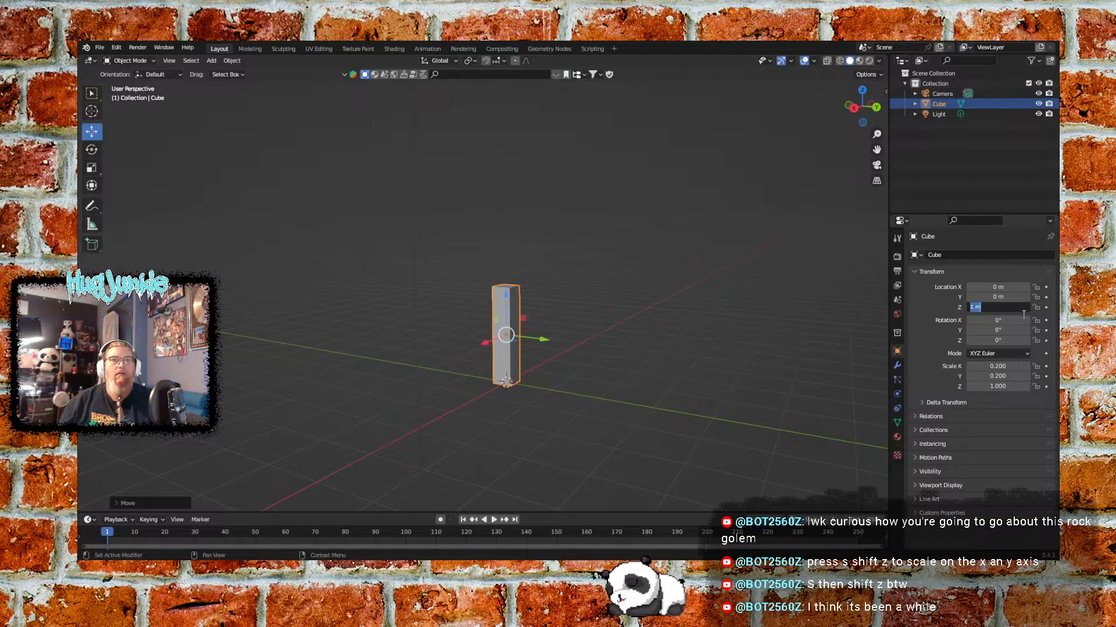
pyautogui.write('3')
pyautogui.press('Return')
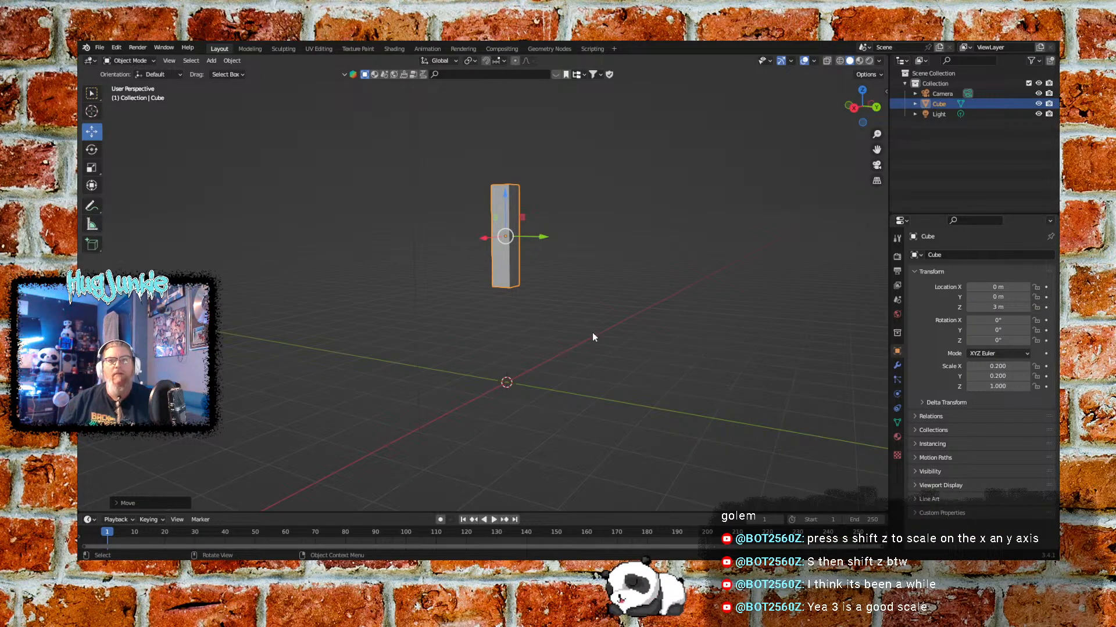
# Look at the scene in the right orthographic view and set the pillar's Z location to 2.5 m
pyautogui.moveTo(539, 326); pyautogui.dragTo(605, 304, button='middle')
pyautogui.click(604, 323)
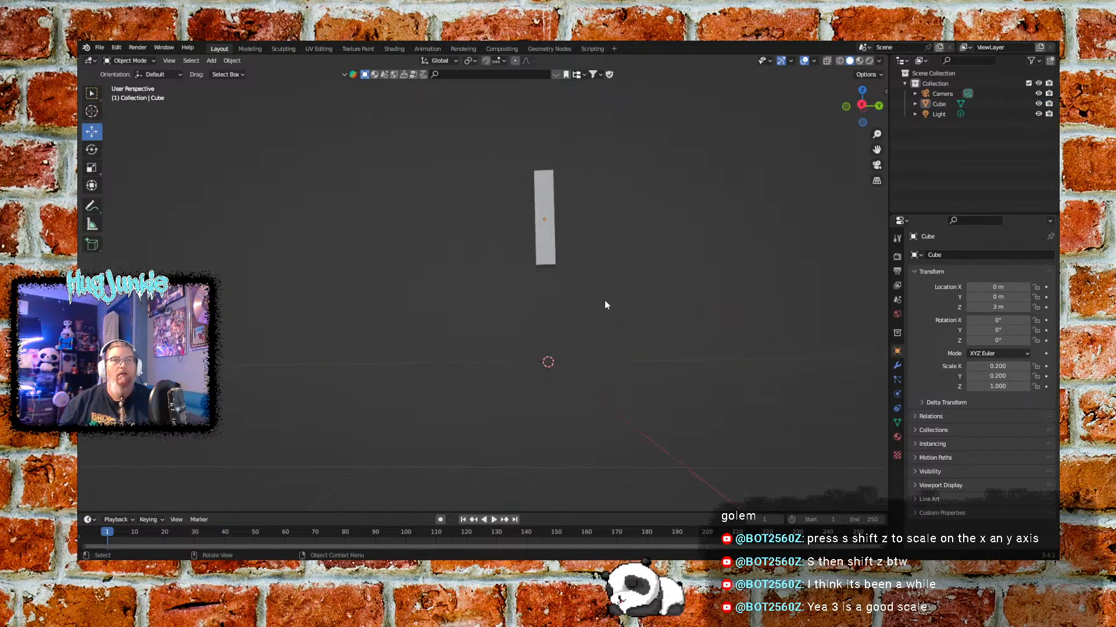
pyautogui.click(859, 107)
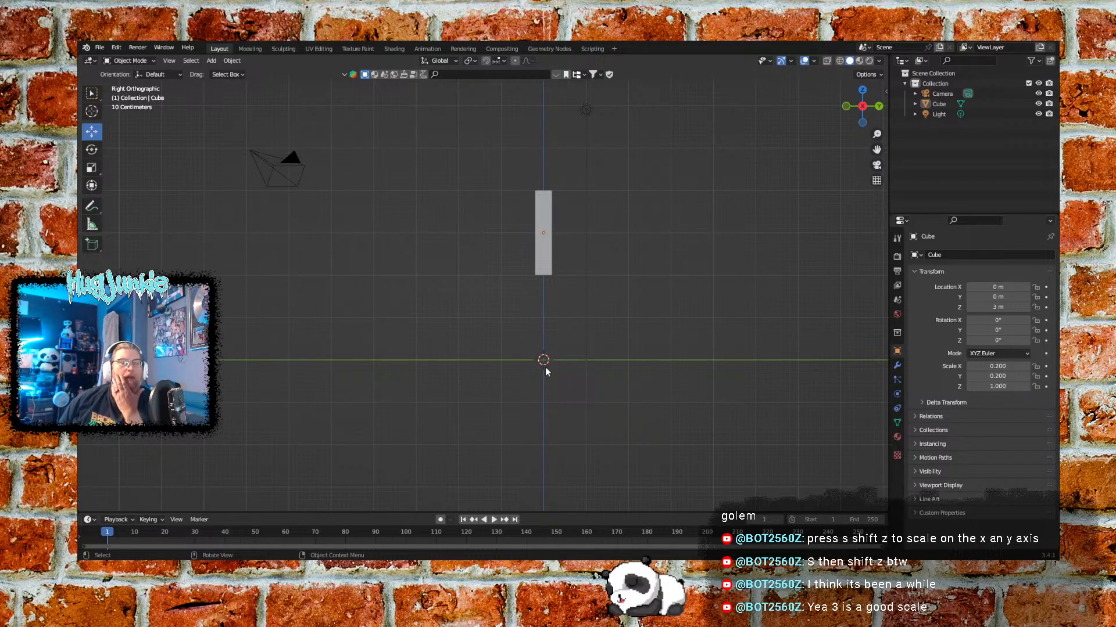
pyautogui.click(544, 235)
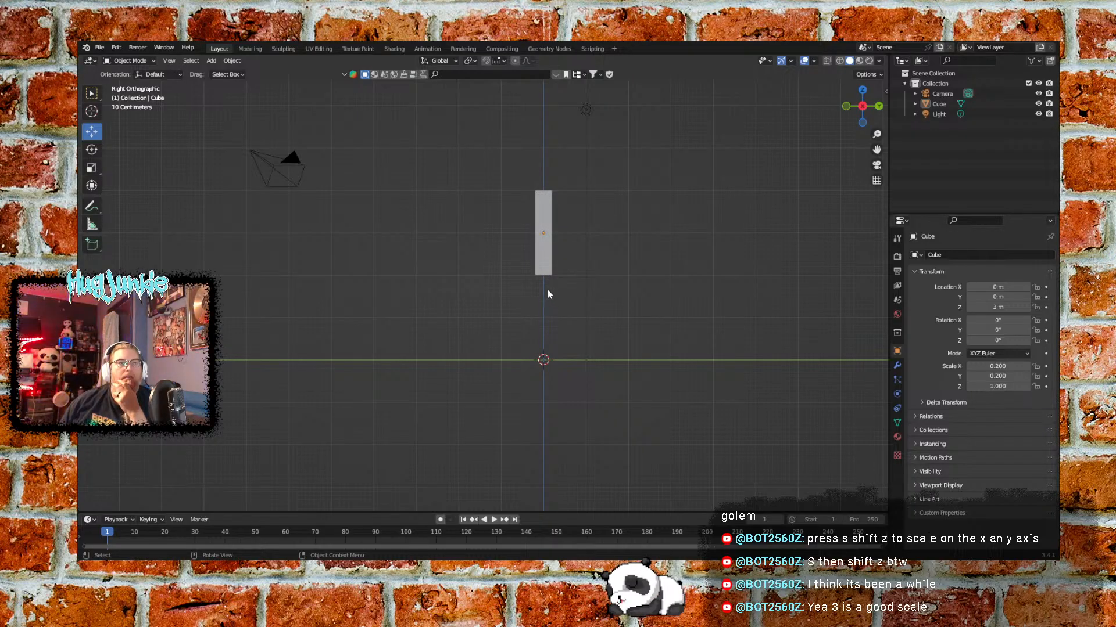
pyautogui.click(549, 219)
pyautogui.click(1021, 308)
pyautogui.write('2.5')
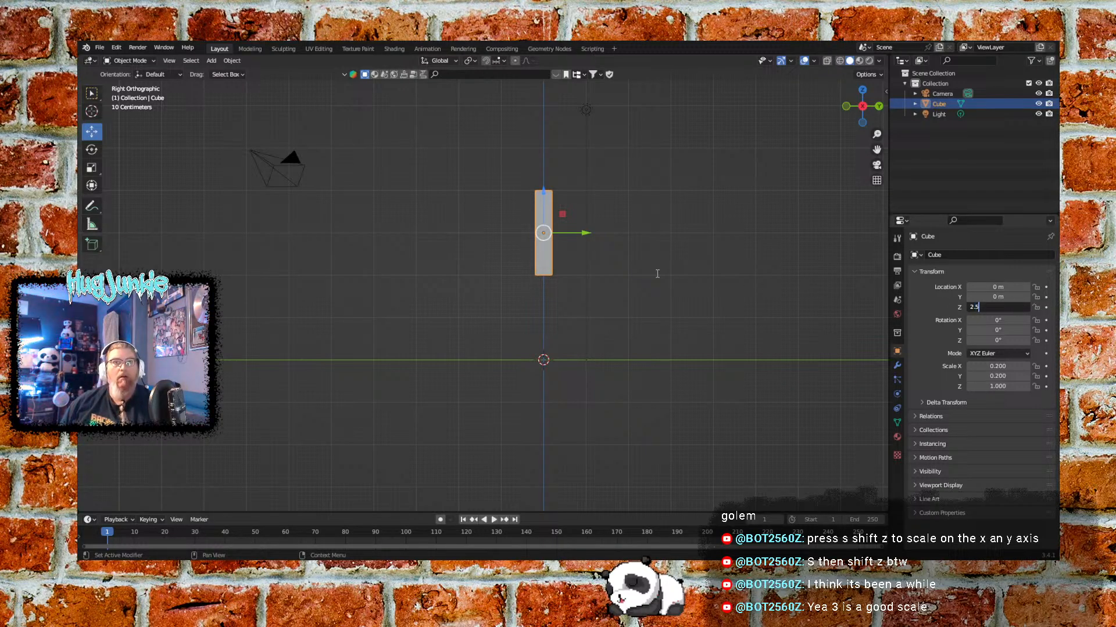
pyautogui.press('Return')
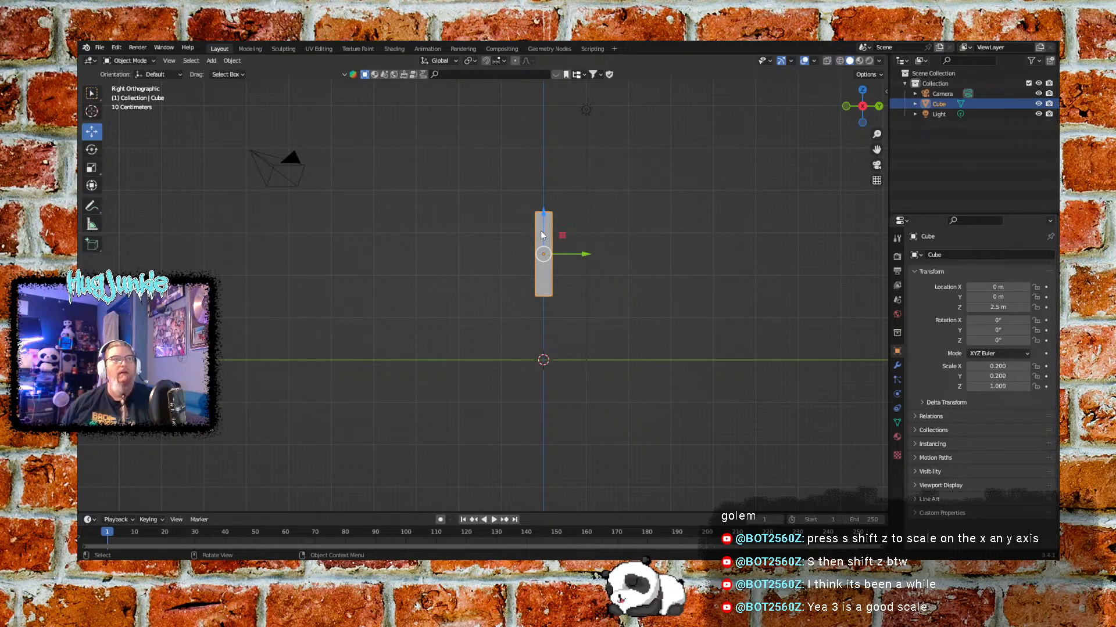
# Paste two copies of the pillar as legs, standing on the ground line on either side below the centre pillar
pyautogui.hotkey('ctrl', 'c')
pyautogui.hotkey('ctrl', 'v')
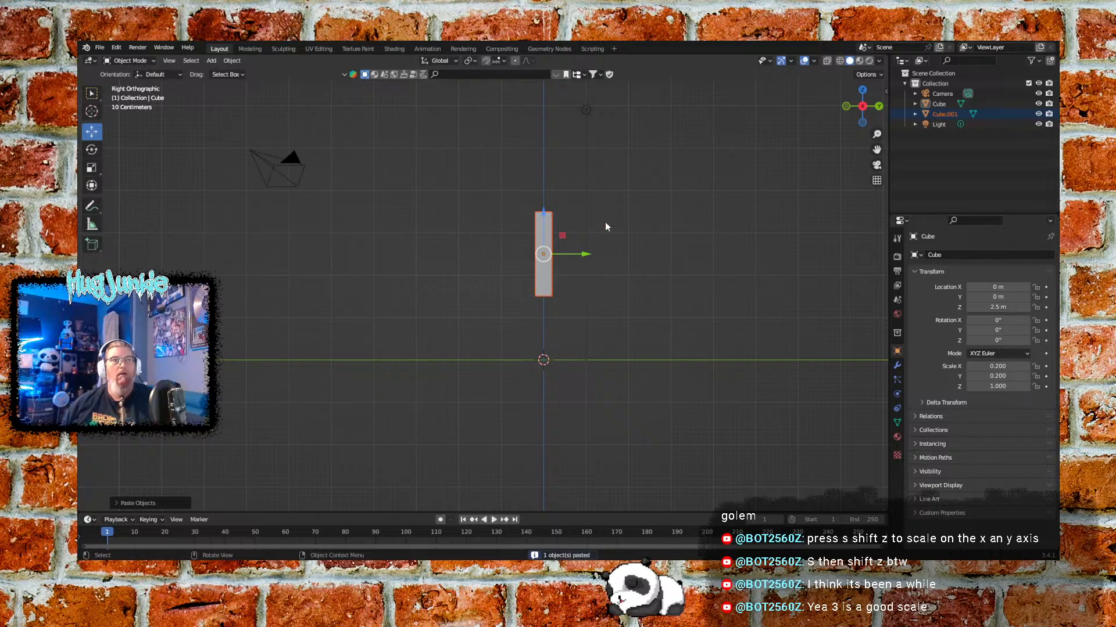
pyautogui.moveTo(586, 255); pyautogui.dragTo(624, 256)
pyautogui.moveTo(582, 212); pyautogui.dragTo(584, 279)
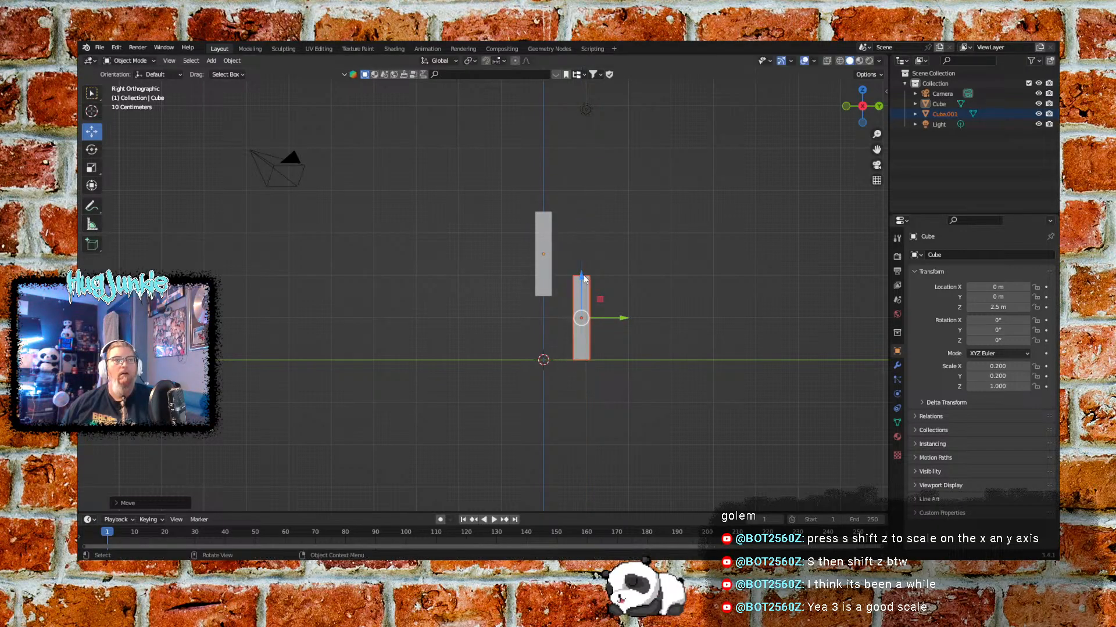
pyautogui.moveTo(624, 318); pyautogui.dragTo(604, 314)
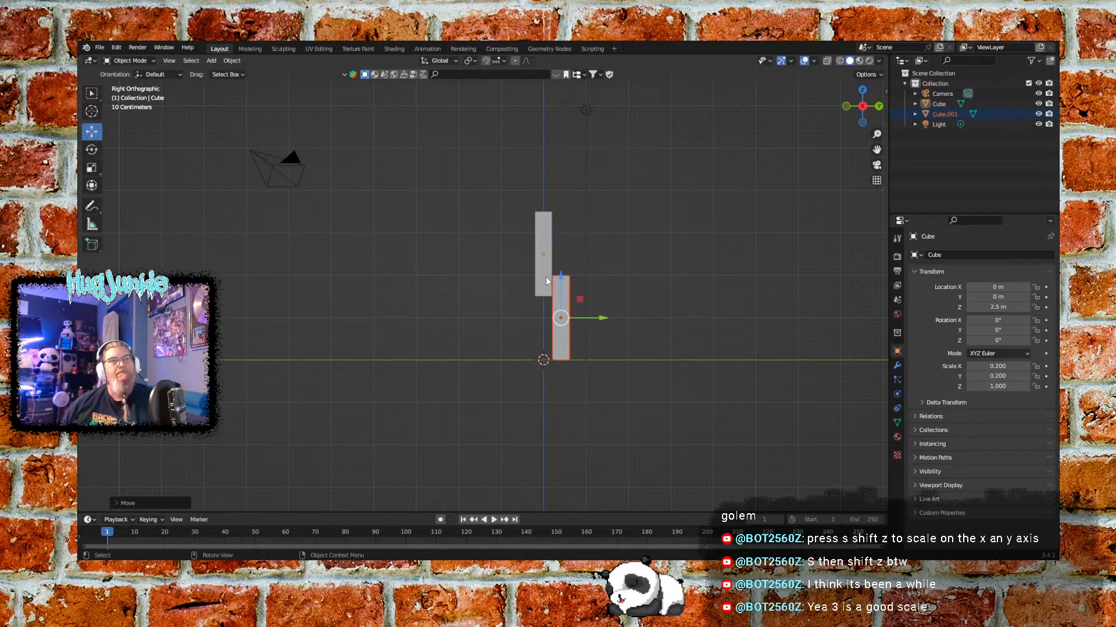
pyautogui.hotkey('ctrl', 'v')
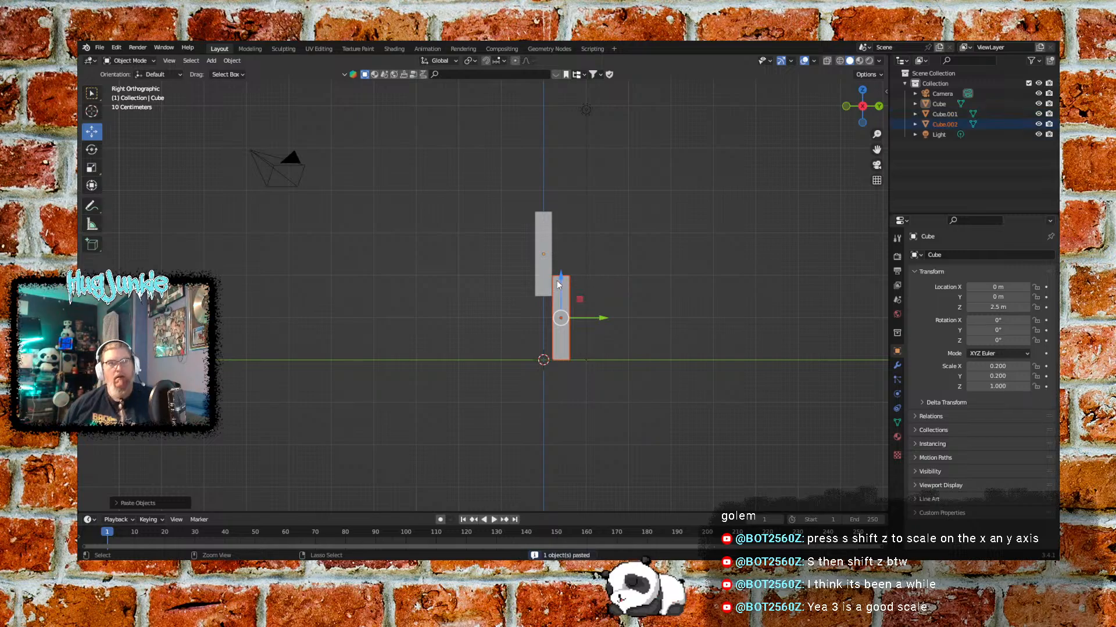
pyautogui.moveTo(605, 318); pyautogui.dragTo(568, 320)
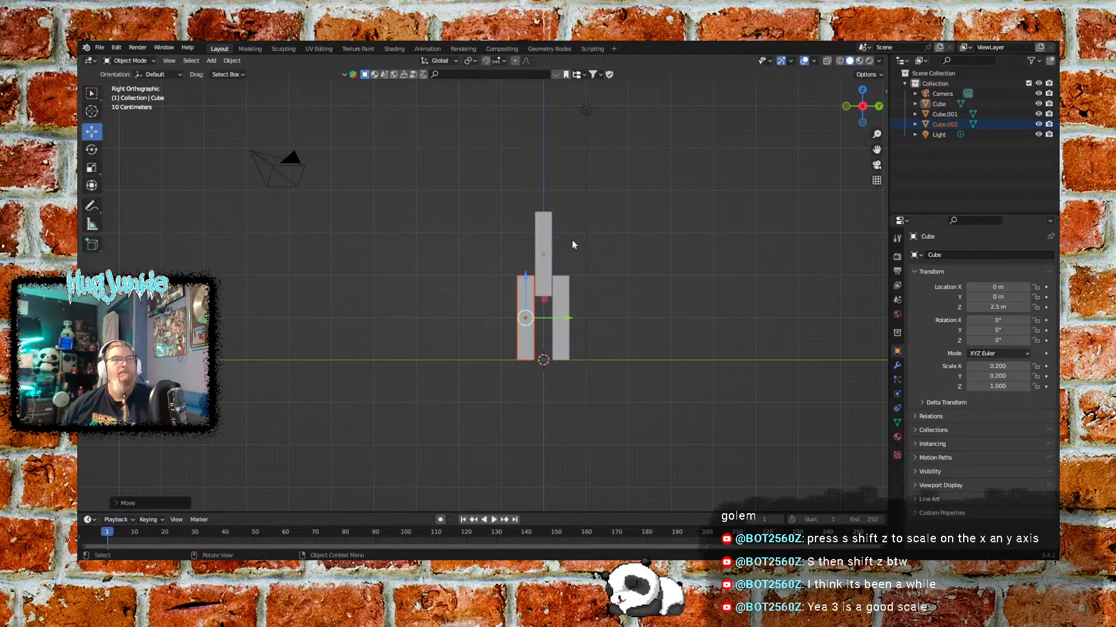
# Paste another pillar as an arm beside the torso at about Y -0.63 m, and set its Z location to 2.5 m
pyautogui.hotkey('ctrl', 'v')
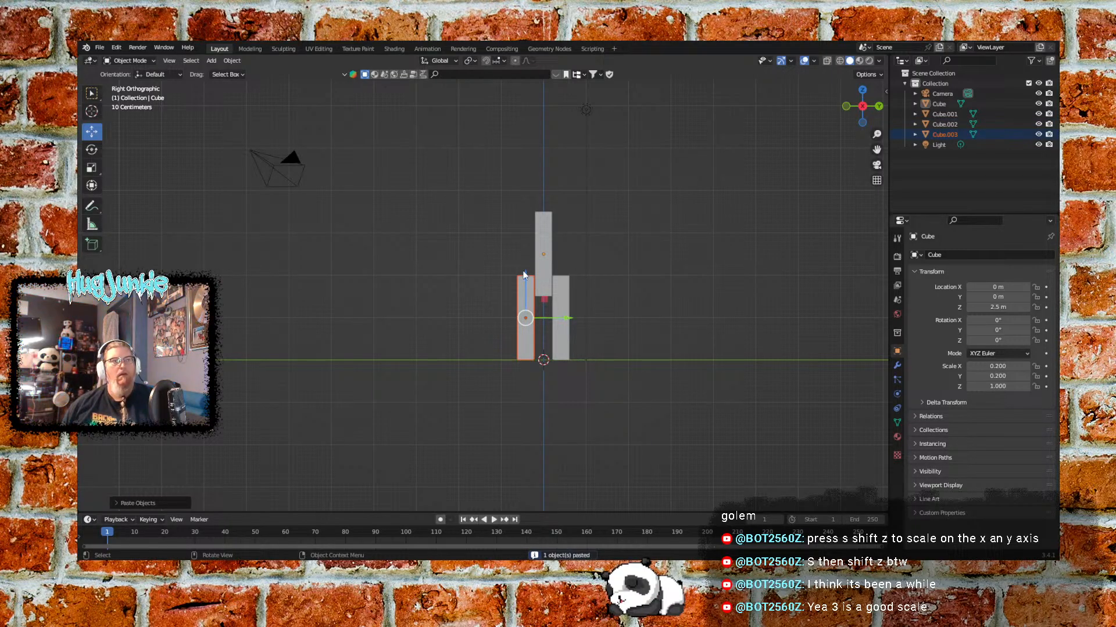
pyautogui.moveTo(525, 277); pyautogui.dragTo(525, 219)
pyautogui.moveTo(568, 255); pyautogui.dragTo(558, 255)
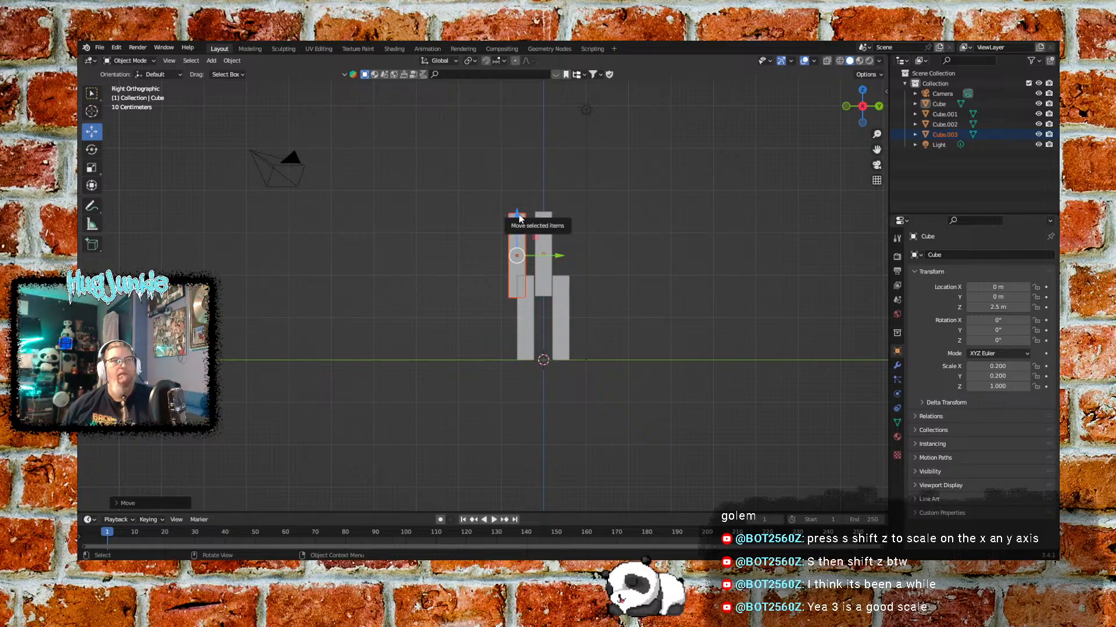
pyautogui.click(520, 218)
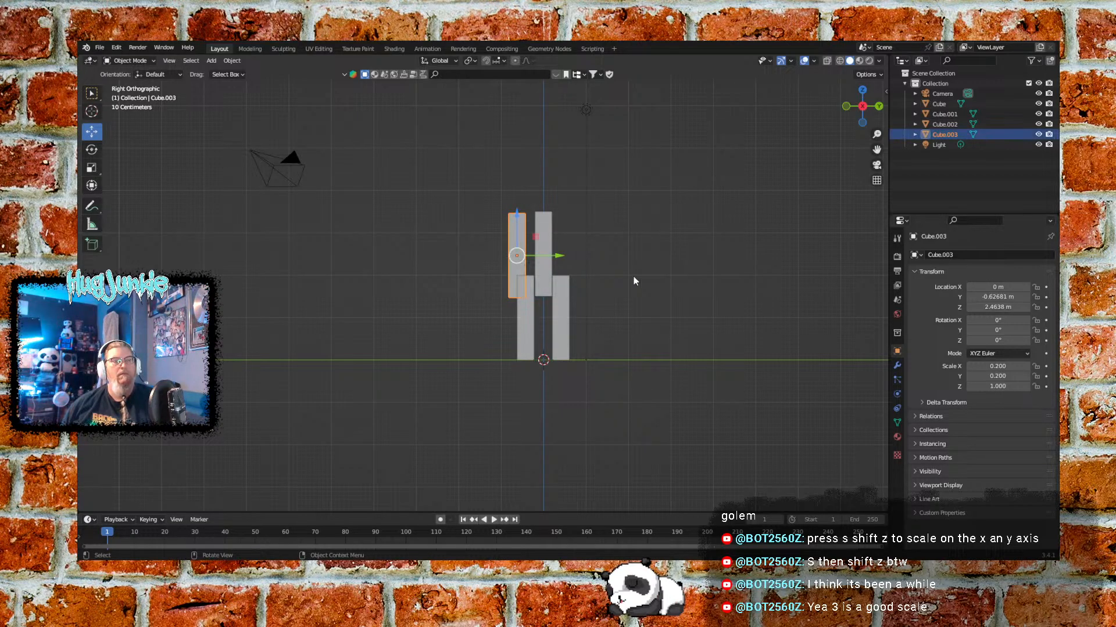
pyautogui.click(1010, 309)
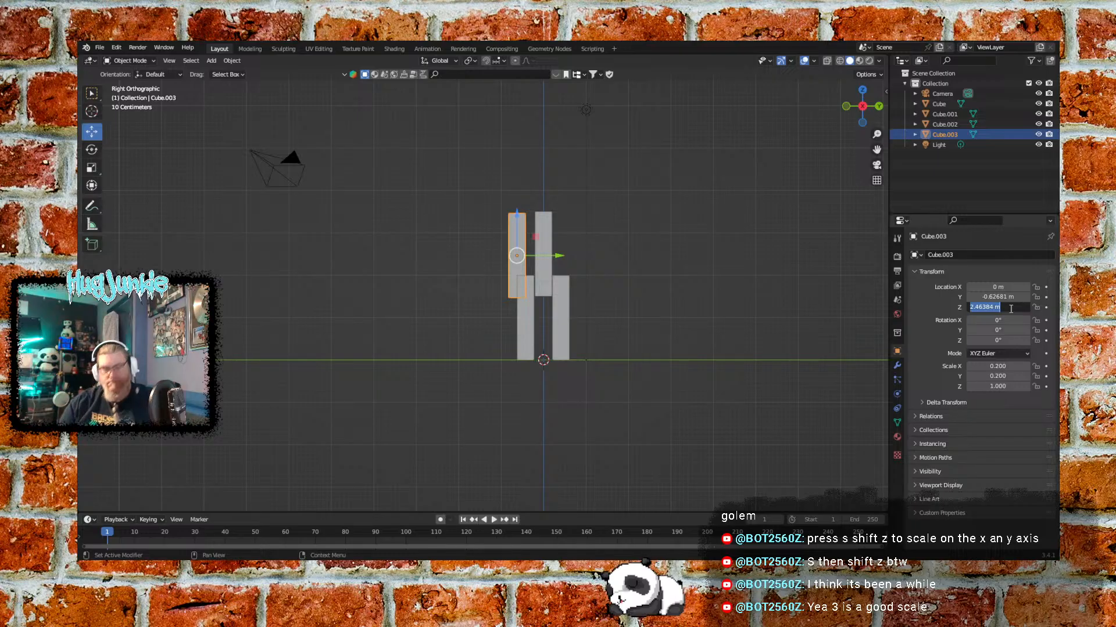
pyautogui.write('2.5')
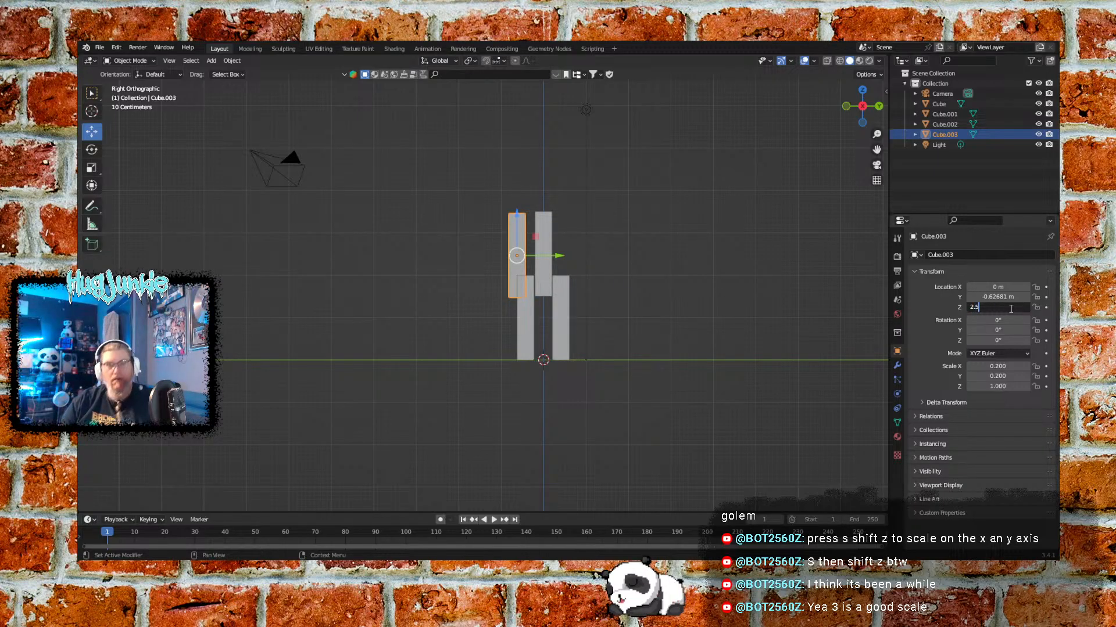
pyautogui.press('Return')
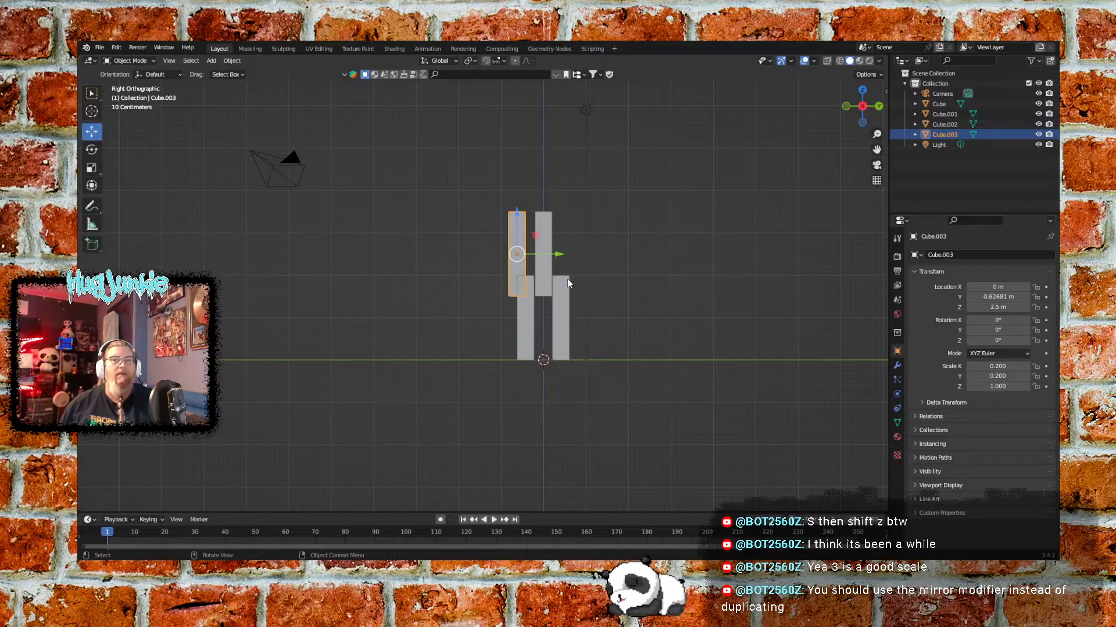
# Duplicate the arm pillar and move the copy along Y to the matching position on the opposite side of the torso
pyautogui.hotkey('ctrl', 'c')
pyautogui.hotkey('ctrl', 'v')
pyautogui.moveTo(555, 255); pyautogui.dragTo(614, 256)
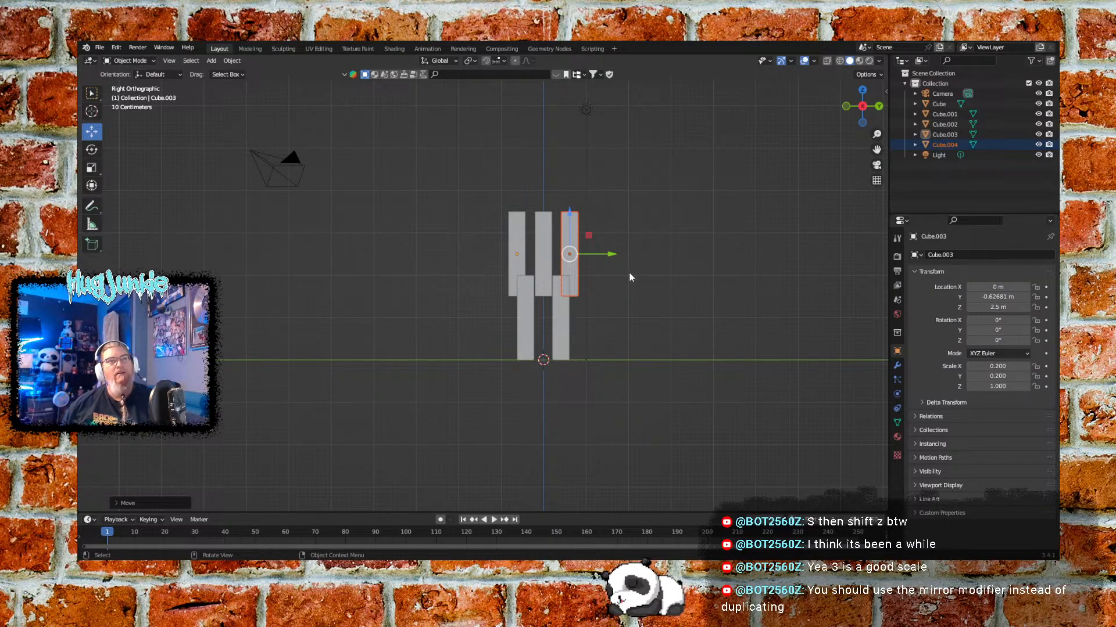
# Examine where the leg pillars overlap the arm pillars from several angles, and select the centre torso pillar
pyautogui.moveTo(681, 267)
pyautogui.mouseDown(button='middle')
pyautogui.moveTo(600, 289)
pyautogui.moveTo(595, 314)
pyautogui.moveTo(686, 294)
pyautogui.moveTo(667, 276)
pyautogui.mouseUp(button='middle')
pyautogui.scroll(6, 581, 318)
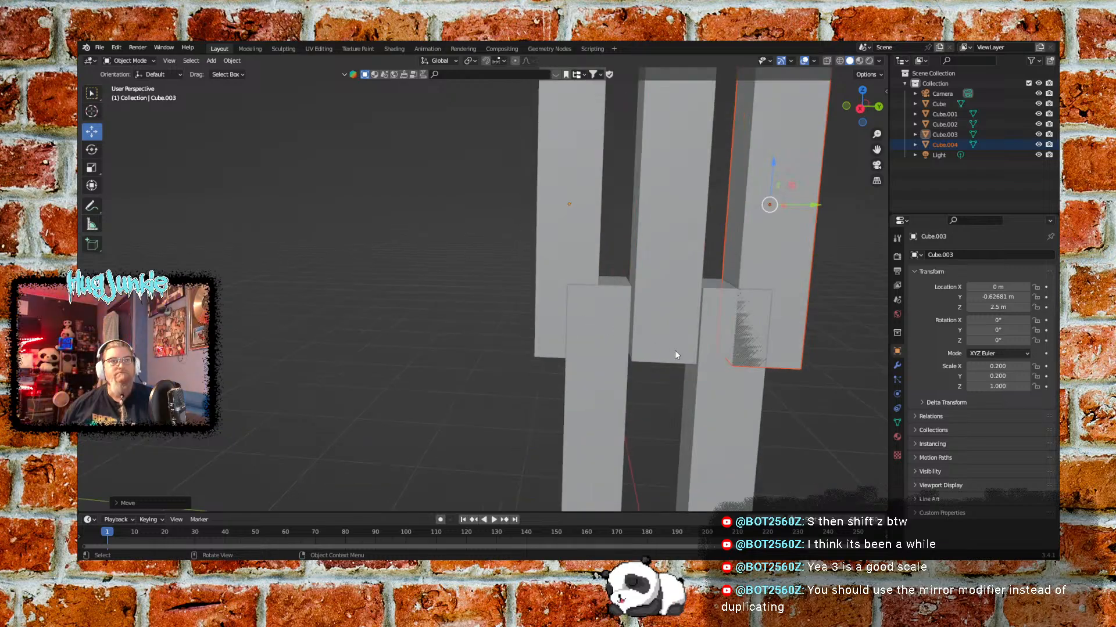
pyautogui.moveTo(687, 358); pyautogui.dragTo(723, 370, button='middle')
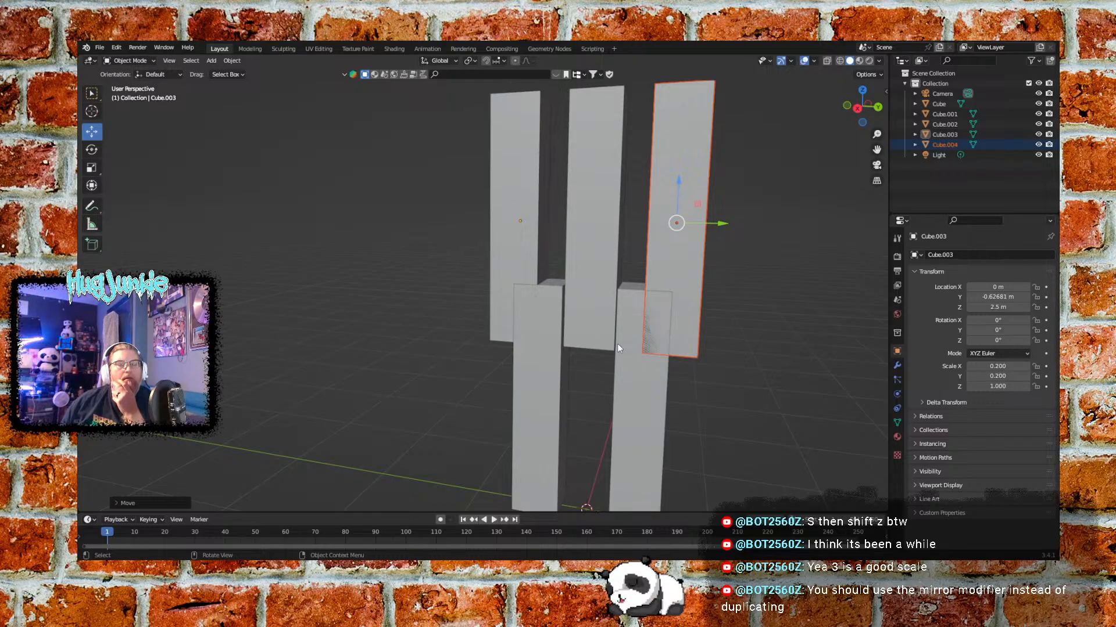
pyautogui.click(595, 322)
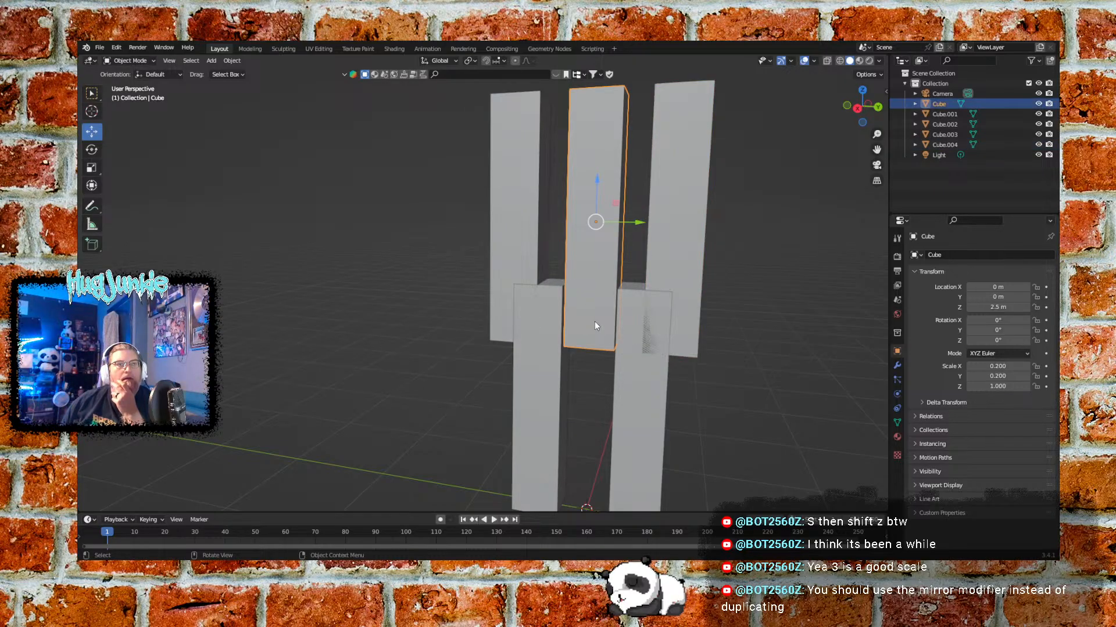
pyautogui.moveTo(744, 371)
pyautogui.mouseDown(button='middle')
pyautogui.moveTo(740, 358)
pyautogui.moveTo(743, 369)
pyautogui.moveTo(753, 361)
pyautogui.moveTo(733, 361)
pyautogui.mouseUp(button='middle')
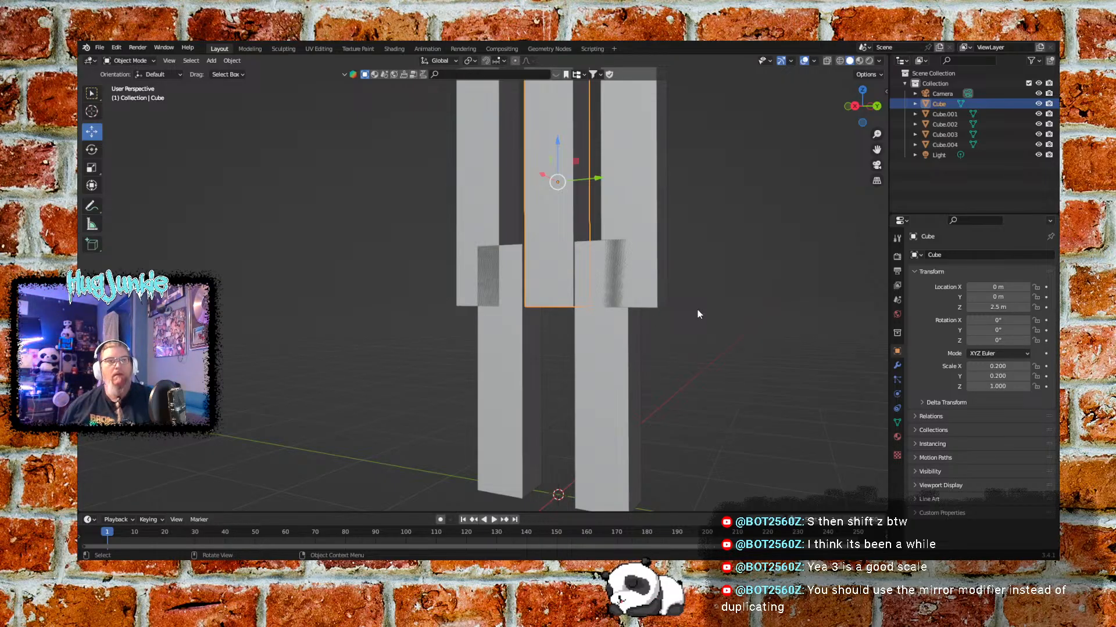
pyautogui.scroll(4, 559, 355)
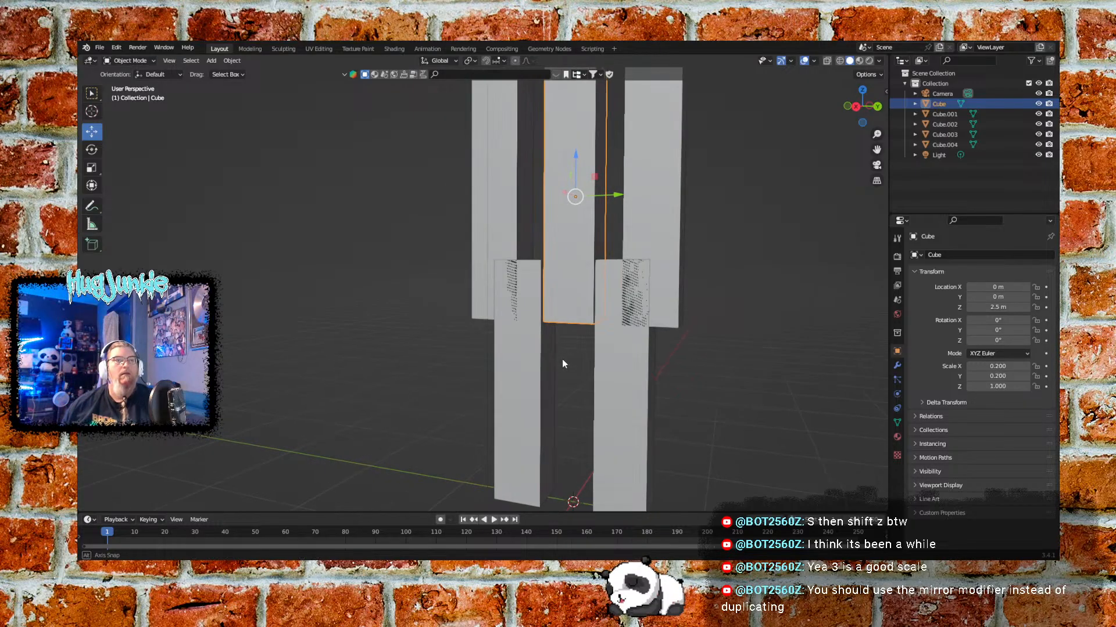
pyautogui.moveTo(610, 353); pyautogui.dragTo(633, 292, button='middle')
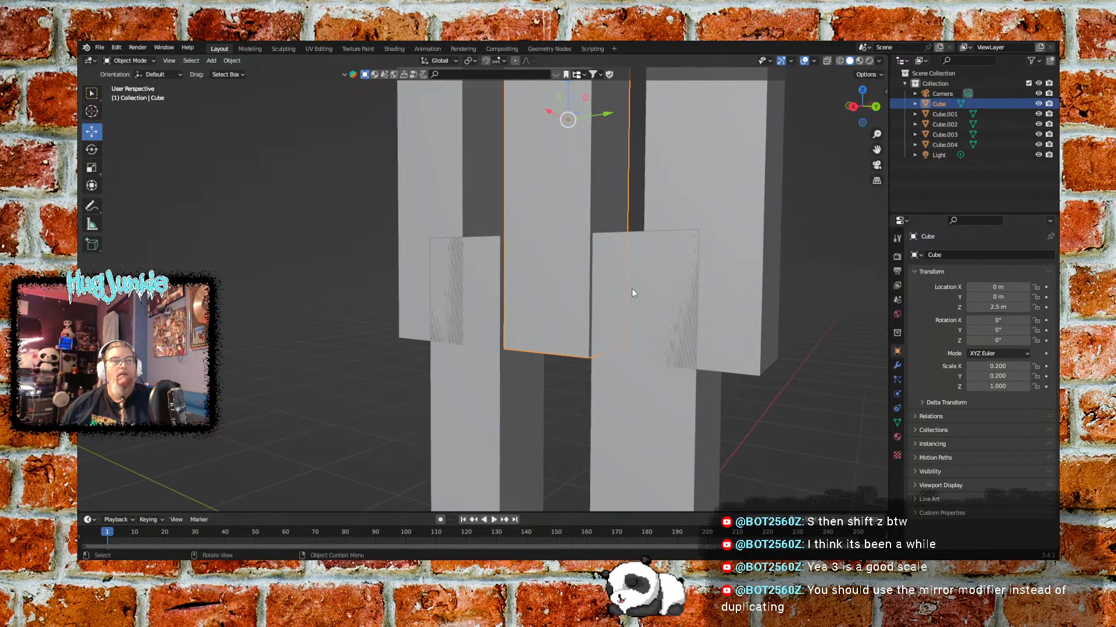
pyautogui.rightClick(567, 203)
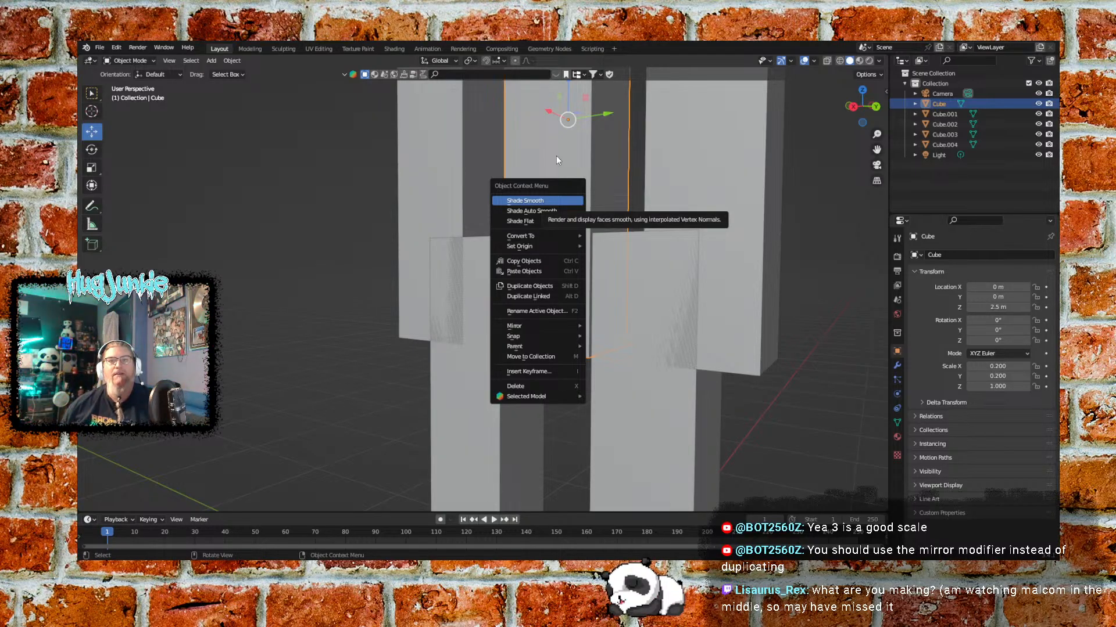
pyautogui.press('Escape')
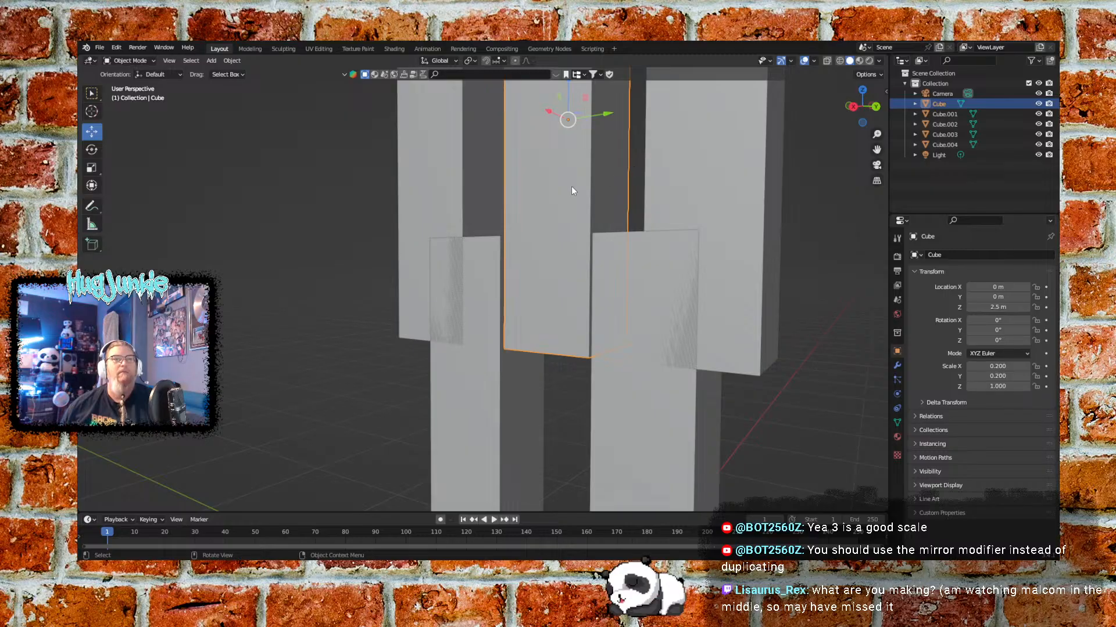
pyautogui.click(832, 261)
pyautogui.click(565, 256)
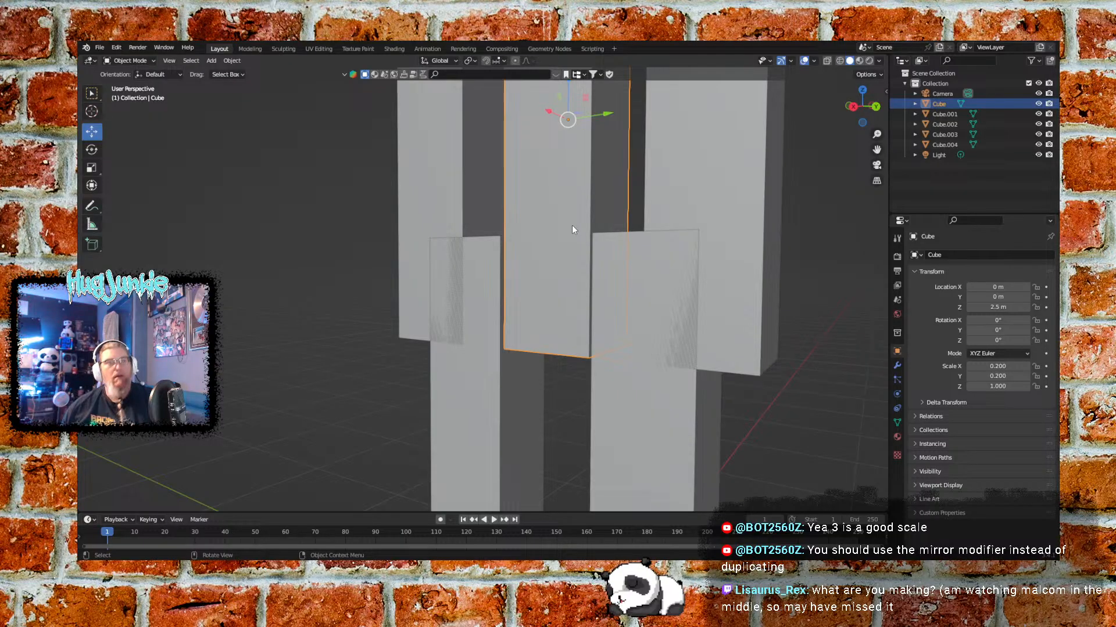
pyautogui.press('s')
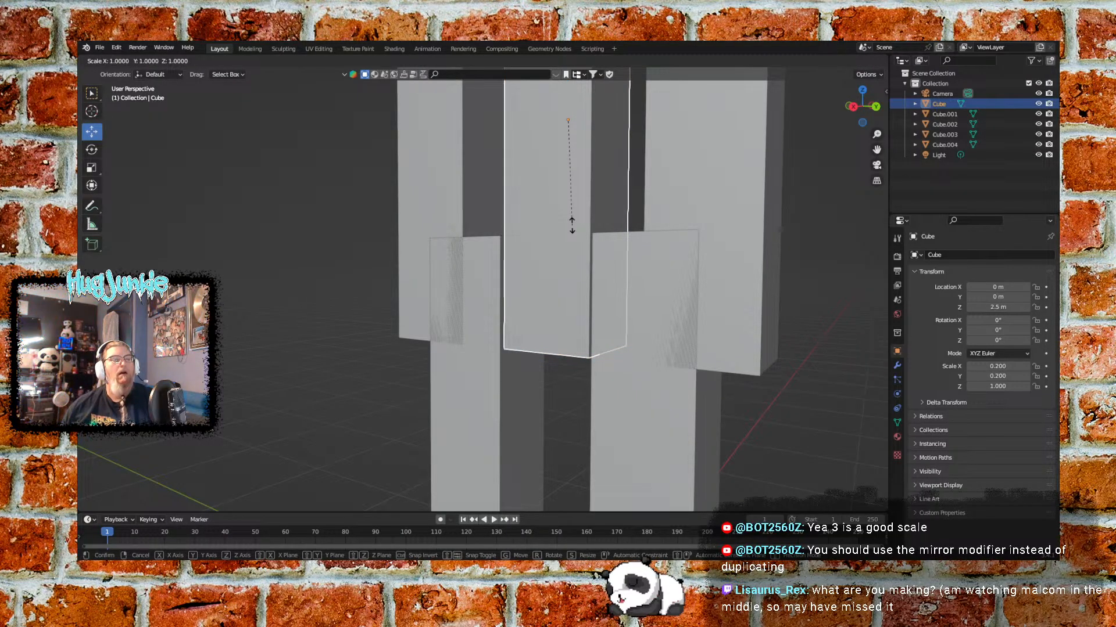
pyautogui.press('Escape')
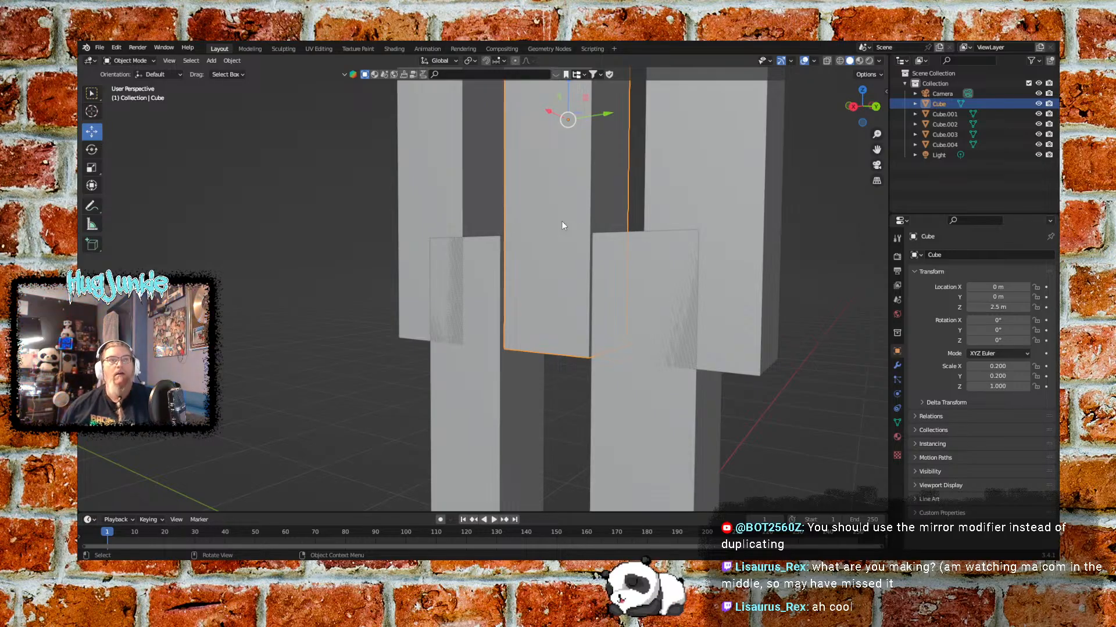
pyautogui.rightClick(561, 226)
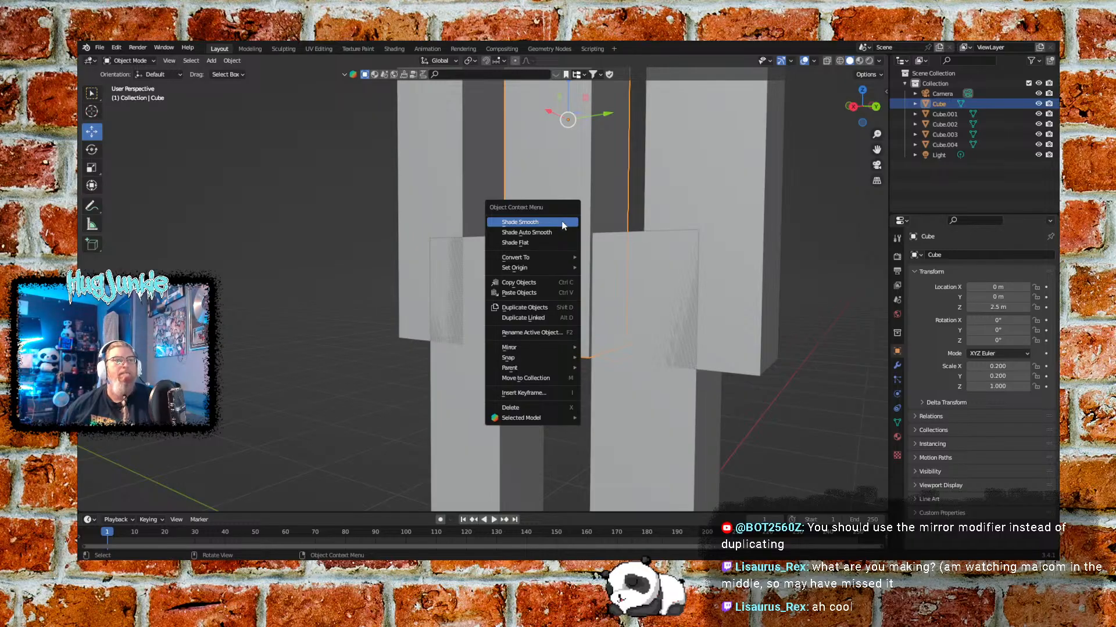
pyautogui.click(562, 223)
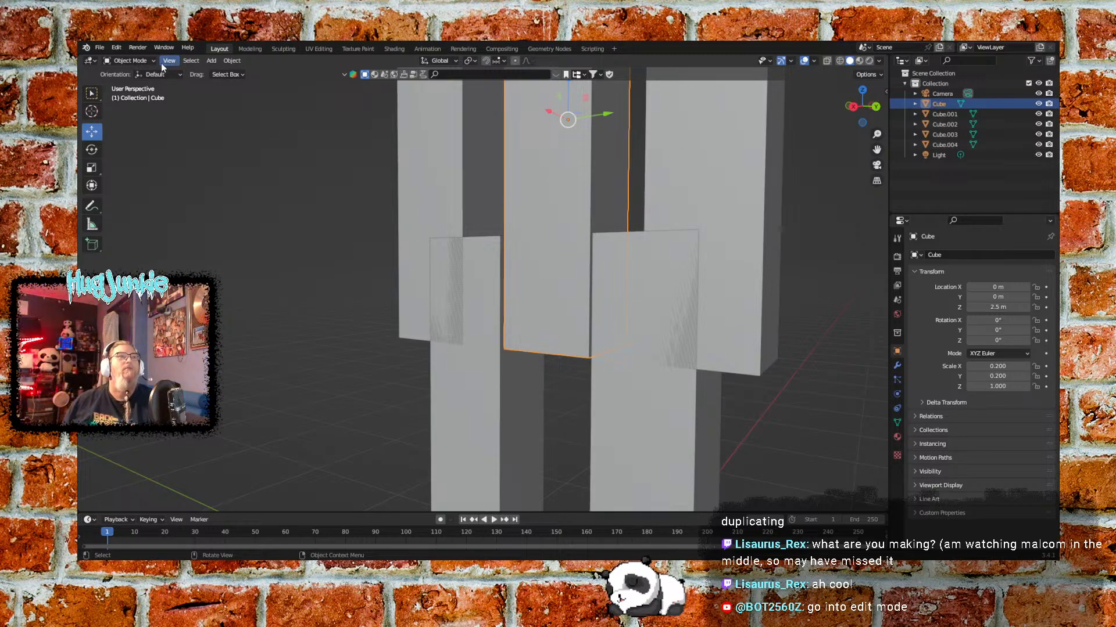
# Enter Edit Mode on the centre torso pillar and subdivide its whole mesh twice
pyautogui.click(129, 60)
pyautogui.click(137, 85)
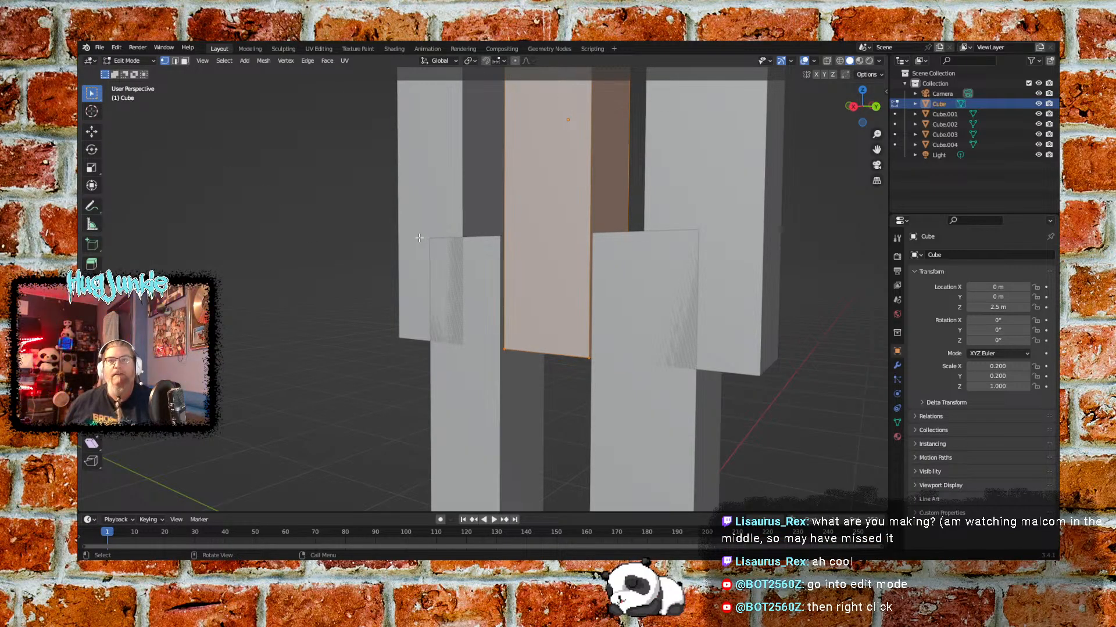
pyautogui.rightClick(544, 173)
pyautogui.click(509, 189)
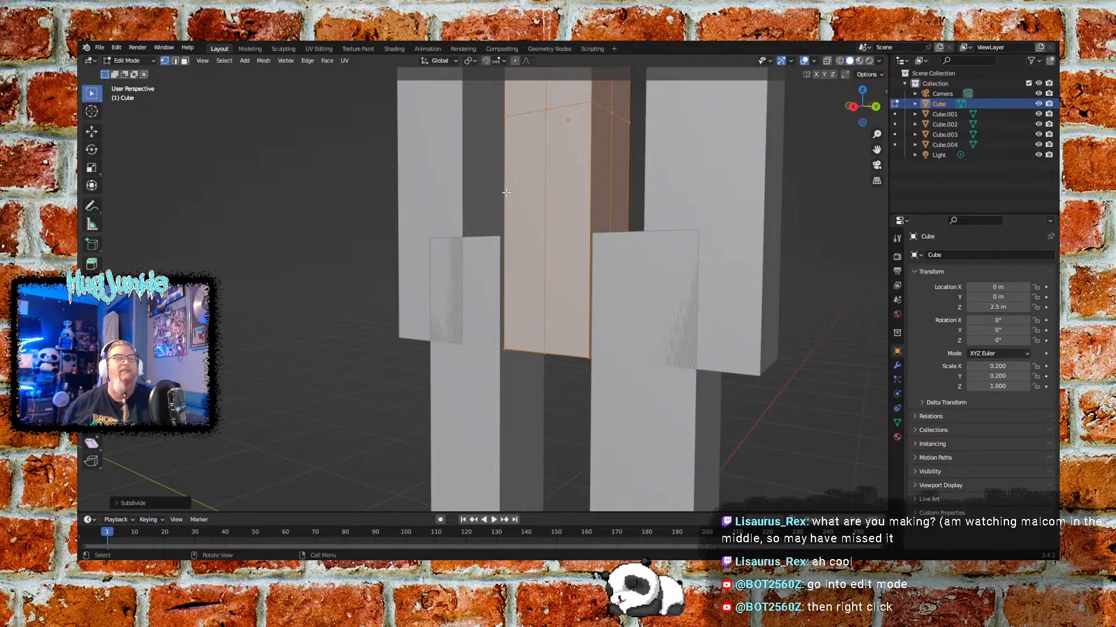
pyautogui.rightClick(570, 236)
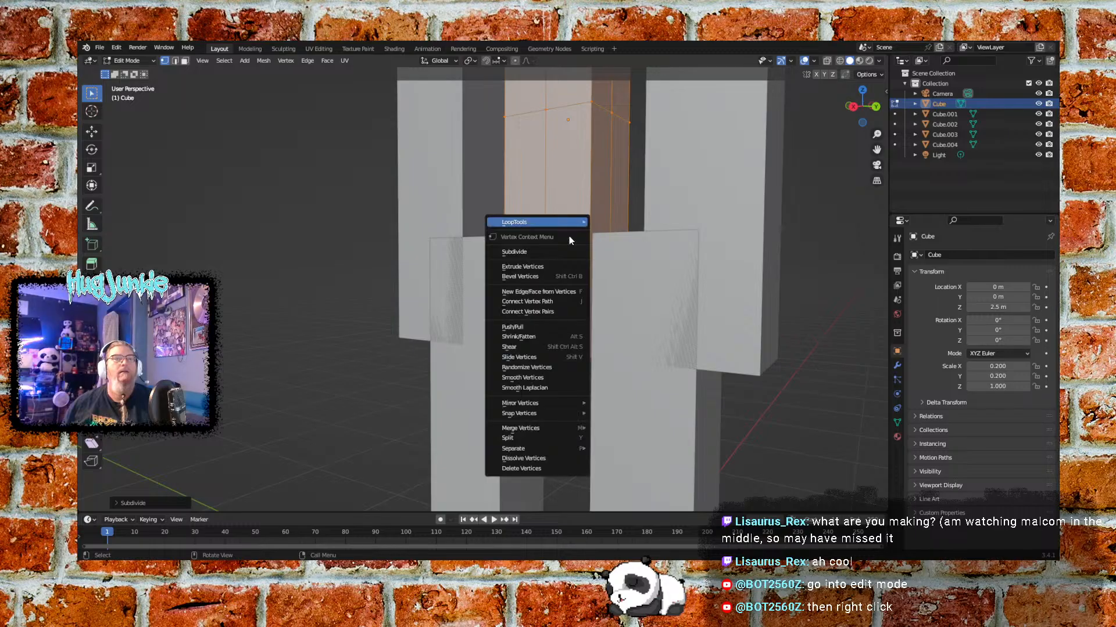
pyautogui.click(547, 251)
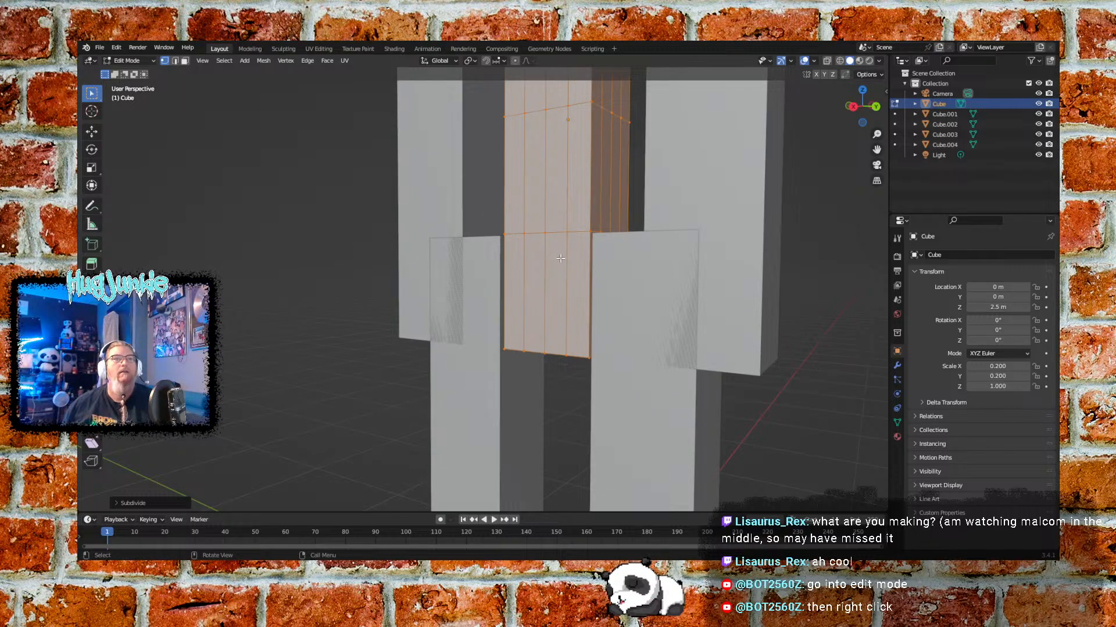
# Hide the leg pillar Cube.001 and the arm pillar Cube.004 to expose the torso's +Y side
pyautogui.scroll(-3, 557, 256)
pyautogui.scroll(3, 561, 256)
pyautogui.moveTo(561, 256)
pyautogui.mouseDown(button='middle')
pyautogui.moveTo(541, 311)
pyautogui.moveTo(556, 277)
pyautogui.mouseUp(button='middle')
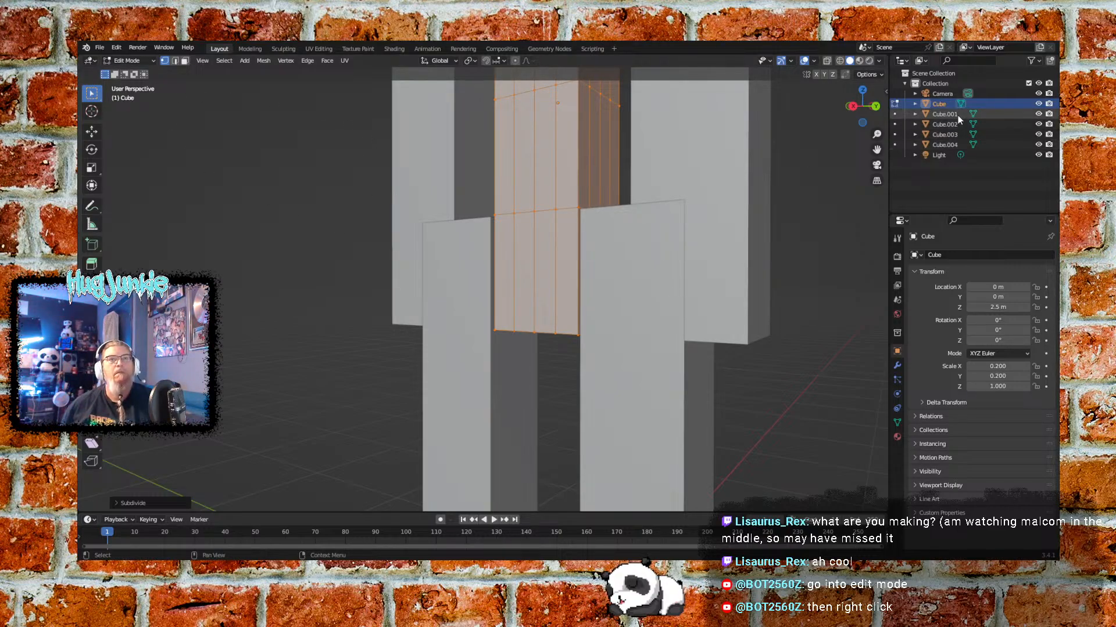
pyautogui.click(1039, 114)
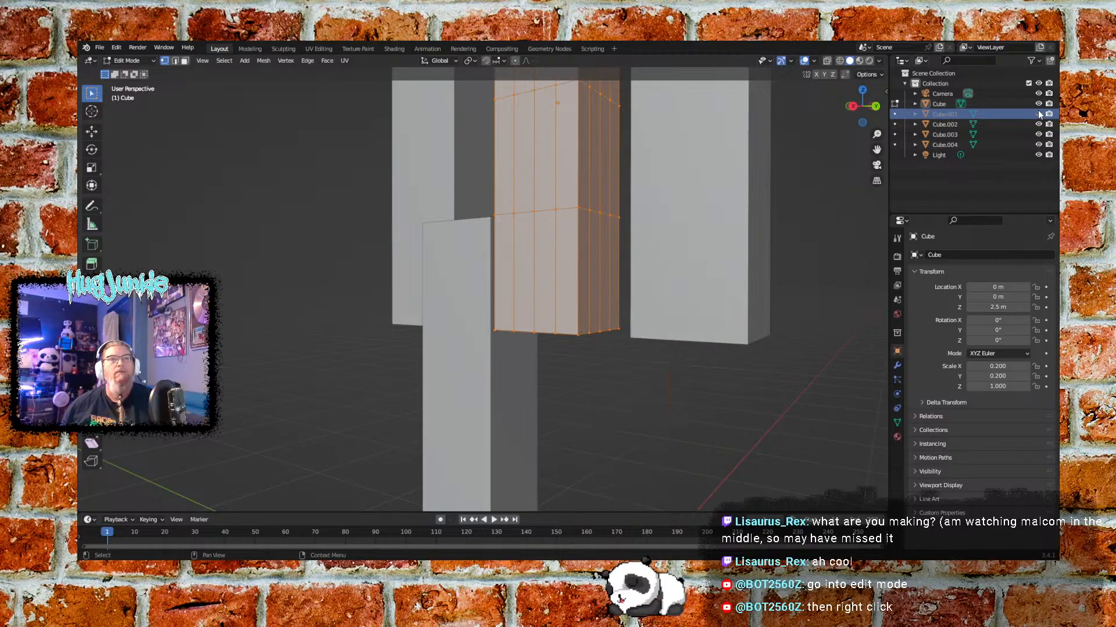
pyautogui.moveTo(668, 269); pyautogui.dragTo(668, 265, button='middle')
pyautogui.click(941, 127)
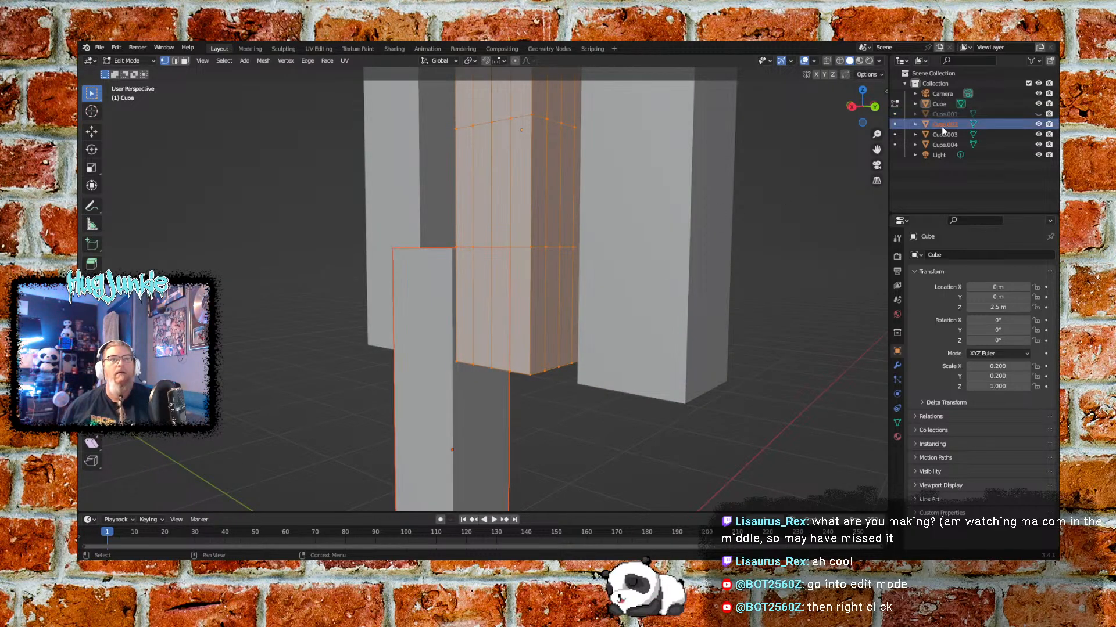
pyautogui.click(944, 138)
pyautogui.click(941, 144)
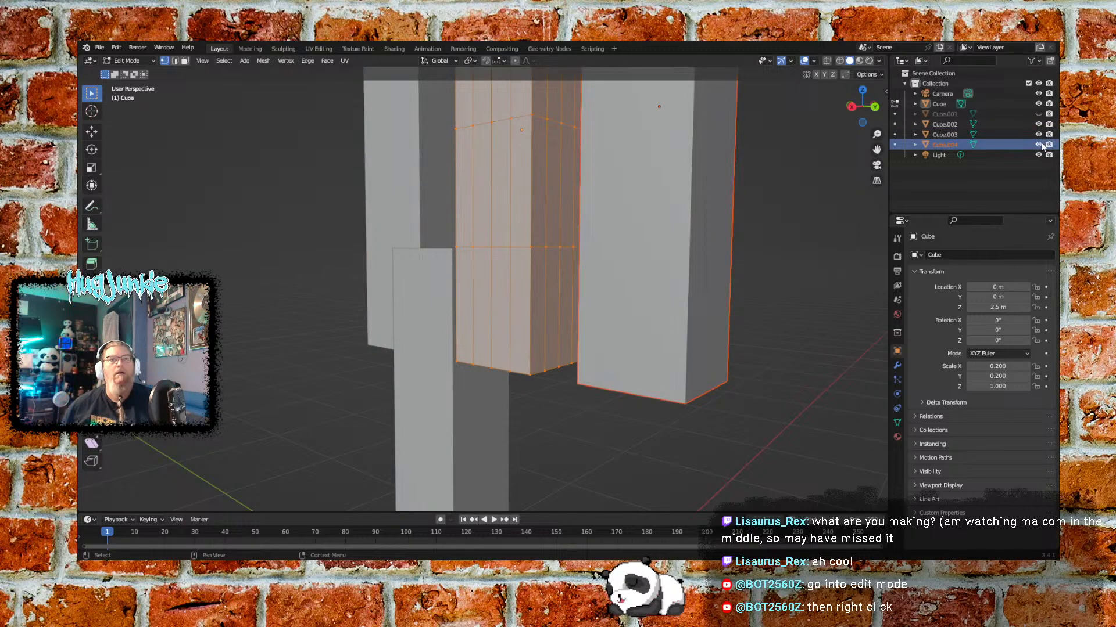
pyautogui.click(1039, 144)
pyautogui.moveTo(715, 267); pyautogui.dragTo(697, 273, button='middle')
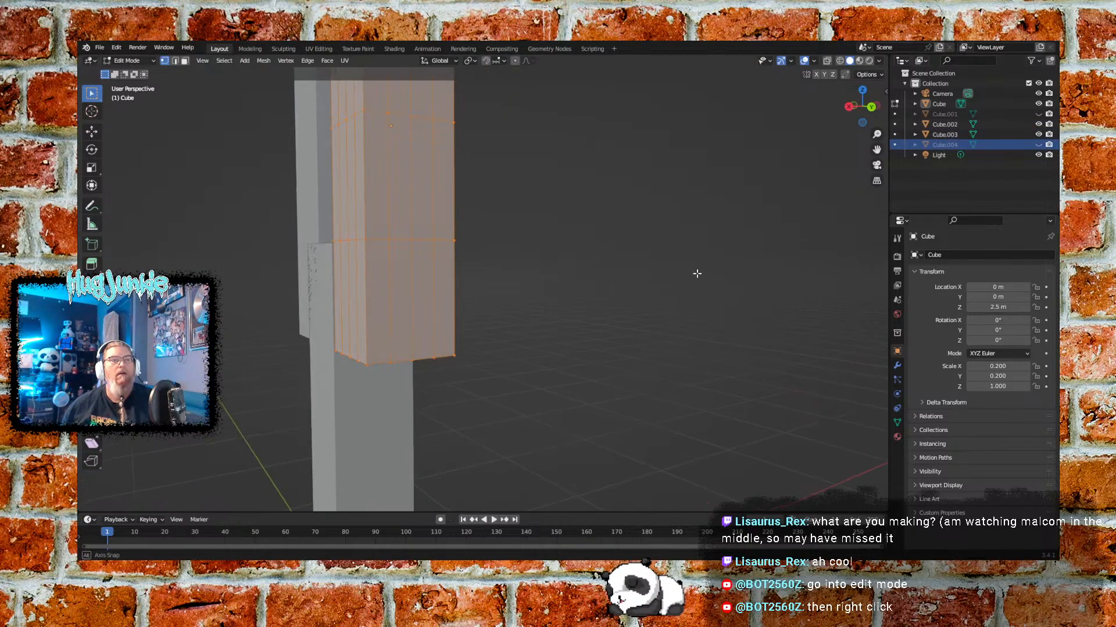
# Select the lowest band of faces on the torso's +Y side in the back orthographic view and extrude it outward
pyautogui.click(579, 298)
pyautogui.moveTo(575, 267); pyautogui.dragTo(568, 267, button='middle')
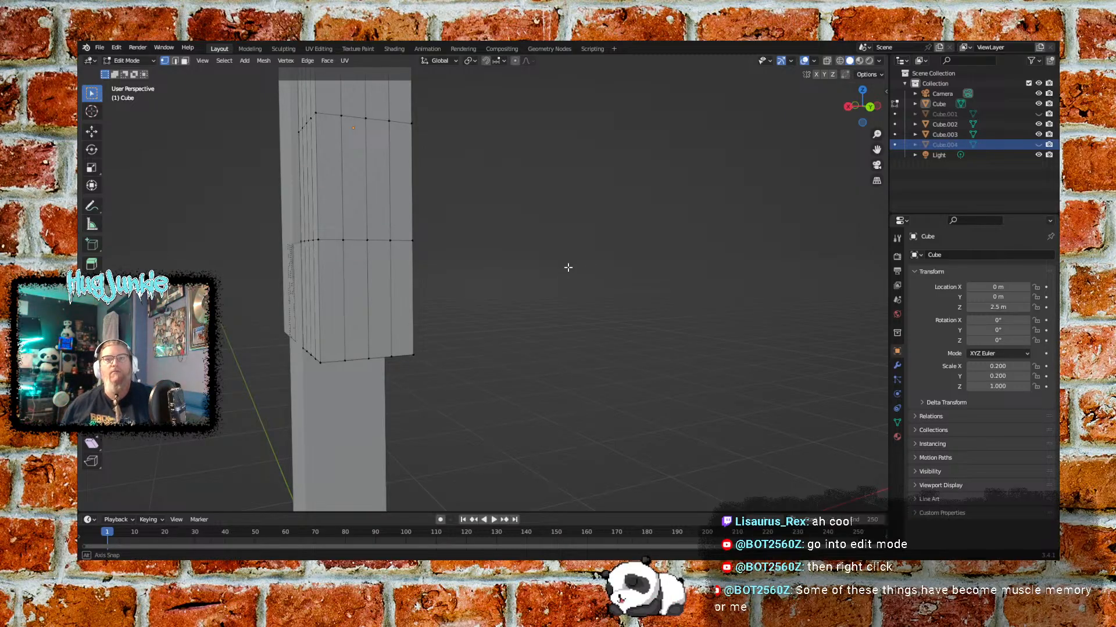
pyautogui.moveTo(568, 267); pyautogui.dragTo(559, 263, button='middle')
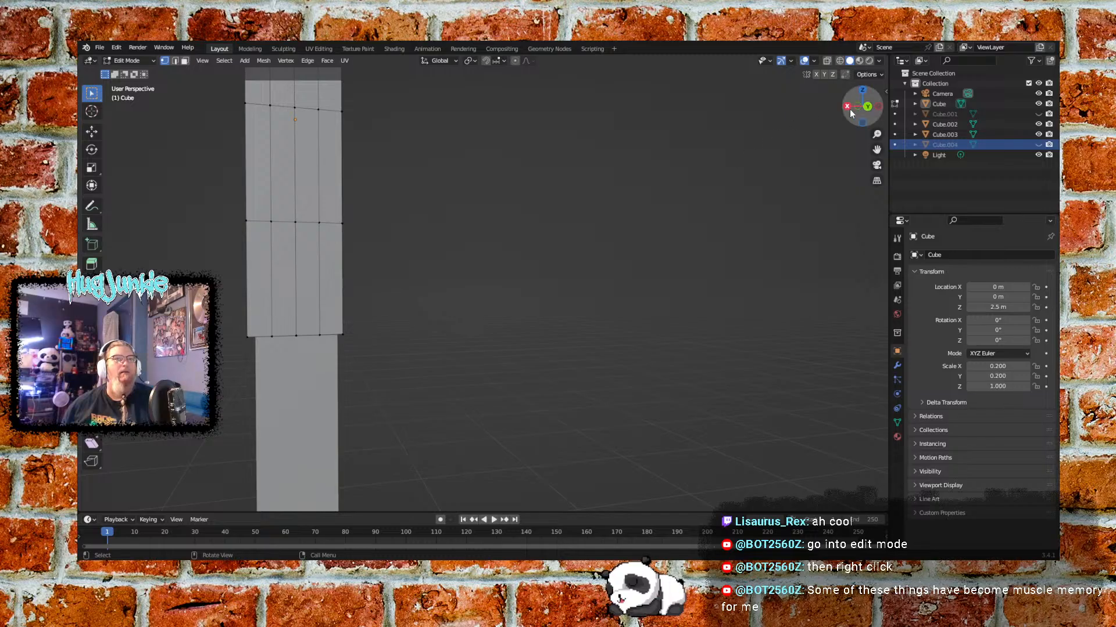
pyautogui.click(867, 106)
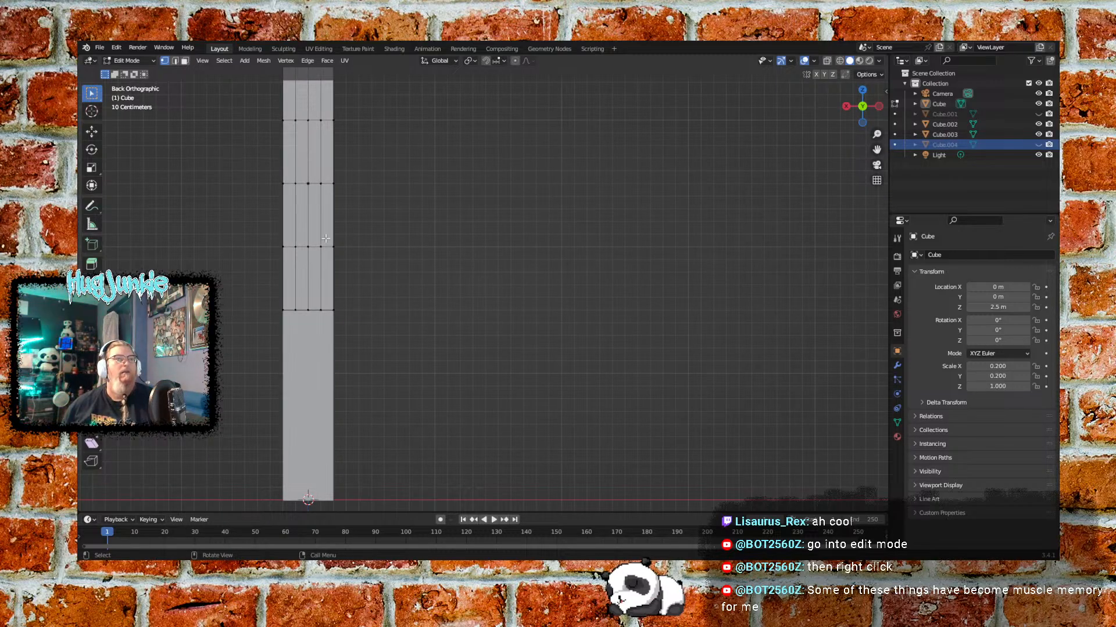
pyautogui.moveTo(248, 235); pyautogui.dragTo(381, 325)
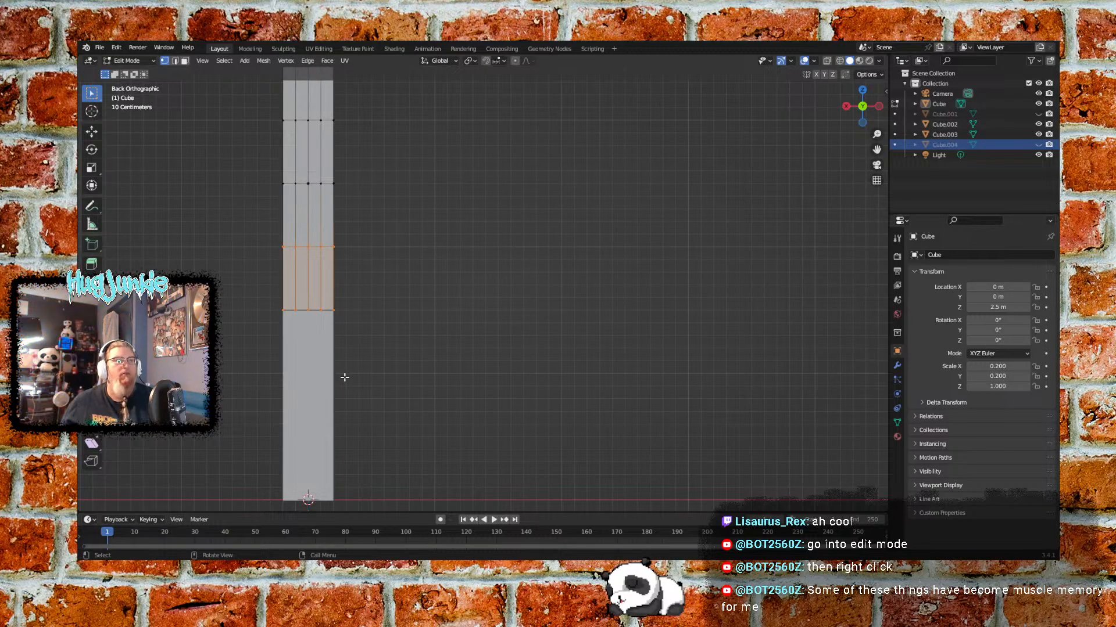
pyautogui.moveTo(345, 393); pyautogui.dragTo(530, 389, button='middle')
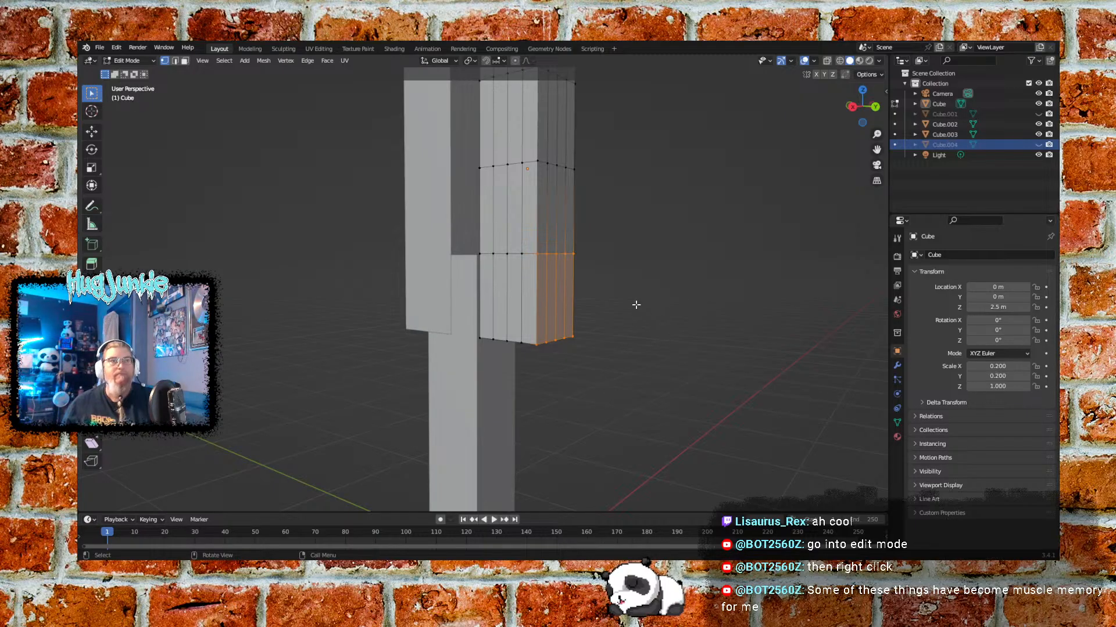
pyautogui.press('e')
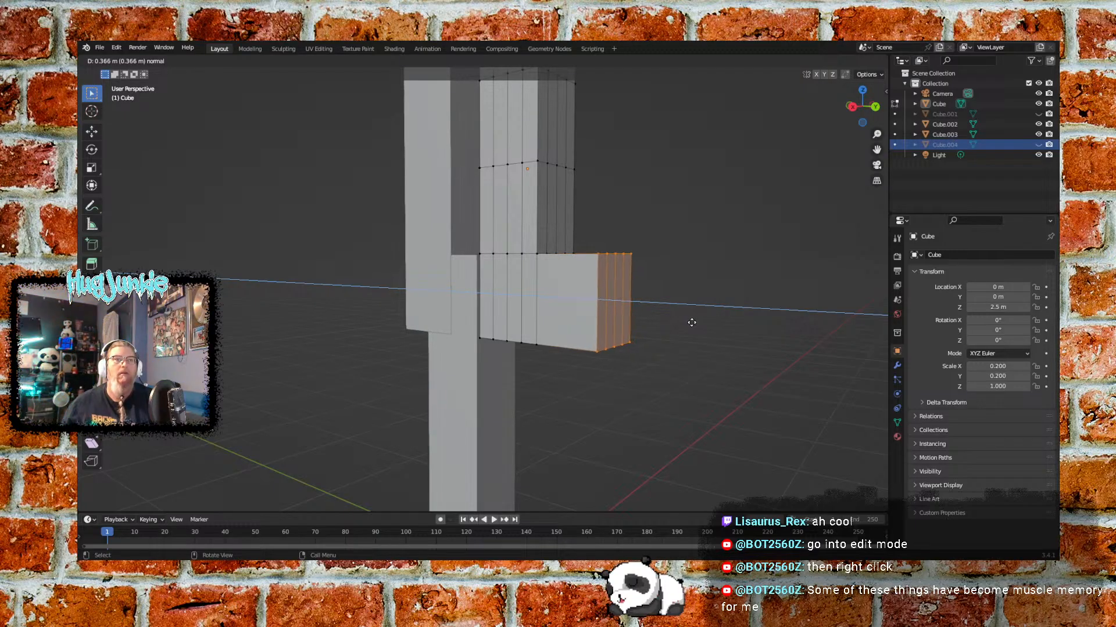
pyautogui.click(683, 324)
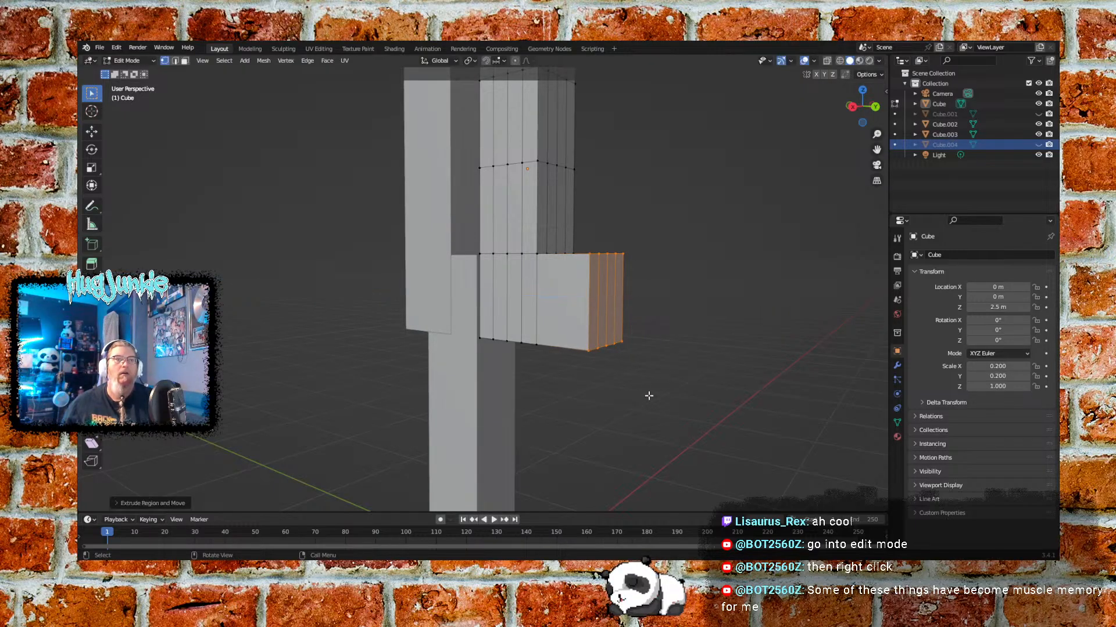
# Extrude the end faces of the hip block outward again by about 0.3 m
pyautogui.moveTo(593, 411); pyautogui.dragTo(636, 383, button='middle')
pyautogui.moveTo(732, 311); pyautogui.dragTo(739, 338, button='middle')
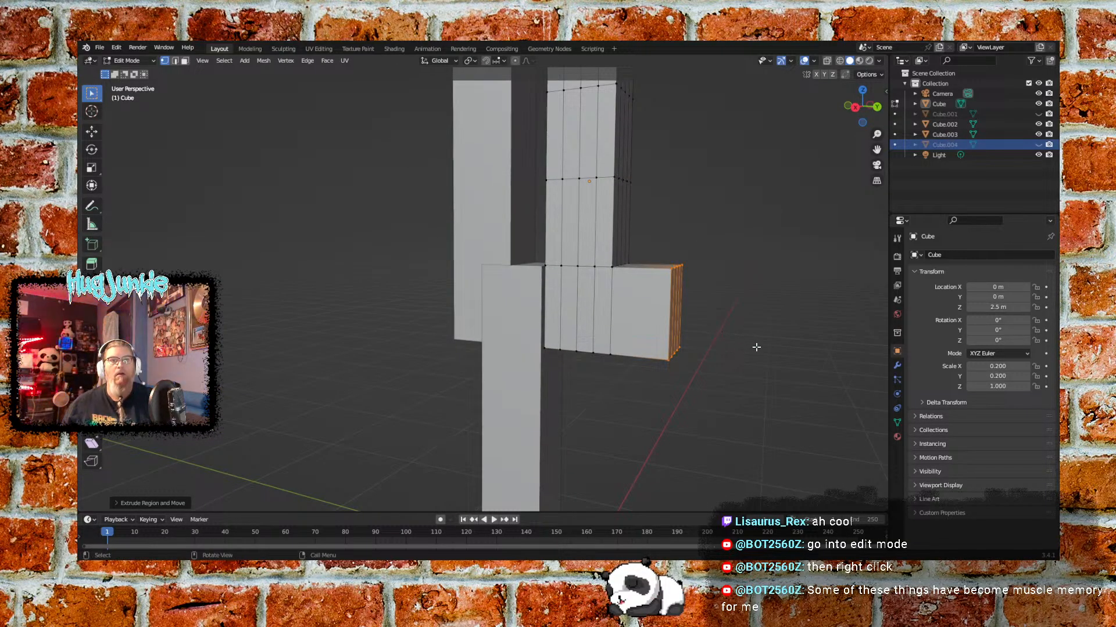
pyautogui.press('e')
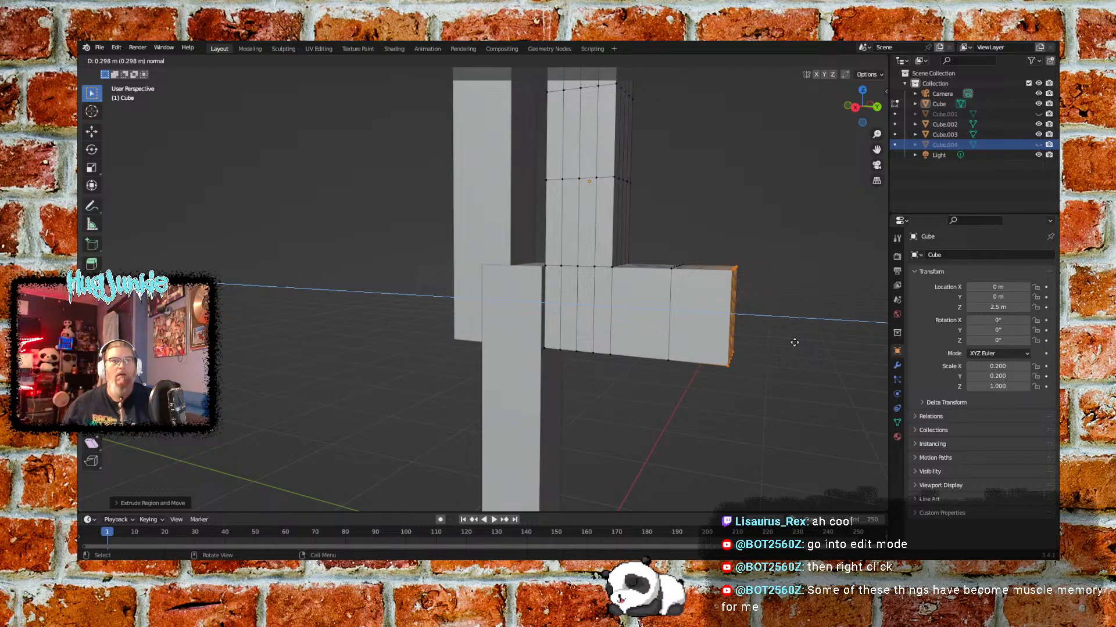
pyautogui.click(794, 342)
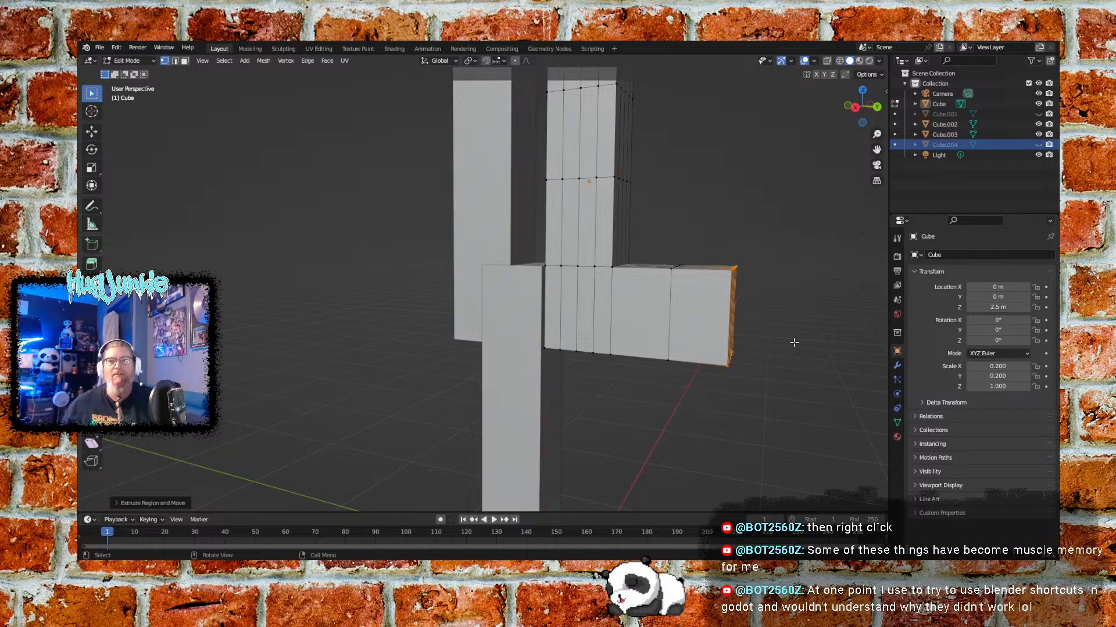
# Select the underside faces of the hip block's outer segment in the bottom orthographic view and extrude them down about 1.4 m as a leg
pyautogui.moveTo(759, 429); pyautogui.dragTo(758, 386, button='middle')
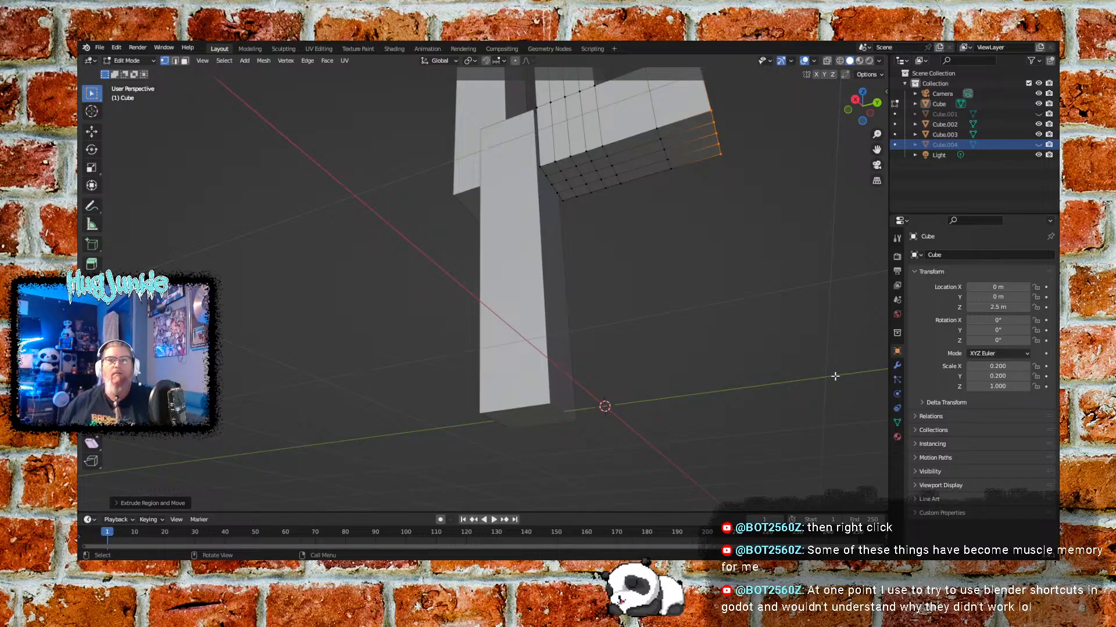
pyautogui.moveTo(780, 227); pyautogui.dragTo(792, 169, button='middle')
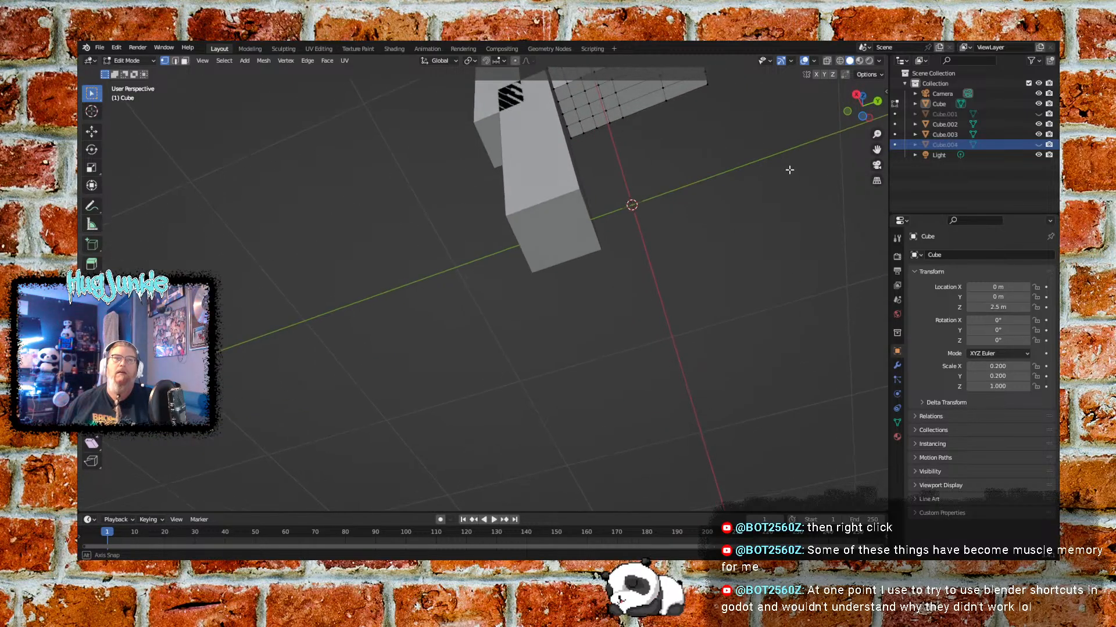
pyautogui.click(863, 117)
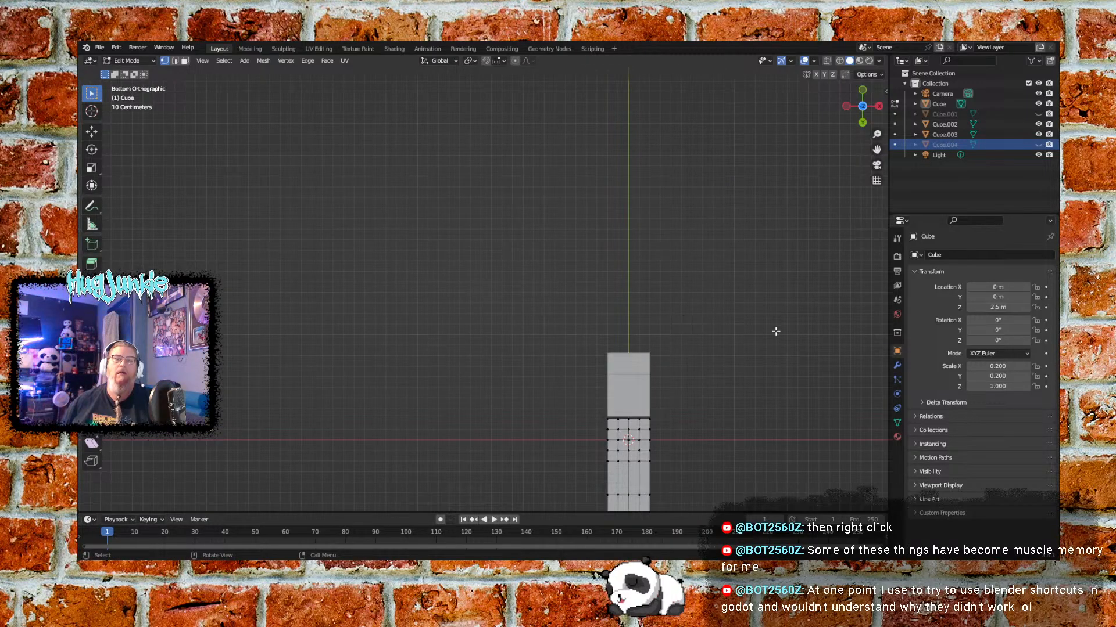
pyautogui.scroll(2, 720, 411)
pyautogui.scroll(-3, 720, 429)
pyautogui.keyDown('shift'); pyautogui.moveTo(727, 353); pyautogui.dragTo(712, 306, button='middle'); pyautogui.keyUp('shift')
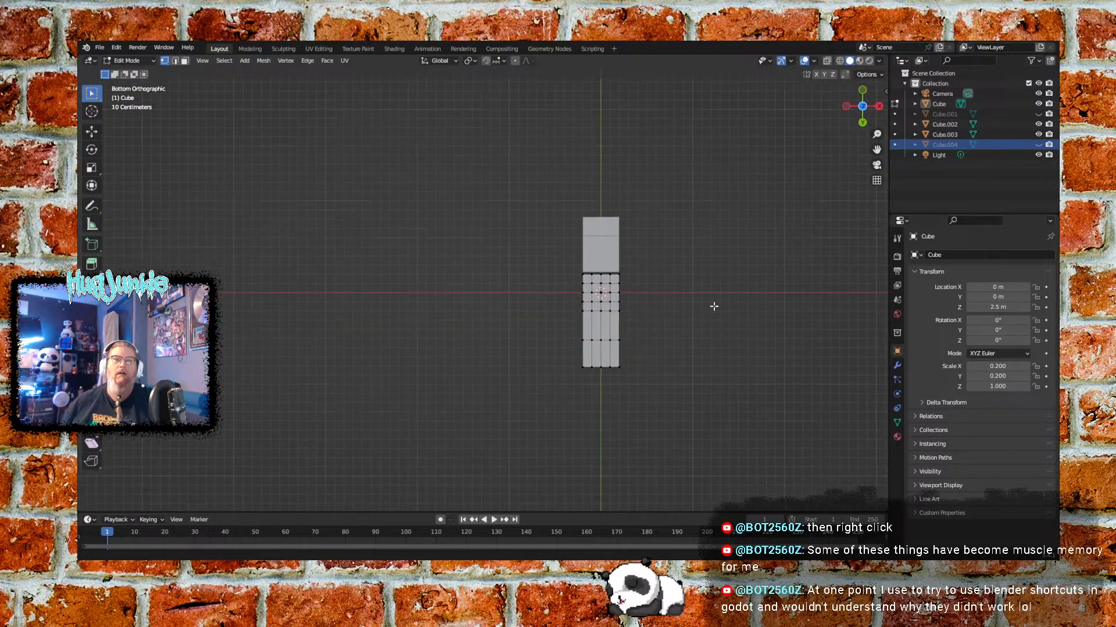
pyautogui.moveTo(561, 333); pyautogui.dragTo(692, 395)
pyautogui.moveTo(688, 359); pyautogui.dragTo(567, 341, button='middle')
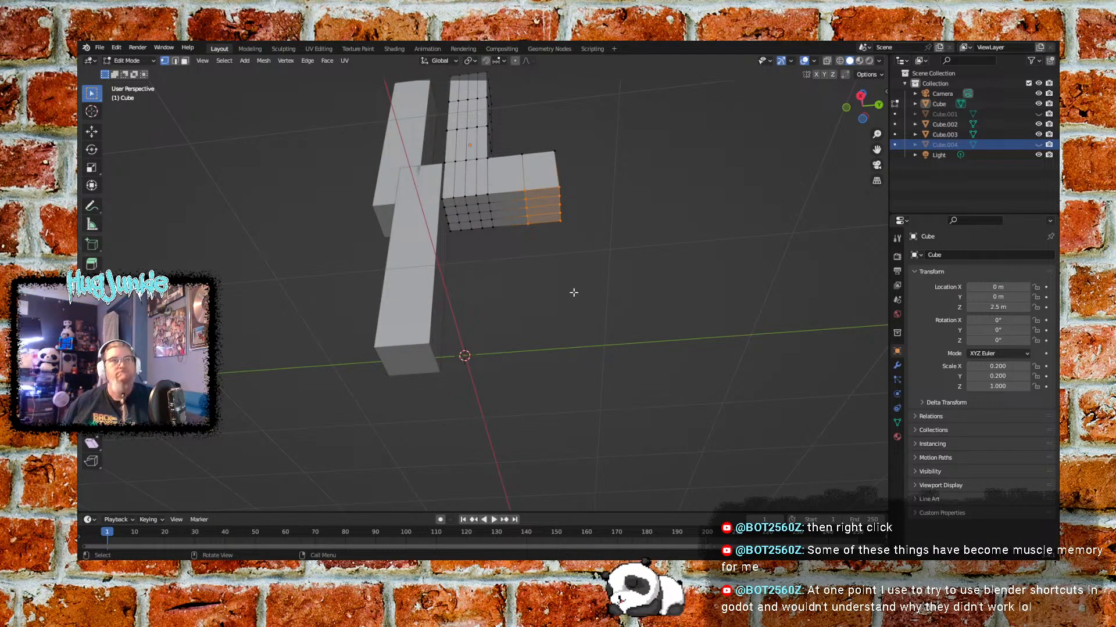
pyautogui.press('e')
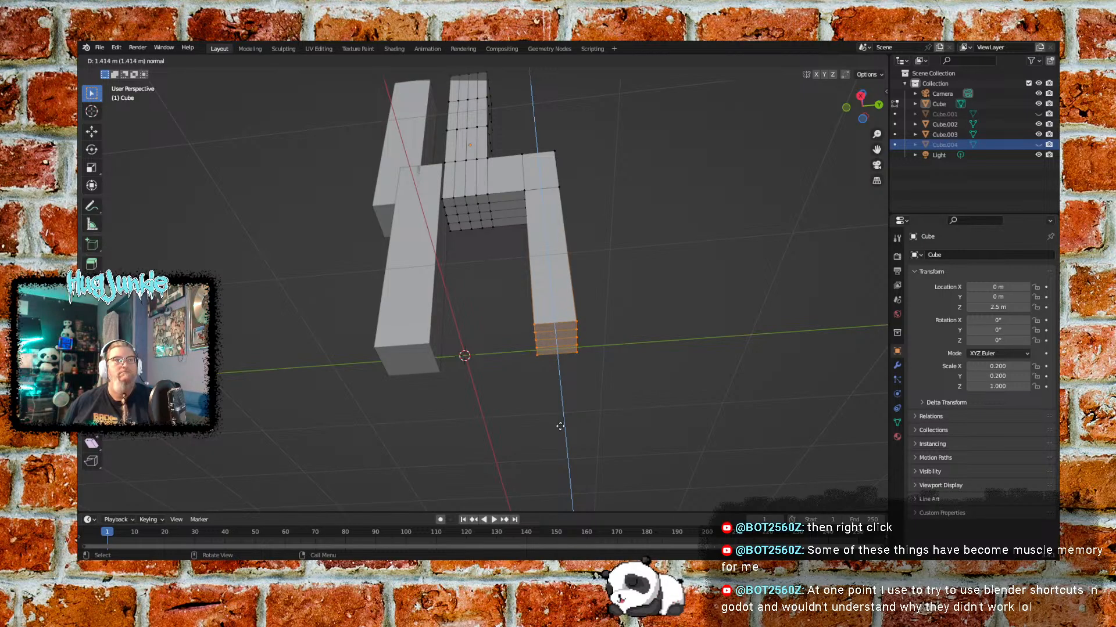
pyautogui.click(557, 433)
pyautogui.moveTo(617, 355); pyautogui.dragTo(568, 395, button='middle')
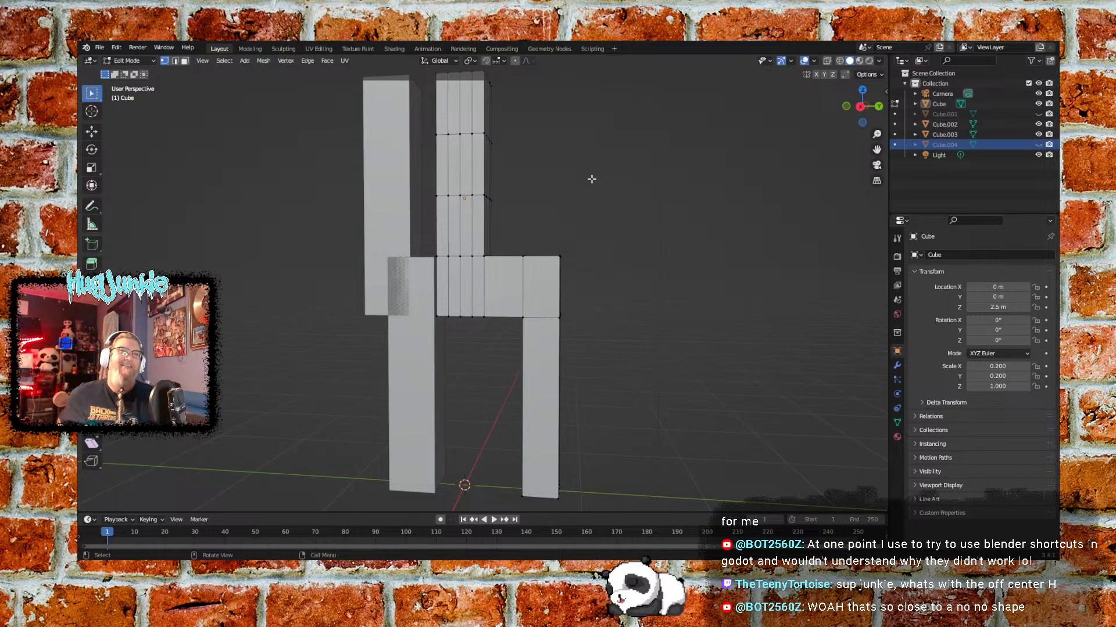
# Unhide the leg pillar Cube.001 to compare it with the extruded leg, and delete it
pyautogui.moveTo(581, 212); pyautogui.dragTo(546, 221, button='middle')
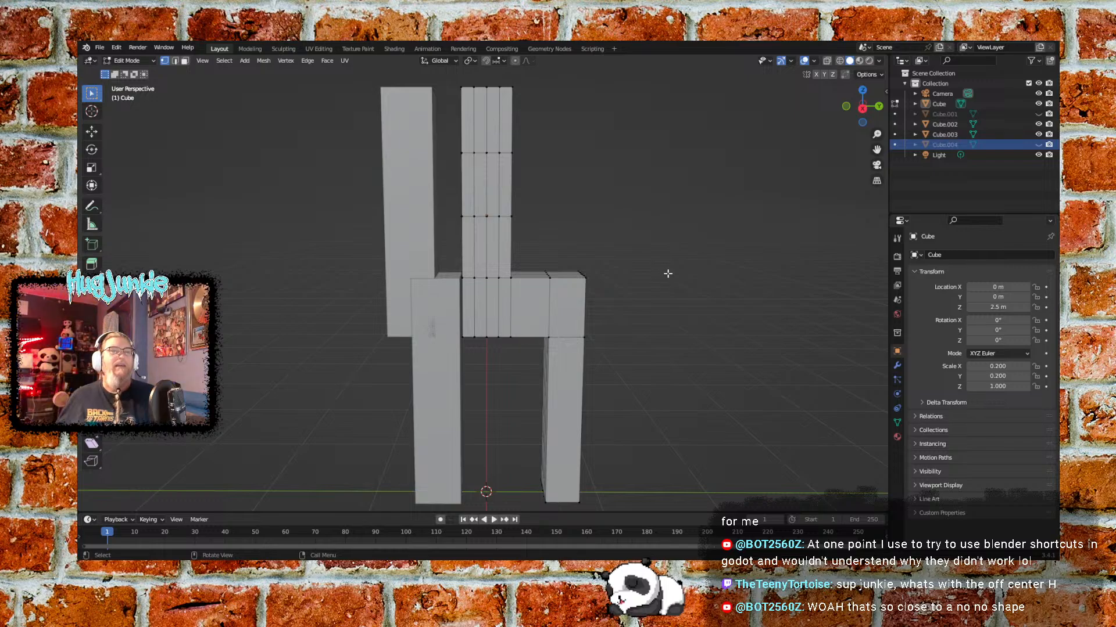
pyautogui.moveTo(608, 224)
pyautogui.mouseDown(button='middle')
pyautogui.moveTo(587, 250)
pyautogui.moveTo(546, 264)
pyautogui.moveTo(563, 239)
pyautogui.moveTo(612, 252)
pyautogui.moveTo(592, 232)
pyautogui.moveTo(596, 219)
pyautogui.mouseUp(button='middle')
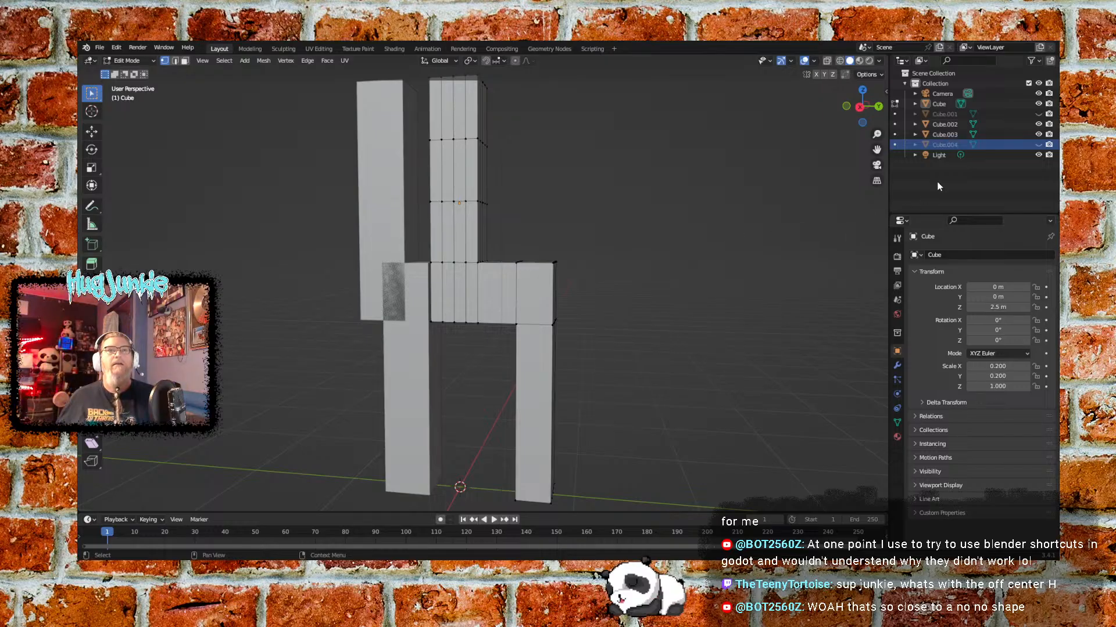
pyautogui.click(1039, 114)
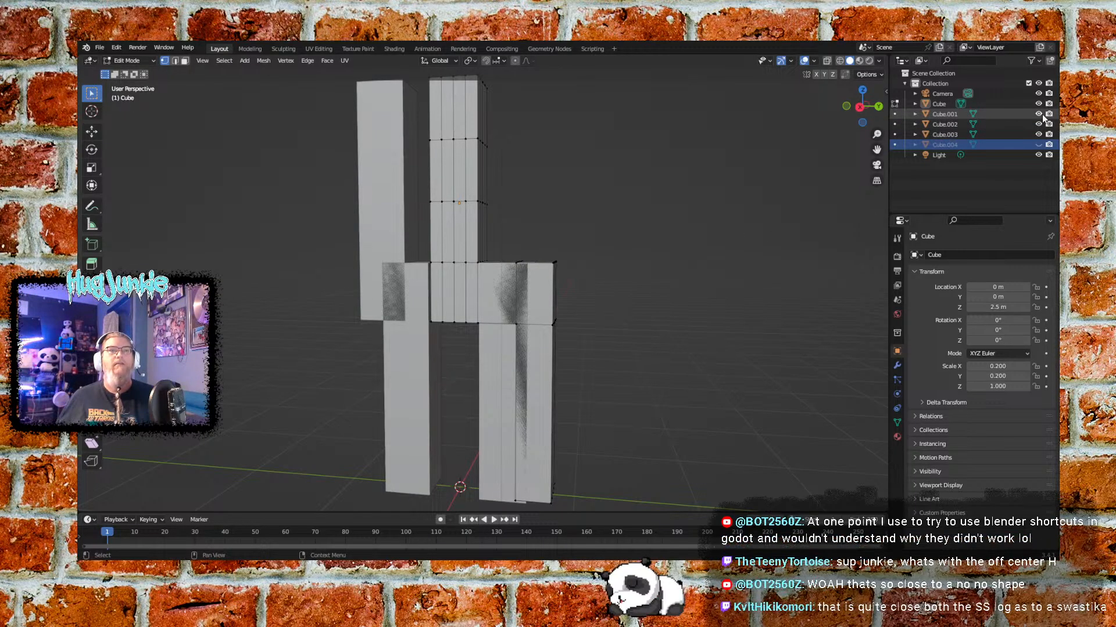
pyautogui.click(1040, 114)
pyautogui.click(1040, 114)
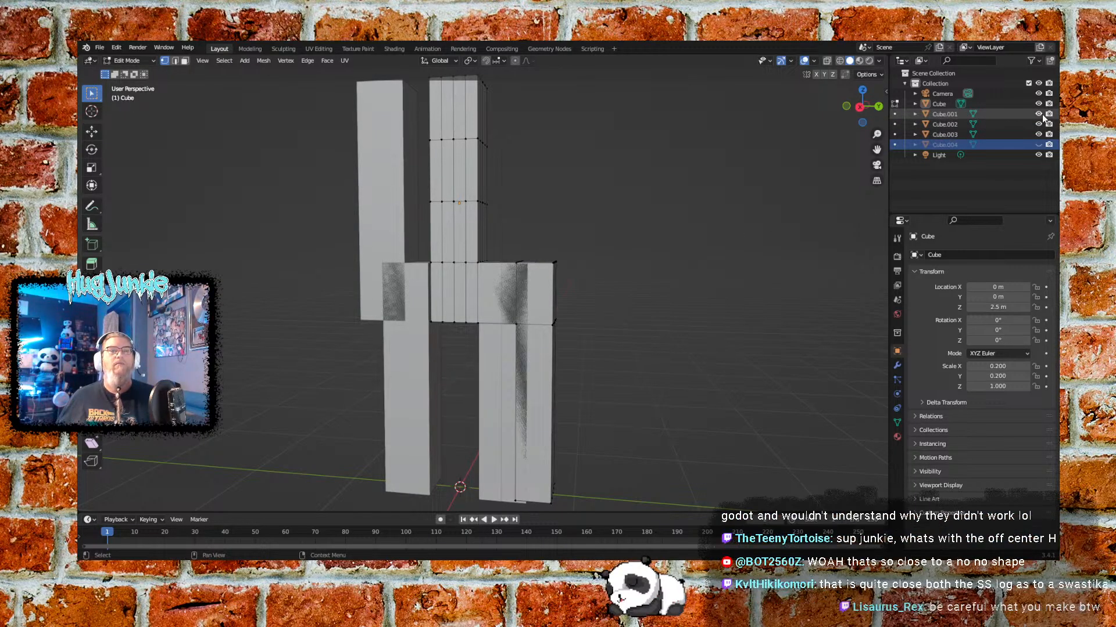
pyautogui.rightClick(945, 120)
pyautogui.click(907, 143)
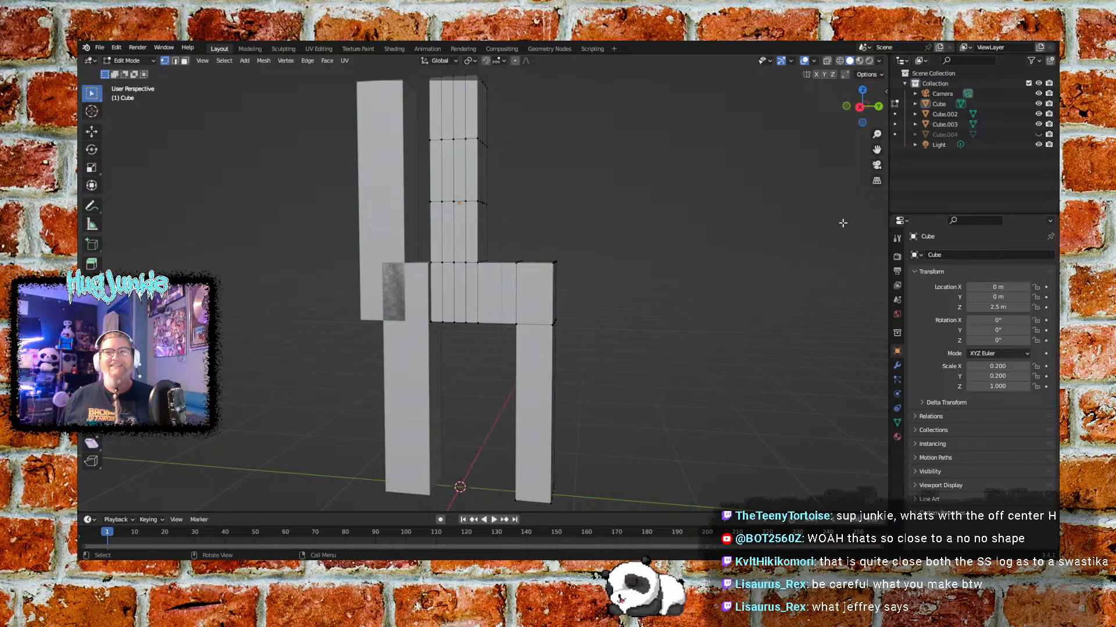
# Delete the remaining leg pillar Cube.002 and the arm pillar Cube.003 on the torso's -Y side
pyautogui.moveTo(609, 272); pyautogui.dragTo(608, 277, button='middle')
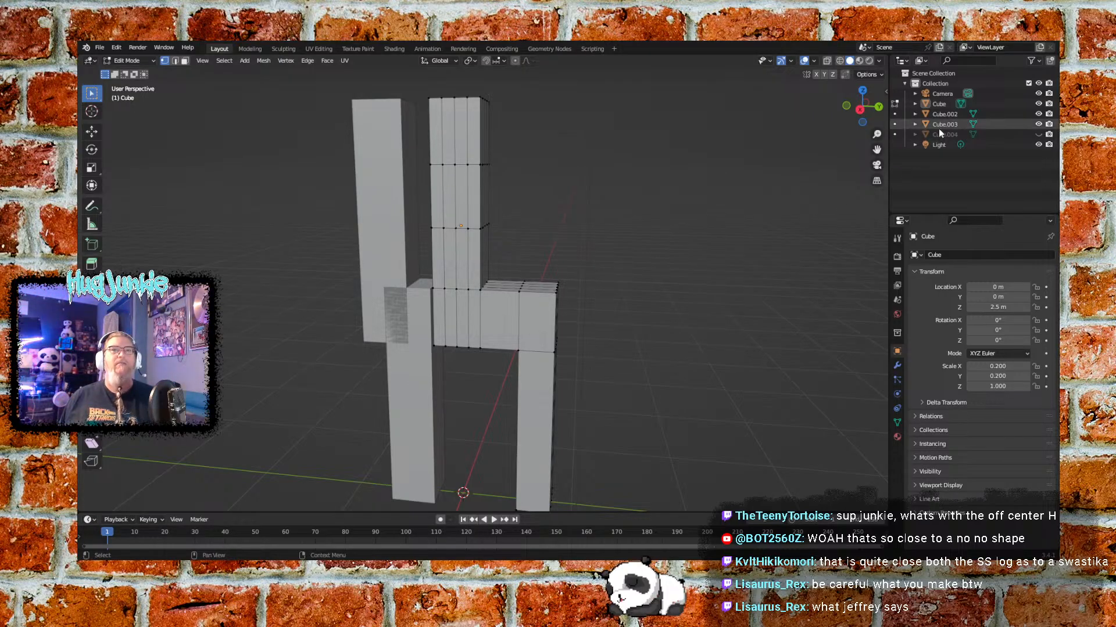
pyautogui.click(963, 125)
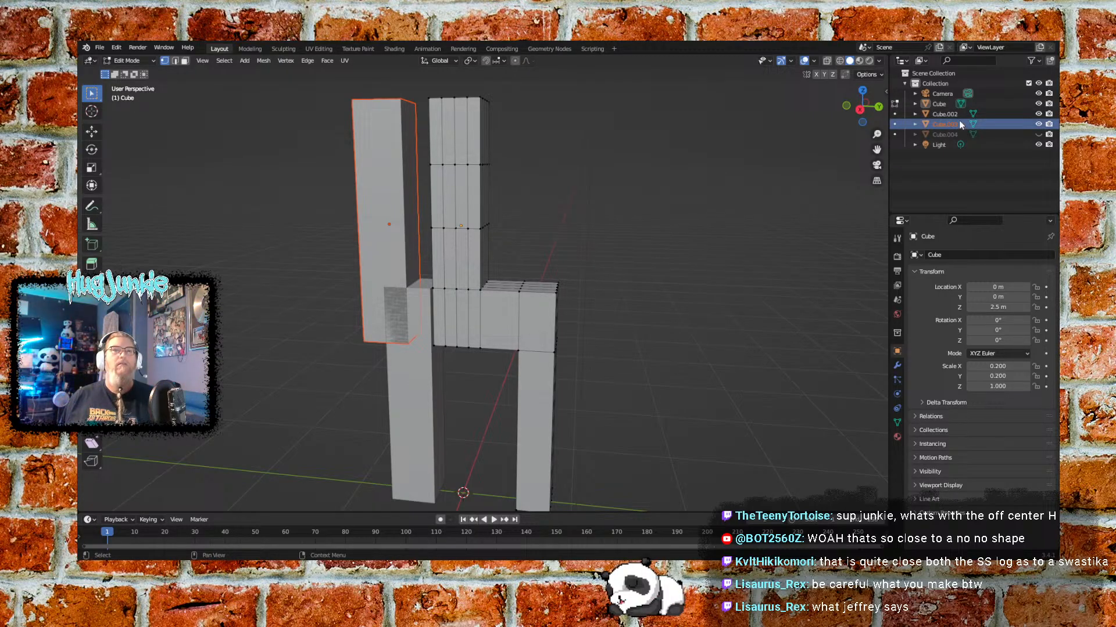
pyautogui.click(953, 115)
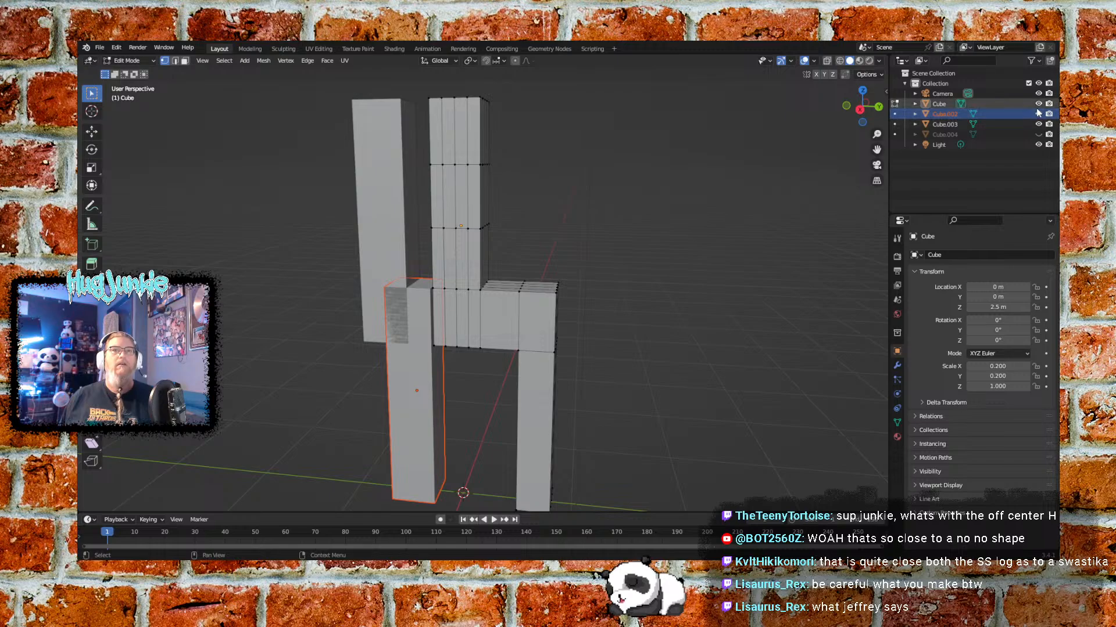
pyautogui.rightClick(945, 115)
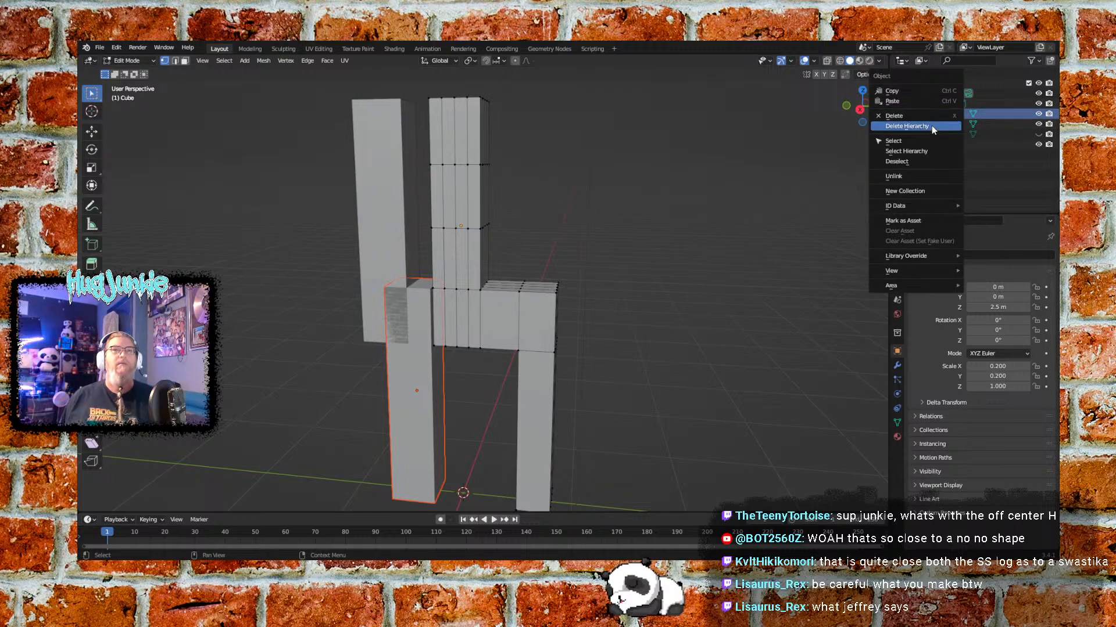
pyautogui.click(935, 118)
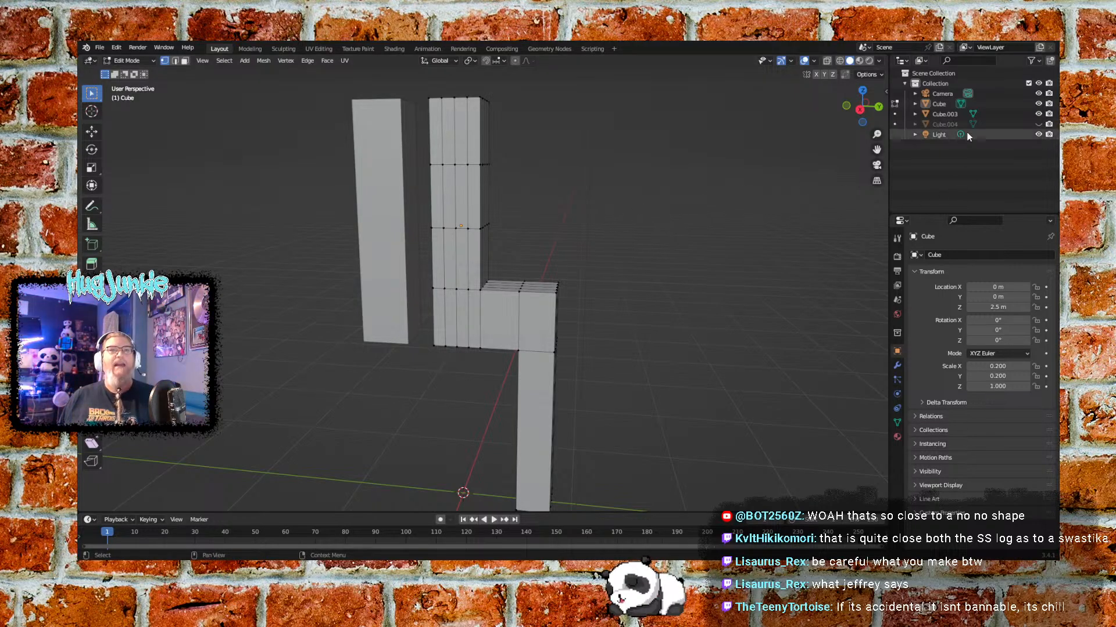
pyautogui.click(954, 116)
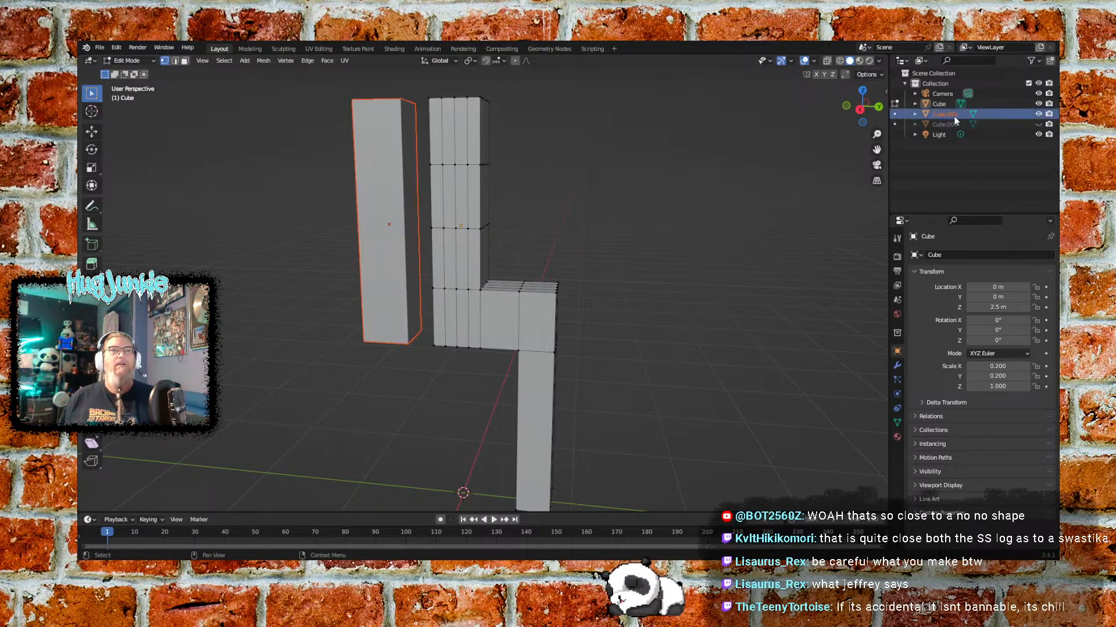
pyautogui.rightClick(947, 116)
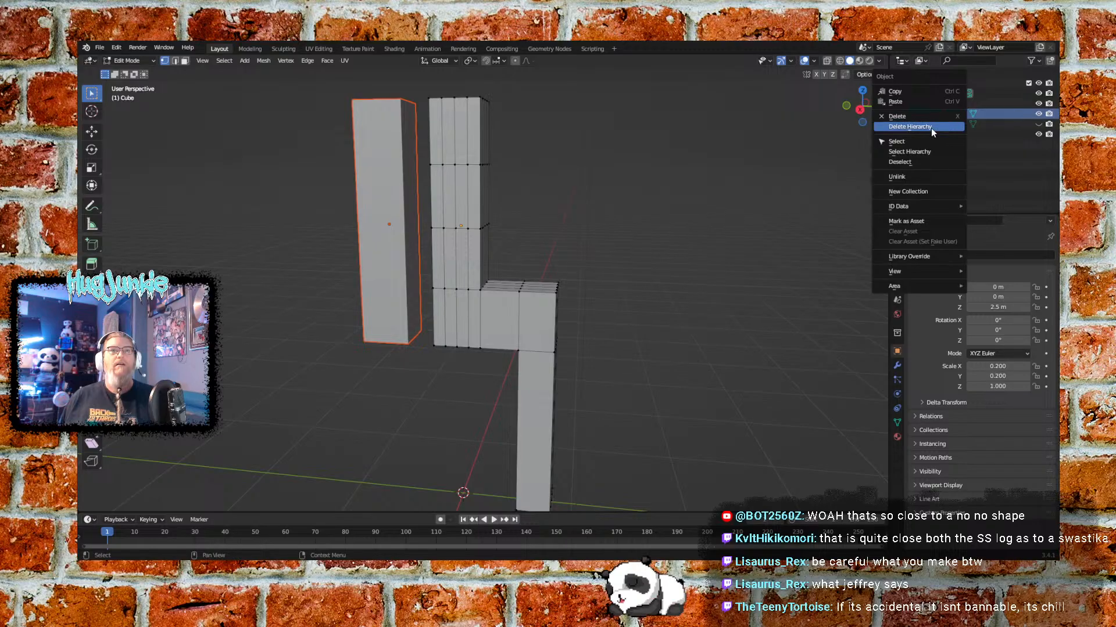
pyautogui.click(928, 117)
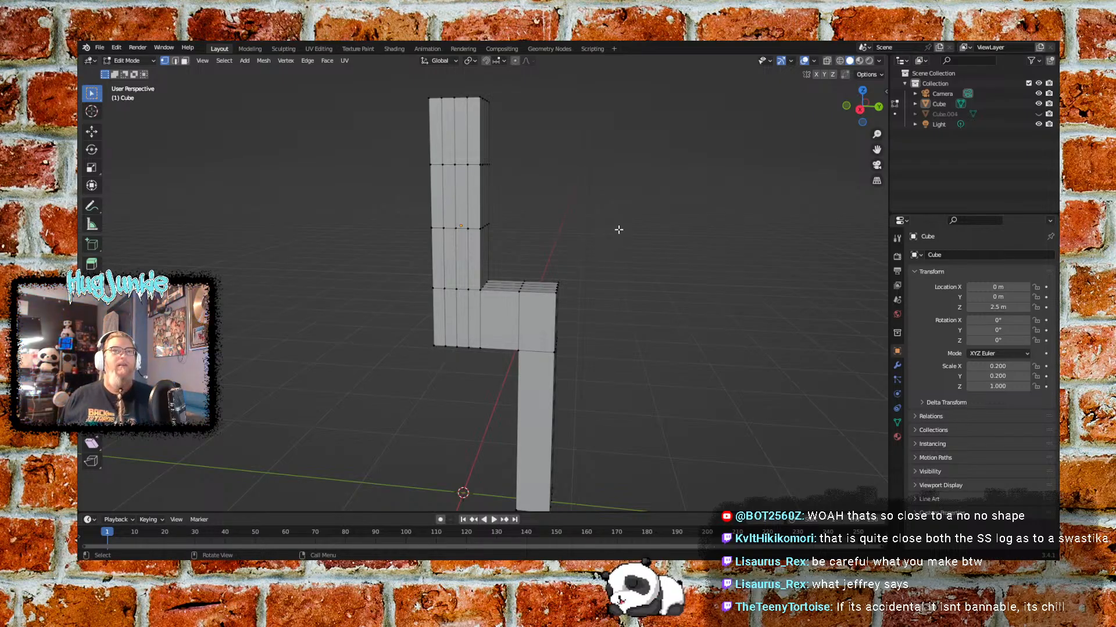
pyautogui.moveTo(667, 244)
pyautogui.mouseDown(button='middle')
pyautogui.moveTo(540, 267)
pyautogui.moveTo(591, 312)
pyautogui.moveTo(664, 285)
pyautogui.moveTo(672, 324)
pyautogui.moveTo(666, 241)
pyautogui.mouseUp(button='middle')
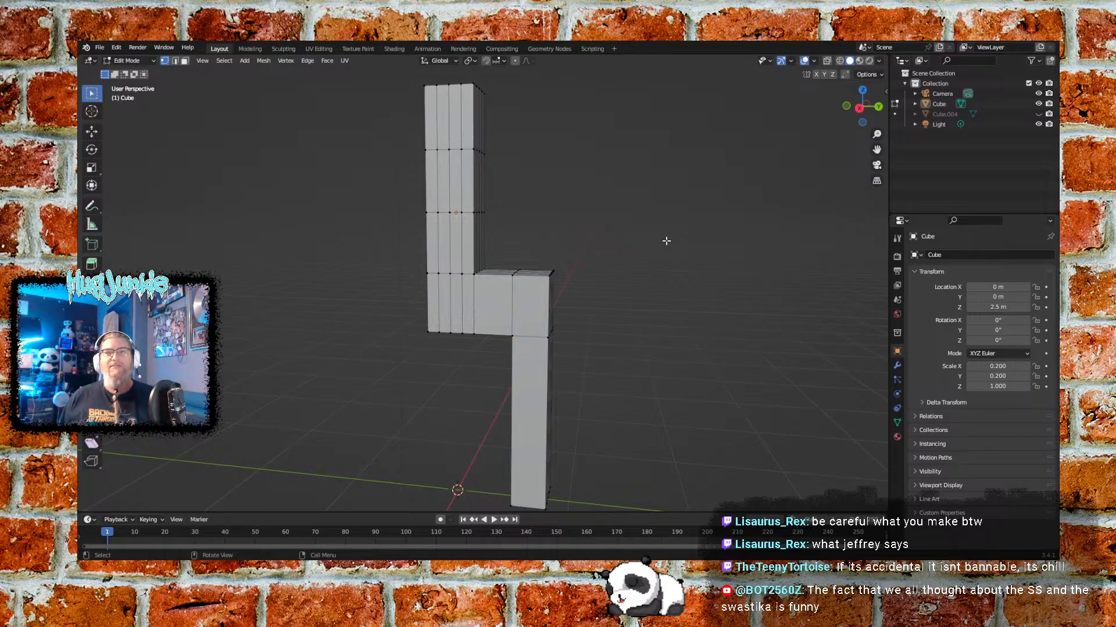
pyautogui.moveTo(644, 249); pyautogui.dragTo(630, 269, button='middle')
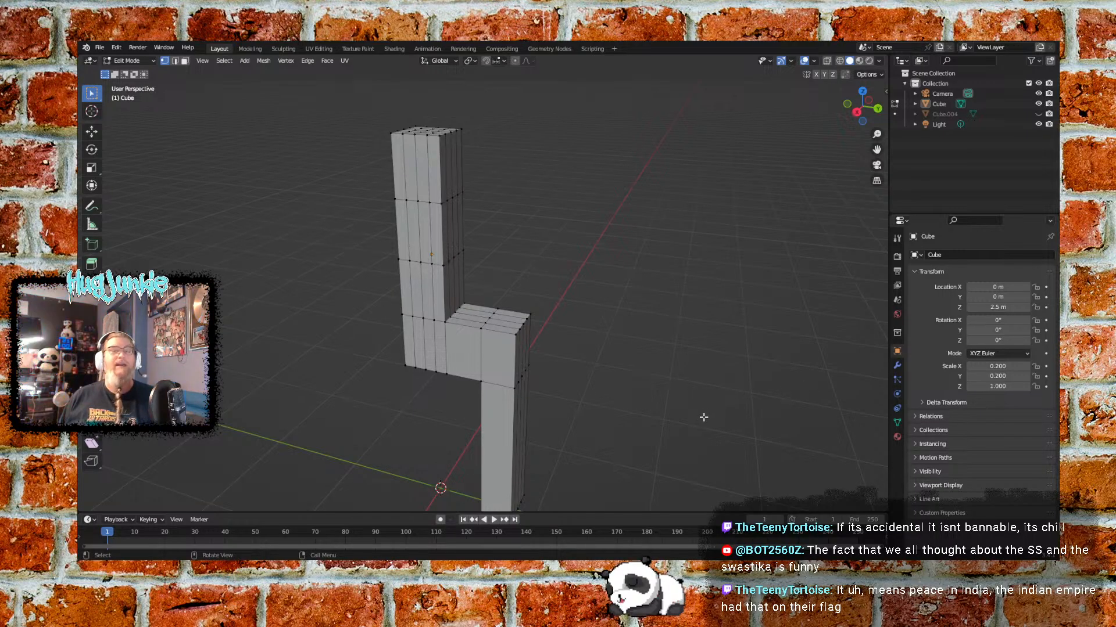
pyautogui.moveTo(610, 386); pyautogui.dragTo(624, 372, button='middle')
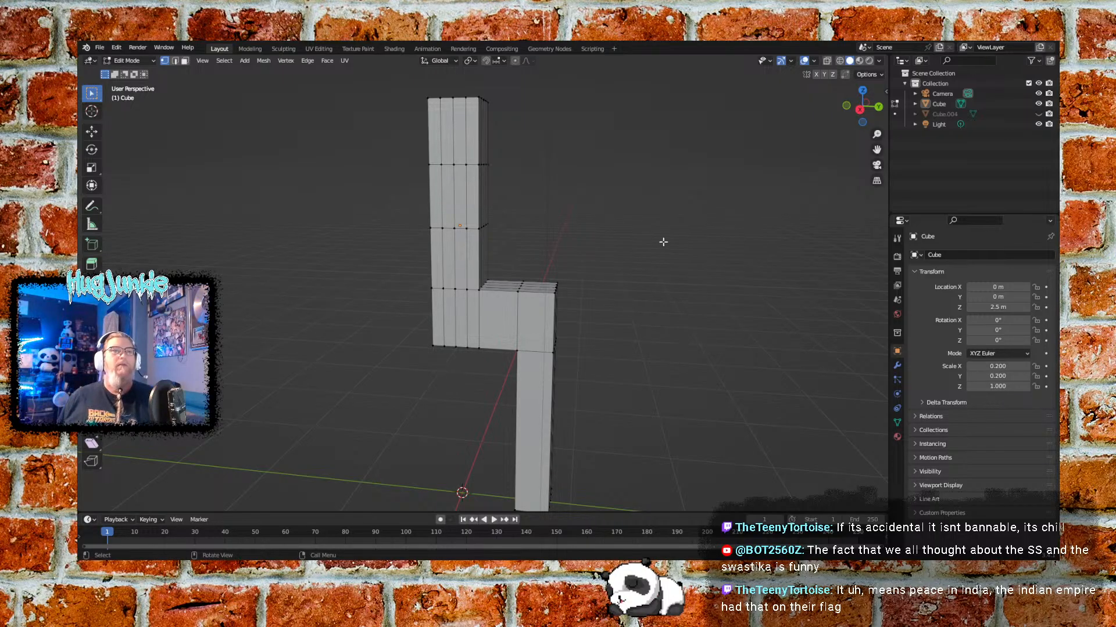
pyautogui.moveTo(635, 241)
pyautogui.mouseDown(button='middle')
pyautogui.moveTo(615, 250)
pyautogui.moveTo(645, 258)
pyautogui.mouseUp(button='middle')
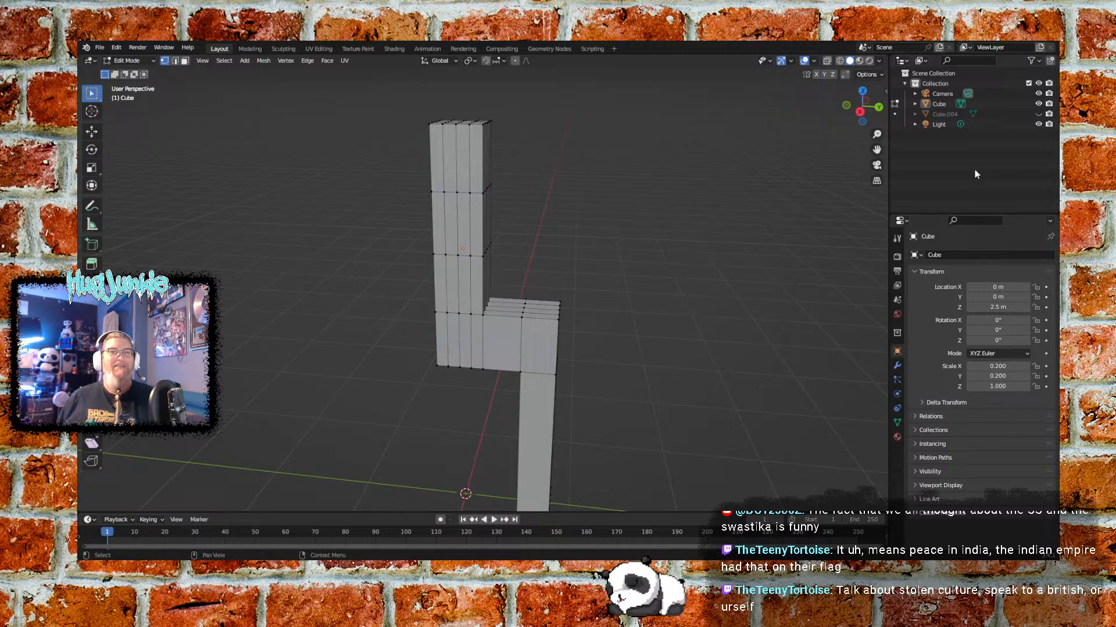
# Unhide the arm pillar Cube.004, check its placement against the torso and hip from several angles, and delete it
pyautogui.click(1038, 114)
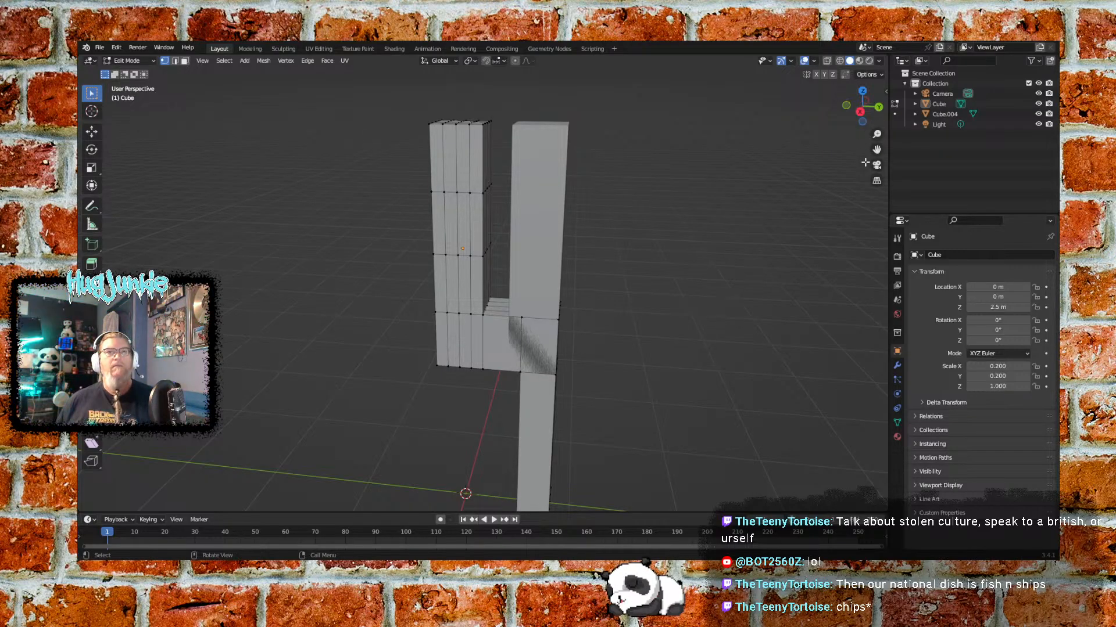
pyautogui.moveTo(707, 255)
pyautogui.mouseDown(button='middle')
pyautogui.moveTo(677, 254)
pyautogui.moveTo(663, 274)
pyautogui.moveTo(690, 244)
pyautogui.mouseUp(button='middle')
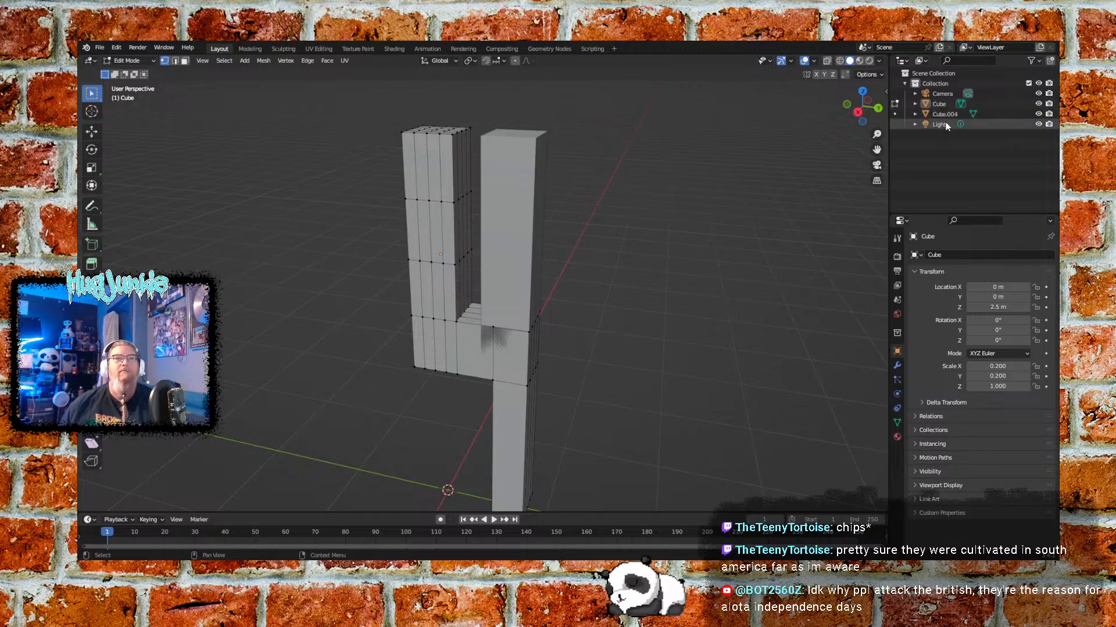
pyautogui.click(961, 116)
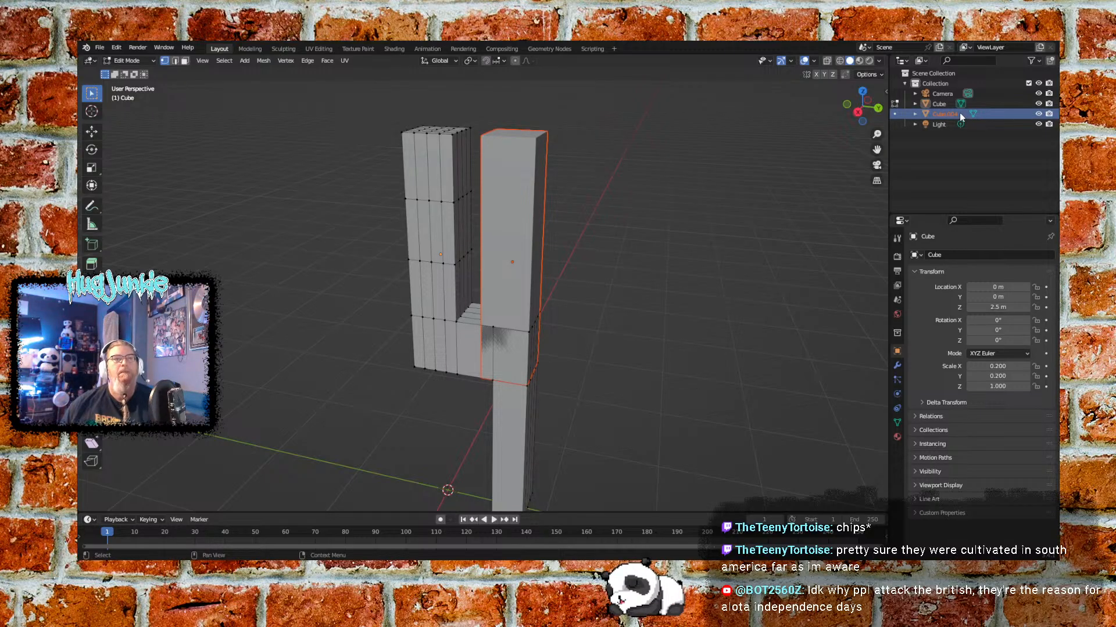
pyautogui.moveTo(597, 350); pyautogui.dragTo(598, 325, button='middle')
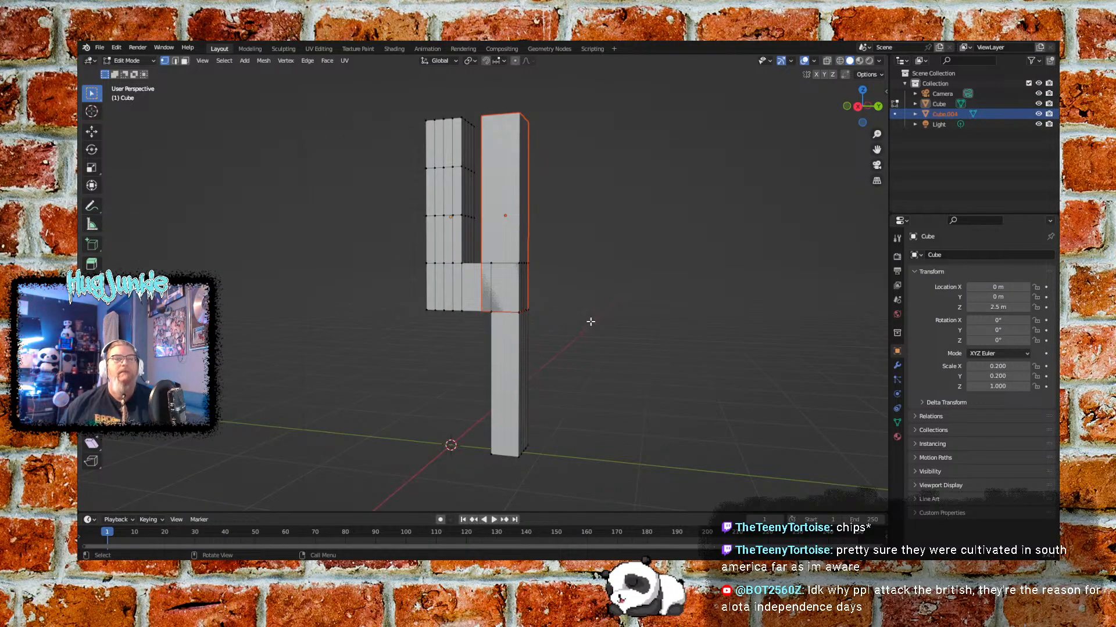
pyautogui.moveTo(572, 282); pyautogui.dragTo(529, 293, button='middle')
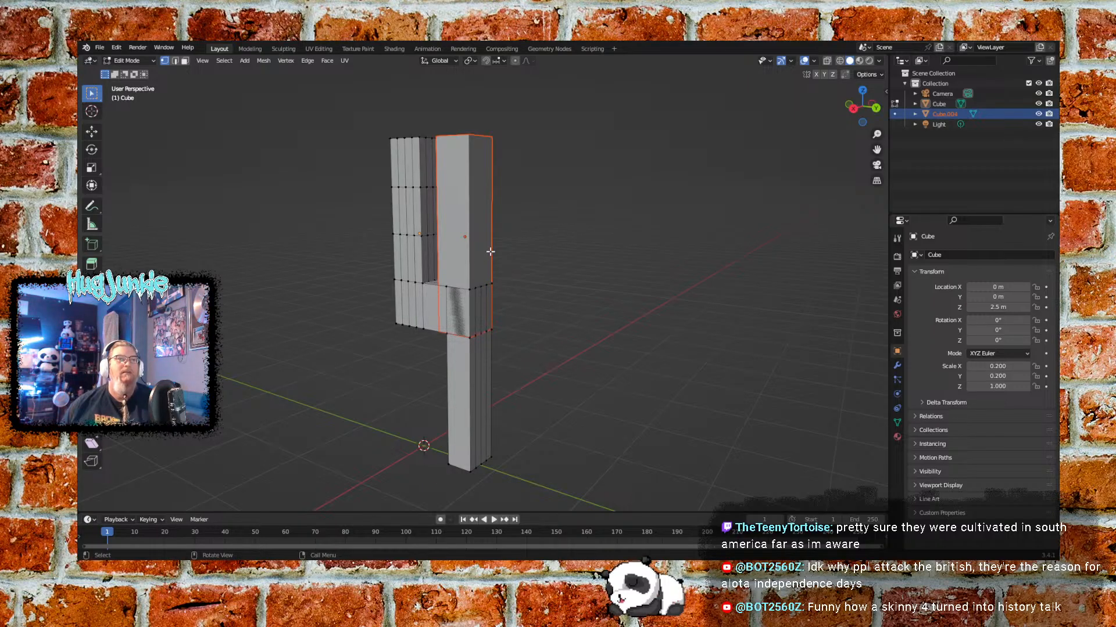
pyautogui.moveTo(565, 309); pyautogui.dragTo(550, 336, button='middle')
pyautogui.moveTo(493, 199); pyautogui.dragTo(366, 309, button='middle')
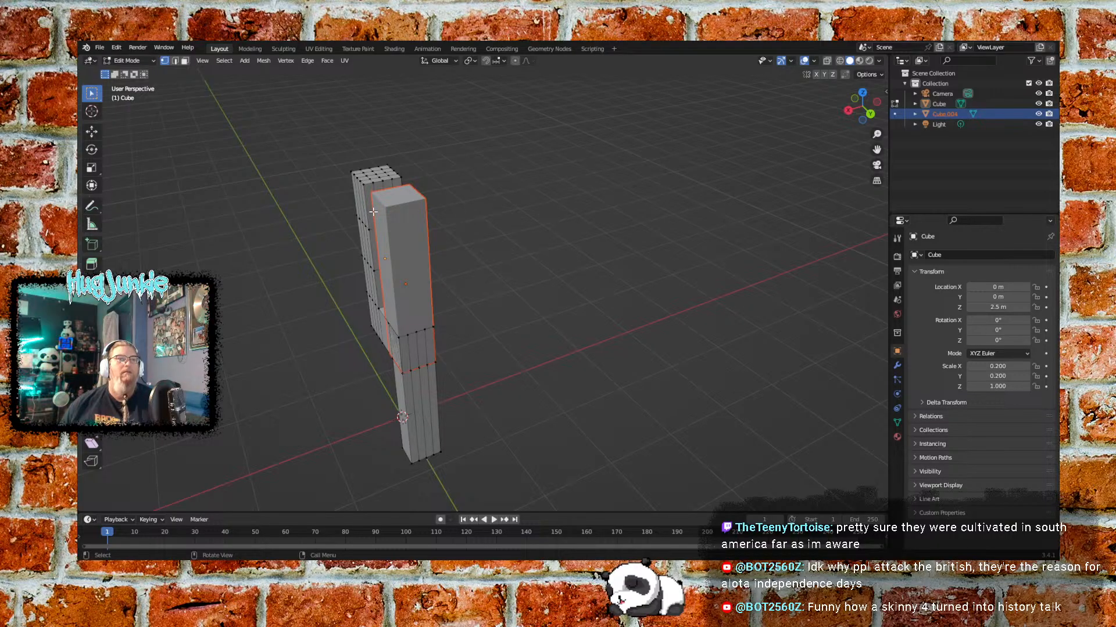
pyautogui.moveTo(465, 310); pyautogui.dragTo(562, 316, button='middle')
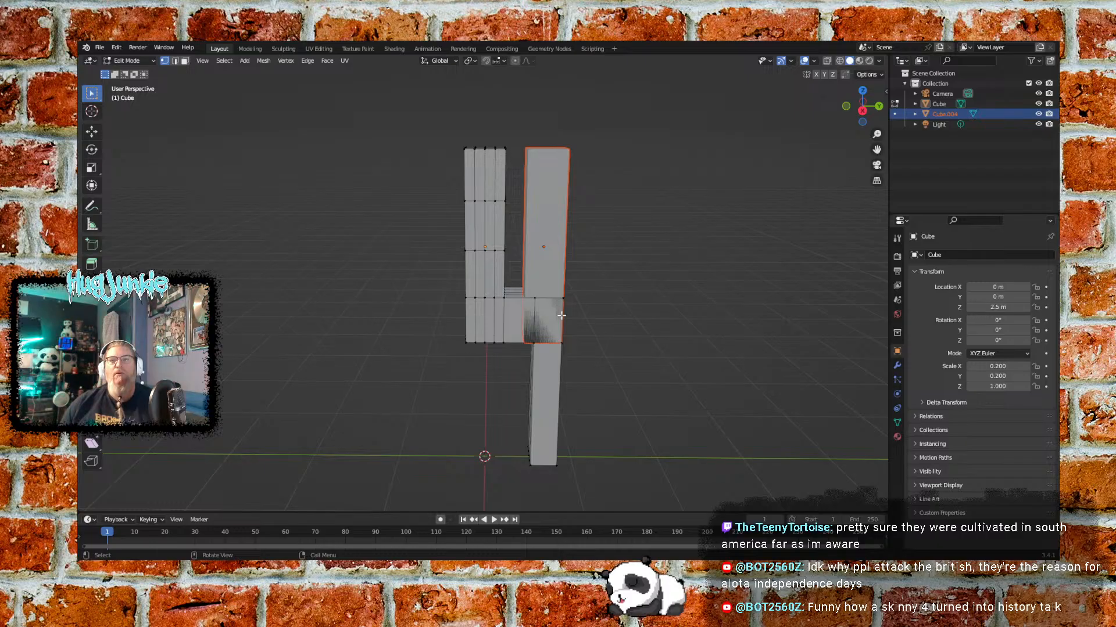
pyautogui.moveTo(630, 274); pyautogui.dragTo(604, 297, button='middle')
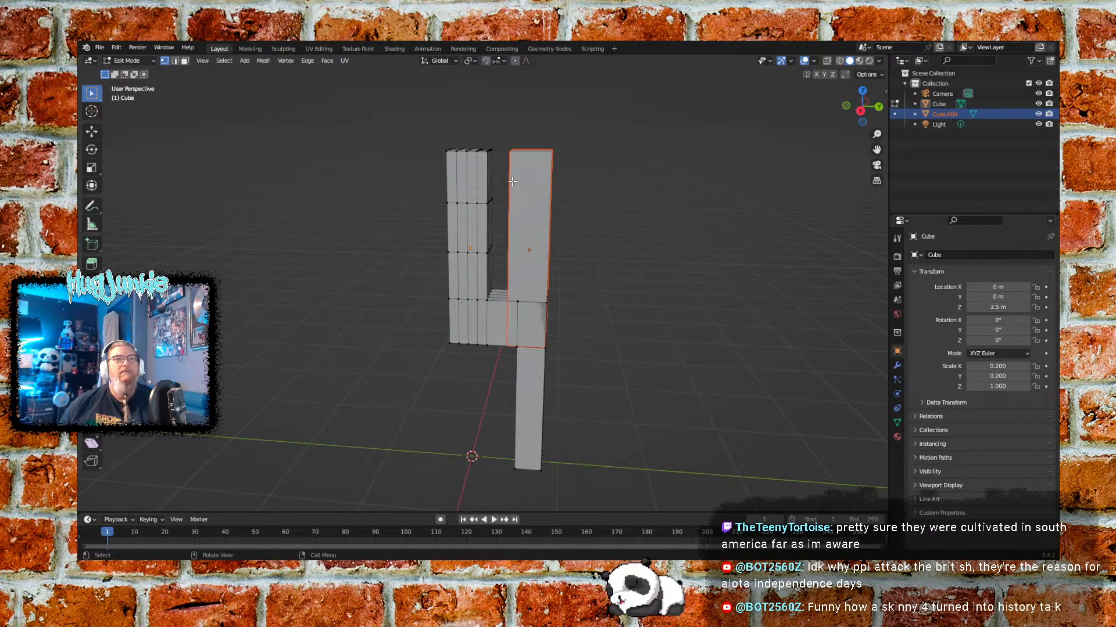
pyautogui.rightClick(951, 113)
pyautogui.click(925, 114)
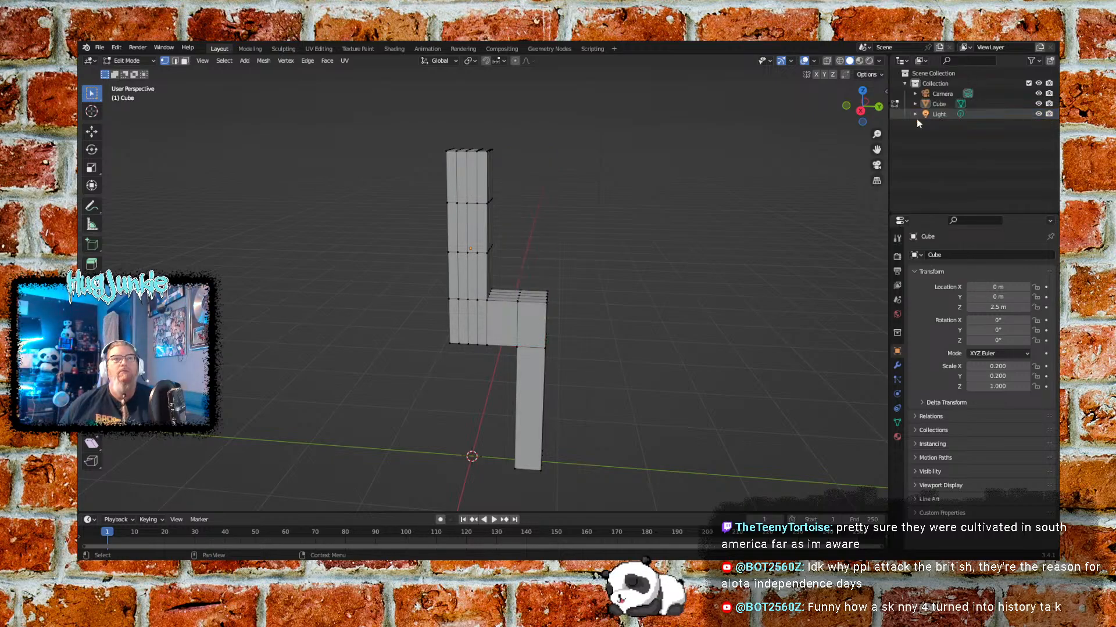
# Select the torso's topmost +Y side faces in the back orthographic view and extrude them outward about 0.6 m as a shoulder
pyautogui.moveTo(612, 248); pyautogui.dragTo(592, 242, button='middle')
pyautogui.moveTo(558, 160); pyautogui.dragTo(487, 162, button='middle')
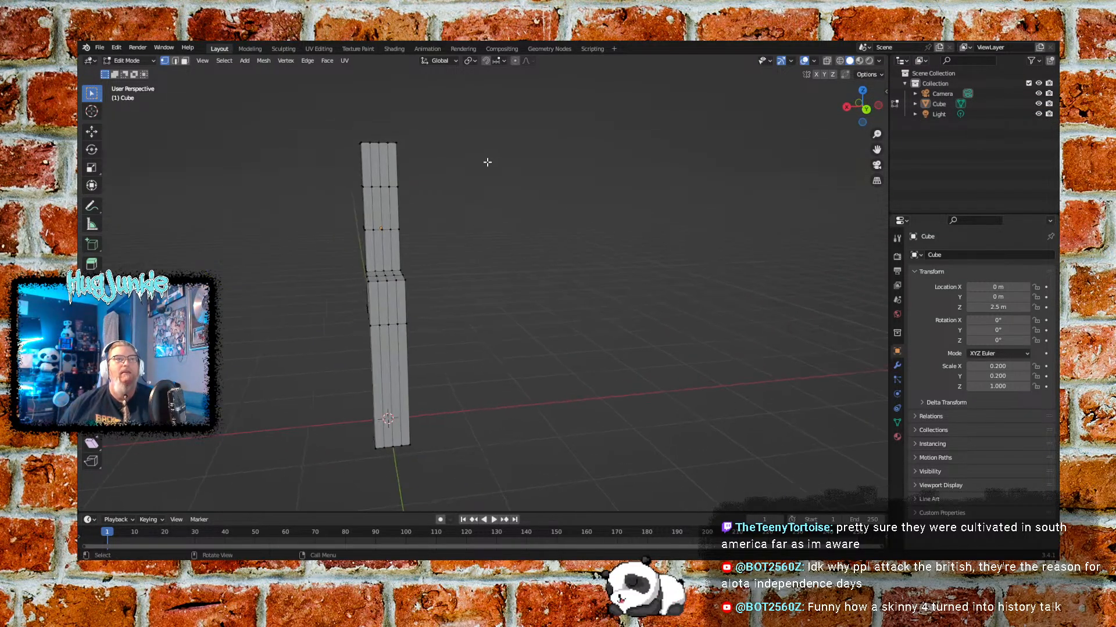
pyautogui.click(865, 108)
pyautogui.moveTo(326, 127); pyautogui.dragTo(435, 197)
pyautogui.moveTo(404, 232); pyautogui.dragTo(501, 259, button='middle')
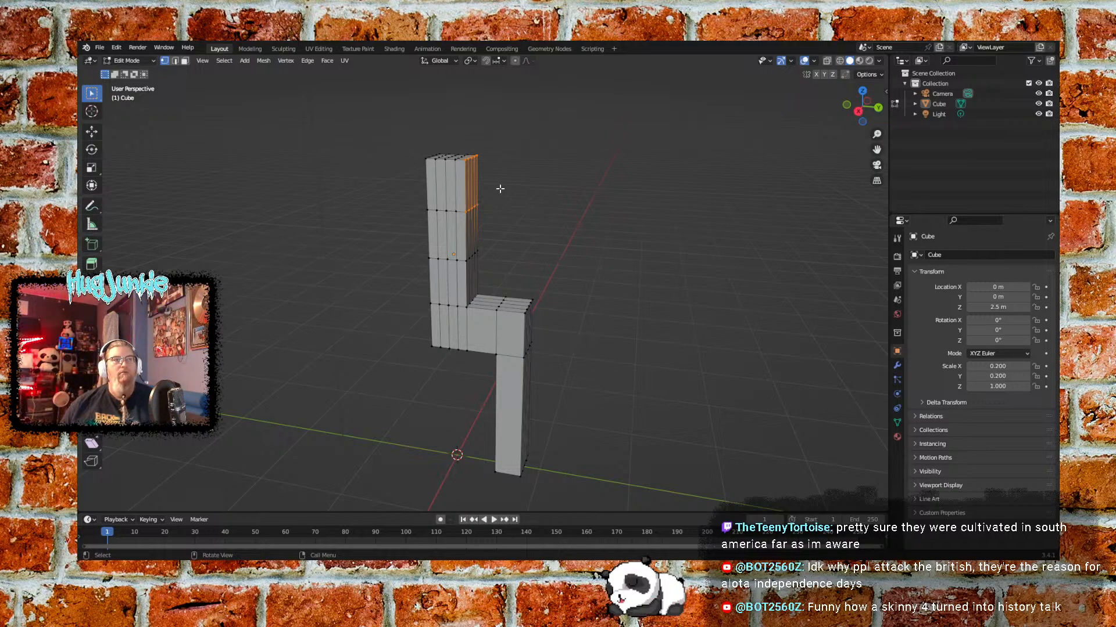
pyautogui.press('e')
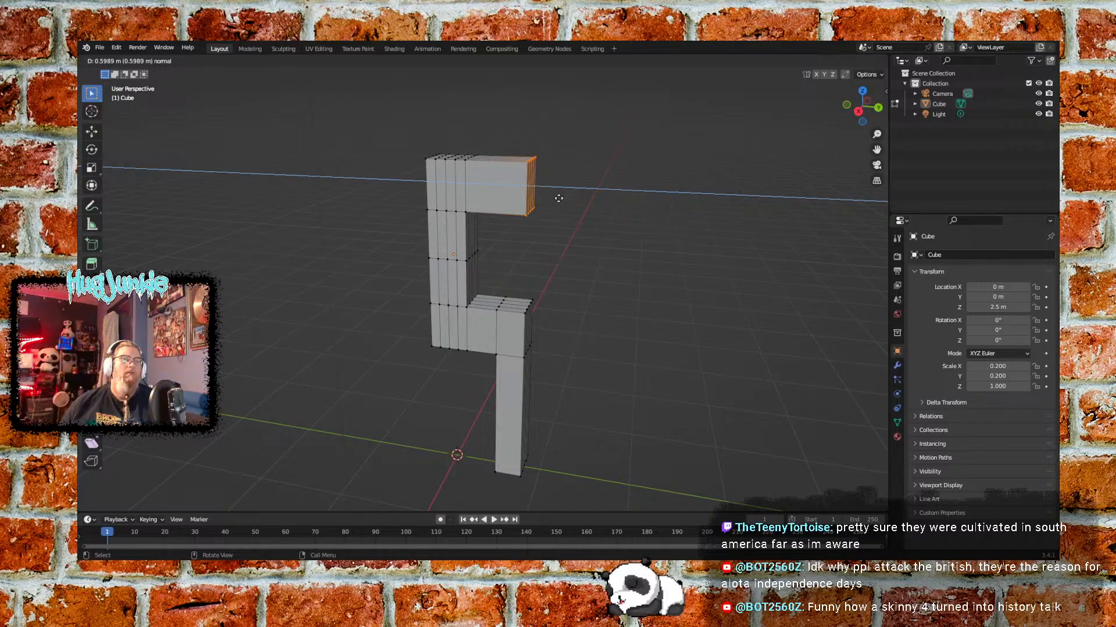
pyautogui.click(559, 198)
# Check the extruded shoulder's alignment with the torso, hip and leg in the right and back orthographic views and from oblique angles
pyautogui.moveTo(559, 199); pyautogui.dragTo(590, 264, button='middle')
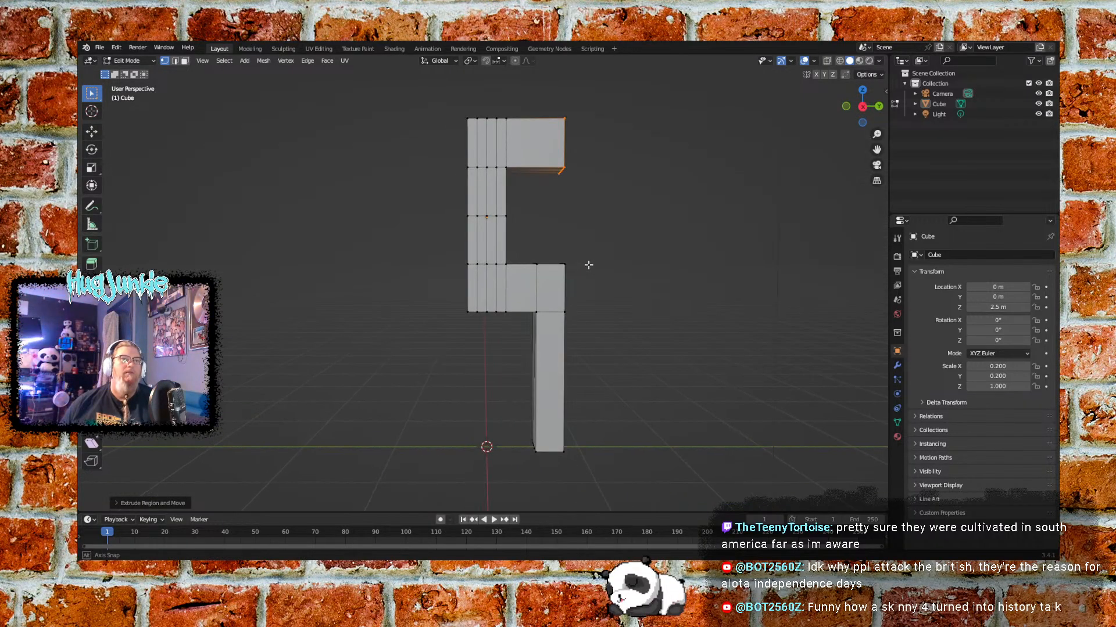
pyautogui.click(862, 113)
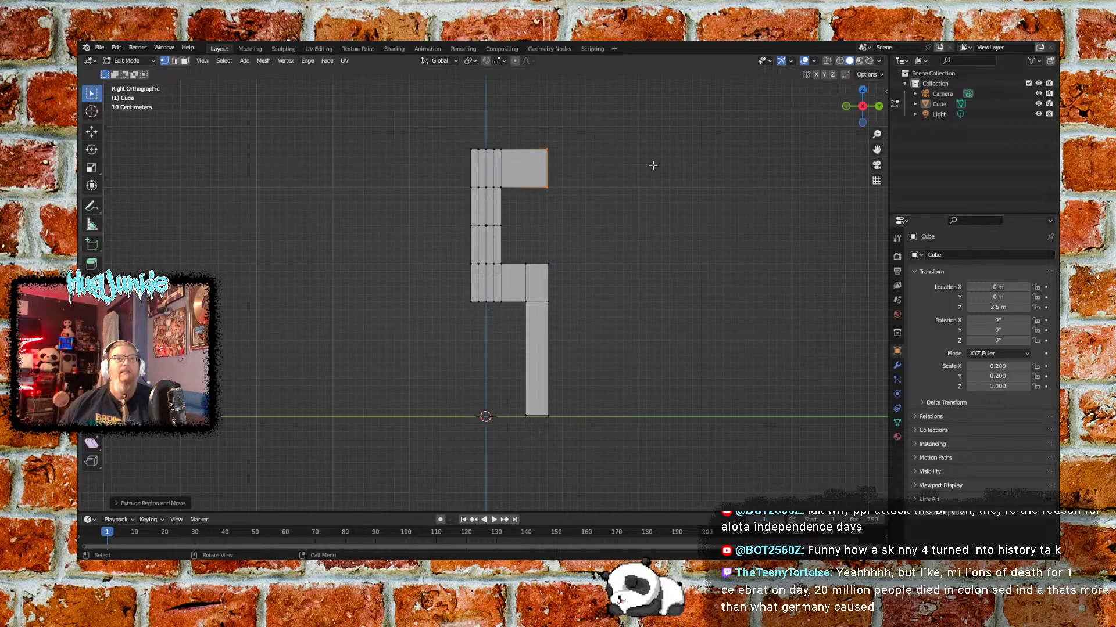
pyautogui.scroll(2, 595, 226)
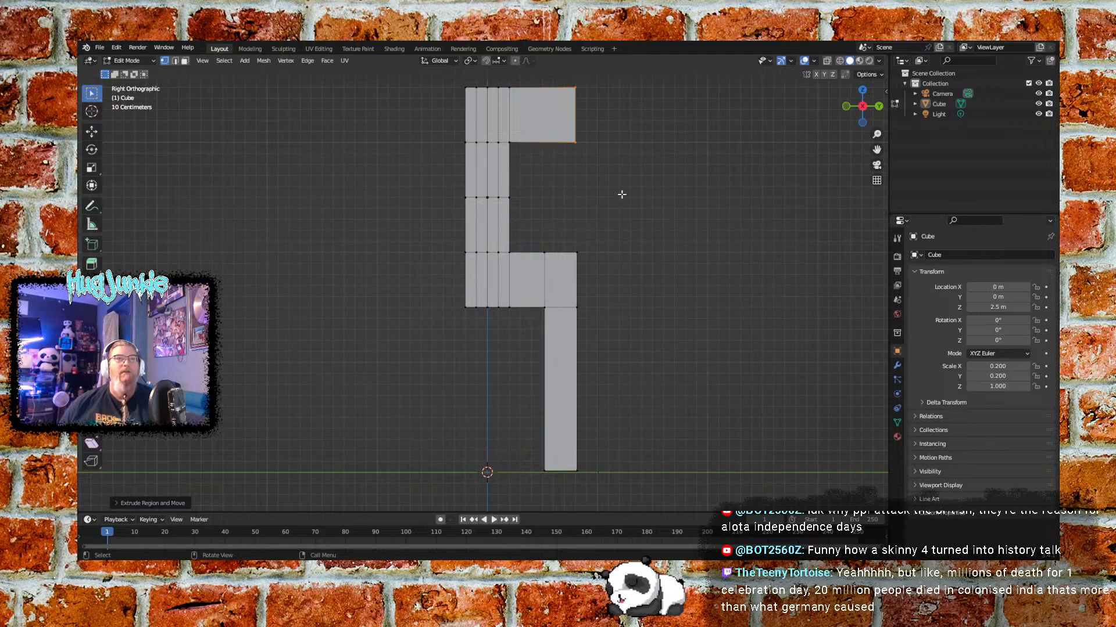
pyautogui.keyDown('shift'); pyautogui.moveTo(609, 170); pyautogui.dragTo(560, 224, button='middle'); pyautogui.keyUp('shift')
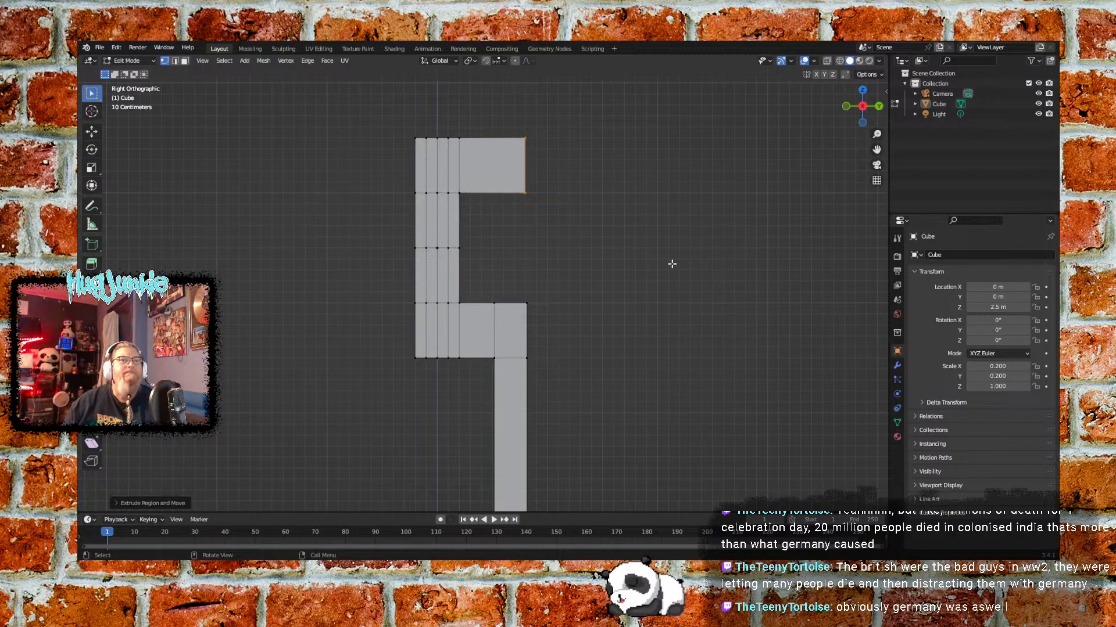
pyautogui.moveTo(588, 244); pyautogui.dragTo(414, 279, button='middle')
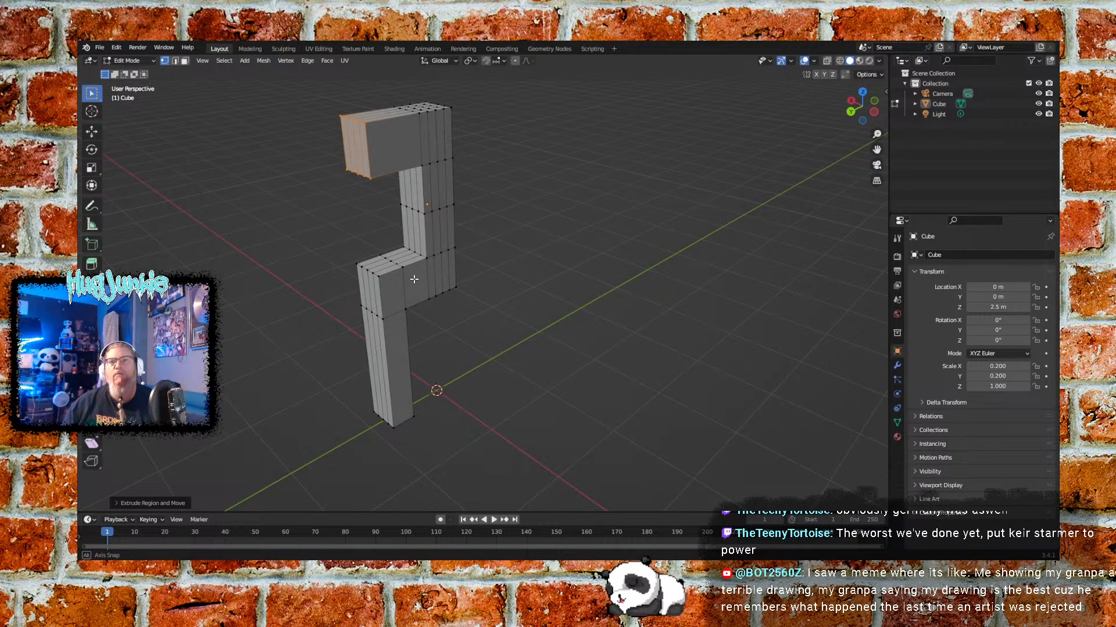
pyautogui.moveTo(414, 279); pyautogui.dragTo(496, 252, button='middle')
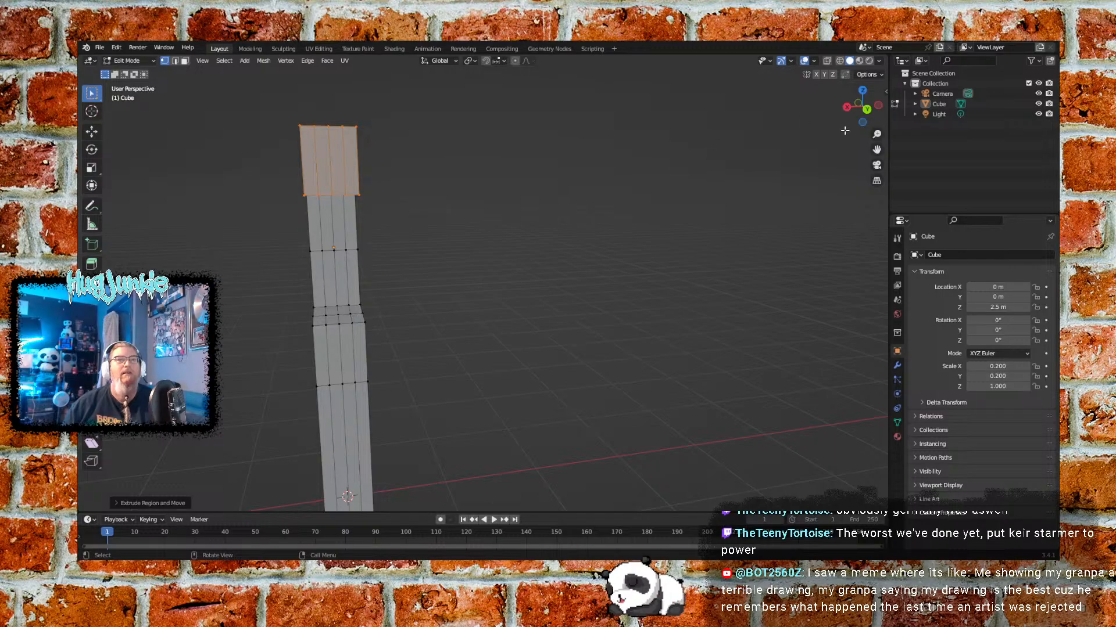
pyautogui.click(867, 112)
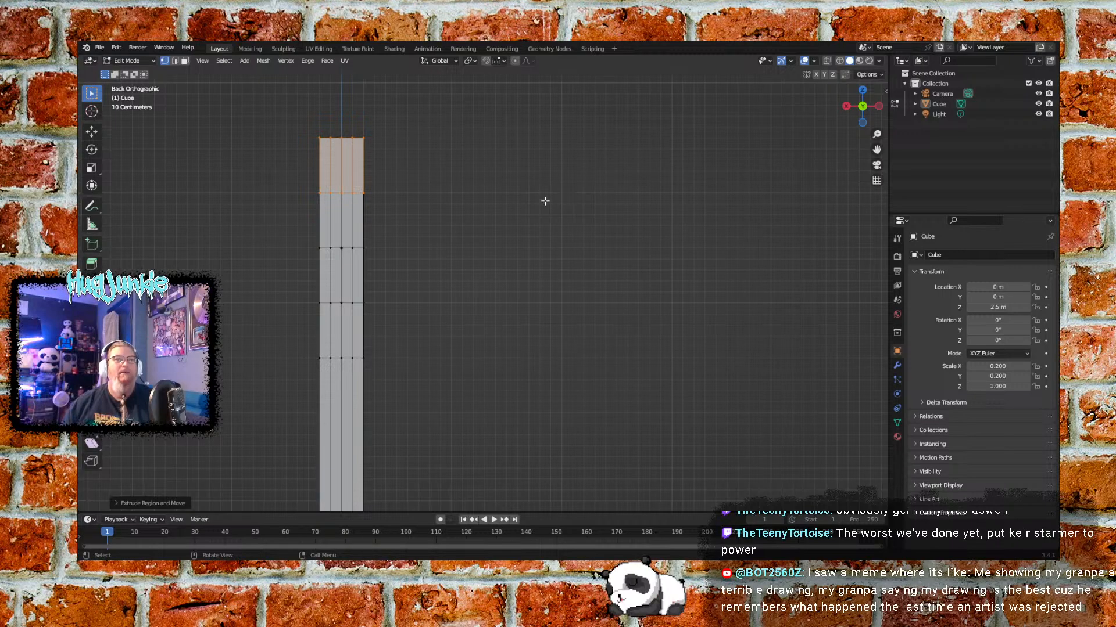
# Extrude the end face of the upper horizontal arm outward by about 0.37 m
pyautogui.moveTo(413, 200); pyautogui.dragTo(490, 233, button='middle')
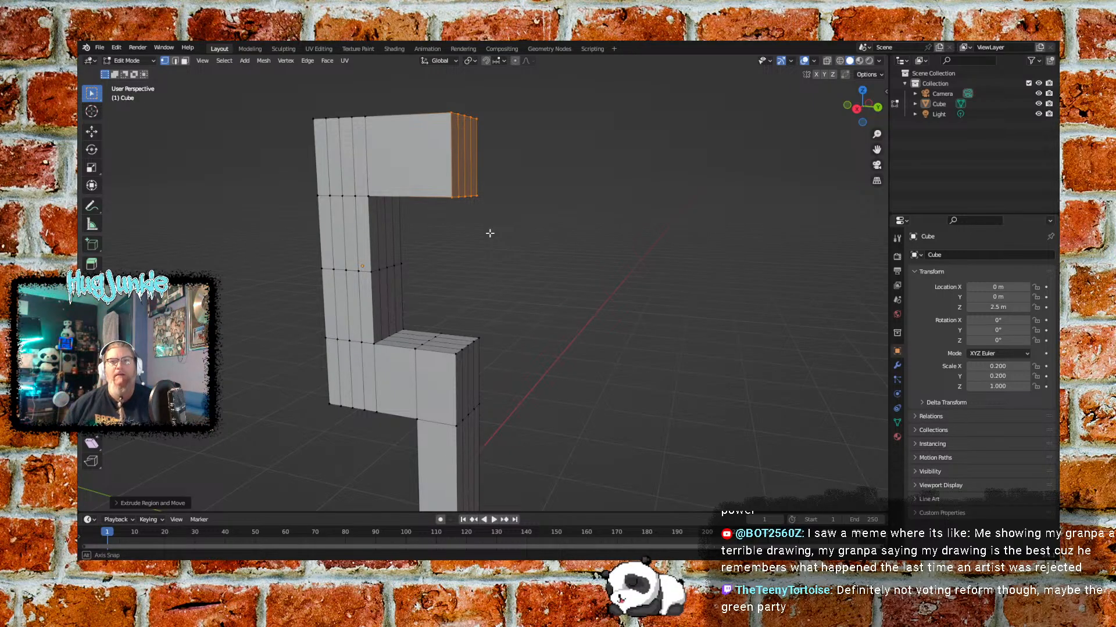
pyautogui.moveTo(489, 233); pyautogui.dragTo(491, 233, button='middle')
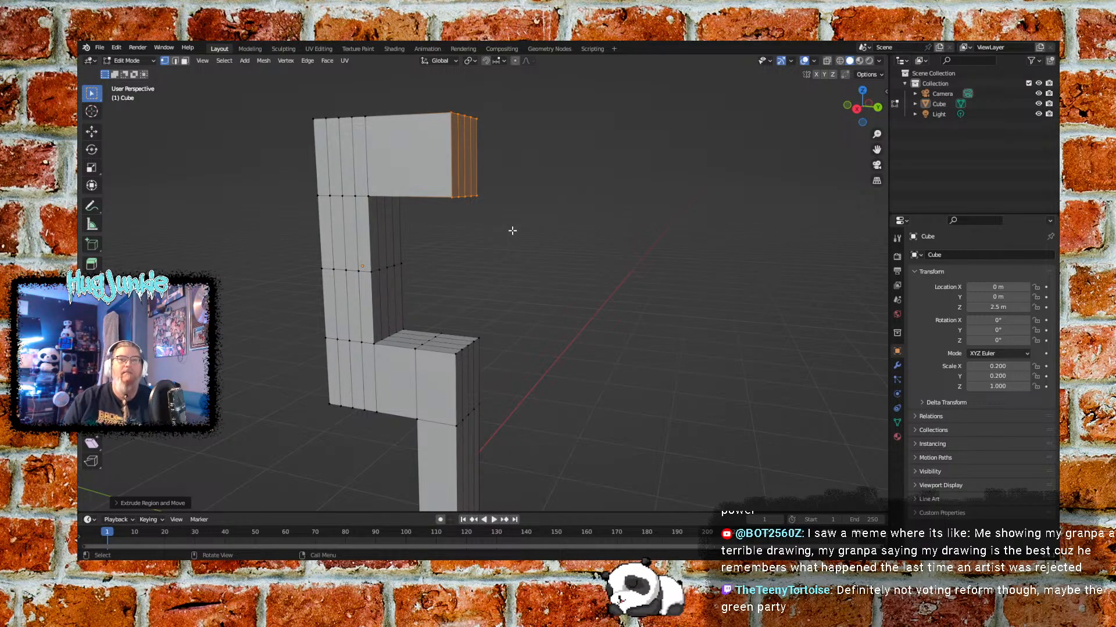
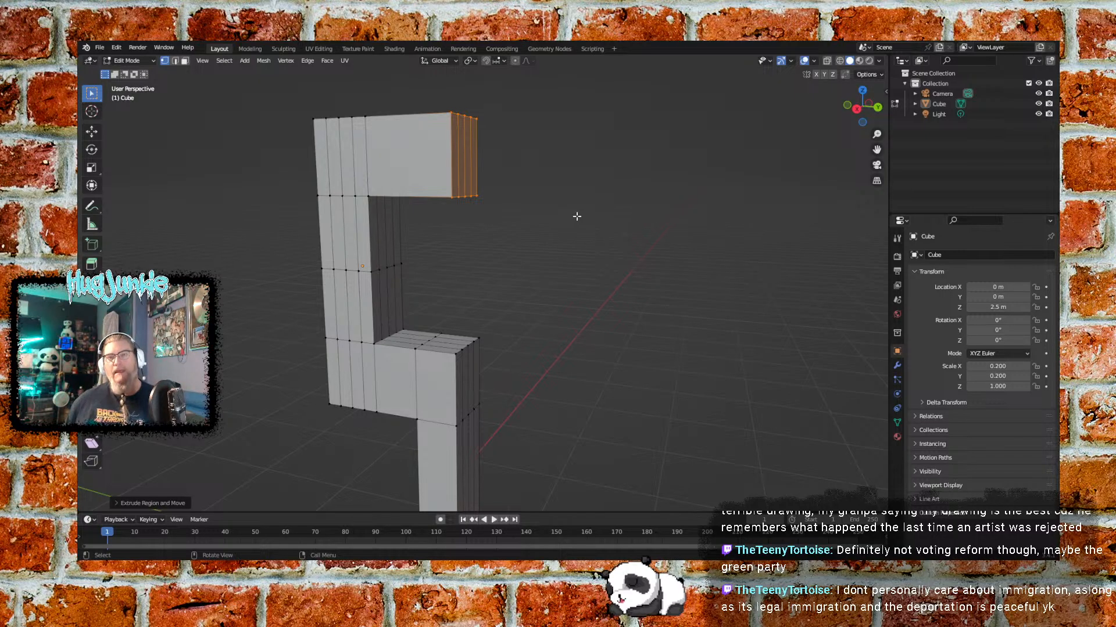
pyautogui.moveTo(588, 210); pyautogui.dragTo(622, 207, button='middle')
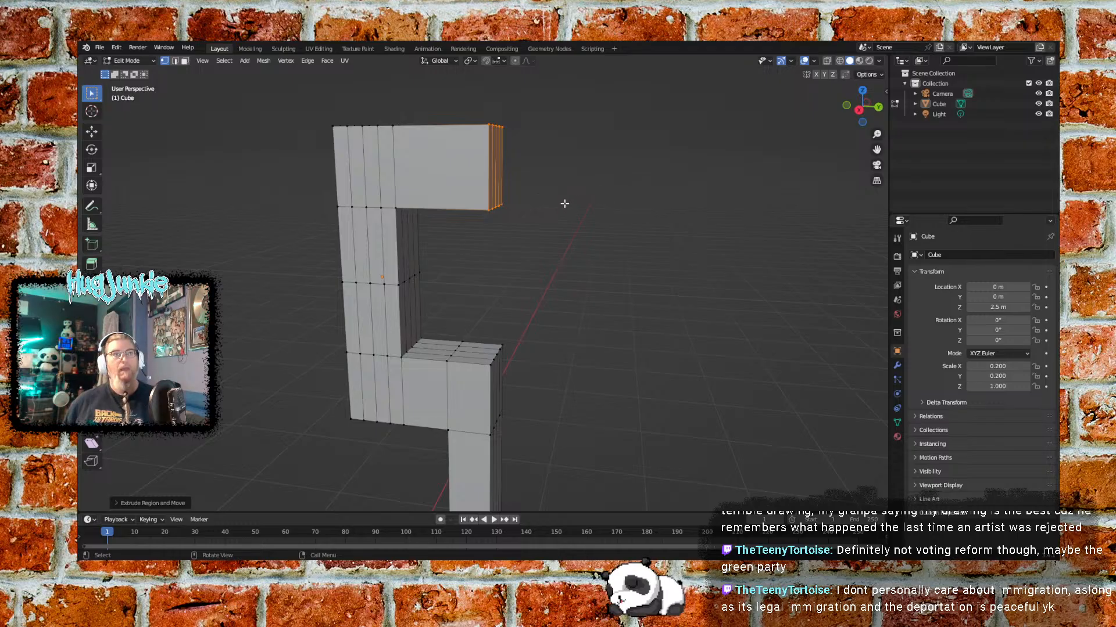
pyautogui.press('e')
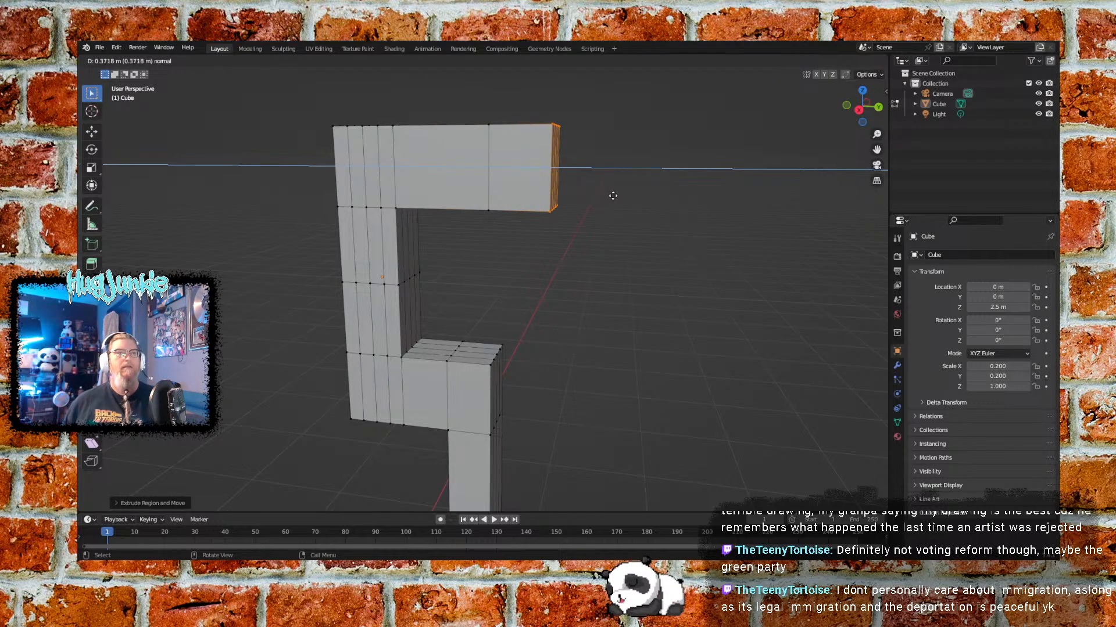
pyautogui.click(613, 196)
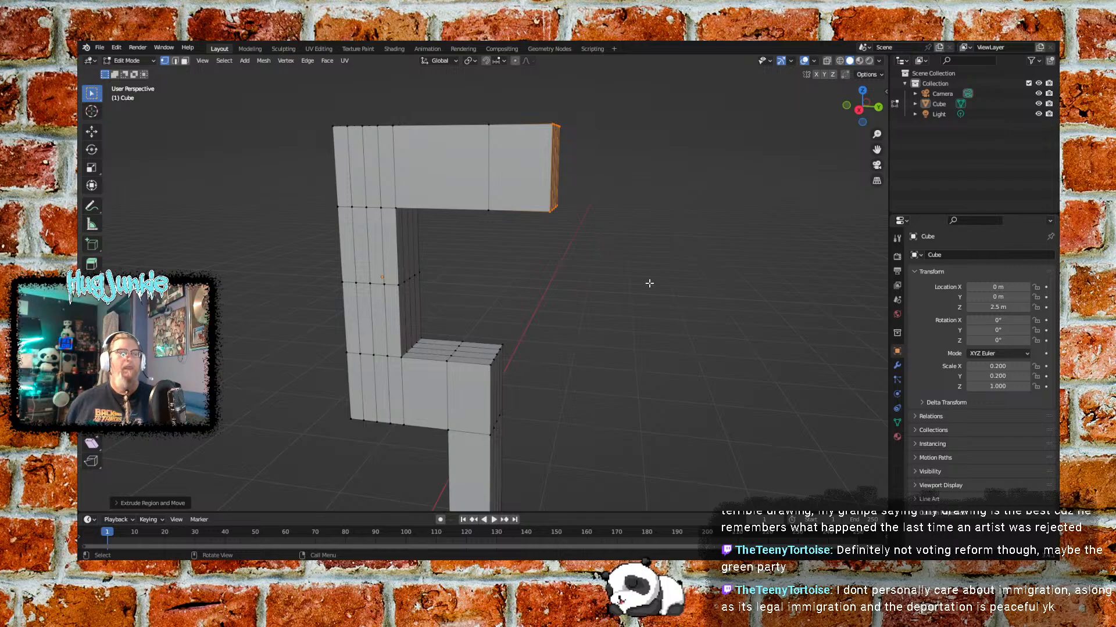
# In the right orthographic view with wireframe shading, select the whole lower leg column and shift it about 0.013 m toward negative Y
pyautogui.moveTo(616, 231); pyautogui.dragTo(581, 269, button='middle')
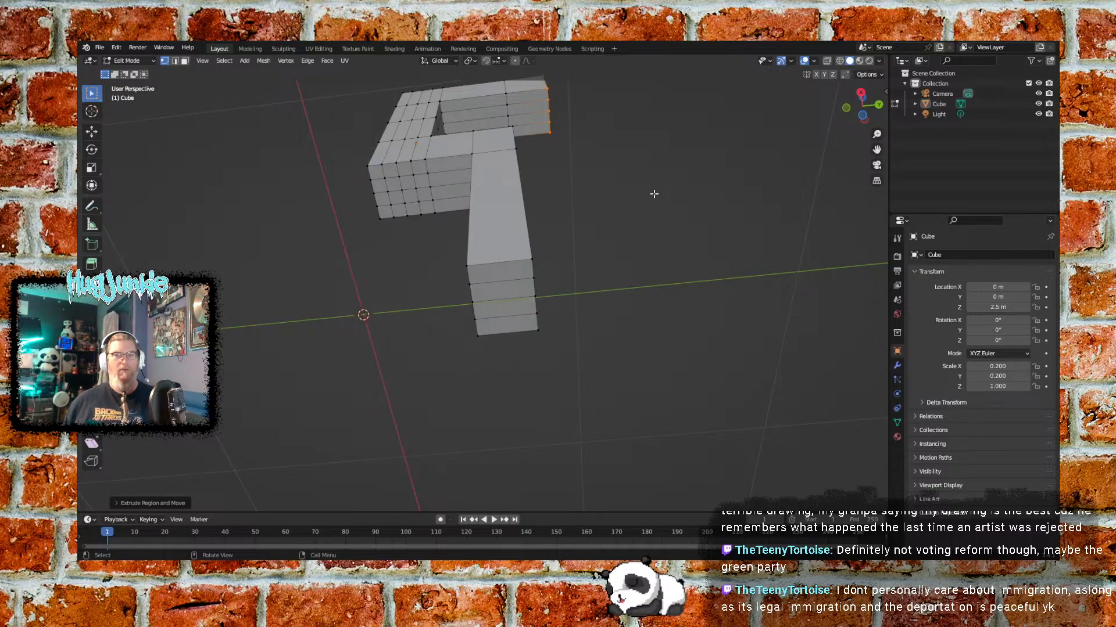
pyautogui.moveTo(604, 169); pyautogui.dragTo(610, 246, button='middle')
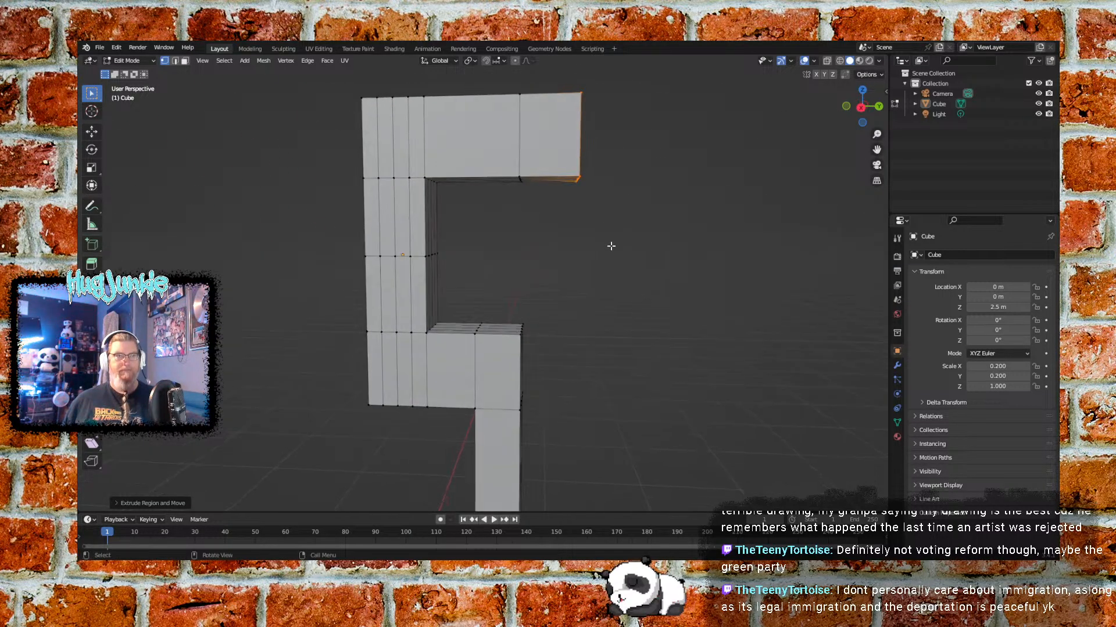
pyautogui.click(860, 107)
pyautogui.scroll(3, 578, 270)
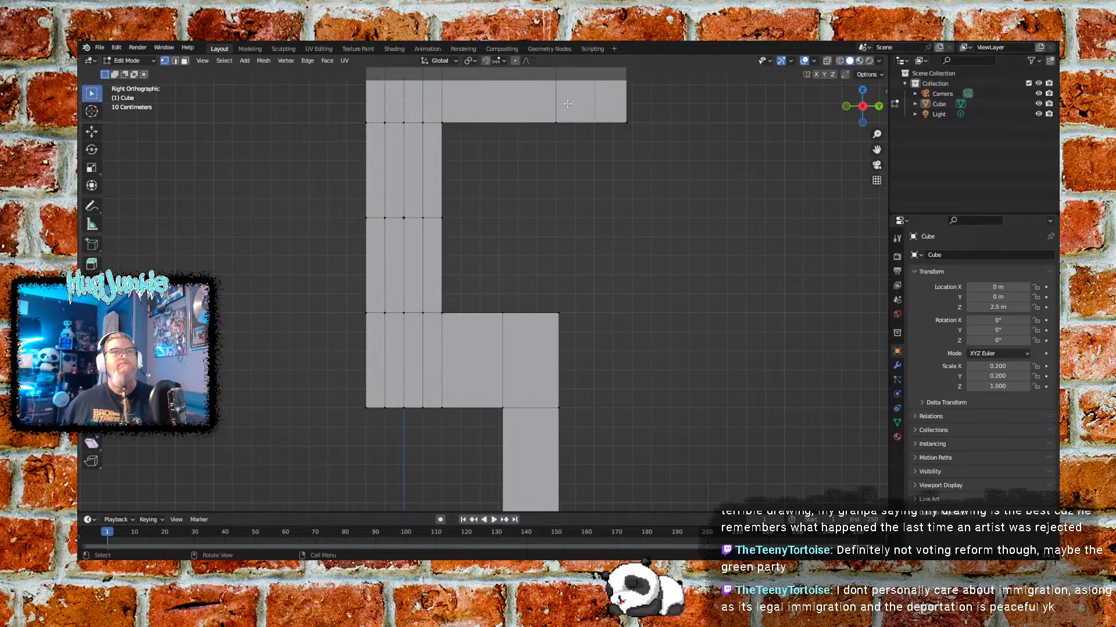
pyautogui.keyDown('shift'); pyautogui.moveTo(594, 359); pyautogui.dragTo(616, 145, button='middle'); pyautogui.keyUp('shift')
pyautogui.moveTo(611, 91); pyautogui.dragTo(500, 489)
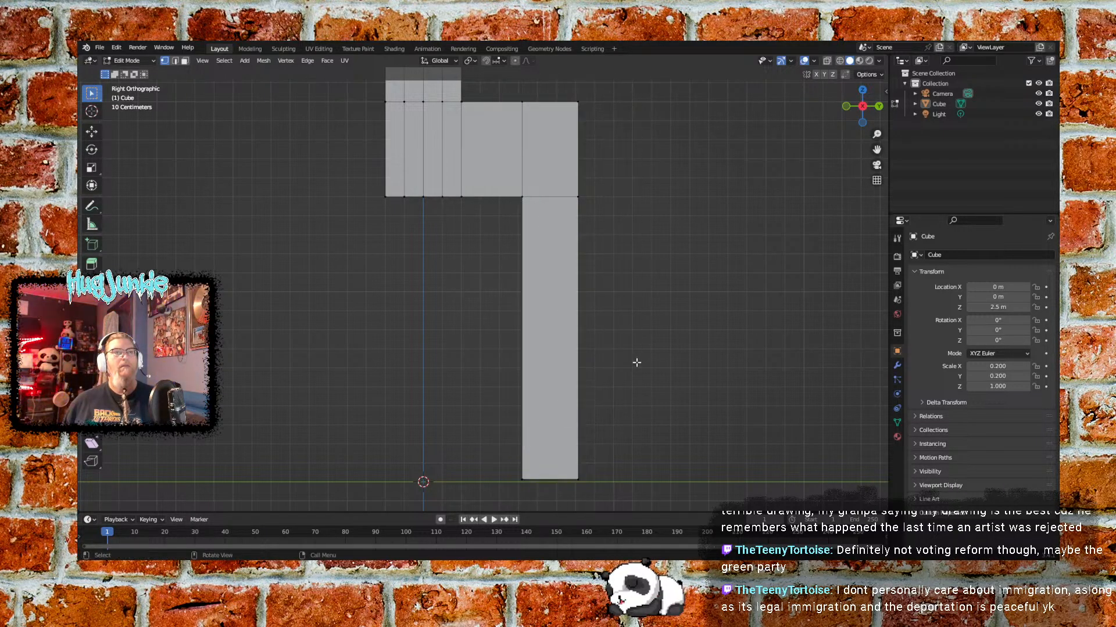
pyautogui.click(827, 60)
pyautogui.moveTo(603, 94); pyautogui.dragTo(501, 486)
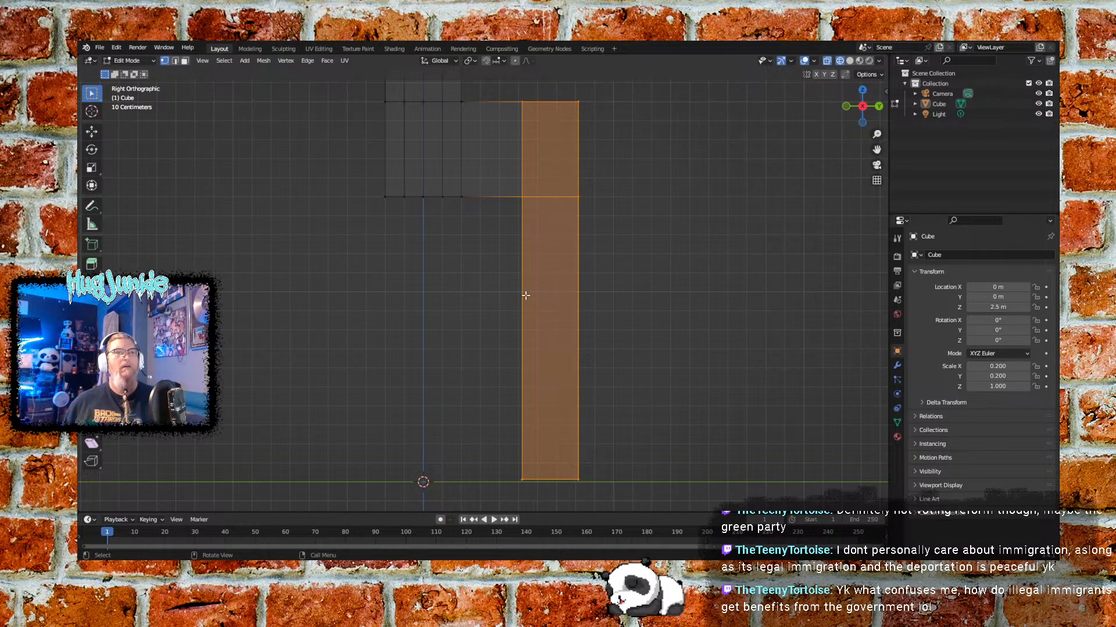
pyautogui.click(92, 132)
pyautogui.moveTo(592, 259); pyautogui.dragTo(586, 261)
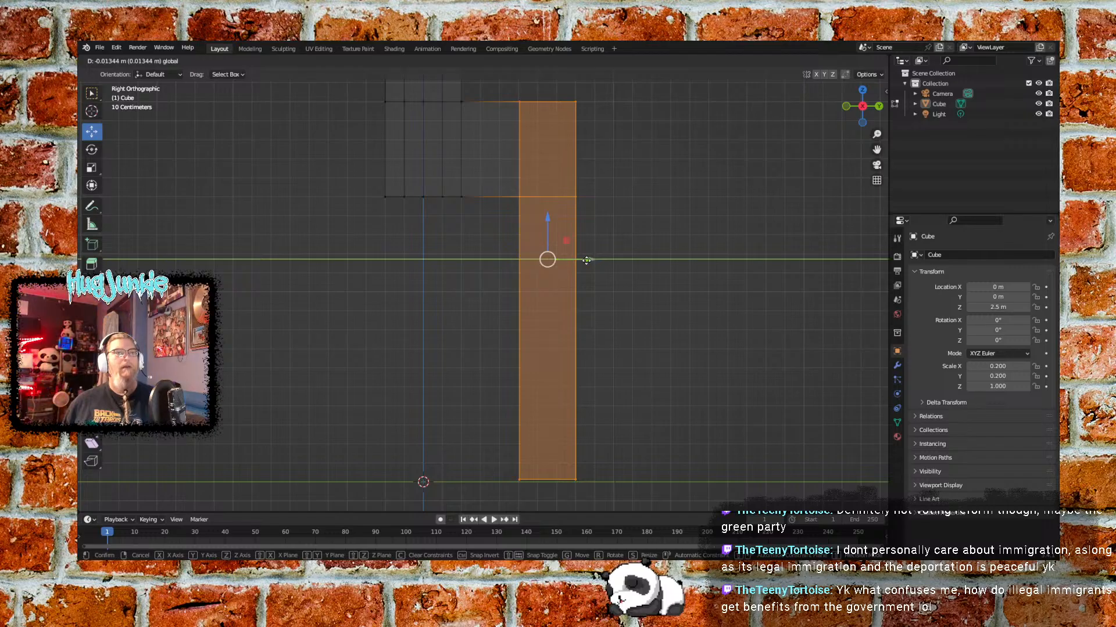
pyautogui.moveTo(586, 260); pyautogui.dragTo(586, 260)
pyautogui.click(670, 275)
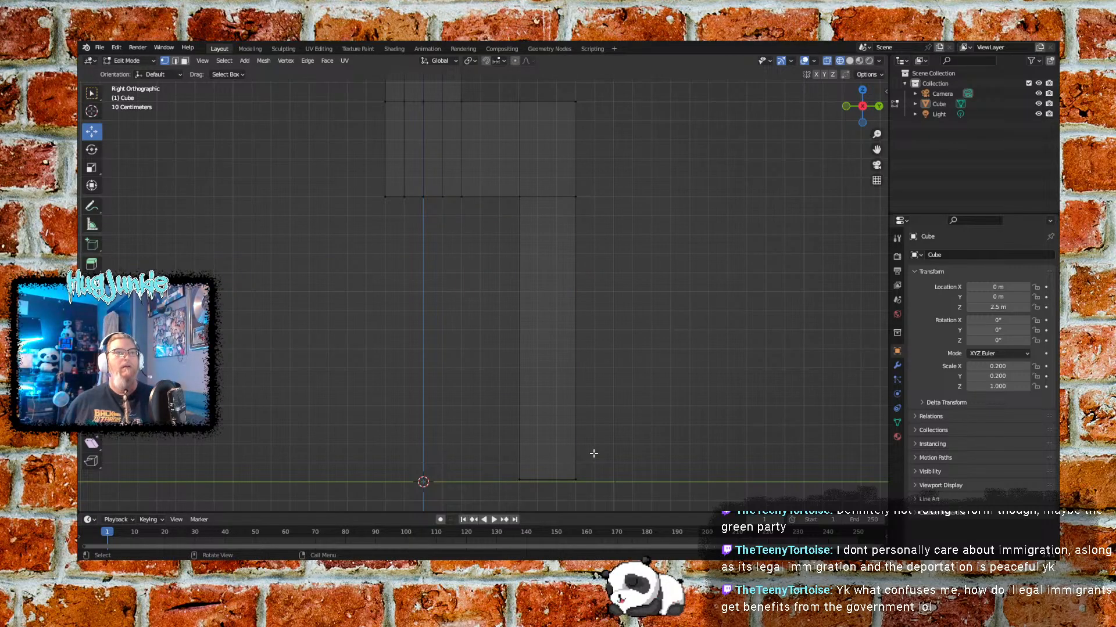
# Select the leg's bottom vertices and lower them along Z to the ground line
pyautogui.moveTo(487, 461); pyautogui.dragTo(615, 500)
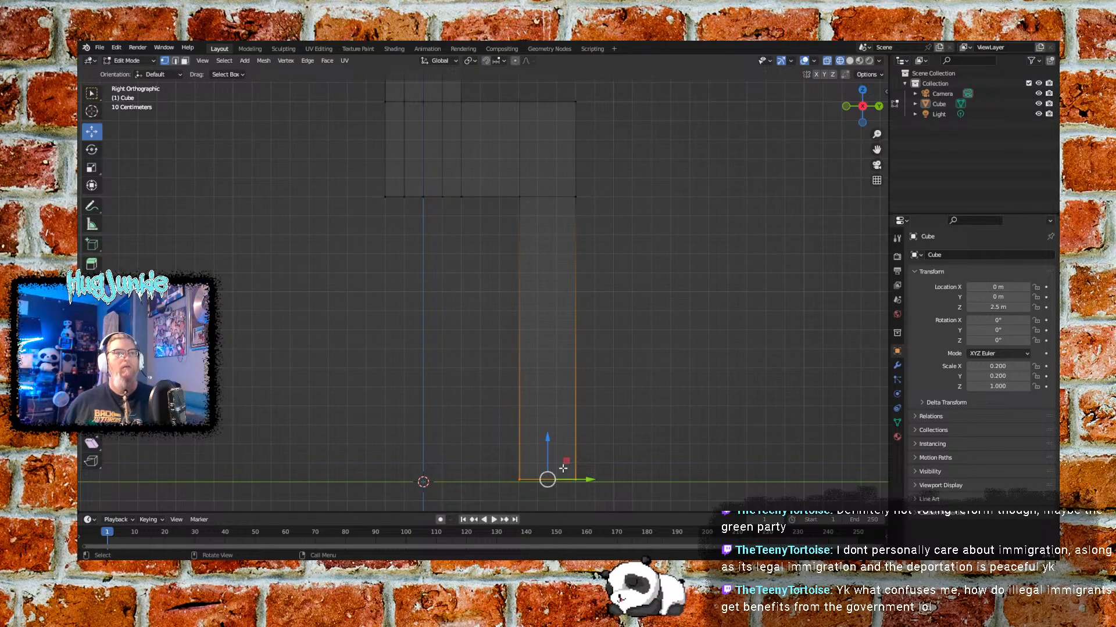
pyautogui.moveTo(550, 441); pyautogui.dragTo(544, 444)
pyautogui.click(722, 403)
# Select the upper arm's outer end vertices and move them inward along Y to shorten the arm slightly
pyautogui.keyDown('shift'); pyautogui.moveTo(667, 298); pyautogui.dragTo(659, 452, button='middle'); pyautogui.keyUp('shift')
pyautogui.keyDown('shift'); pyautogui.moveTo(643, 247); pyautogui.dragTo(649, 303, button='middle'); pyautogui.keyUp('shift')
pyautogui.keyDown('shift'); pyautogui.moveTo(622, 204); pyautogui.dragTo(618, 319, button='middle'); pyautogui.keyUp('shift')
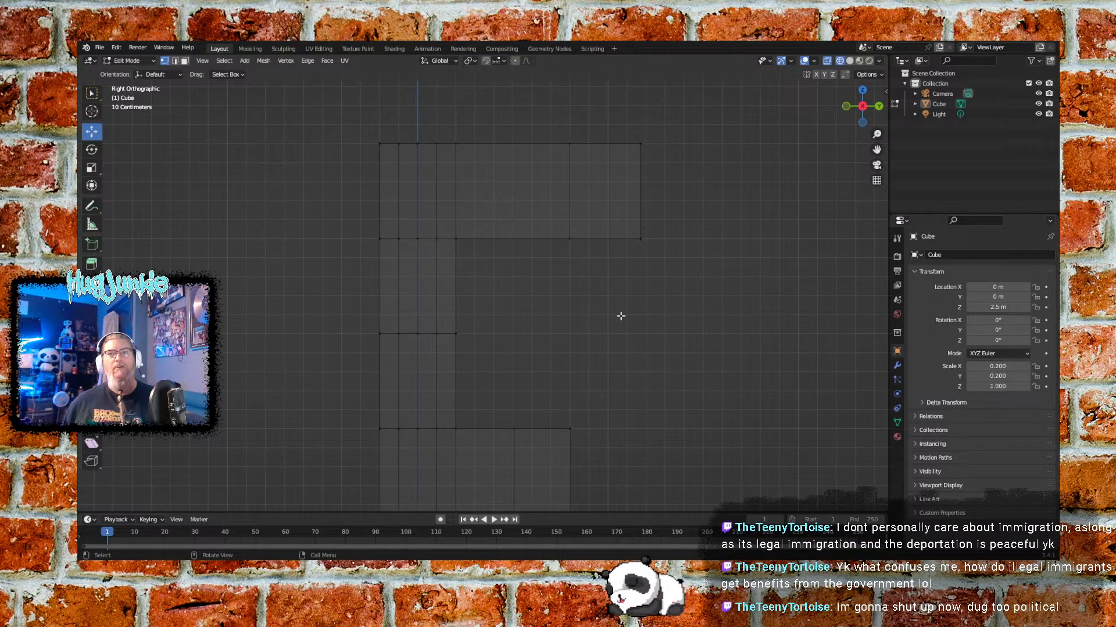
pyautogui.keyDown('shift'); pyautogui.moveTo(608, 294); pyautogui.dragTo(610, 330, button='middle'); pyautogui.keyUp('shift')
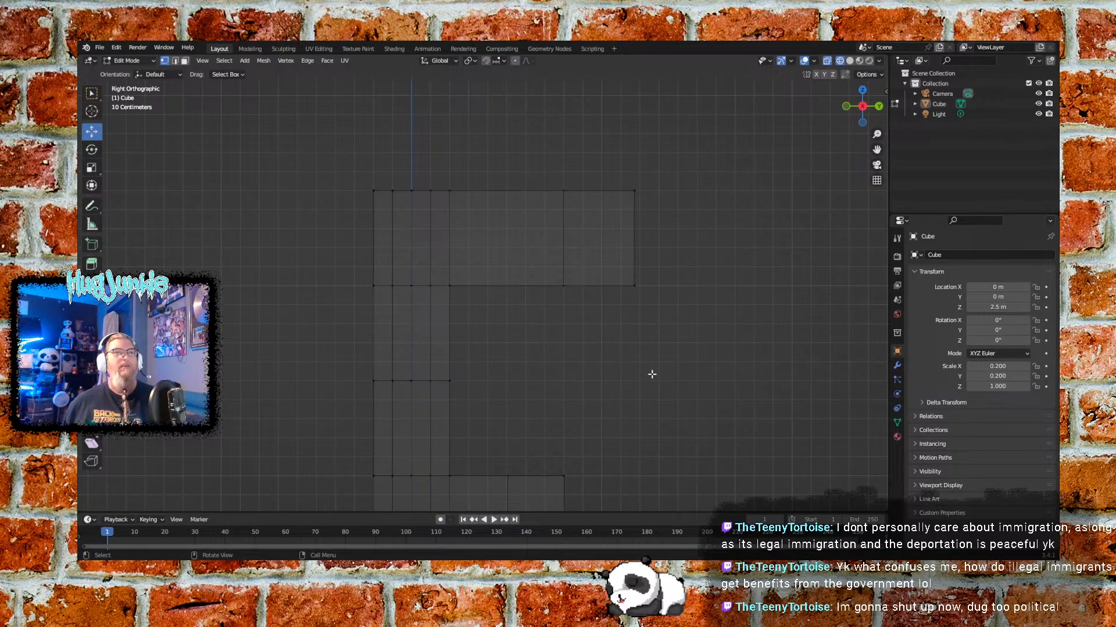
pyautogui.keyDown('shift'); pyautogui.moveTo(699, 298); pyautogui.dragTo(615, 259, button='middle'); pyautogui.keyUp('shift')
pyautogui.keyDown('shift'); pyautogui.scroll(-2, 598, 349); pyautogui.keyUp('shift')
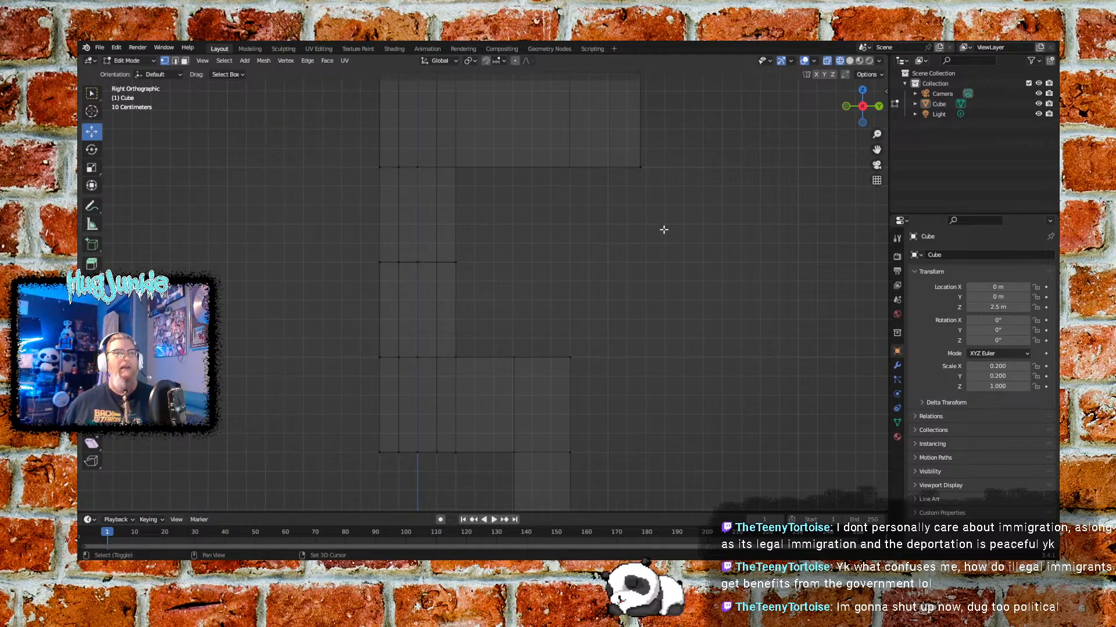
pyautogui.keyDown('shift'); pyautogui.moveTo(657, 229); pyautogui.dragTo(603, 353, button='middle'); pyautogui.keyUp('shift')
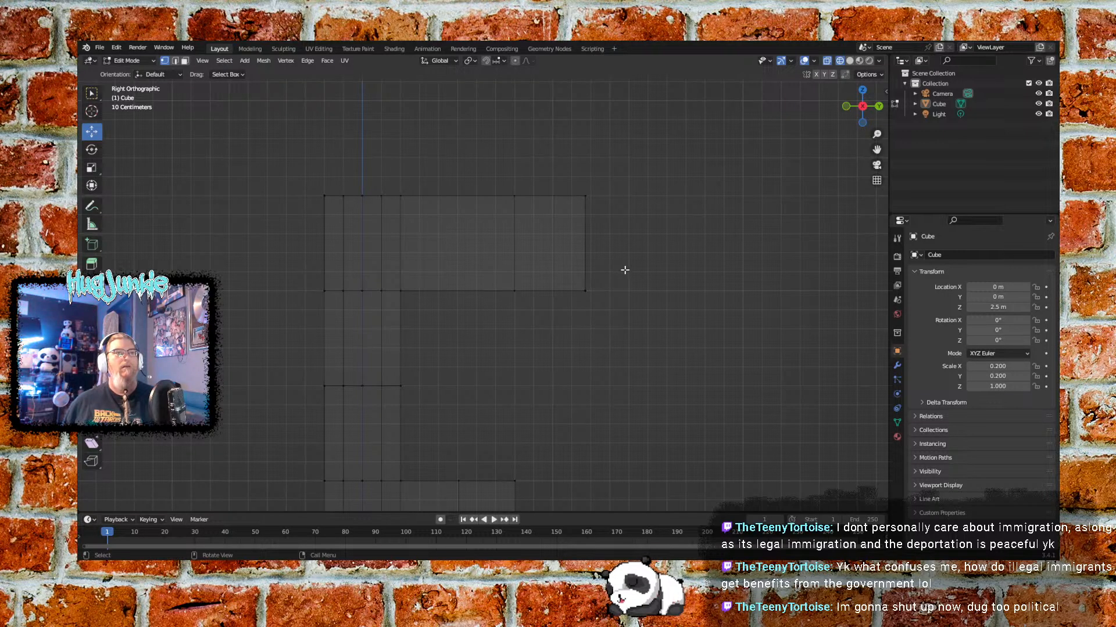
pyautogui.moveTo(619, 158); pyautogui.dragTo(582, 328)
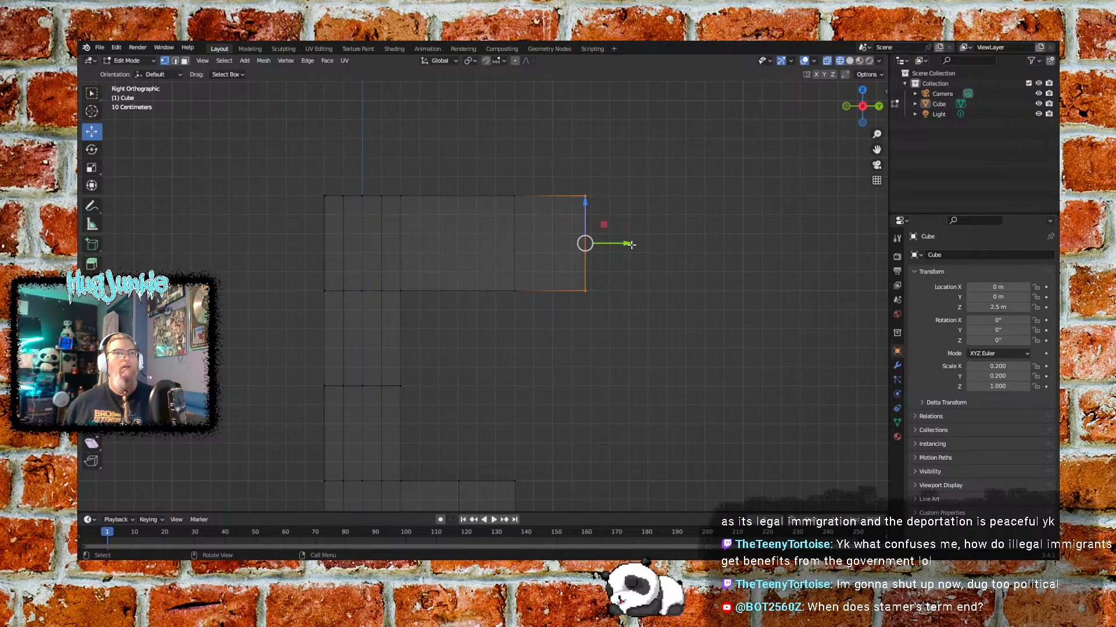
pyautogui.moveTo(631, 244); pyautogui.dragTo(615, 247)
pyautogui.click(628, 324)
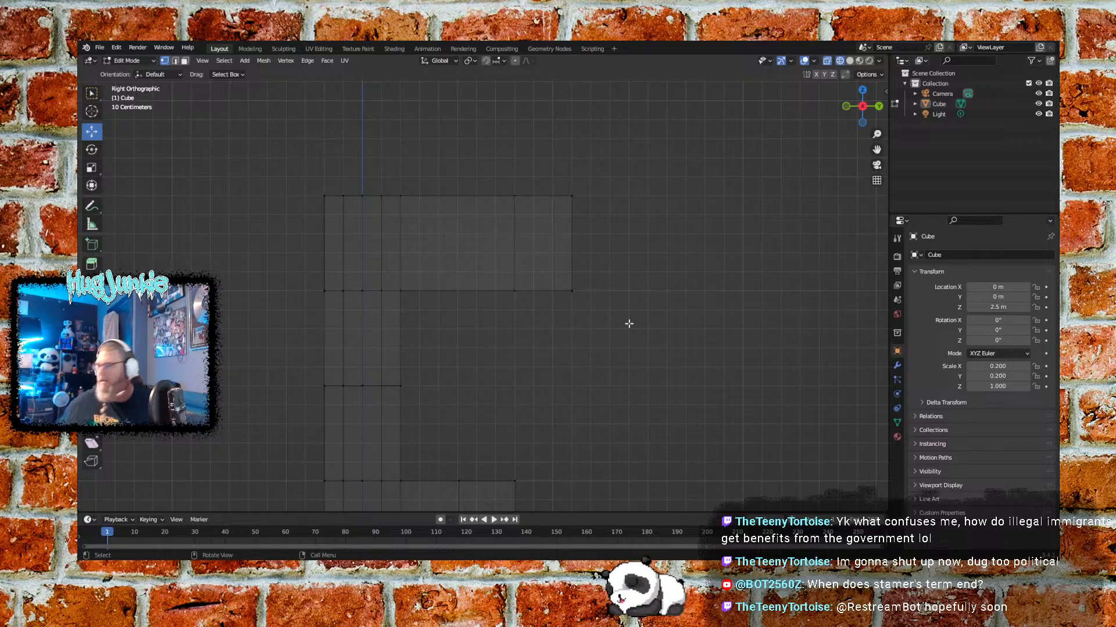
# Delete the two outermost vertex columns on the negative Y side of the upright section
pyautogui.press('shift')
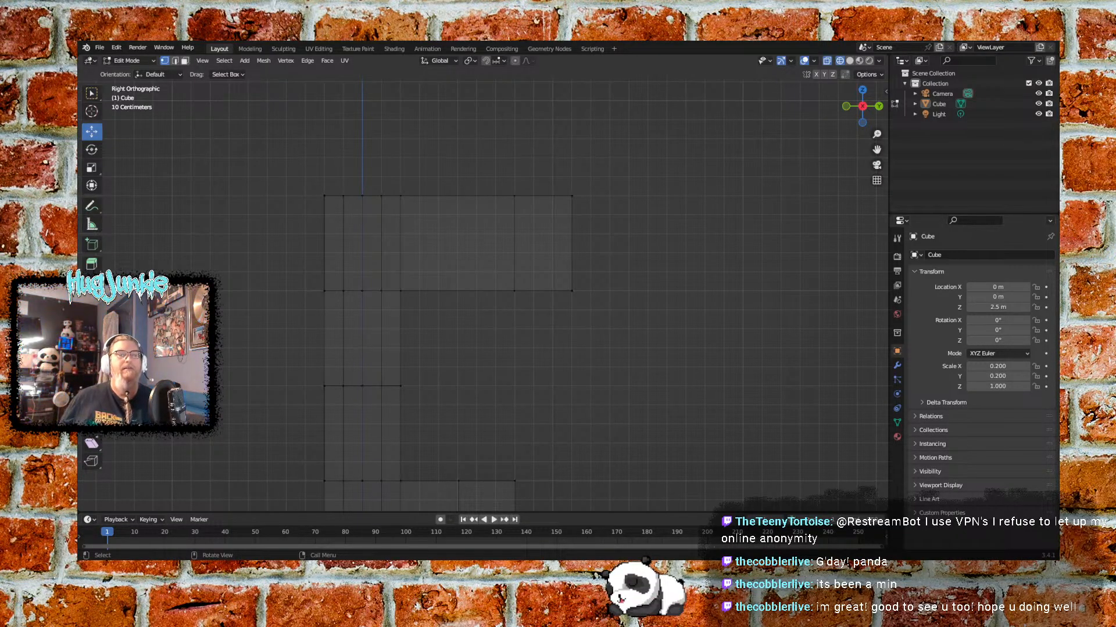
pyautogui.scroll(2, 603, 377)
pyautogui.keyDown('shift'); pyautogui.scroll(-3, 648, 406); pyautogui.keyUp('shift')
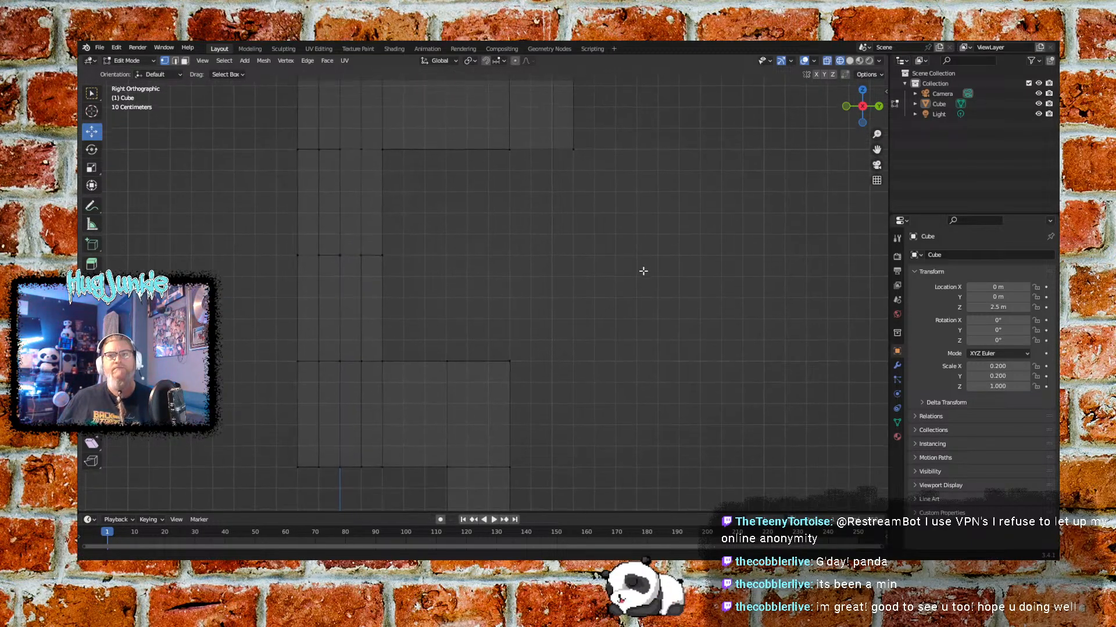
pyautogui.keyDown('shift'); pyautogui.moveTo(632, 209); pyautogui.dragTo(616, 306, button='middle'); pyautogui.keyUp('shift')
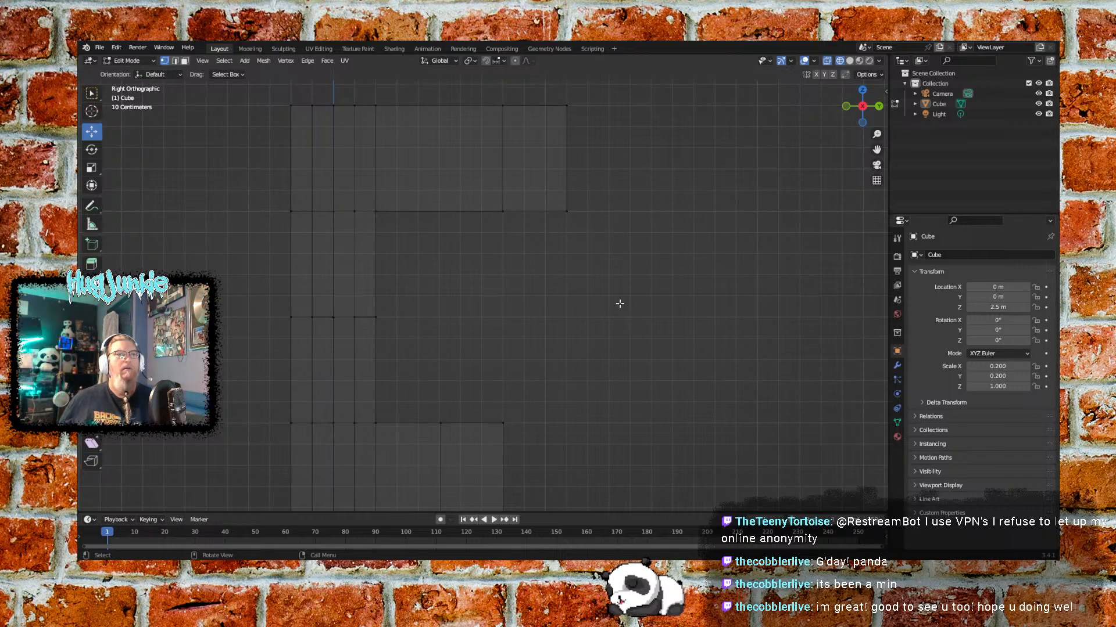
pyautogui.scroll(-5, 583, 308)
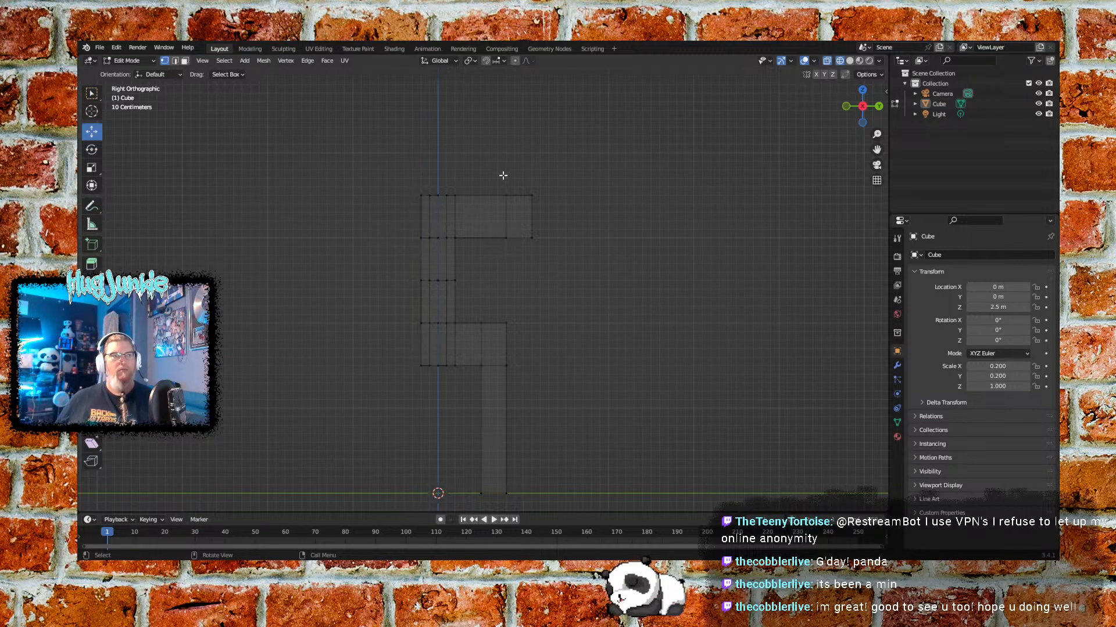
pyautogui.moveTo(362, 159); pyautogui.dragTo(434, 408)
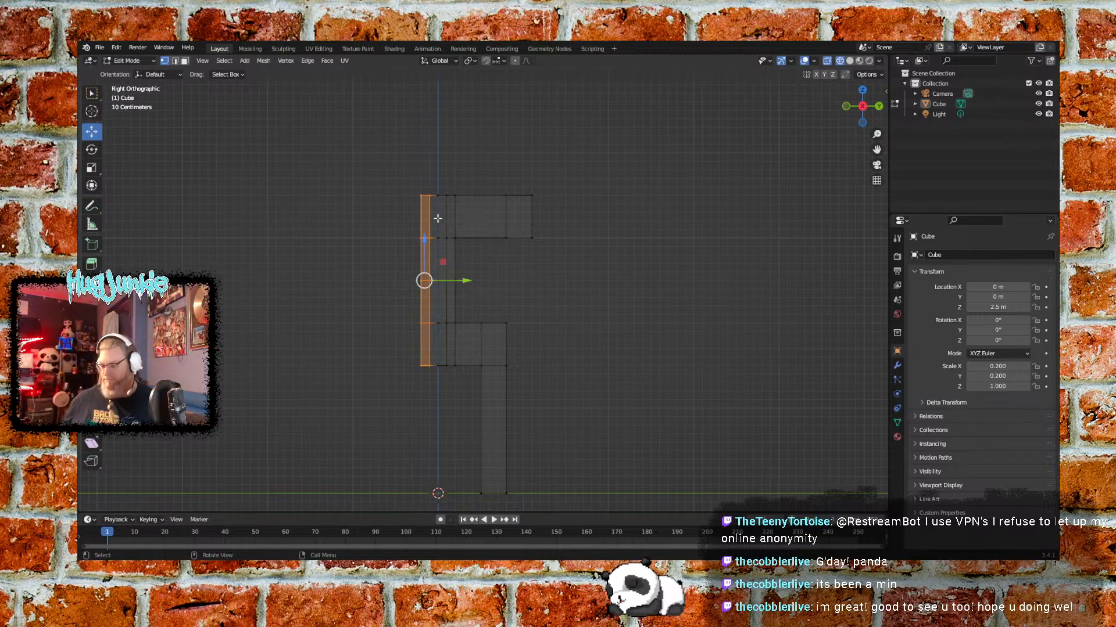
pyautogui.press('x')
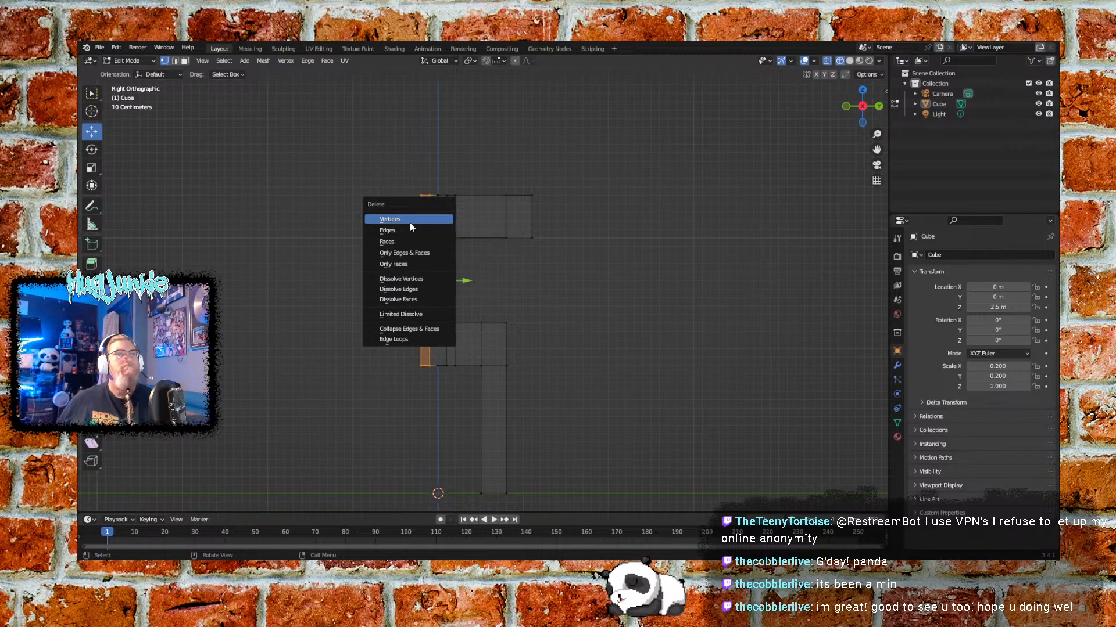
pyautogui.click(409, 224)
# View the remaining half of the mesh in perspective and return the viewport to solid shading
pyautogui.moveTo(374, 316)
pyautogui.mouseDown(button='middle')
pyautogui.moveTo(432, 337)
pyautogui.moveTo(413, 391)
pyautogui.moveTo(372, 391)
pyautogui.moveTo(416, 334)
pyautogui.moveTo(463, 308)
pyautogui.moveTo(494, 256)
pyautogui.moveTo(413, 277)
pyautogui.moveTo(368, 351)
pyautogui.moveTo(351, 304)
pyautogui.moveTo(386, 271)
pyautogui.moveTo(360, 316)
pyautogui.mouseUp(button='middle')
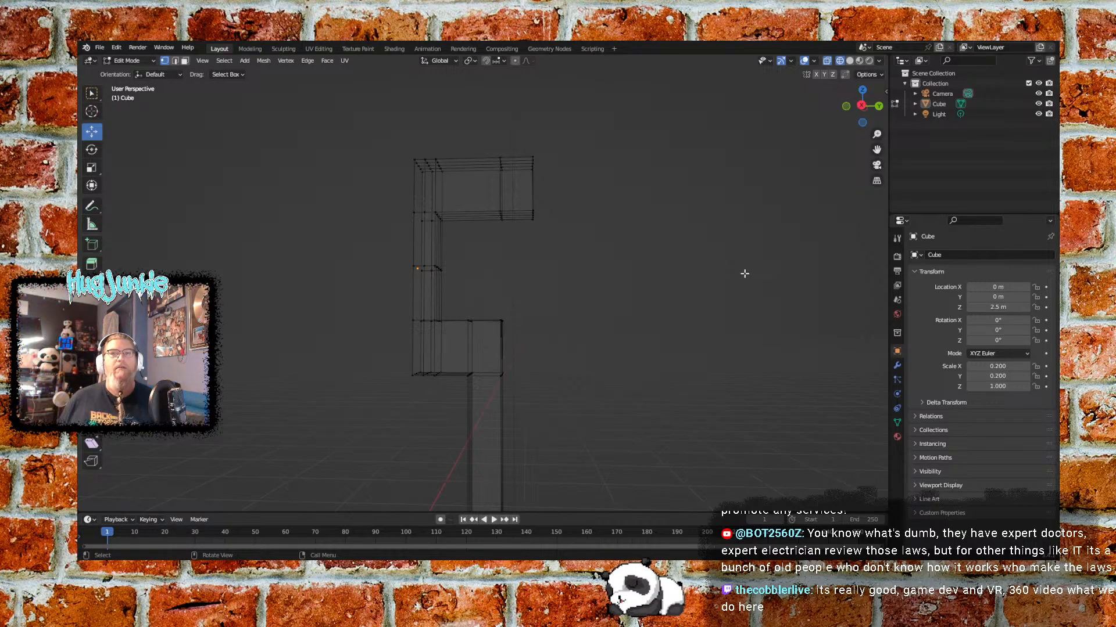
pyautogui.moveTo(569, 299); pyautogui.dragTo(603, 323, button='middle')
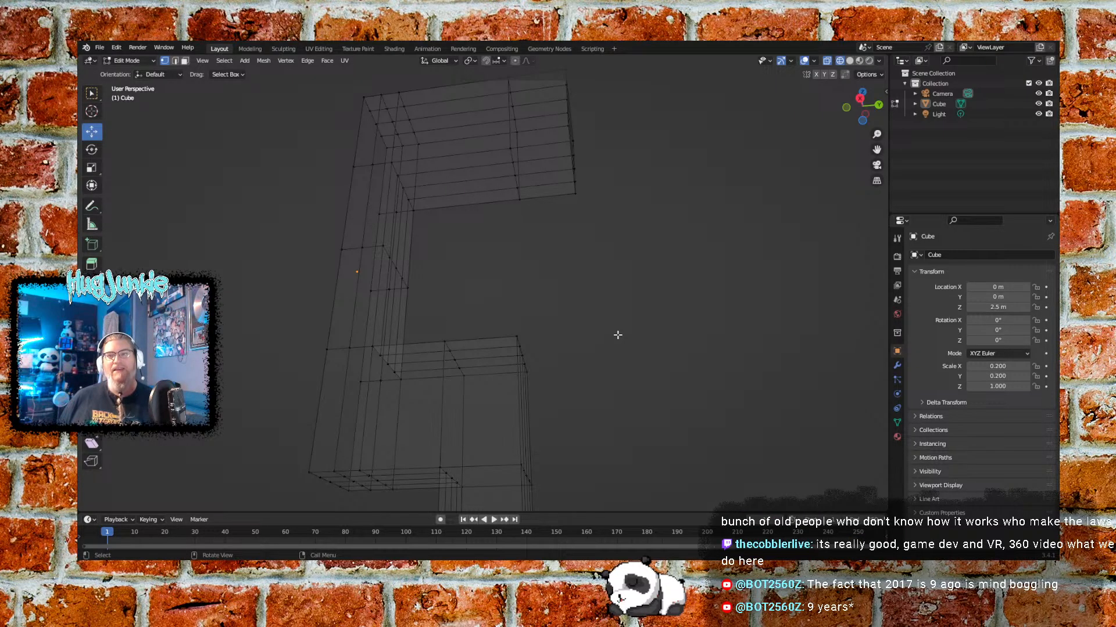
pyautogui.moveTo(620, 271)
pyautogui.mouseDown(button='middle')
pyautogui.moveTo(618, 294)
pyautogui.moveTo(618, 249)
pyautogui.moveTo(620, 269)
pyautogui.mouseUp(button='middle')
pyautogui.click(849, 61)
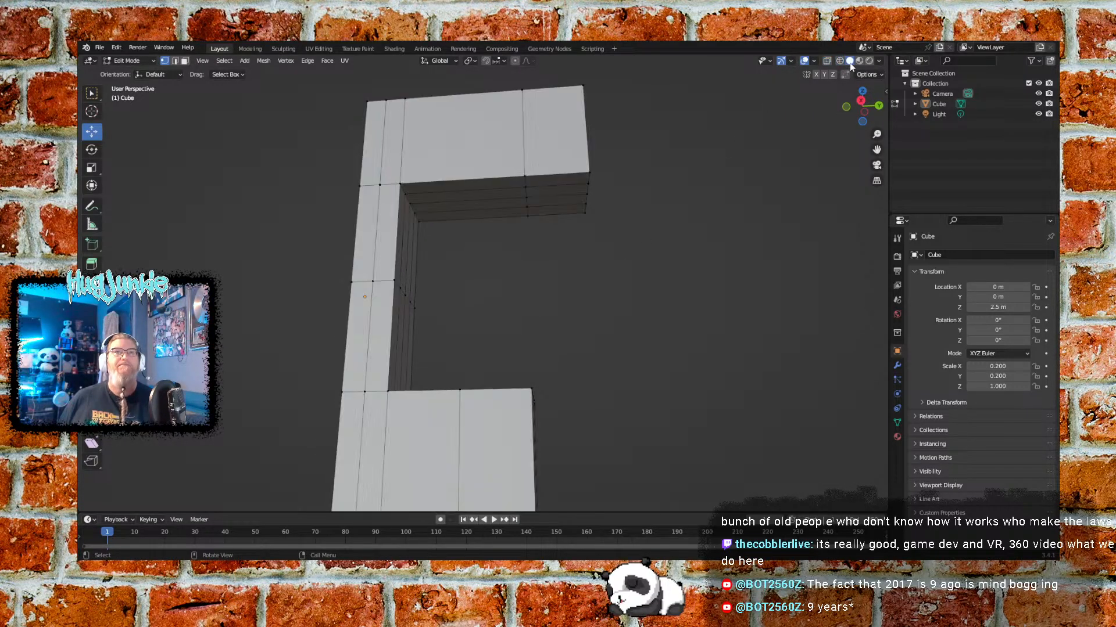
# Examine the mesh from below and above, checking how the upper arm lines up with the lower leg
pyautogui.moveTo(668, 334)
pyautogui.mouseDown(button='middle')
pyautogui.moveTo(667, 389)
pyautogui.moveTo(668, 339)
pyautogui.moveTo(650, 337)
pyautogui.moveTo(668, 336)
pyautogui.moveTo(671, 312)
pyautogui.moveTo(625, 336)
pyautogui.moveTo(619, 327)
pyautogui.mouseUp(button='middle')
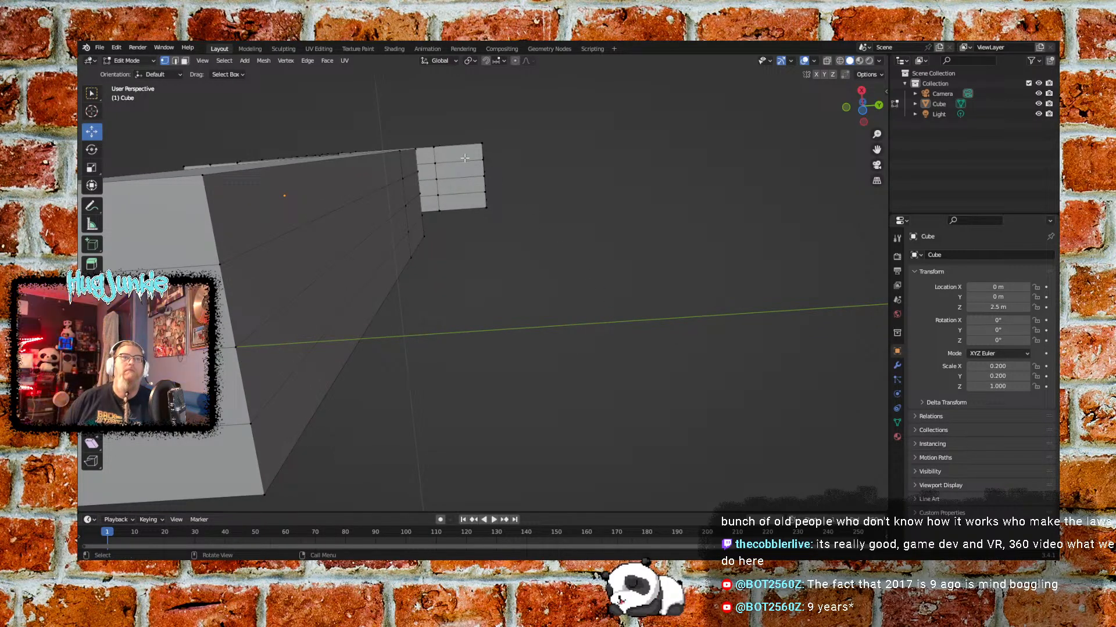
pyautogui.moveTo(428, 132); pyautogui.dragTo(497, 226)
pyautogui.moveTo(498, 256); pyautogui.dragTo(521, 217, button='middle')
pyautogui.click(521, 226)
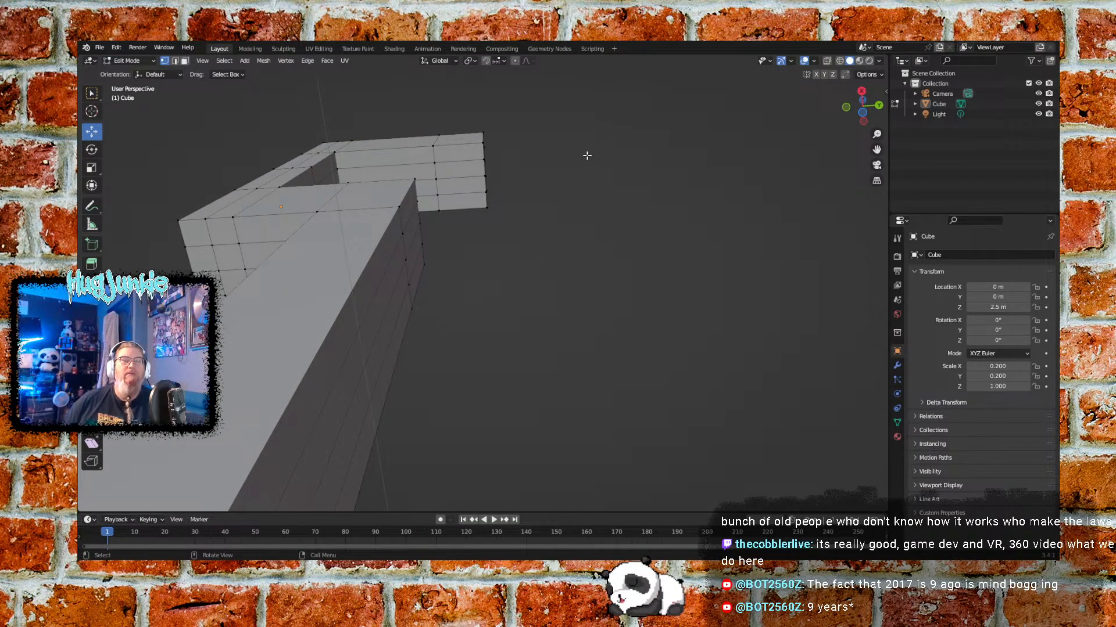
pyautogui.moveTo(515, 320); pyautogui.dragTo(481, 341, button='middle')
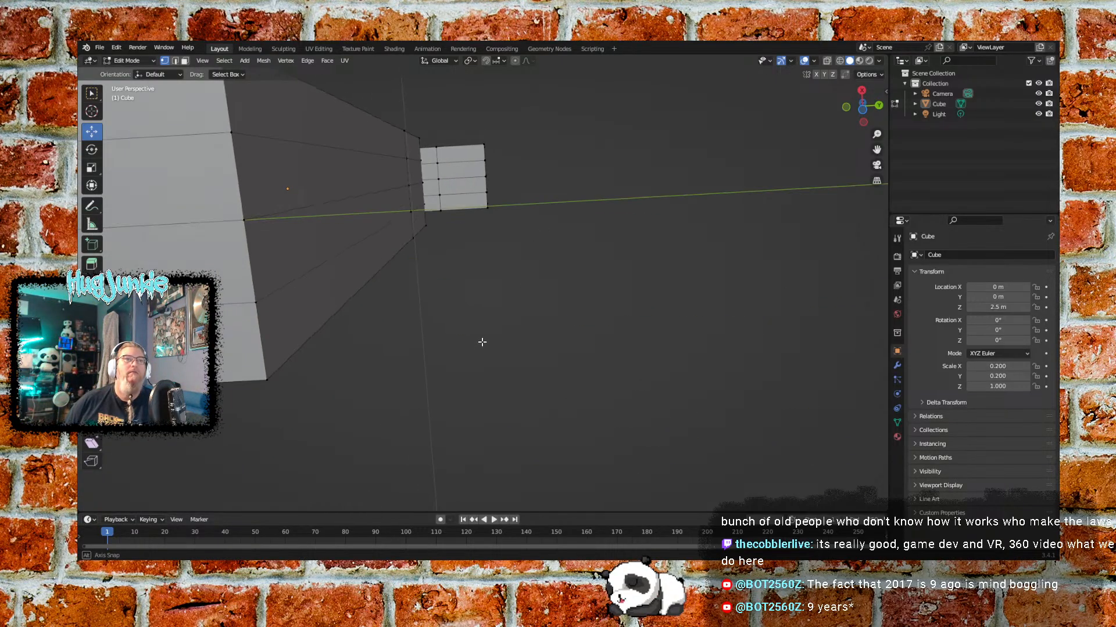
pyautogui.click(862, 112)
pyautogui.moveTo(697, 227); pyautogui.dragTo(690, 227, button='middle')
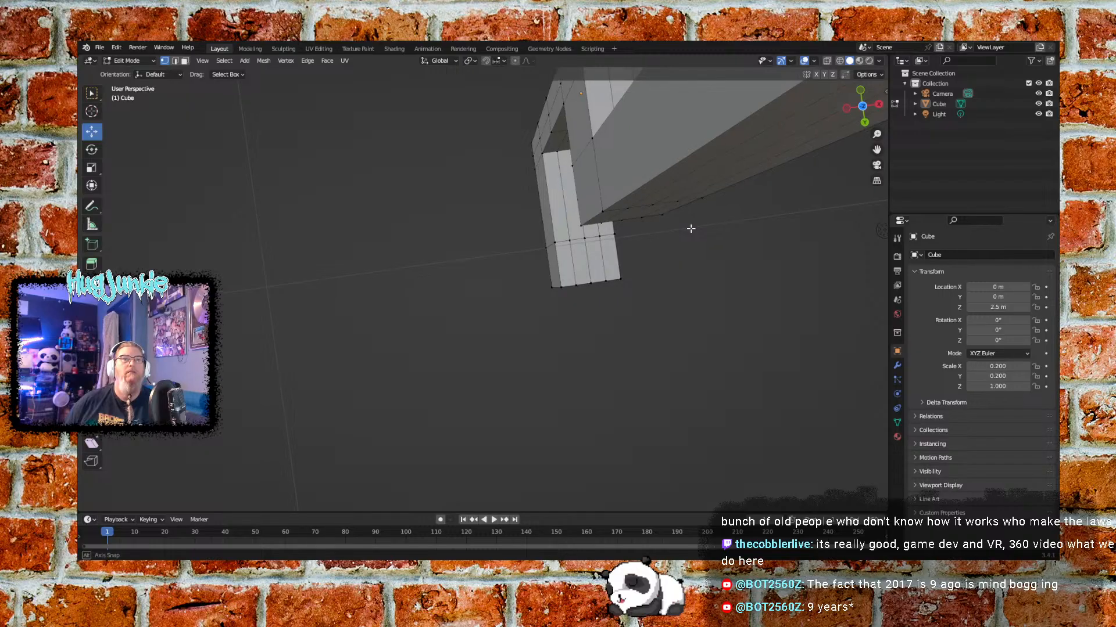
pyautogui.click(863, 106)
pyautogui.click(862, 110)
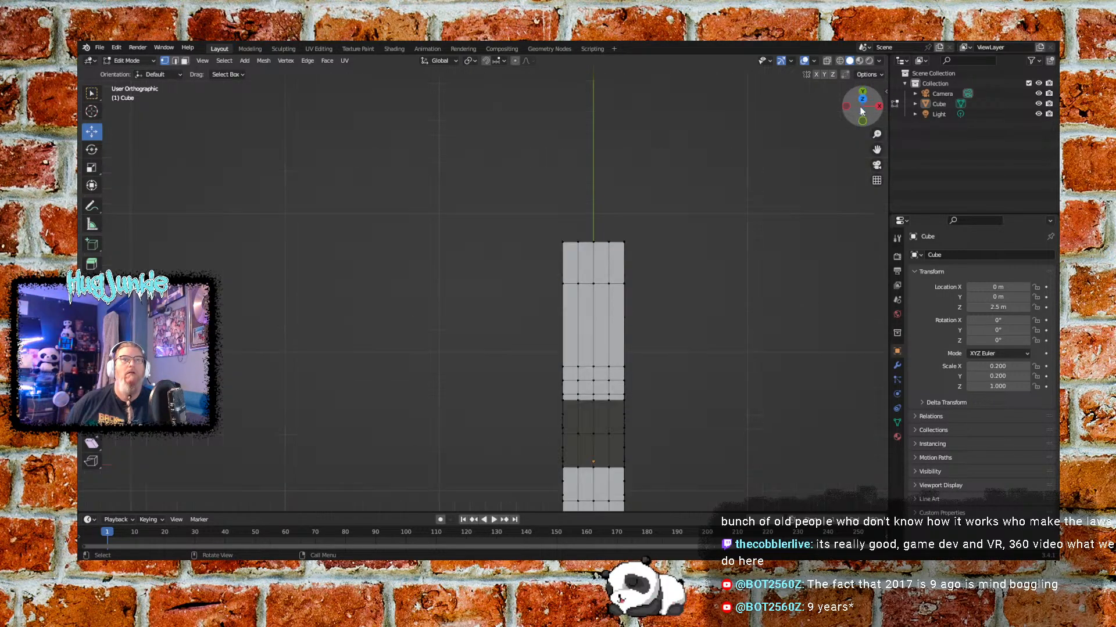
pyautogui.moveTo(665, 277); pyautogui.dragTo(732, 252, button='middle')
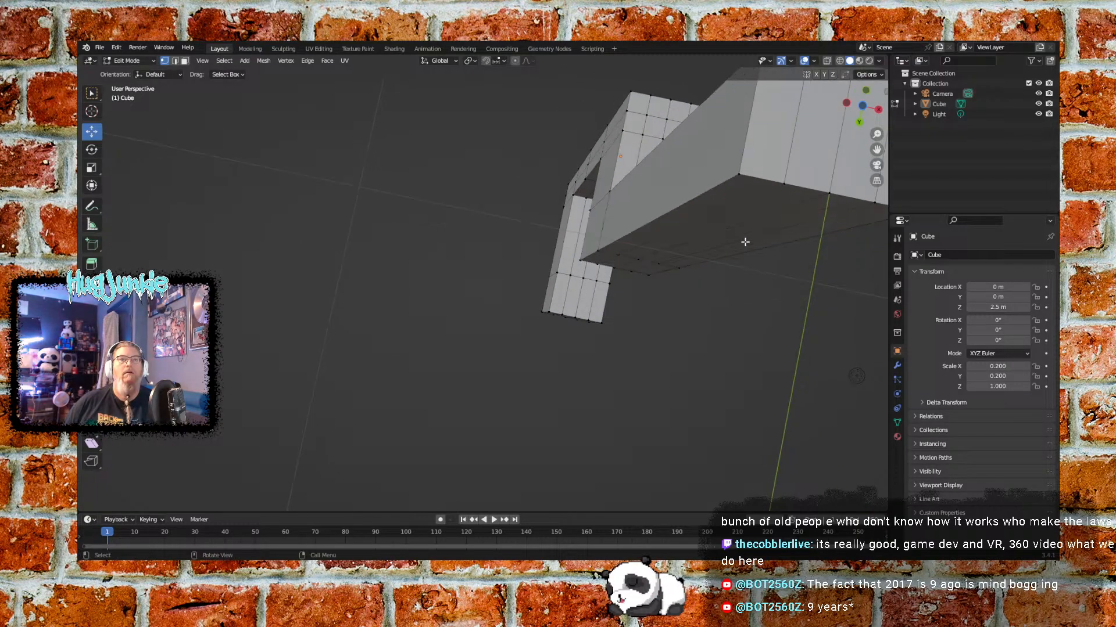
pyautogui.click(863, 104)
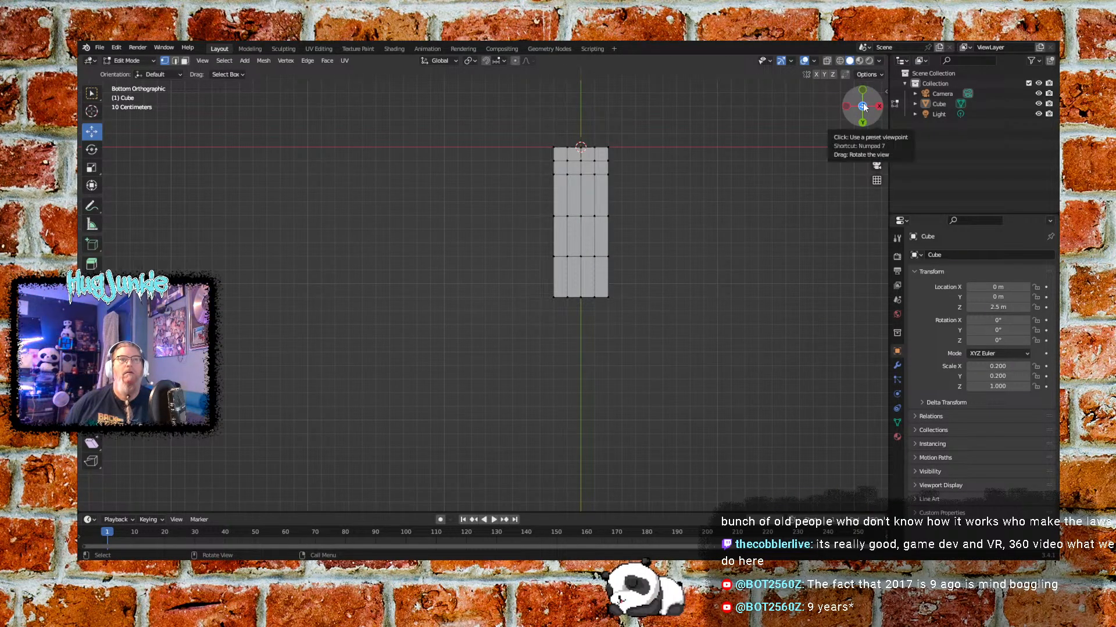
pyautogui.moveTo(540, 251); pyautogui.dragTo(655, 311)
pyautogui.moveTo(655, 312); pyautogui.dragTo(666, 375, button='middle')
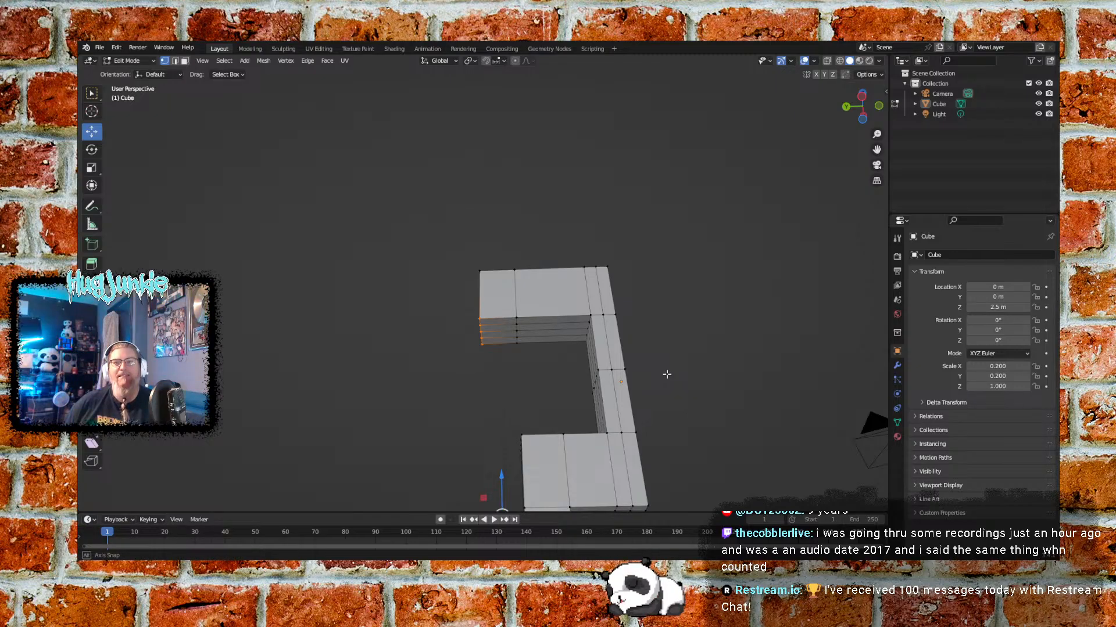
pyautogui.moveTo(667, 374); pyautogui.dragTo(662, 346, button='middle')
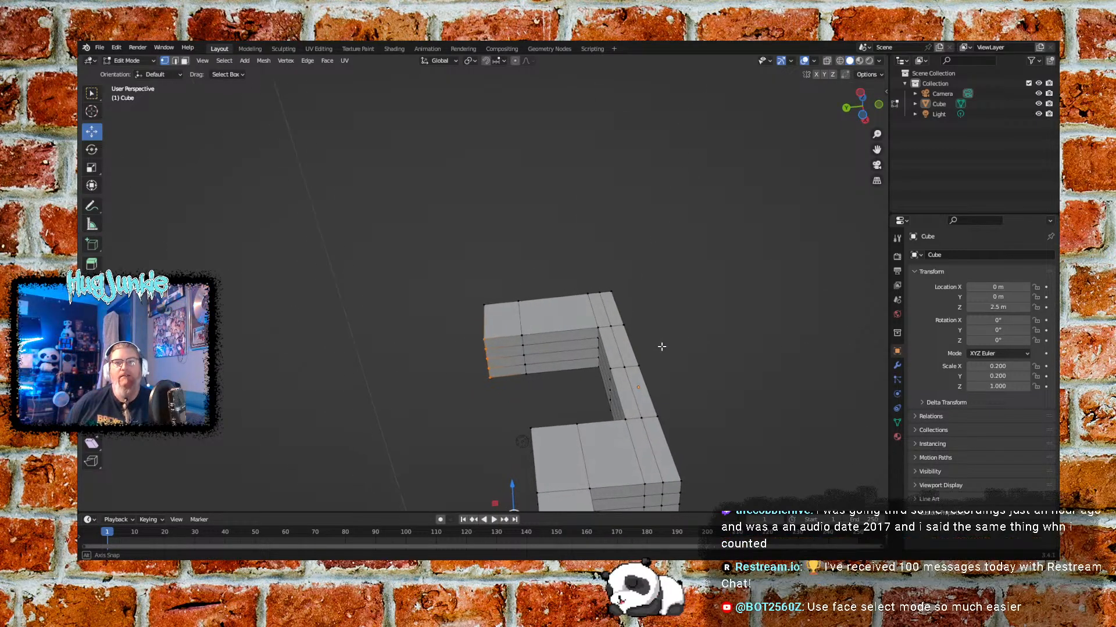
pyautogui.click(409, 316)
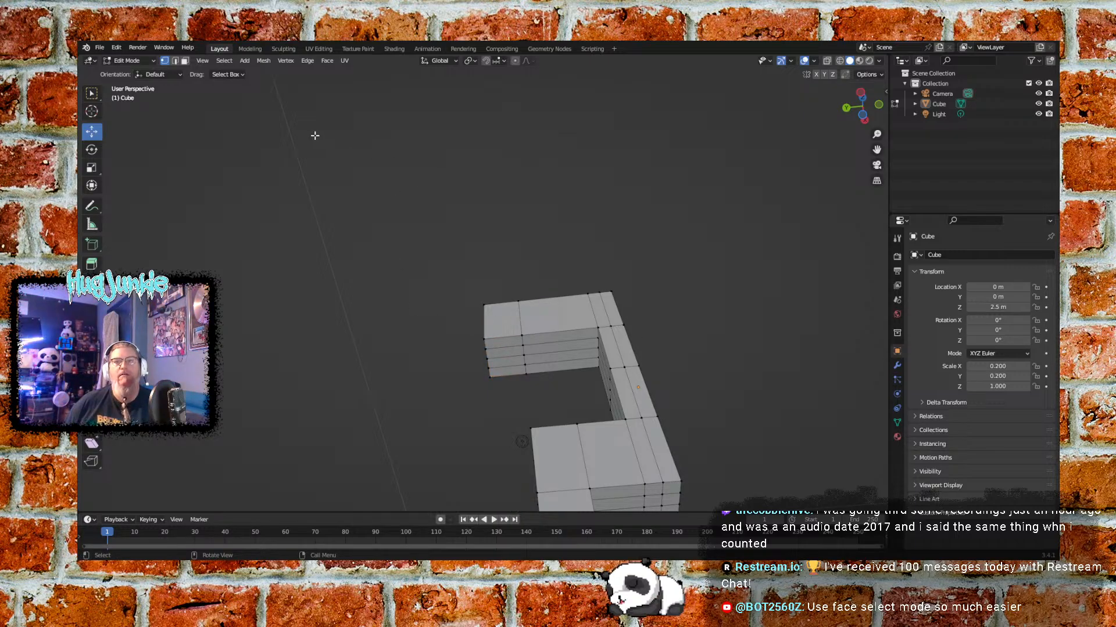
# Switch to face selection and extrude the underside faces at the upper arm's outer end downward by about 1.35 m
pyautogui.click(186, 61)
pyautogui.click(508, 346)
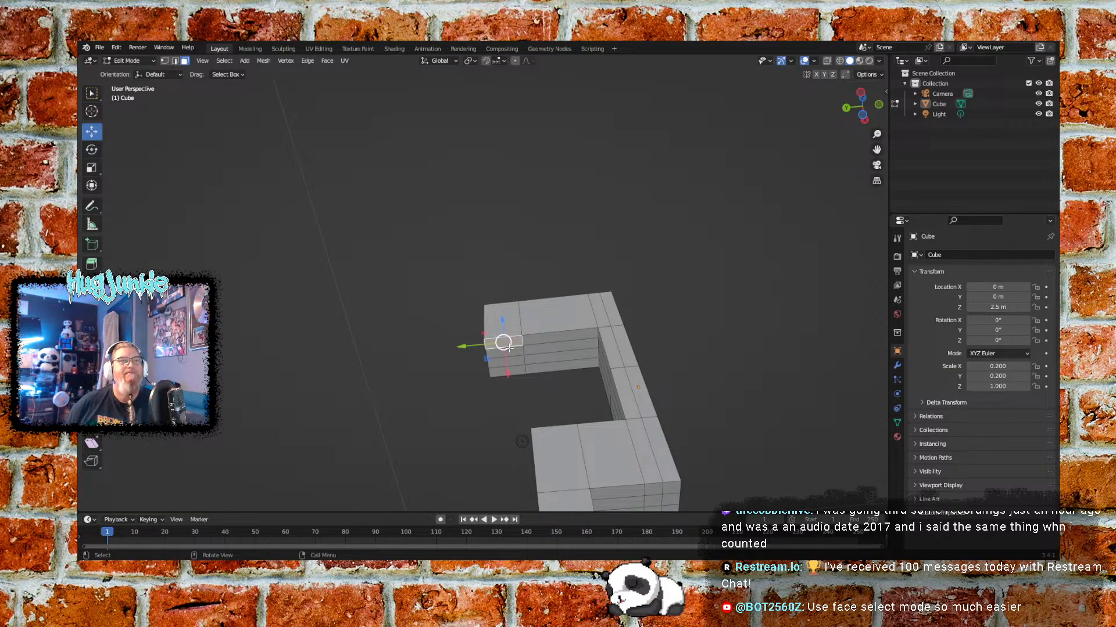
pyautogui.keyDown('shift'); pyautogui.click(518, 364); pyautogui.keyUp('shift')
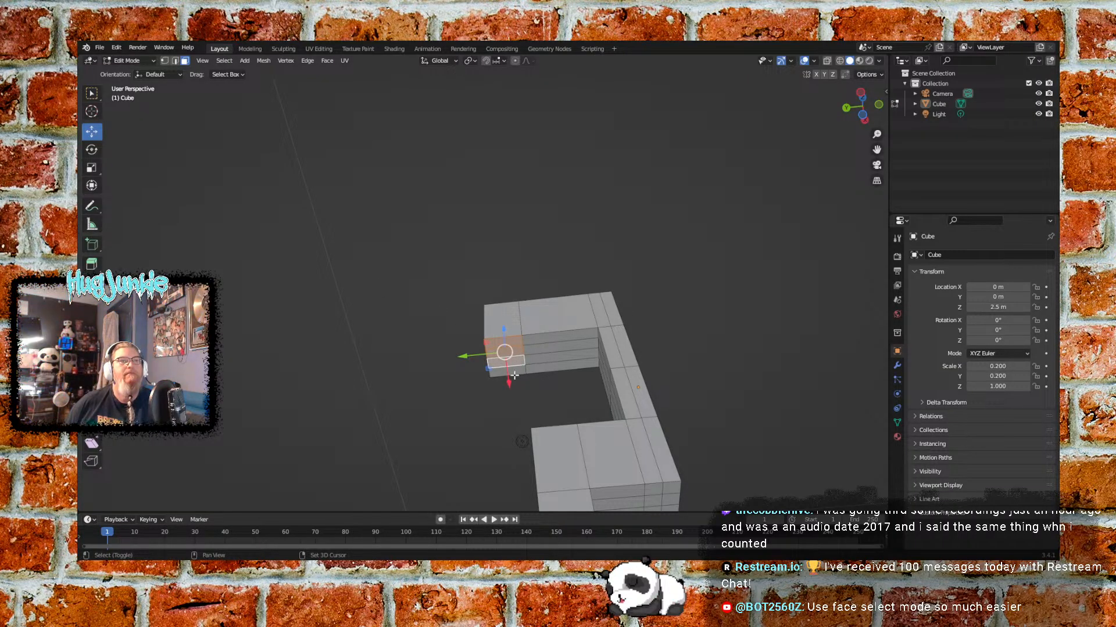
pyautogui.moveTo(385, 406); pyautogui.dragTo(590, 390, button='middle')
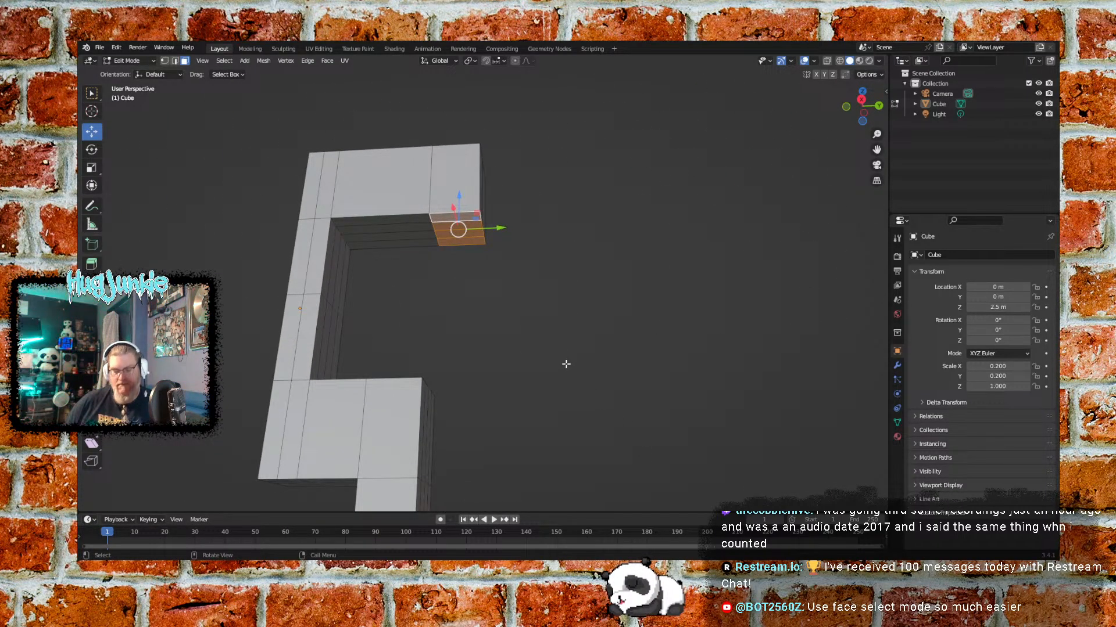
pyautogui.press('e')
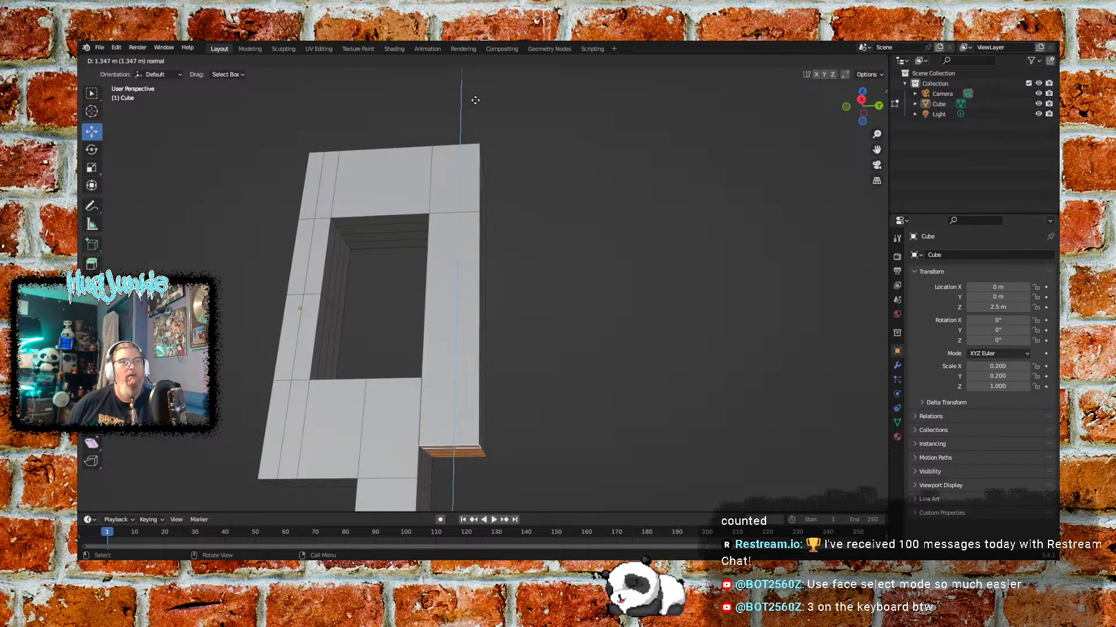
pyautogui.click(475, 100)
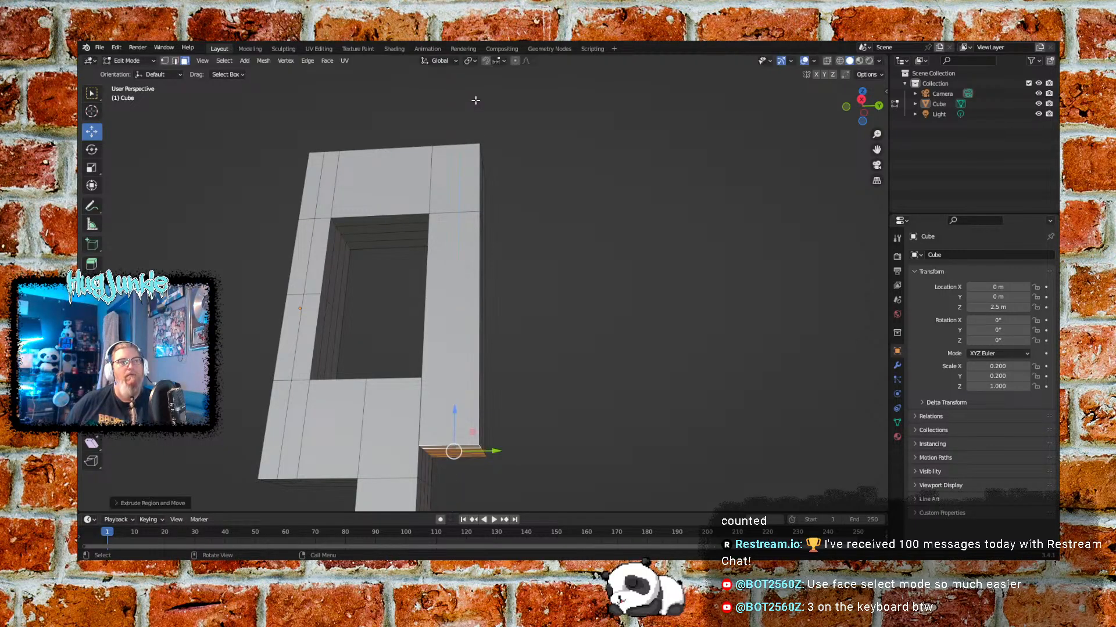
pyautogui.click(580, 204)
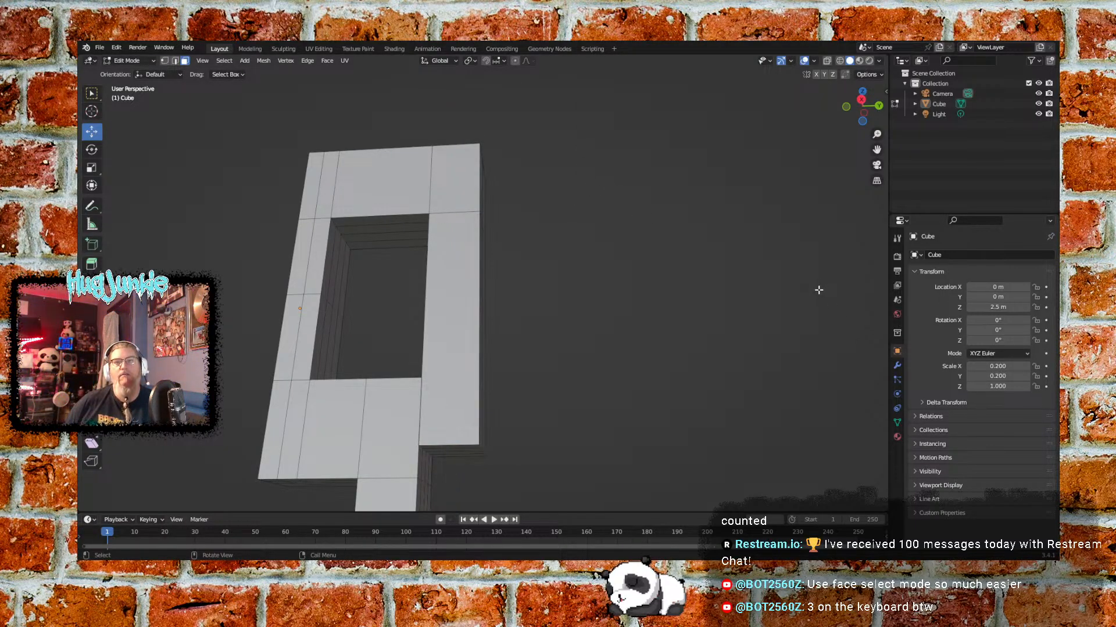
# Examine the half figure from the front, above and the side, checking the extruded arm against the torso and leg
pyautogui.moveTo(762, 306); pyautogui.dragTo(765, 366, button='middle')
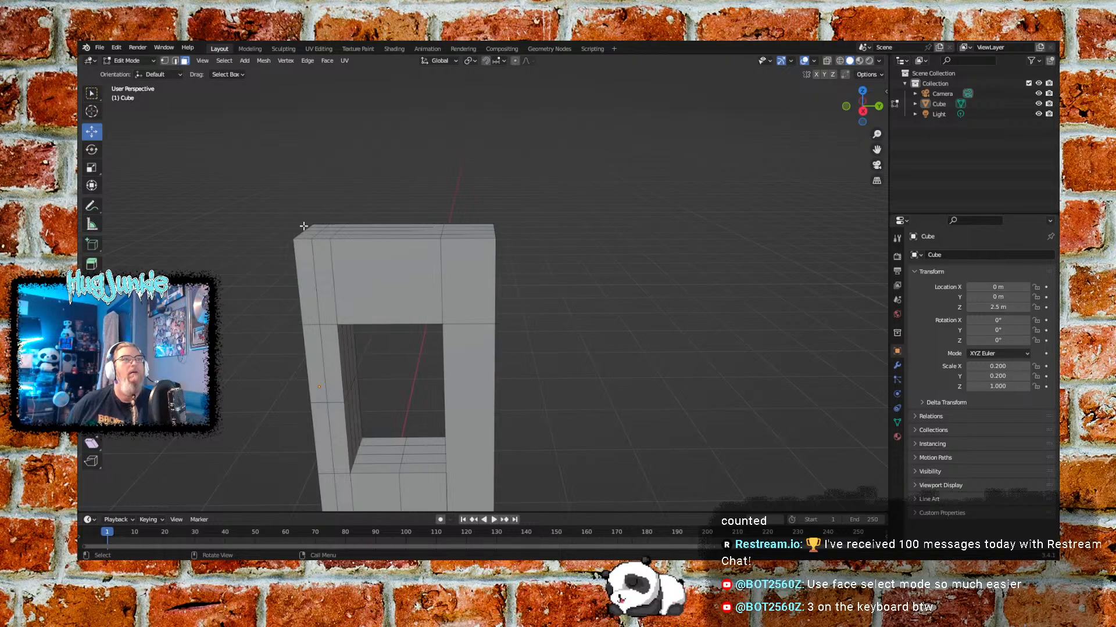
pyautogui.moveTo(585, 309); pyautogui.dragTo(588, 311, button='middle')
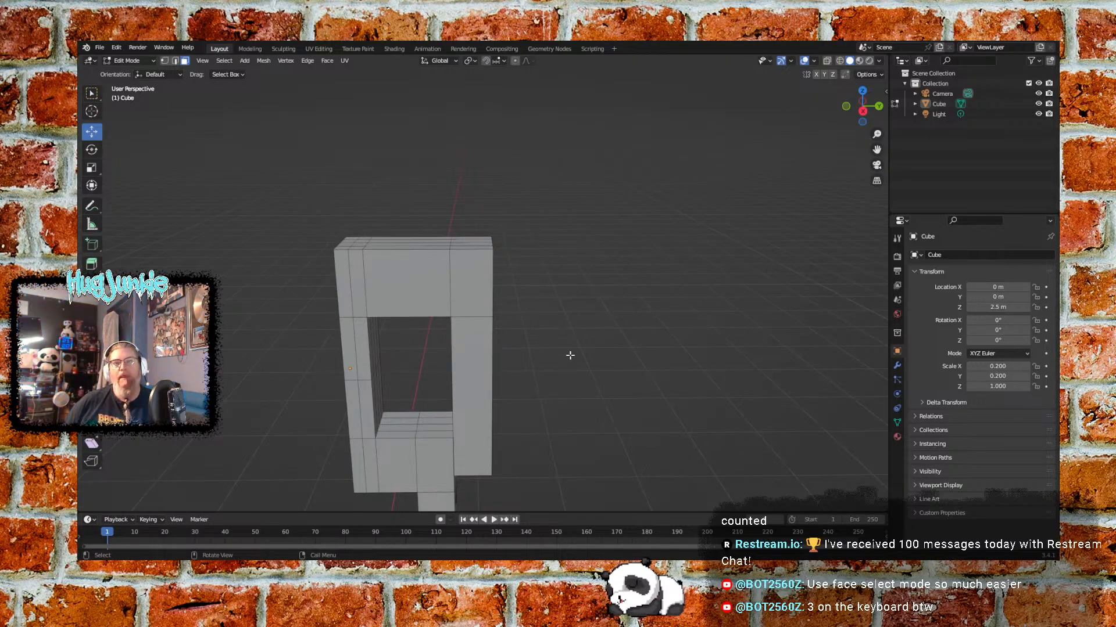
pyautogui.moveTo(570, 356); pyautogui.dragTo(545, 386, button='middle')
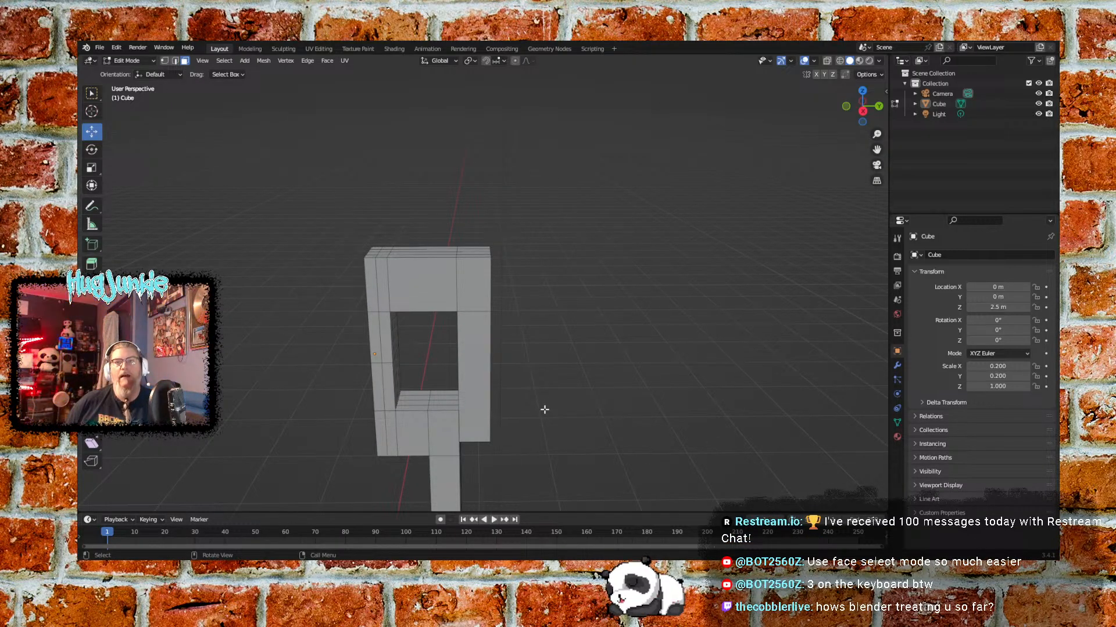
pyautogui.moveTo(544, 409)
pyautogui.mouseDown(button='middle')
pyautogui.moveTo(552, 421)
pyautogui.moveTo(556, 374)
pyautogui.moveTo(549, 401)
pyautogui.mouseUp(button='middle')
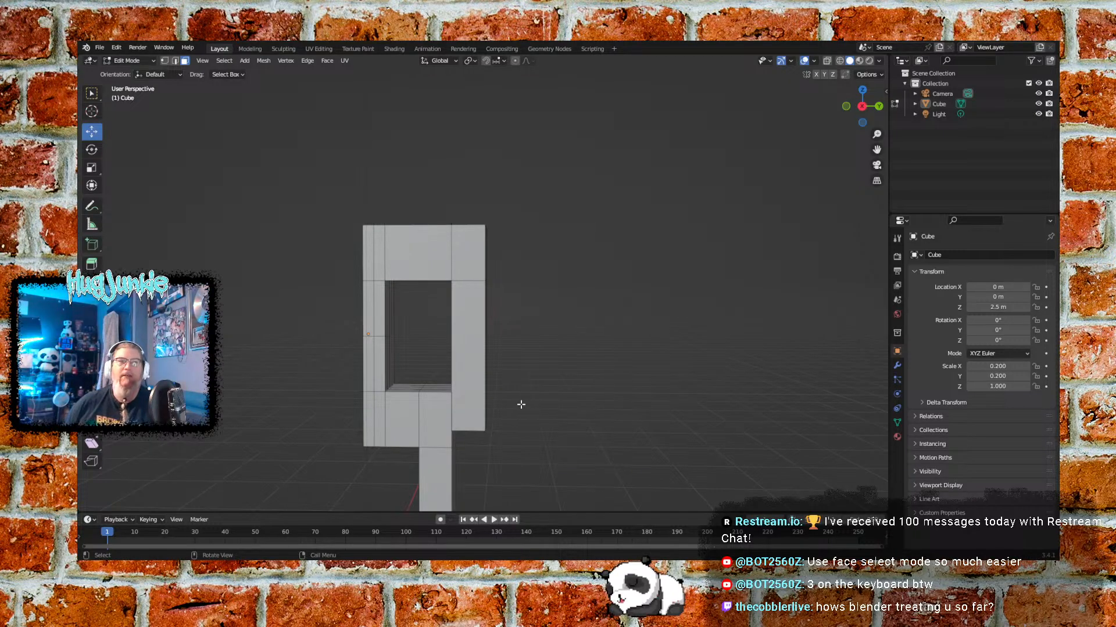
pyautogui.moveTo(535, 413); pyautogui.dragTo(564, 335, button='middle')
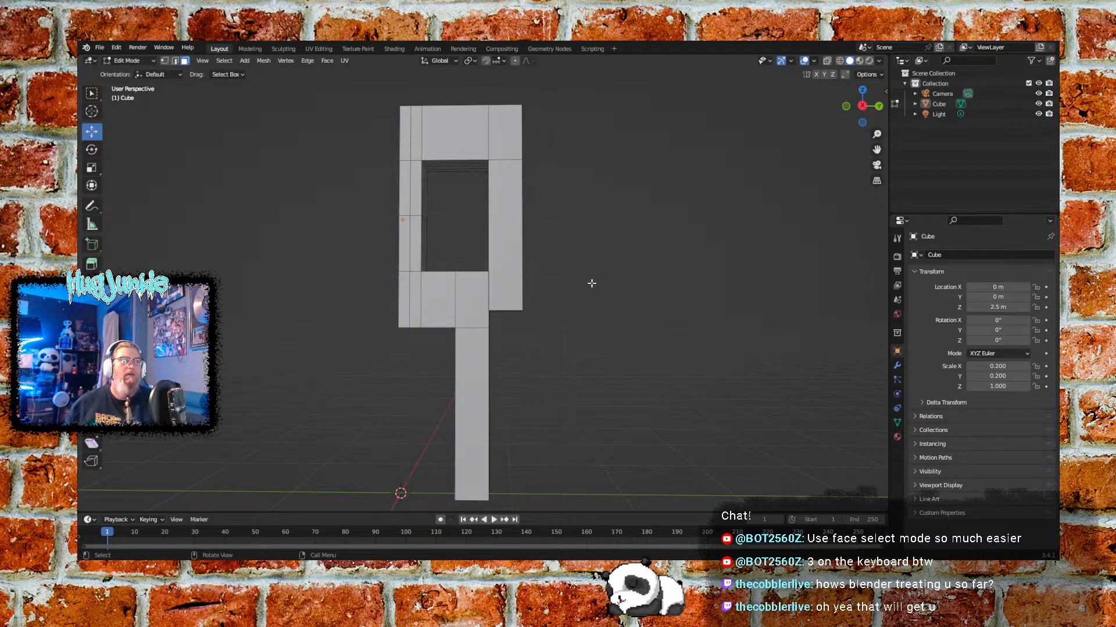
pyautogui.moveTo(591, 247); pyautogui.dragTo(530, 294, button='middle')
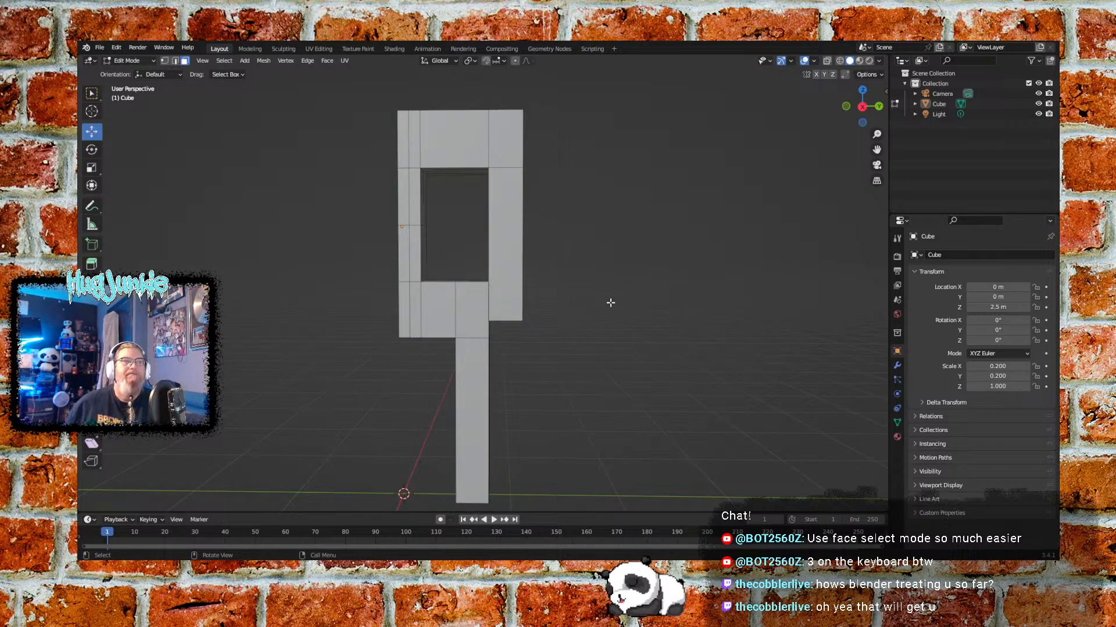
pyautogui.moveTo(570, 346); pyautogui.dragTo(578, 368, button='middle')
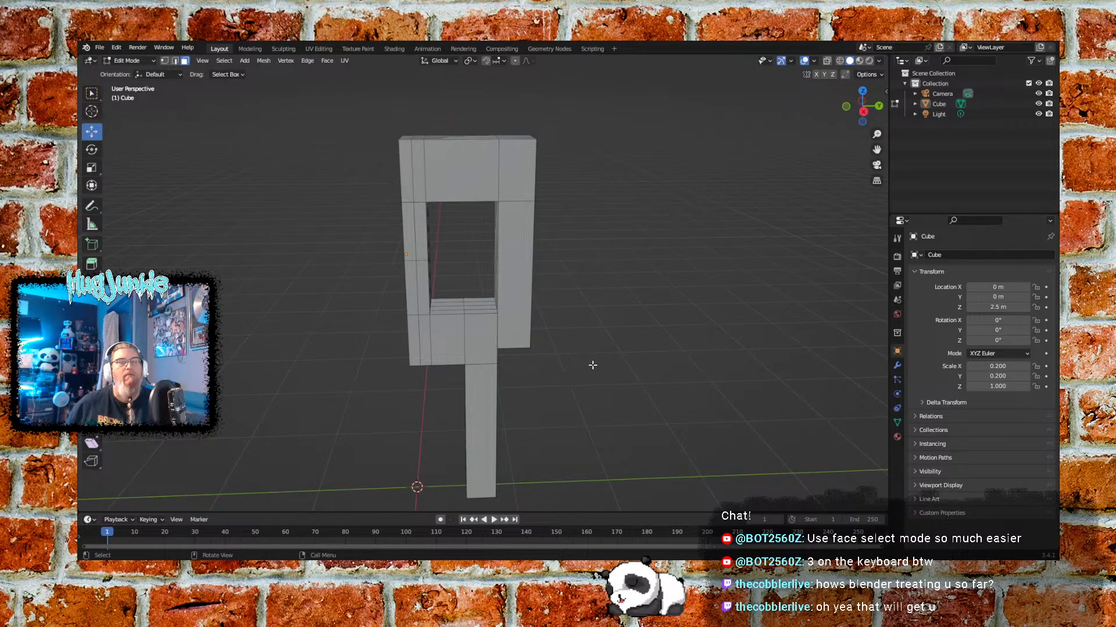
pyautogui.moveTo(615, 361); pyautogui.dragTo(587, 333, button='middle')
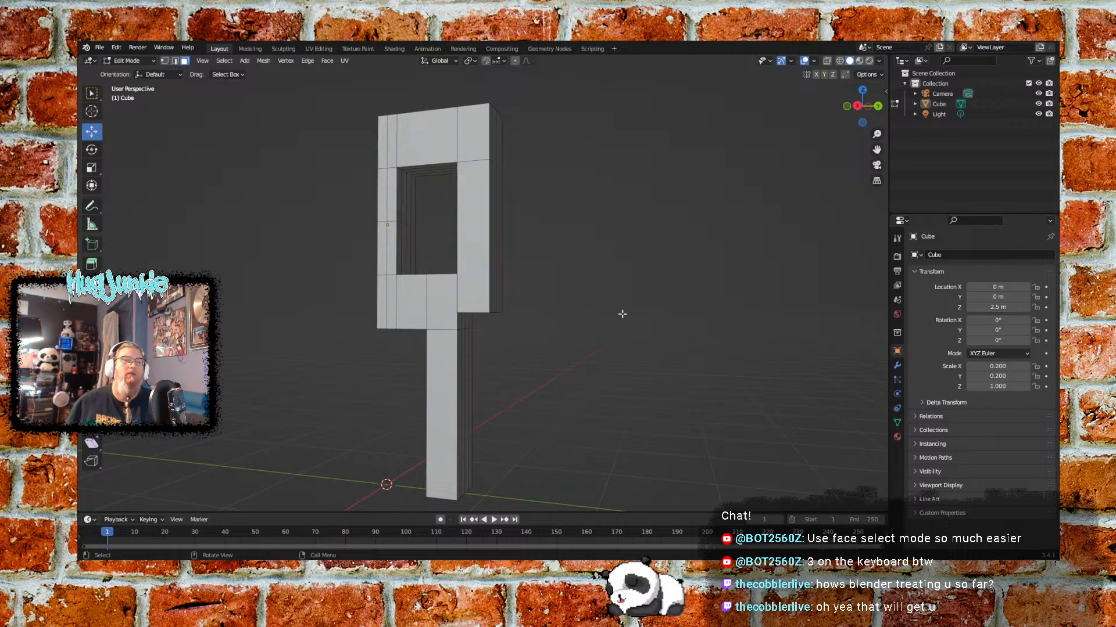
pyautogui.moveTo(563, 340)
pyautogui.mouseDown(button='middle')
pyautogui.moveTo(557, 348)
pyautogui.moveTo(585, 368)
pyautogui.moveTo(628, 367)
pyautogui.moveTo(563, 323)
pyautogui.moveTo(643, 323)
pyautogui.moveTo(540, 384)
pyautogui.moveTo(580, 363)
pyautogui.moveTo(575, 346)
pyautogui.mouseUp(button='middle')
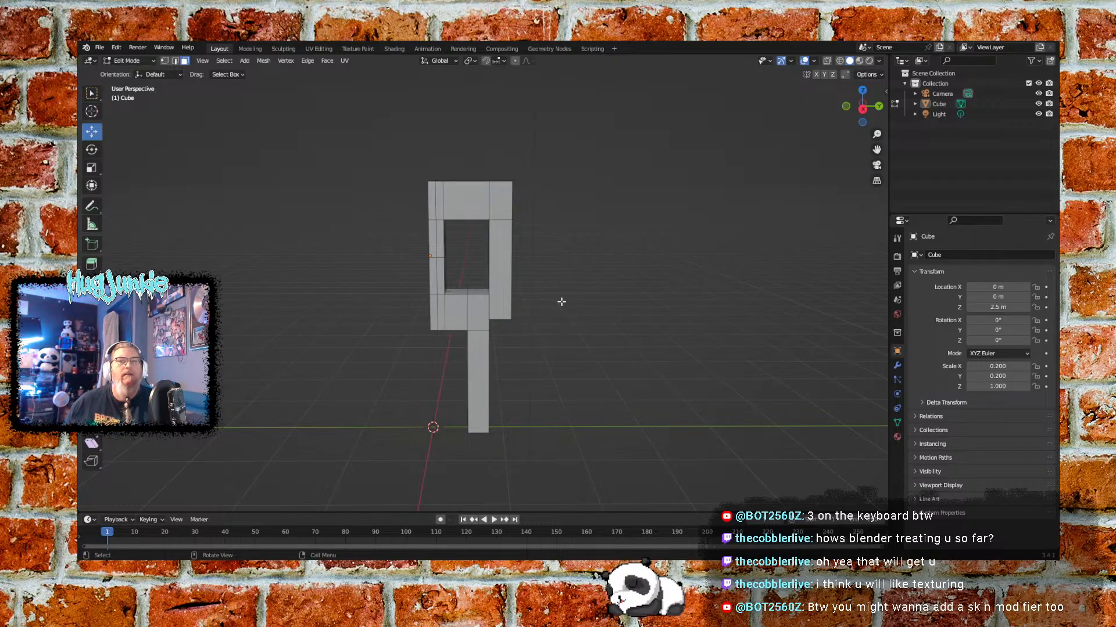
pyautogui.moveTo(558, 341)
pyautogui.mouseDown(button='middle')
pyautogui.moveTo(525, 351)
pyautogui.moveTo(488, 329)
pyautogui.moveTo(535, 340)
pyautogui.moveTo(585, 376)
pyautogui.moveTo(560, 373)
pyautogui.moveTo(539, 398)
pyautogui.moveTo(543, 416)
pyautogui.moveTo(563, 356)
pyautogui.moveTo(535, 357)
pyautogui.moveTo(543, 349)
pyautogui.mouseUp(button='middle')
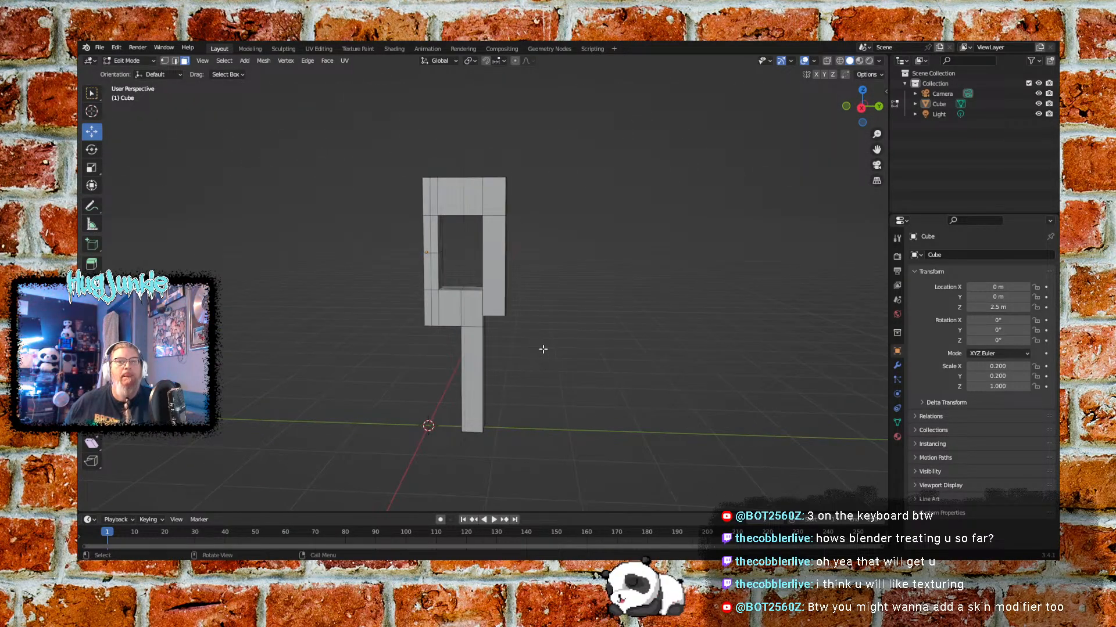
pyautogui.scroll(2, 542, 350)
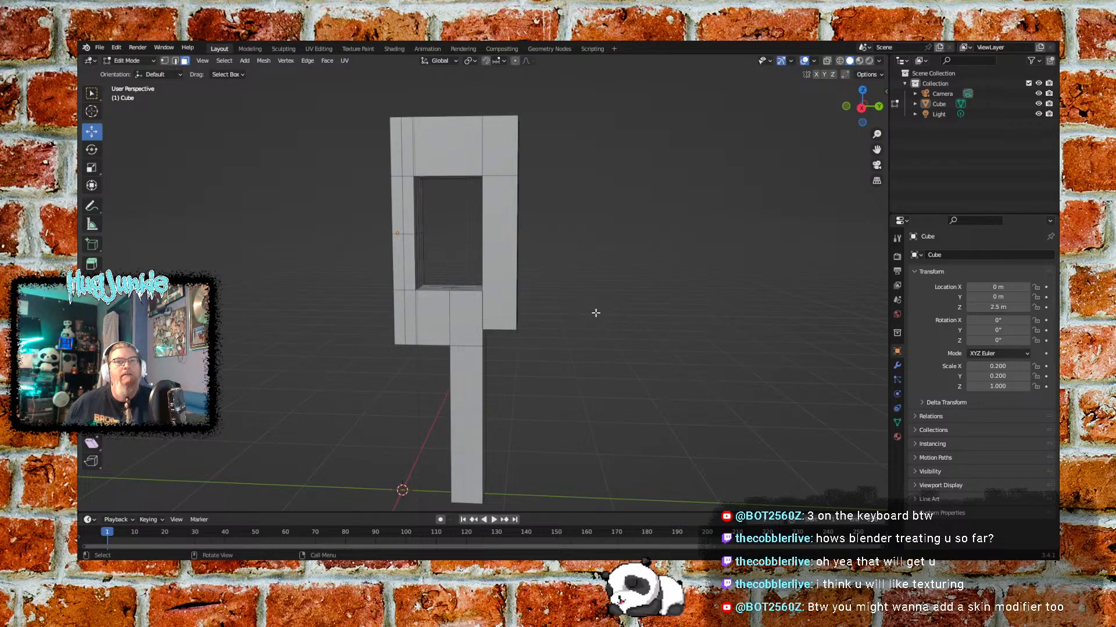
pyautogui.moveTo(630, 306); pyautogui.dragTo(525, 298, button='middle')
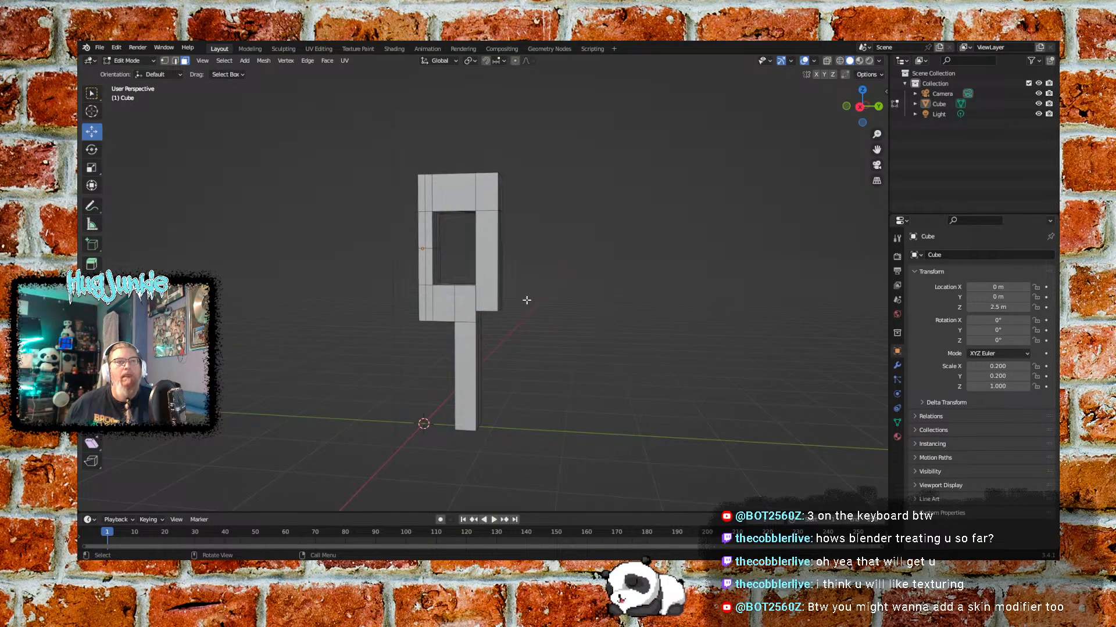
pyautogui.moveTo(438, 354); pyautogui.dragTo(404, 365, button='middle')
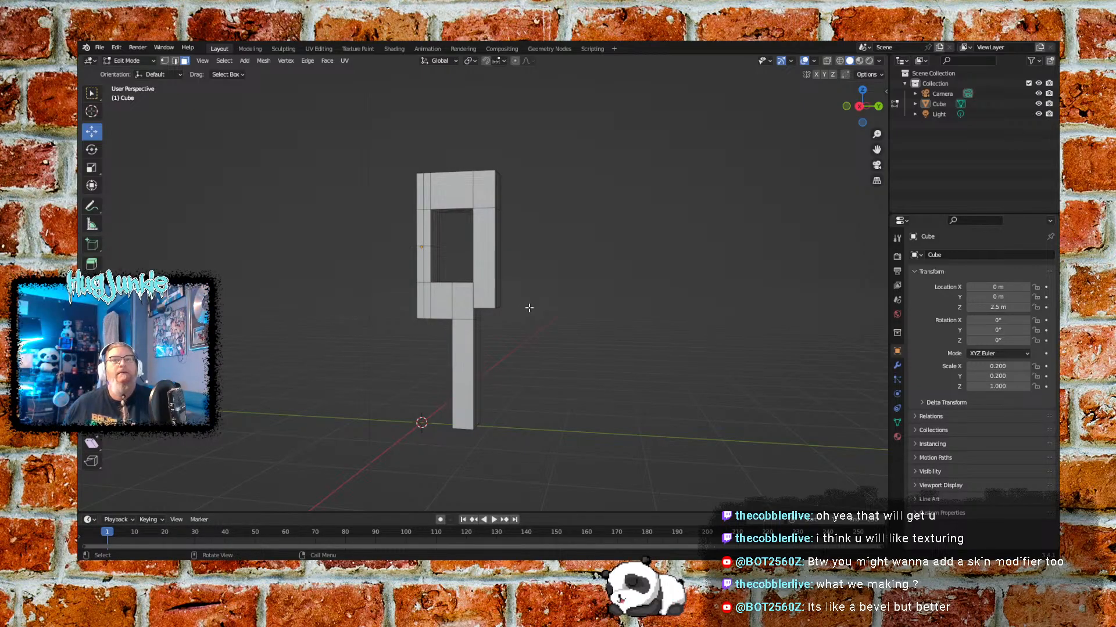
pyautogui.moveTo(523, 241); pyautogui.dragTo(535, 266, button='middle')
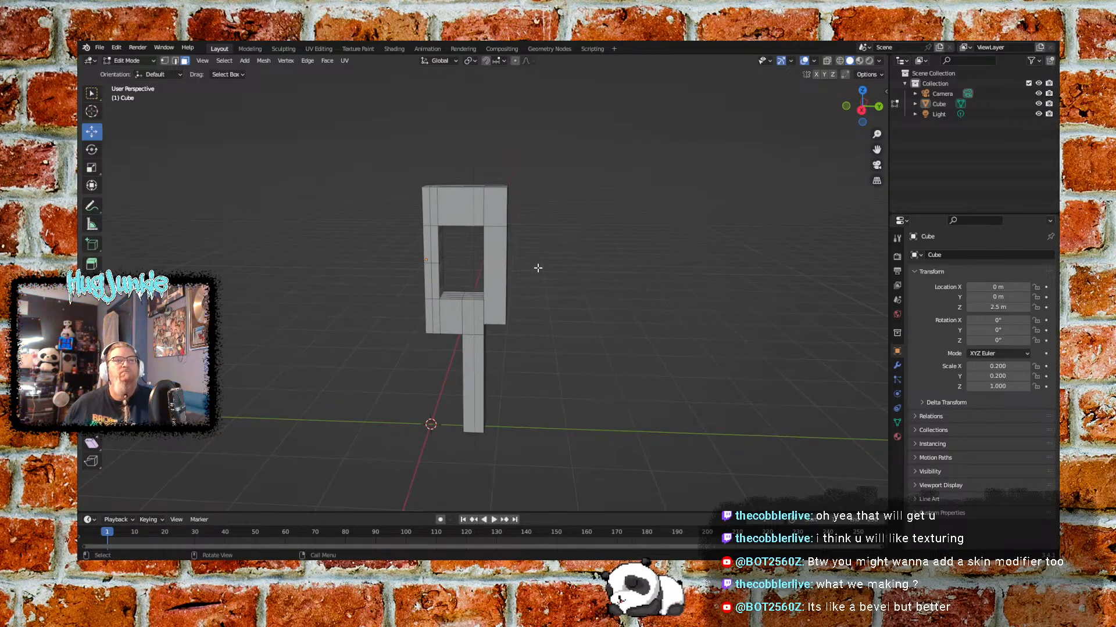
pyautogui.scroll(3, 535, 266)
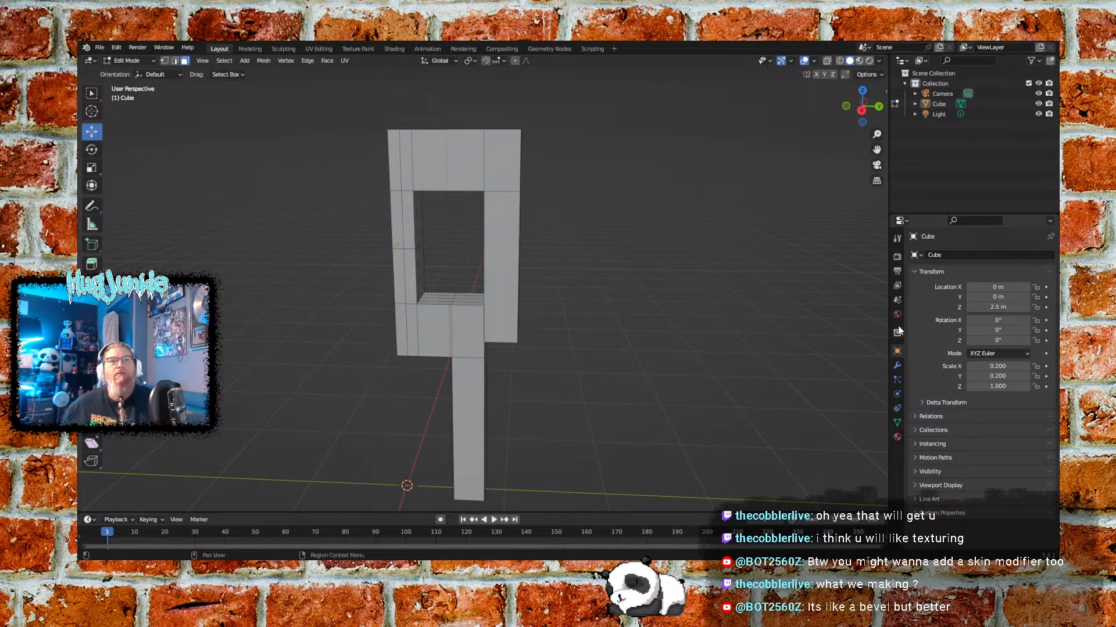
# Add a Skin modifier to the cube mesh
pyautogui.click(898, 366)
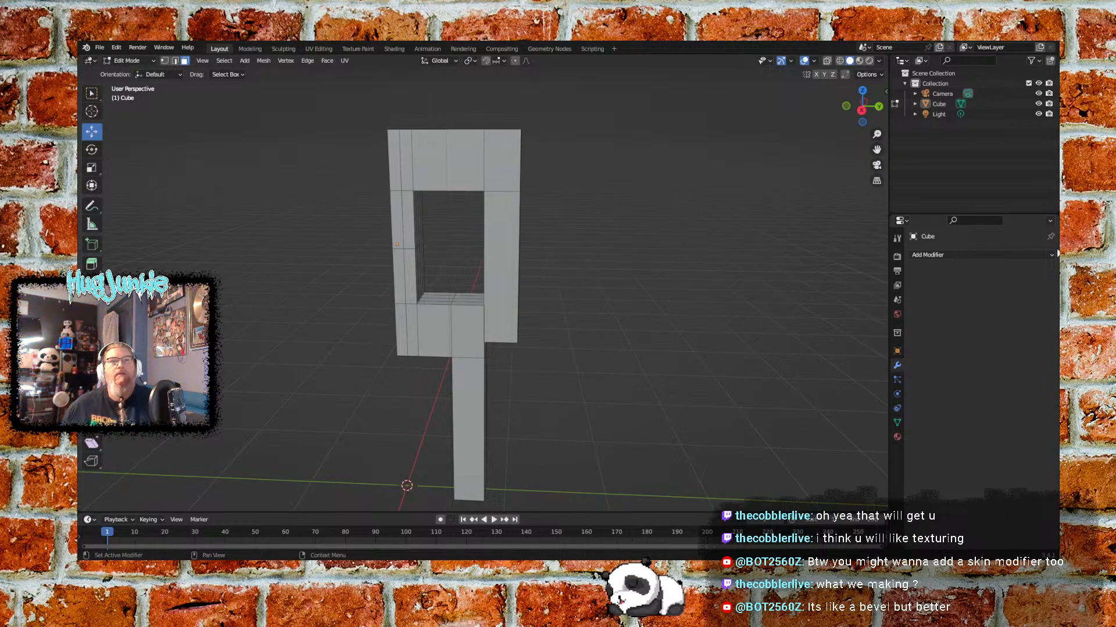
pyautogui.click(1048, 256)
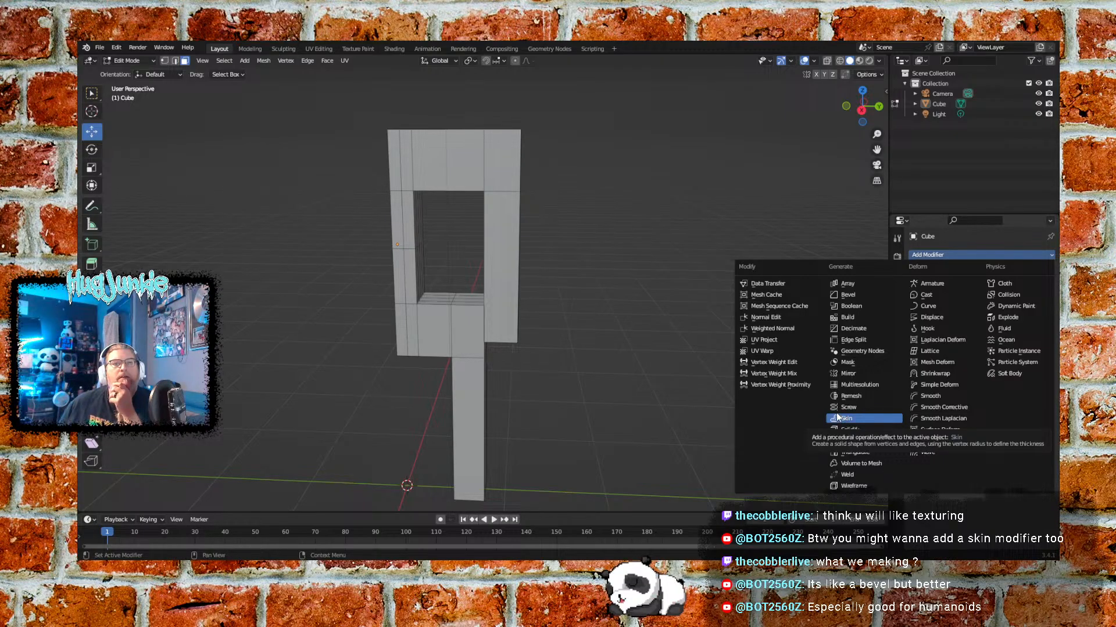
pyautogui.click(1047, 256)
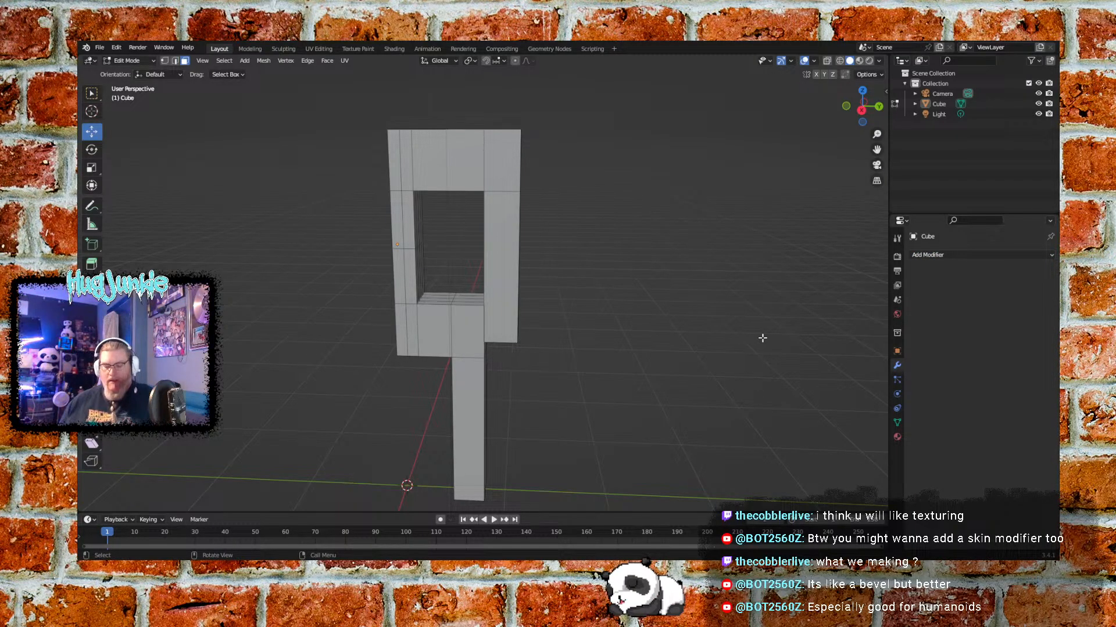
pyautogui.click(1048, 256)
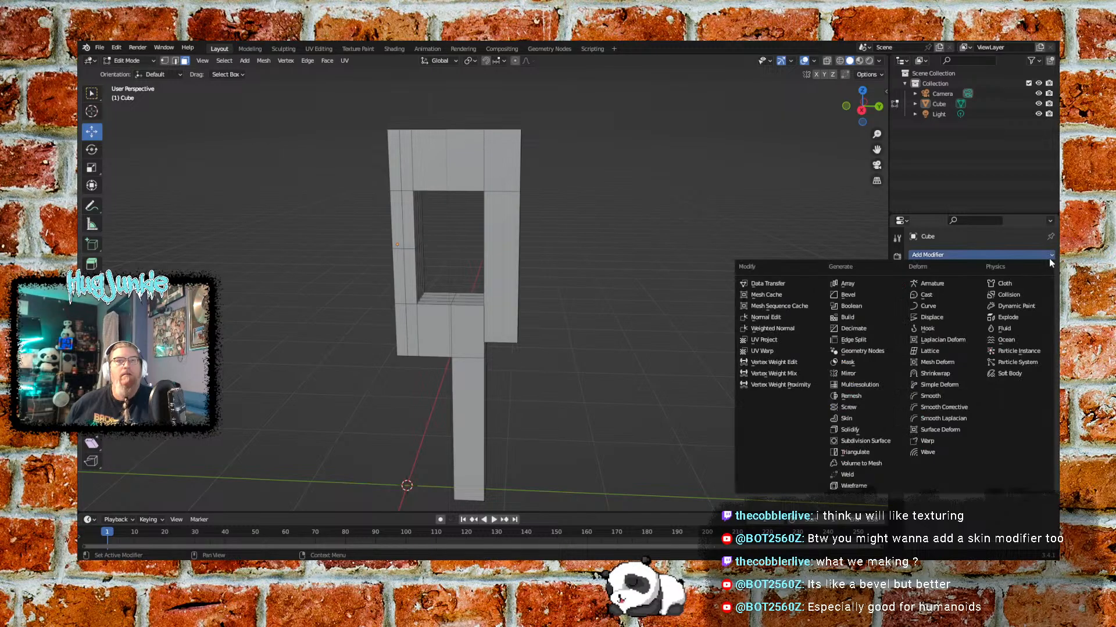
pyautogui.click(847, 418)
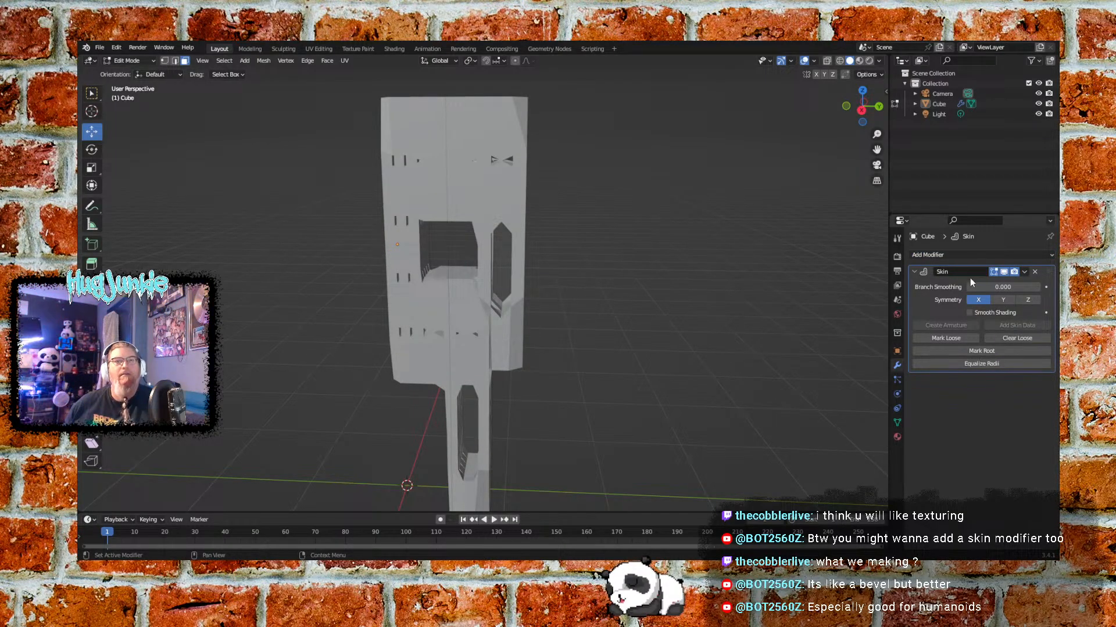
# Set the Skin modifier's symmetry to Z only and its branch smoothing to 1.000, and inspect the skinned mesh
pyautogui.moveTo(604, 308); pyautogui.dragTo(672, 326, button='middle')
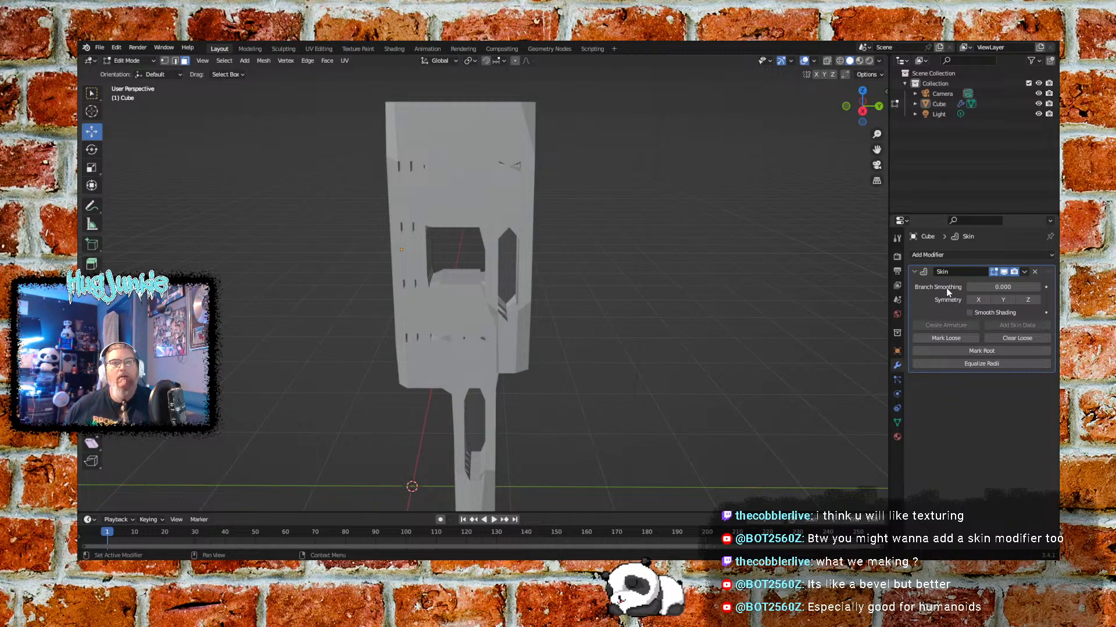
pyautogui.moveTo(989, 286)
pyautogui.mouseDown()
pyautogui.moveTo(1022, 286)
pyautogui.moveTo(967, 286)
pyautogui.mouseUp()
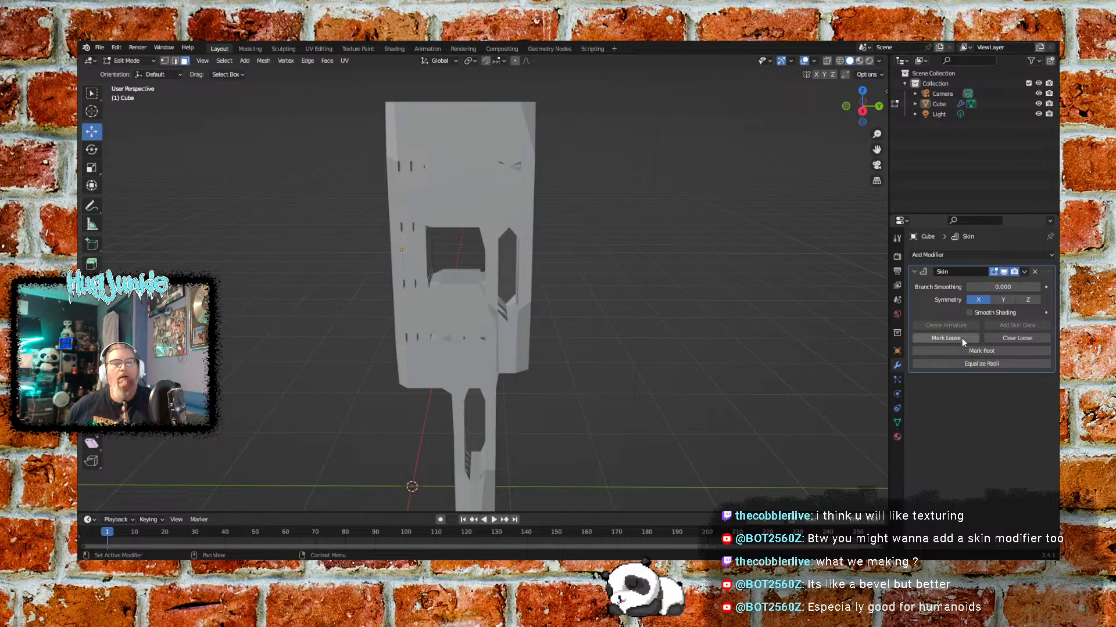
pyautogui.click(973, 300)
pyautogui.click(1027, 300)
pyautogui.moveTo(978, 289); pyautogui.dragTo(1040, 289)
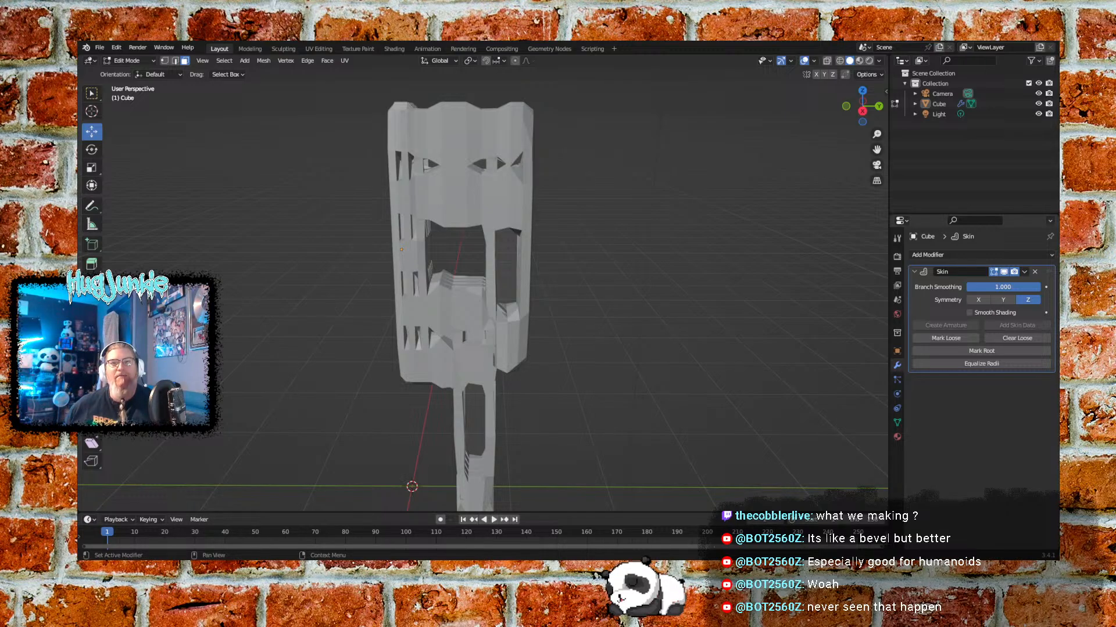
pyautogui.moveTo(586, 356); pyautogui.dragTo(511, 319, button='middle')
pyautogui.moveTo(460, 263); pyautogui.dragTo(564, 315, button='middle')
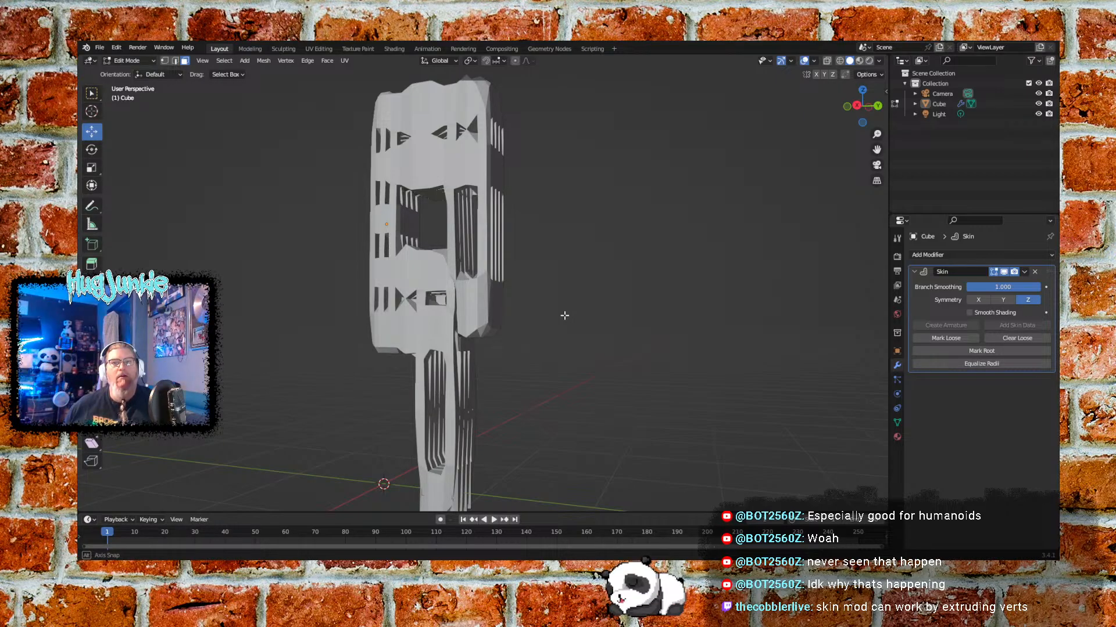
pyautogui.moveTo(564, 315); pyautogui.dragTo(643, 325, button='middle')
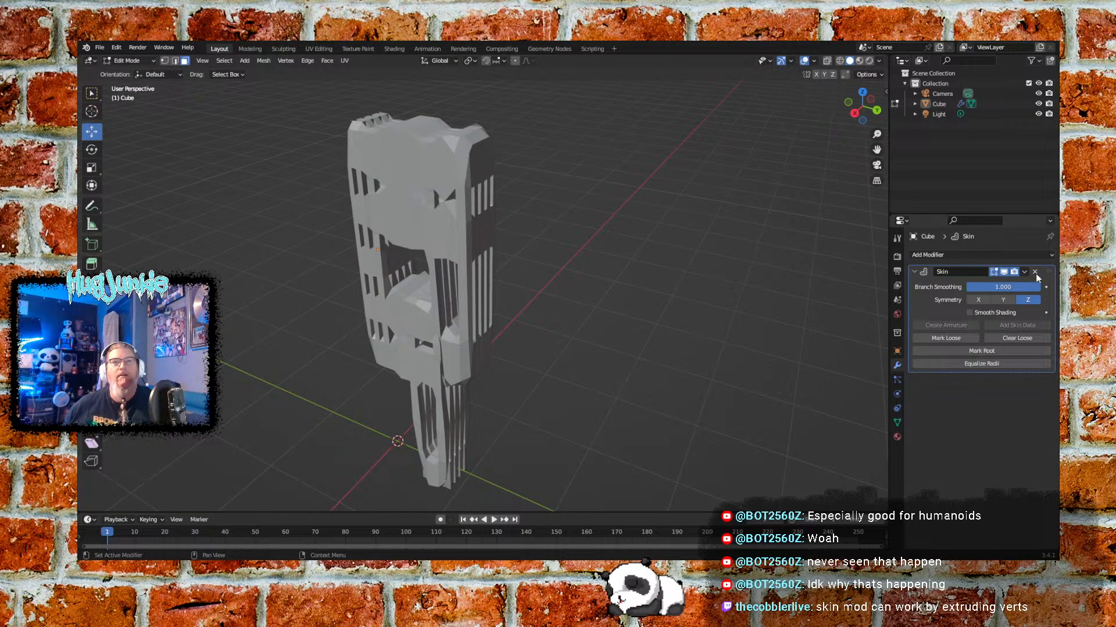
# Remove the Skin modifier from the cube mesh and check the restored half figure
pyautogui.click(1035, 272)
pyautogui.moveTo(667, 321); pyautogui.dragTo(576, 243, button='middle')
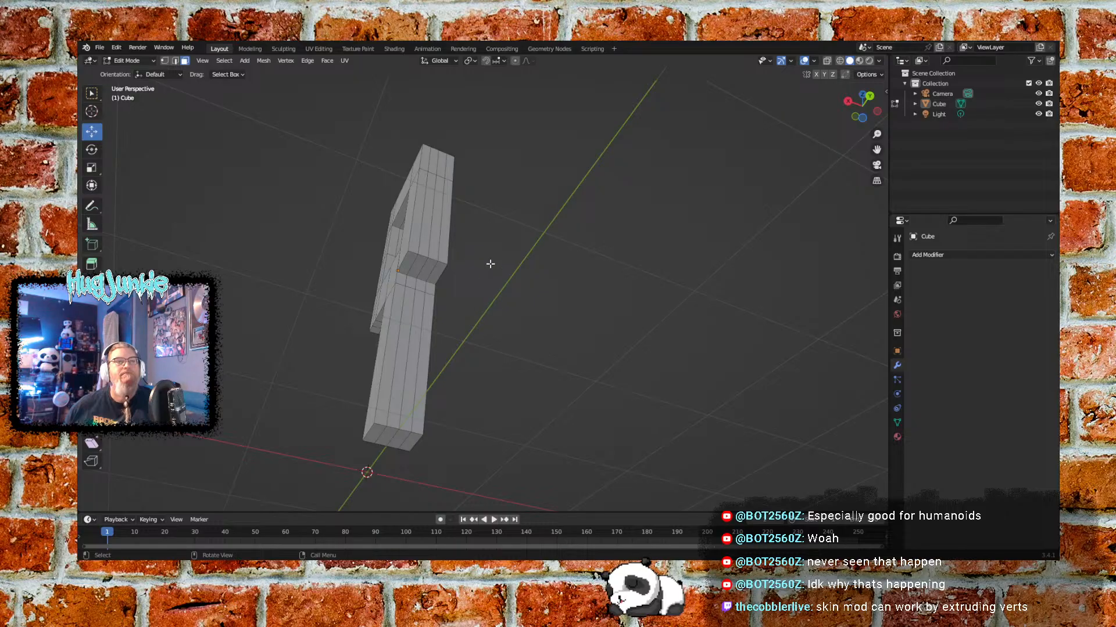
pyautogui.moveTo(488, 251); pyautogui.dragTo(578, 323, button='middle')
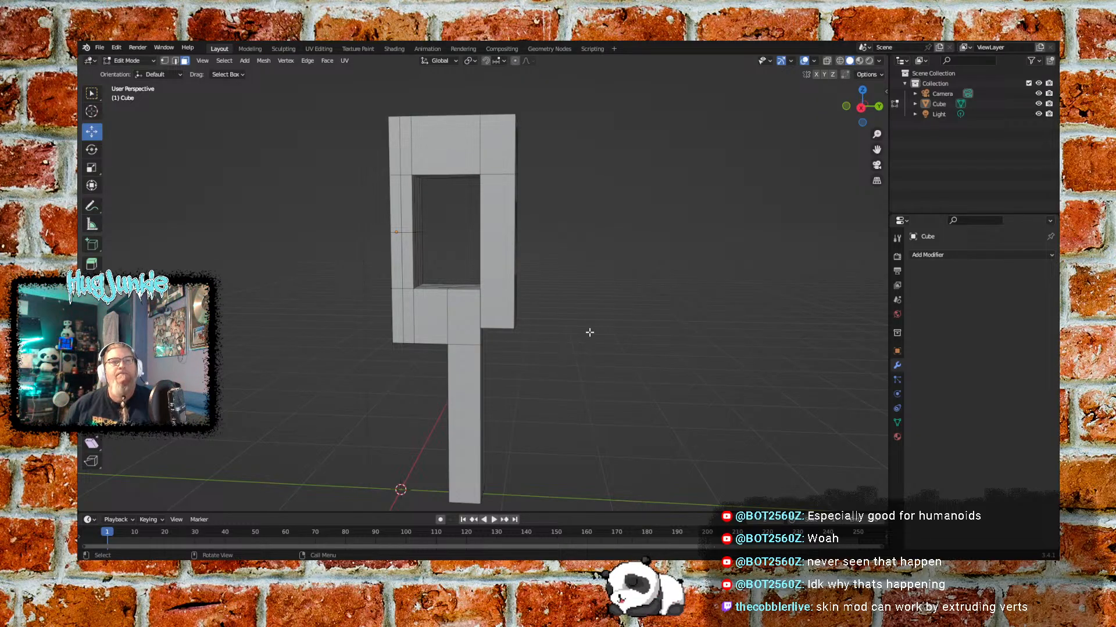
# Examine the half figure's torso, arm and leg from the front, outer side, above and below
pyautogui.moveTo(603, 289); pyautogui.dragTo(509, 177, button='middle')
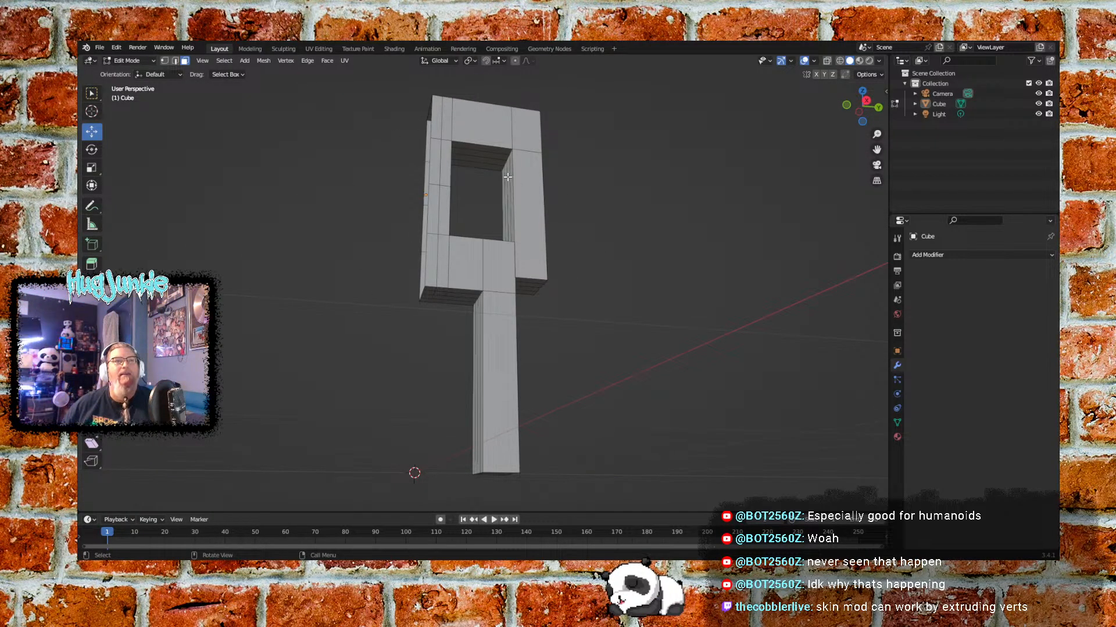
pyautogui.moveTo(661, 244); pyautogui.dragTo(618, 308, button='middle')
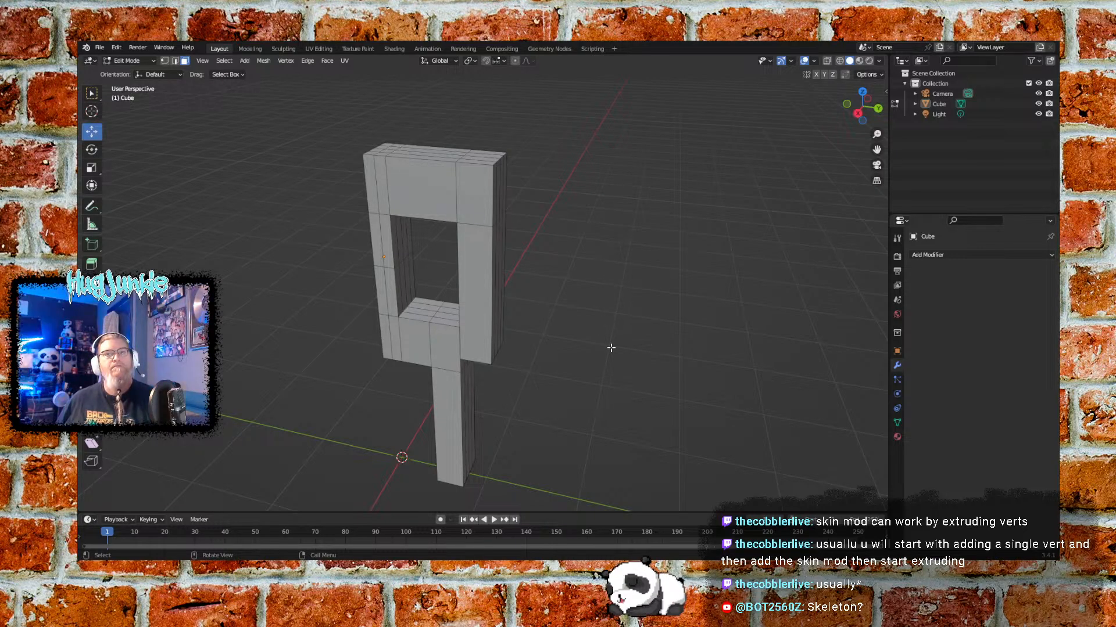
pyautogui.moveTo(349, 353); pyautogui.dragTo(374, 324, button='middle')
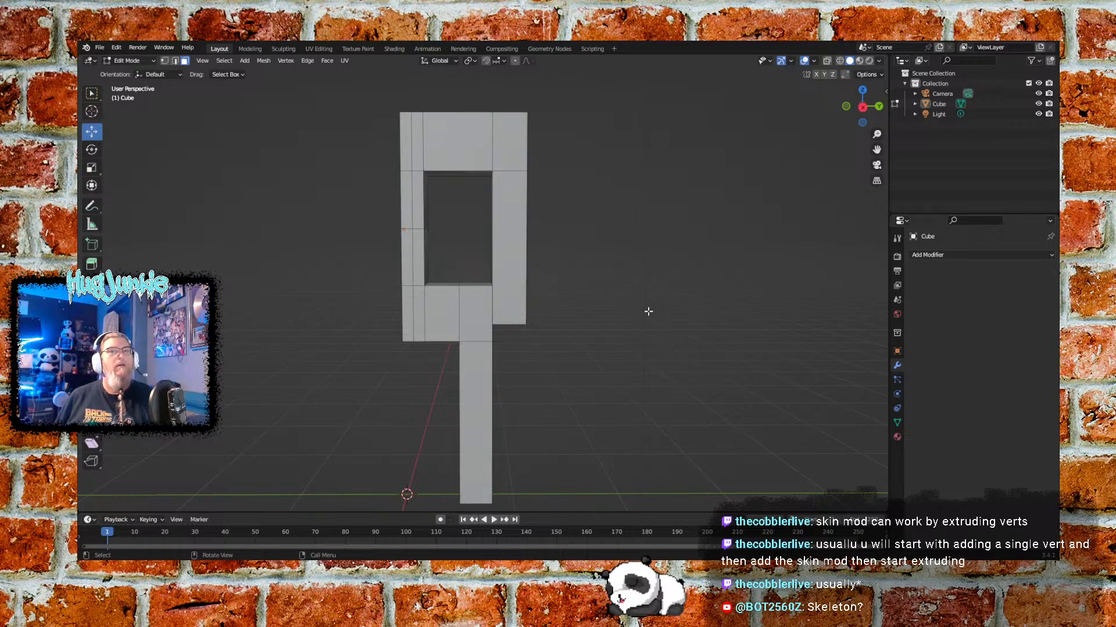
pyautogui.moveTo(562, 276)
pyautogui.mouseDown(button='middle')
pyautogui.moveTo(469, 308)
pyautogui.moveTo(473, 341)
pyautogui.moveTo(540, 256)
pyautogui.moveTo(557, 259)
pyautogui.moveTo(565, 286)
pyautogui.mouseUp(button='middle')
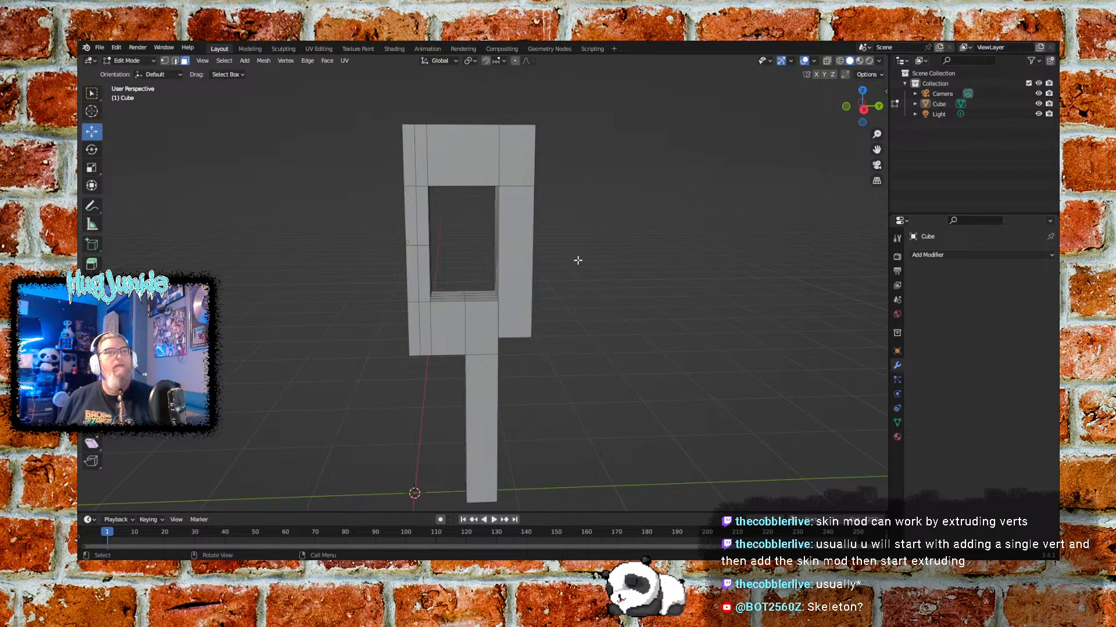
pyautogui.moveTo(567, 327); pyautogui.dragTo(428, 230, button='middle')
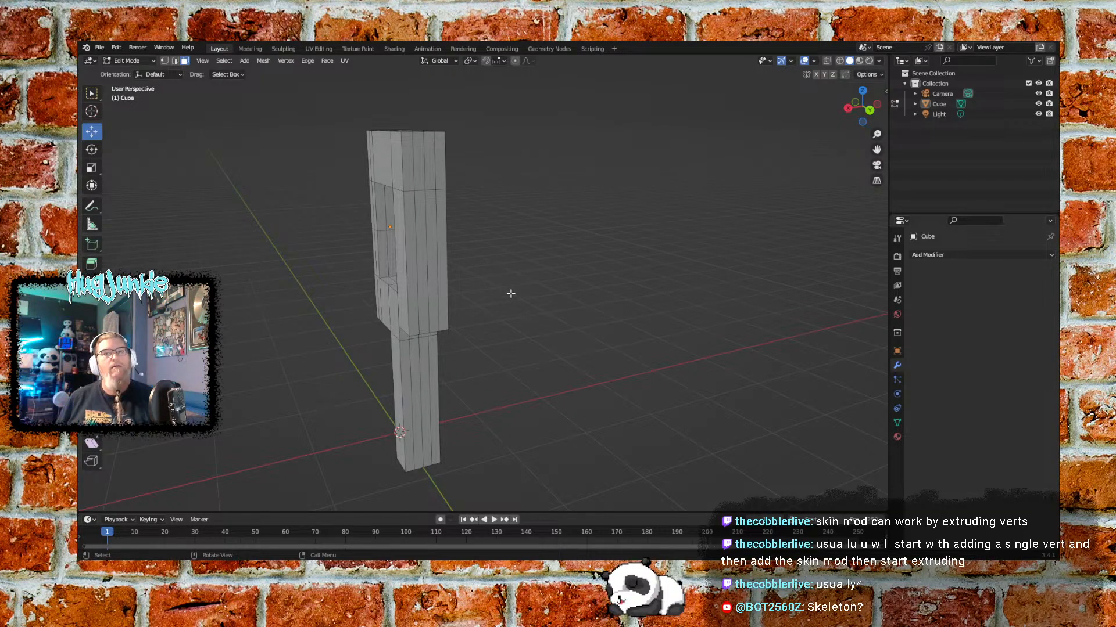
pyautogui.moveTo(500, 326); pyautogui.dragTo(400, 425, button='middle')
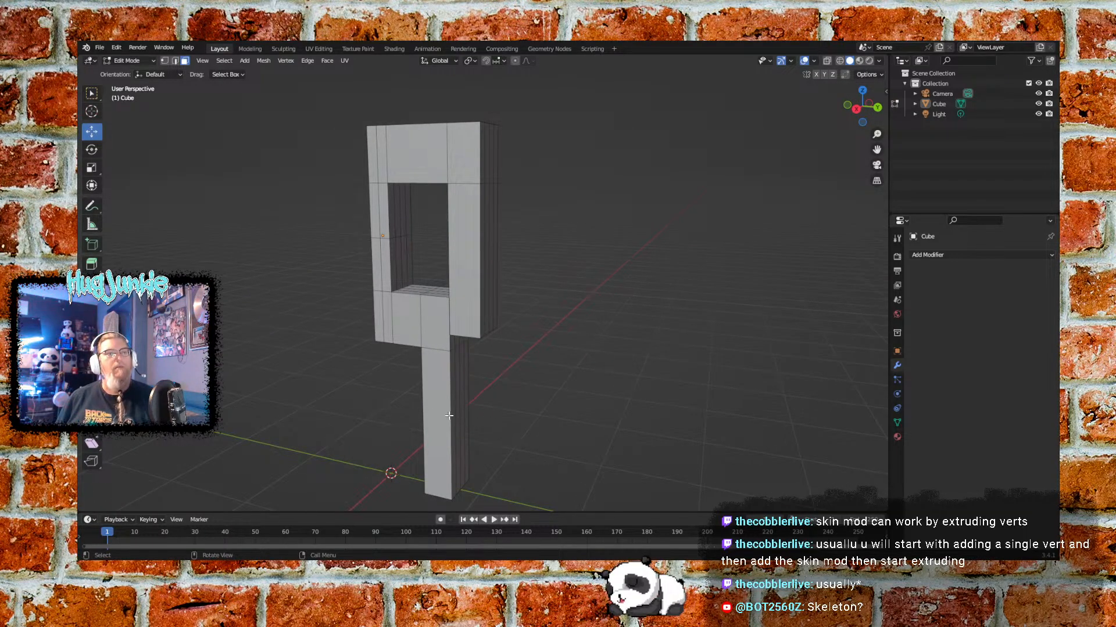
pyautogui.moveTo(533, 386); pyautogui.dragTo(547, 346, button='middle')
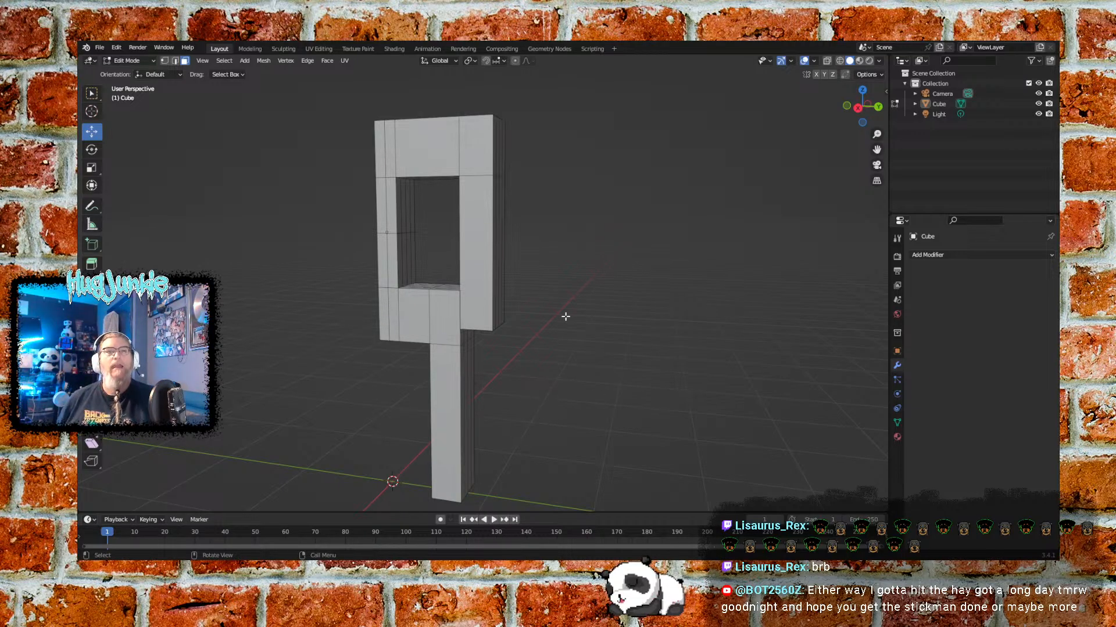
pyautogui.moveTo(530, 291); pyautogui.dragTo(482, 287, button='middle')
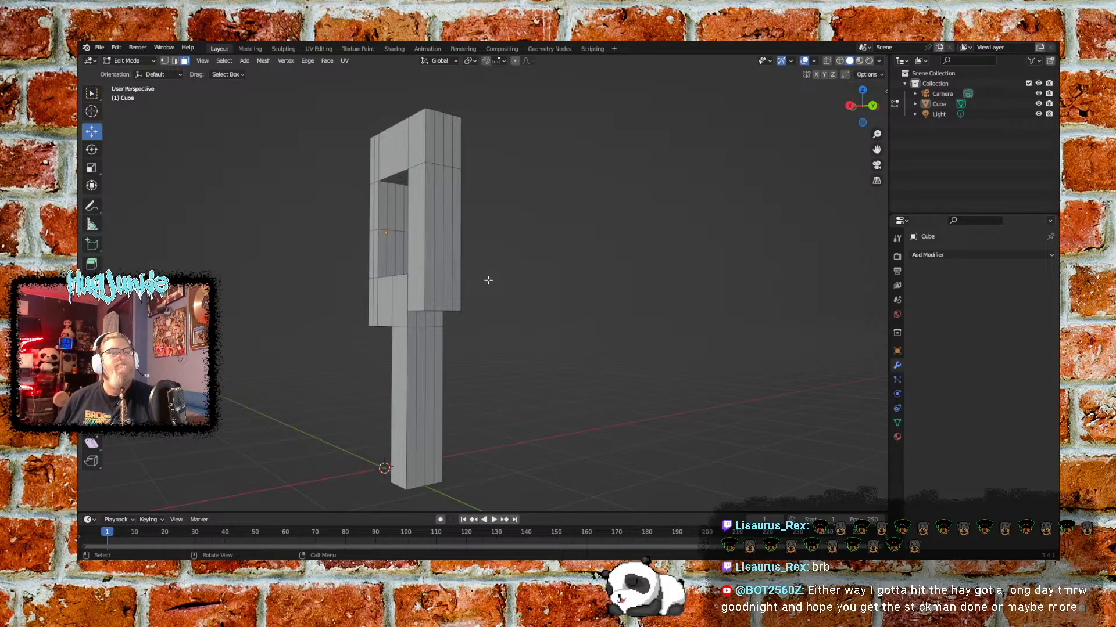
pyautogui.moveTo(518, 256); pyautogui.dragTo(444, 234, button='middle')
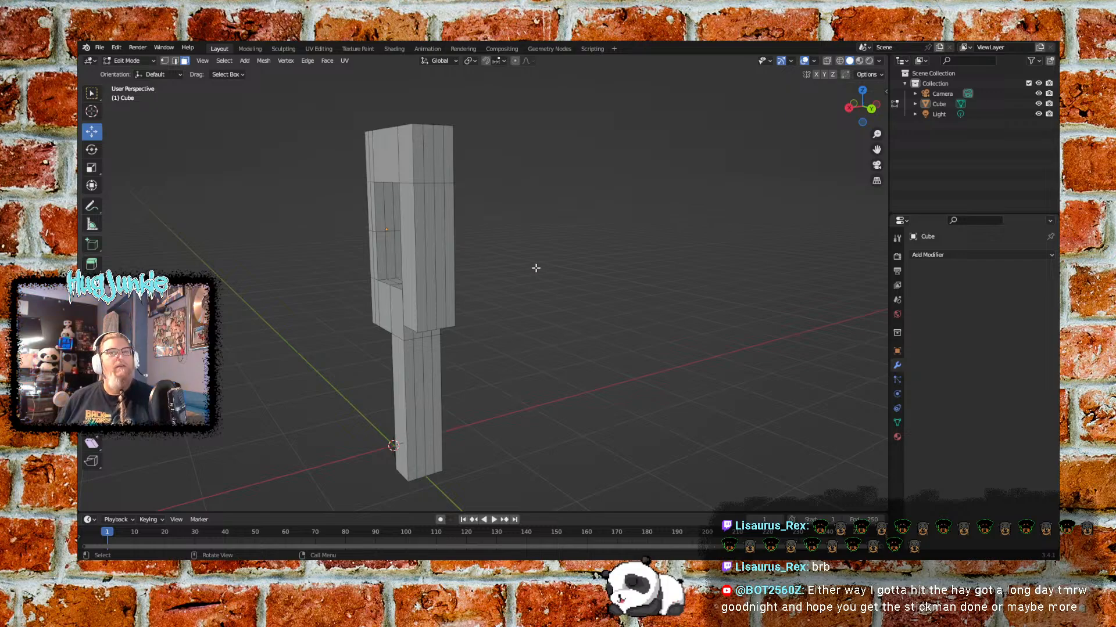
pyautogui.moveTo(468, 306); pyautogui.dragTo(499, 290, button='middle')
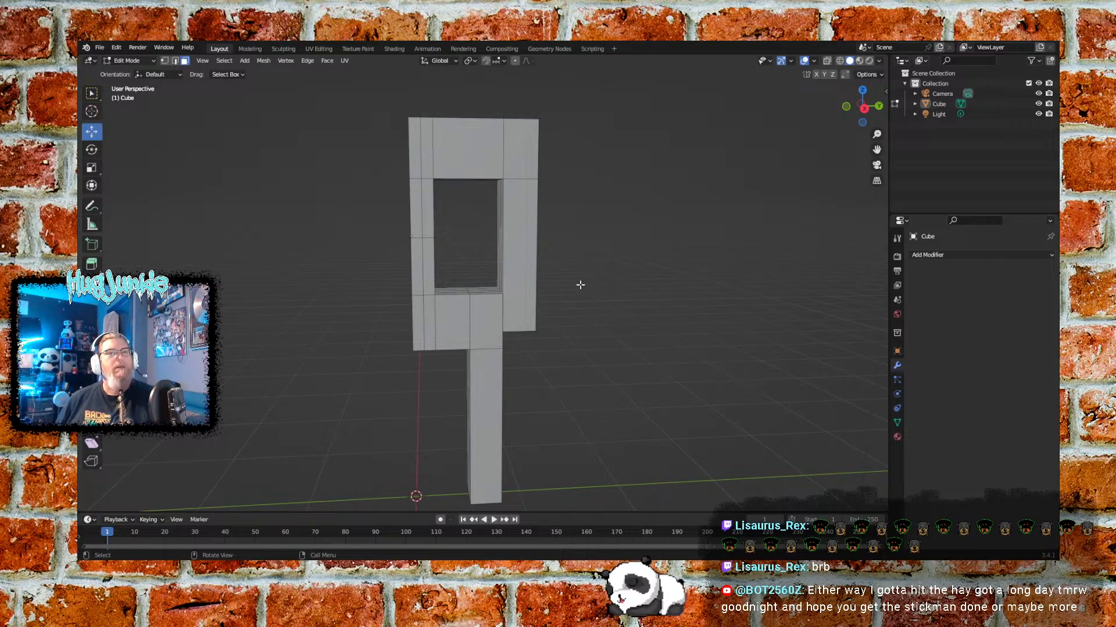
pyautogui.moveTo(608, 256); pyautogui.dragTo(557, 258, button='middle')
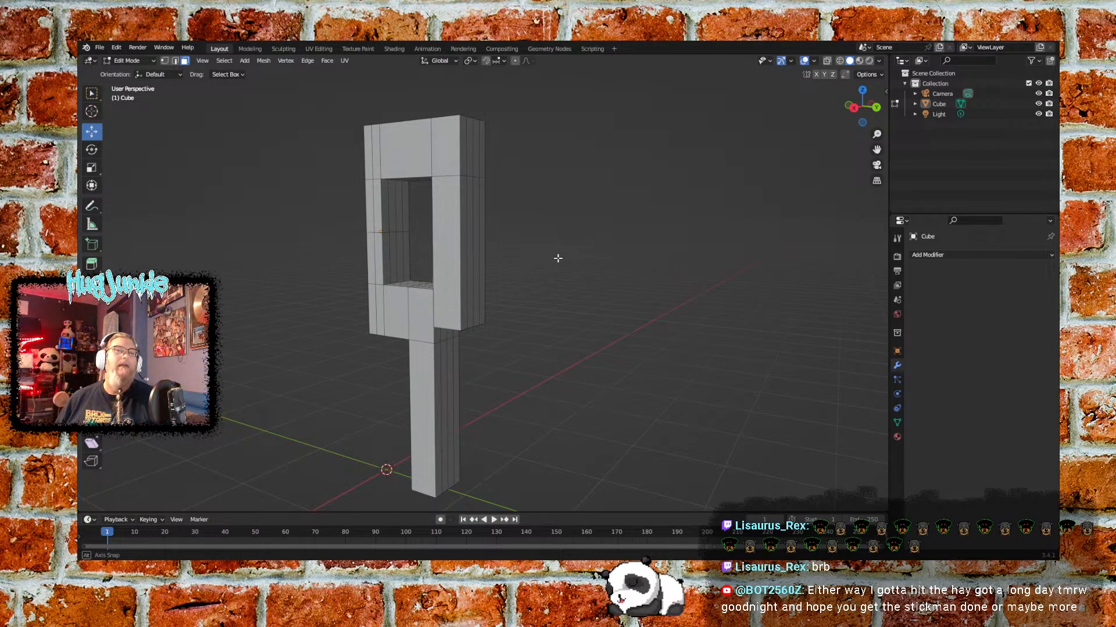
pyautogui.moveTo(558, 258); pyautogui.dragTo(558, 258, button='middle')
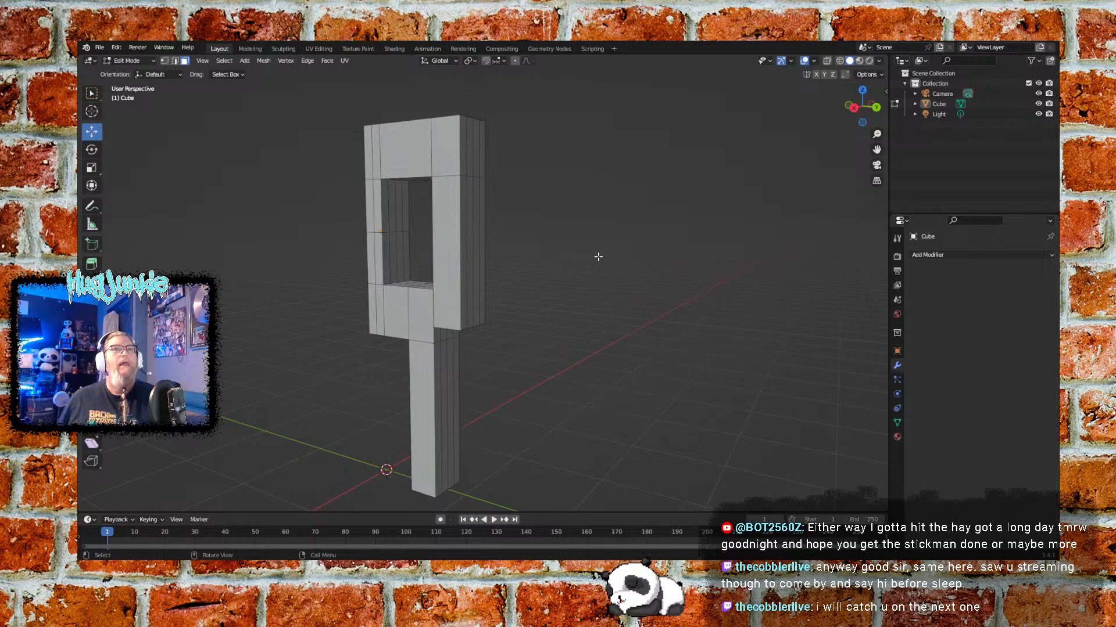
pyautogui.moveTo(570, 281)
pyautogui.mouseDown(button='middle')
pyautogui.moveTo(501, 276)
pyautogui.moveTo(587, 287)
pyautogui.mouseUp(button='middle')
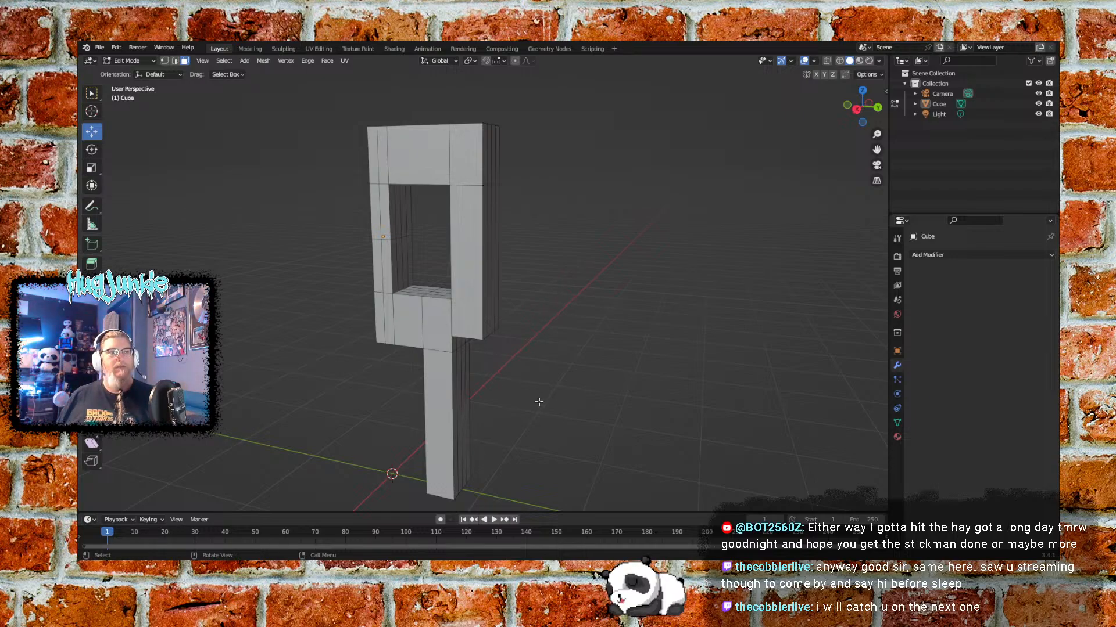
pyautogui.moveTo(587, 317); pyautogui.dragTo(553, 308, button='middle')
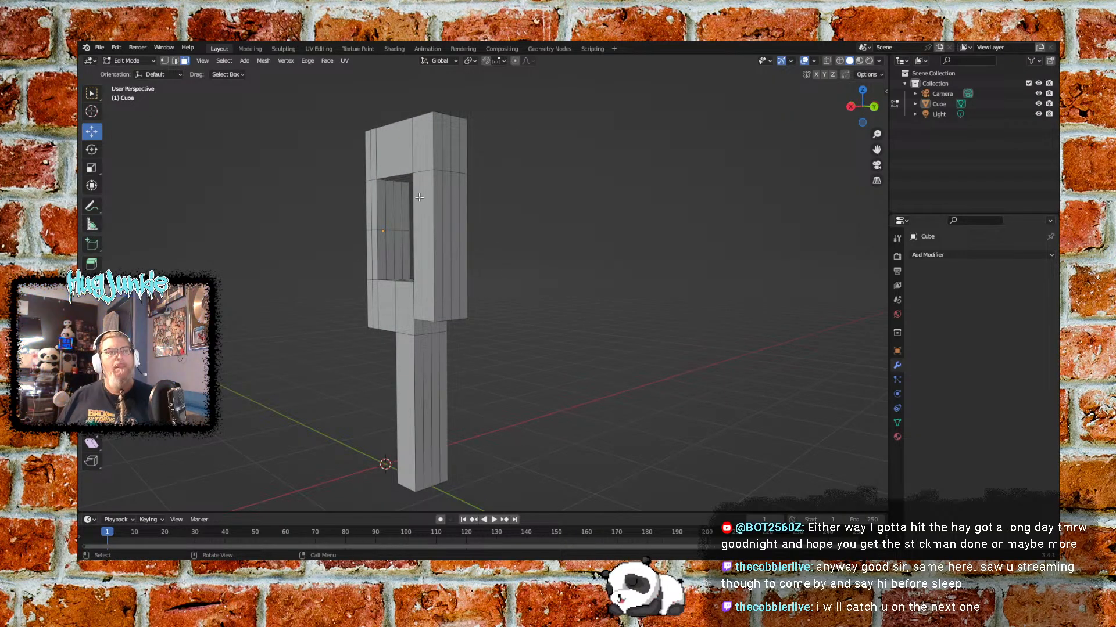
pyautogui.moveTo(543, 279); pyautogui.dragTo(516, 373, button='middle')
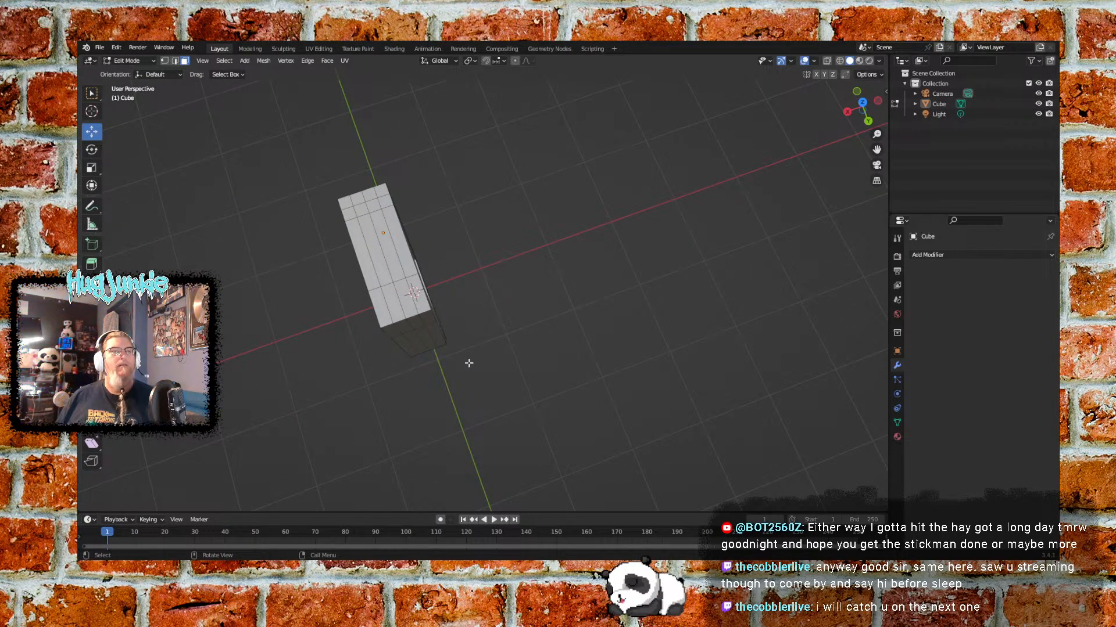
pyautogui.moveTo(475, 388); pyautogui.dragTo(494, 166, button='middle')
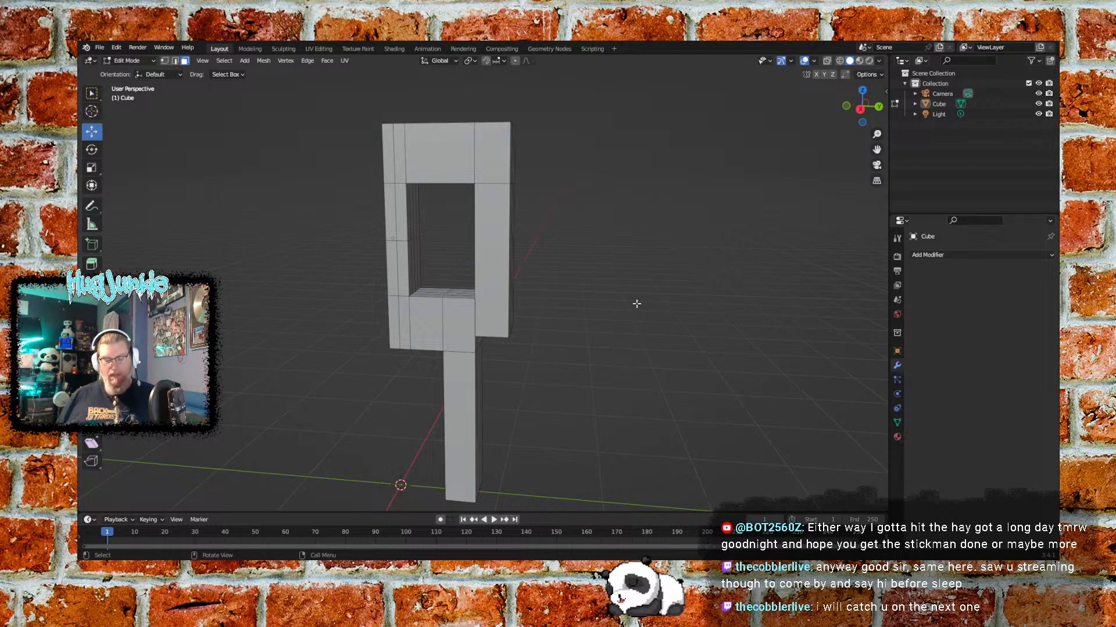
# Try Bridge Faces on the four long faces along the leg's outer side
pyautogui.moveTo(619, 338); pyautogui.dragTo(436, 355, button='middle')
pyautogui.click(396, 357)
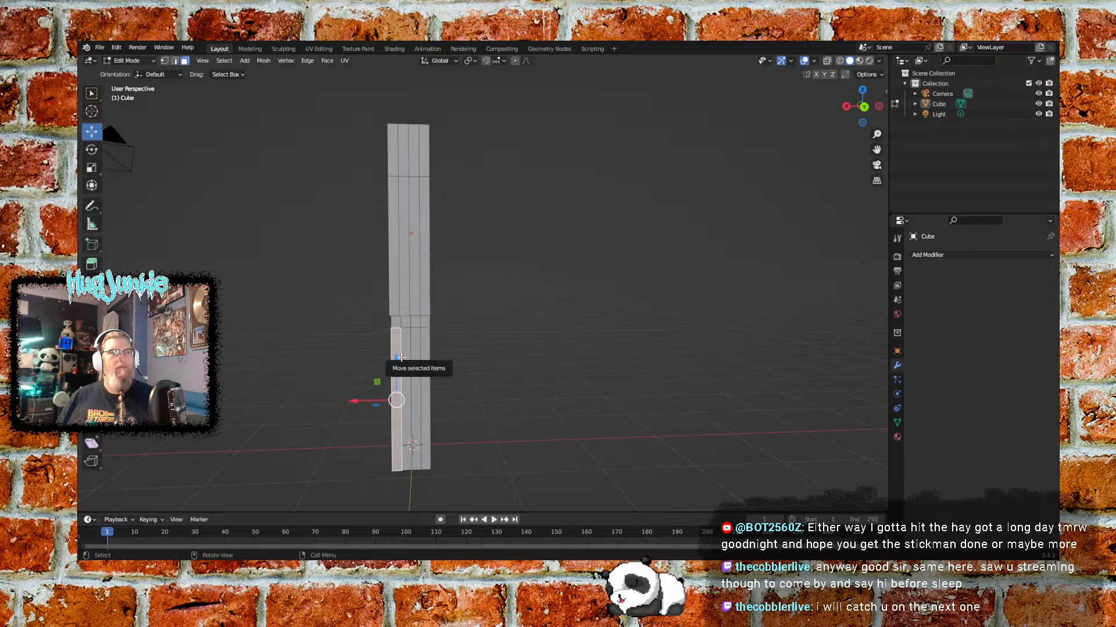
pyautogui.keyDown('shift'); pyautogui.click(407, 354); pyautogui.keyUp('shift')
pyautogui.keyDown('shift'); pyautogui.click(415, 351); pyautogui.keyUp('shift')
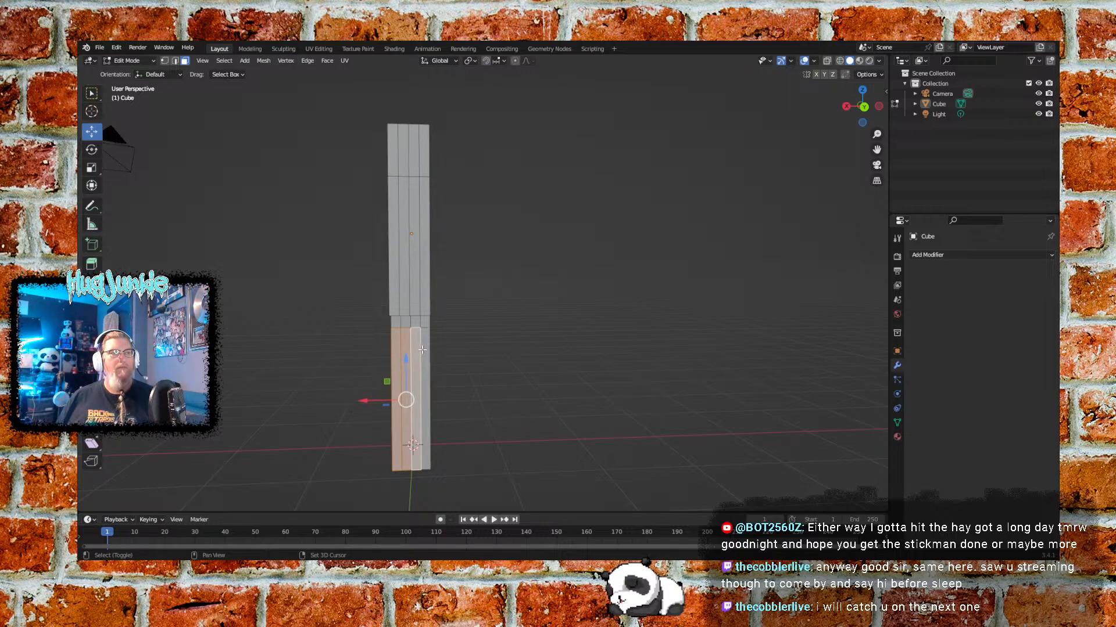
pyautogui.keyDown('shift'); pyautogui.click(422, 349); pyautogui.keyUp('shift')
pyautogui.rightClick(422, 350)
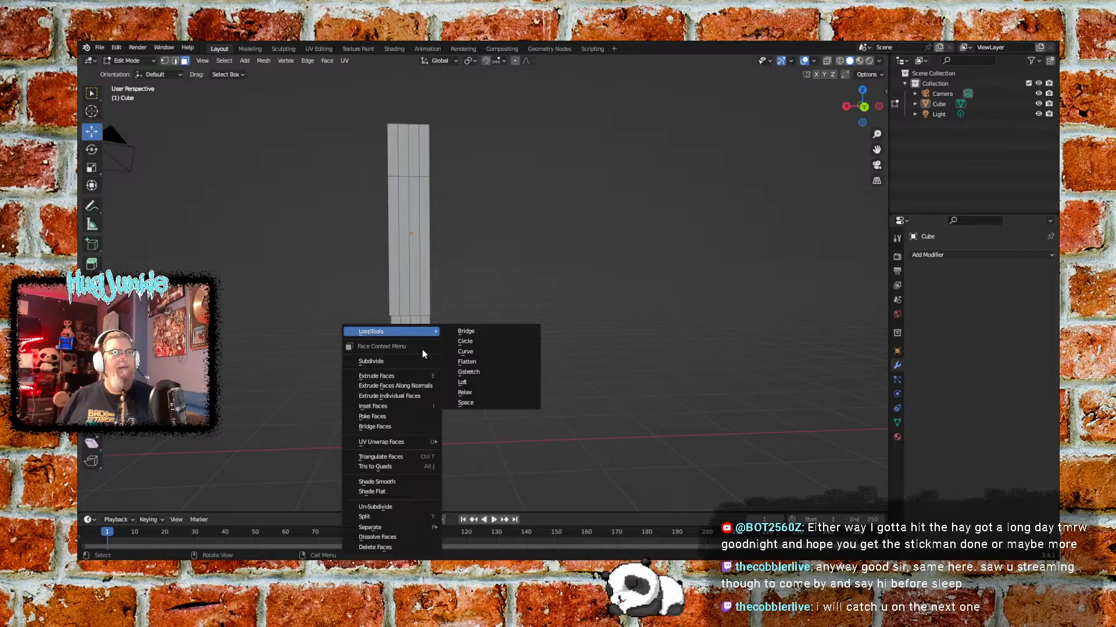
pyautogui.click(396, 430)
pyautogui.click(486, 363)
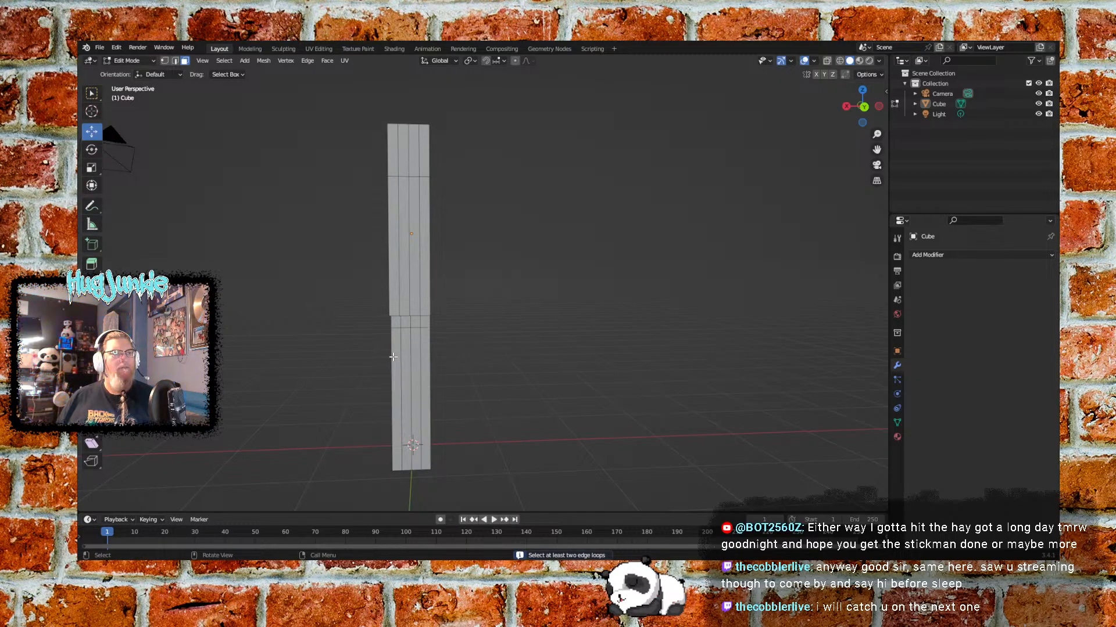
# Undo the face bridging on the leg and clear the face selection
pyautogui.click(412, 348)
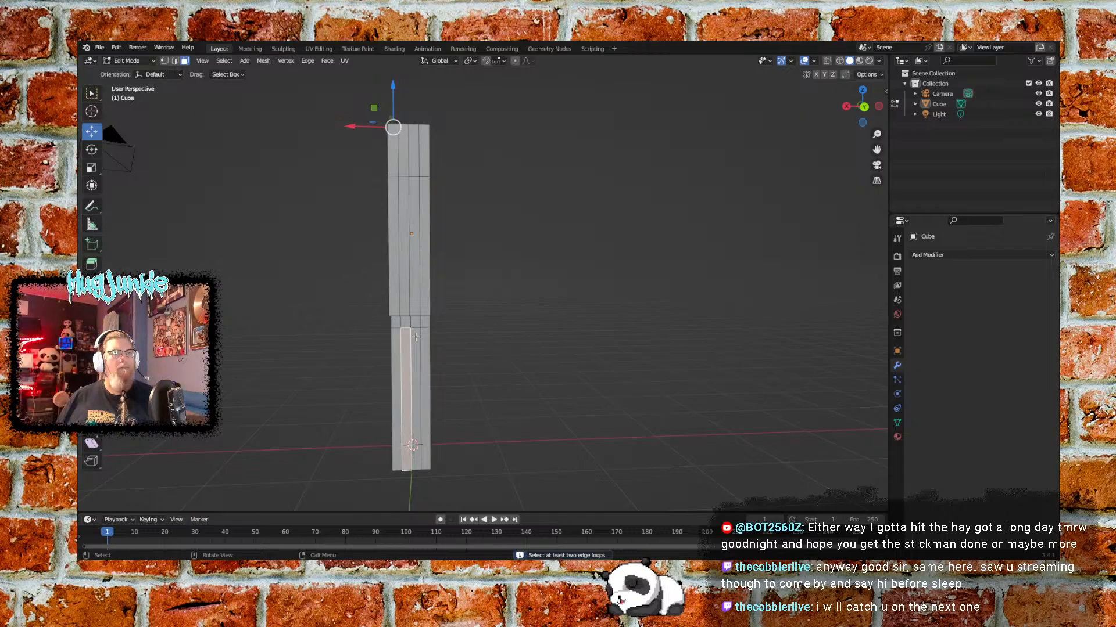
pyautogui.moveTo(371, 359); pyautogui.dragTo(525, 354, button='middle')
pyautogui.click(525, 354)
pyautogui.hotkey('ctrl', 'z')
pyautogui.hotkey('ctrl', 'z')
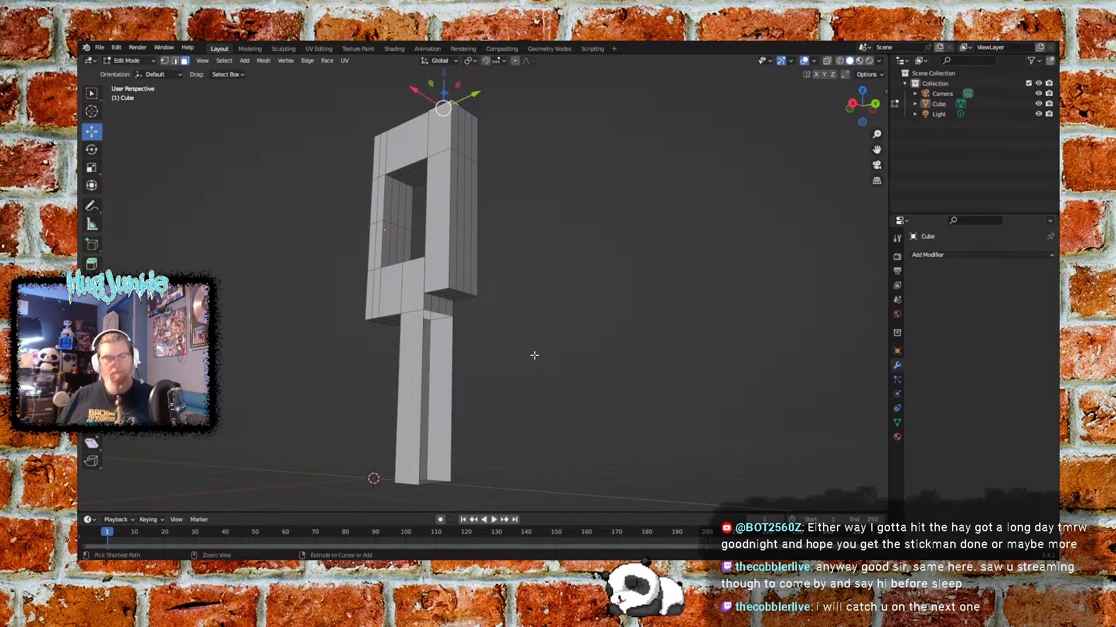
pyautogui.moveTo(525, 351); pyautogui.dragTo(453, 381, button='middle')
pyautogui.click(452, 369)
pyautogui.click(459, 389)
pyautogui.keyDown('ctrl'); pyautogui.click(459, 389); pyautogui.keyUp('ctrl')
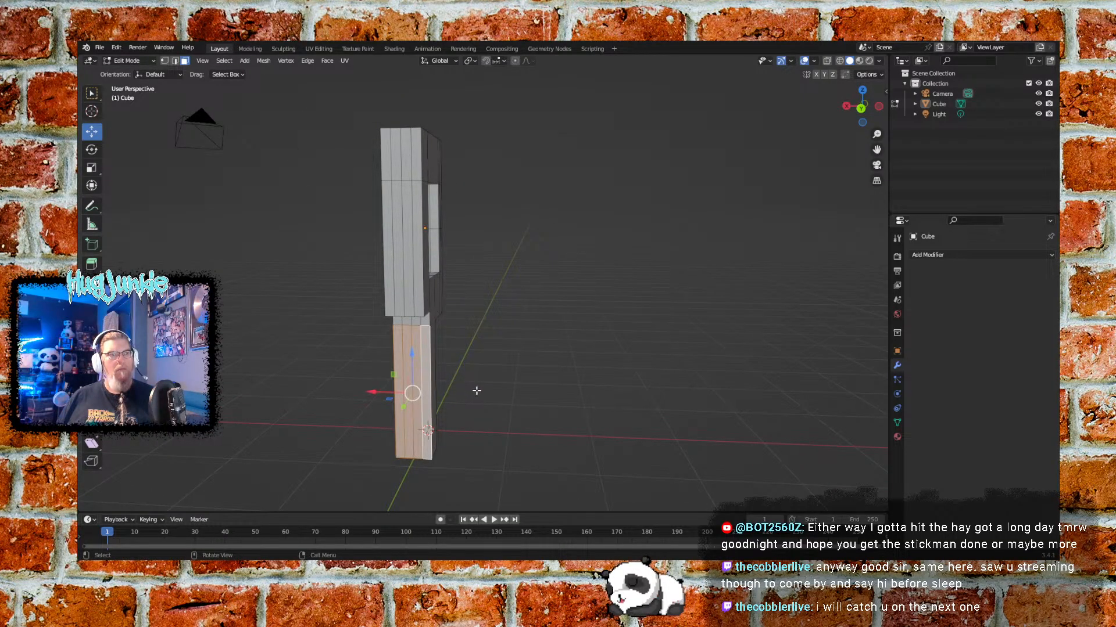
pyautogui.click(500, 393)
pyautogui.moveTo(500, 393); pyautogui.dragTo(491, 394, button='middle')
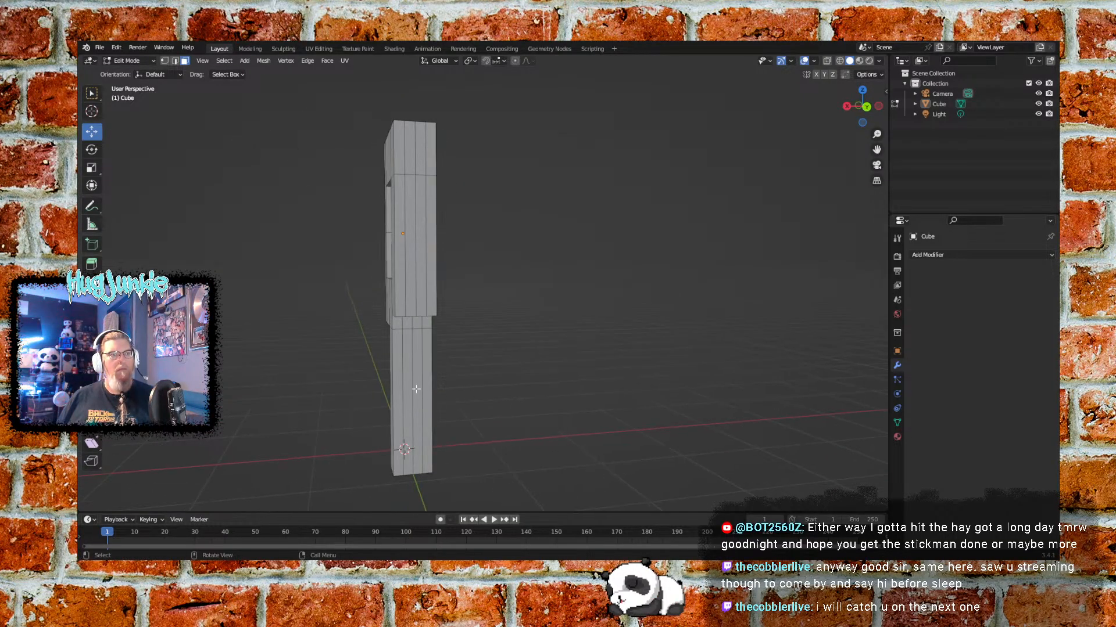
# Try to merge the leg's four outer side faces with Un-Subdivide and inspect the leg
pyautogui.click(397, 354)
pyautogui.keyDown('shift'); pyautogui.click(408, 351); pyautogui.keyUp('shift')
pyautogui.keyDown('shift'); pyautogui.click(419, 349); pyautogui.keyUp('shift')
pyautogui.keyDown('shift'); pyautogui.click(424, 347); pyautogui.keyUp('shift')
pyautogui.rightClick(426, 350)
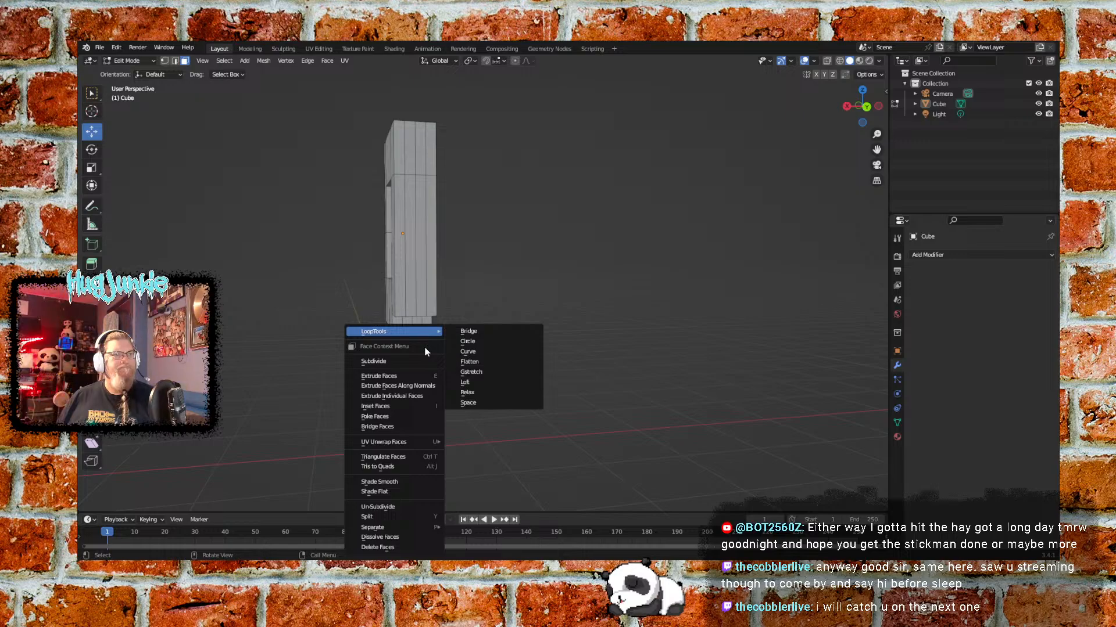
pyautogui.click(388, 508)
pyautogui.moveTo(482, 421); pyautogui.dragTo(563, 360, button='middle')
pyautogui.moveTo(575, 380); pyautogui.dragTo(503, 426, button='middle')
pyautogui.click(491, 384)
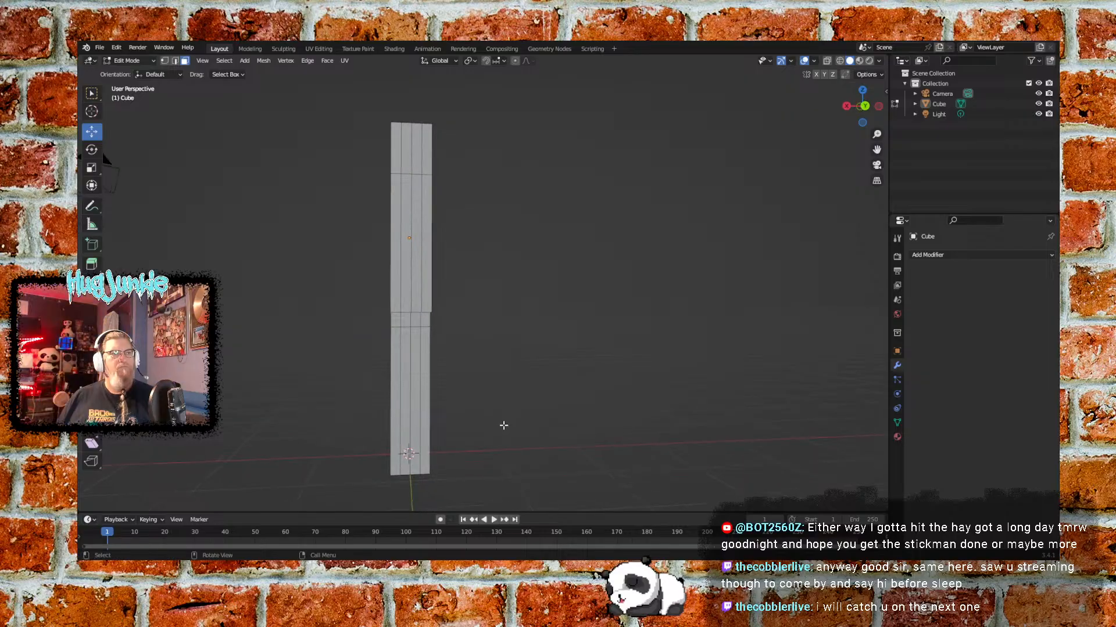
# Run Un-Subdivide on the leg once more, then undo it and clear the selection
pyautogui.click(378, 382)
pyautogui.rightClick(378, 381)
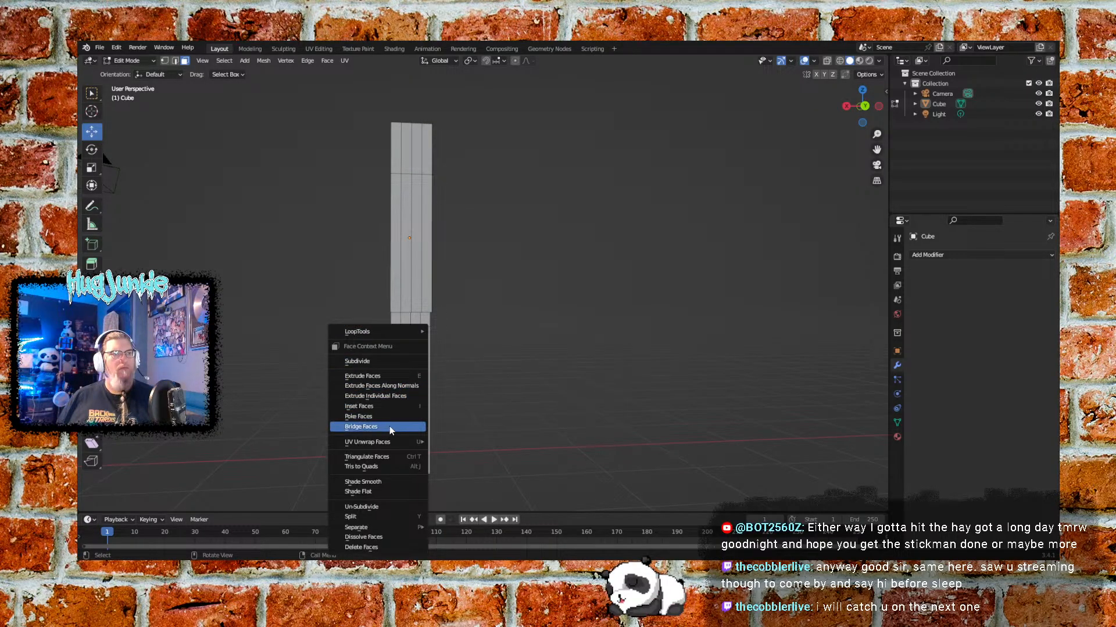
pyautogui.click(377, 507)
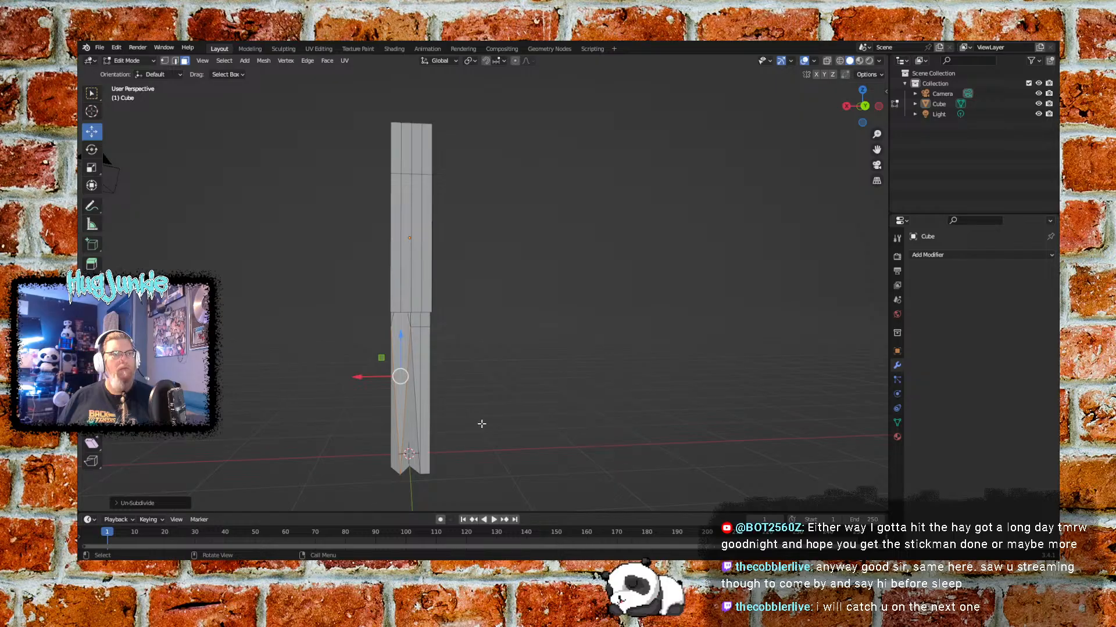
pyautogui.moveTo(488, 426); pyautogui.dragTo(481, 391, button='middle')
pyautogui.hotkey('ctrl', 'z')
pyautogui.click(481, 391)
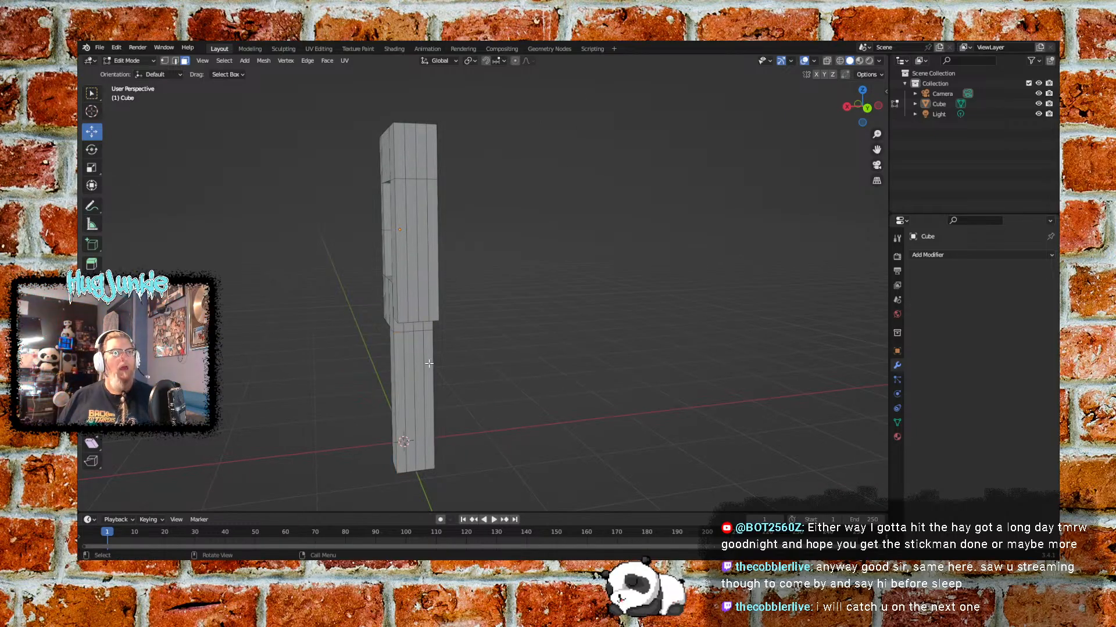
# Dissolve the four long faces on the leg's outer side into one face and inspect the leg
pyautogui.click(402, 349)
pyautogui.keyDown('shift'); pyautogui.click(411, 347); pyautogui.keyUp('shift')
pyautogui.keyDown('shift'); pyautogui.click(421, 346); pyautogui.keyUp('shift')
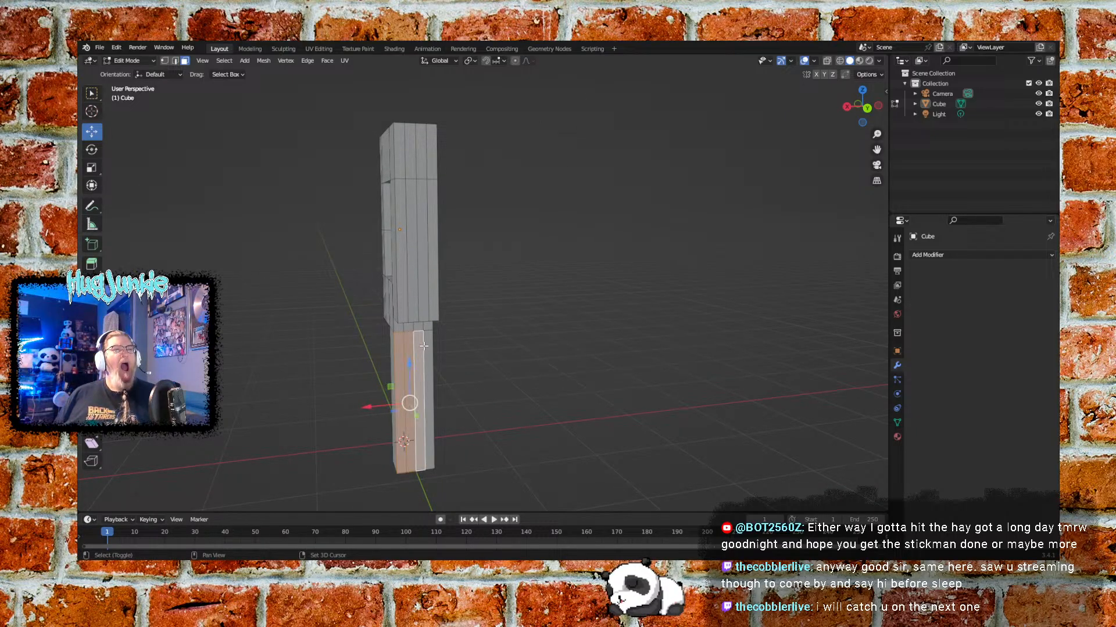
pyautogui.keyDown('shift'); pyautogui.click(426, 345); pyautogui.keyUp('shift')
pyautogui.rightClick(426, 345)
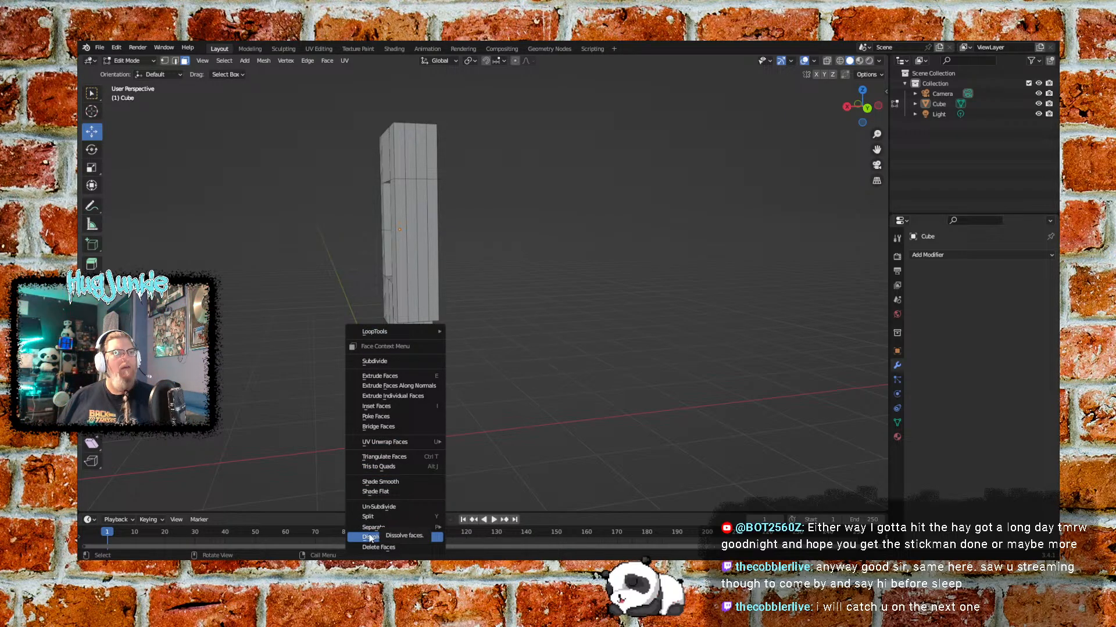
pyautogui.click(369, 538)
pyautogui.moveTo(491, 437); pyautogui.dragTo(433, 361, button='middle')
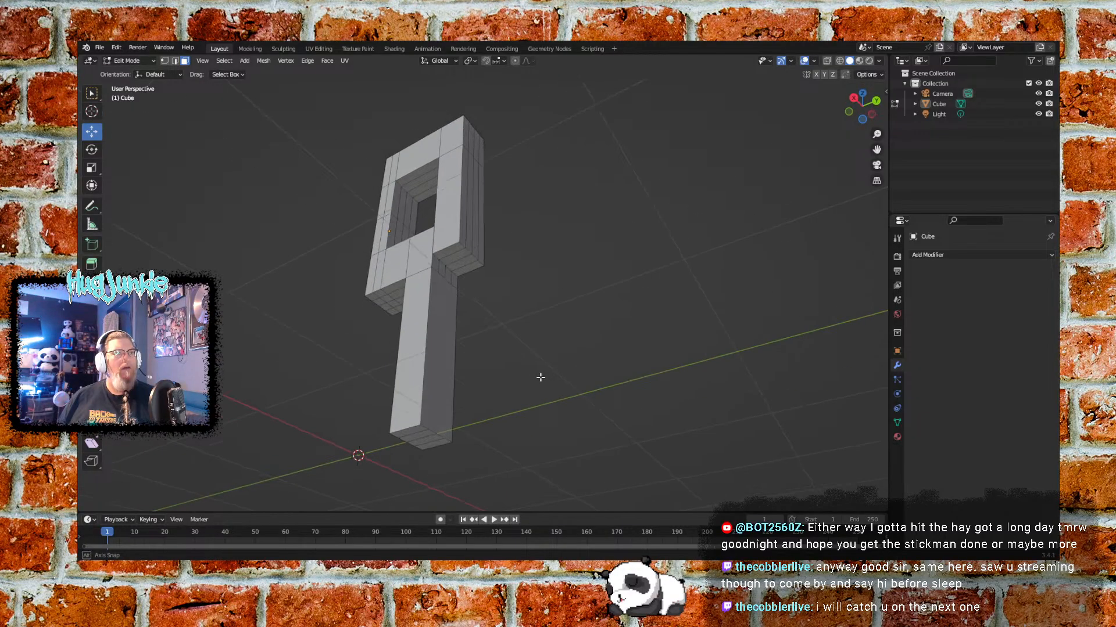
pyautogui.click(434, 361)
pyautogui.moveTo(526, 389); pyautogui.dragTo(632, 429, button='middle')
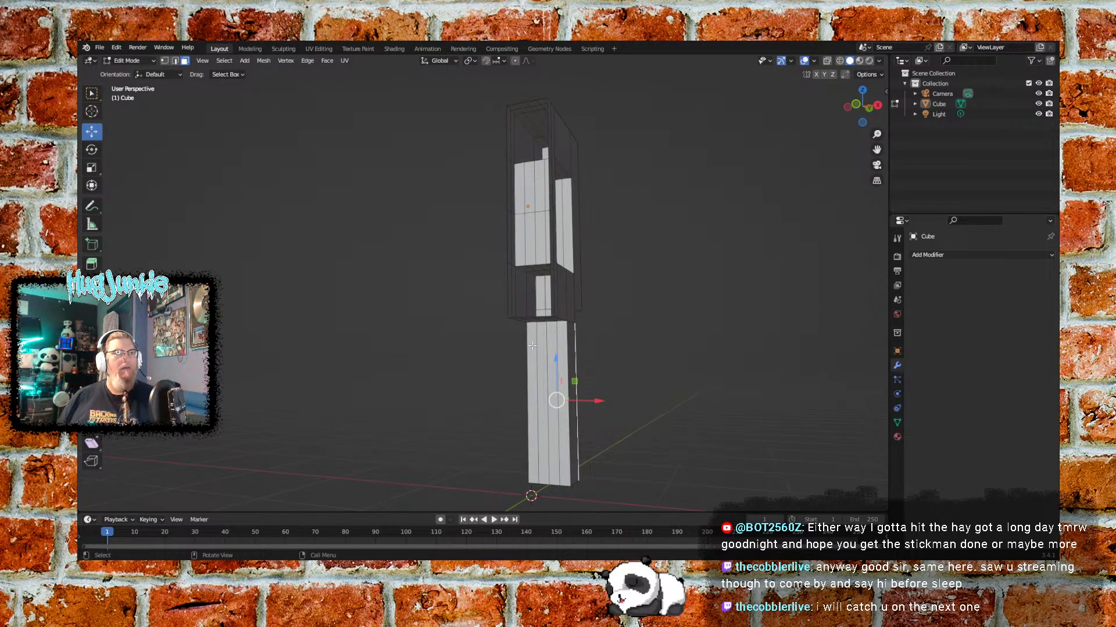
# Dissolve the four long faces on the leg's inner side into one face
pyautogui.click(531, 332)
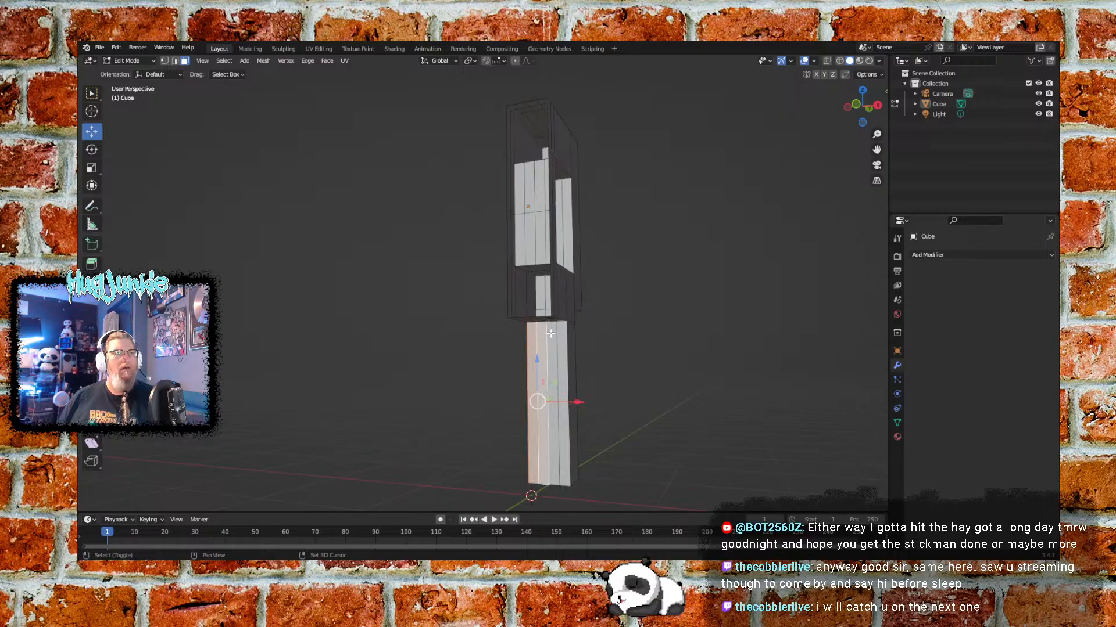
pyautogui.keyDown('shift'); pyautogui.click(559, 333); pyautogui.keyUp('shift')
pyautogui.rightClick(558, 332)
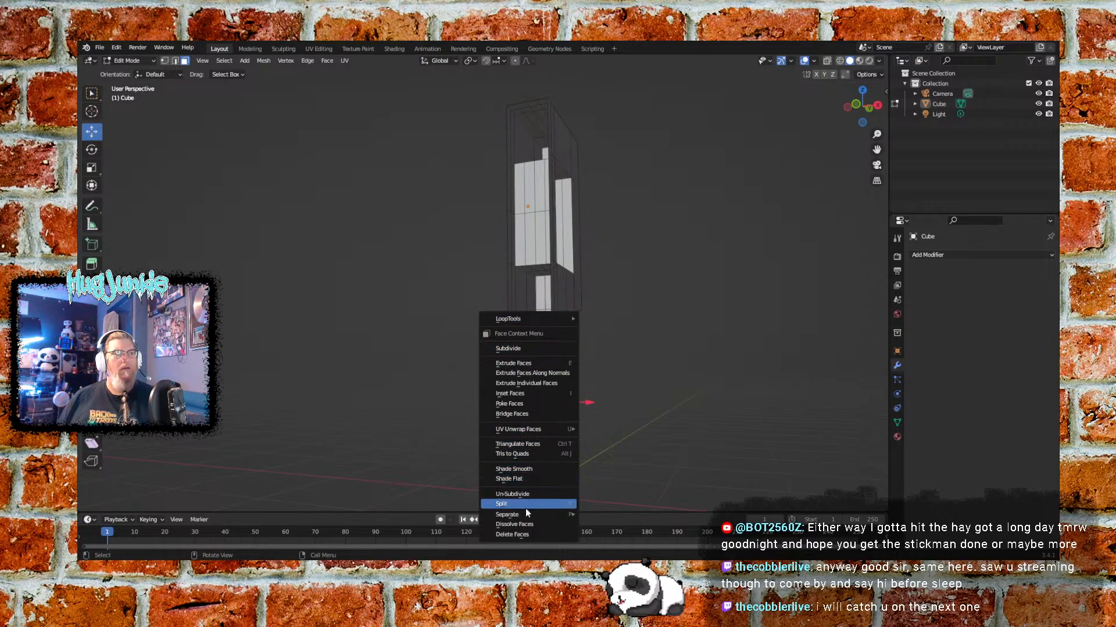
pyautogui.click(514, 524)
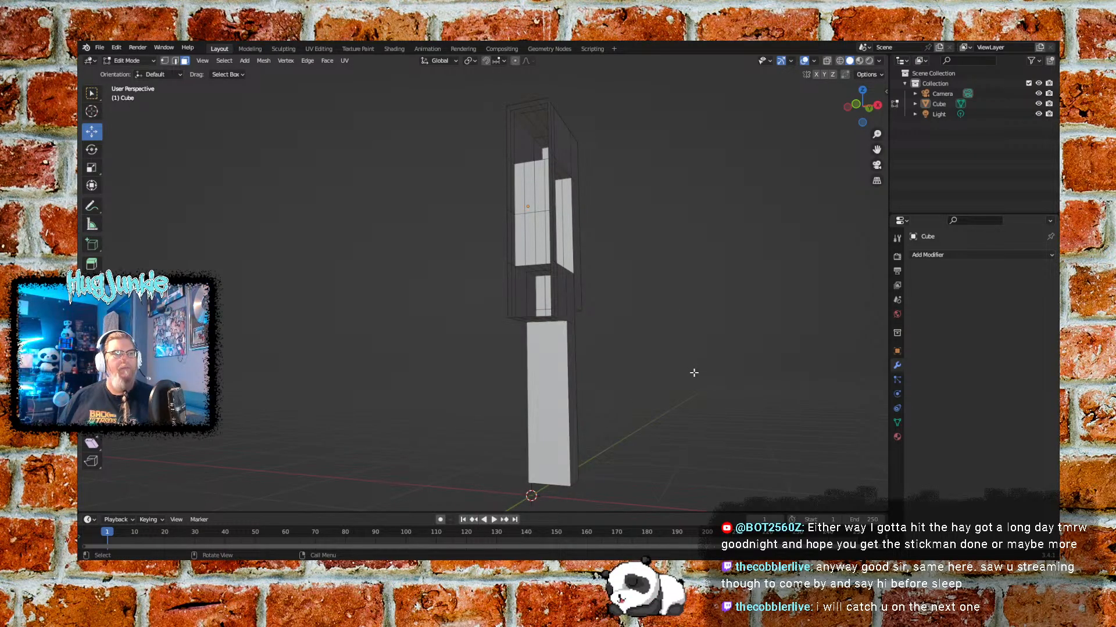
# Dissolve the strip faces on the bottom end of the leg into one face and clear the selection
pyautogui.moveTo(694, 372); pyautogui.dragTo(613, 291, button='middle')
pyautogui.keyDown('shift'); pyautogui.click(492, 262); pyautogui.keyUp('shift')
pyautogui.keyDown('shift'); pyautogui.click(487, 292); pyautogui.keyUp('shift')
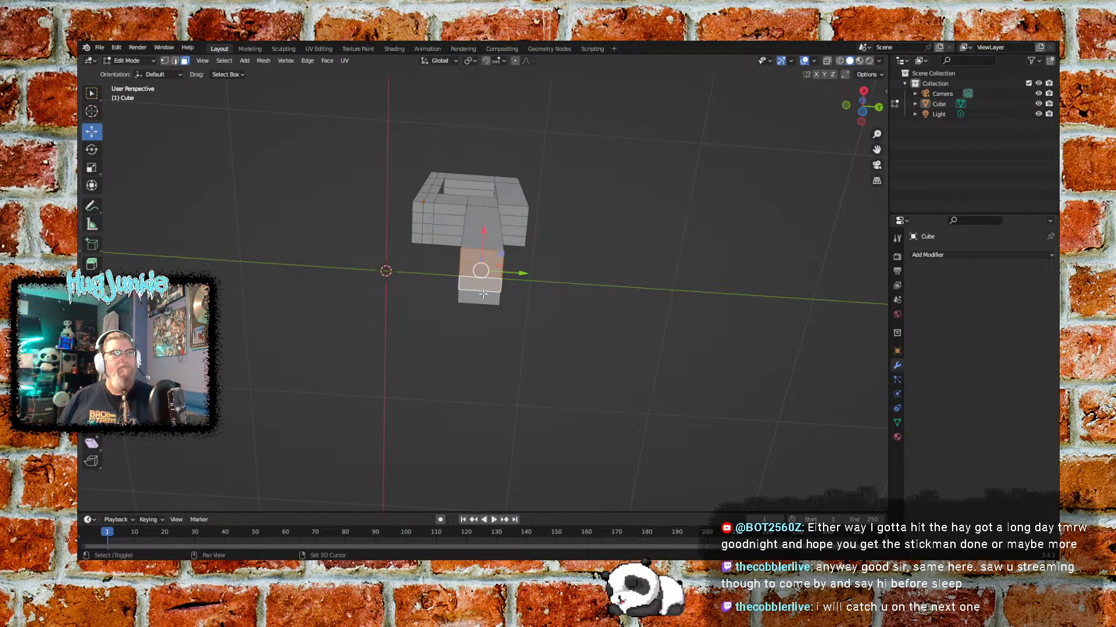
pyautogui.keyDown('shift'); pyautogui.click(484, 294); pyautogui.keyUp('shift')
pyautogui.rightClick(491, 271)
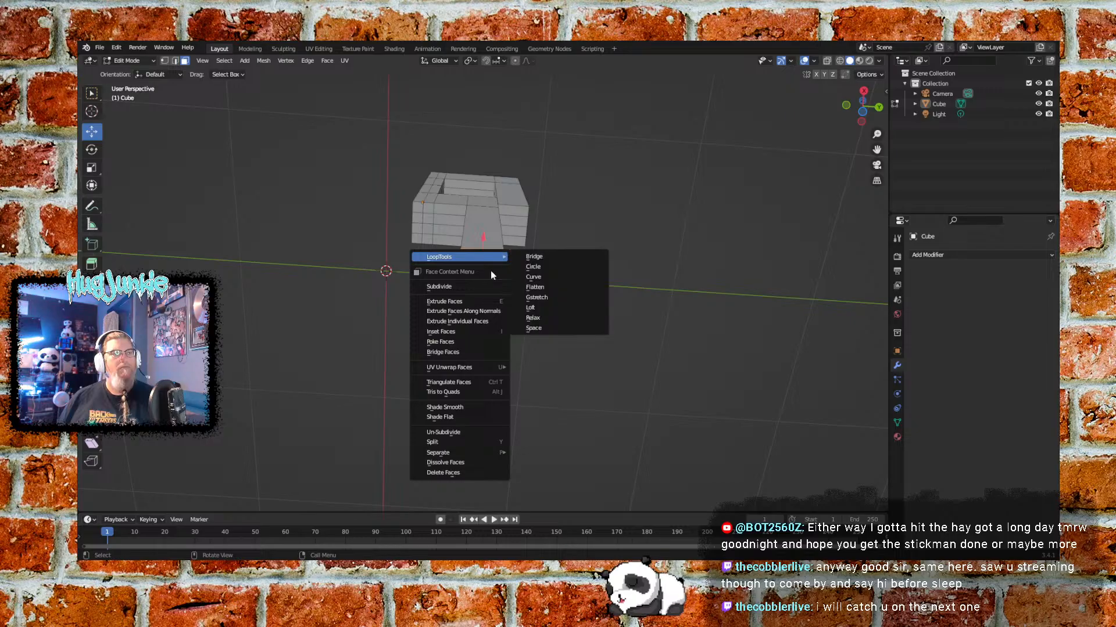
pyautogui.moveTo(452, 457)
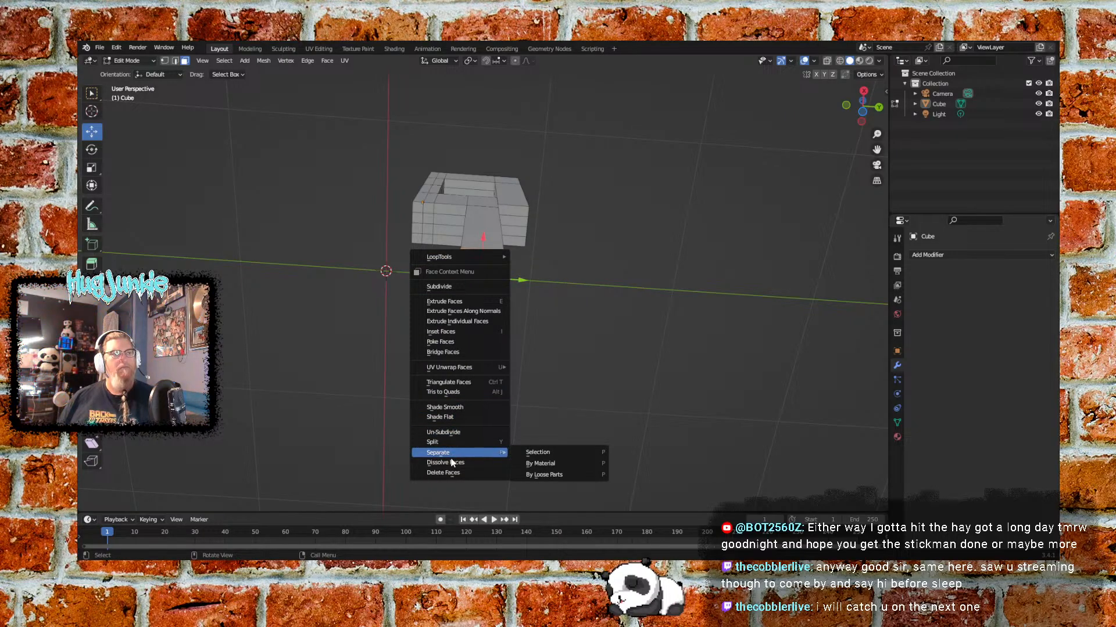
pyautogui.click(453, 462)
pyautogui.click(560, 314)
# Dissolve the four long faces on the arm's outer side into one face and clear the selection
pyautogui.moveTo(677, 273); pyautogui.dragTo(511, 372, button='middle')
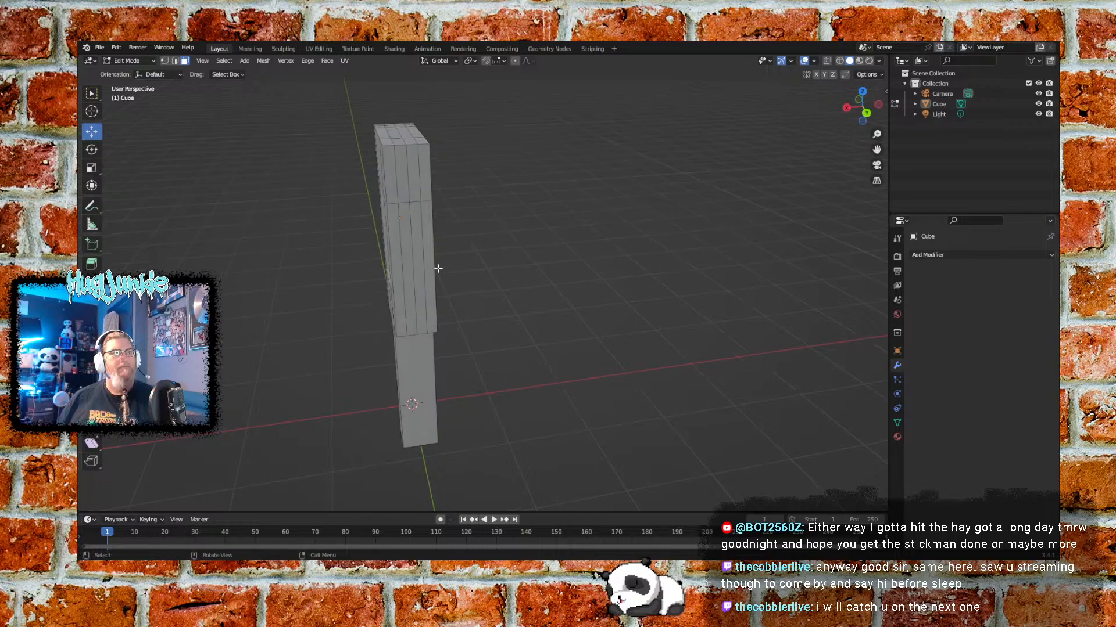
pyautogui.click(399, 240)
pyautogui.keyDown('shift'); pyautogui.click(409, 238); pyautogui.keyUp('shift')
pyautogui.keyDown('shift'); pyautogui.click(417, 235); pyautogui.keyUp('shift')
pyautogui.keyDown('shift'); pyautogui.click(426, 231); pyautogui.keyUp('shift')
pyautogui.rightClick(425, 231)
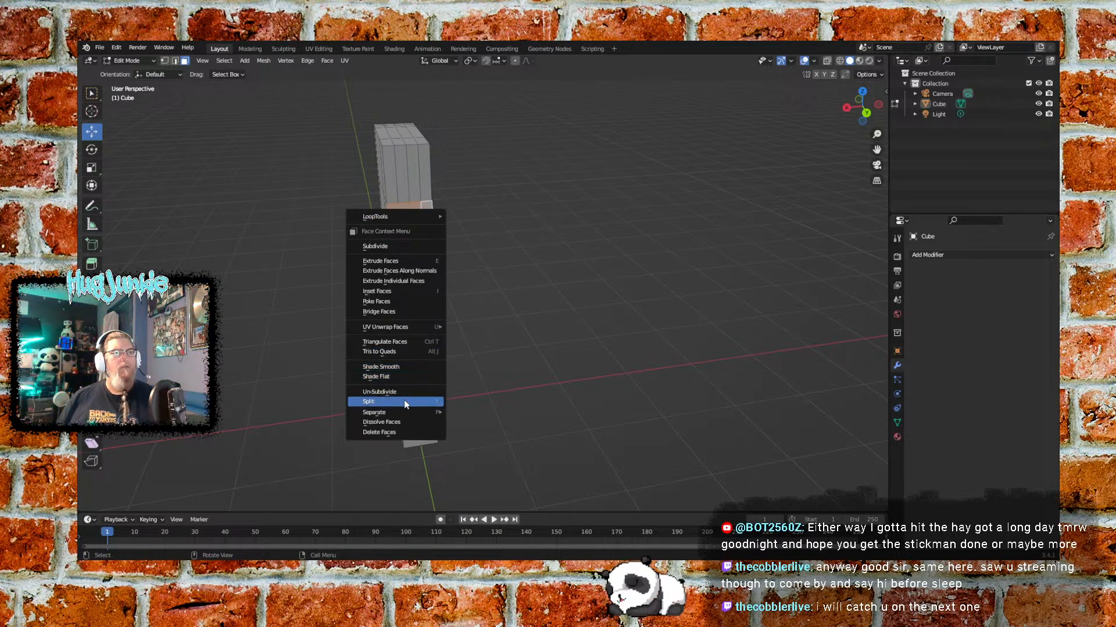
pyautogui.click(400, 422)
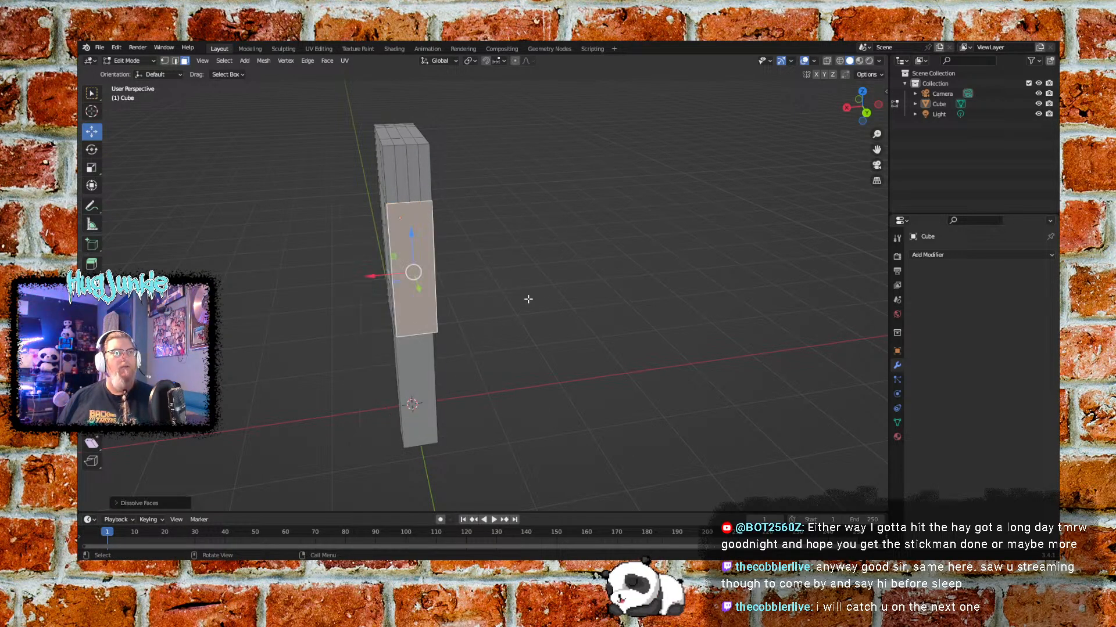
pyautogui.click(528, 300)
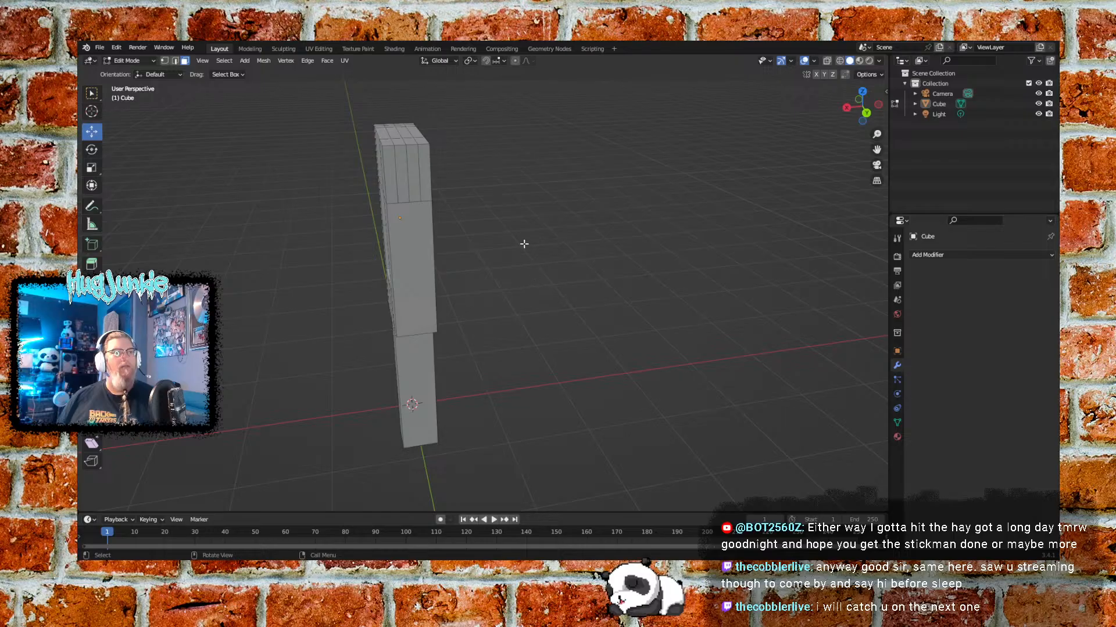
# Dissolve the four outer side faces of the shoulder, above the arm, into one face and clear the selection
pyautogui.moveTo(523, 242); pyautogui.dragTo(488, 218, button='middle')
pyautogui.keyDown('shift'); pyautogui.click(386, 168); pyautogui.keyUp('shift')
pyautogui.keyDown('shift'); pyautogui.click(401, 174); pyautogui.keyUp('shift')
pyautogui.keyDown('shift'); pyautogui.click(415, 174); pyautogui.keyUp('shift')
pyautogui.rightClick(415, 164)
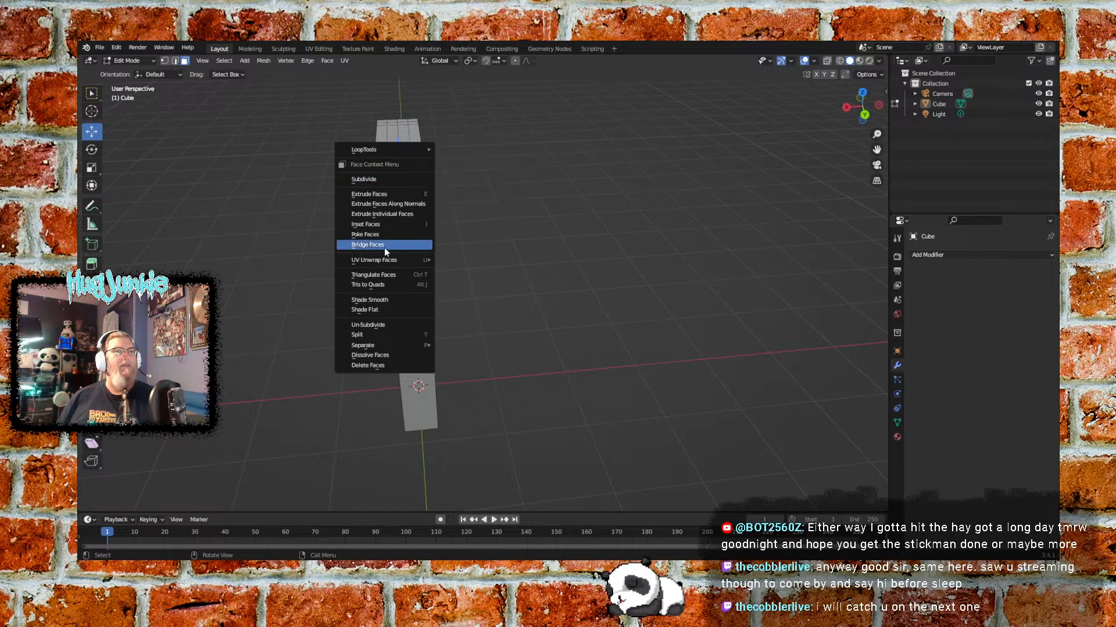
pyautogui.click(384, 354)
pyautogui.click(445, 266)
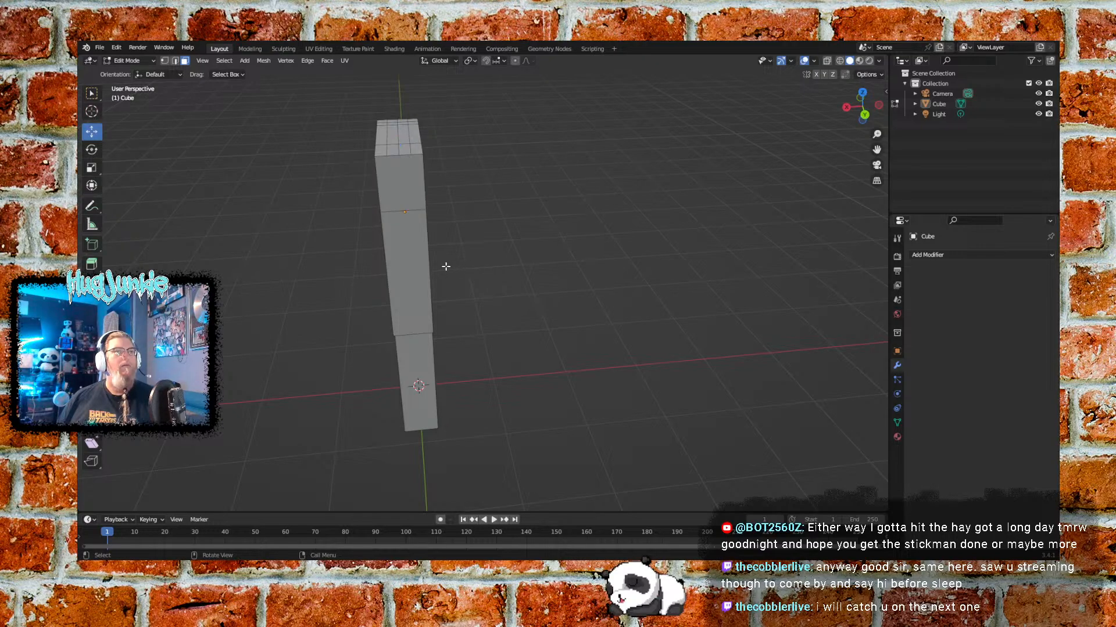
# Dissolve the strip faces on top of the shoulder's outer block into one face
pyautogui.moveTo(446, 266); pyautogui.dragTo(531, 296, button='middle')
pyautogui.keyDown('shift'); pyautogui.click(476, 264); pyautogui.keyUp('shift')
pyautogui.keyDown('shift'); pyautogui.click(476, 258); pyautogui.keyUp('shift')
pyautogui.keyDown('shift'); pyautogui.click(485, 244); pyautogui.keyUp('shift')
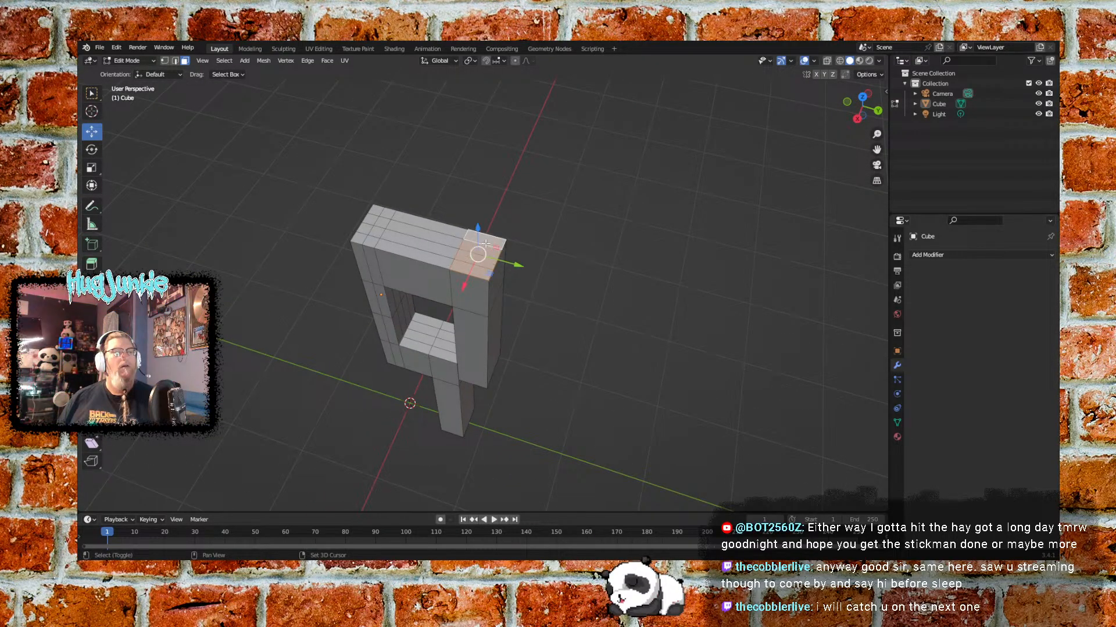
pyautogui.rightClick(486, 243)
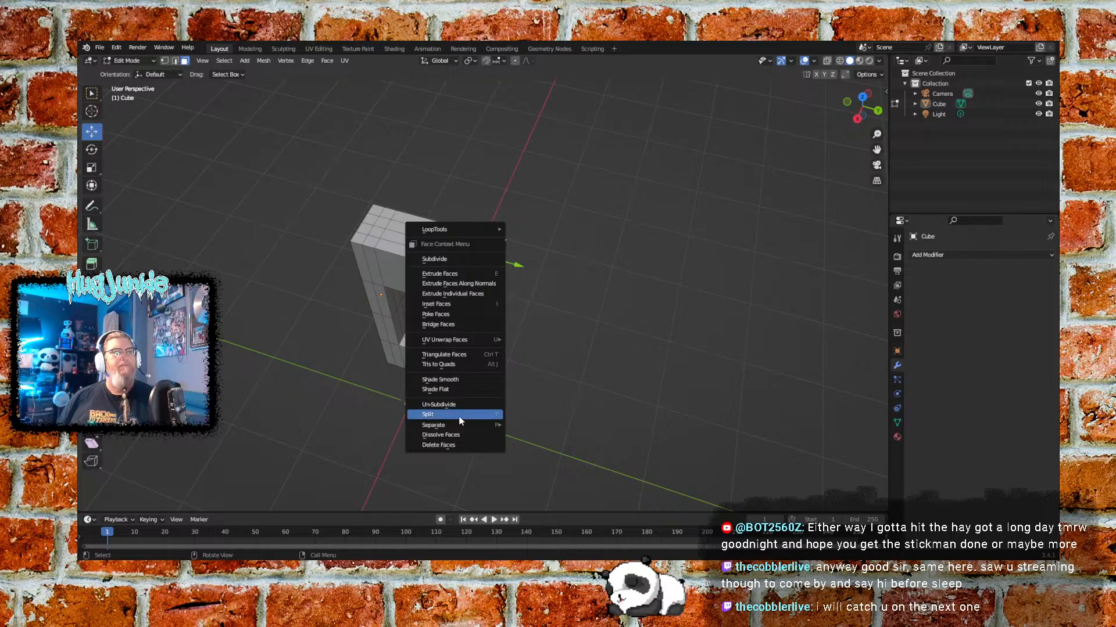
pyautogui.click(453, 436)
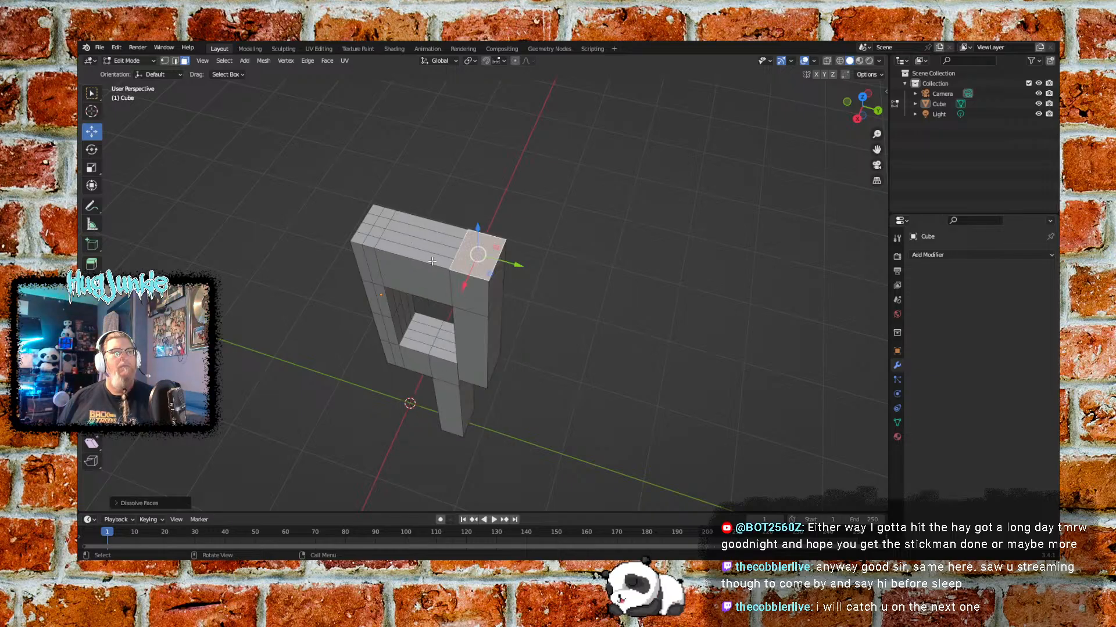
# Dissolve the four top faces between the shoulder's outer block and the body's centre section into one face
pyautogui.click(432, 261)
pyautogui.keyDown('shift'); pyautogui.click(433, 252); pyautogui.keyUp('shift')
pyautogui.keyDown('shift'); pyautogui.click(438, 242); pyautogui.keyUp('shift')
pyautogui.keyDown('shift'); pyautogui.click(446, 233); pyautogui.keyUp('shift')
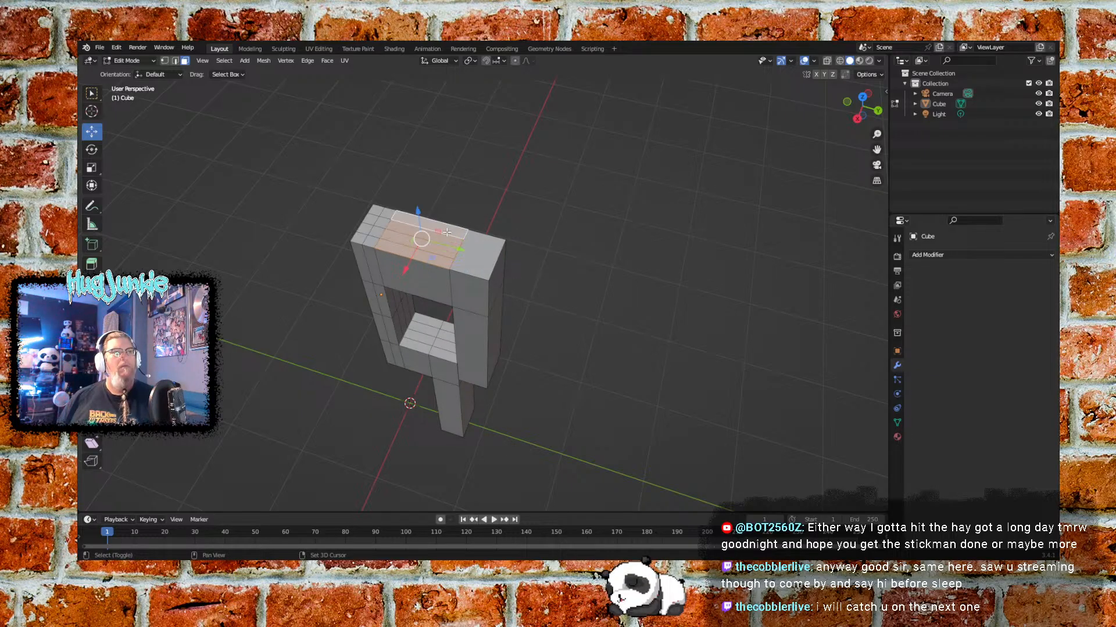
pyautogui.rightClick(446, 232)
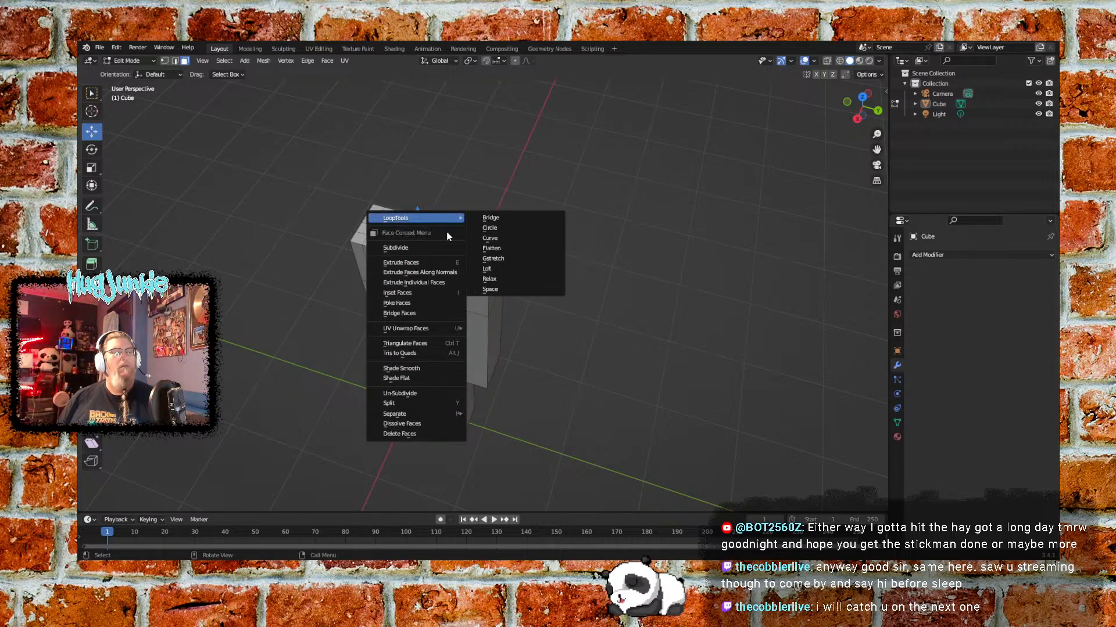
pyautogui.click(430, 424)
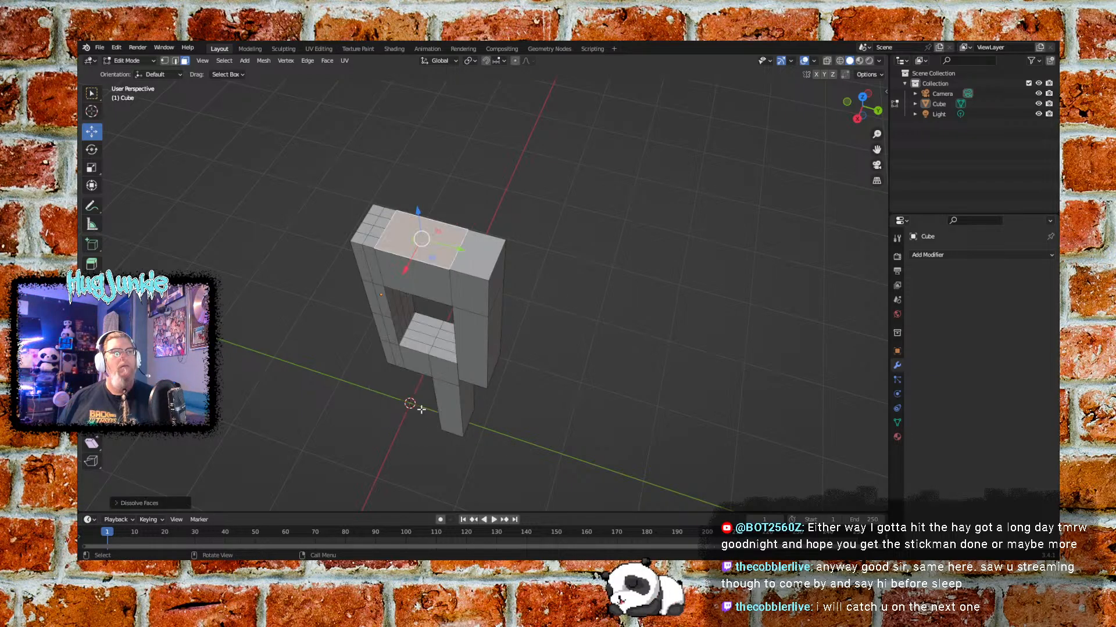
# Dissolve the four long faces on the arm's inner side into one face and clear the selection
pyautogui.moveTo(304, 356); pyautogui.dragTo(380, 296, button='middle')
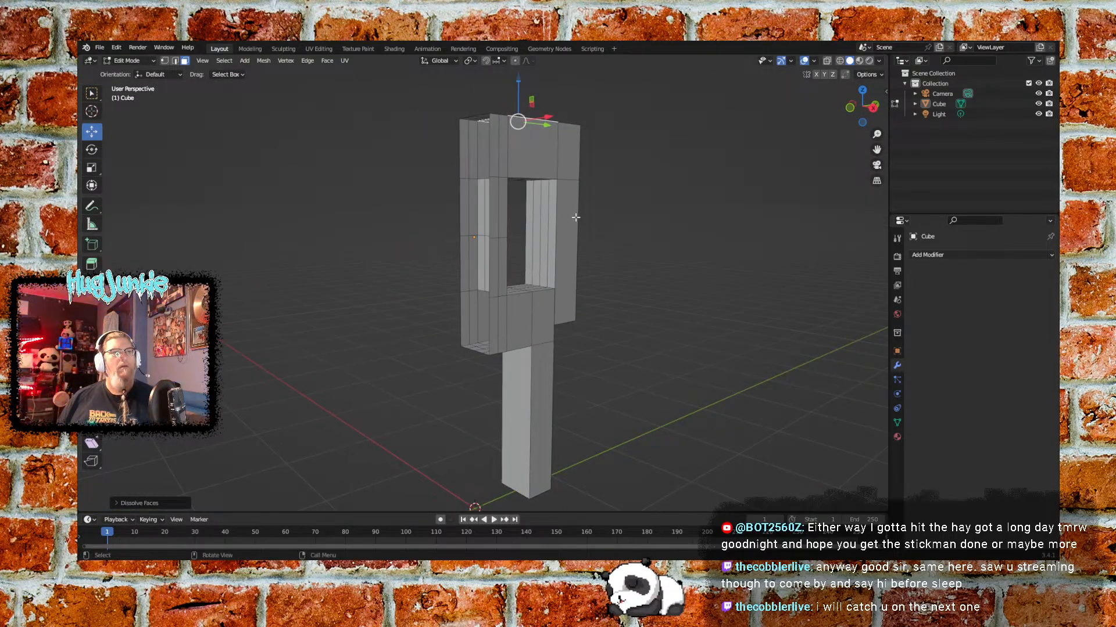
pyautogui.click(528, 199)
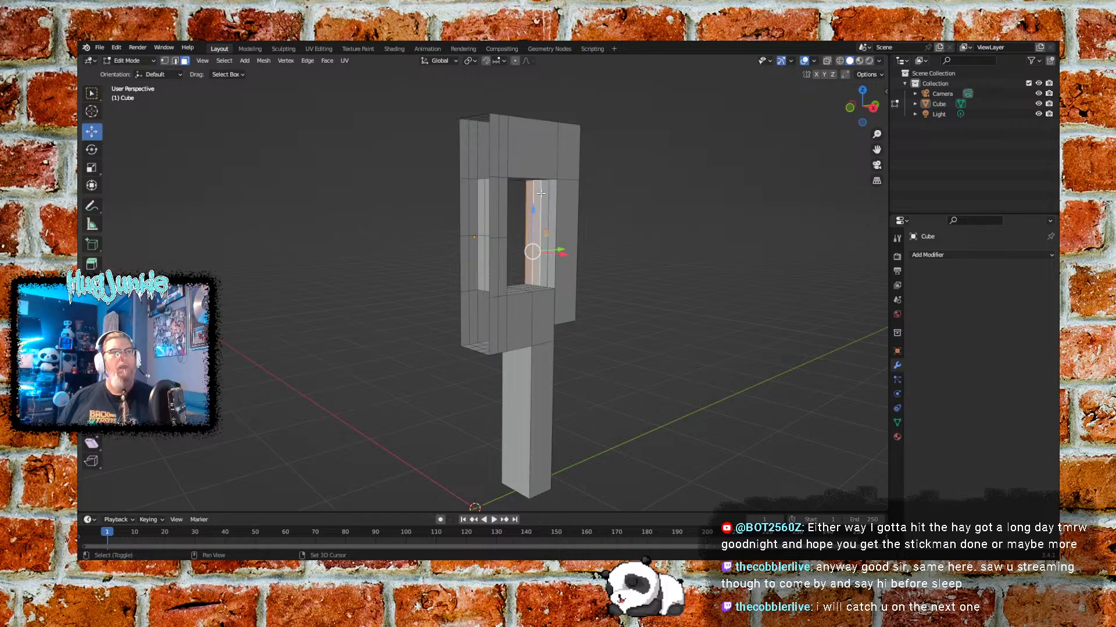
pyautogui.rightClick(553, 193)
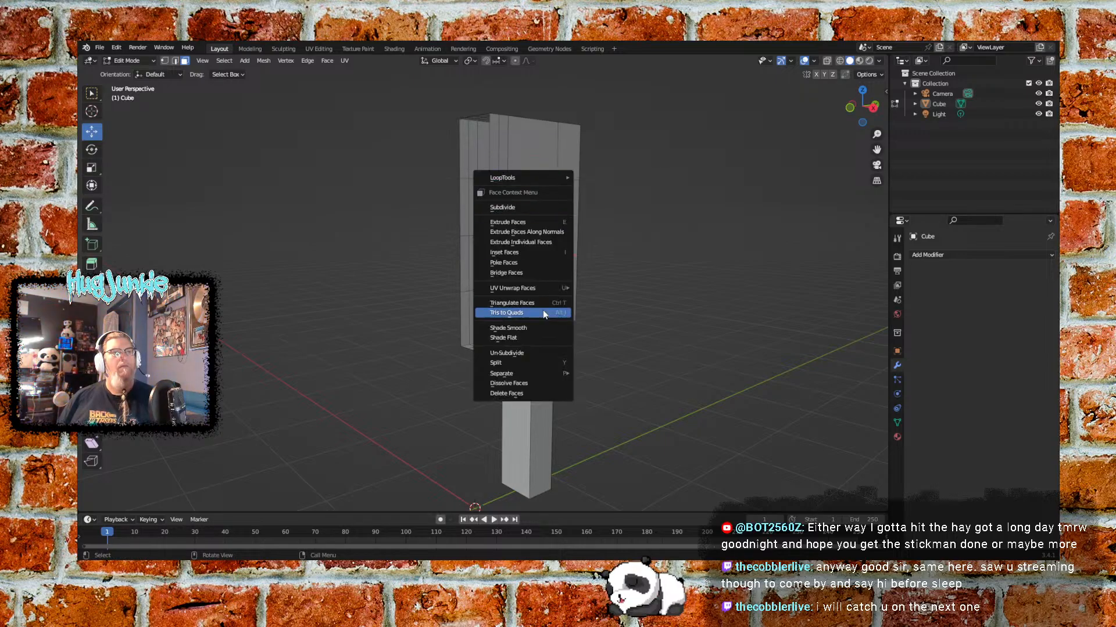
pyautogui.click(510, 384)
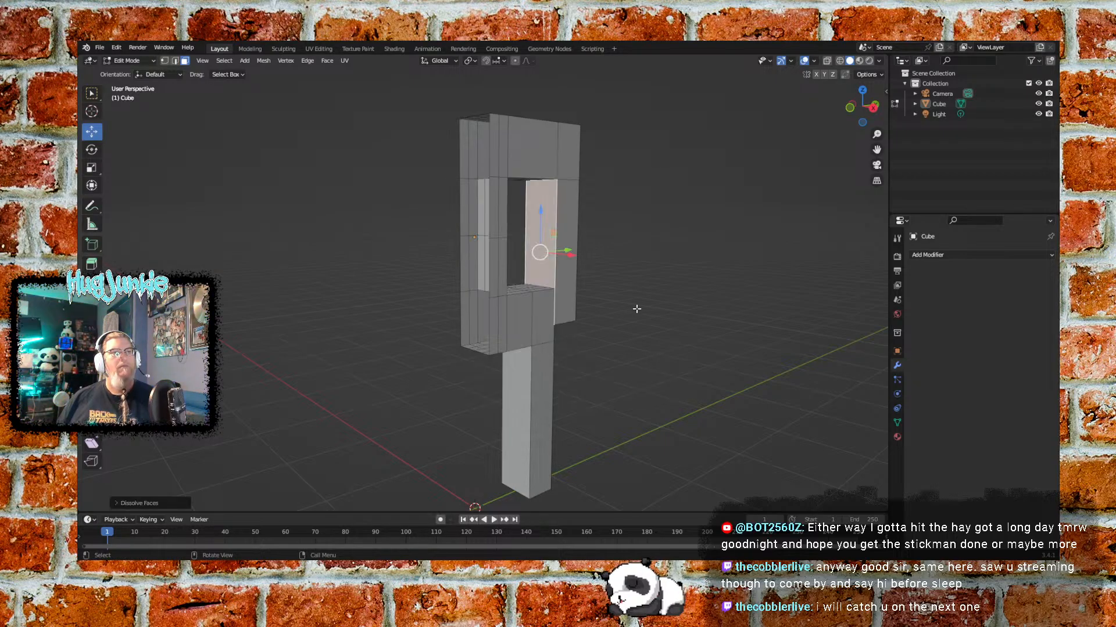
pyautogui.click(637, 311)
# Dissolve the small outer side faces of the hip, just above the leg, into one face
pyautogui.moveTo(645, 336); pyautogui.dragTo(437, 317, button='middle')
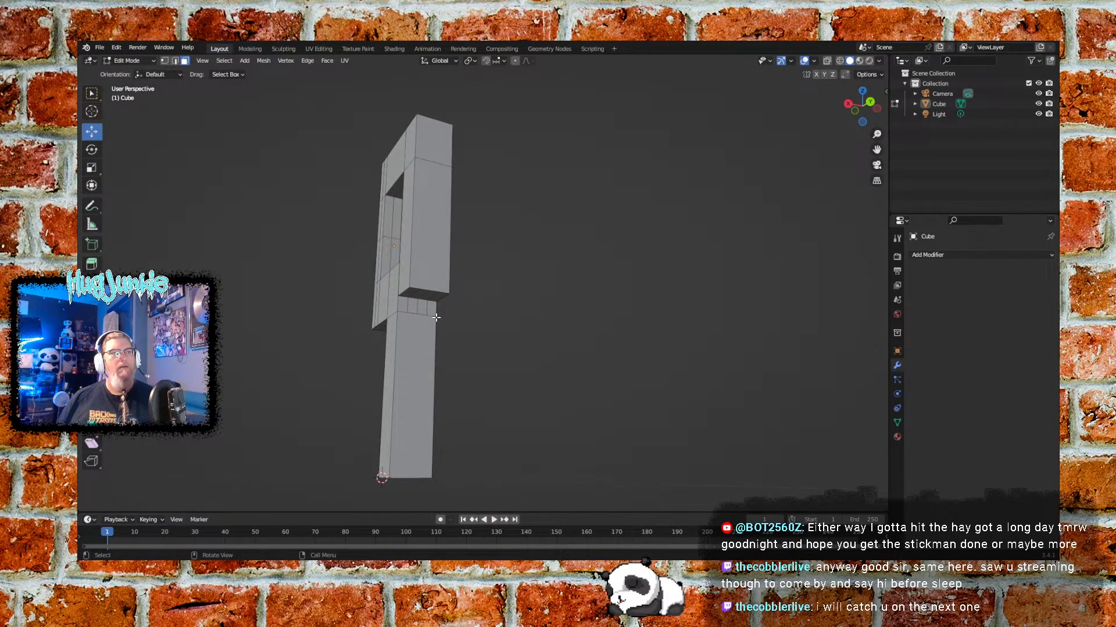
pyautogui.keyDown('shift'); pyautogui.click(413, 305); pyautogui.keyUp('shift')
pyautogui.keyDown('shift'); pyautogui.click(423, 307); pyautogui.keyUp('shift')
pyautogui.keyDown('shift'); pyautogui.click(430, 308); pyautogui.keyUp('shift')
pyautogui.rightClick(431, 308)
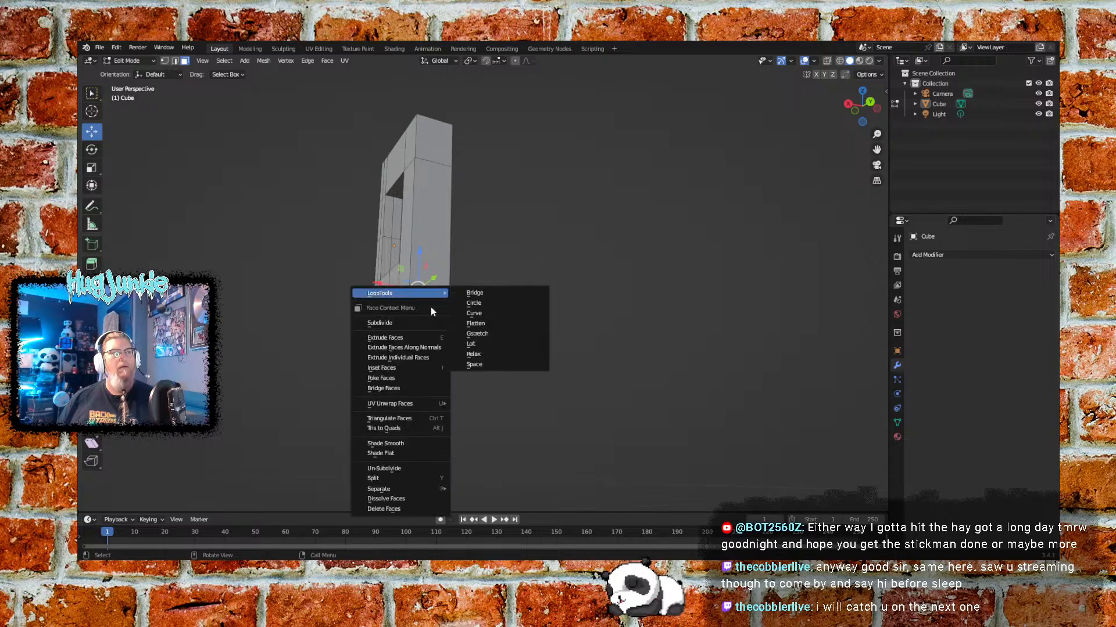
pyautogui.moveTo(389, 489)
pyautogui.click(464, 489)
# Dissolve the strip faces on top of the hip, directly above the leg, into one face
pyautogui.moveTo(491, 307); pyautogui.dragTo(491, 341, button='middle')
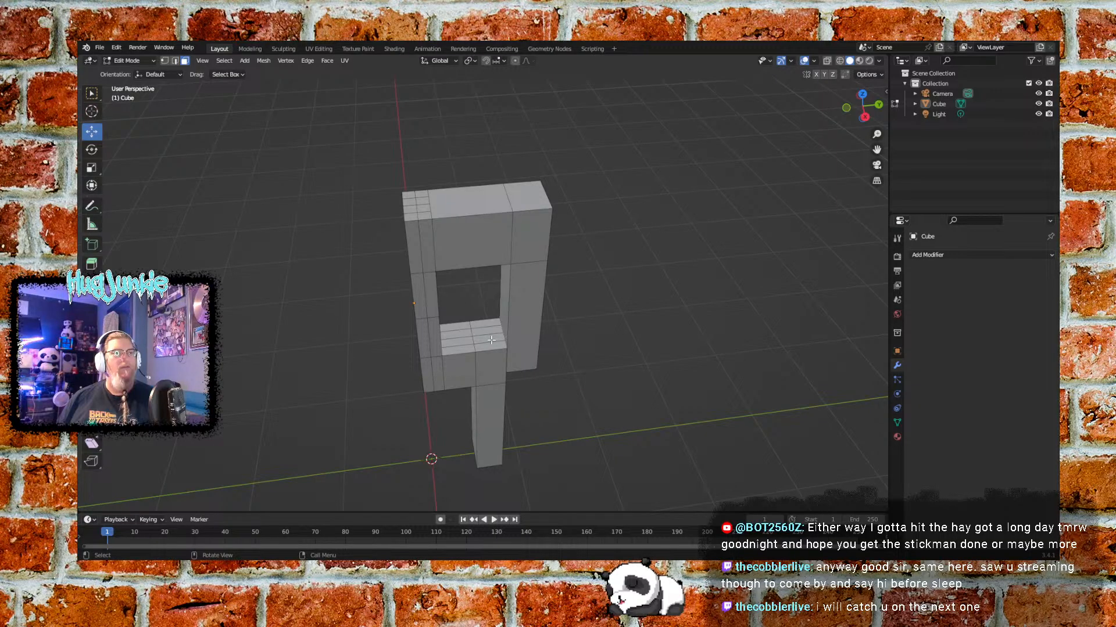
pyautogui.moveTo(491, 332)
pyautogui.mouseDown()
pyautogui.moveTo(478, 329)
pyautogui.moveTo(496, 336)
pyautogui.moveTo(484, 345)
pyautogui.mouseUp()
pyautogui.rightClick(483, 344)
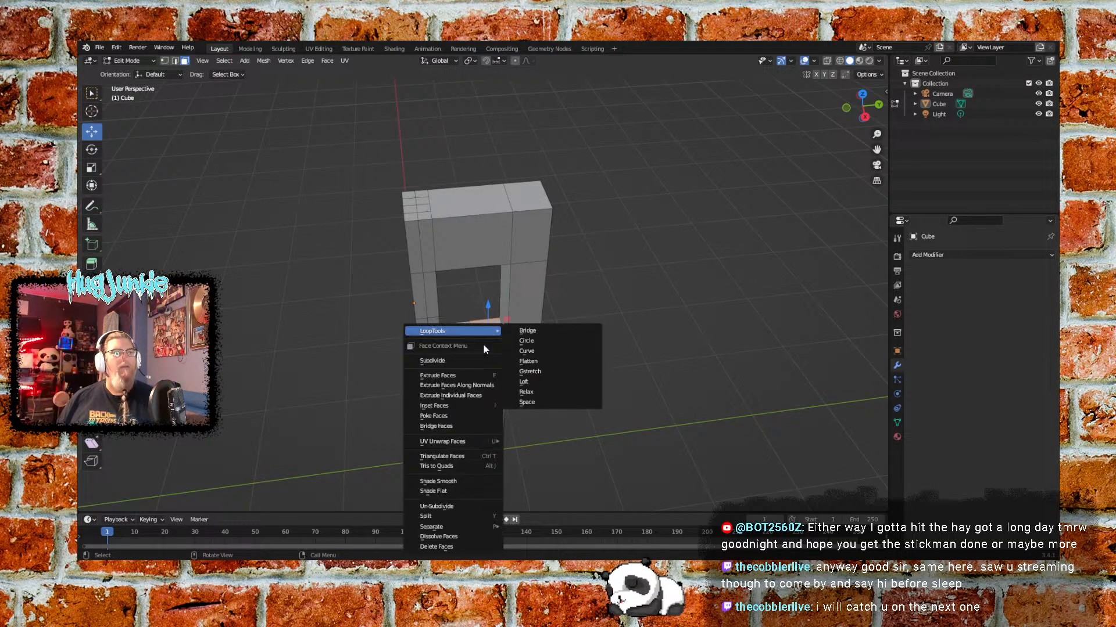
pyautogui.click(442, 537)
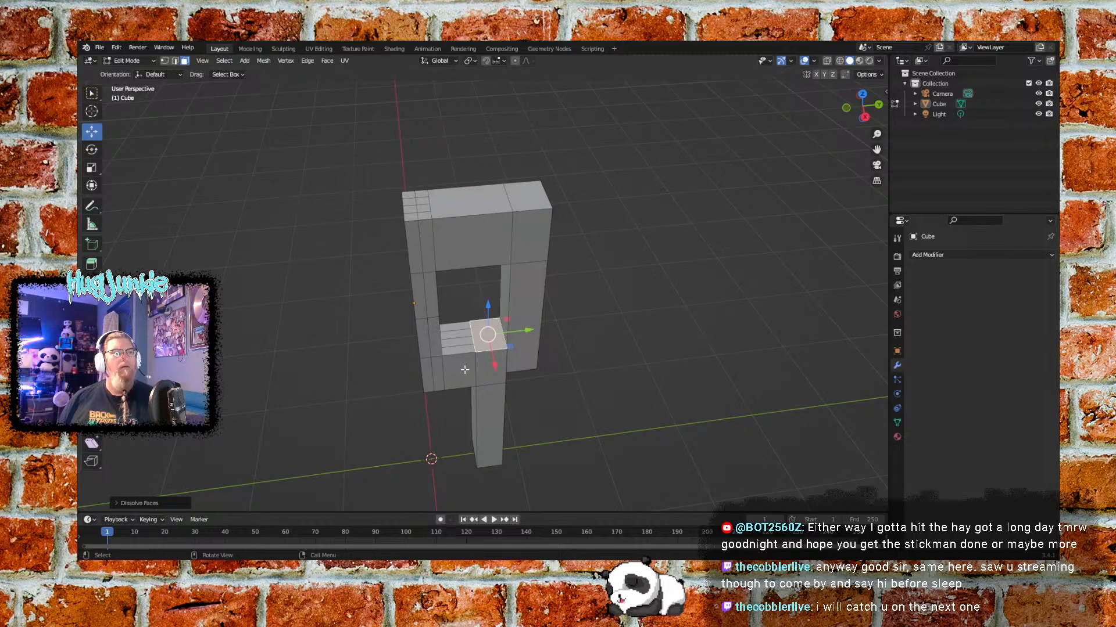
# Dissolve the remaining strip faces on the hip's top, beside the body, into one face and clear the selection
pyautogui.click(456, 329)
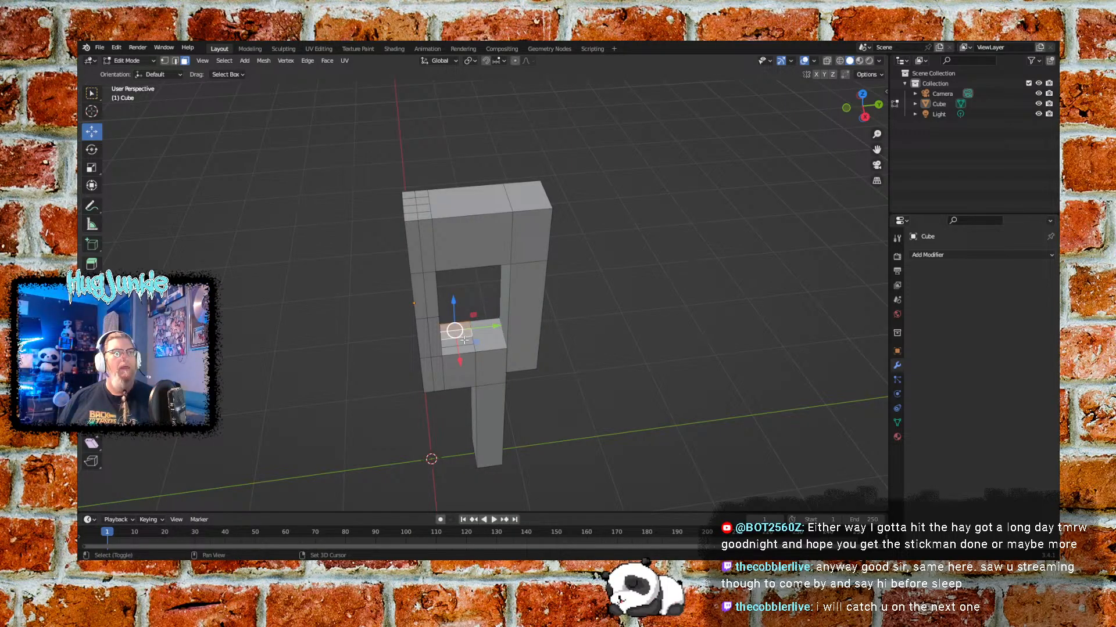
pyautogui.keyDown('shift'); pyautogui.click(466, 347); pyautogui.keyUp('shift')
pyautogui.rightClick(466, 347)
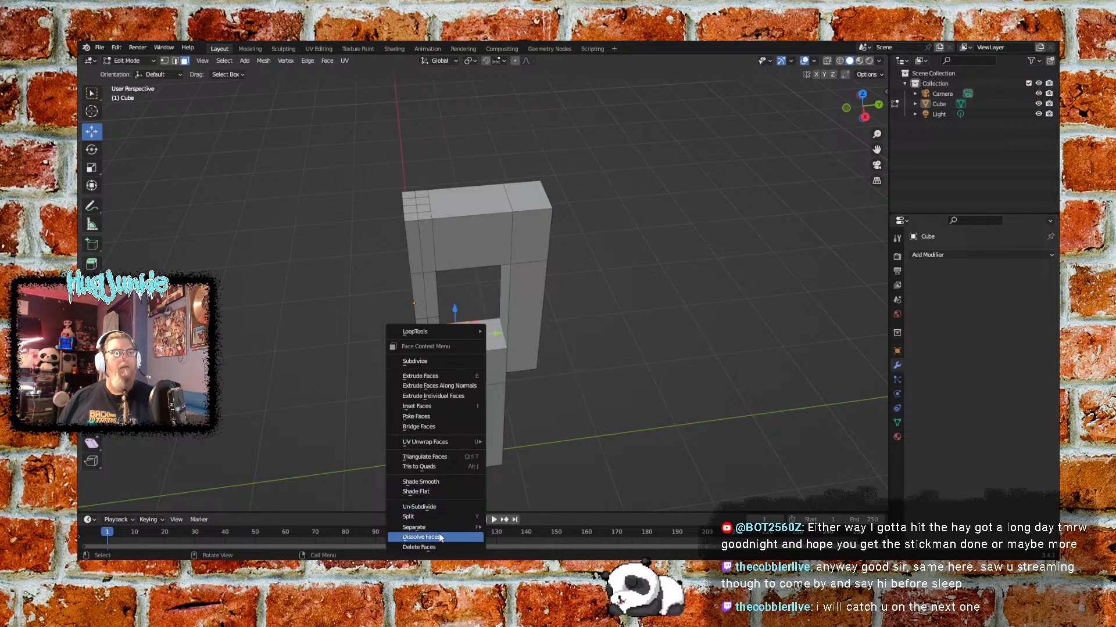
pyautogui.click(440, 537)
pyautogui.click(372, 385)
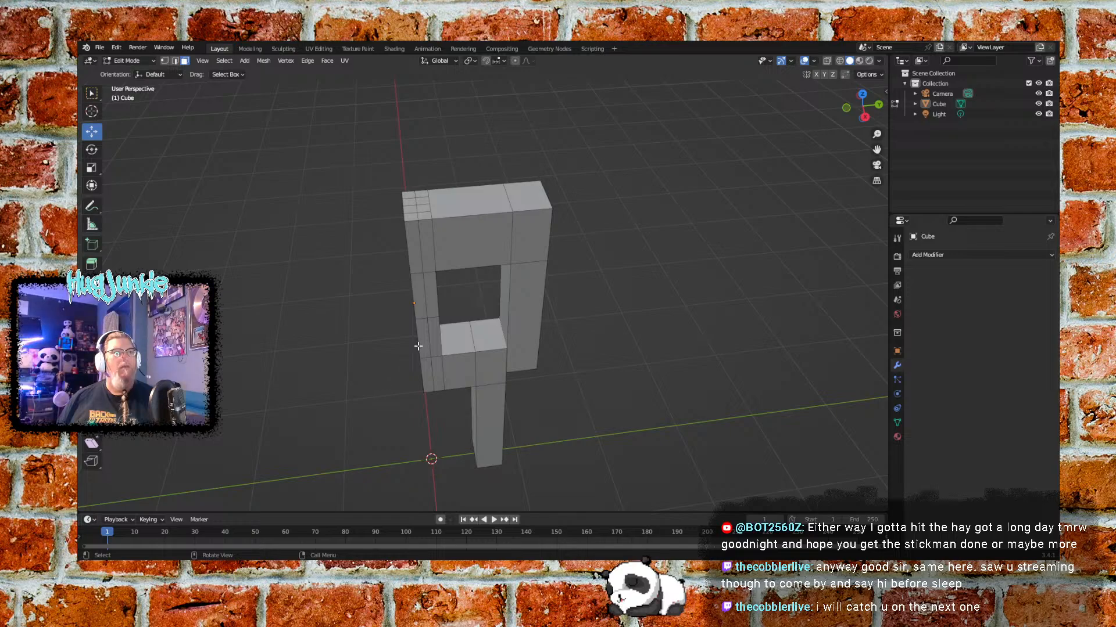
# Dissolve the strip faces on the underside of the shoulder, above the opening, into one face
pyautogui.moveTo(592, 343); pyautogui.dragTo(598, 254, button='middle')
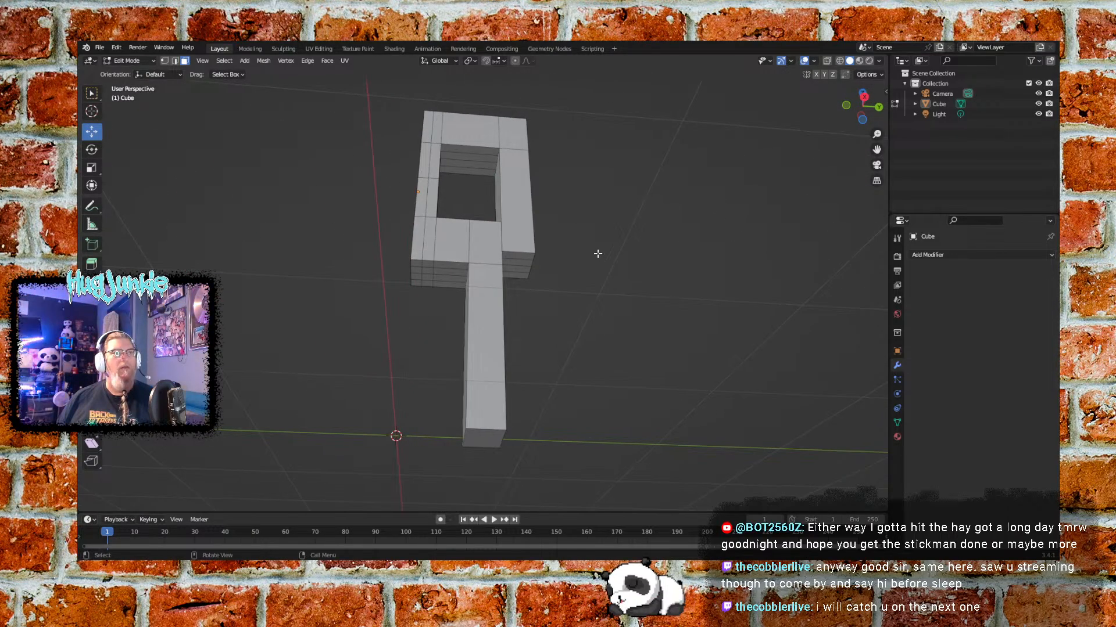
pyautogui.click(490, 153)
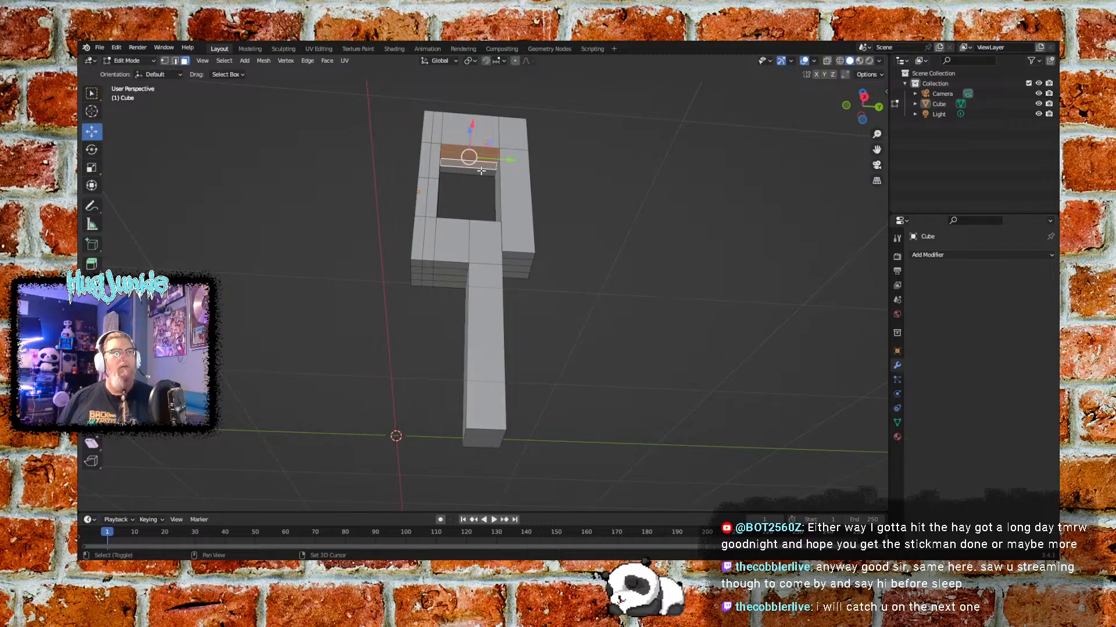
pyautogui.rightClick(480, 169)
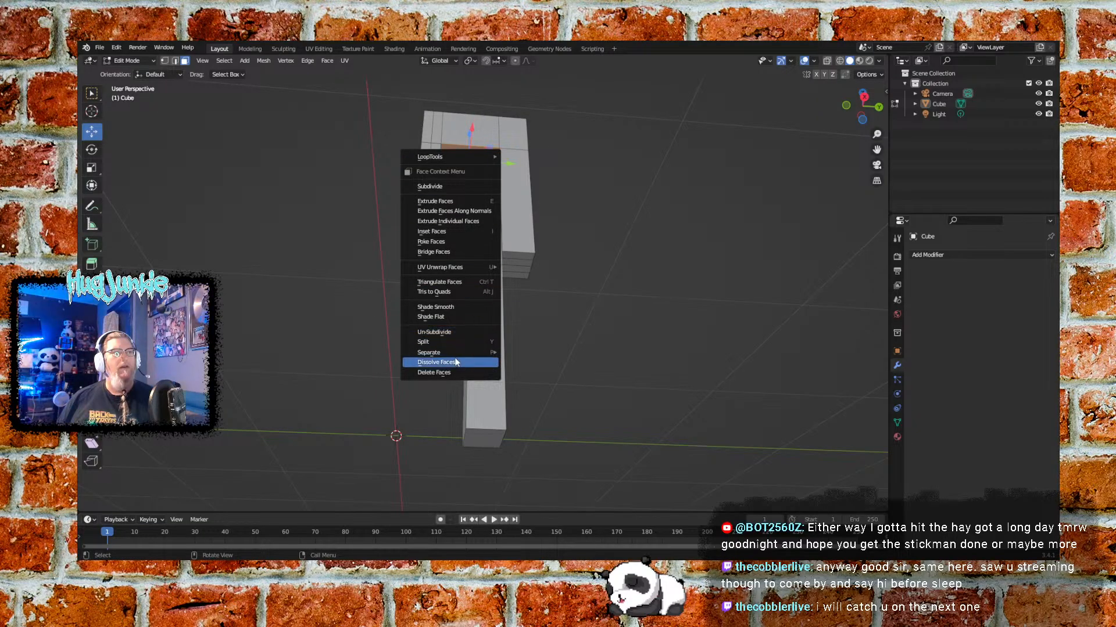
pyautogui.click(455, 362)
# Dissolve the strip faces on the underside of the arm into one face and clear the selection
pyautogui.click(523, 258)
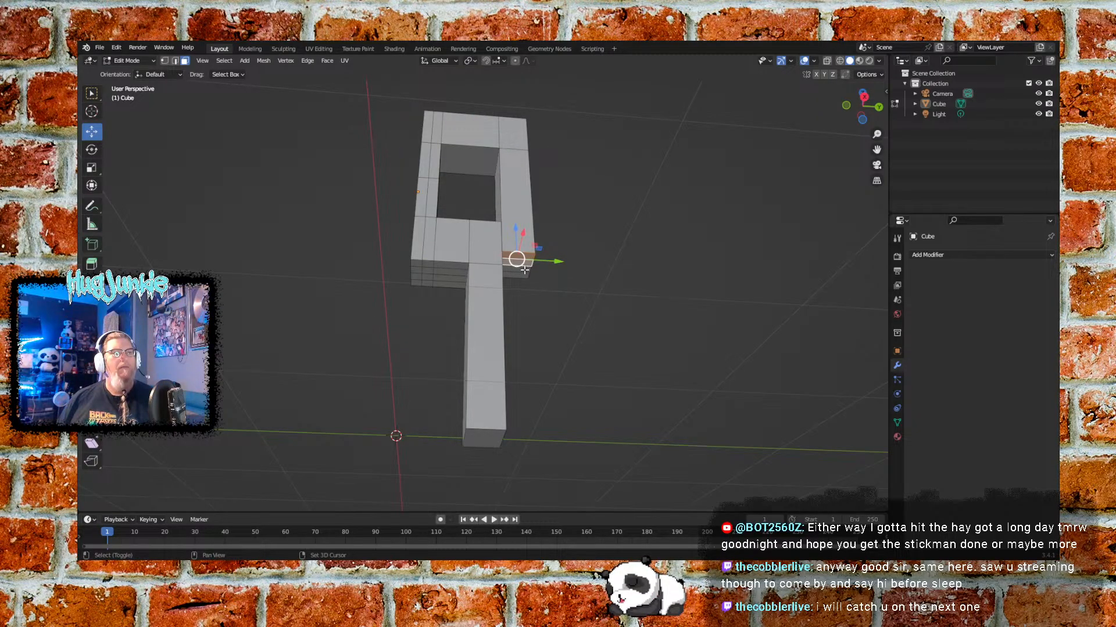
pyautogui.keyDown('shift'); pyautogui.click(521, 276); pyautogui.keyUp('shift')
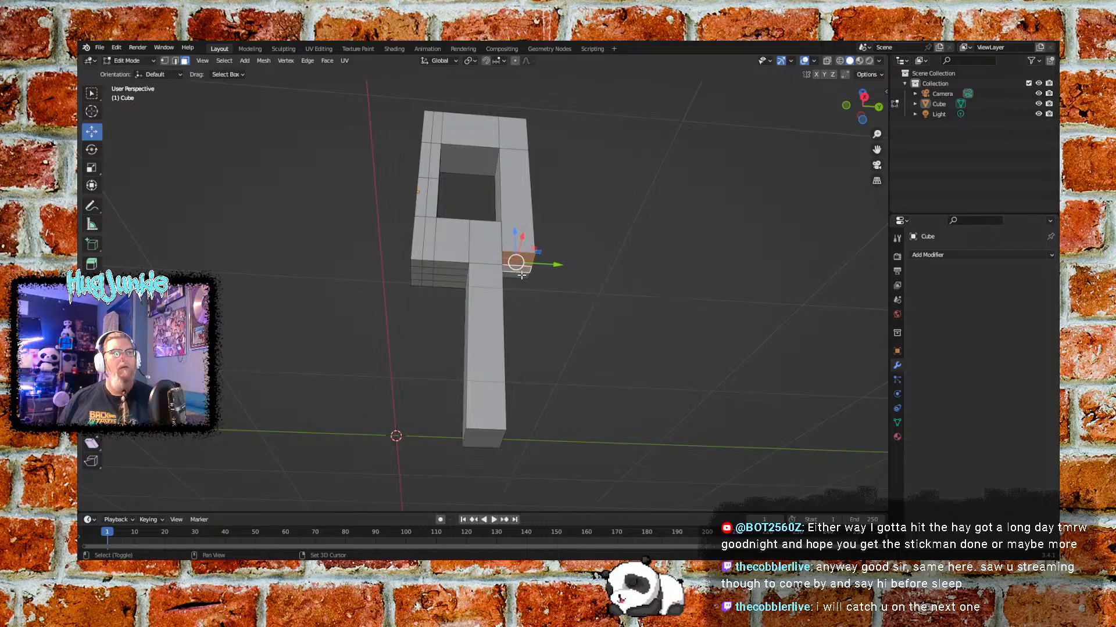
pyautogui.keyDown('shift'); pyautogui.click(519, 273); pyautogui.keyUp('shift')
pyautogui.rightClick(518, 273)
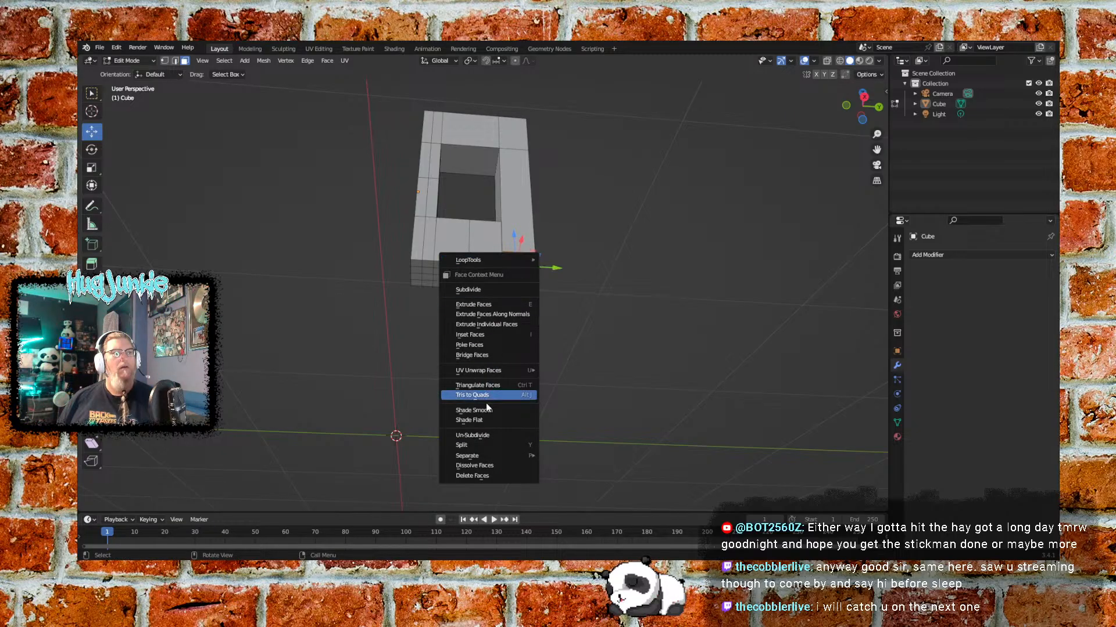
pyautogui.click(474, 465)
pyautogui.click(592, 354)
# Dissolve the two narrow faces at the lower end of the body's front (+X side), beside the hip, into one face
pyautogui.moveTo(593, 354); pyautogui.dragTo(593, 401, button='middle')
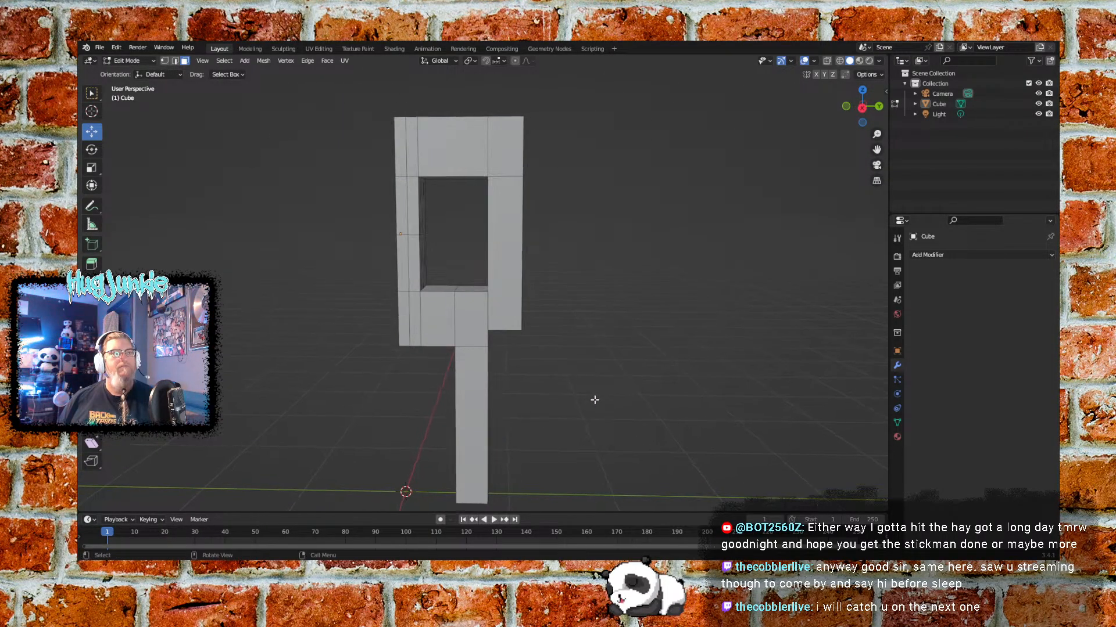
pyautogui.click(402, 317)
pyautogui.keyDown('shift'); pyautogui.click(411, 300); pyautogui.keyUp('shift')
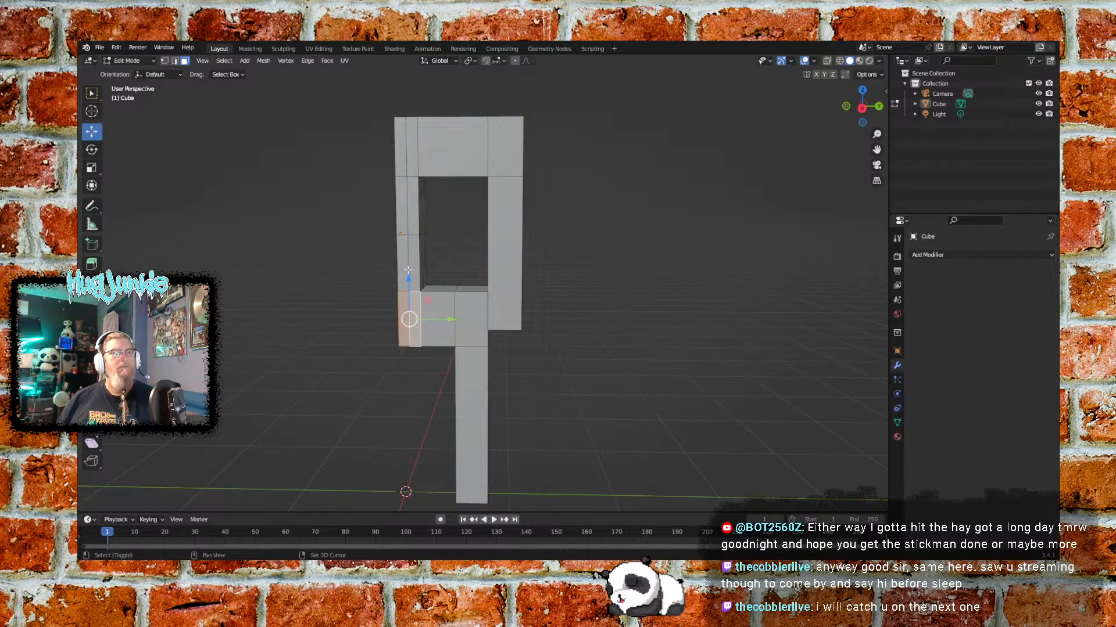
pyautogui.keyDown('shift'); pyautogui.click(409, 250); pyautogui.keyUp('shift')
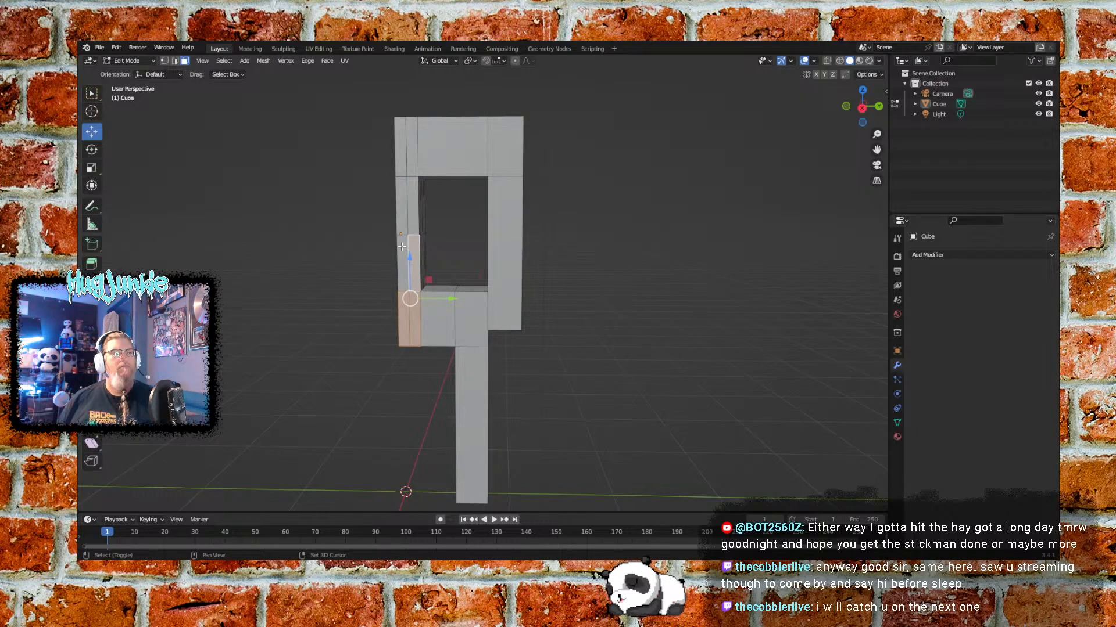
pyautogui.keyDown('shift'); pyautogui.click(401, 247); pyautogui.keyUp('shift')
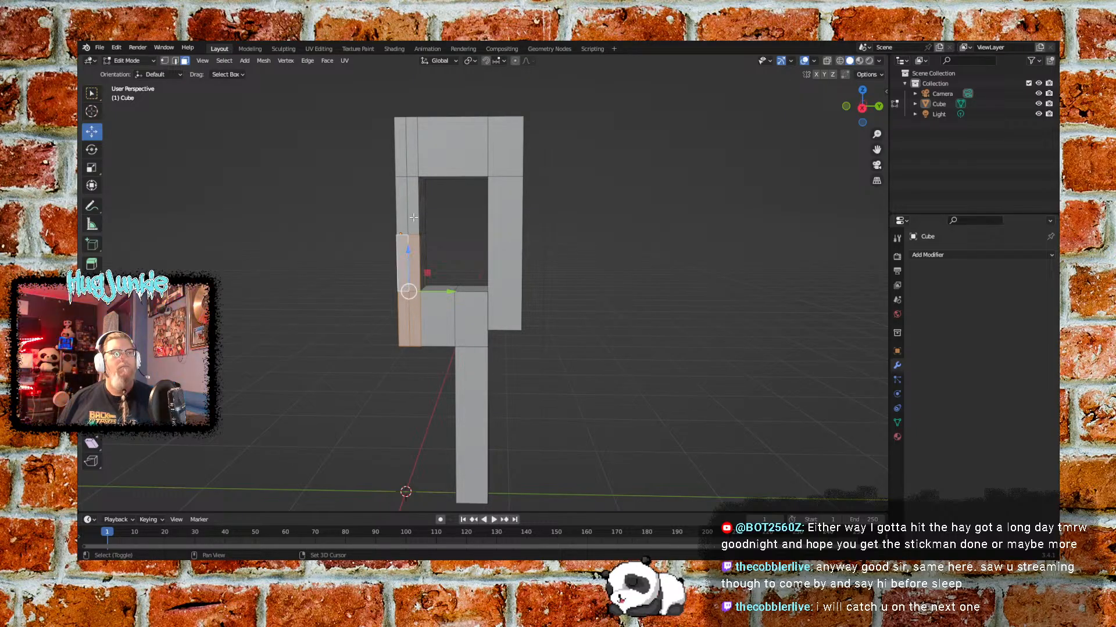
pyautogui.keyDown('shift'); pyautogui.click(430, 324); pyautogui.keyUp('shift')
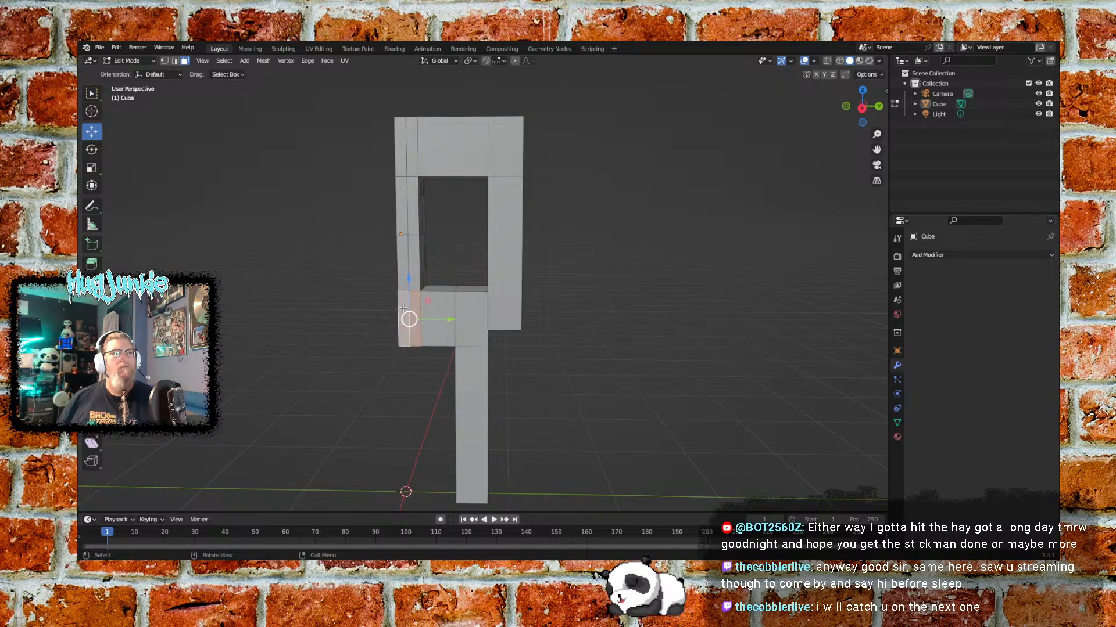
pyautogui.rightClick(403, 308)
pyautogui.click(358, 499)
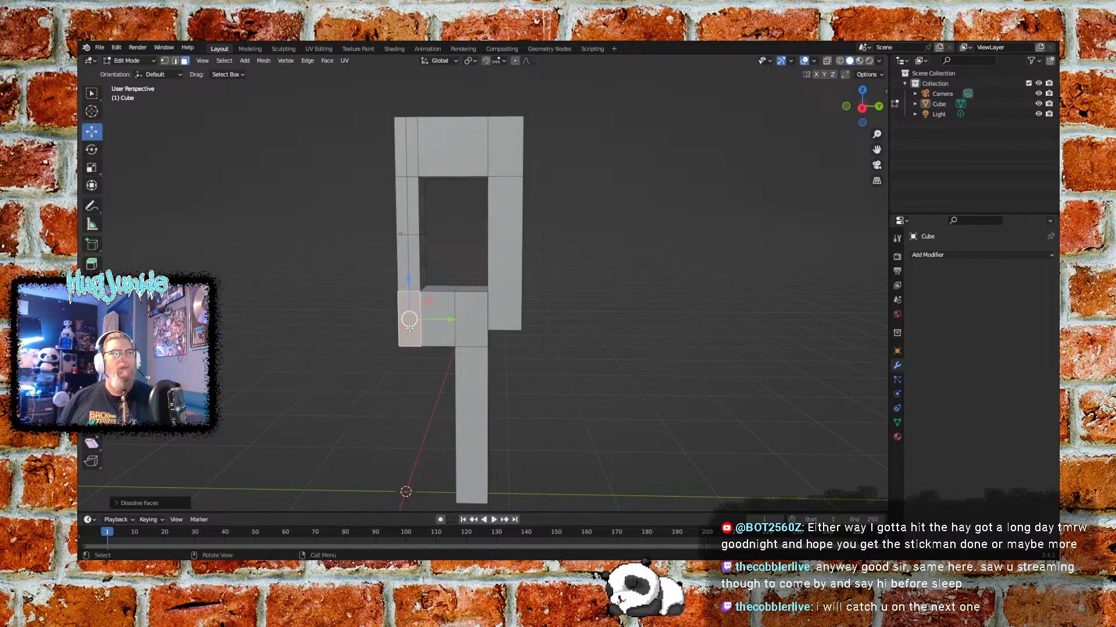
# Dissolve the two narrow front faces at the body's top into one, and the four front faces beside the opening into another
pyautogui.click(412, 151)
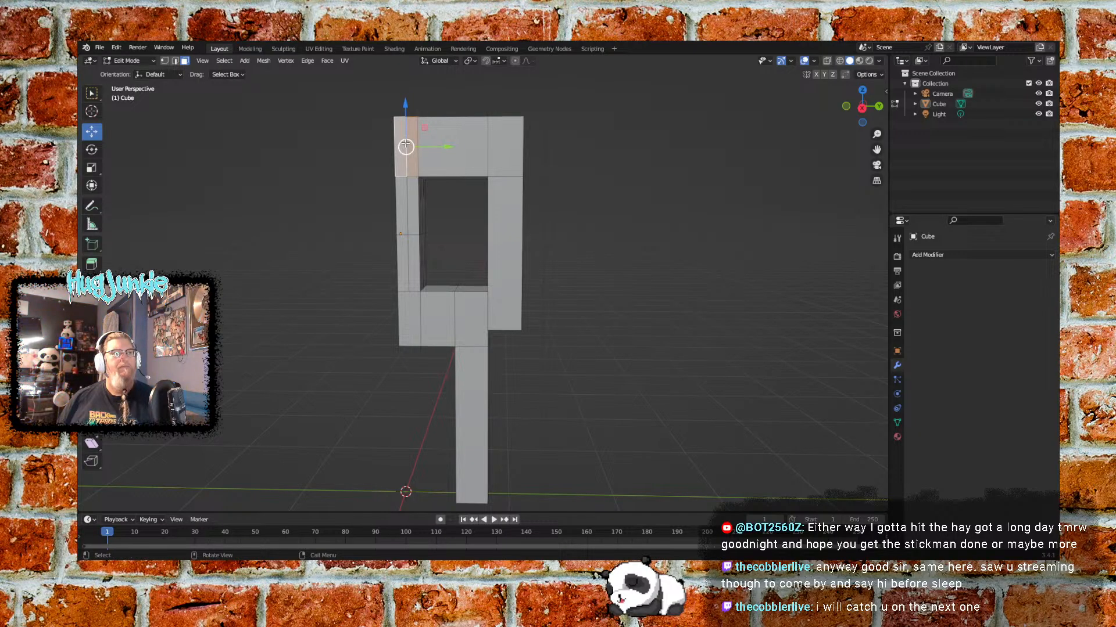
pyautogui.rightClick(412, 140)
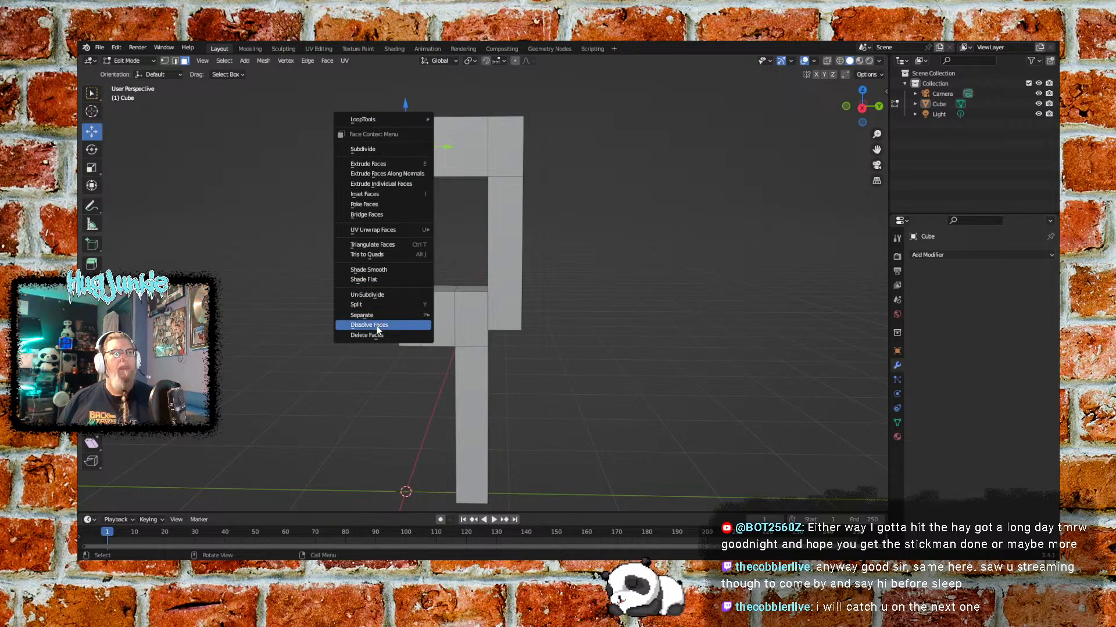
pyautogui.click(375, 325)
pyautogui.click(413, 217)
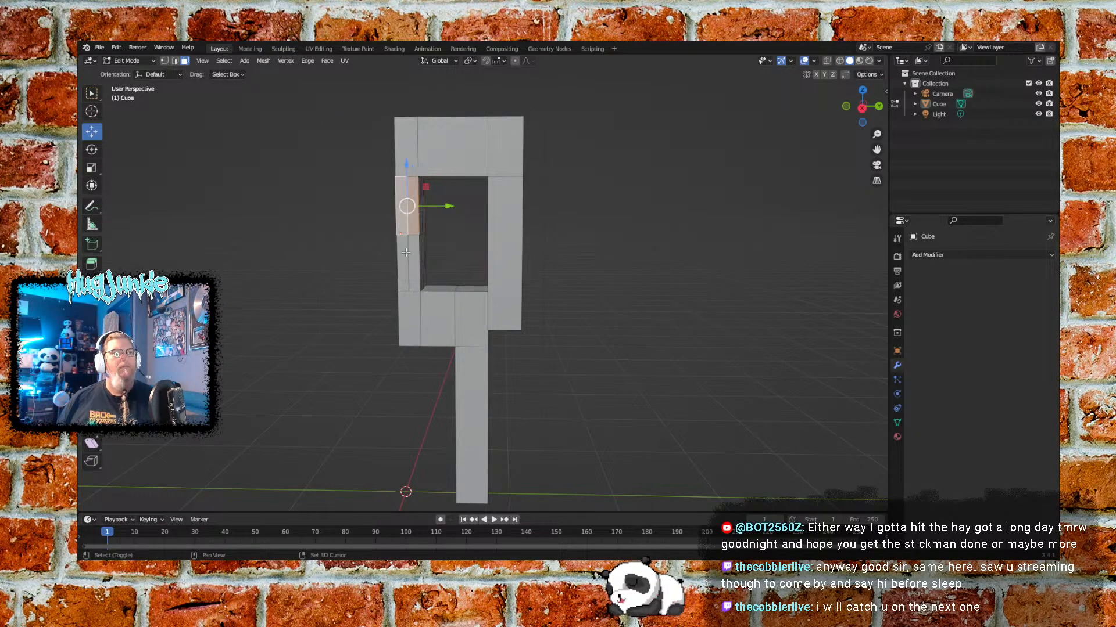
pyautogui.keyDown('shift'); pyautogui.click(413, 256); pyautogui.keyUp('shift')
pyautogui.rightClick(413, 253)
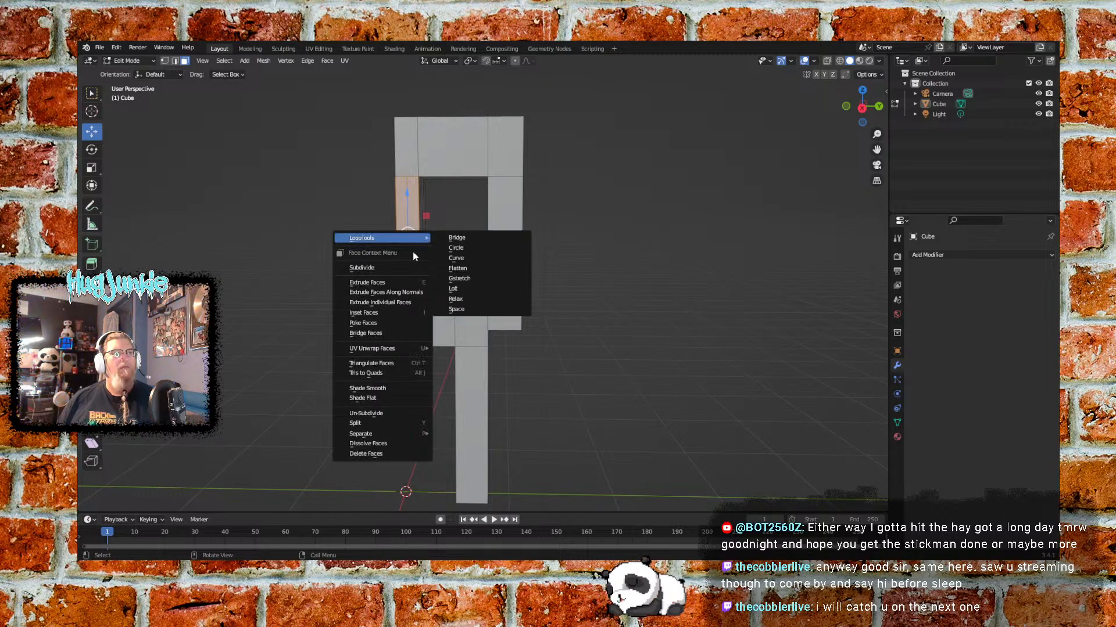
pyautogui.click(388, 445)
pyautogui.click(571, 342)
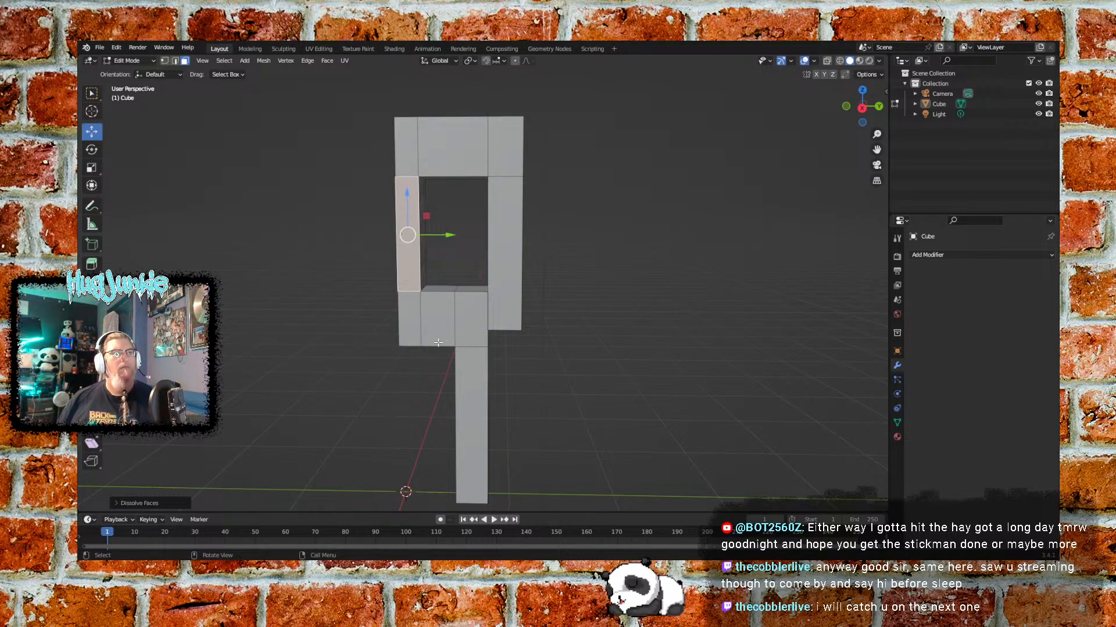
# Dissolve the paired narrow faces at the top and lower end of the body's back (-X side) into one face each
pyautogui.moveTo(630, 325); pyautogui.dragTo(535, 271, button='middle')
pyautogui.keyDown('shift'); pyautogui.click(508, 162); pyautogui.keyUp('shift')
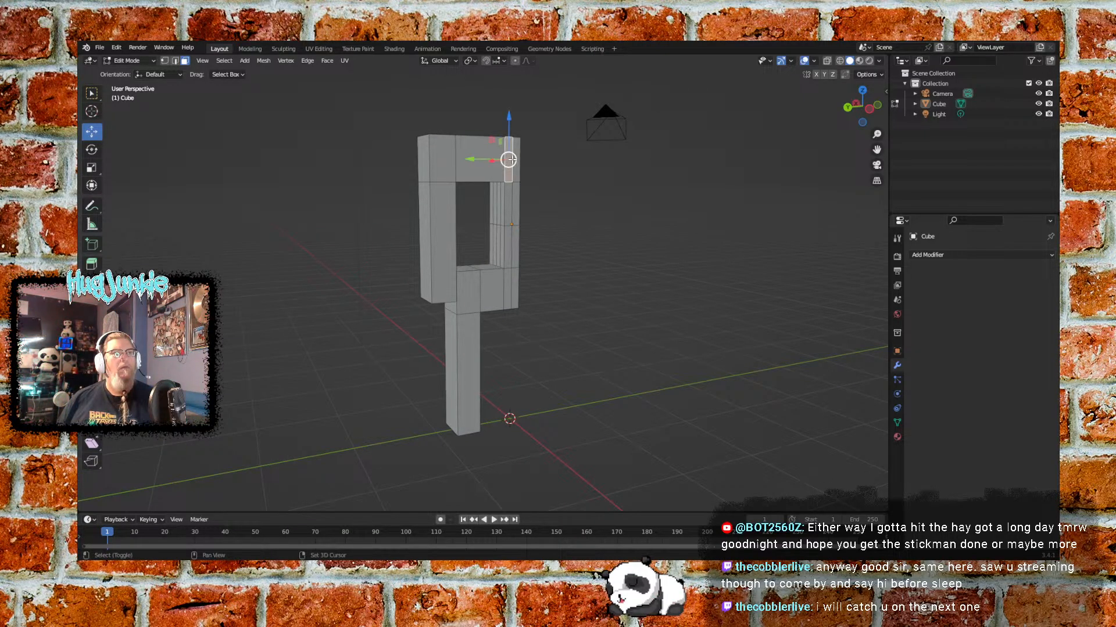
pyautogui.rightClick(515, 149)
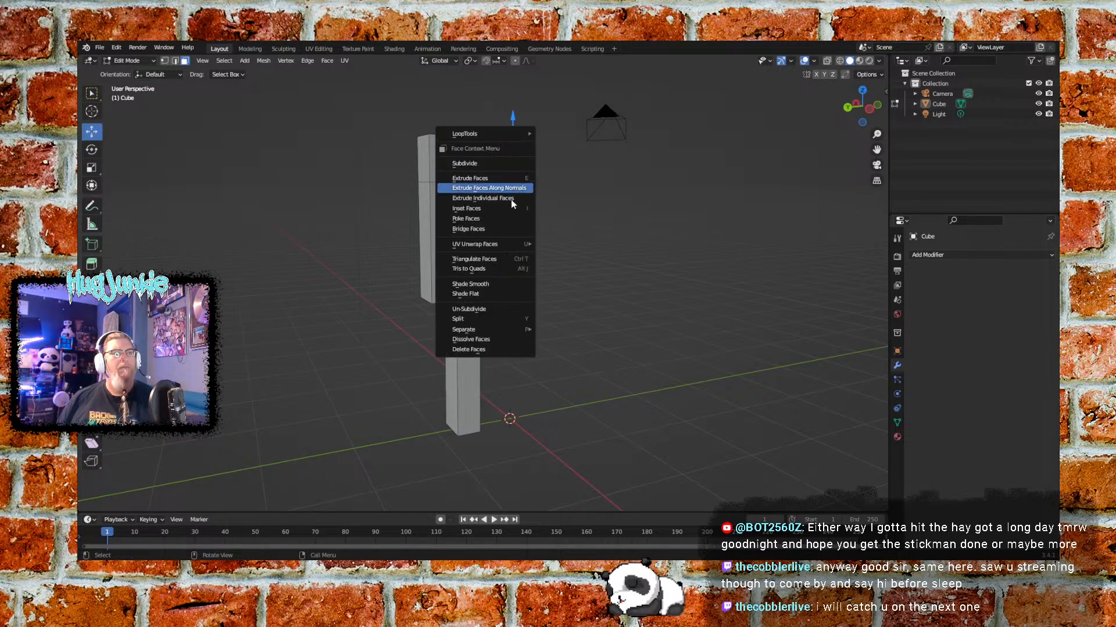
pyautogui.click(475, 340)
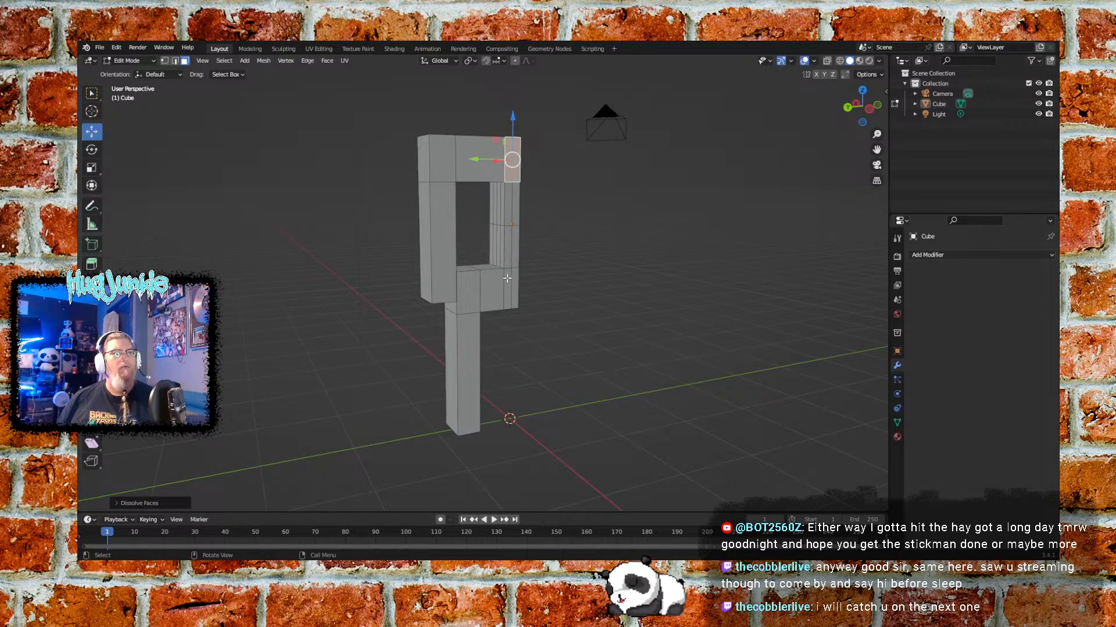
pyautogui.click(508, 278)
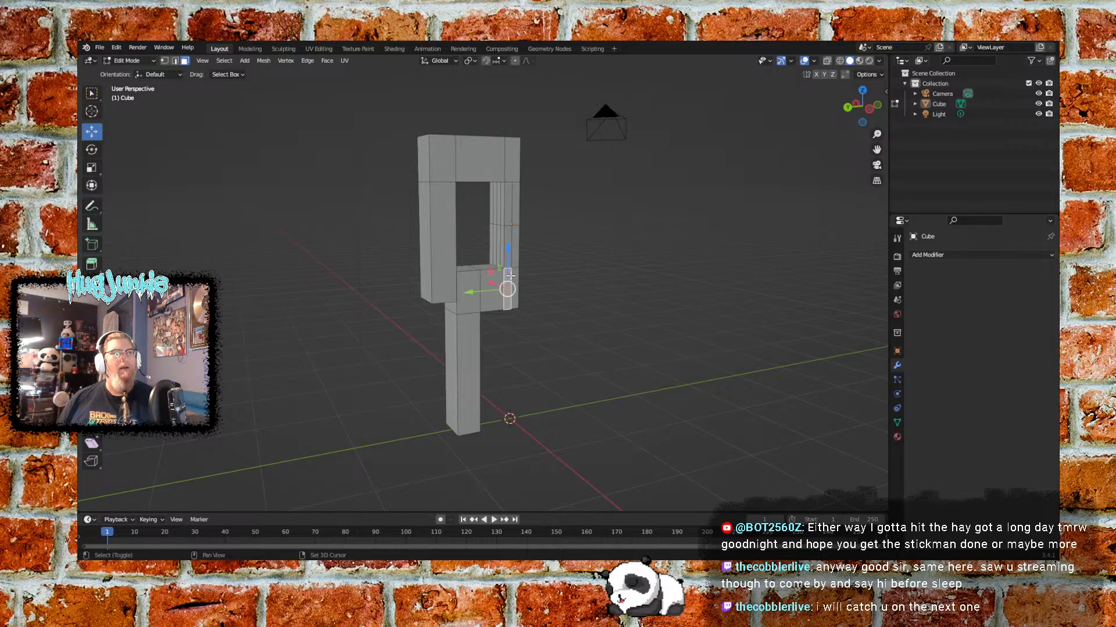
pyautogui.rightClick(513, 275)
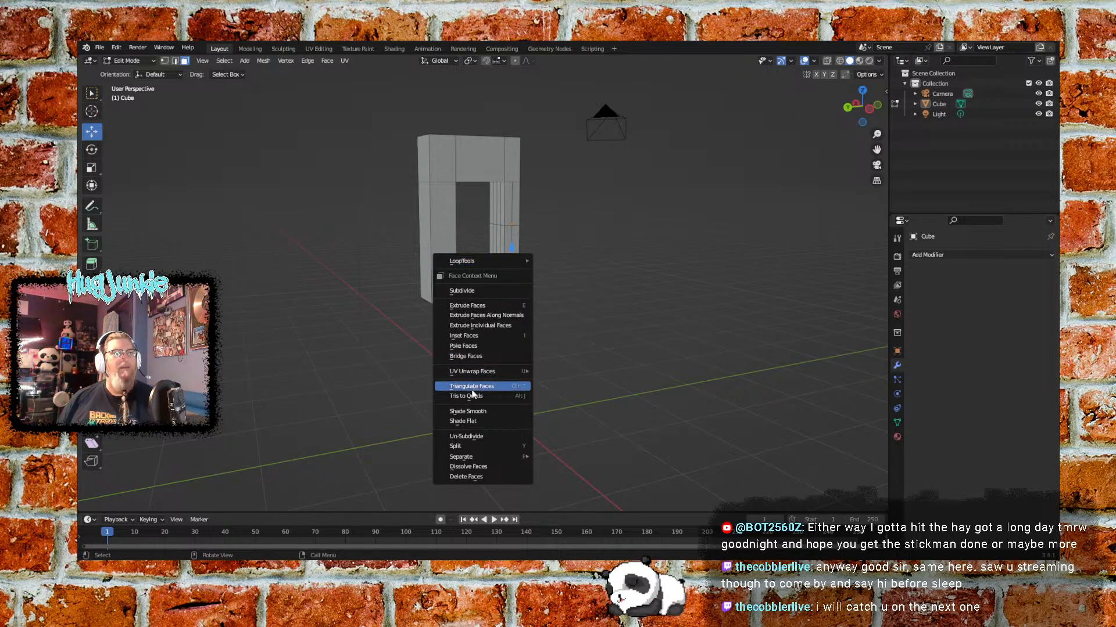
pyautogui.click(467, 467)
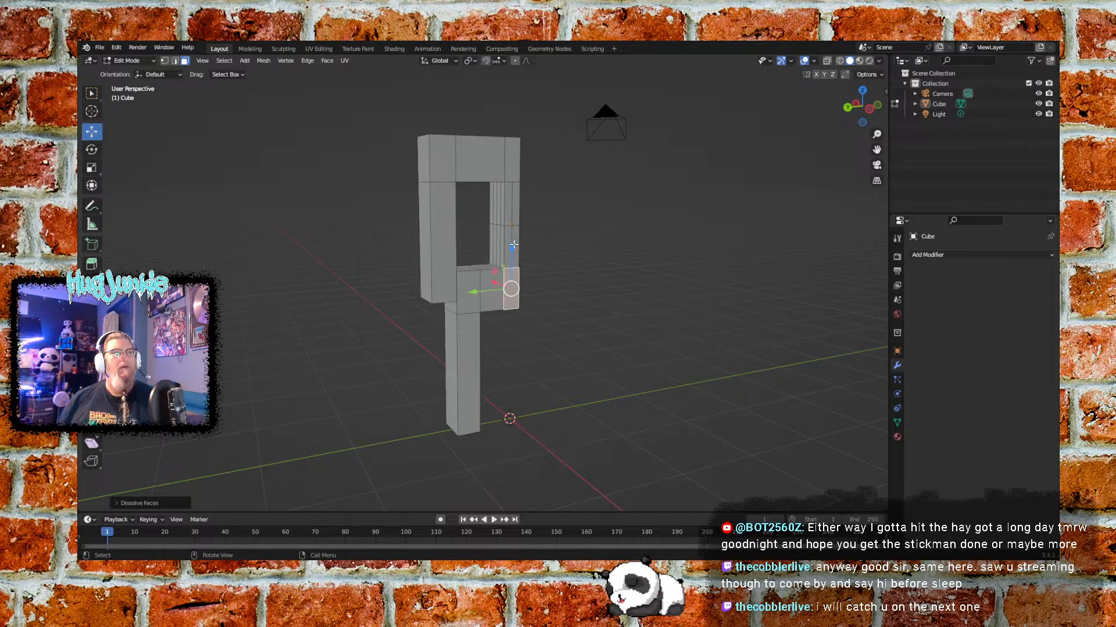
# Dissolve the four narrow faces on the body's back, beside the opening, into one face
pyautogui.click(508, 203)
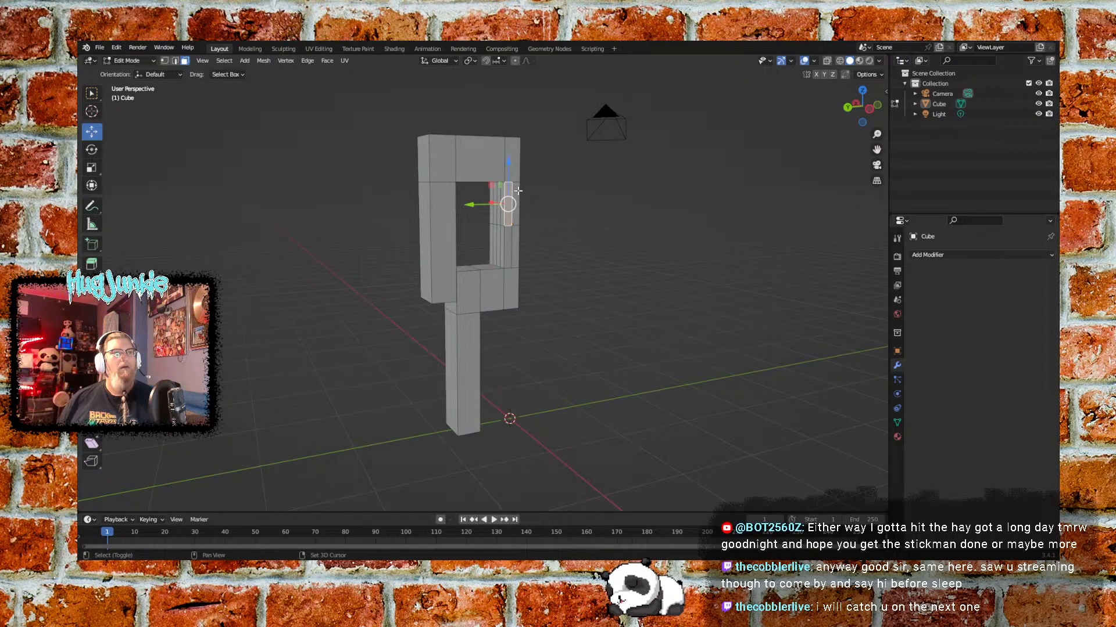
pyautogui.click(514, 219)
pyautogui.keyDown('shift'); pyautogui.click(506, 246); pyautogui.keyUp('shift')
pyautogui.keyDown('shift'); pyautogui.click(514, 240); pyautogui.keyUp('shift')
pyautogui.rightClick(514, 239)
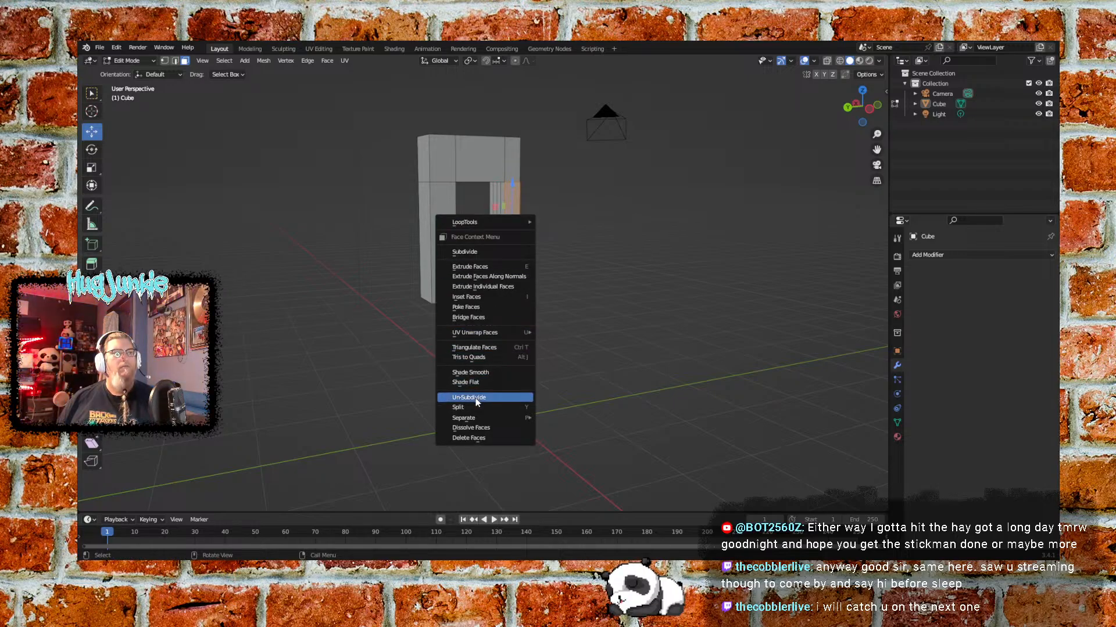
pyautogui.click(477, 427)
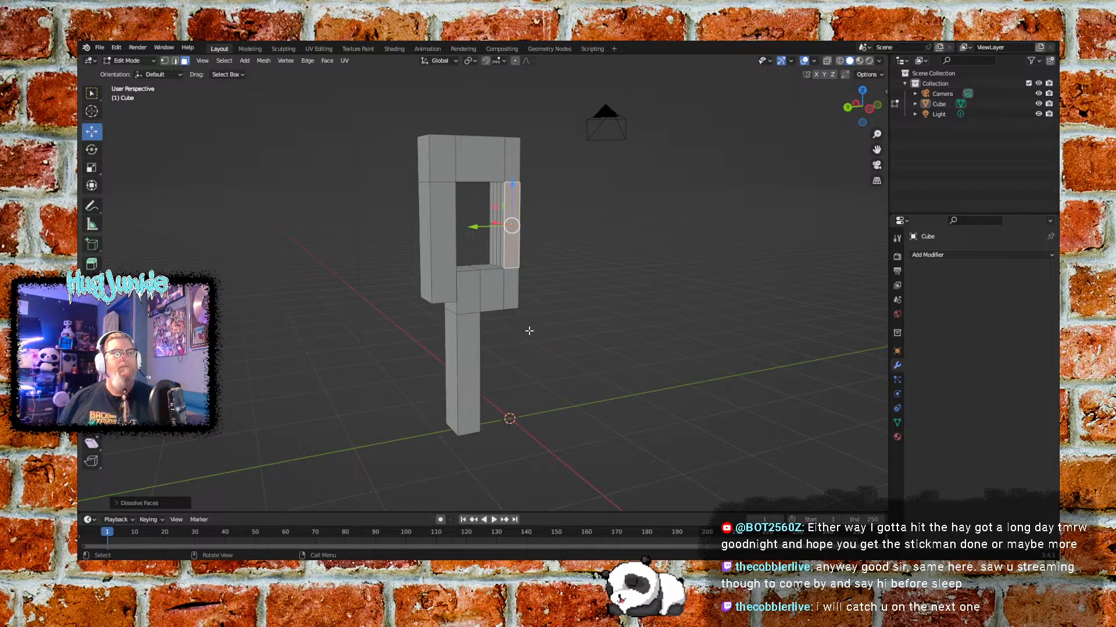
# Dissolve the eight strip faces on the body's inner side, facing the opening, into one face and clear the selection
pyautogui.scroll(4, 524, 323)
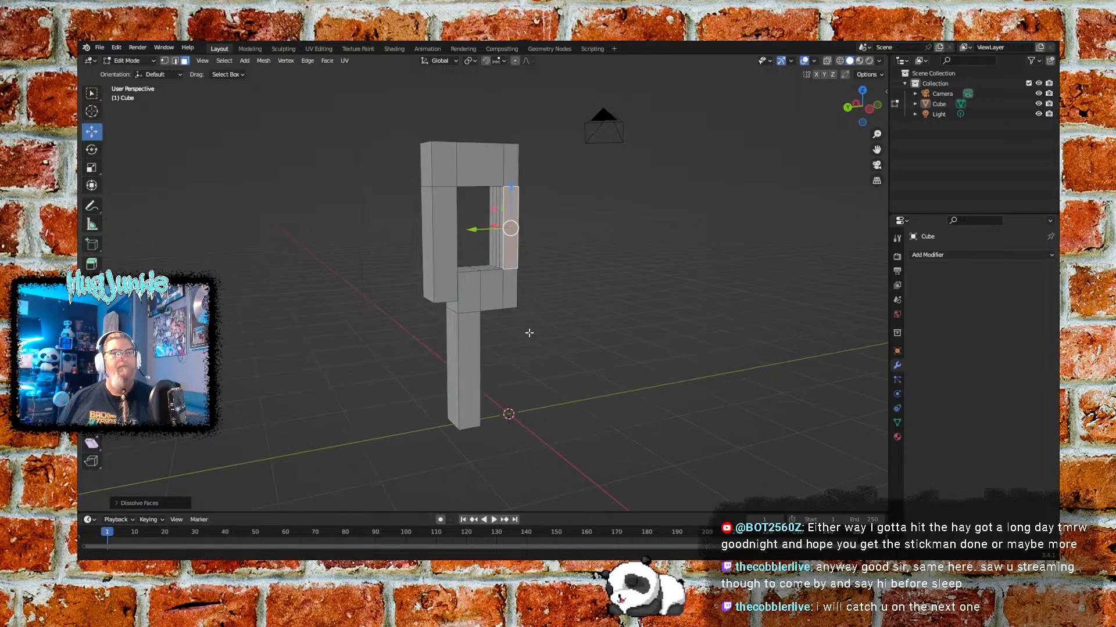
pyautogui.keyDown('shift'); pyautogui.moveTo(565, 256); pyautogui.dragTo(571, 399, button='middle'); pyautogui.keyUp('shift')
pyautogui.click(508, 197)
pyautogui.keyDown('shift'); pyautogui.click(515, 180); pyautogui.keyUp('shift')
pyautogui.keyDown('shift'); pyautogui.click(523, 179); pyautogui.keyUp('shift')
pyautogui.keyDown('shift'); pyautogui.click(532, 176); pyautogui.keyUp('shift')
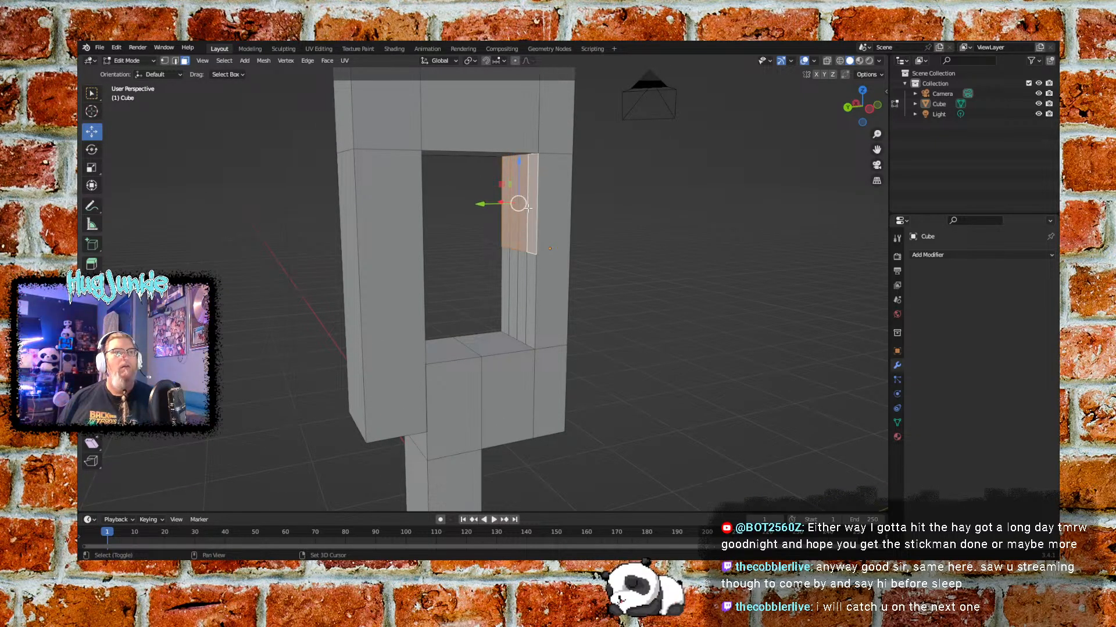
pyautogui.keyDown('shift'); pyautogui.click(504, 258); pyautogui.keyUp('shift')
pyautogui.keyDown('shift'); pyautogui.click(513, 258); pyautogui.keyUp('shift')
pyautogui.keyDown('shift'); pyautogui.click(520, 259); pyautogui.keyUp('shift')
pyautogui.keyDown('shift'); pyautogui.click(531, 260); pyautogui.keyUp('shift')
pyautogui.rightClick(531, 260)
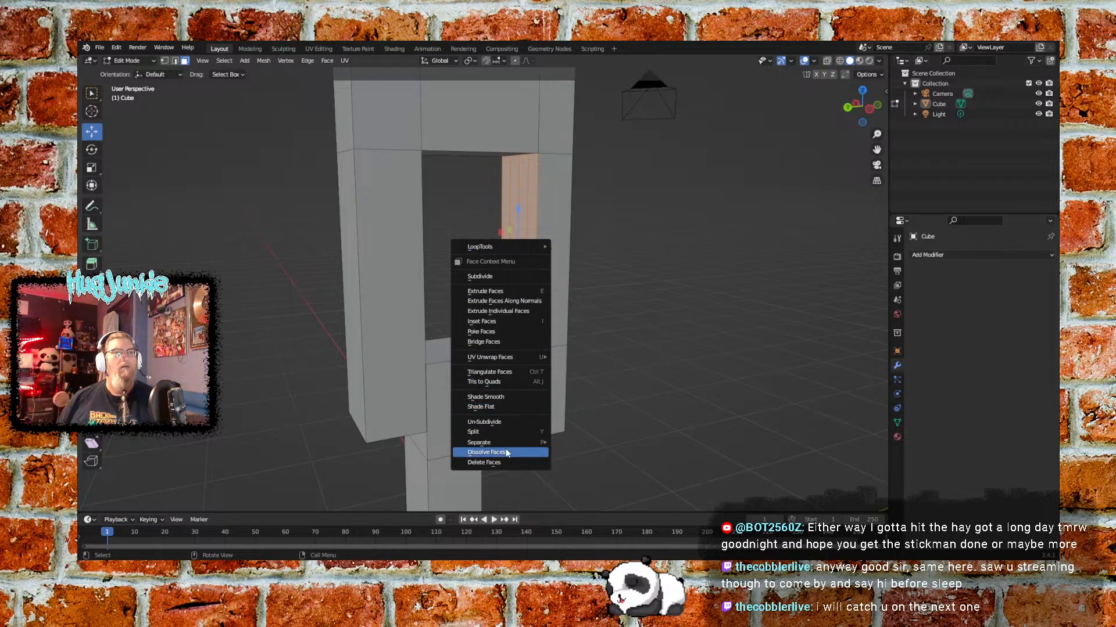
pyautogui.click(486, 452)
pyautogui.click(604, 371)
# Dissolve the strip faces on the underside of the hip, between the body and the leg, into one face
pyautogui.moveTo(623, 362); pyautogui.dragTo(567, 399, button='middle')
pyautogui.scroll(-3, 511, 326)
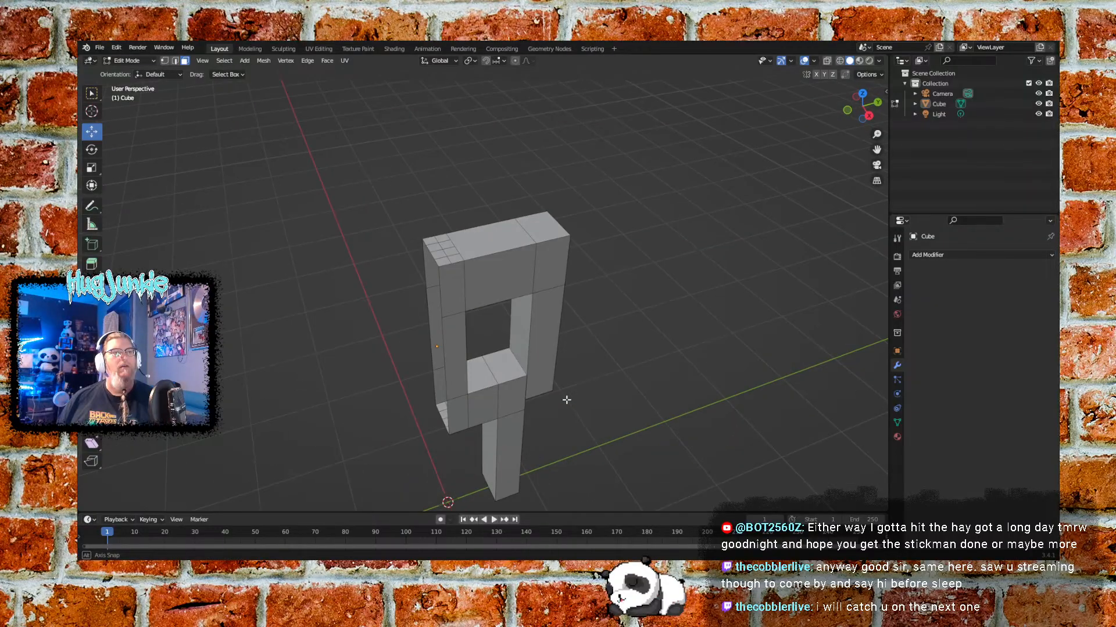
pyautogui.moveTo(567, 400); pyautogui.dragTo(527, 261, button='middle')
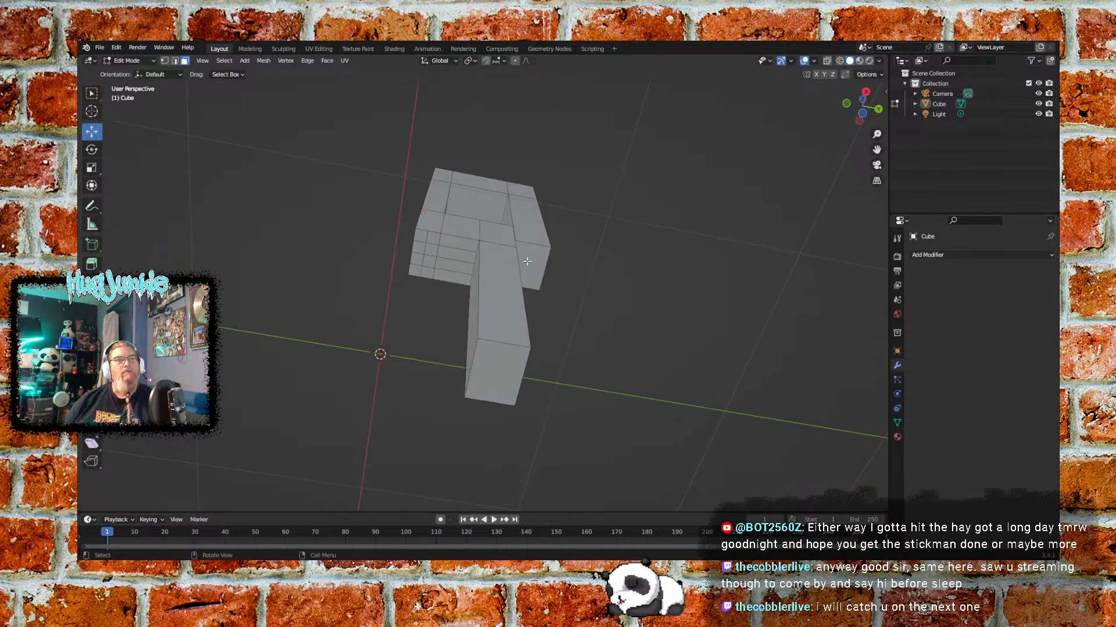
pyautogui.click(463, 246)
pyautogui.keyDown('shift'); pyautogui.click(449, 269); pyautogui.keyUp('shift')
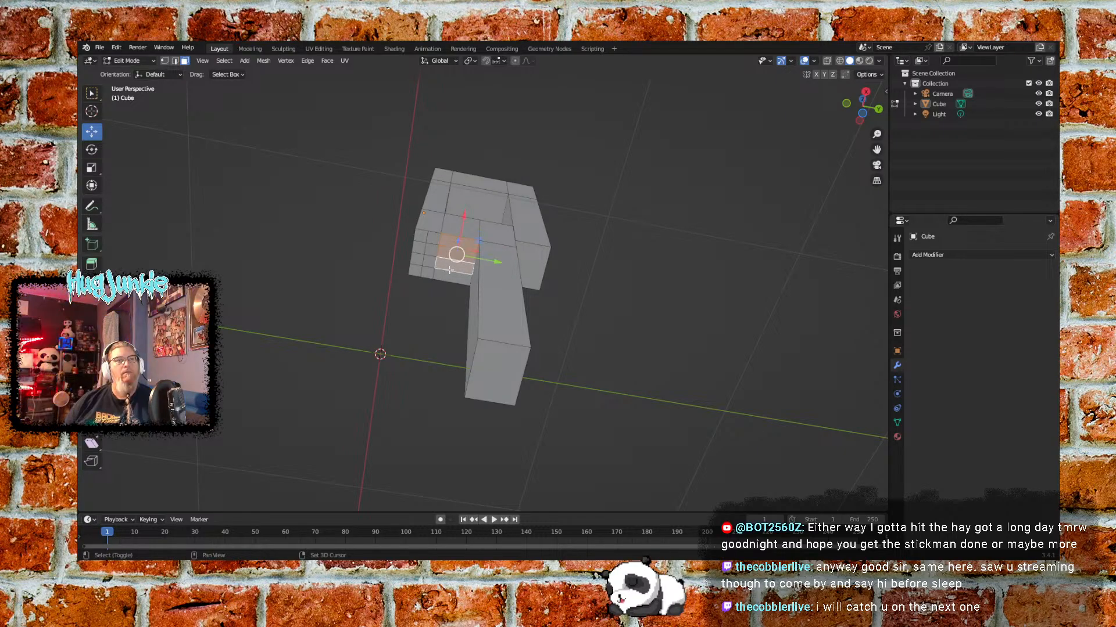
pyautogui.rightClick(451, 271)
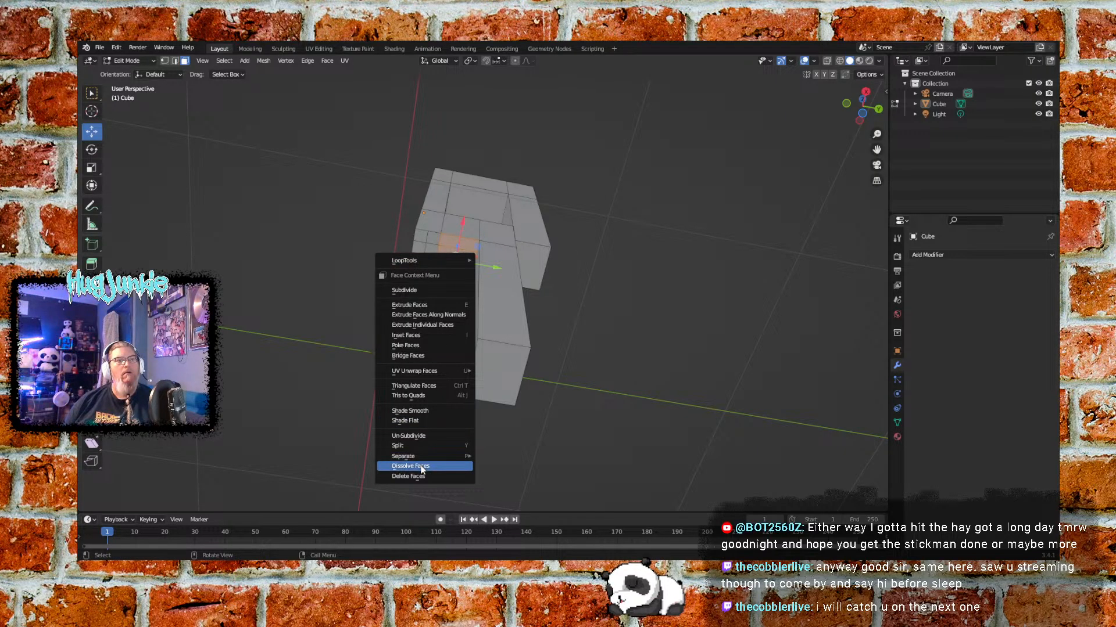
pyautogui.click(422, 467)
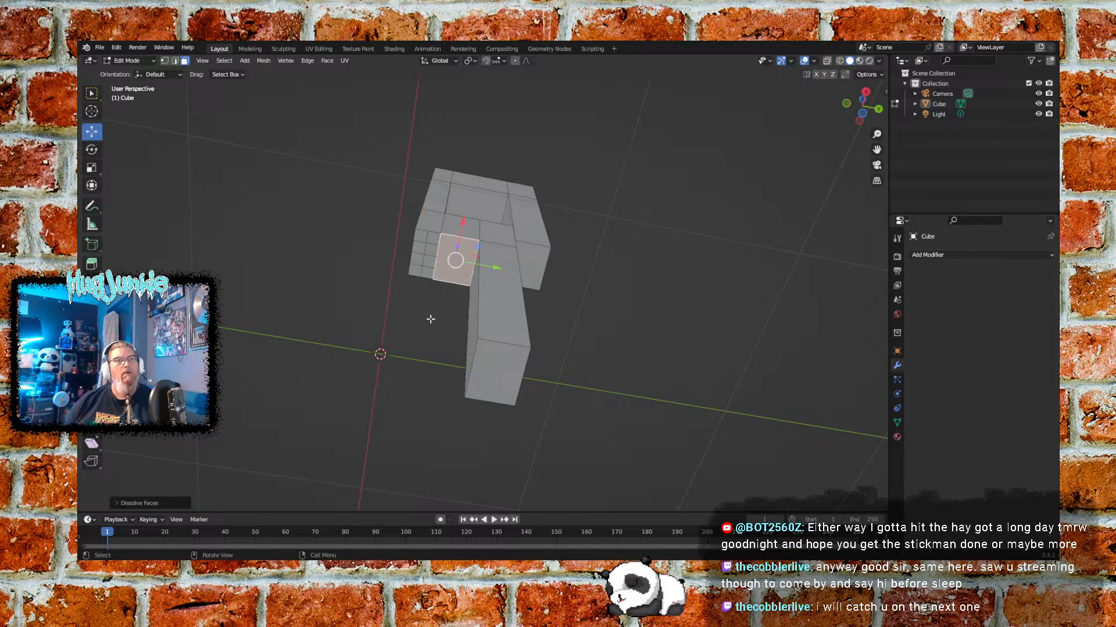
# Dissolve the small grid faces on the underside of the body into one face and clear the selection
pyautogui.click(428, 238)
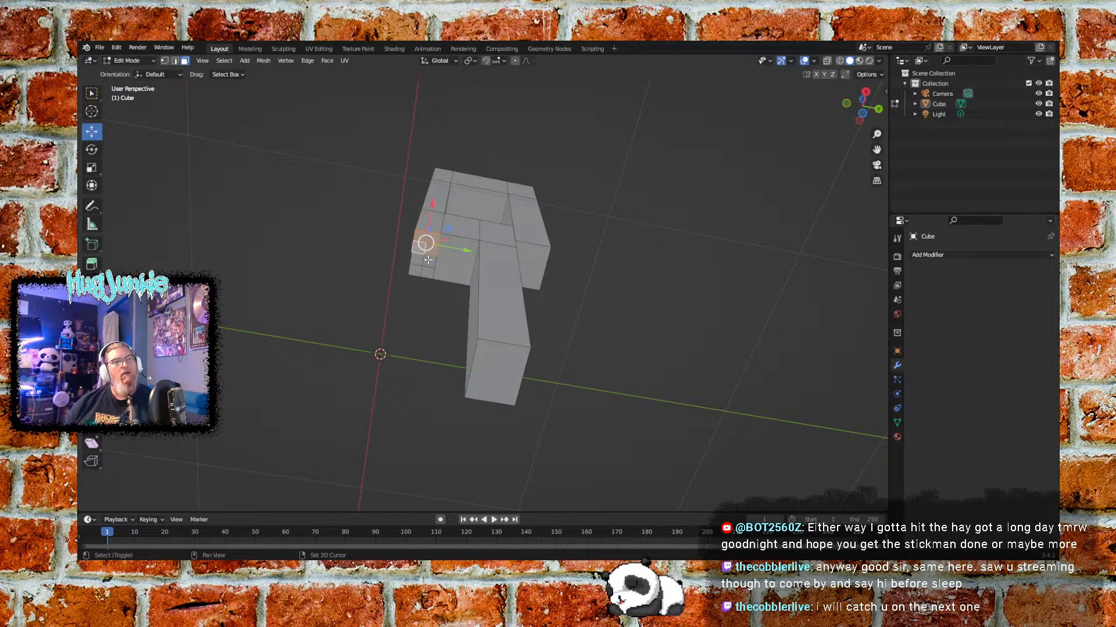
pyautogui.click(425, 256)
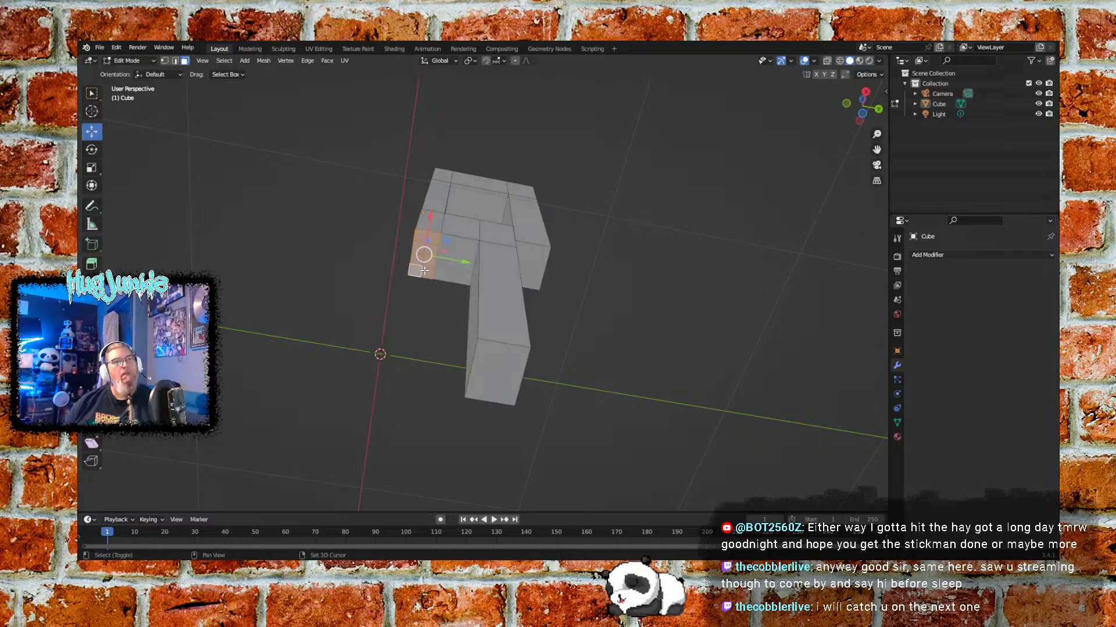
pyautogui.rightClick(426, 269)
pyautogui.click(379, 462)
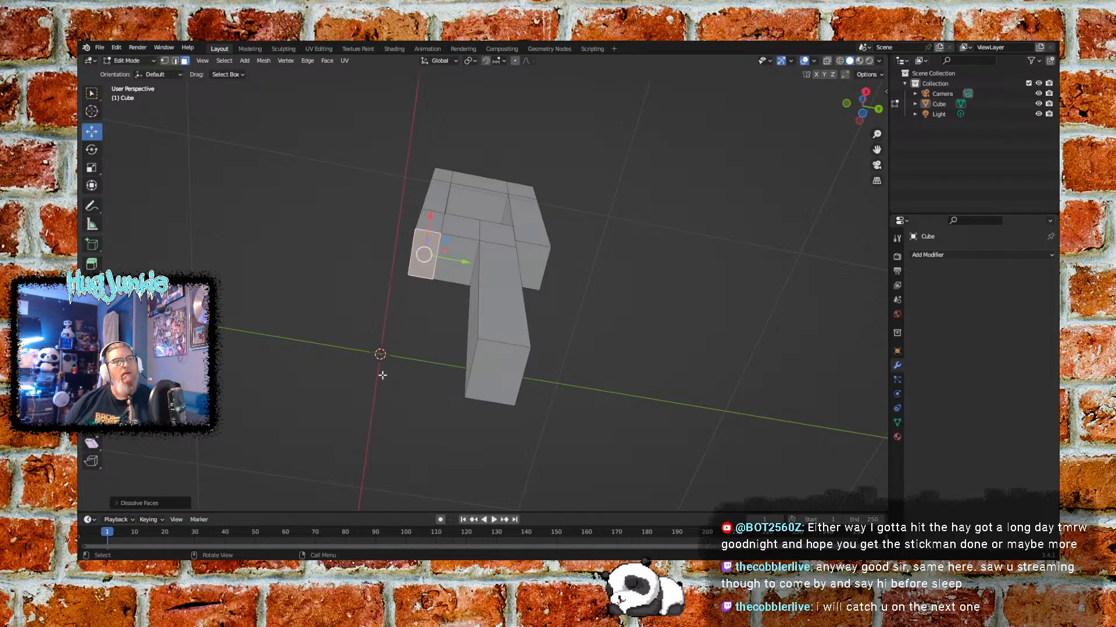
pyautogui.click(403, 328)
pyautogui.moveTo(403, 327); pyautogui.dragTo(409, 478, button='middle')
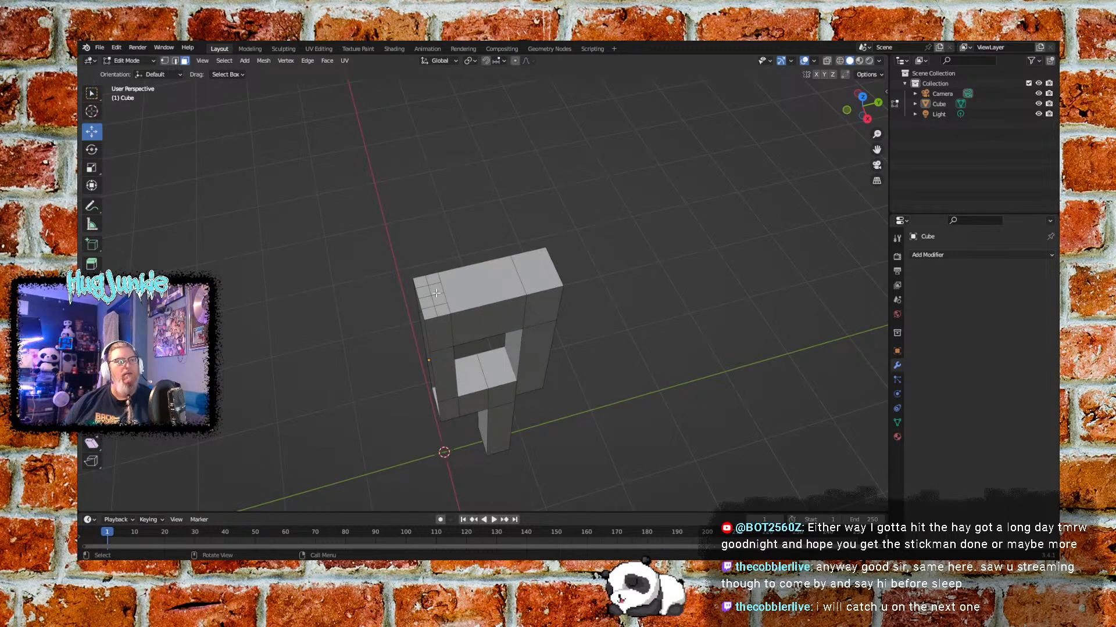
# Dissolve the small grid faces on top of the body, at the inner end of the shoulder, into one face
pyautogui.click(423, 283)
pyautogui.keyDown('shift'); pyautogui.click(428, 291); pyautogui.keyUp('shift')
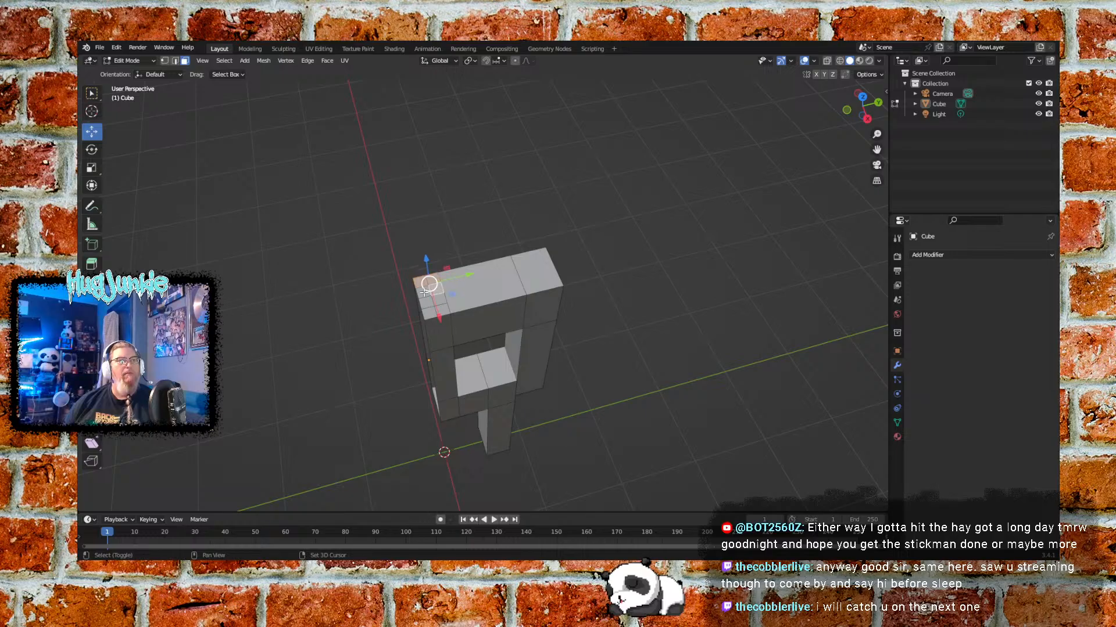
pyautogui.keyDown('shift'); pyautogui.click(430, 299); pyautogui.keyUp('shift')
pyautogui.keyDown('shift'); pyautogui.click(425, 306); pyautogui.keyUp('shift')
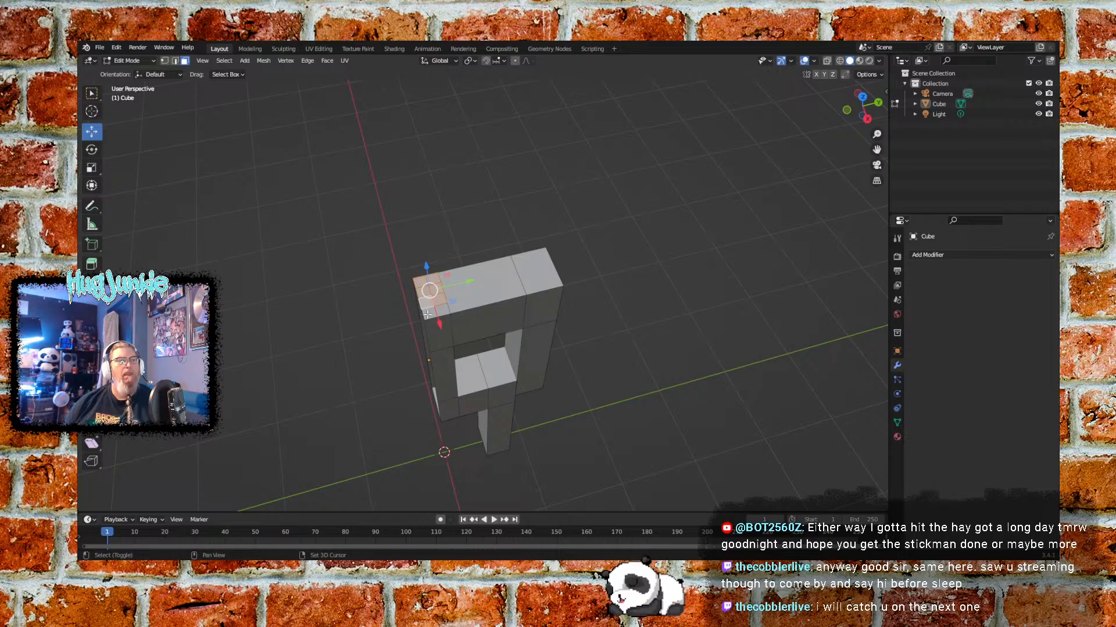
pyautogui.rightClick(427, 477)
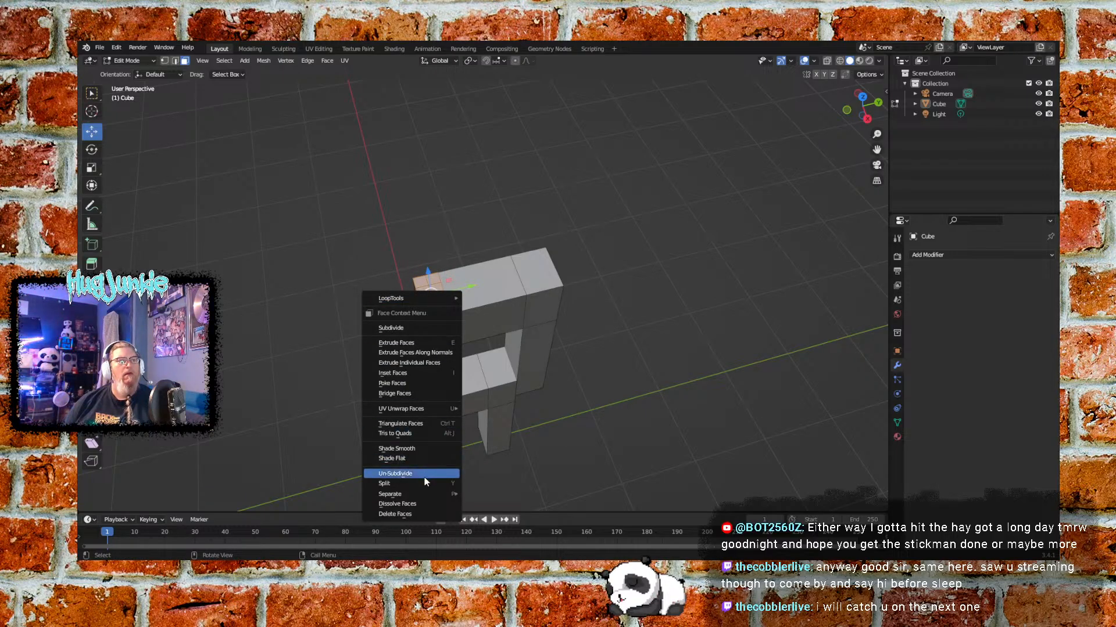
pyautogui.click(413, 503)
pyautogui.moveTo(414, 503); pyautogui.dragTo(570, 346, button='middle')
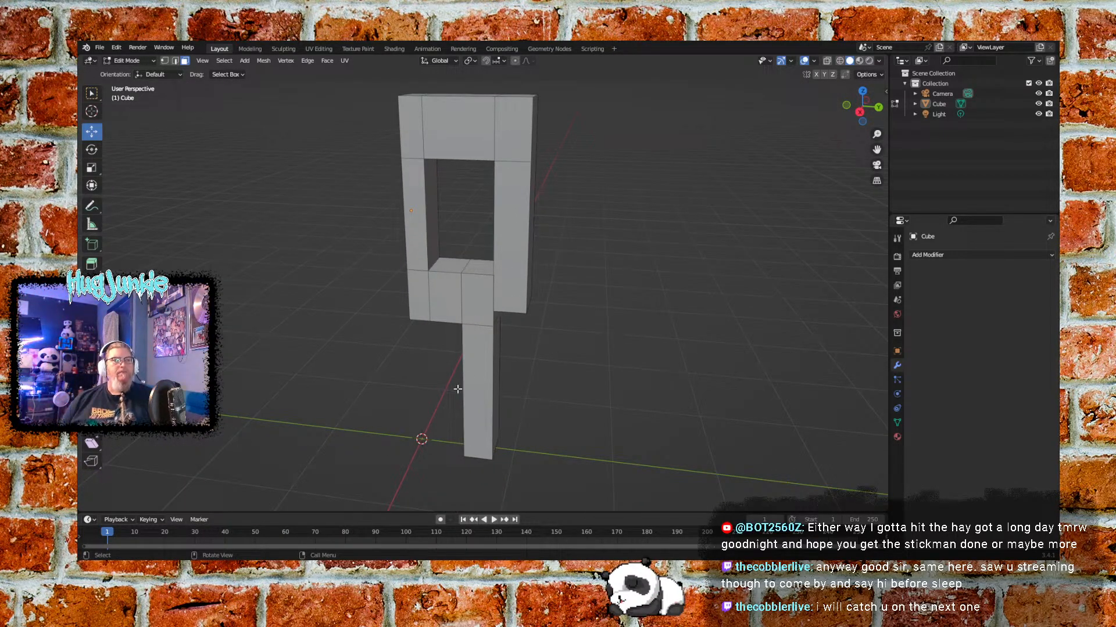
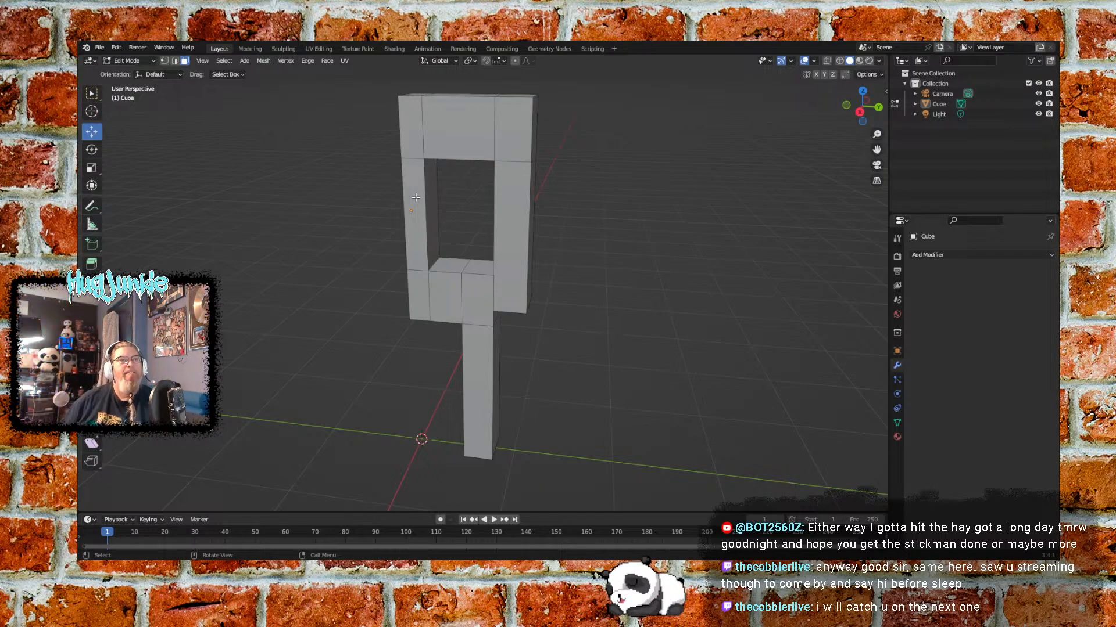
# Try to subdivide the arm's long outer side face and clear the selection
pyautogui.moveTo(631, 228); pyautogui.dragTo(552, 218, button='middle')
pyautogui.click(474, 224)
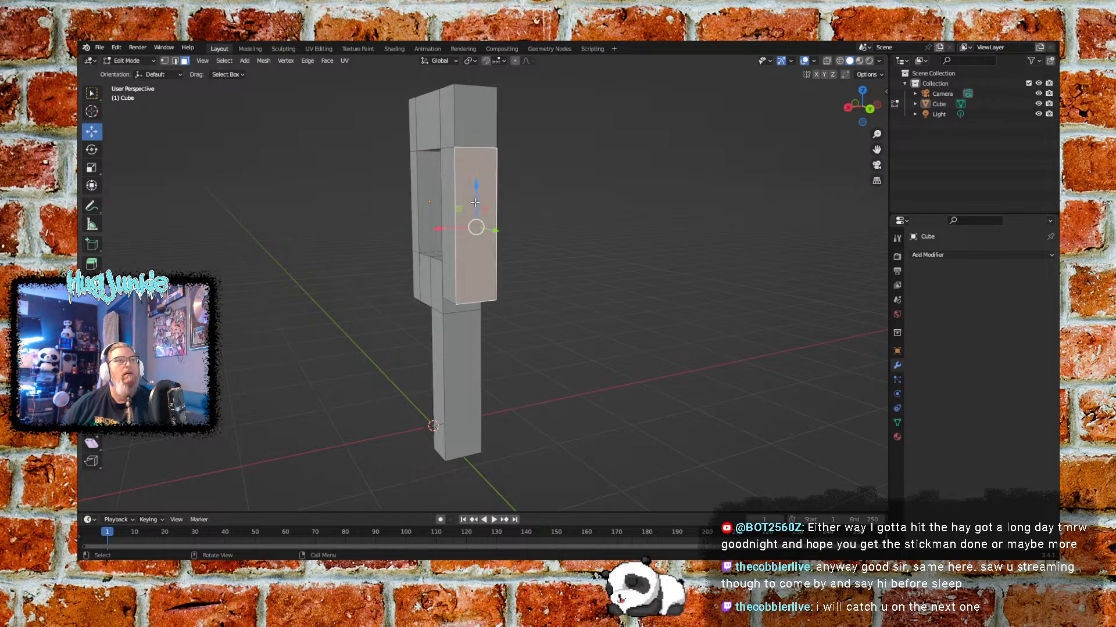
pyautogui.rightClick(469, 185)
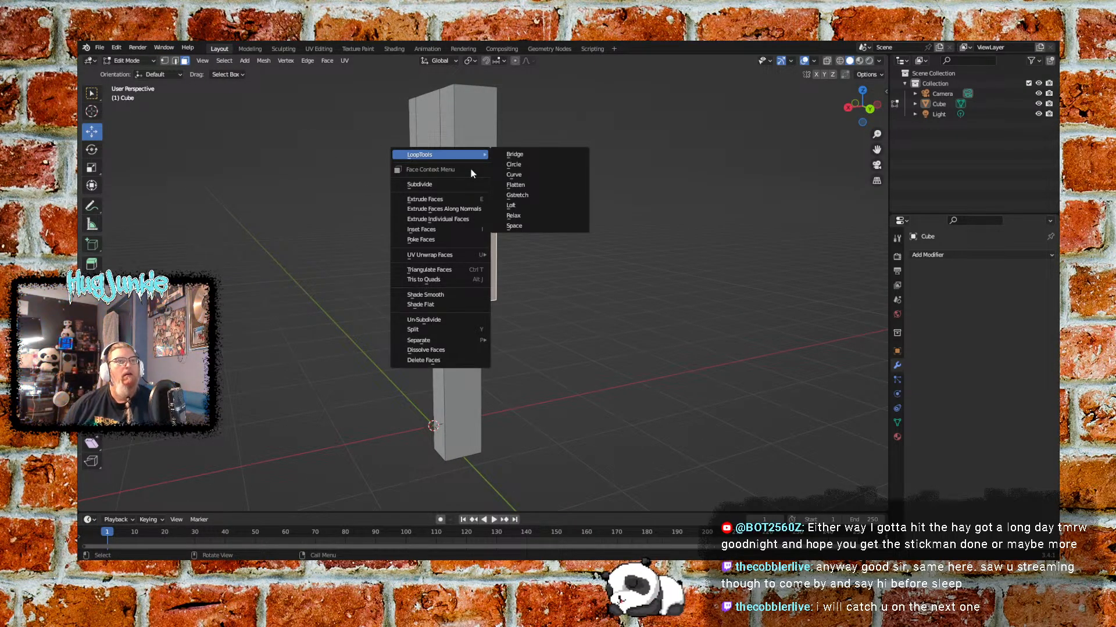
pyautogui.click(459, 184)
pyautogui.moveTo(541, 286); pyautogui.dragTo(497, 325, button='middle')
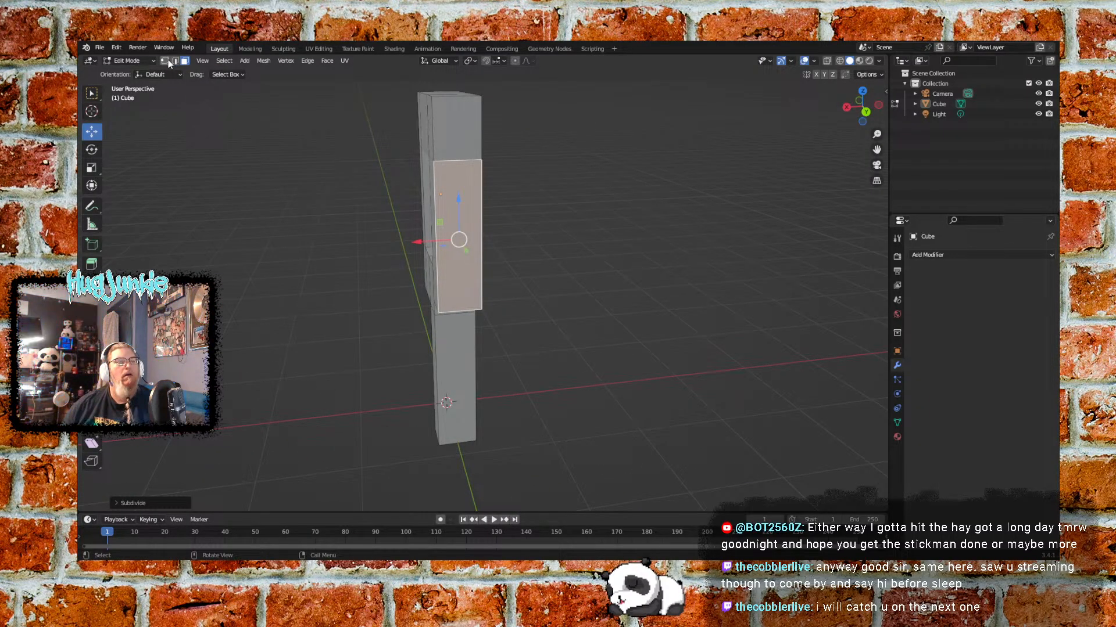
pyautogui.hotkey('alt', 'a')
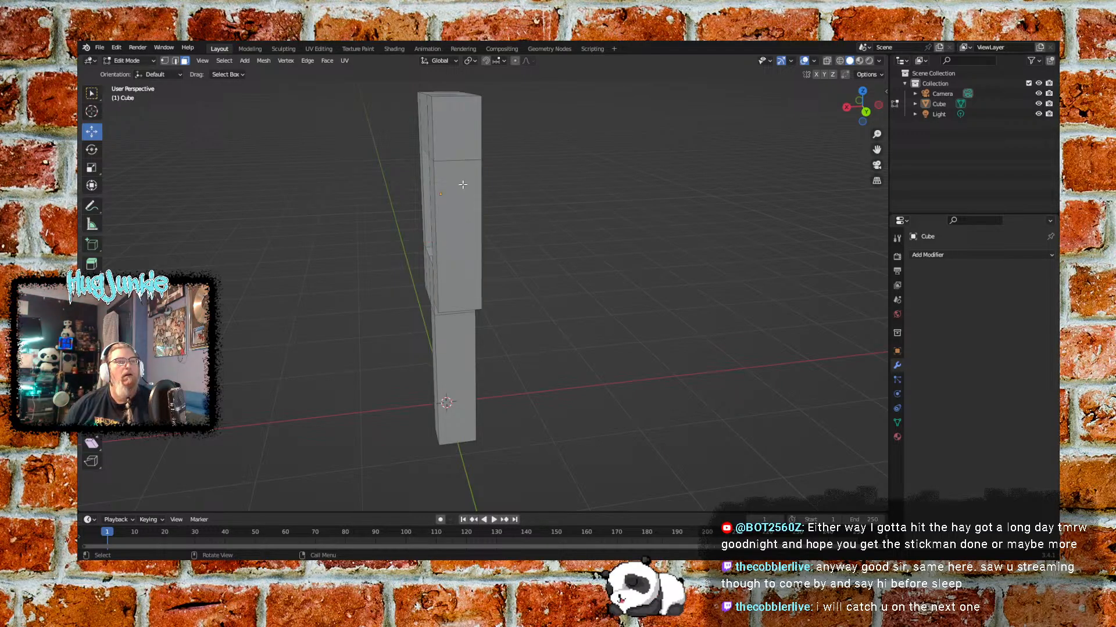
# Undo the subdivision of the arm's outer side face and deselect it
pyautogui.click(462, 186)
pyautogui.hotkey('ctrl', 'z')
pyautogui.keyDown('ctrl'); pyautogui.click(464, 190); pyautogui.keyUp('ctrl')
pyautogui.hotkey('ctrl', 'z')
pyautogui.hotkey('ctrl', 'shift', 'z')
pyautogui.moveTo(361, 172); pyautogui.dragTo(569, 232, button='middle')
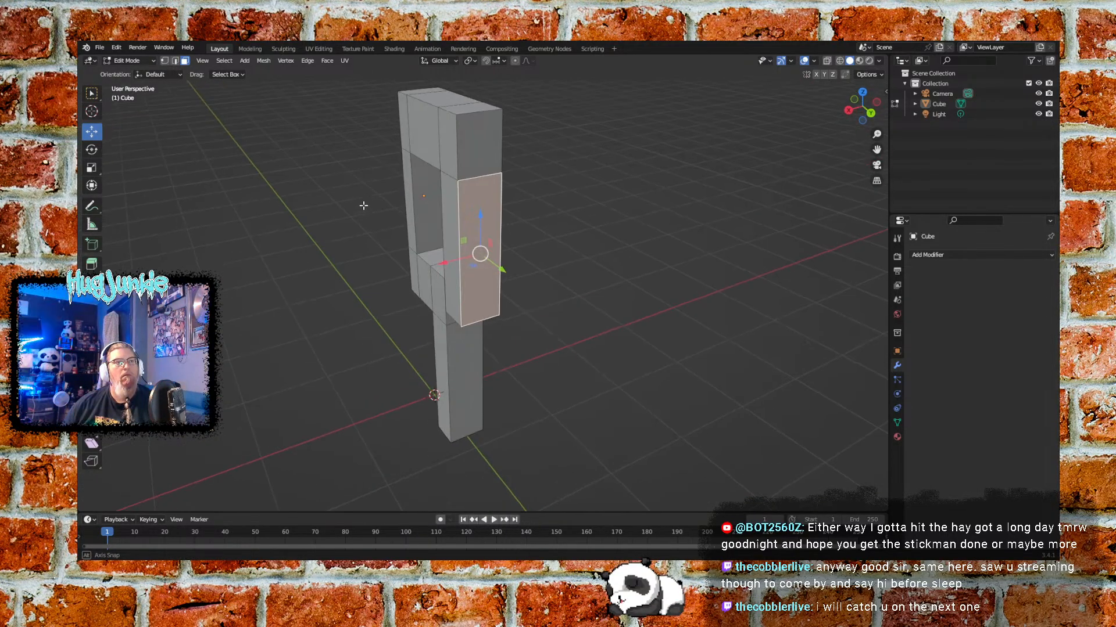
pyautogui.click(582, 220)
# Switch to vertex selection and subdivide the arm's outer vertical edge on the +X side, between shoulder and arm end
pyautogui.click(165, 61)
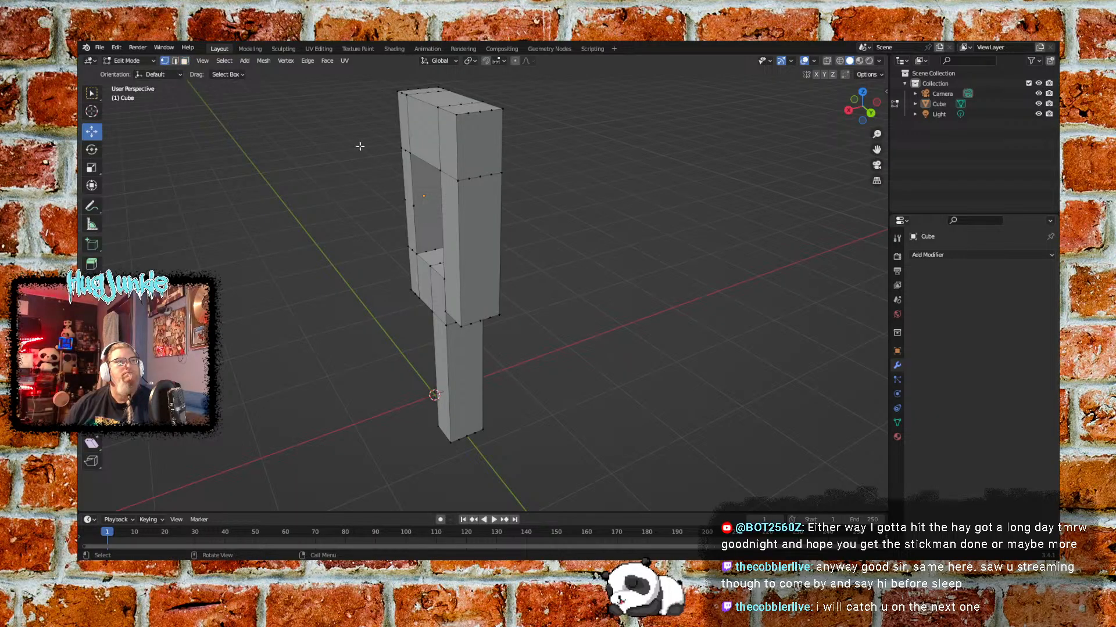
pyautogui.moveTo(547, 212)
pyautogui.mouseDown(button='middle')
pyautogui.moveTo(543, 244)
pyautogui.moveTo(552, 180)
pyautogui.moveTo(526, 145)
pyautogui.moveTo(543, 140)
pyautogui.moveTo(568, 194)
pyautogui.moveTo(530, 189)
pyautogui.moveTo(593, 204)
pyautogui.moveTo(535, 203)
pyautogui.mouseUp(button='middle')
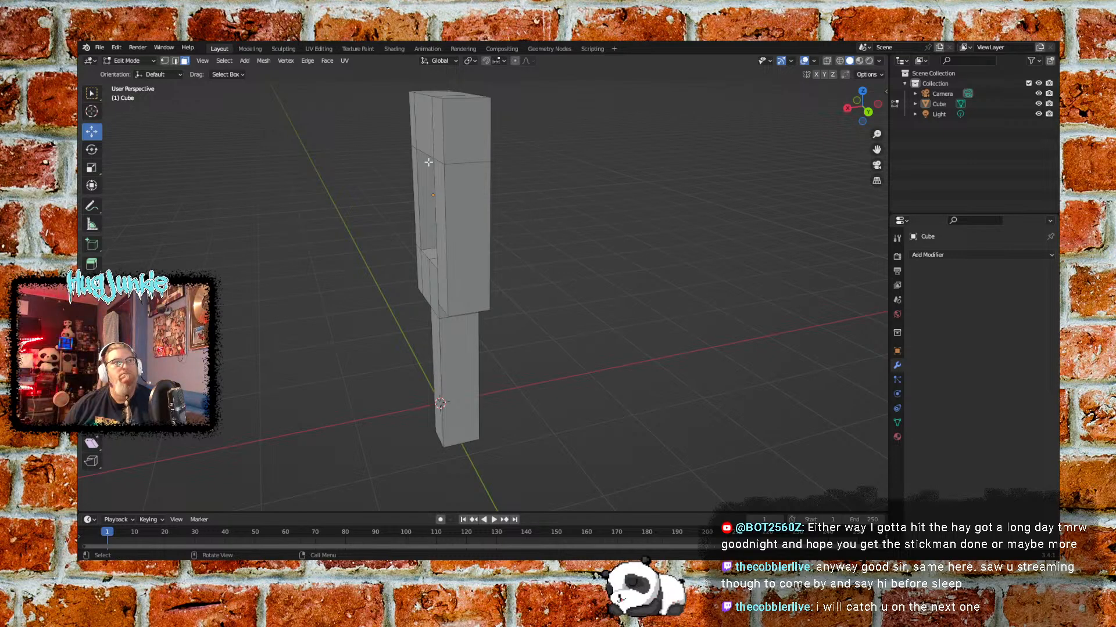
pyautogui.click(479, 181)
pyautogui.moveTo(567, 189); pyautogui.dragTo(514, 178, button='middle')
pyautogui.click(164, 60)
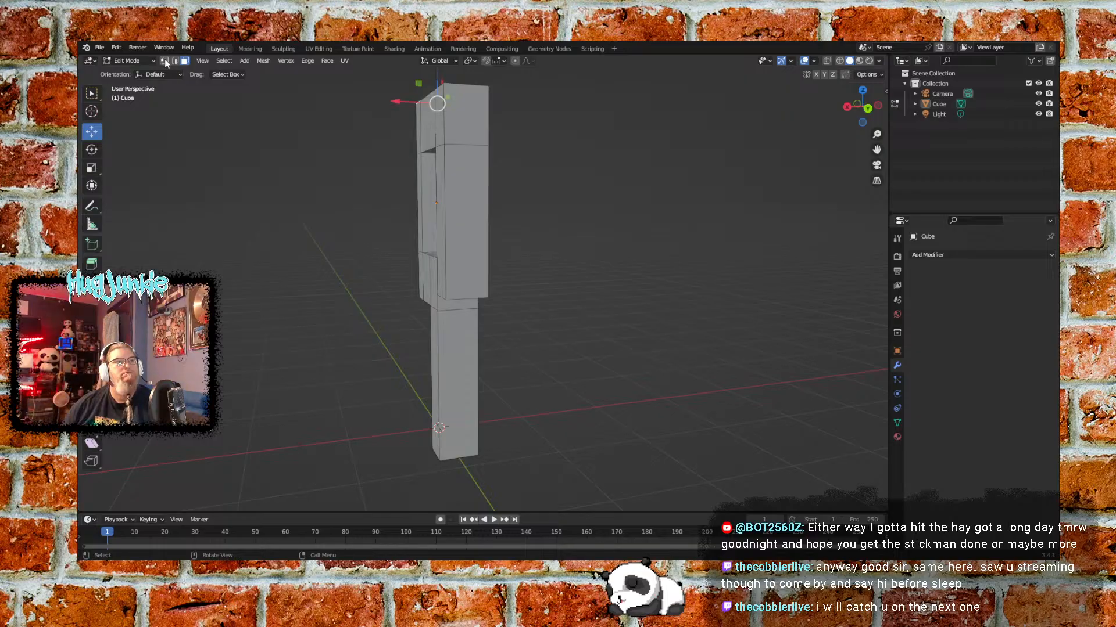
pyautogui.click(584, 172)
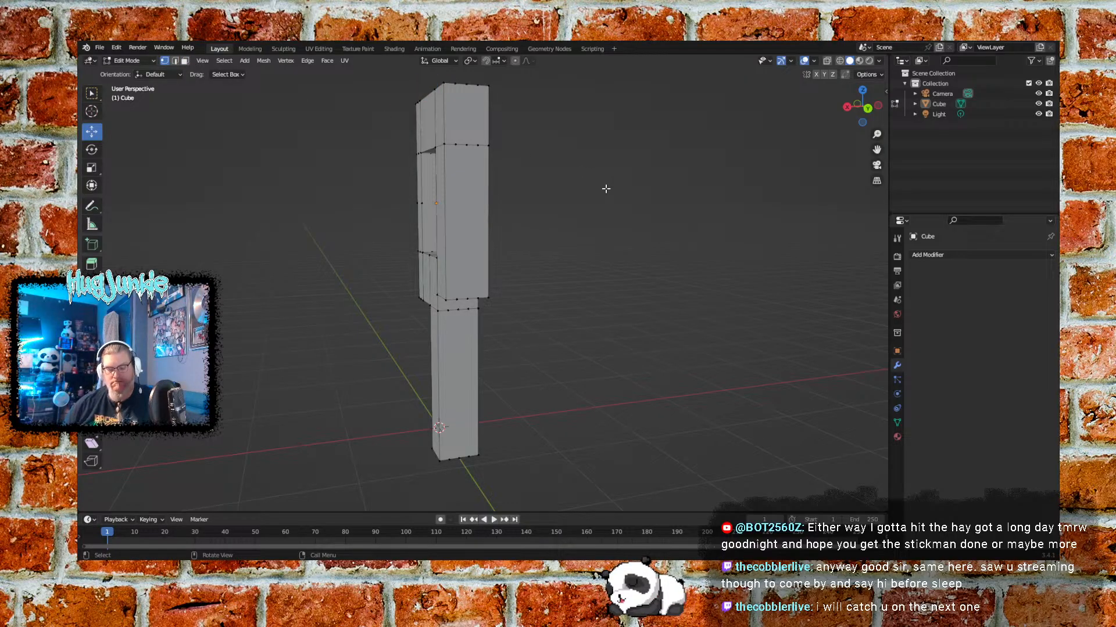
pyautogui.moveTo(537, 277)
pyautogui.mouseDown(button='middle')
pyautogui.moveTo(593, 234)
pyautogui.moveTo(593, 222)
pyautogui.moveTo(552, 287)
pyautogui.moveTo(558, 308)
pyautogui.moveTo(604, 298)
pyautogui.moveTo(546, 283)
pyautogui.mouseUp(button='middle')
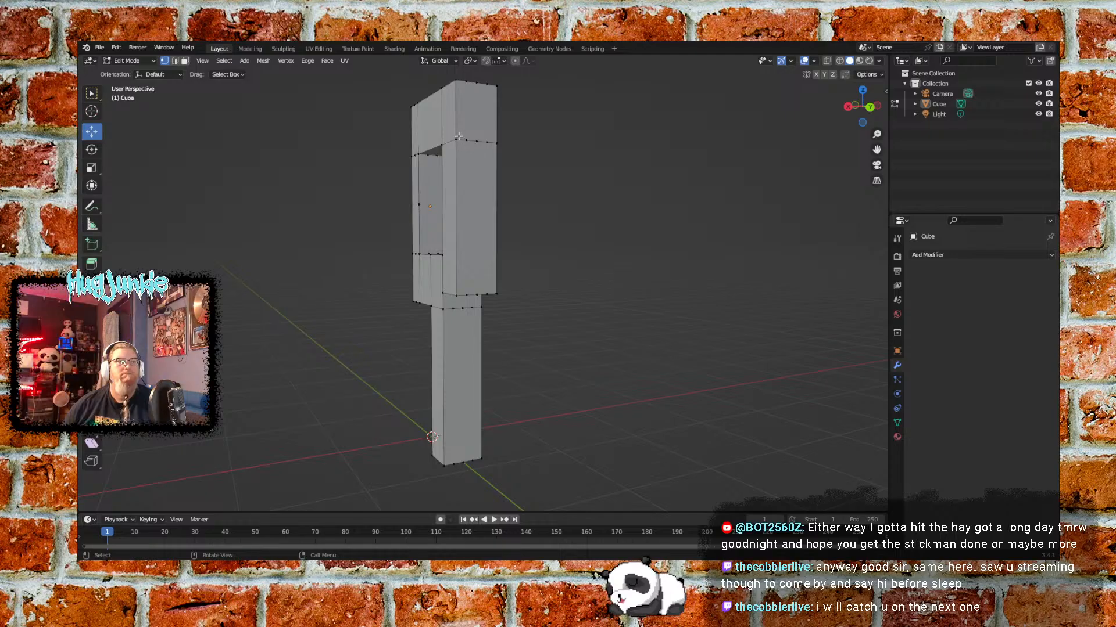
pyautogui.moveTo(451, 131); pyautogui.dragTo(460, 287)
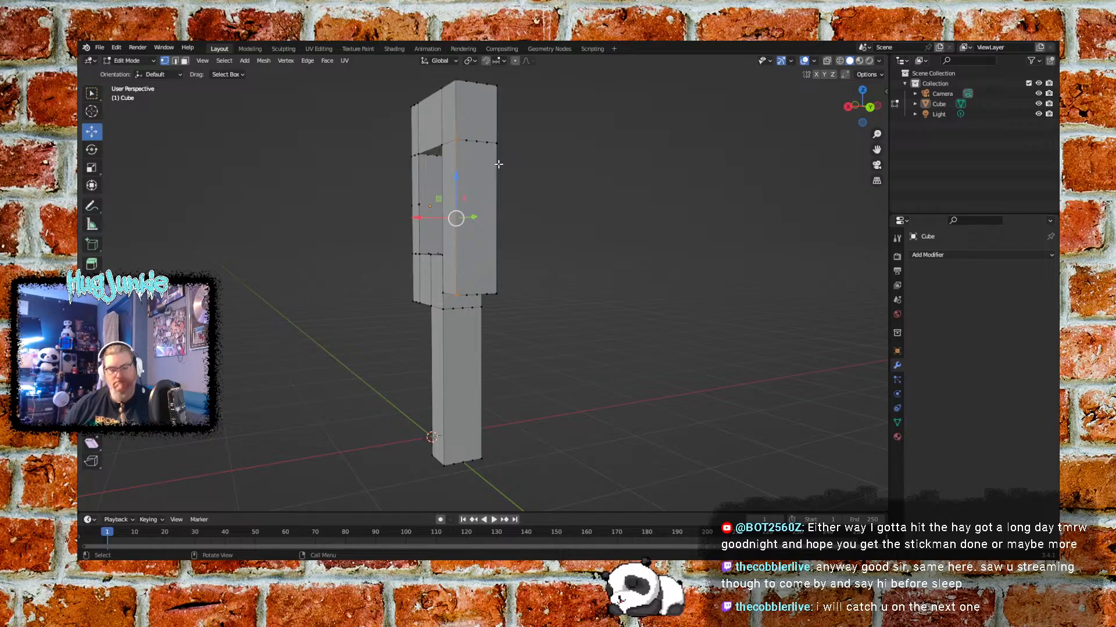
pyautogui.rightClick(457, 156)
pyautogui.click(456, 171)
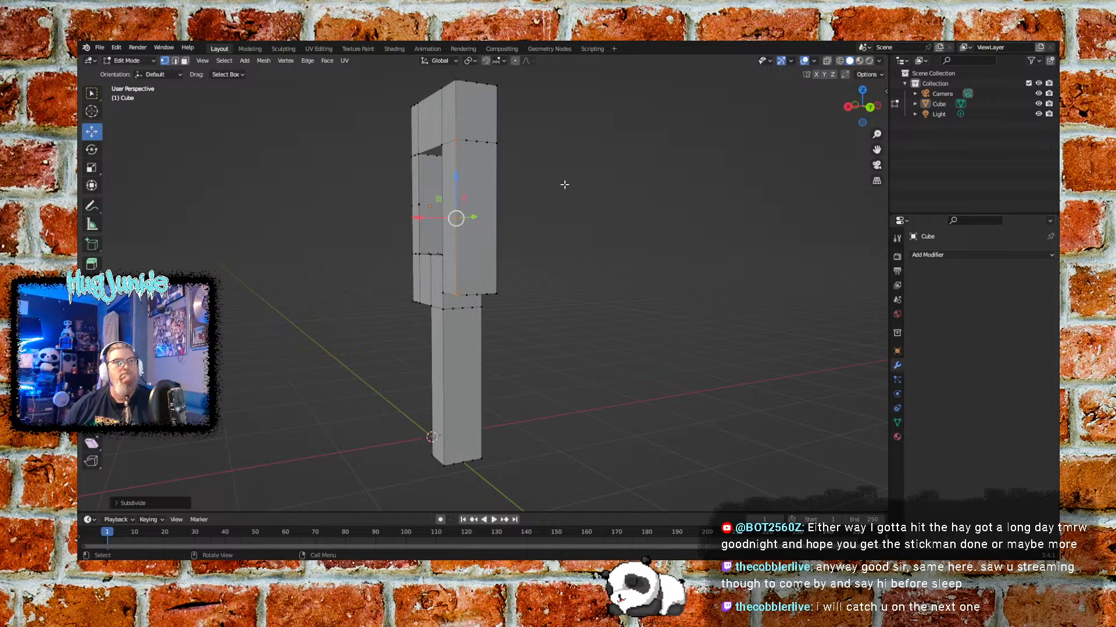
pyautogui.click(579, 207)
# Subdivide the arm's inner vertical edge on the +X side, between the shoulder and the arm's lower end
pyautogui.moveTo(577, 234); pyautogui.dragTo(652, 244, button='middle')
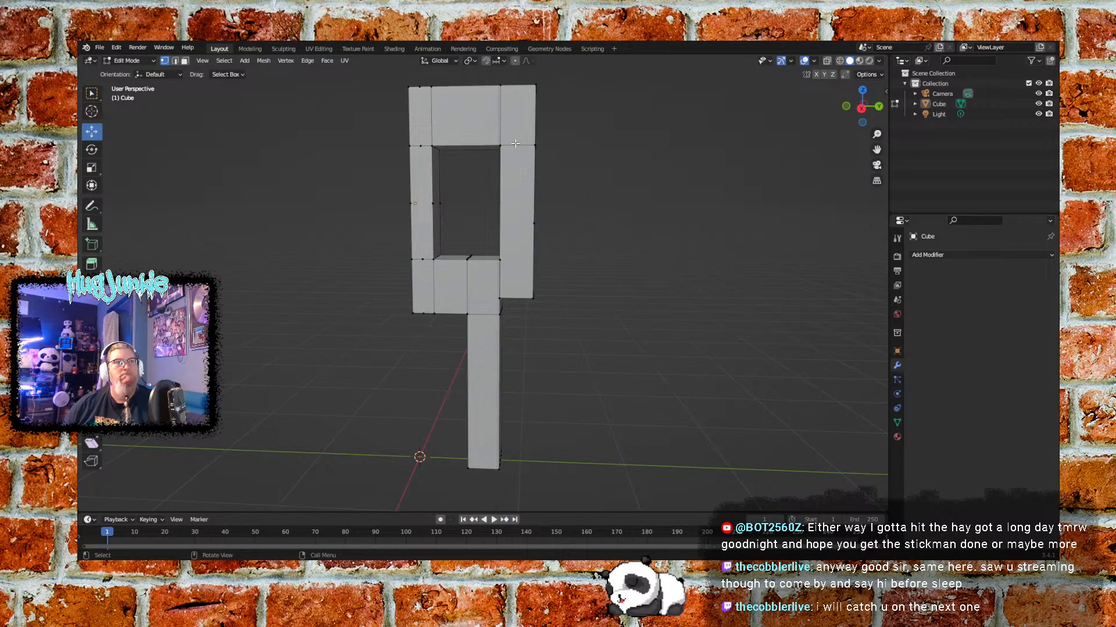
pyautogui.moveTo(578, 220); pyautogui.dragTo(617, 218, button='middle')
pyautogui.press('b')
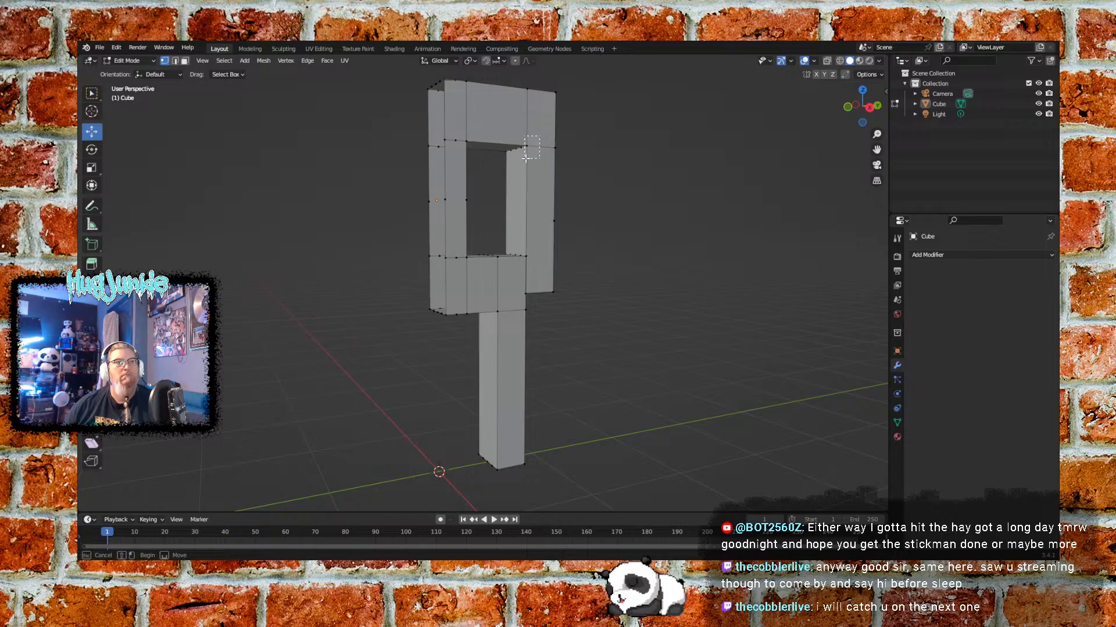
pyautogui.moveTo(525, 157); pyautogui.dragTo(524, 155)
pyautogui.keyDown('shift'); pyautogui.click(525, 292); pyautogui.keyUp('shift')
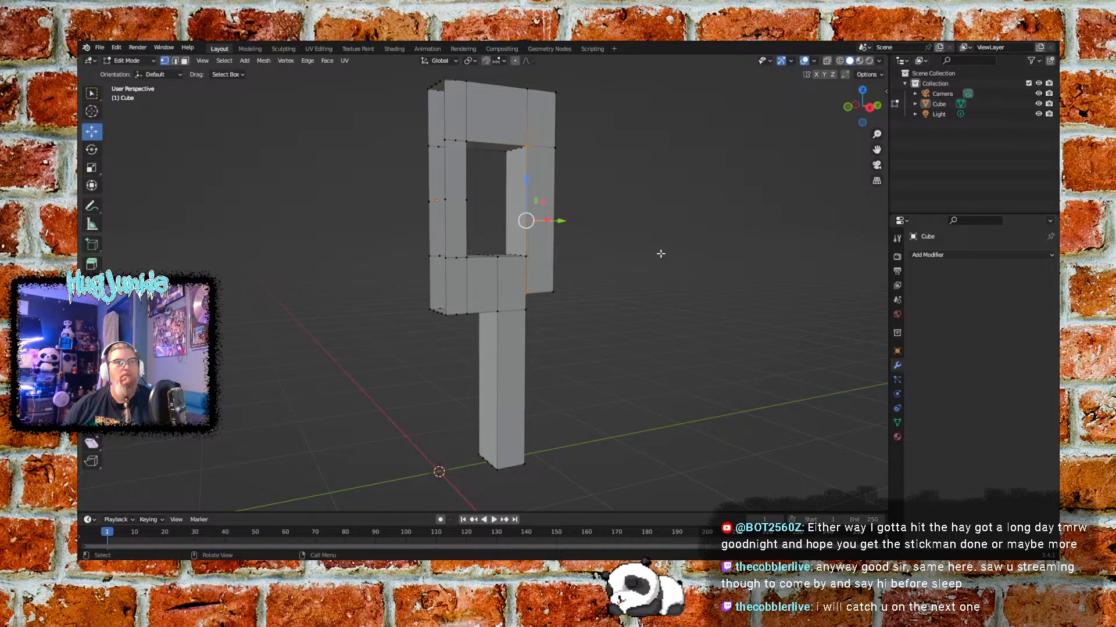
pyautogui.press('s')
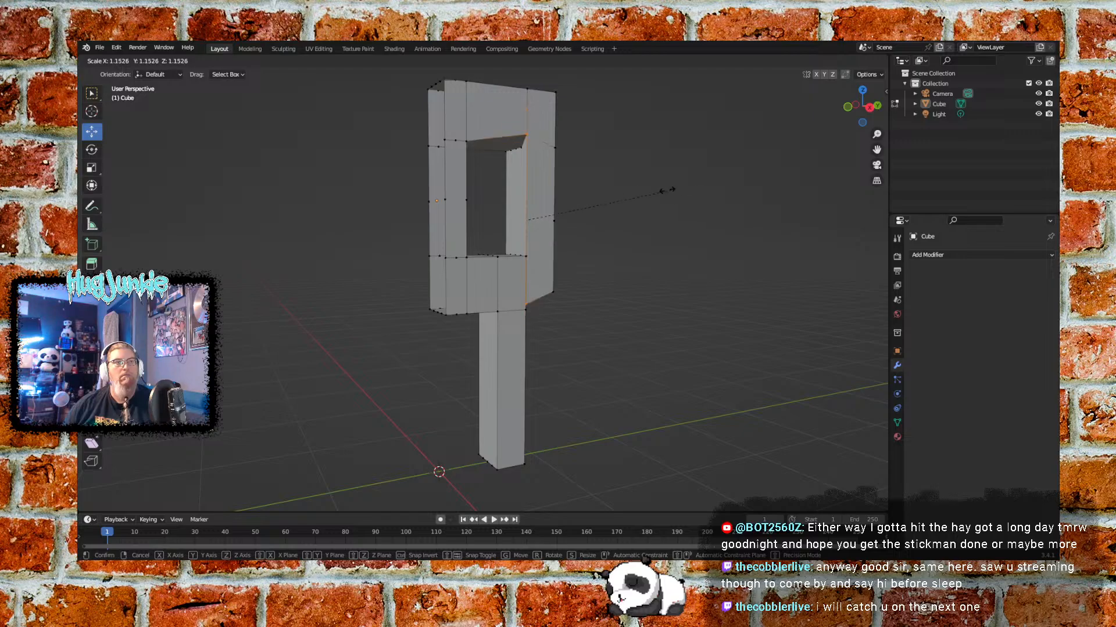
pyautogui.rightClick(627, 195)
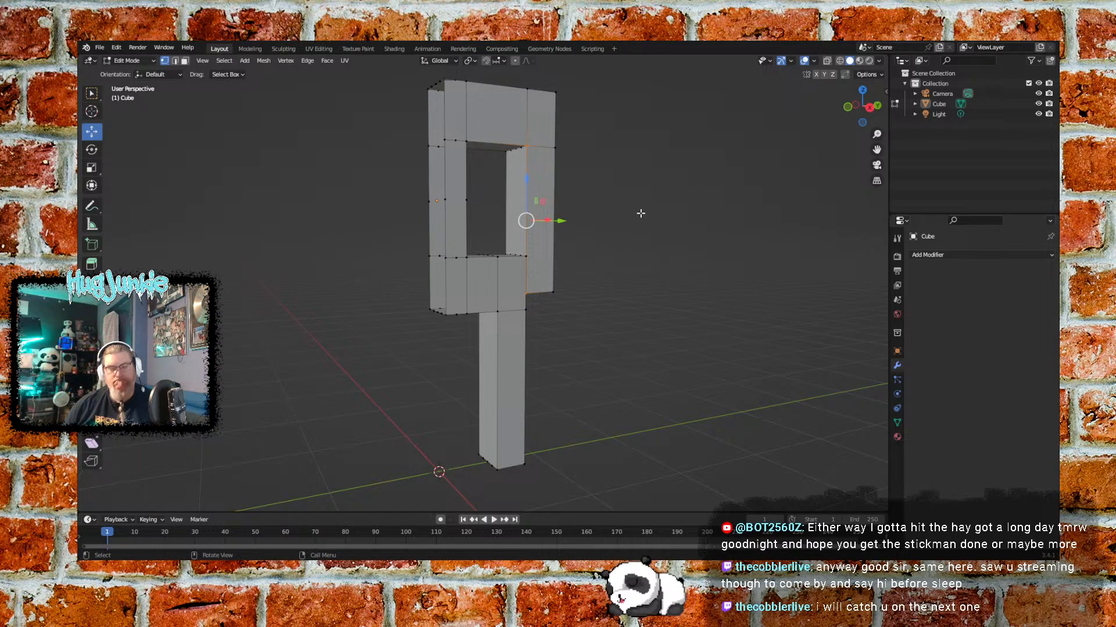
pyautogui.rightClick(526, 206)
pyautogui.press('Escape')
pyautogui.click(674, 221)
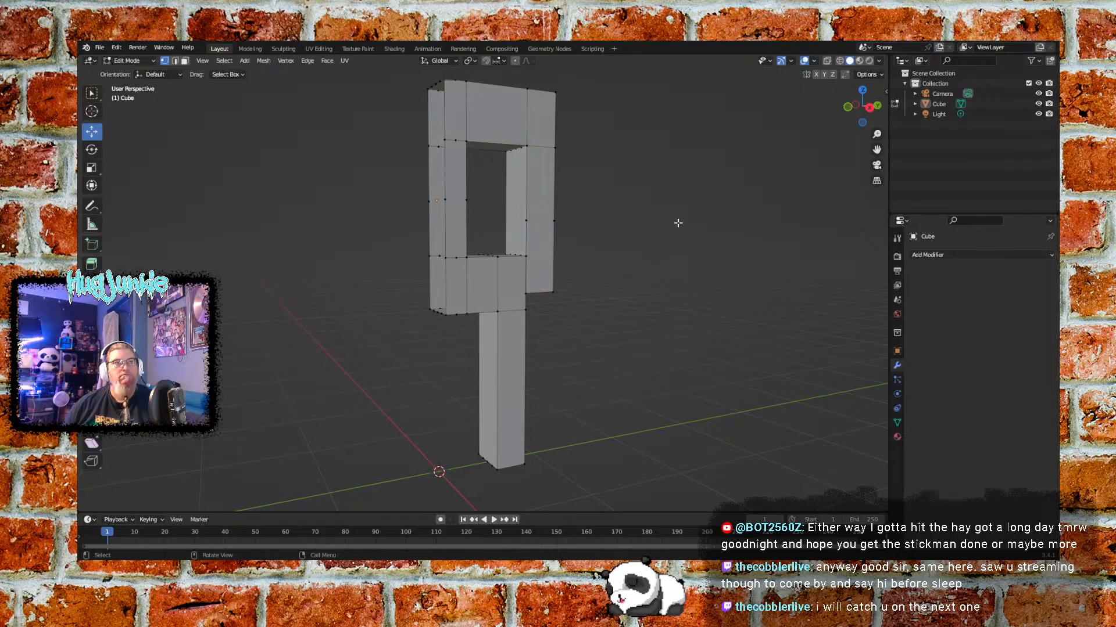
# Subdivide the arm's outer vertical edge on the -X side, between the shoulder and the arm's lower end
pyautogui.moveTo(718, 228); pyautogui.dragTo(513, 226, button='middle')
pyautogui.moveTo(441, 136); pyautogui.dragTo(427, 294)
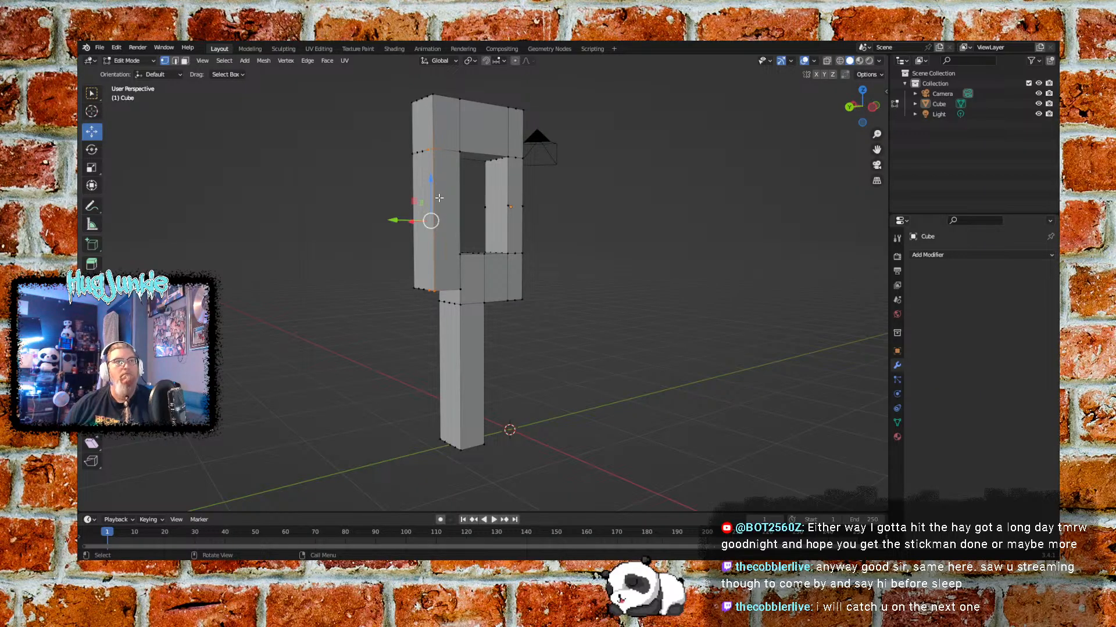
pyautogui.click(319, 199)
pyautogui.click(443, 136)
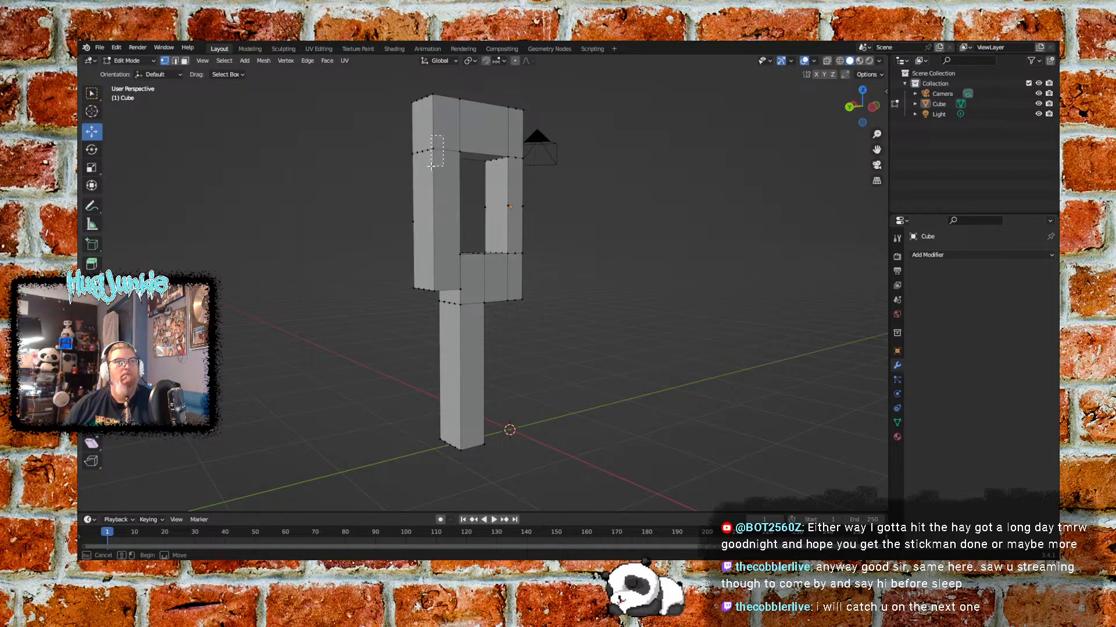
pyautogui.moveTo(337, 260); pyautogui.dragTo(452, 279, button='middle')
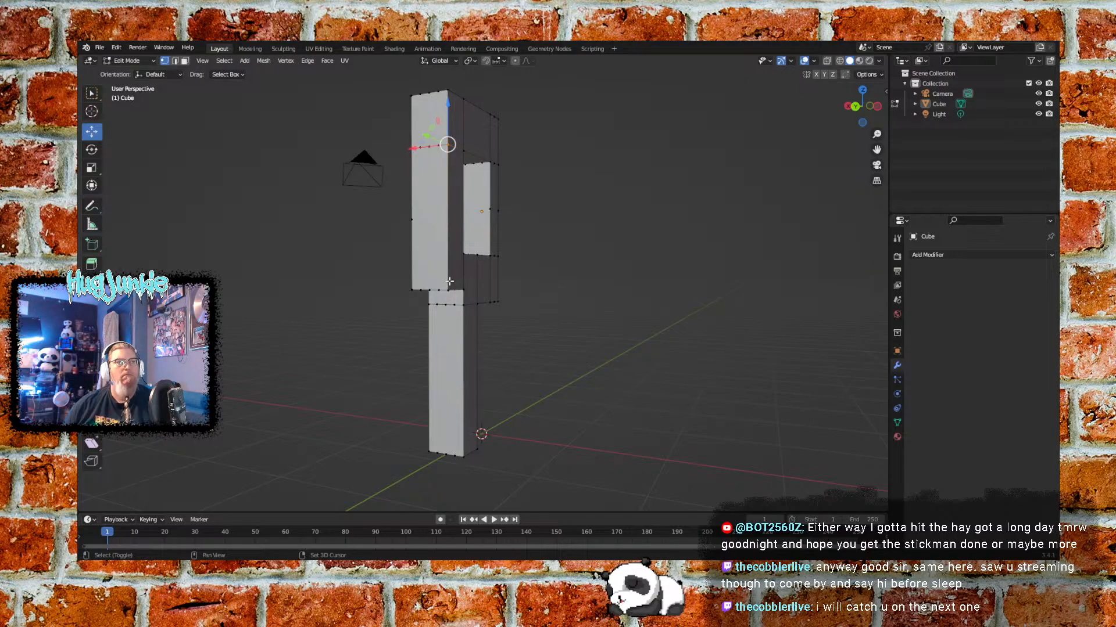
pyautogui.press('b')
pyautogui.moveTo(444, 294); pyautogui.dragTo(451, 142)
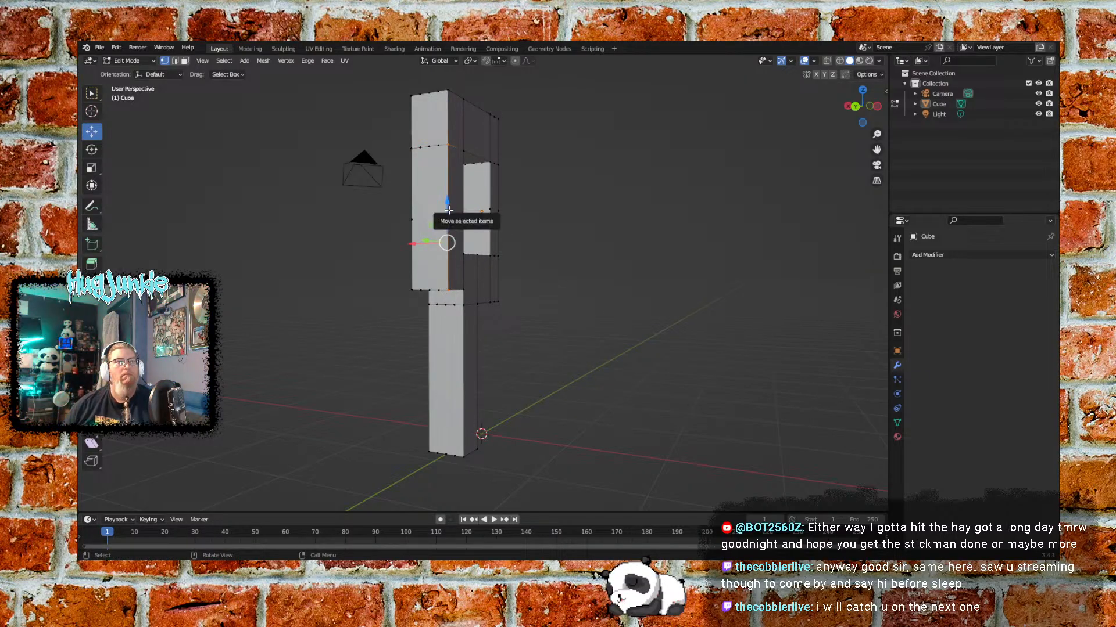
pyautogui.rightClick(445, 168)
pyautogui.click(517, 221)
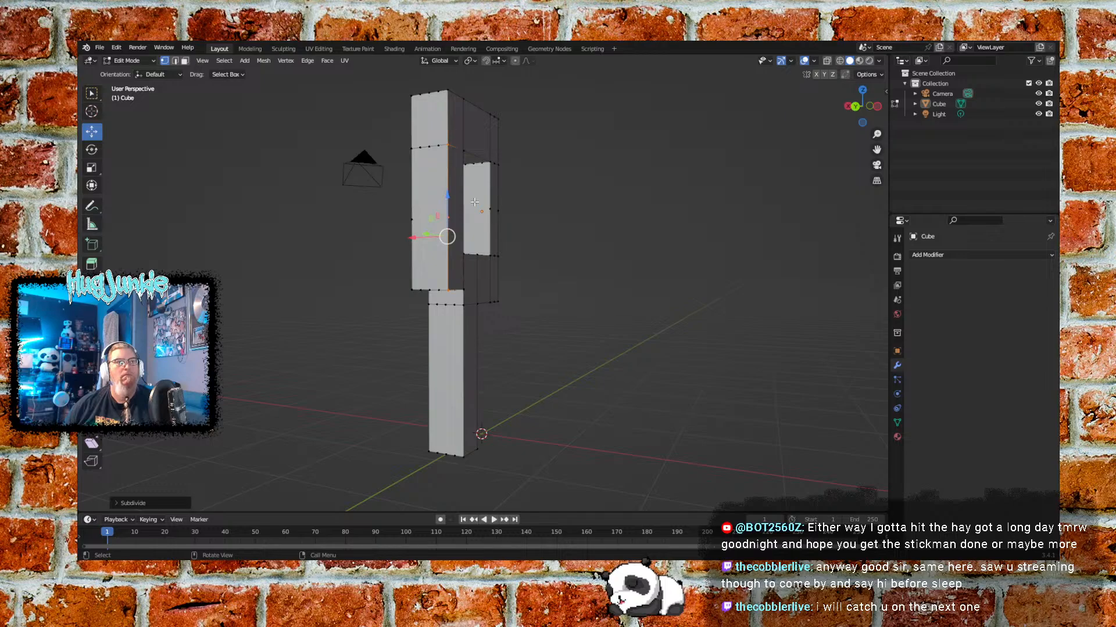
# Subdivide the arm's inner vertical edge on the -X side, between the shoulder and the arm's lower end
pyautogui.moveTo(657, 259); pyautogui.dragTo(516, 257, button='middle')
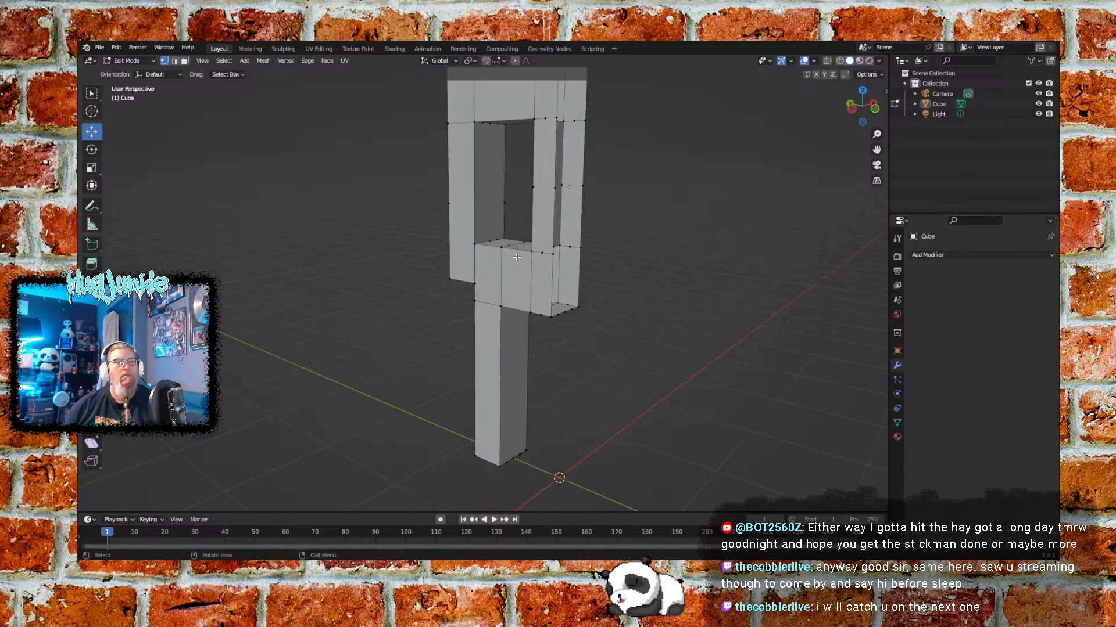
pyautogui.click(472, 121)
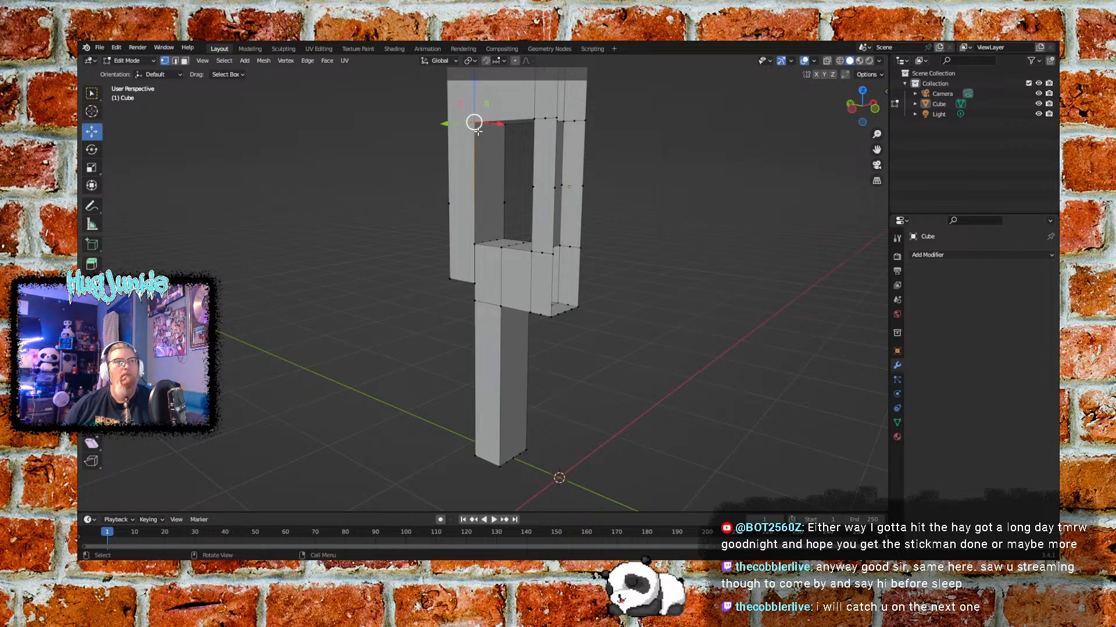
pyautogui.keyDown('shift'); pyautogui.click(473, 282); pyautogui.keyUp('shift')
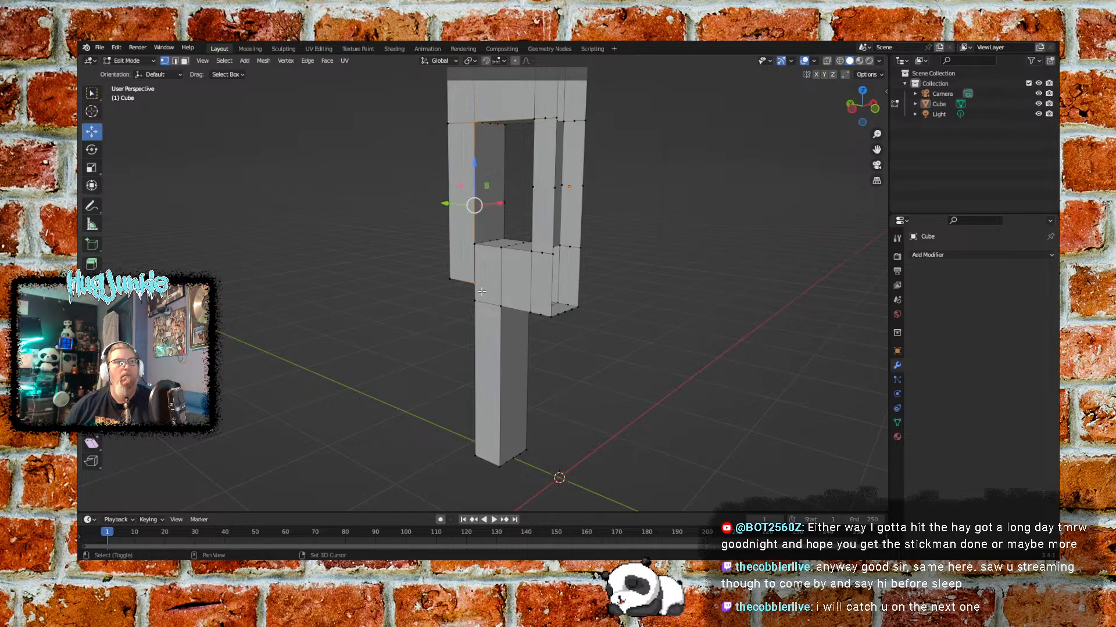
pyautogui.rightClick(474, 193)
pyautogui.click(677, 220)
# In wireframe shading, connect the arm's four mid-edge vertices into a horizontal ring of edges, then return to solid shading
pyautogui.moveTo(348, 239); pyautogui.dragTo(402, 233, button='middle')
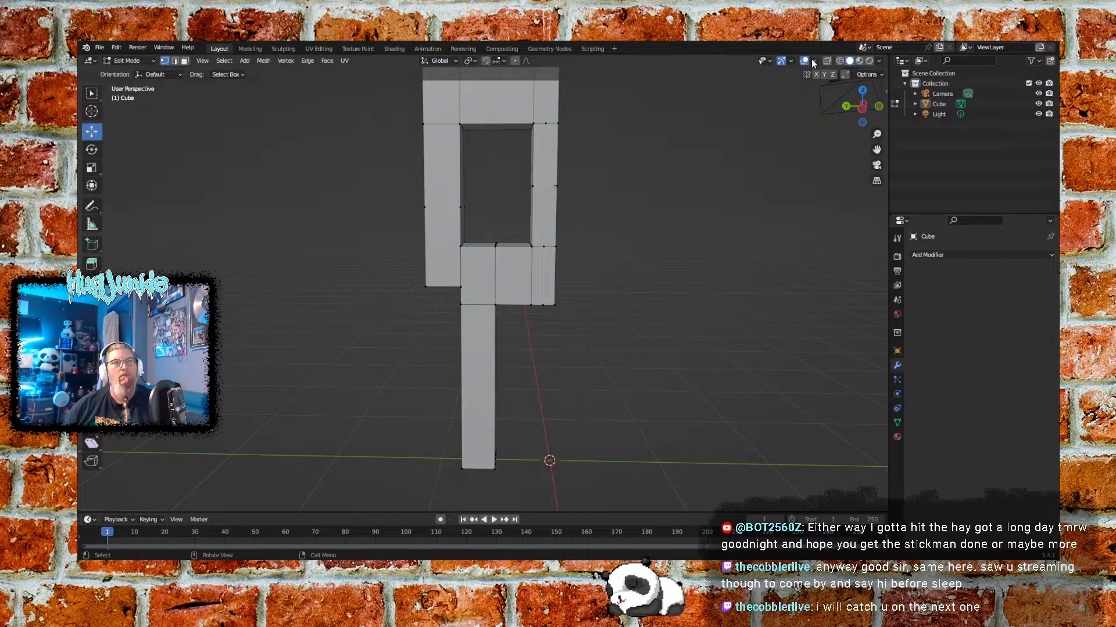
pyautogui.click(840, 61)
pyautogui.moveTo(480, 190); pyautogui.dragTo(397, 227)
pyautogui.moveTo(366, 216); pyautogui.dragTo(426, 225, button='middle')
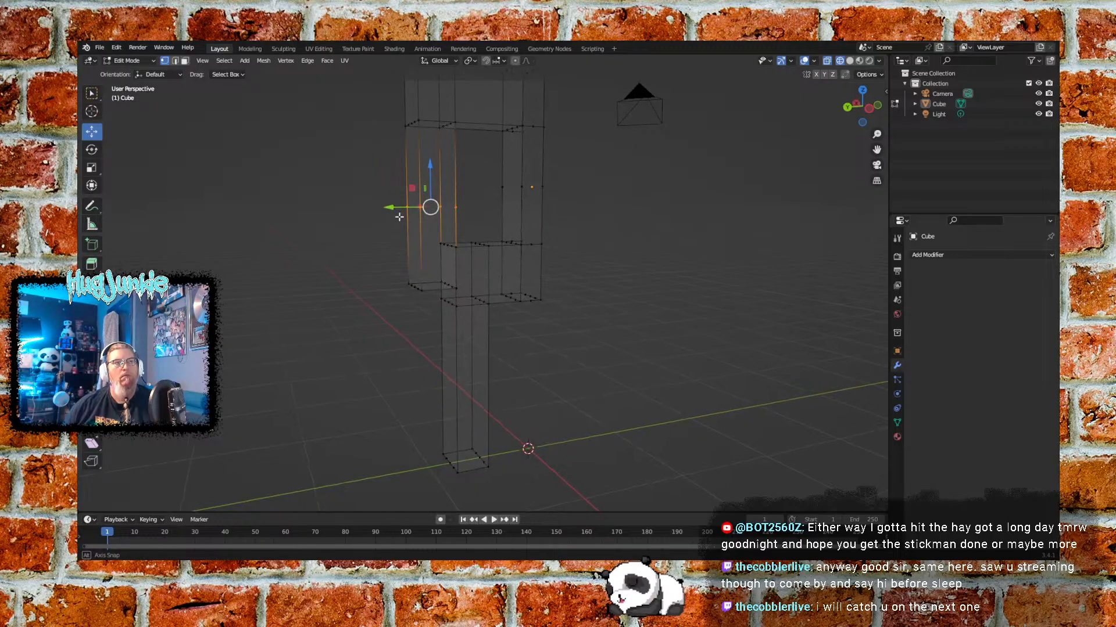
pyautogui.click(361, 225)
pyautogui.moveTo(337, 252); pyautogui.dragTo(569, 198, button='middle')
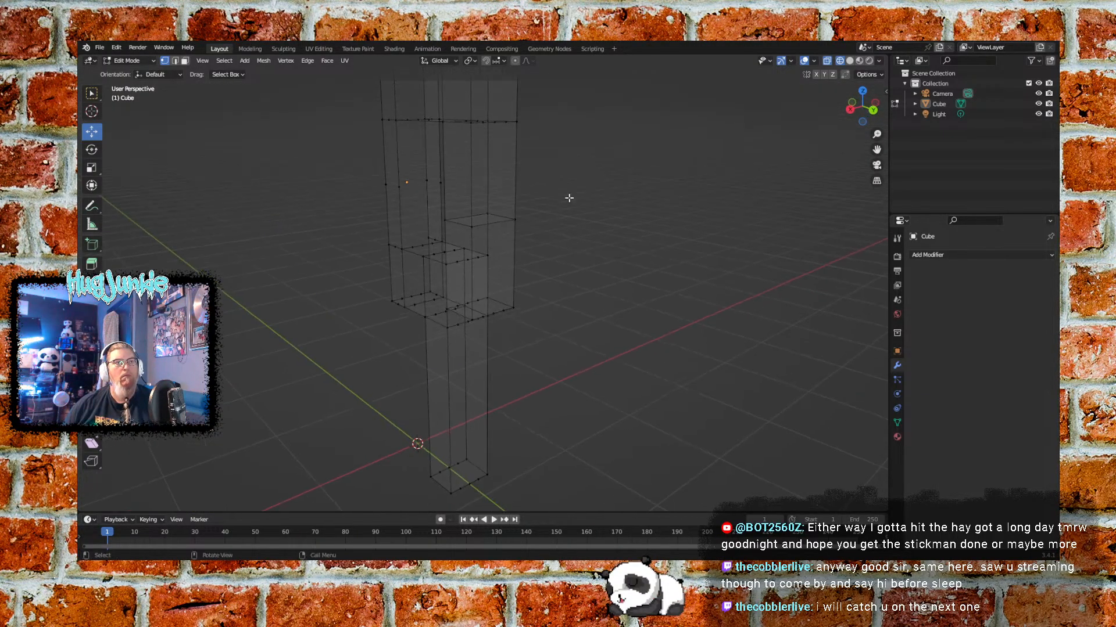
pyautogui.click(849, 61)
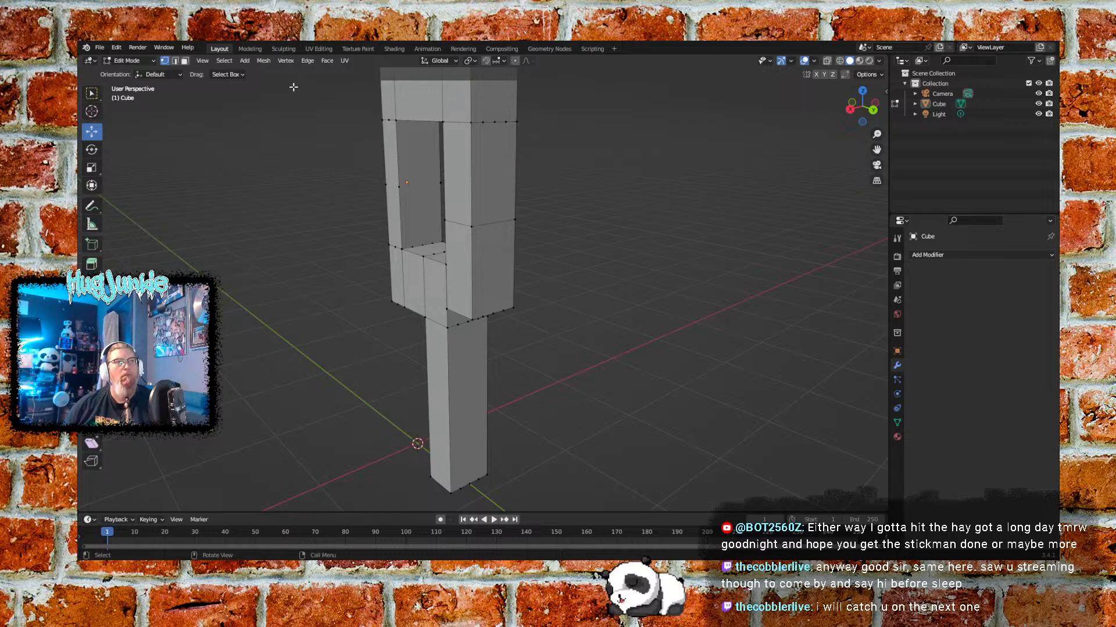
# Select the arm's +X and outer faces in face mode and inspect in wireframe whether the edge ring splits them
pyautogui.click(488, 167)
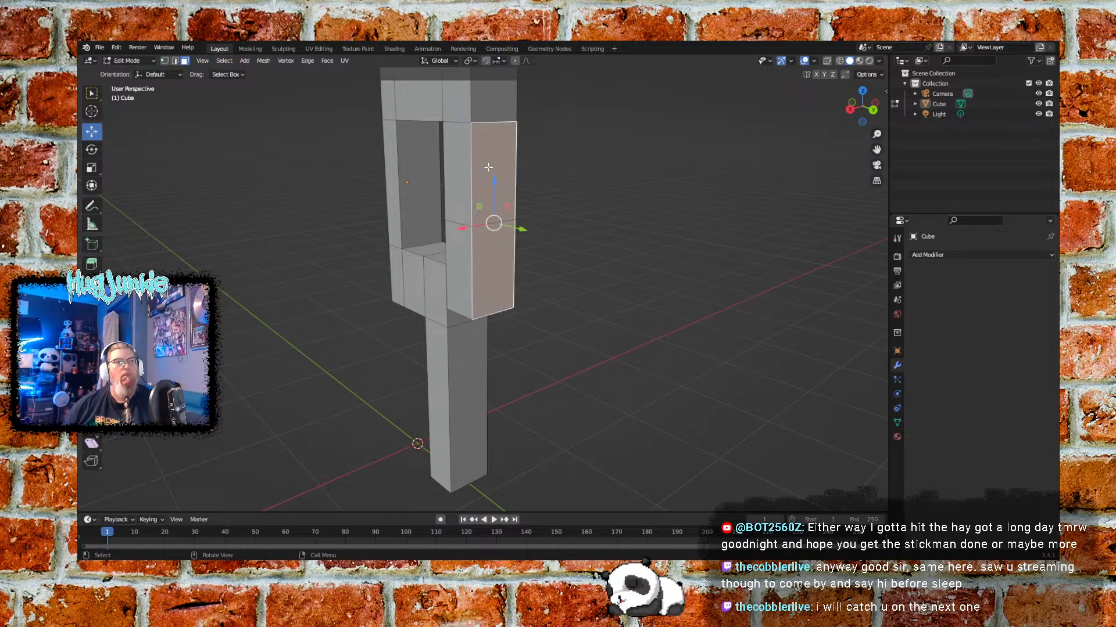
pyautogui.click(462, 202)
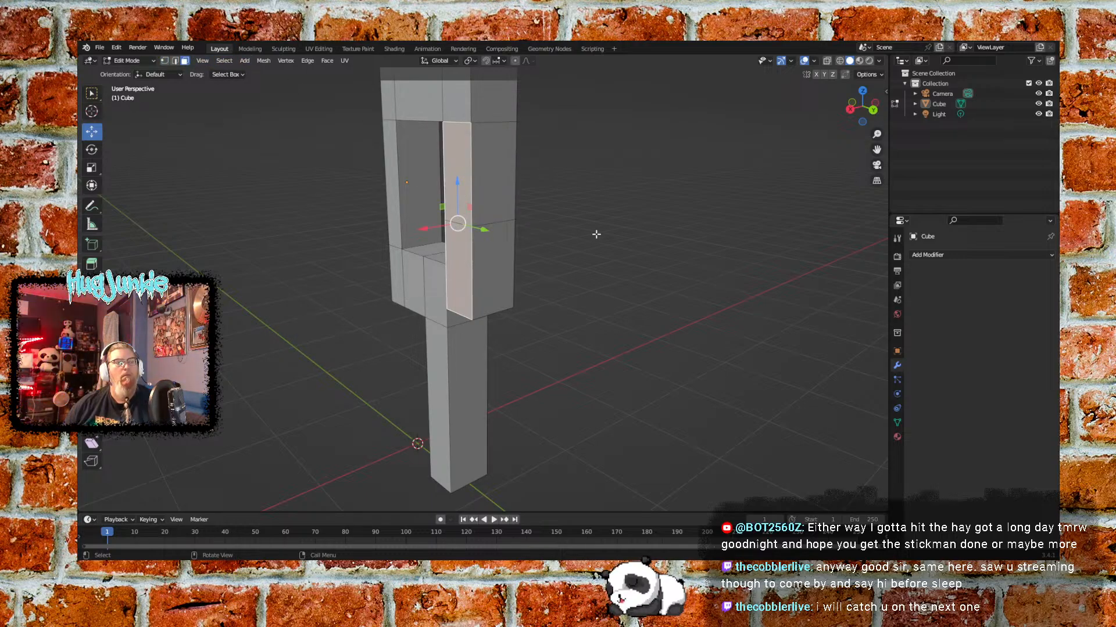
pyautogui.moveTo(607, 234)
pyautogui.mouseDown(button='middle')
pyautogui.moveTo(515, 239)
pyautogui.moveTo(661, 170)
pyautogui.mouseUp(button='middle')
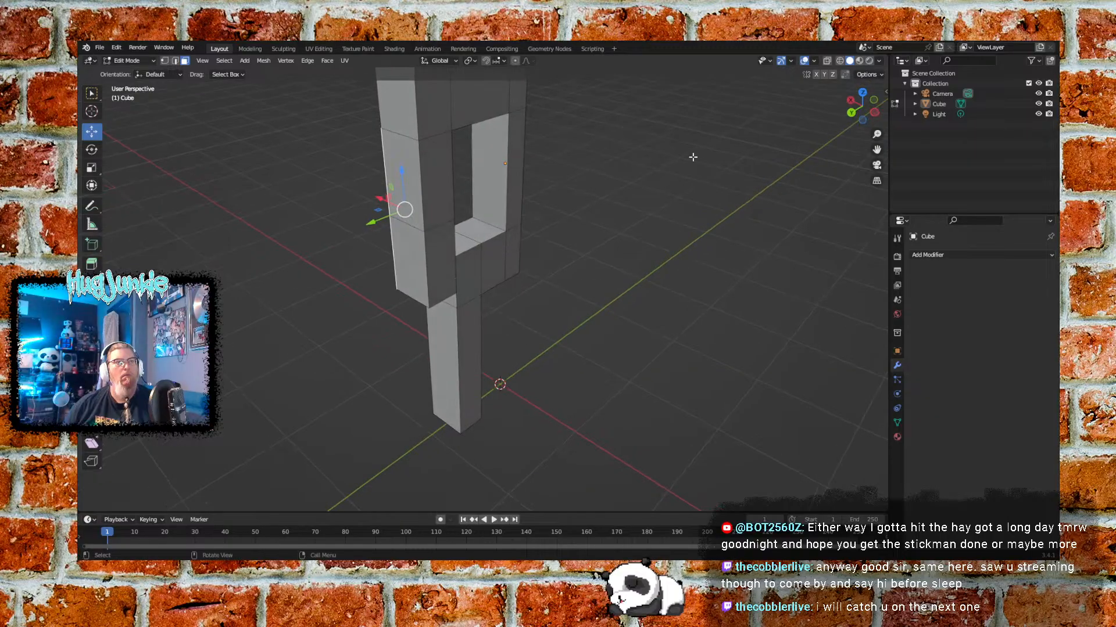
pyautogui.click(840, 62)
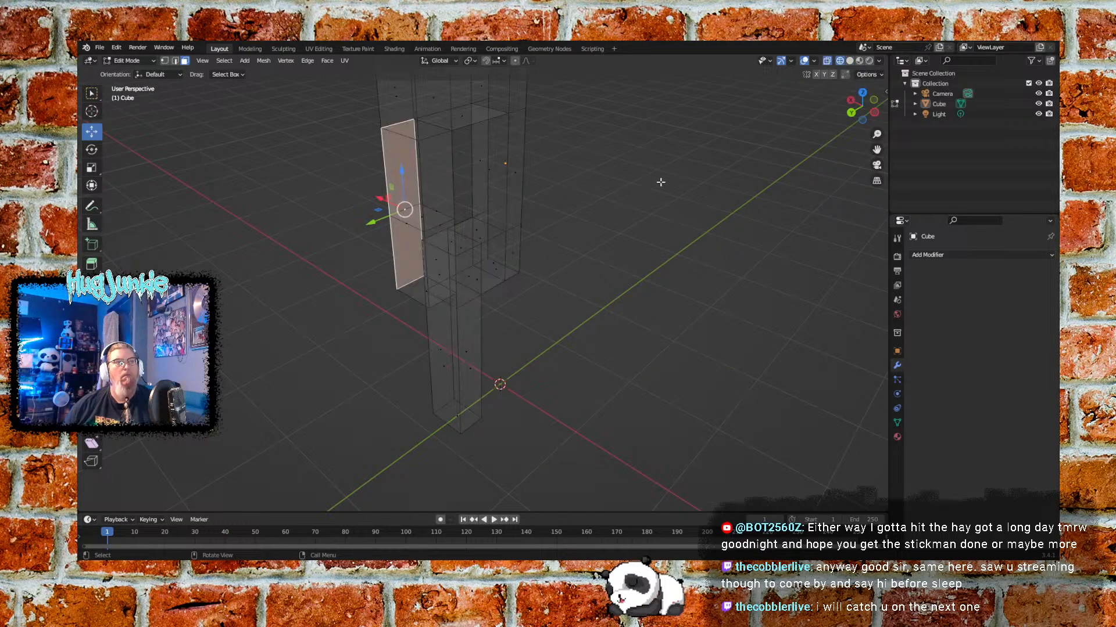
pyautogui.moveTo(646, 211)
pyautogui.mouseDown(button='middle')
pyautogui.moveTo(682, 238)
pyautogui.moveTo(720, 197)
pyautogui.moveTo(655, 209)
pyautogui.mouseUp(button='middle')
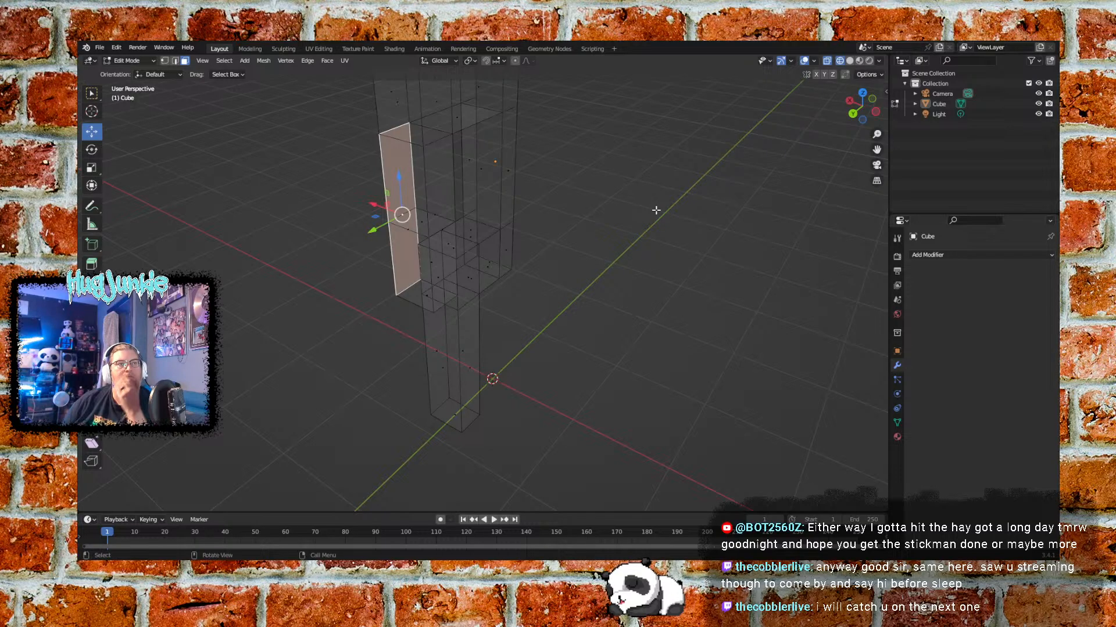
# Undo the horizontal edge ring around the arm and return to solid shading
pyautogui.hotkey('ctrl', 'z')
pyautogui.hotkey('ctrl', 'z')
pyautogui.hotkey('ctrl', 'z')
pyautogui.hotkey('ctrl', 'z')
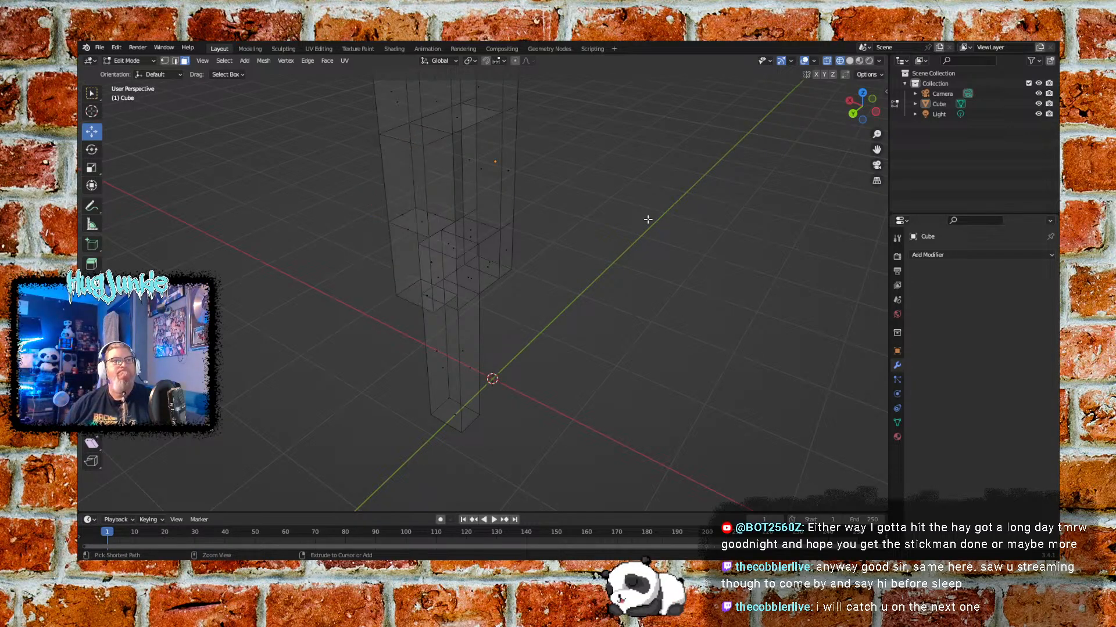
pyautogui.moveTo(537, 278); pyautogui.dragTo(600, 247, button='middle')
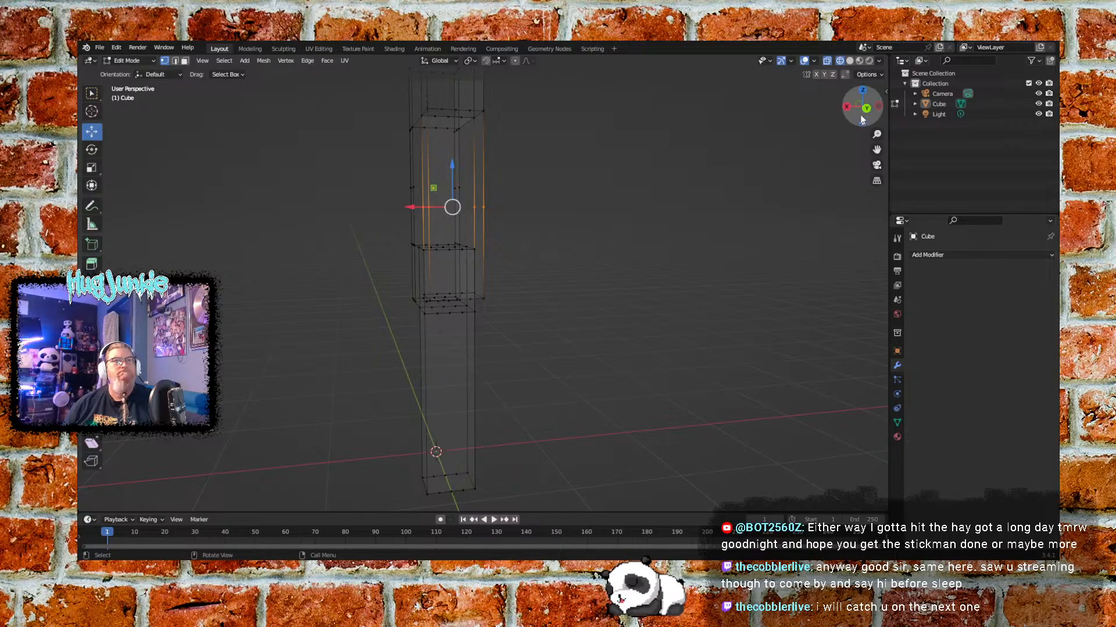
pyautogui.click(850, 60)
# Undo the subdivisions of the arm's vertical edges so no mid-edge vertices remain between the shoulder and the lower end
pyautogui.moveTo(561, 248)
pyautogui.mouseDown(button='middle')
pyautogui.moveTo(593, 254)
pyautogui.moveTo(560, 264)
pyautogui.mouseUp(button='middle')
pyautogui.click(595, 237)
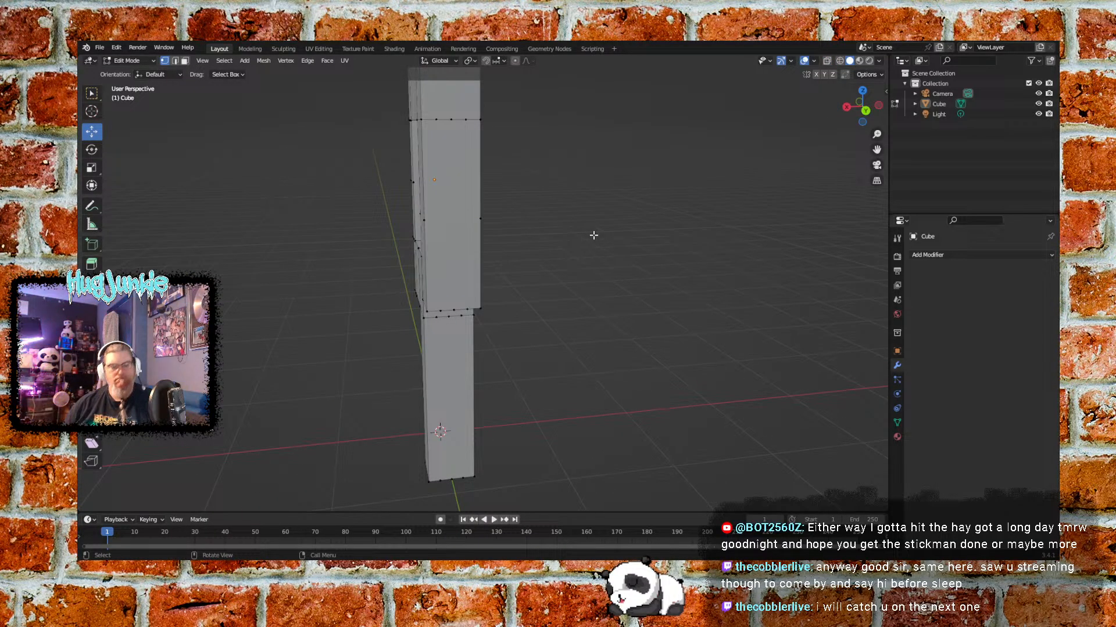
pyautogui.hotkey('ctrl', 'z')
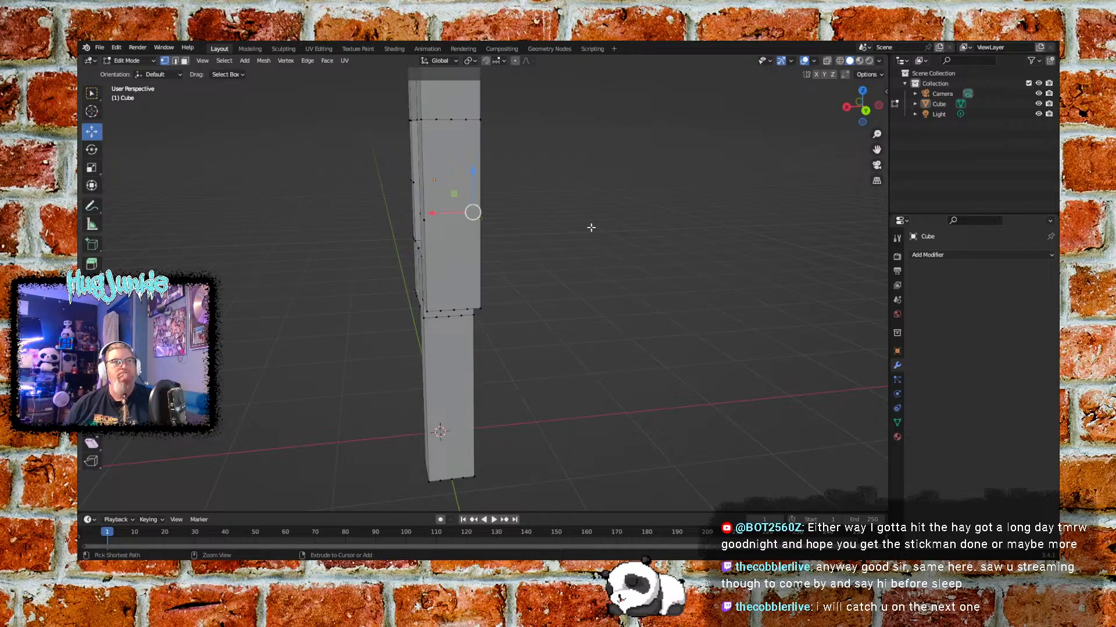
pyautogui.hotkey('ctrl', 'z')
pyautogui.hotkey('ctrl', 'z')
pyautogui.hotkey('ctrl', 'z')
pyautogui.hotkey('ctrl', 'z')
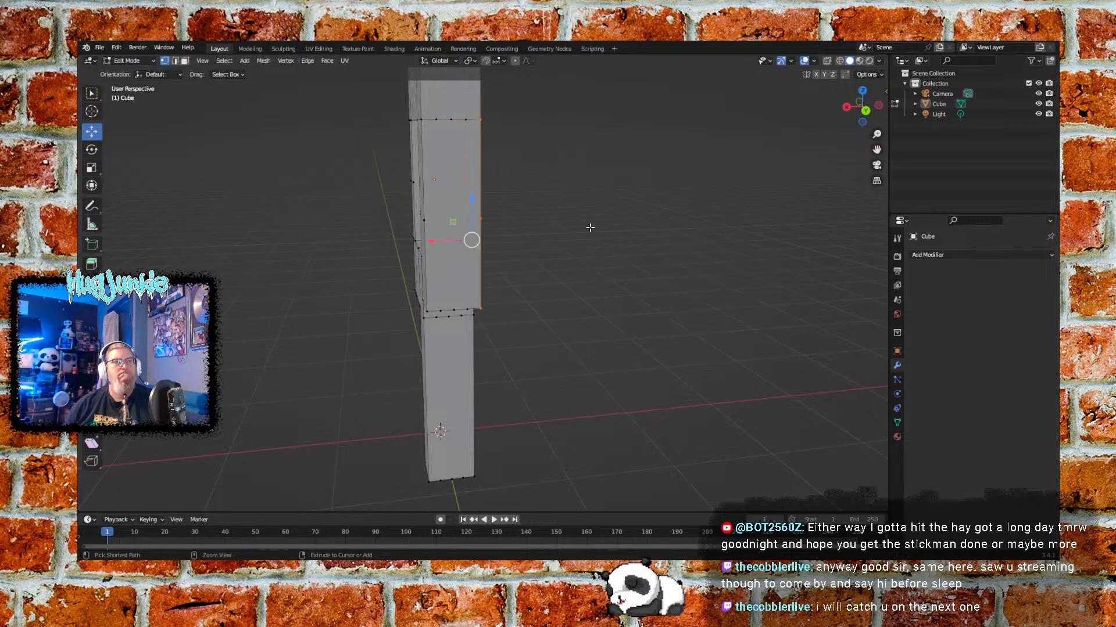
pyautogui.hotkey('ctrl', 'z')
pyautogui.hotkey('ctrl', 'z')
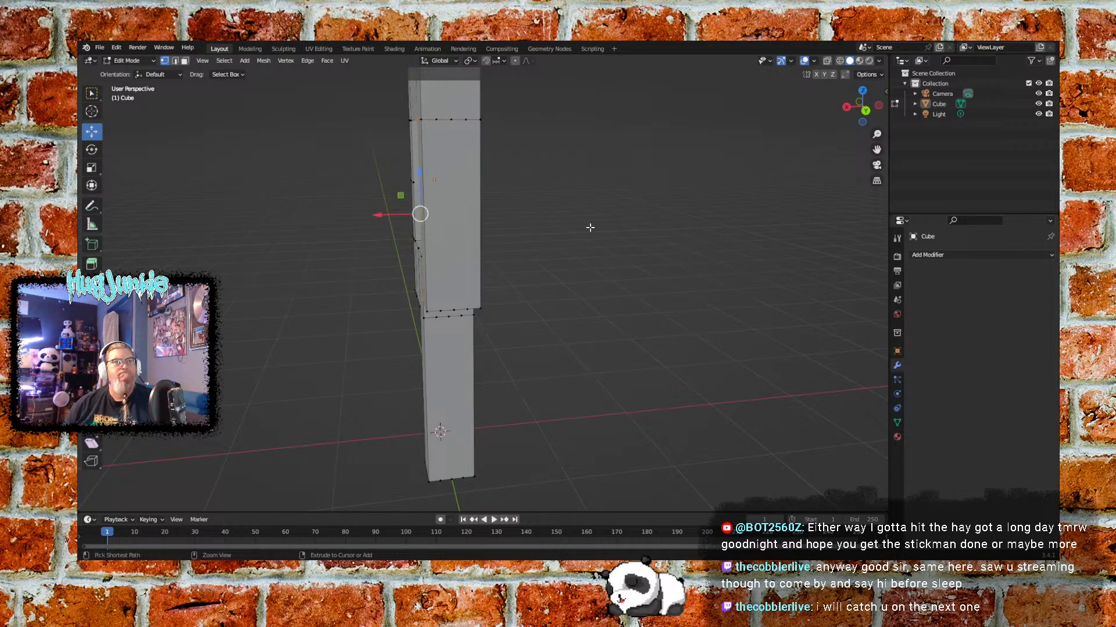
pyautogui.moveTo(574, 242); pyautogui.dragTo(610, 235, button='middle')
pyautogui.click(694, 217)
pyautogui.hotkey('ctrl', 'z')
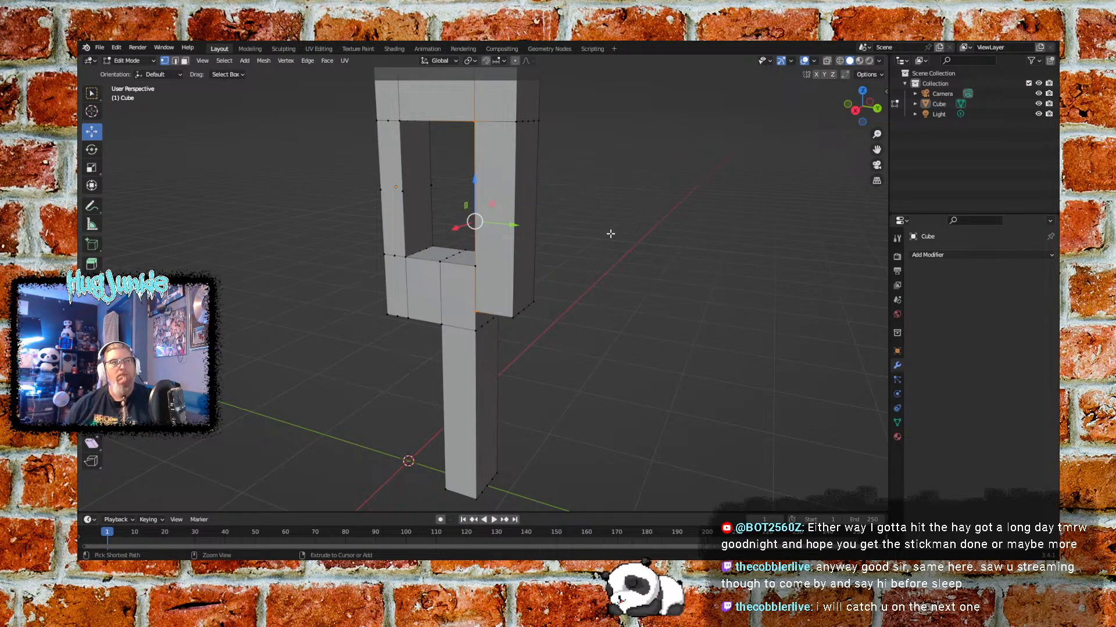
pyautogui.hotkey('ctrl', 'z')
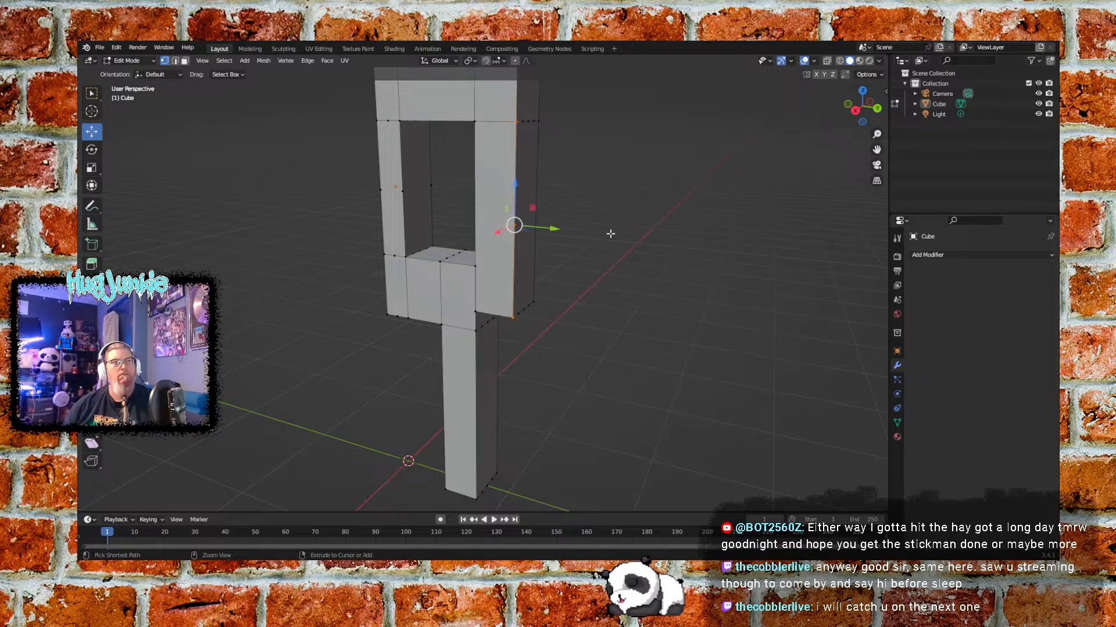
pyautogui.hotkey('ctrl', 'z')
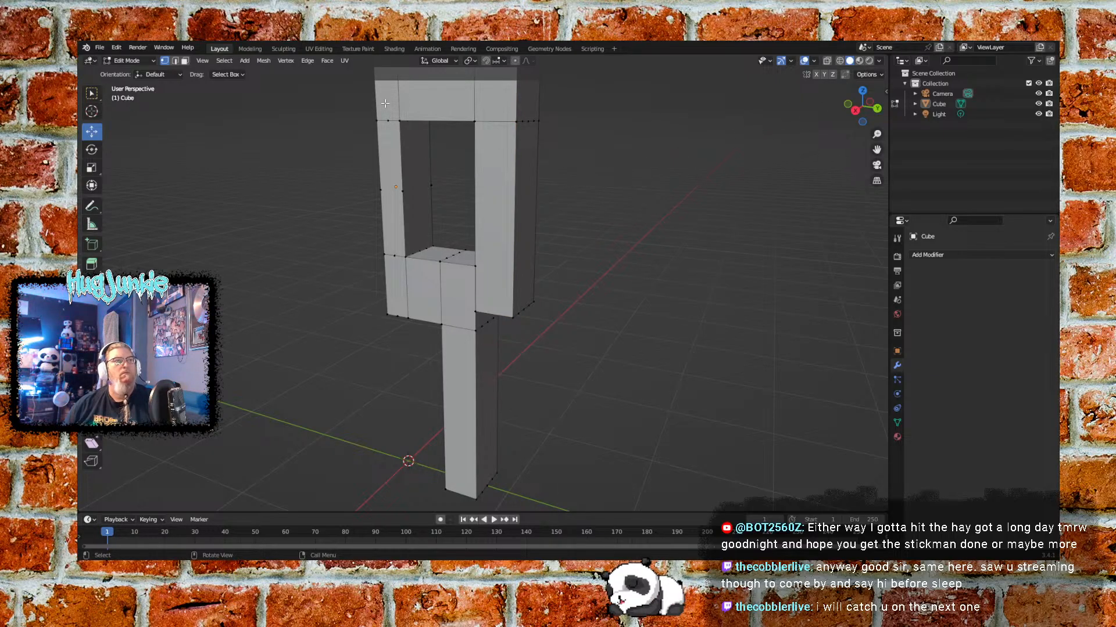
# In face mode, select the arm's long vertical faces below the shoulder together and subdivide them
pyautogui.click(515, 170)
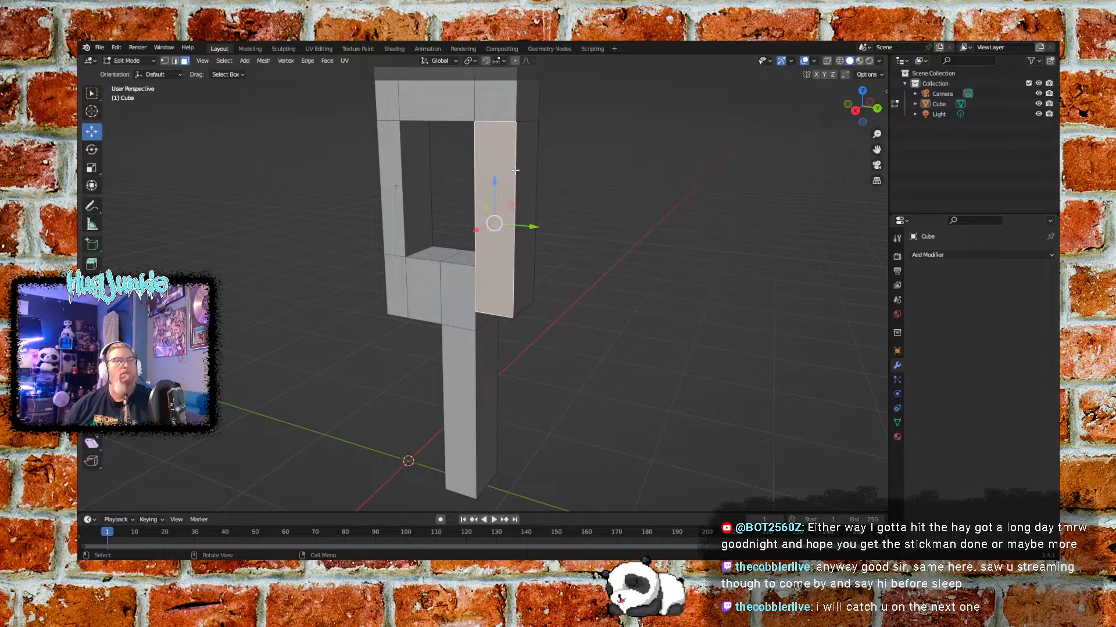
pyautogui.moveTo(621, 219); pyautogui.dragTo(485, 185, button='middle')
pyautogui.click(457, 207)
pyautogui.click(433, 200)
pyautogui.keyDown('shift'); pyautogui.click(487, 140); pyautogui.keyUp('shift')
pyautogui.moveTo(487, 139); pyautogui.dragTo(652, 223, button='middle')
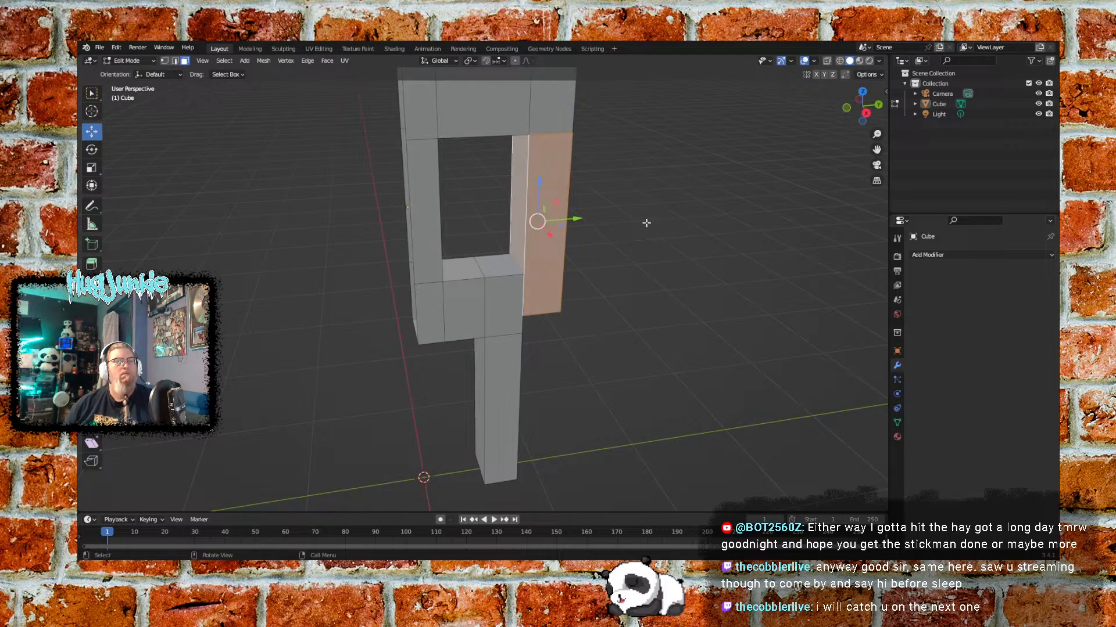
pyautogui.rightClick(556, 174)
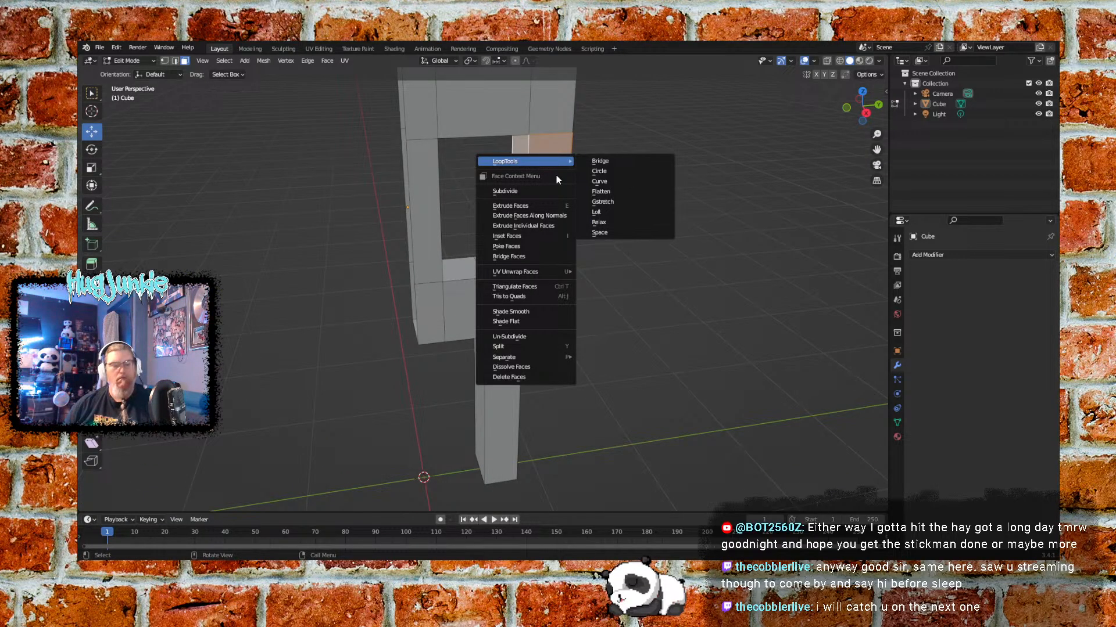
pyautogui.click(504, 191)
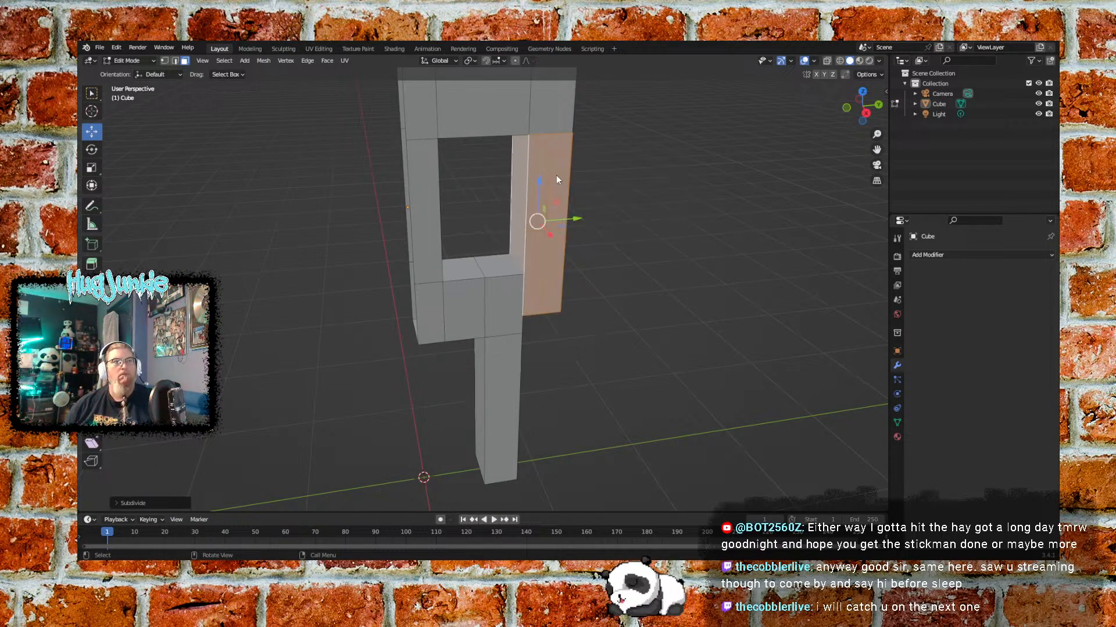
# Dissolve the two upper subdivided faces on the arm's +X side into a single face
pyautogui.moveTo(692, 220); pyautogui.dragTo(592, 211, button='middle')
pyautogui.click(640, 219)
pyautogui.keyDown('shift'); pyautogui.click(519, 173); pyautogui.keyUp('shift')
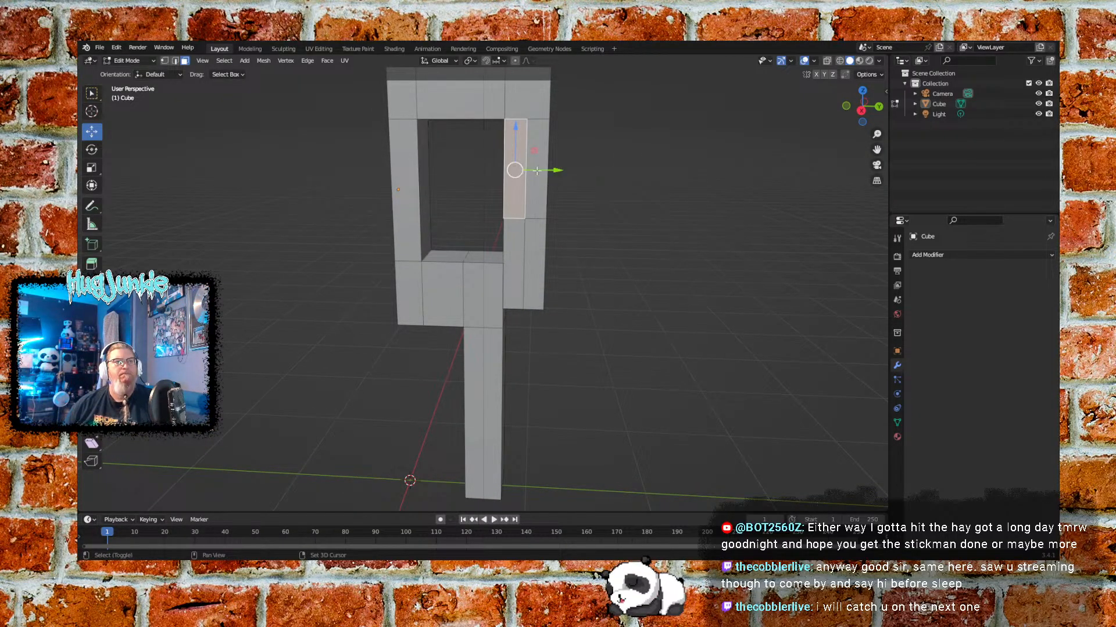
pyautogui.keyDown('shift'); pyautogui.click(548, 155); pyautogui.keyUp('shift')
pyautogui.rightClick(539, 141)
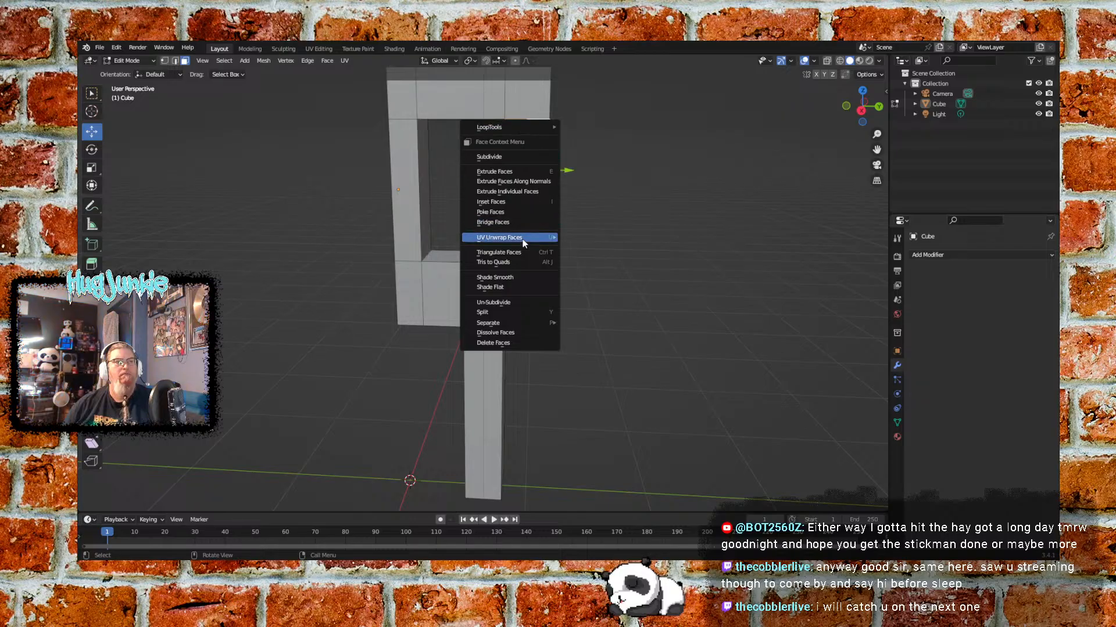
pyautogui.click(507, 332)
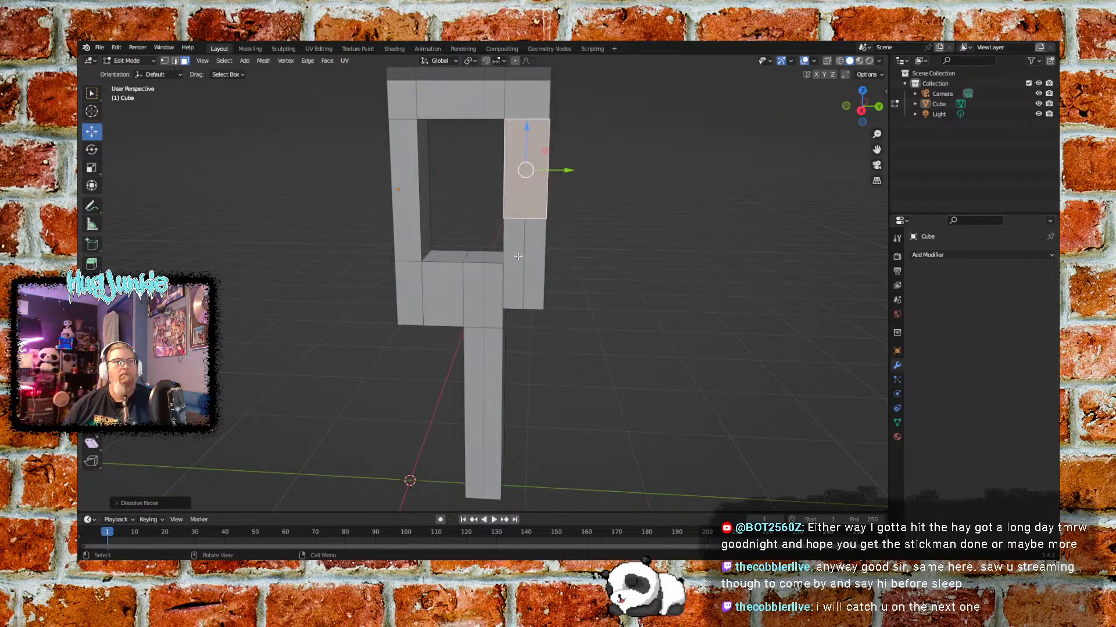
# Dissolve the two lower subdivided faces on the arm's +X side into a single face
pyautogui.click(518, 256)
pyautogui.keyDown('shift'); pyautogui.click(533, 259); pyautogui.keyUp('shift')
pyautogui.rightClick(533, 256)
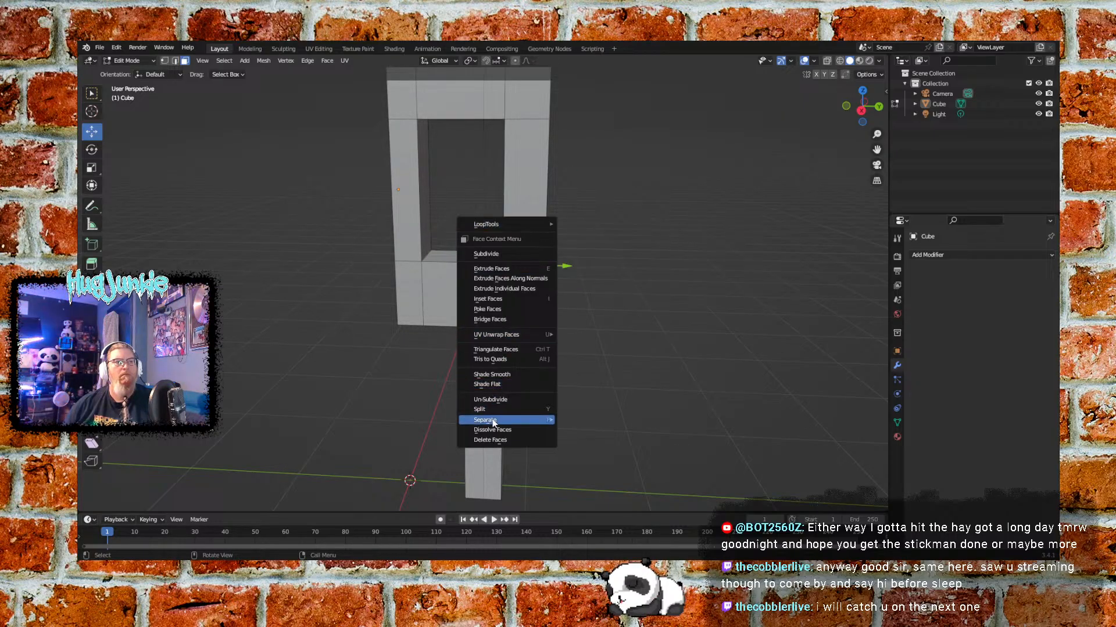
pyautogui.moveTo(492, 420)
pyautogui.click(576, 419)
# On the arm's -X side, dissolve the upper pair and the lower pair of subdivided faces into one face each
pyautogui.moveTo(697, 222); pyautogui.dragTo(454, 192, button='middle')
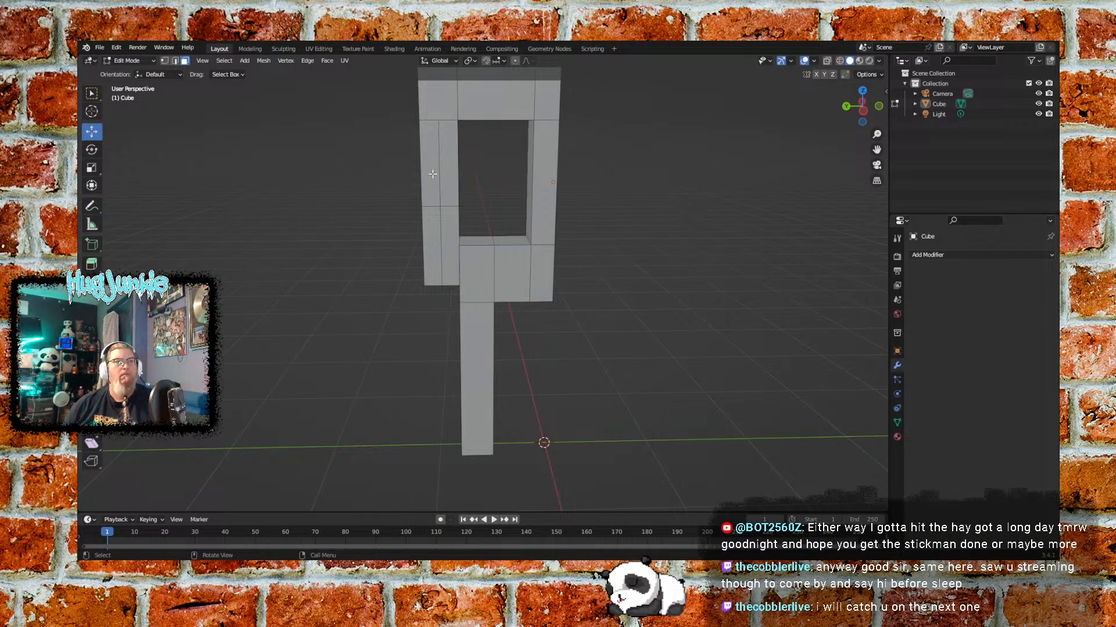
pyautogui.click(432, 173)
pyautogui.rightClick(447, 183)
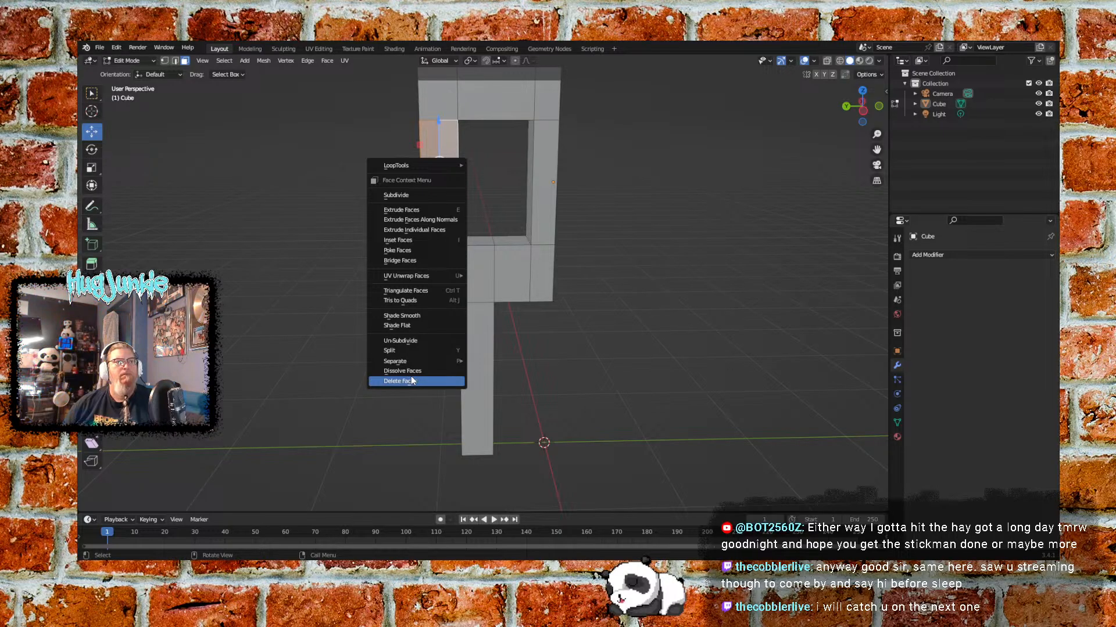
pyautogui.moveTo(451, 152); pyautogui.dragTo(452, 235)
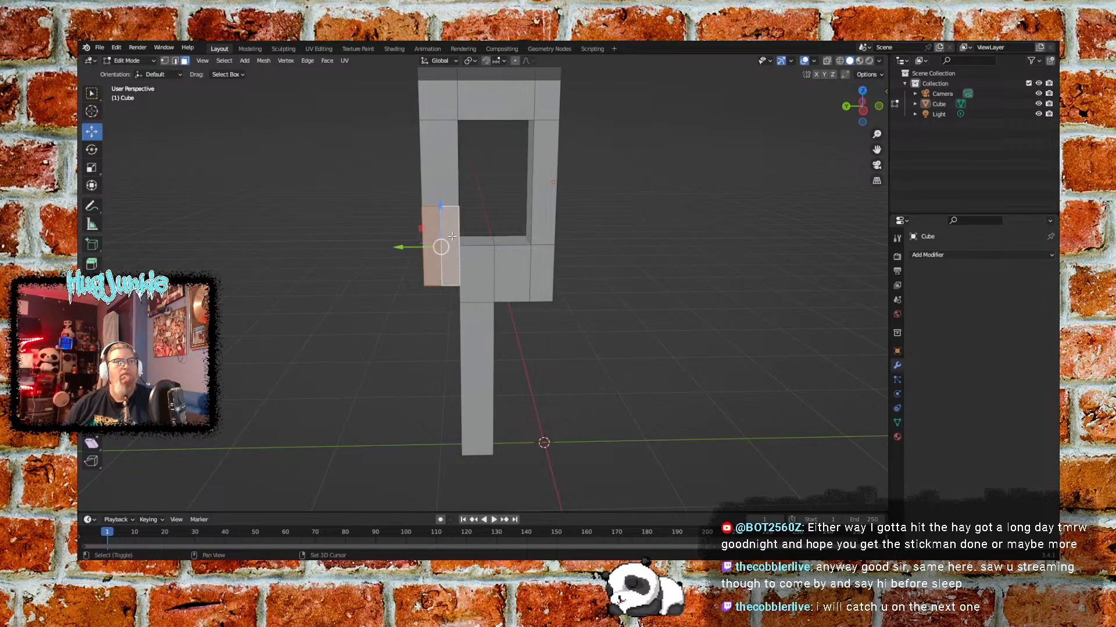
pyautogui.rightClick(451, 236)
pyautogui.click(431, 430)
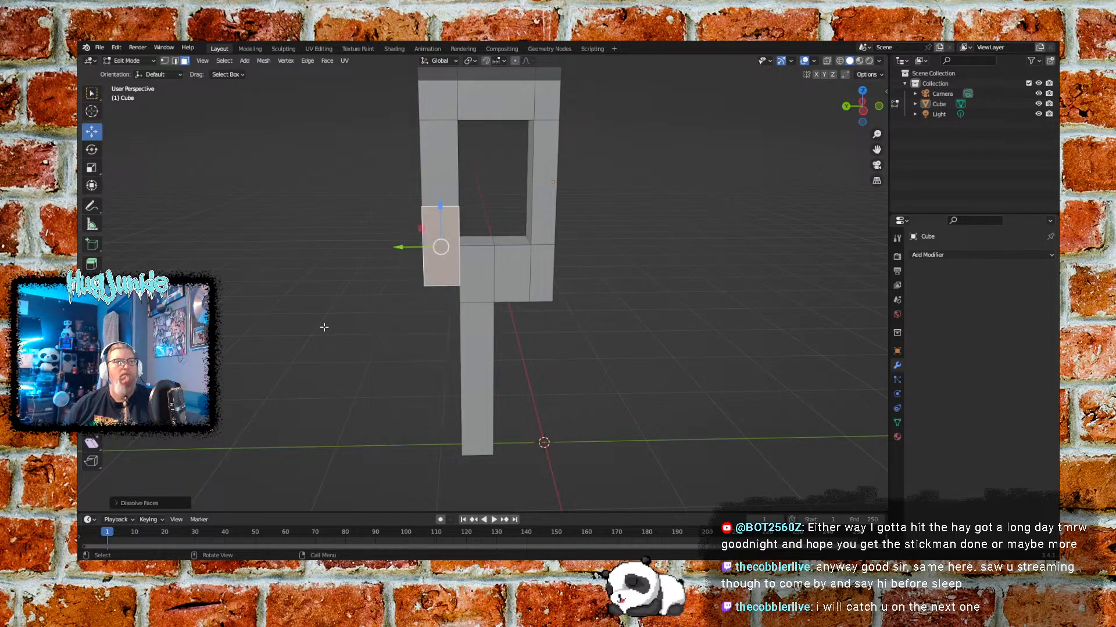
pyautogui.click(323, 327)
# In vertex mode, dissolve the extra vertices between the corners of the outer shoulder edge at the top of the arm
pyautogui.click(163, 61)
pyautogui.moveTo(307, 226); pyautogui.dragTo(436, 256, button='middle')
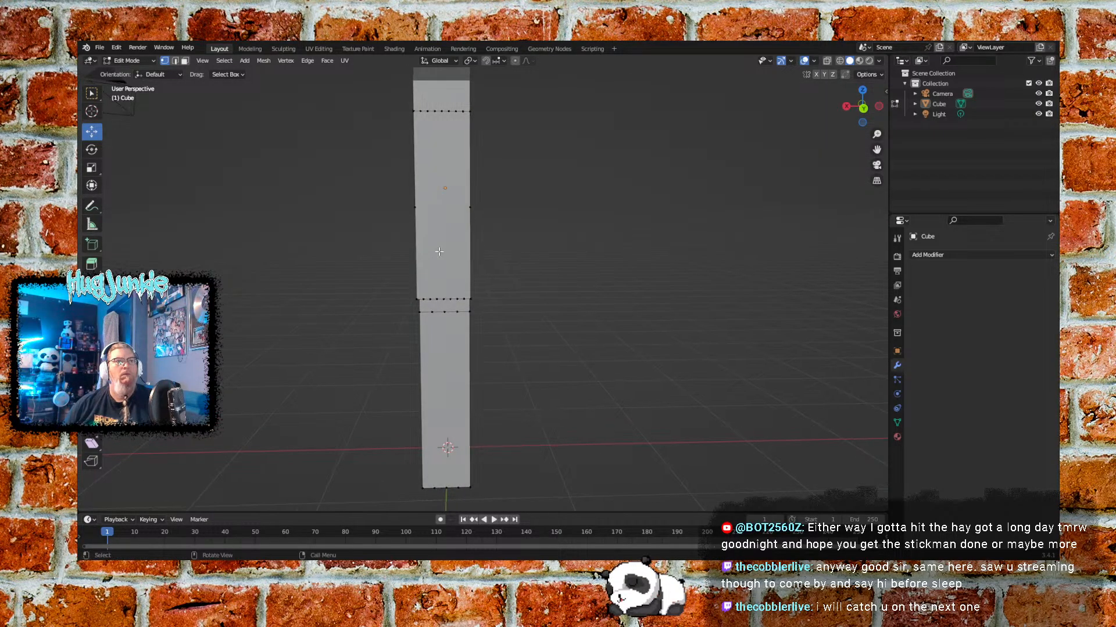
pyautogui.moveTo(416, 96); pyautogui.dragTo(466, 125)
pyautogui.rightClick(455, 112)
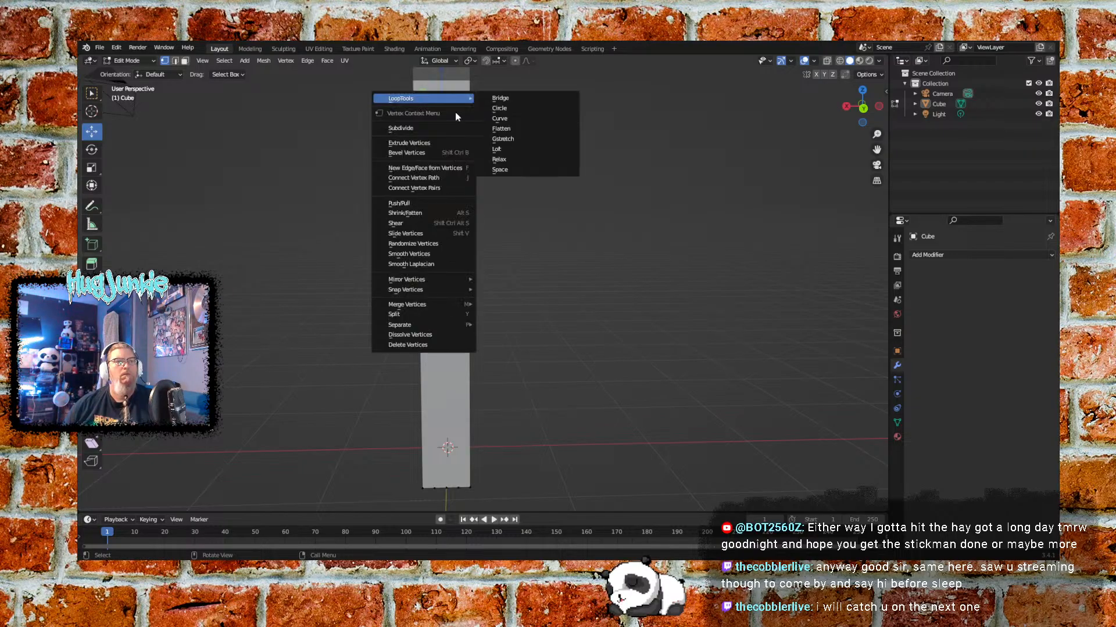
pyautogui.click(451, 333)
# Dissolve the extra vertices between the corners of the outer edge at the arm's lower end
pyautogui.moveTo(438, 279); pyautogui.dragTo(441, 236, button='middle')
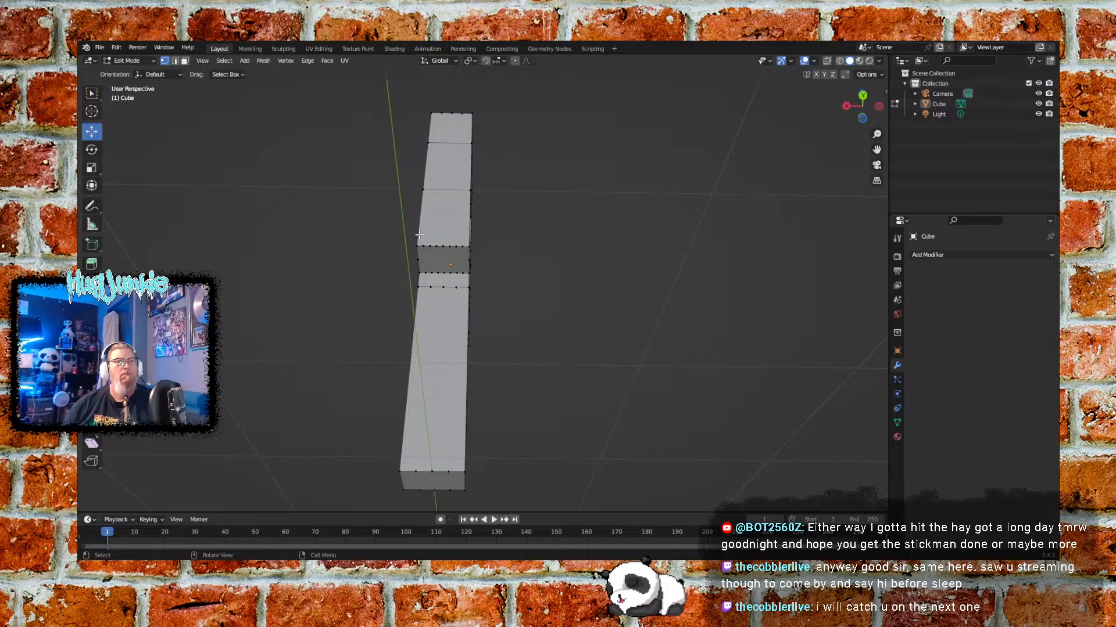
pyautogui.moveTo(420, 234); pyautogui.dragTo(459, 249)
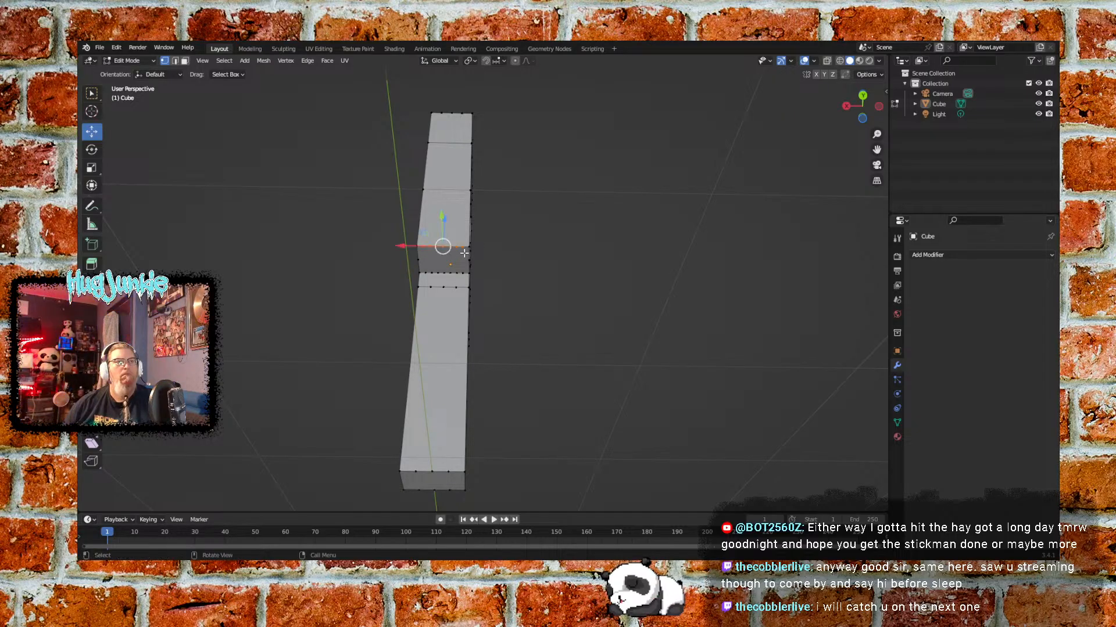
pyautogui.rightClick(455, 245)
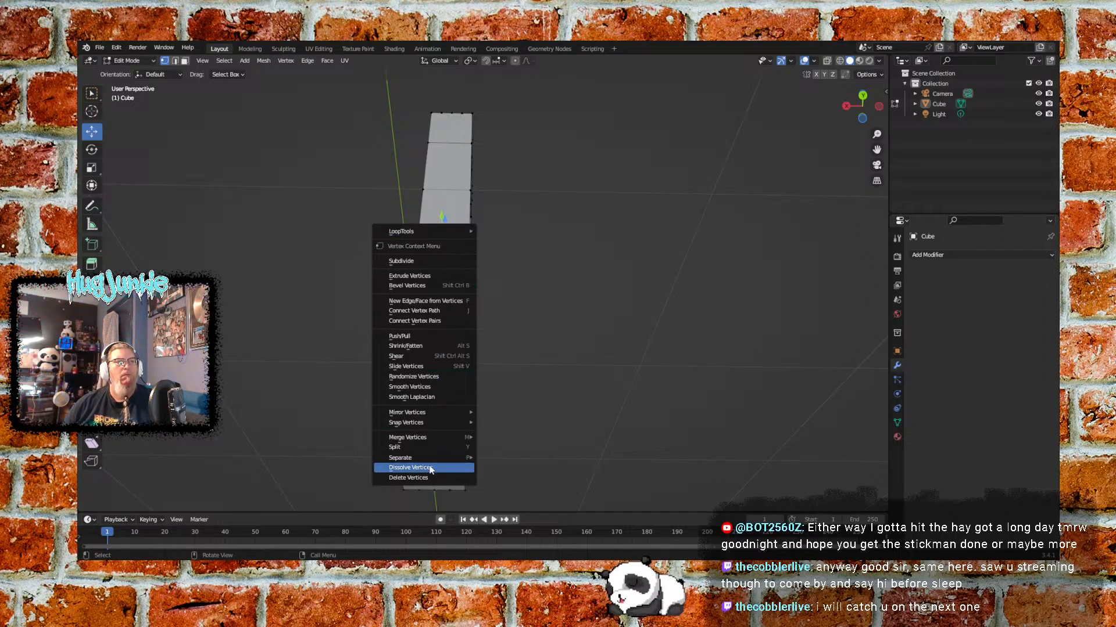
pyautogui.click(431, 469)
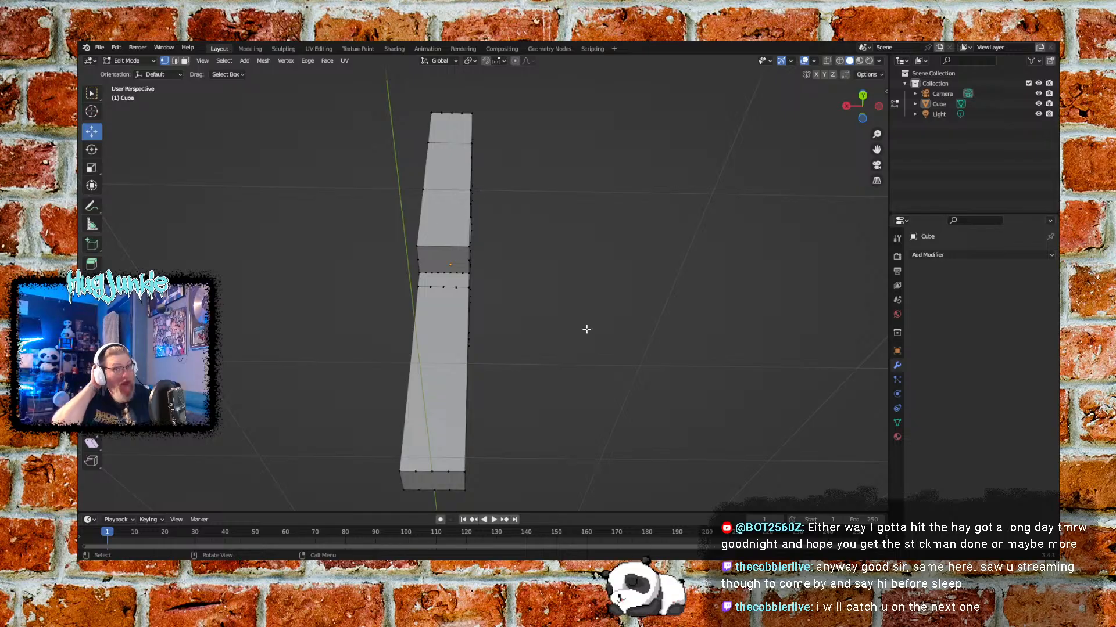
# Dissolve the extra vertices between the corners of the upper and lower edges on the leg's outer side
pyautogui.moveTo(547, 323); pyautogui.dragTo(514, 408, button='middle')
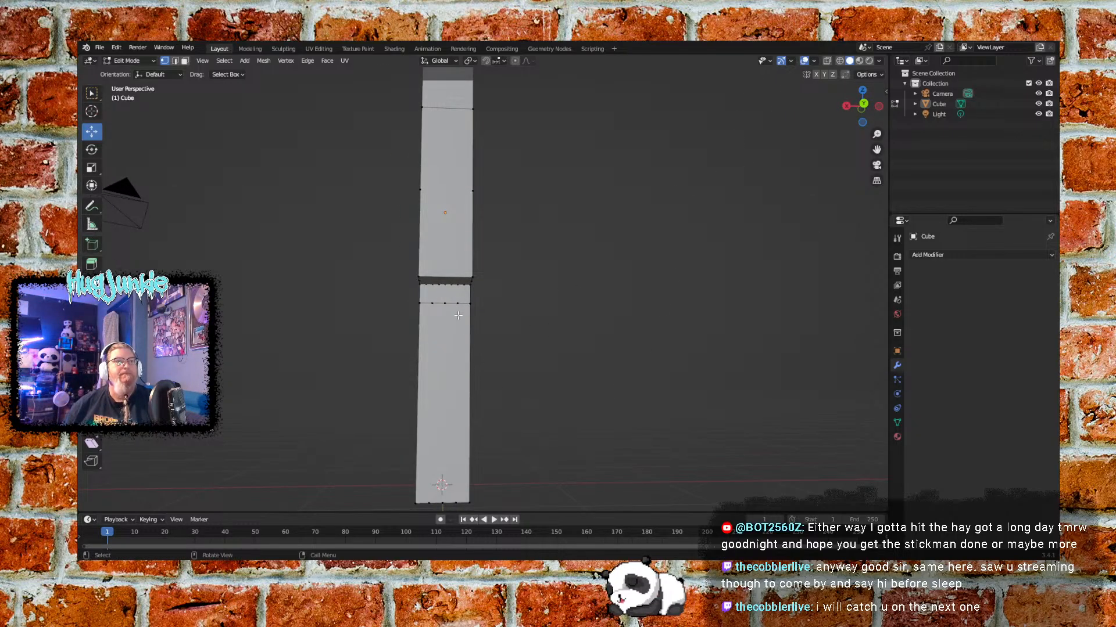
pyautogui.moveTo(460, 290); pyautogui.dragTo(430, 393)
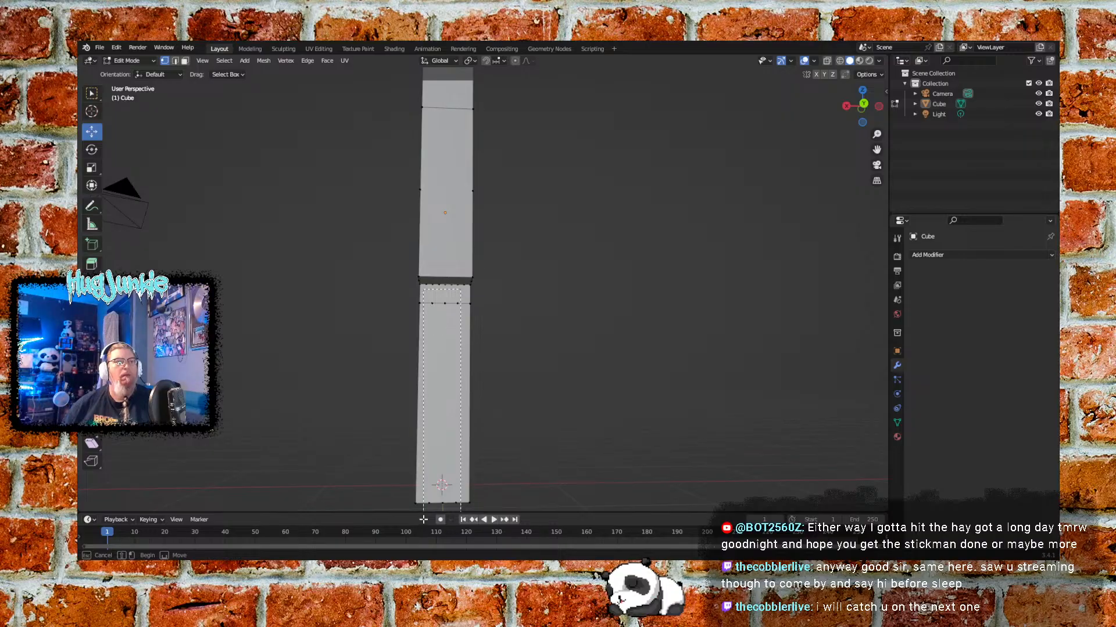
pyautogui.moveTo(423, 519); pyautogui.dragTo(424, 517)
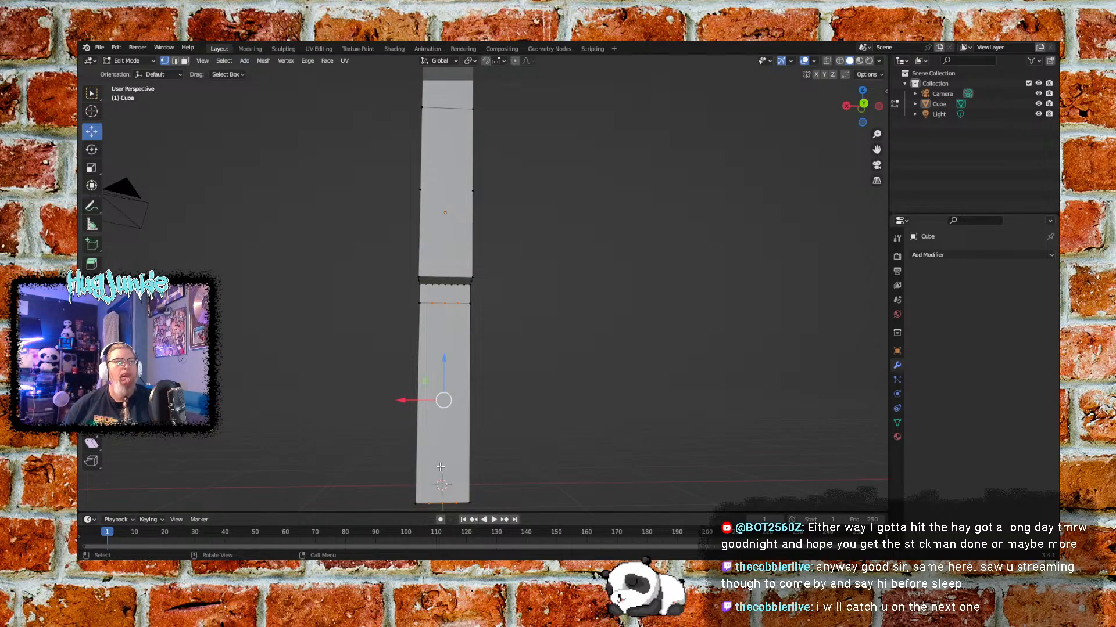
pyautogui.rightClick(443, 300)
pyautogui.click(540, 328)
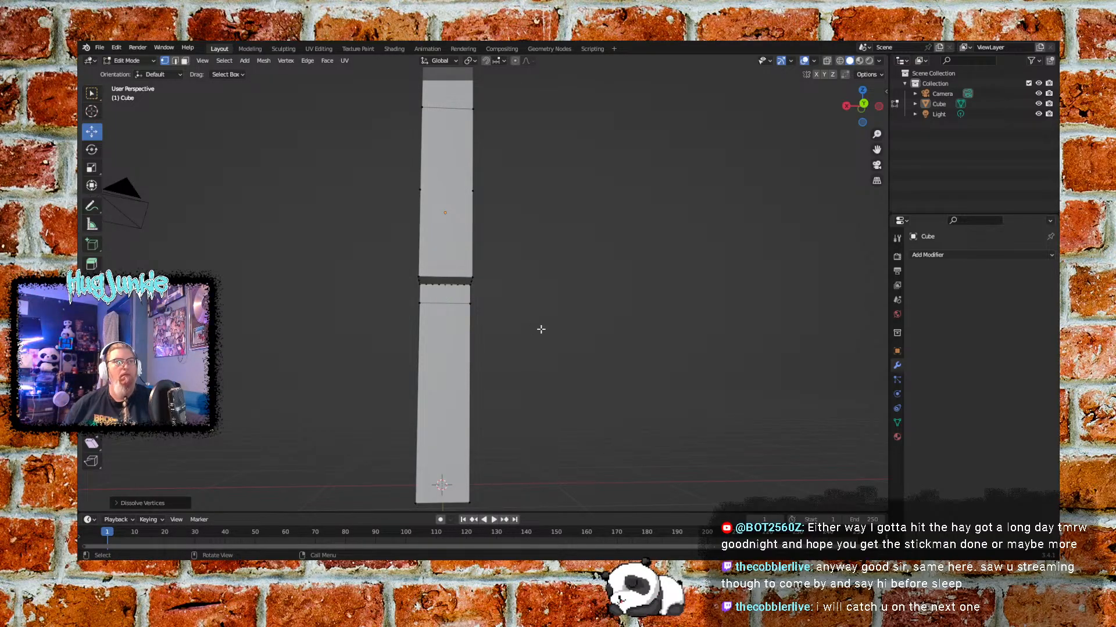
# Dissolve the extra vertices between the corners of the upper and lower edges on the leg's inner side
pyautogui.moveTo(357, 395); pyautogui.dragTo(559, 357, button='middle')
pyautogui.press('b')
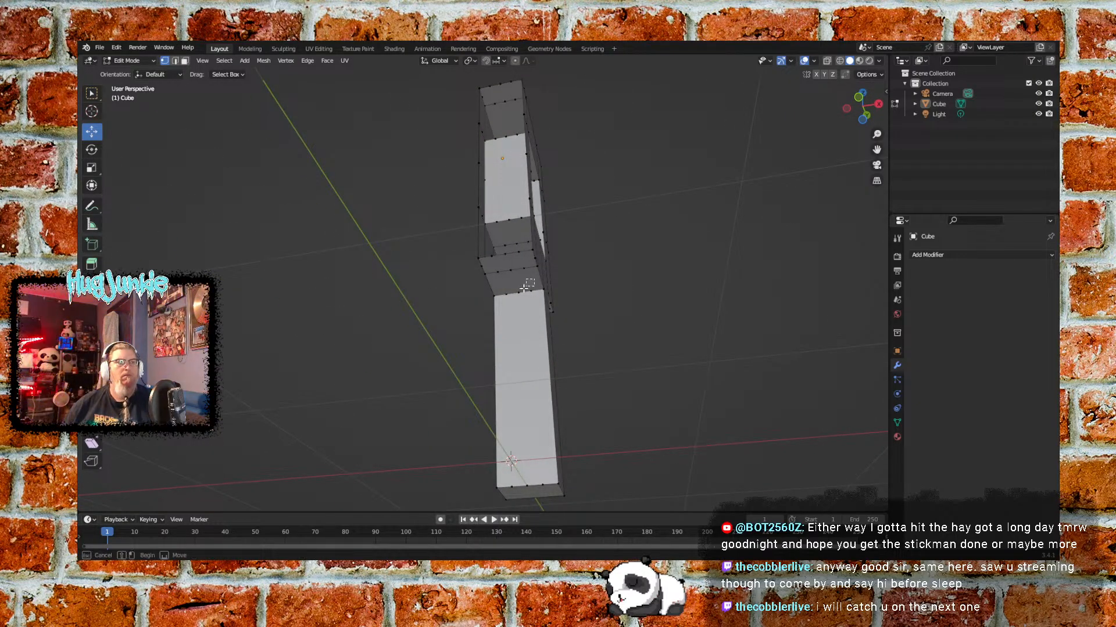
pyautogui.moveTo(504, 306); pyautogui.dragTo(505, 305)
pyautogui.rightClick(511, 295)
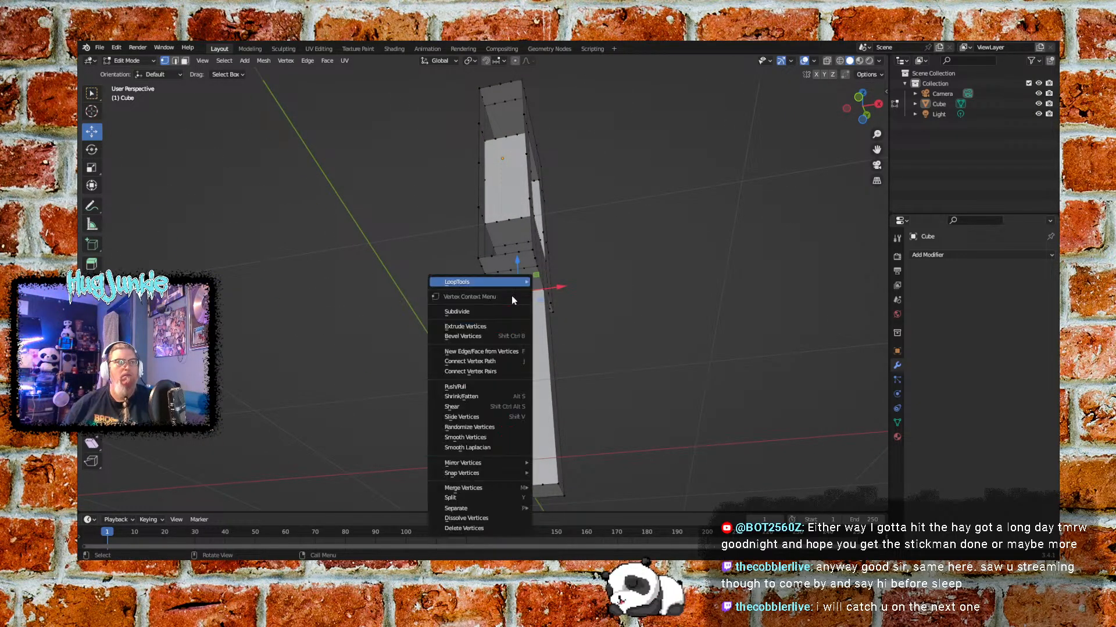
pyautogui.click(511, 495)
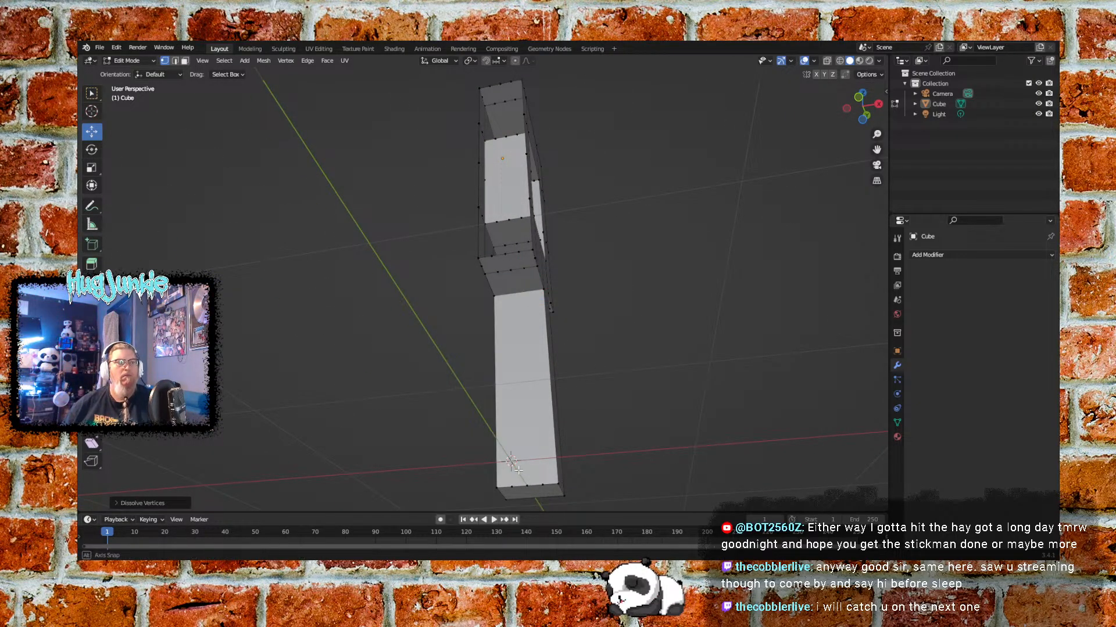
pyautogui.moveTo(514, 465); pyautogui.dragTo(545, 468, button='middle')
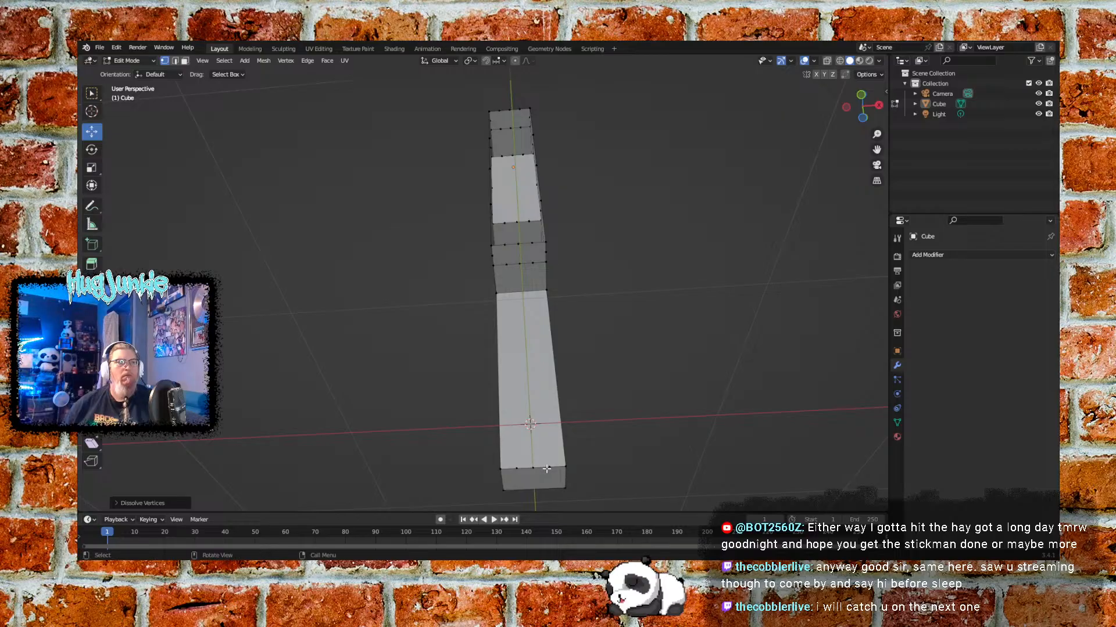
pyautogui.press('b')
pyautogui.moveTo(554, 487); pyautogui.dragTo(511, 463)
pyautogui.rightClick(531, 468)
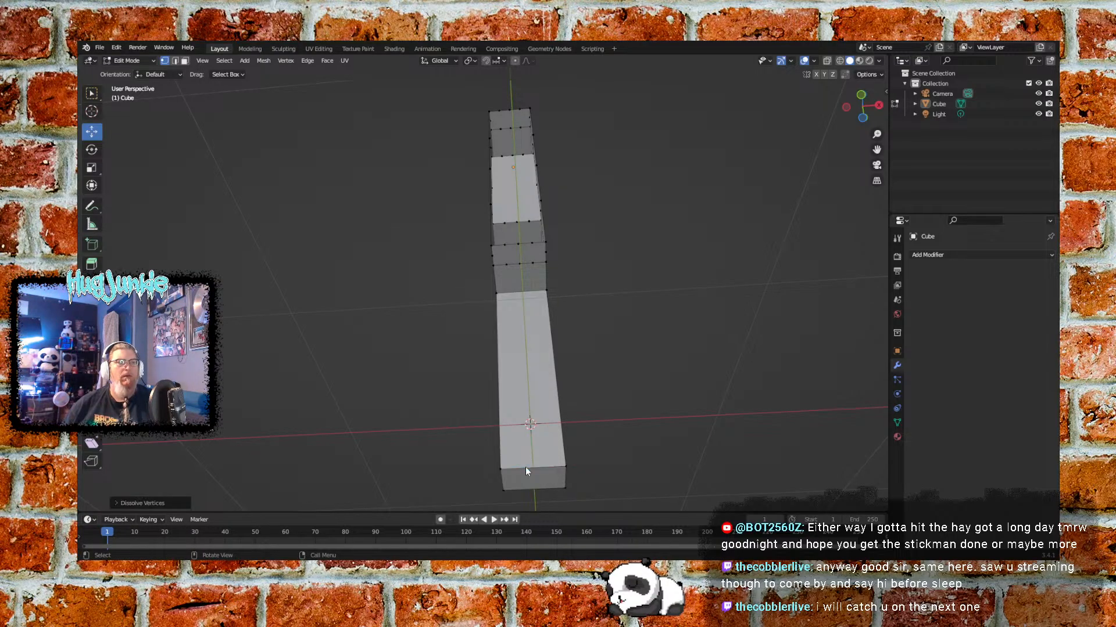
pyautogui.click(530, 468)
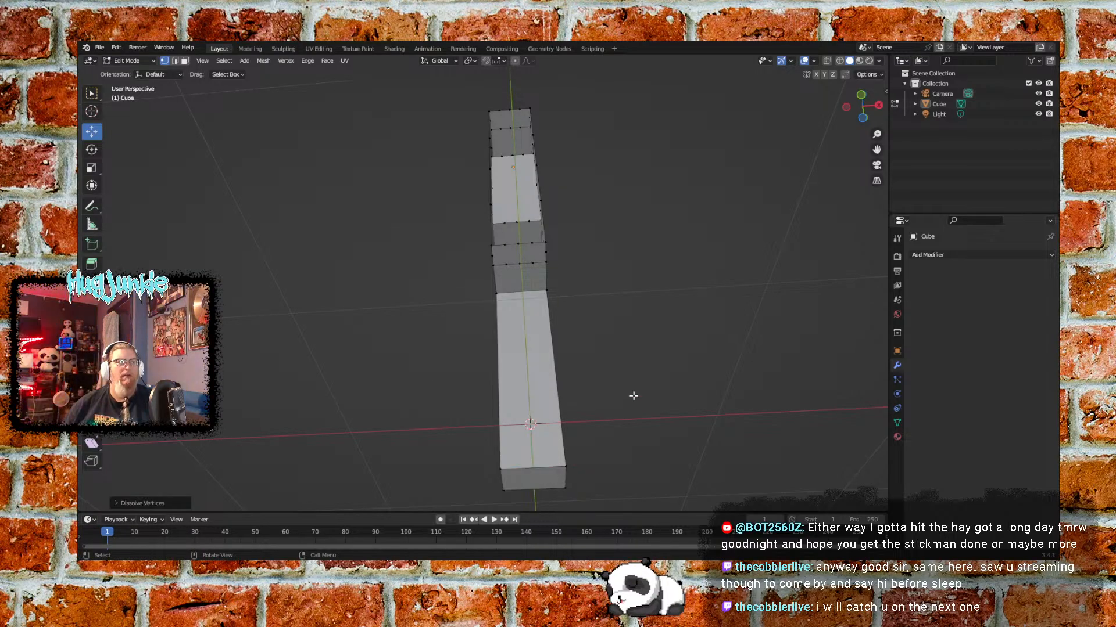
# Dissolve the extra vertices on the two edges crossing the underside of the hip block beside the leg
pyautogui.moveTo(660, 381); pyautogui.dragTo(440, 262, button='middle')
pyautogui.press('b')
pyautogui.moveTo(433, 238); pyautogui.dragTo(376, 280)
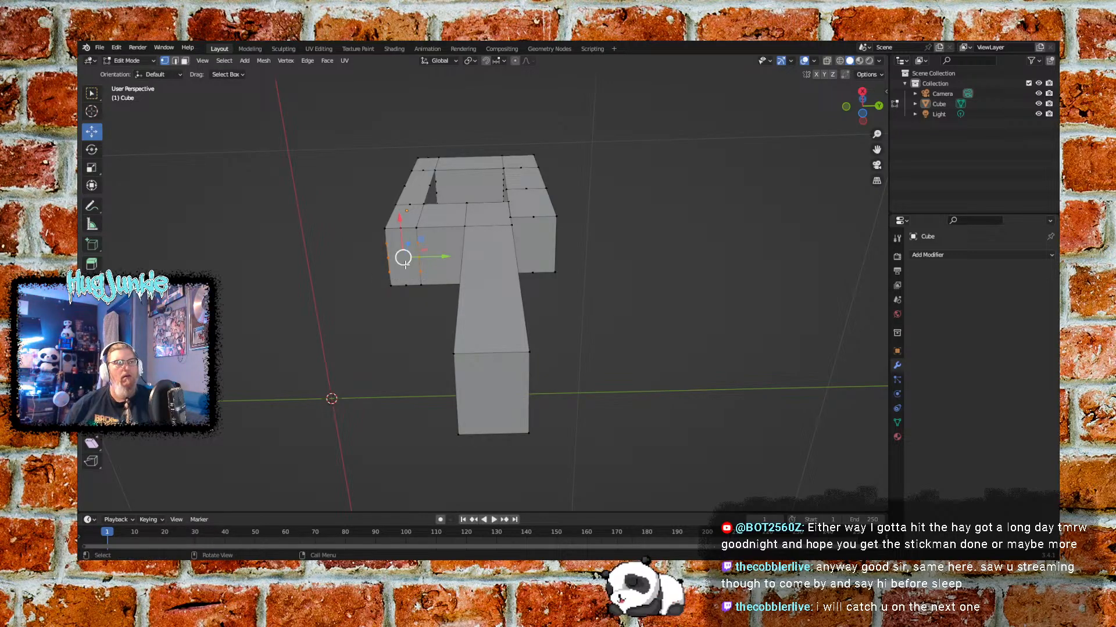
pyautogui.press('x')
pyautogui.click(405, 264)
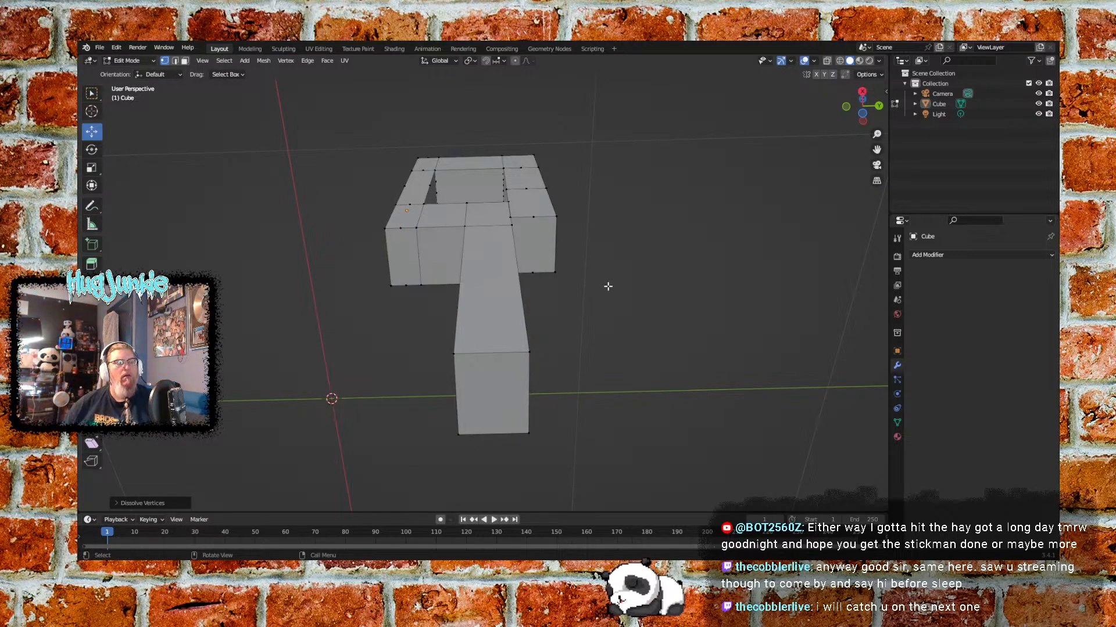
# Dissolve the extra vertices along the inner edge of the arm's lower end, next to the top of the leg
pyautogui.moveTo(608, 286); pyautogui.dragTo(470, 247, button='middle')
pyautogui.moveTo(460, 245); pyautogui.dragTo(441, 263)
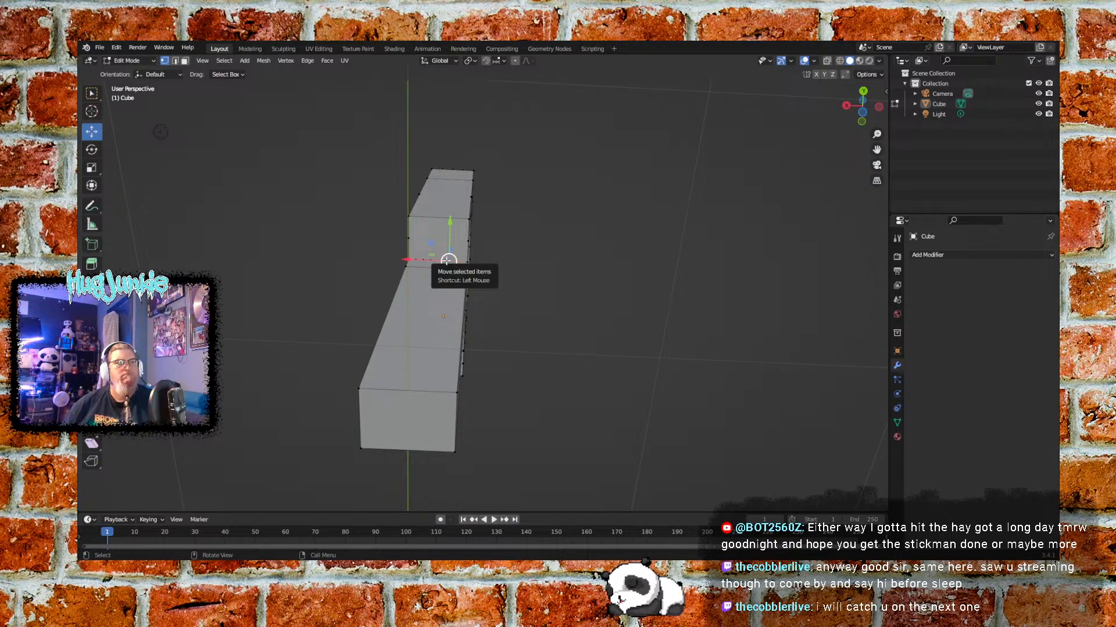
pyautogui.rightClick(447, 261)
pyautogui.click(446, 260)
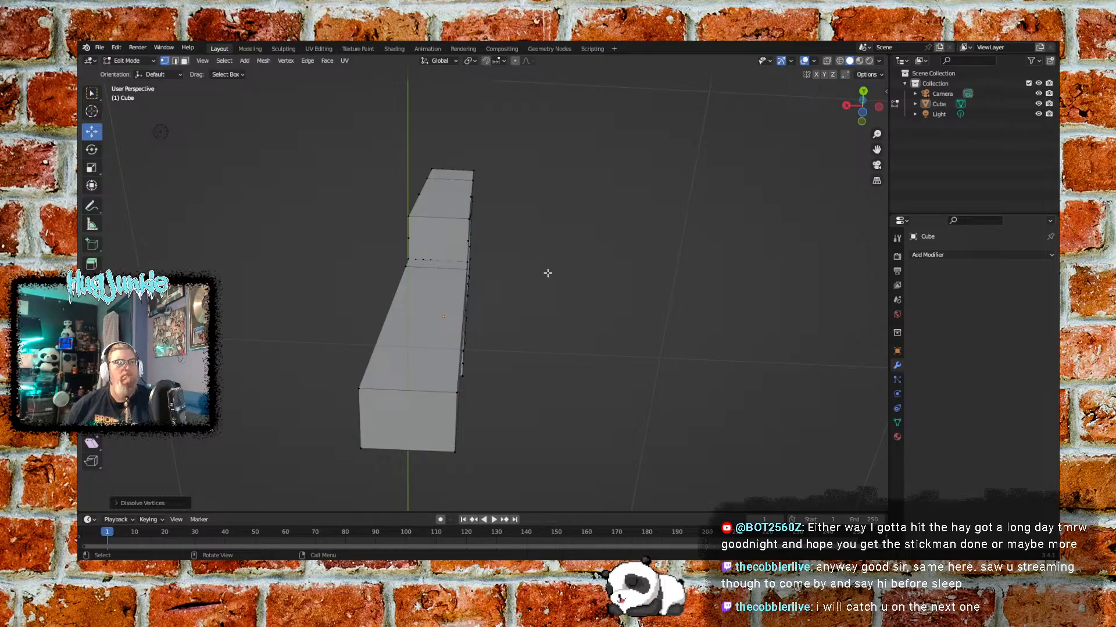
pyautogui.moveTo(548, 273); pyautogui.dragTo(484, 287, button='middle')
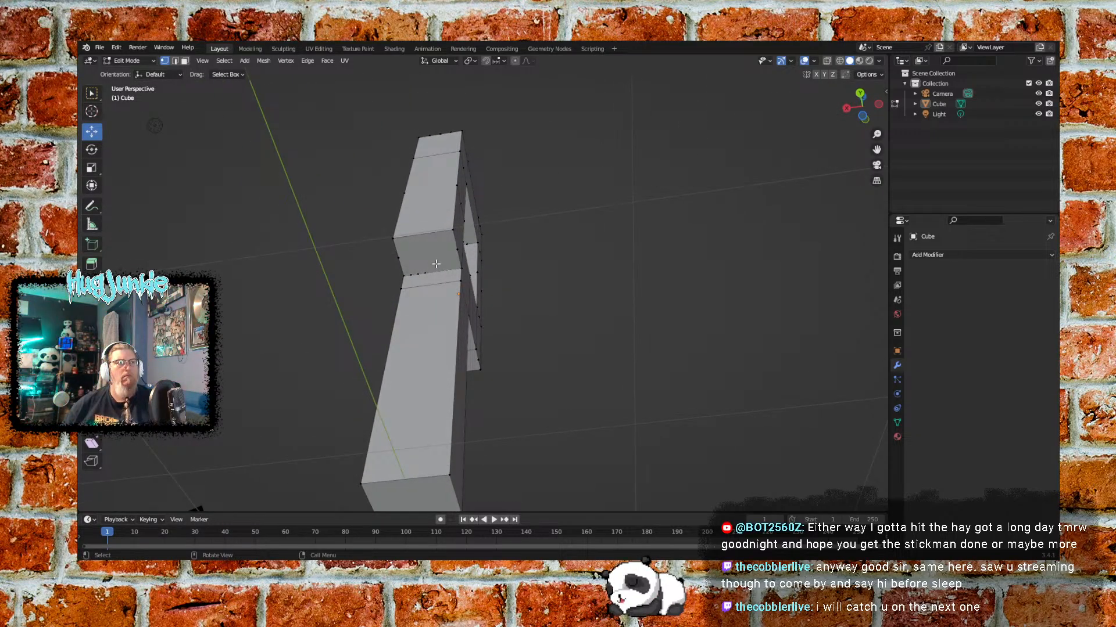
pyautogui.moveTo(435, 263); pyautogui.dragTo(418, 274)
pyautogui.moveTo(360, 311); pyautogui.dragTo(563, 372, button='middle')
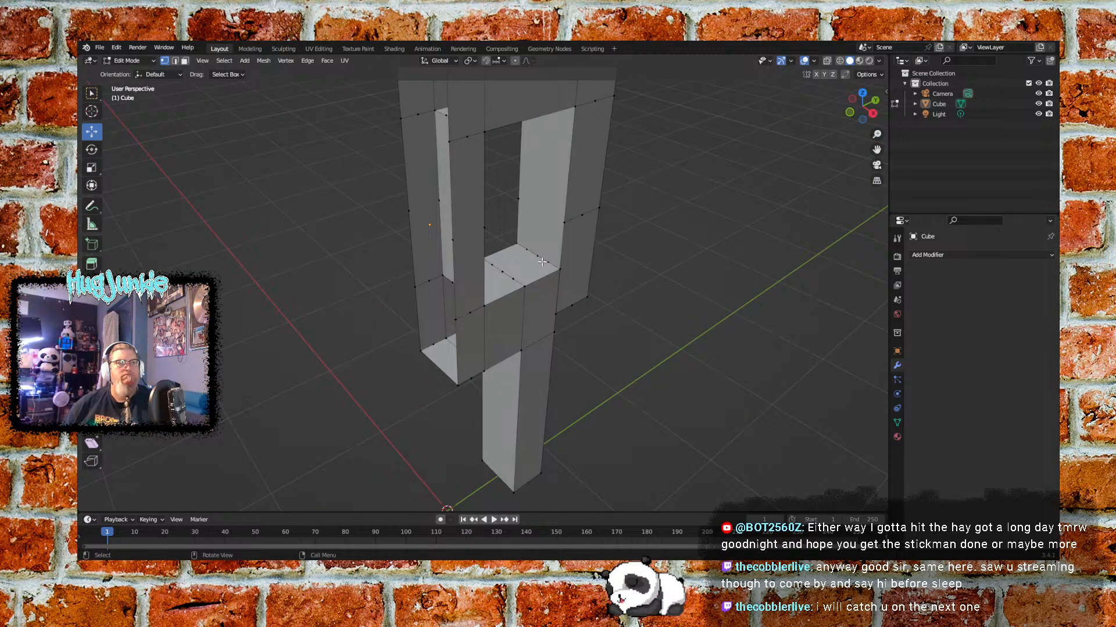
# Dissolve the extra vertices on the edges crossing the floor of the gap between the arm and torso
pyautogui.click(547, 263)
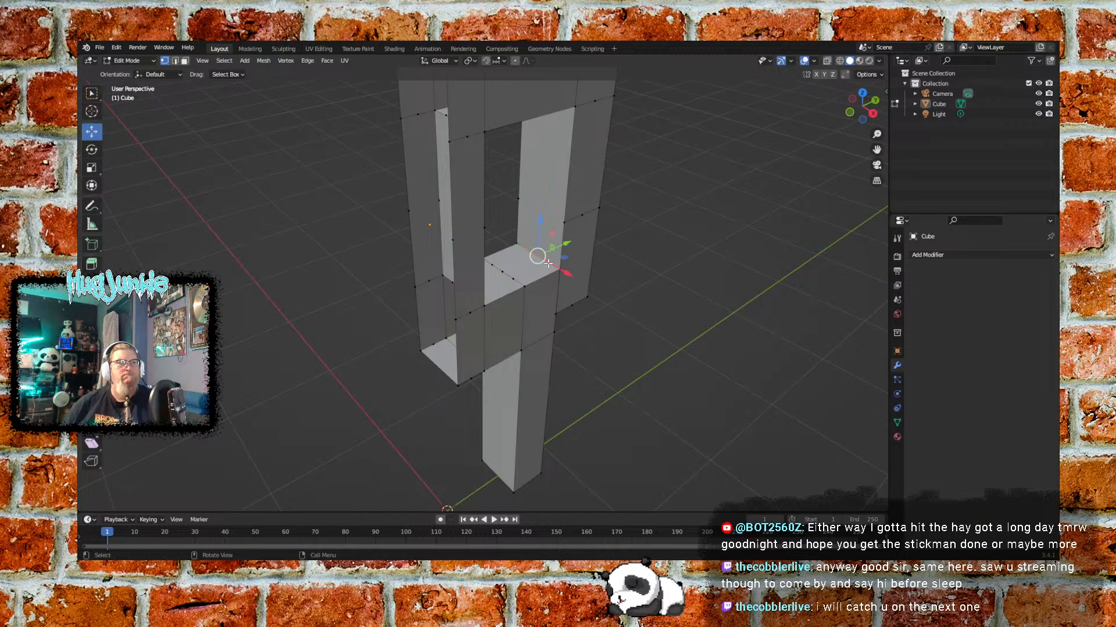
pyautogui.press('x')
pyautogui.click(547, 263)
pyautogui.moveTo(488, 261); pyautogui.dragTo(521, 282)
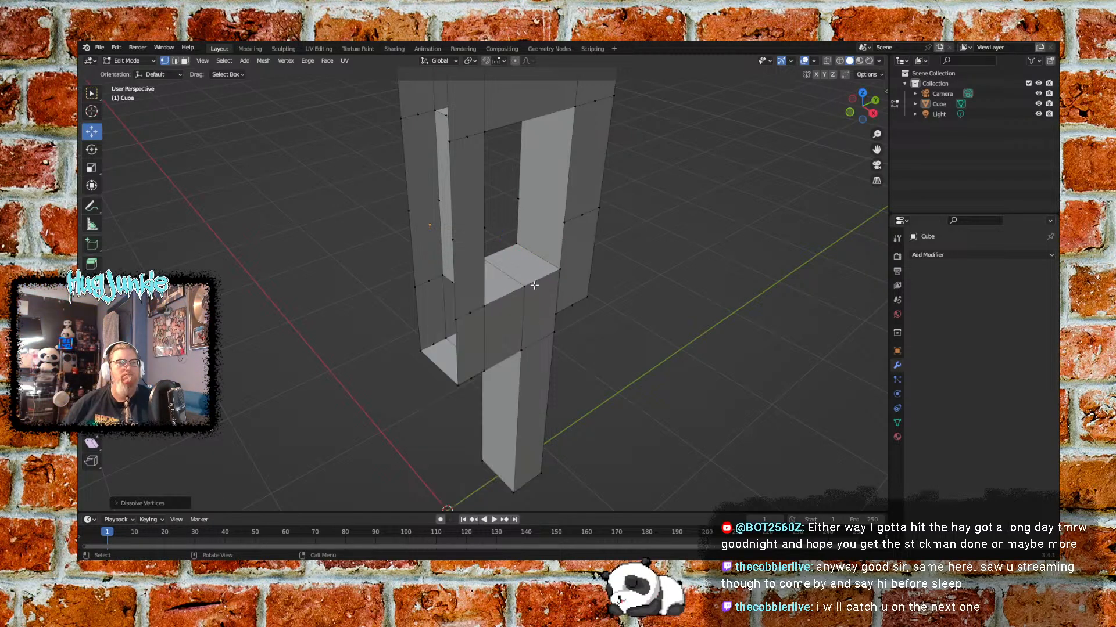
# On the arm's +X side, dissolve the midpoint vertices of the lower-end, halfway and upper cross edges
pyautogui.moveTo(682, 340); pyautogui.dragTo(627, 246, button='middle')
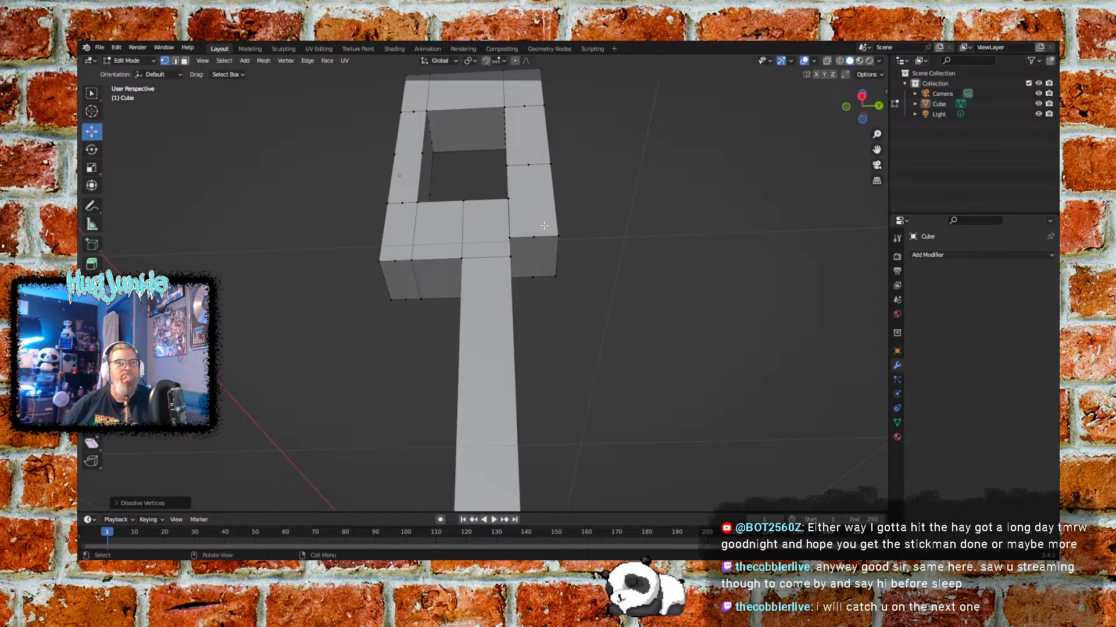
pyautogui.click(534, 237)
pyautogui.press('x')
pyautogui.click(533, 278)
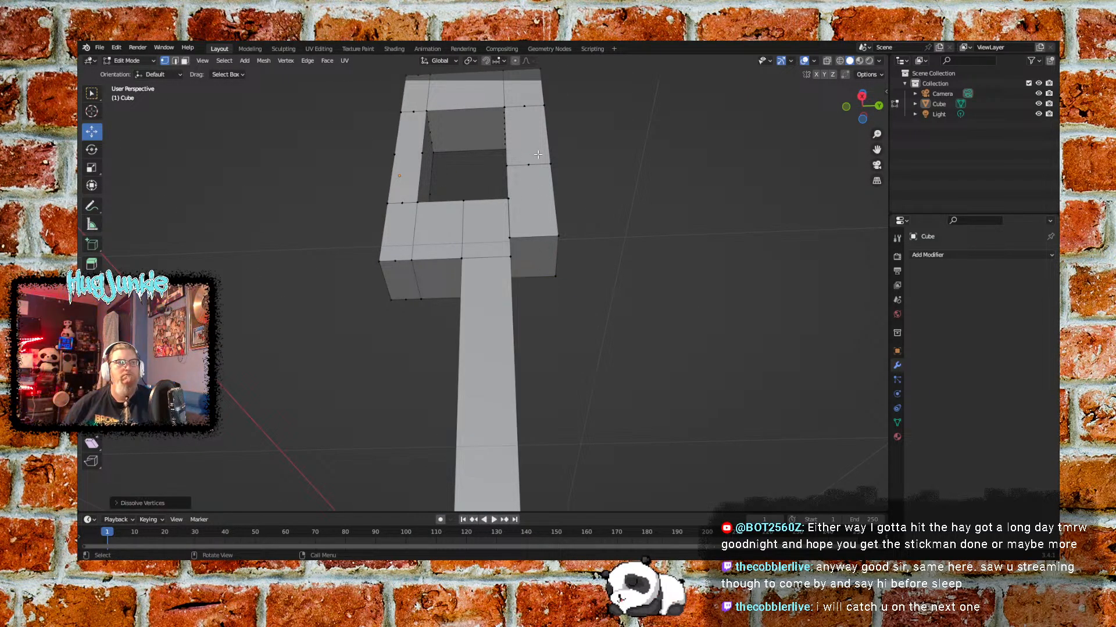
pyautogui.click(528, 165)
pyautogui.press('x')
pyautogui.click(533, 152)
pyautogui.moveTo(532, 98); pyautogui.dragTo(523, 107)
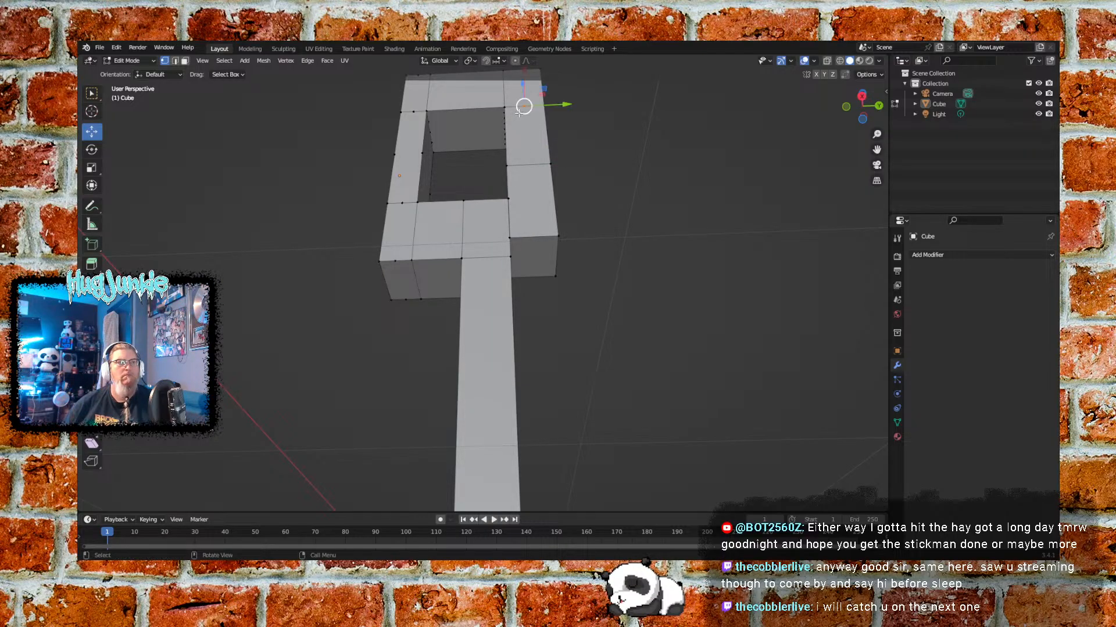
# On the arm's -X side, dissolve the midpoint vertices of the upper and halfway cross edges
pyautogui.moveTo(659, 211); pyautogui.dragTo(438, 239, button='middle')
pyautogui.moveTo(426, 111); pyautogui.dragTo(429, 126)
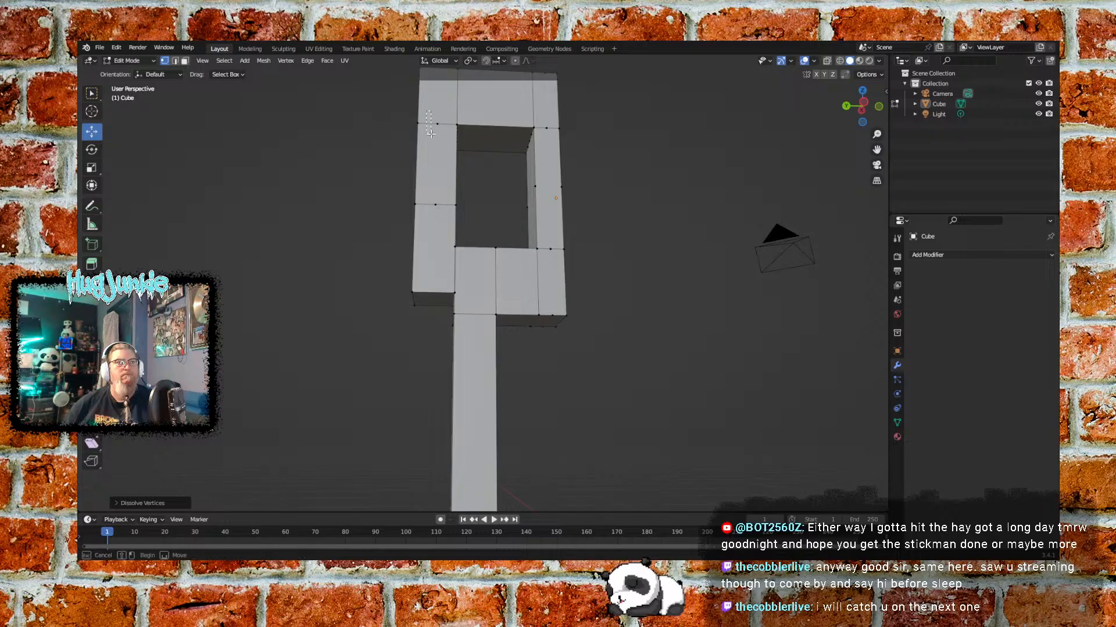
pyautogui.moveTo(442, 218); pyautogui.dragTo(441, 216)
pyautogui.rightClick(439, 212)
pyautogui.click(439, 214)
# Dissolve the extra vertices along the edge where the arm's inner side meets the underside of the shoulder
pyautogui.moveTo(438, 214); pyautogui.dragTo(348, 244, button='middle')
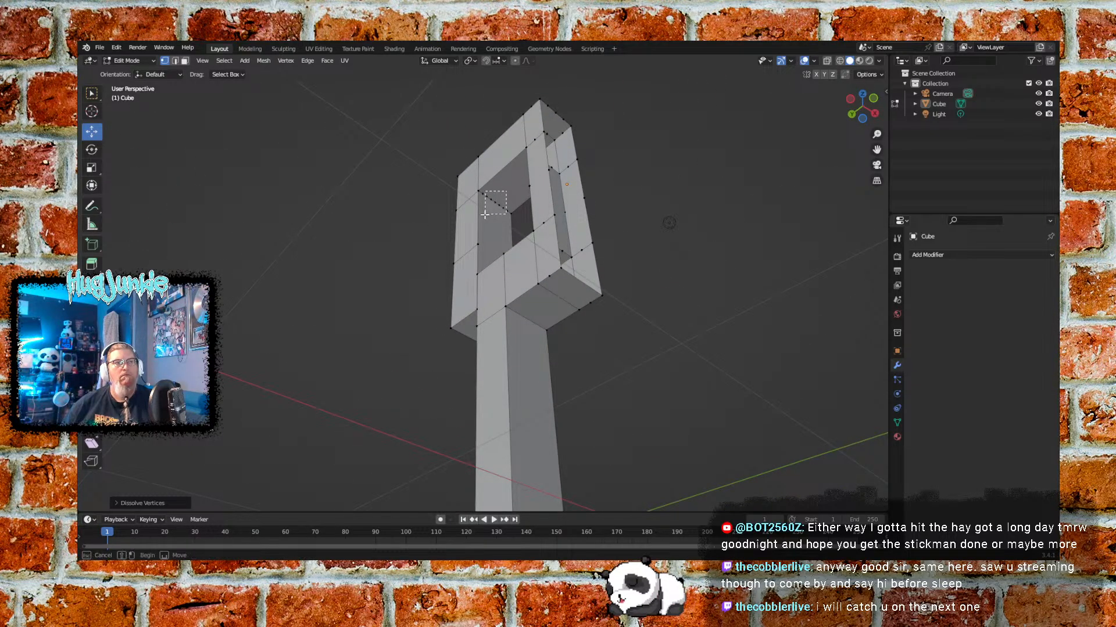
pyautogui.click(485, 215)
pyautogui.press('x')
pyautogui.click(501, 207)
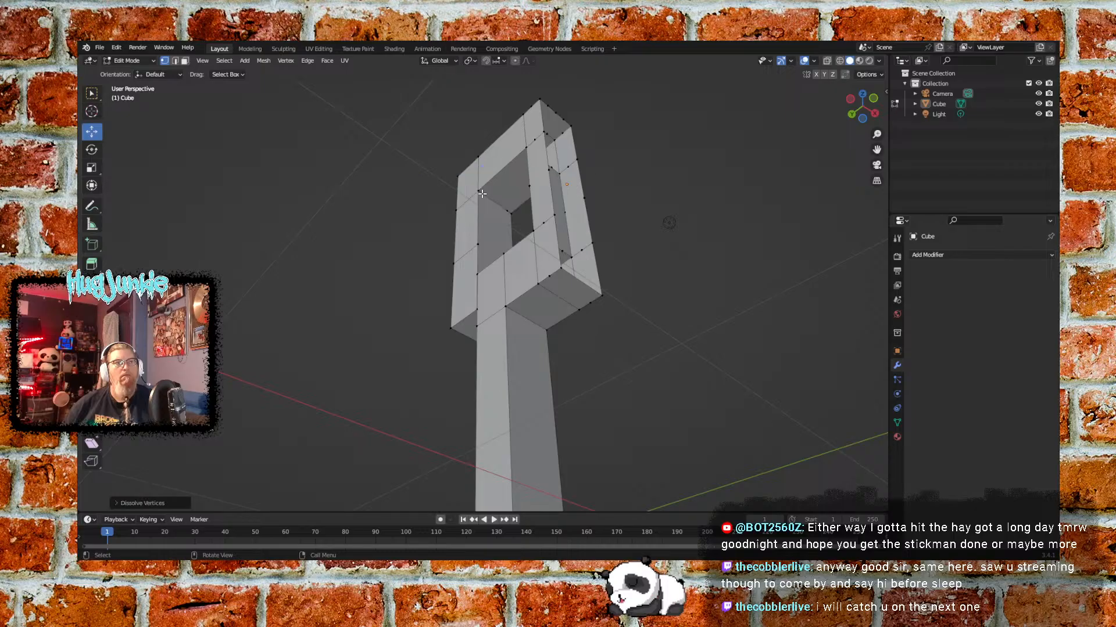
pyautogui.rightClick(506, 211)
pyautogui.press('Escape')
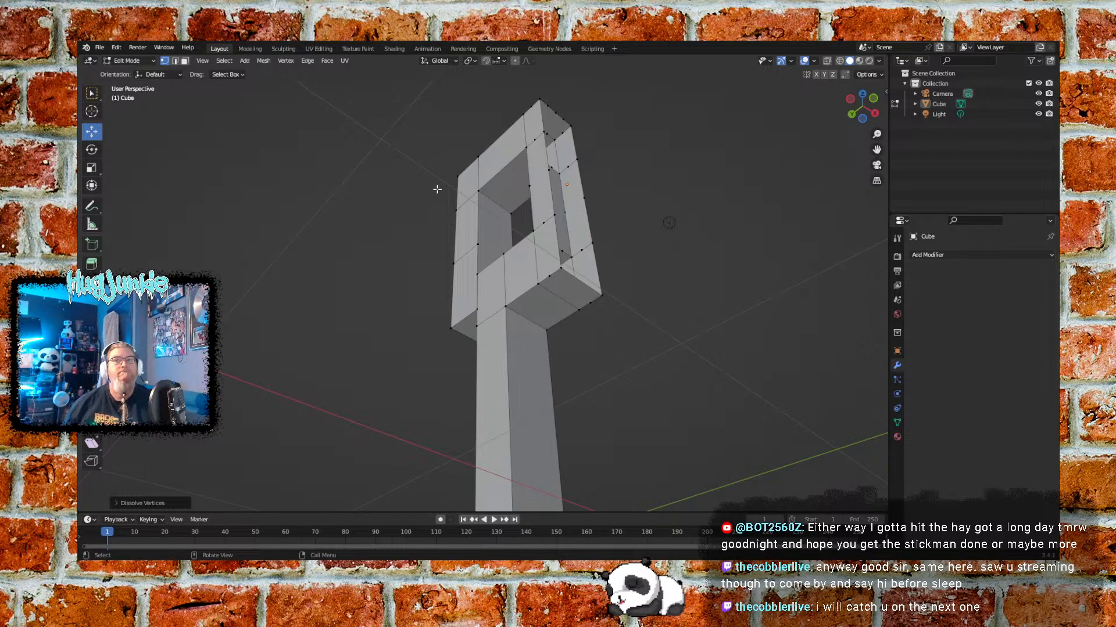
# On the top face of the shoulders, dissolve the extra vertices on both inner cross edges and the arm-side outer edge
pyautogui.moveTo(406, 189); pyautogui.dragTo(492, 345, button='middle')
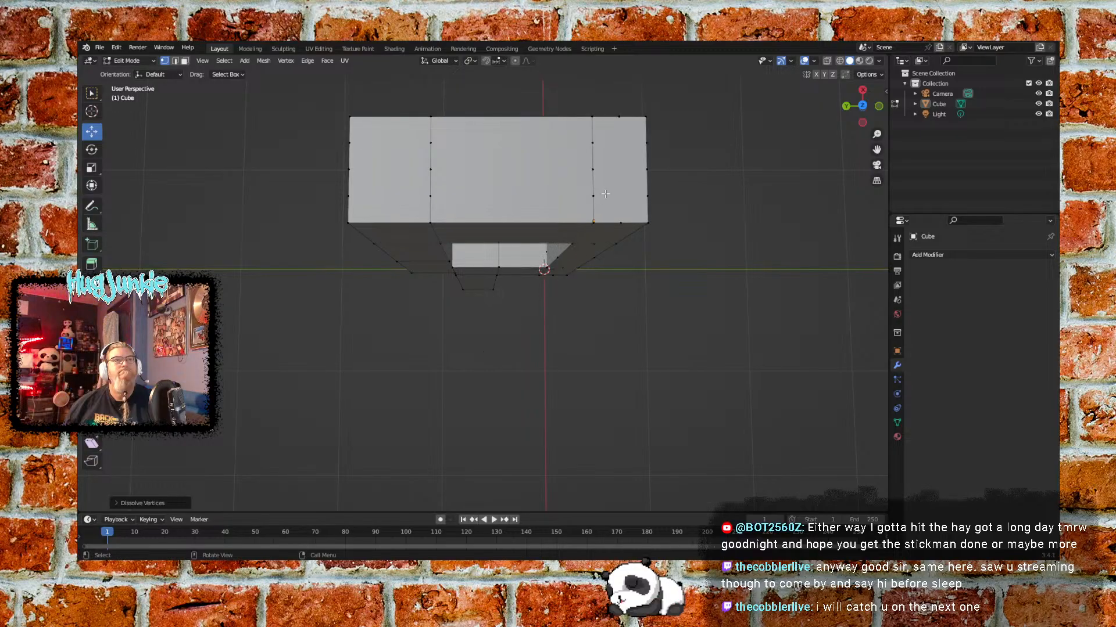
pyautogui.moveTo(605, 134); pyautogui.dragTo(409, 202)
pyautogui.rightClick(430, 171)
pyautogui.click(430, 172)
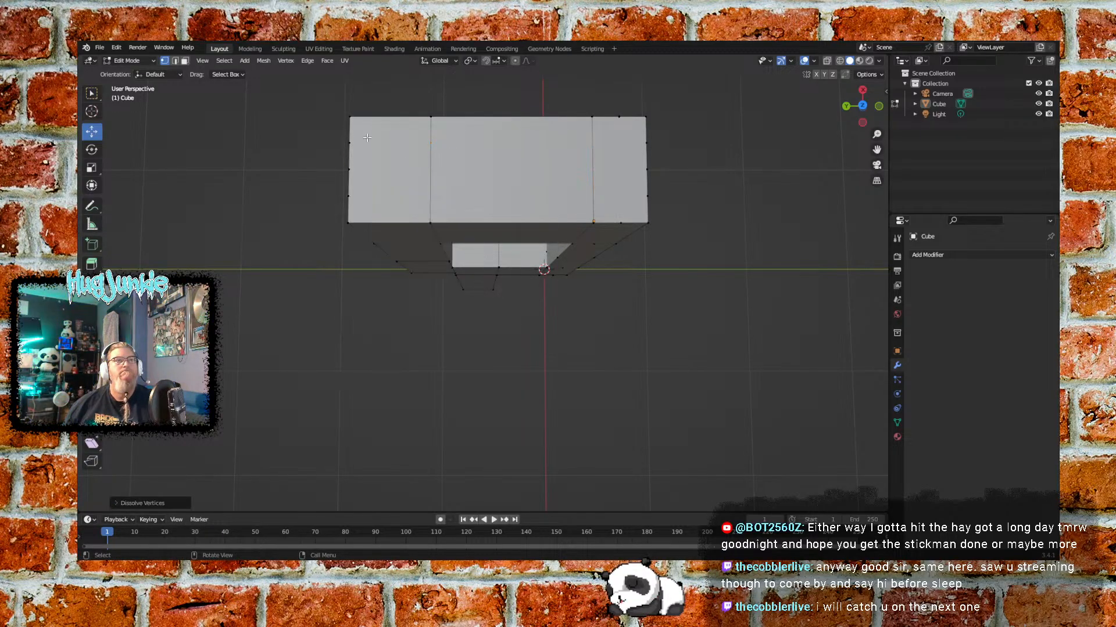
pyautogui.moveTo(354, 134); pyautogui.dragTo(317, 210)
pyautogui.rightClick(345, 171)
pyautogui.click(345, 172)
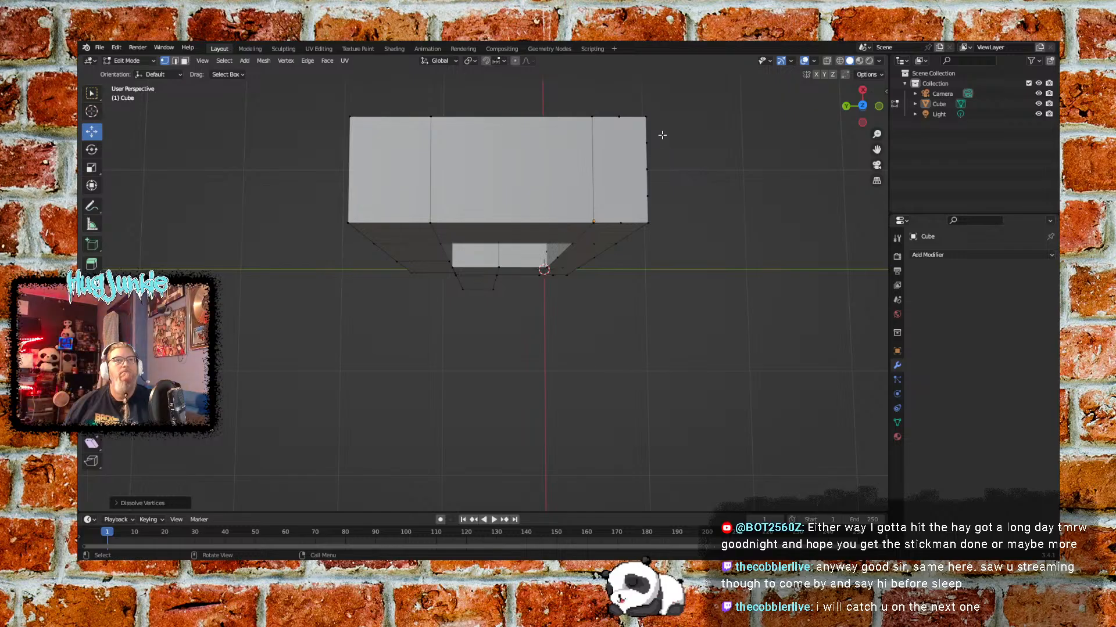
# Dissolve the extra vertices on the centre-side edge of the shoulder top and the midpoint of its adjoining short edge
pyautogui.moveTo(663, 135); pyautogui.dragTo(633, 198)
pyautogui.rightClick(647, 170)
pyautogui.click(646, 174)
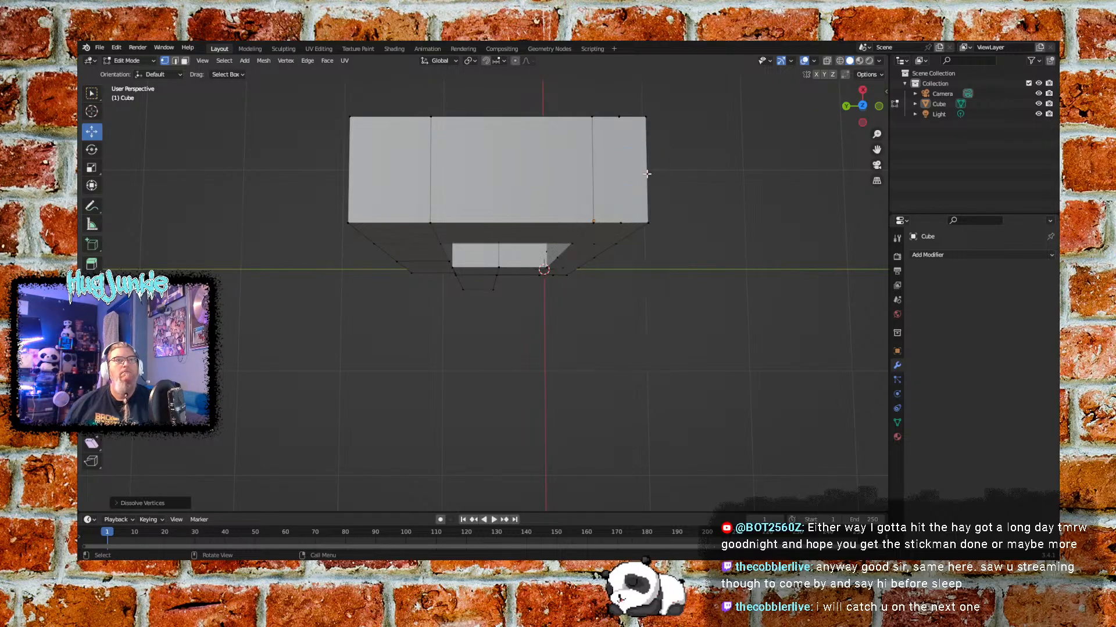
pyautogui.click(619, 116)
pyautogui.rightClick(619, 117)
pyautogui.click(618, 118)
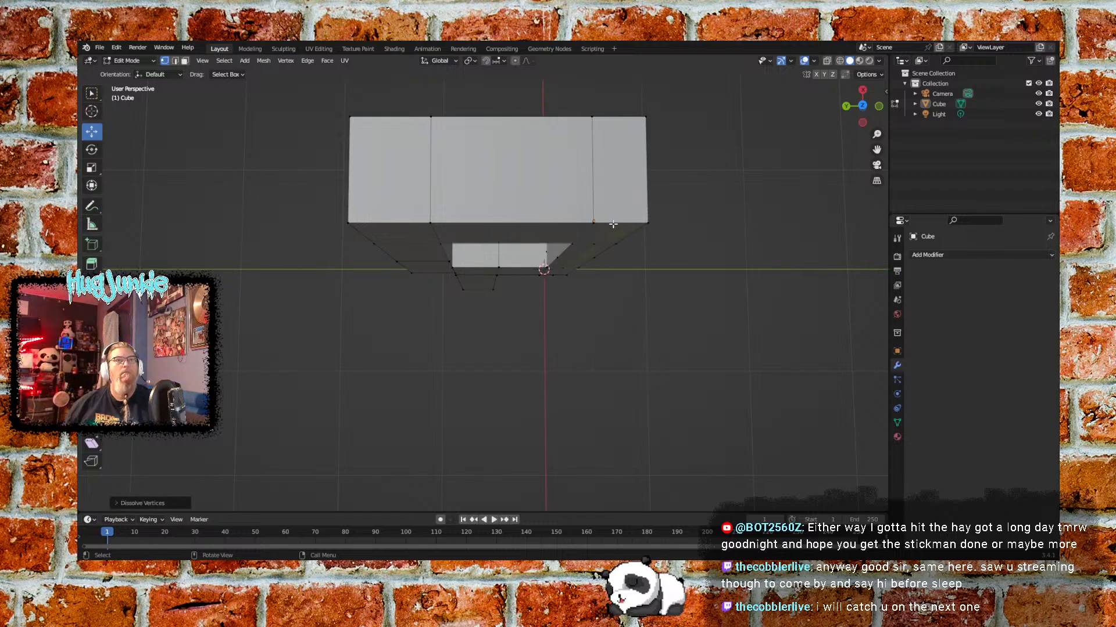
# On the -X side of the torso strip, dissolve the midpoint vertices of its upper and lower cross edges
pyautogui.moveTo(633, 280); pyautogui.dragTo(551, 138, button='middle')
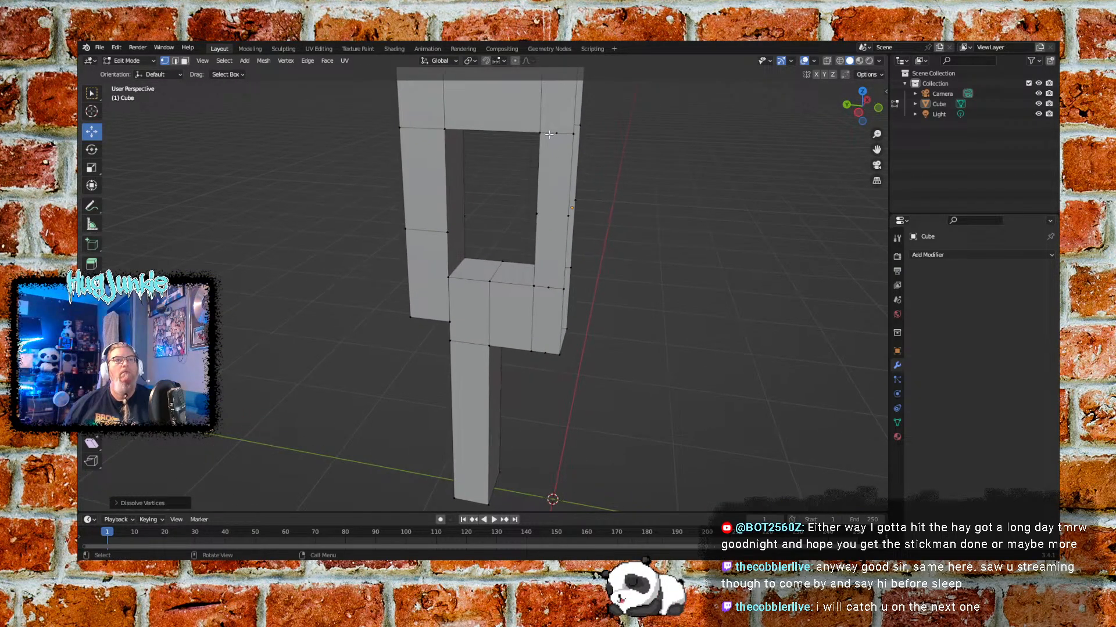
pyautogui.moveTo(562, 122); pyautogui.dragTo(555, 253)
pyautogui.moveTo(547, 301); pyautogui.dragTo(546, 288)
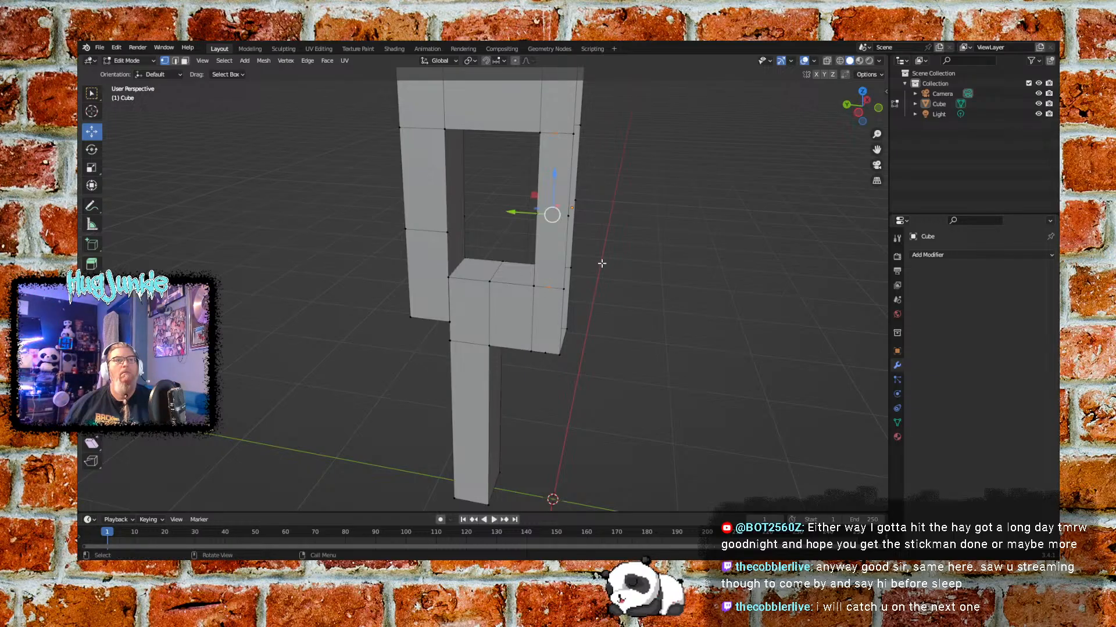
pyautogui.rightClick(560, 135)
pyautogui.click(523, 356)
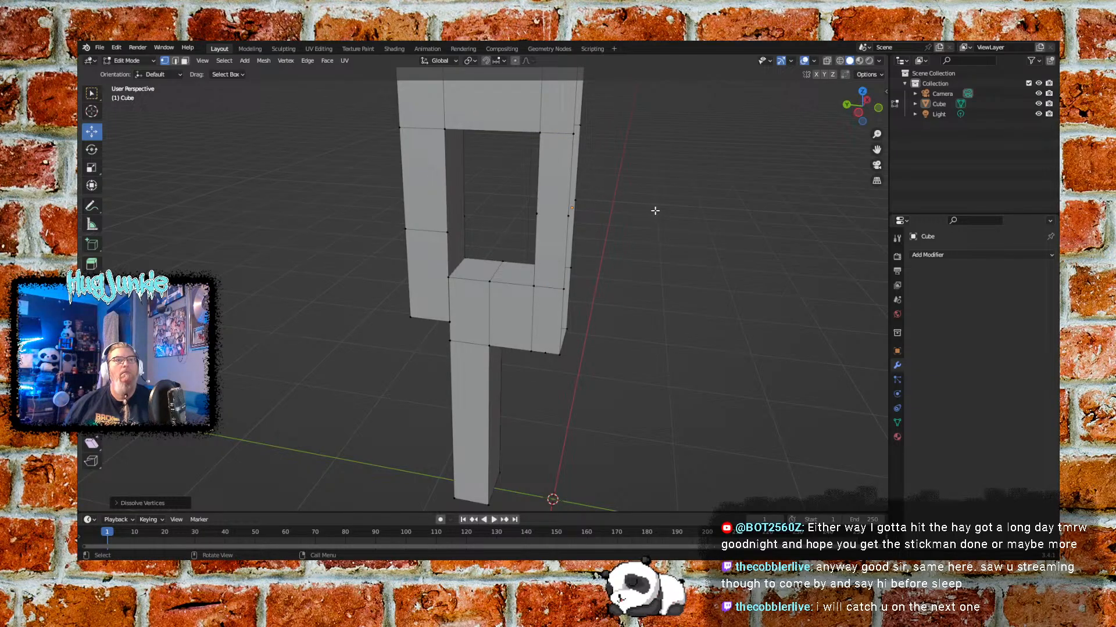
# Dissolve the midpoint of the torso strip's lower cross edge on the centre side and the extra midpoints on the hip block's underside nearest the centre
pyautogui.moveTo(688, 251); pyautogui.dragTo(575, 238, button='middle')
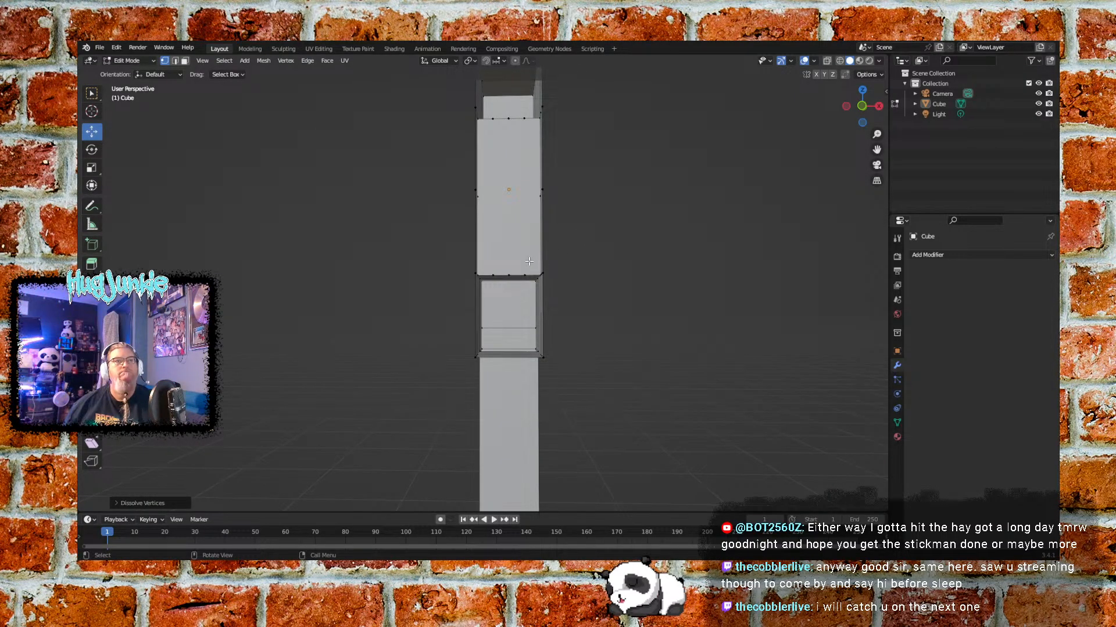
pyautogui.click(503, 277)
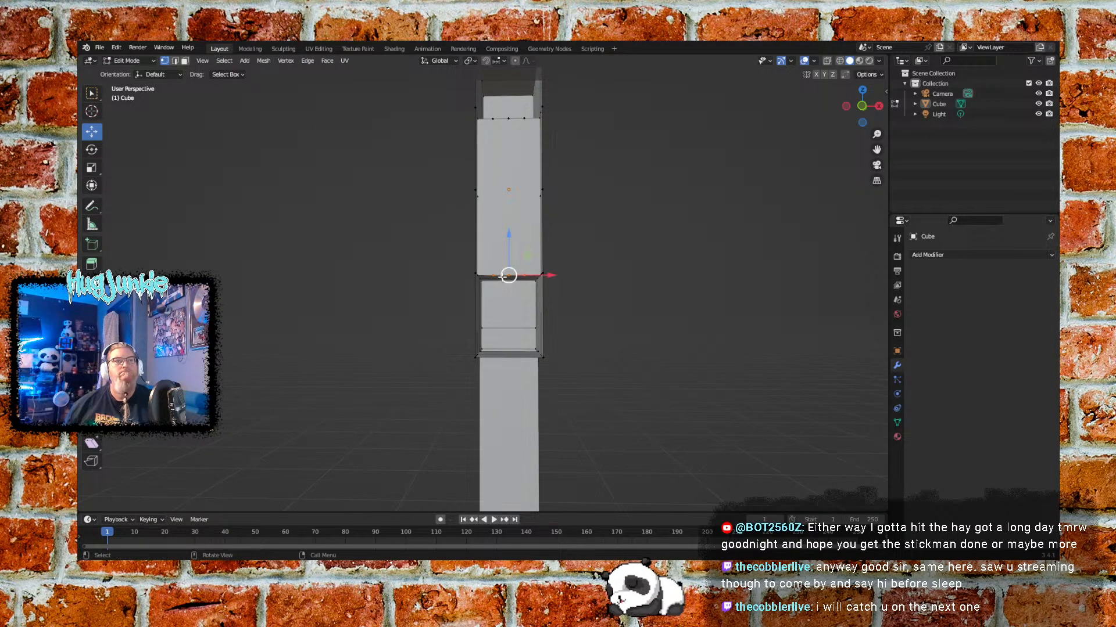
pyautogui.rightClick(503, 277)
pyautogui.click(514, 312)
pyautogui.moveTo(515, 324); pyautogui.dragTo(635, 234, button='middle')
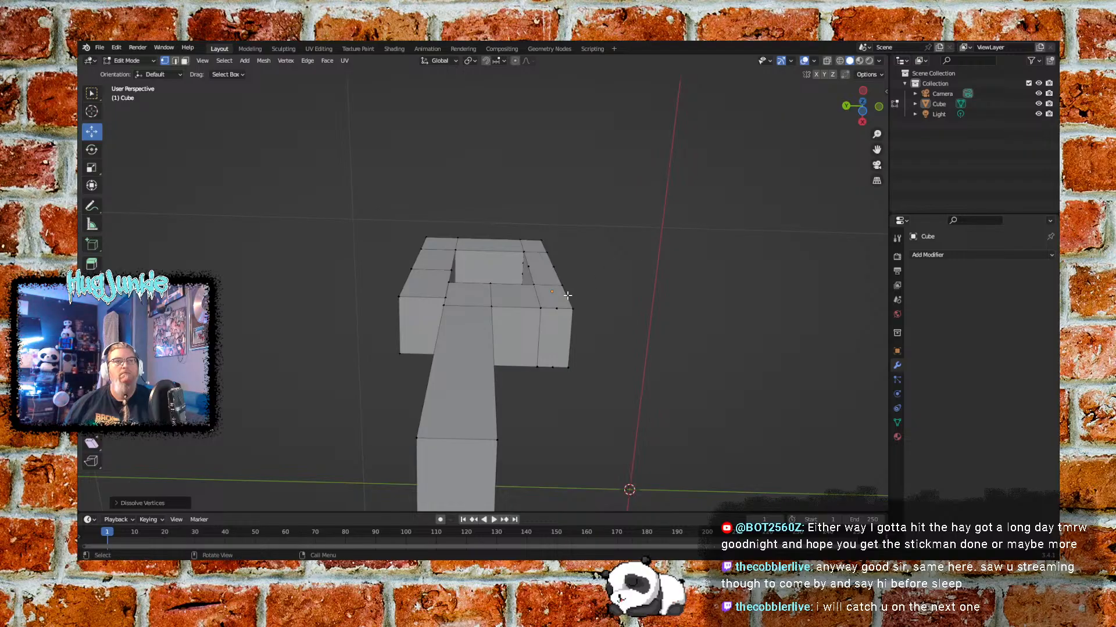
pyautogui.moveTo(561, 299); pyautogui.dragTo(548, 376)
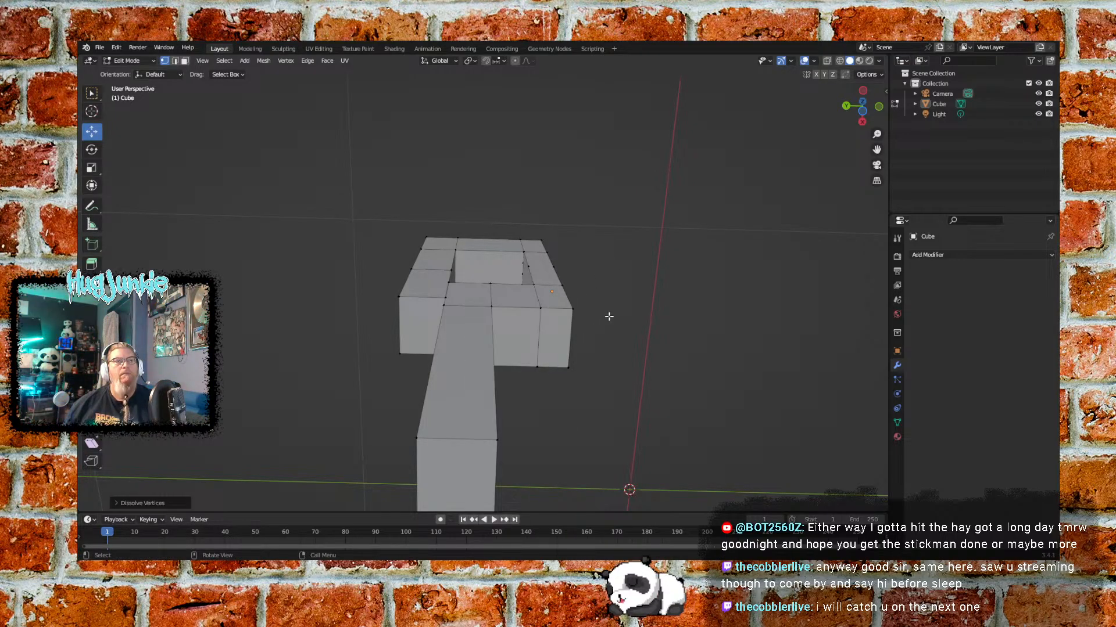
# On the +X side of the torso strip, dissolve the midpoint vertices of its upper and lower cross edges
pyautogui.moveTo(541, 296); pyautogui.dragTo(450, 357, button='middle')
pyautogui.moveTo(614, 294); pyautogui.dragTo(485, 293, button='middle')
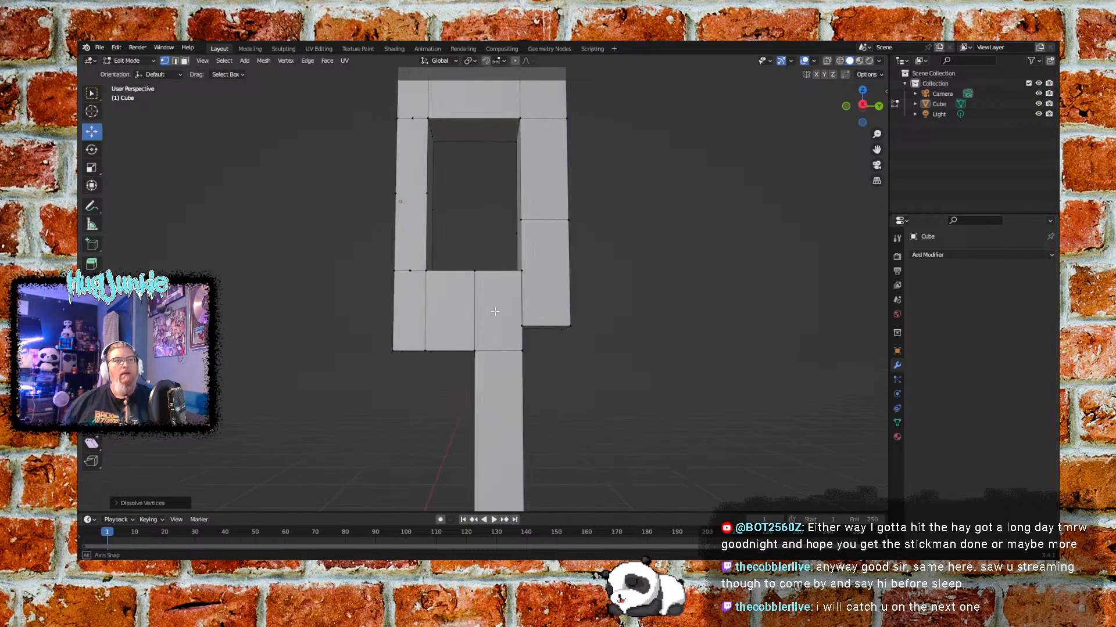
pyautogui.moveTo(418, 104); pyautogui.dragTo(410, 274)
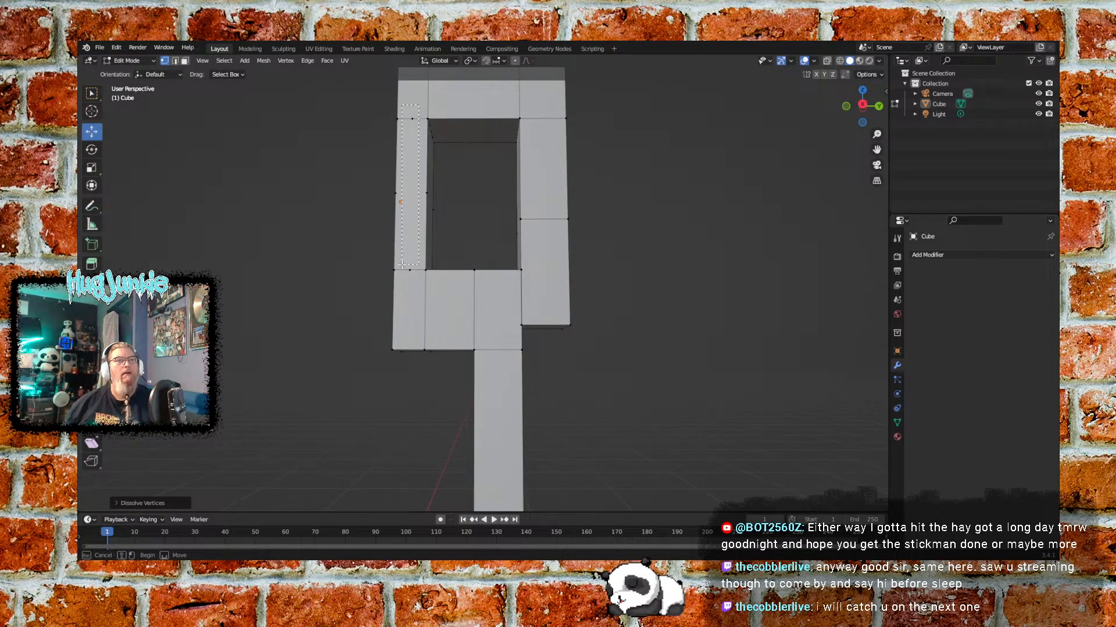
pyautogui.press('x')
pyautogui.click(409, 271)
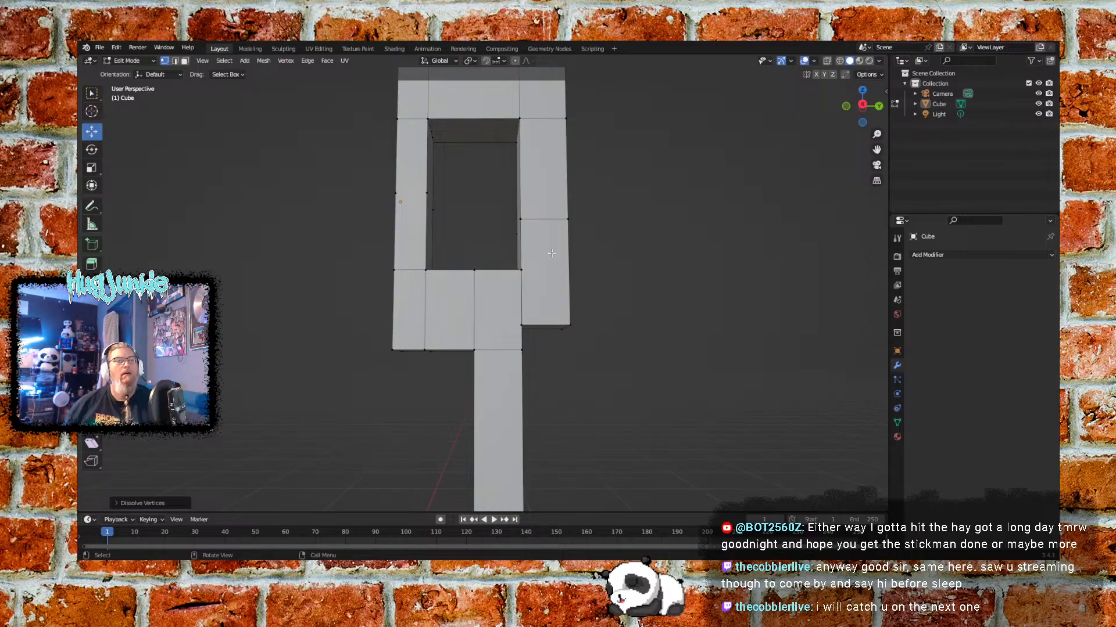
# Dissolve the extra vertex on the edge where the shoulder's underside meets the inner side of the torso strip
pyautogui.moveTo(640, 221); pyautogui.dragTo(486, 188, button='middle')
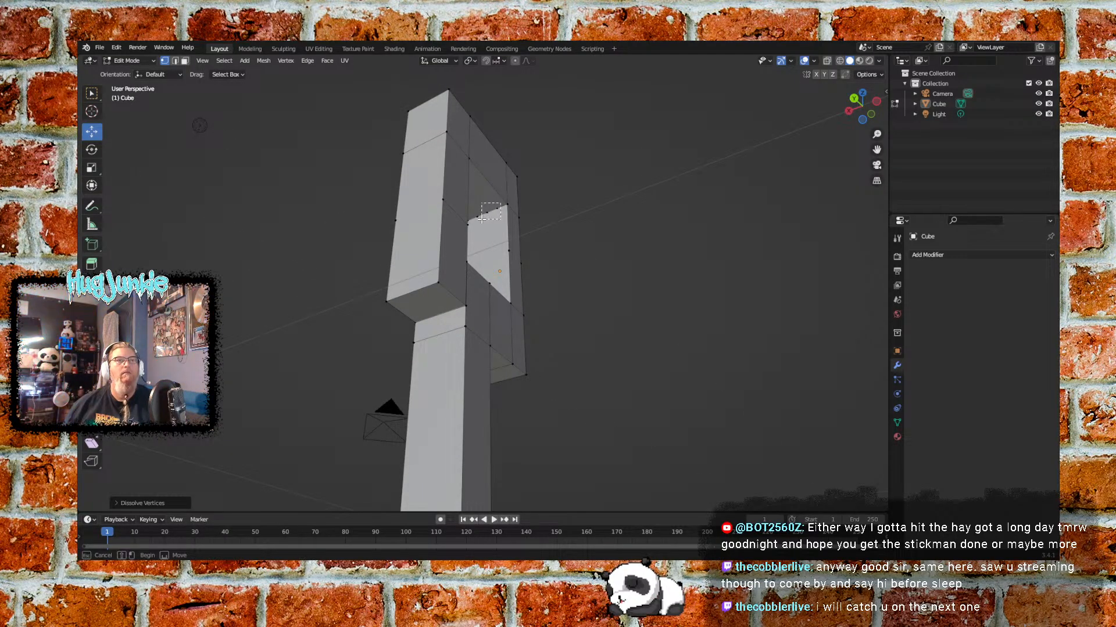
pyautogui.click(487, 210)
pyautogui.rightClick(486, 209)
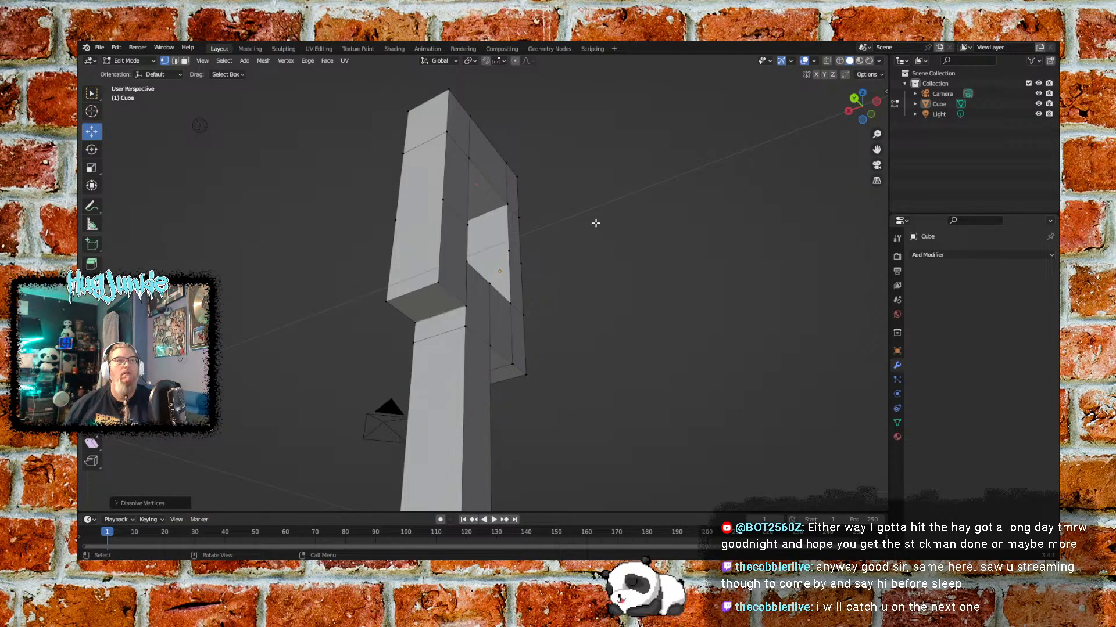
# Try to subdivide the long outer face of the arm below the shoulder
pyautogui.moveTo(661, 286); pyautogui.dragTo(608, 303, button='middle')
pyautogui.moveTo(526, 288); pyautogui.dragTo(527, 307, button='middle')
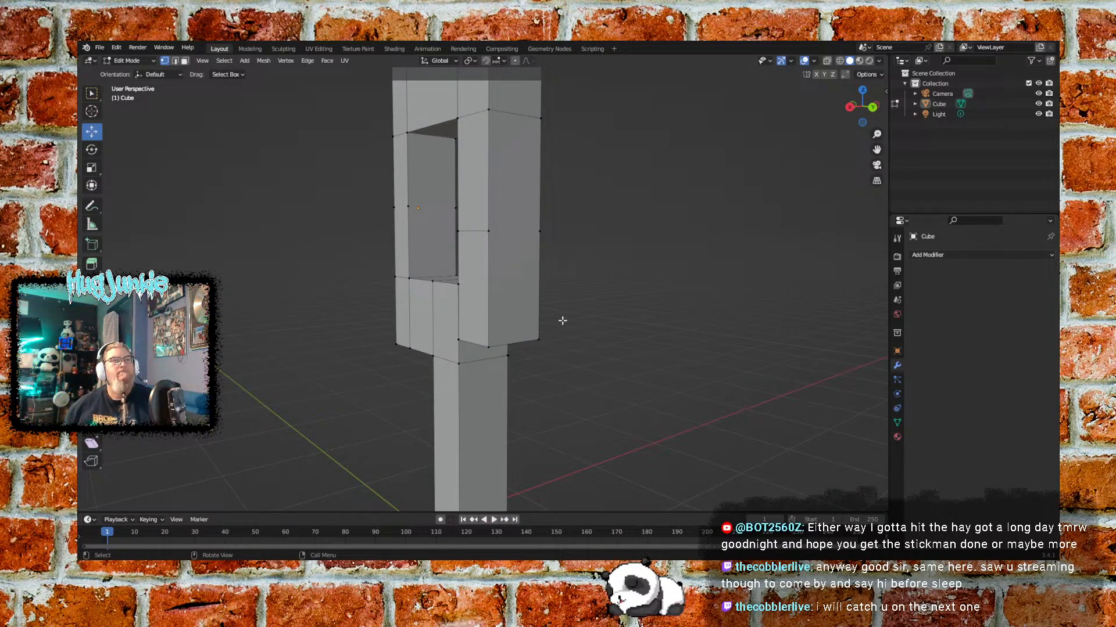
pyautogui.keyDown('shift'); pyautogui.moveTo(552, 319); pyautogui.dragTo(559, 379, button='middle'); pyautogui.keyUp('shift')
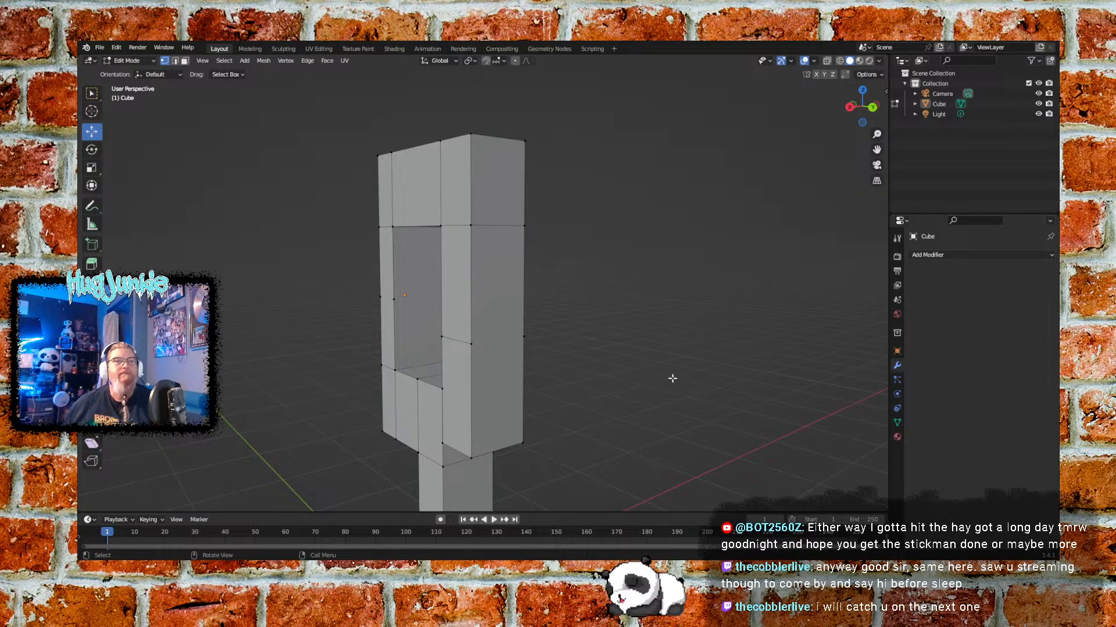
pyautogui.moveTo(551, 438); pyautogui.dragTo(584, 348, button='middle')
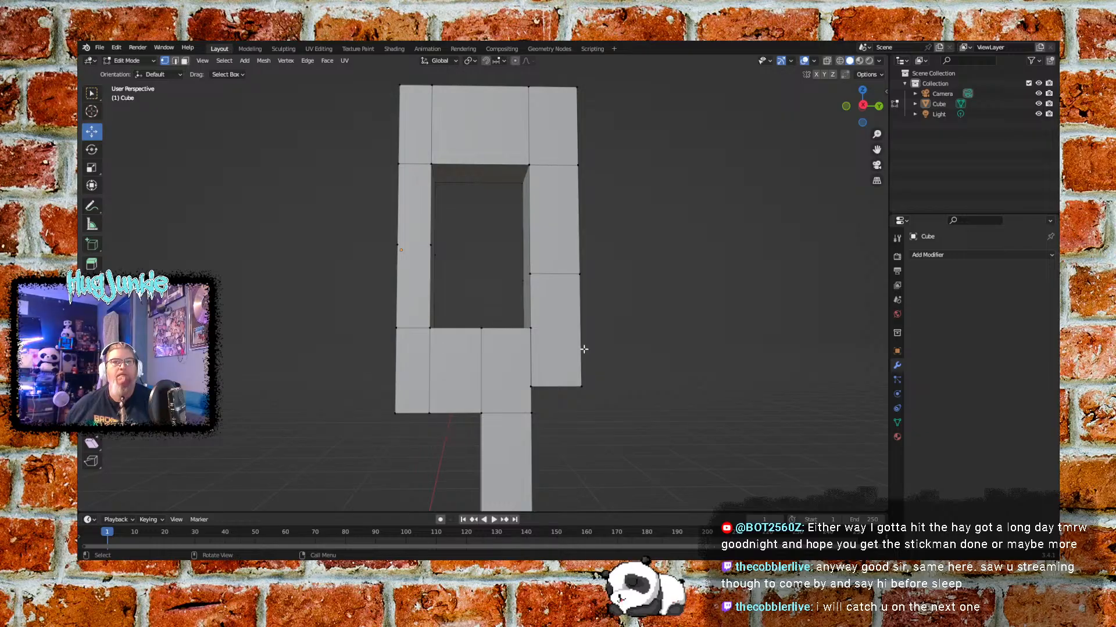
pyautogui.moveTo(660, 327); pyautogui.dragTo(571, 341, button='middle')
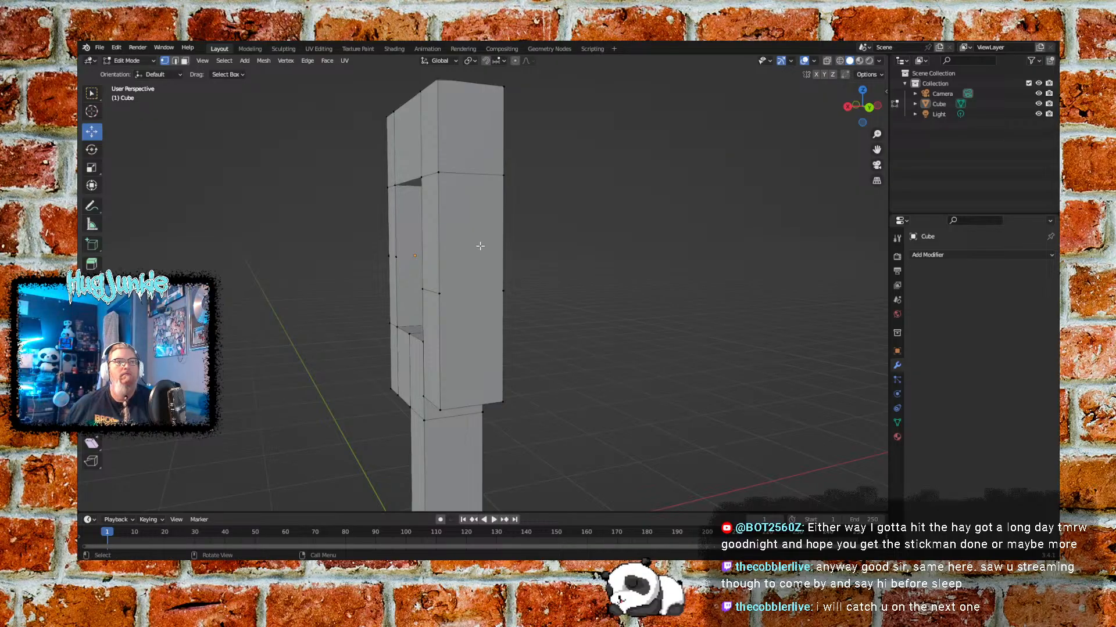
pyautogui.click(185, 61)
pyautogui.click(478, 277)
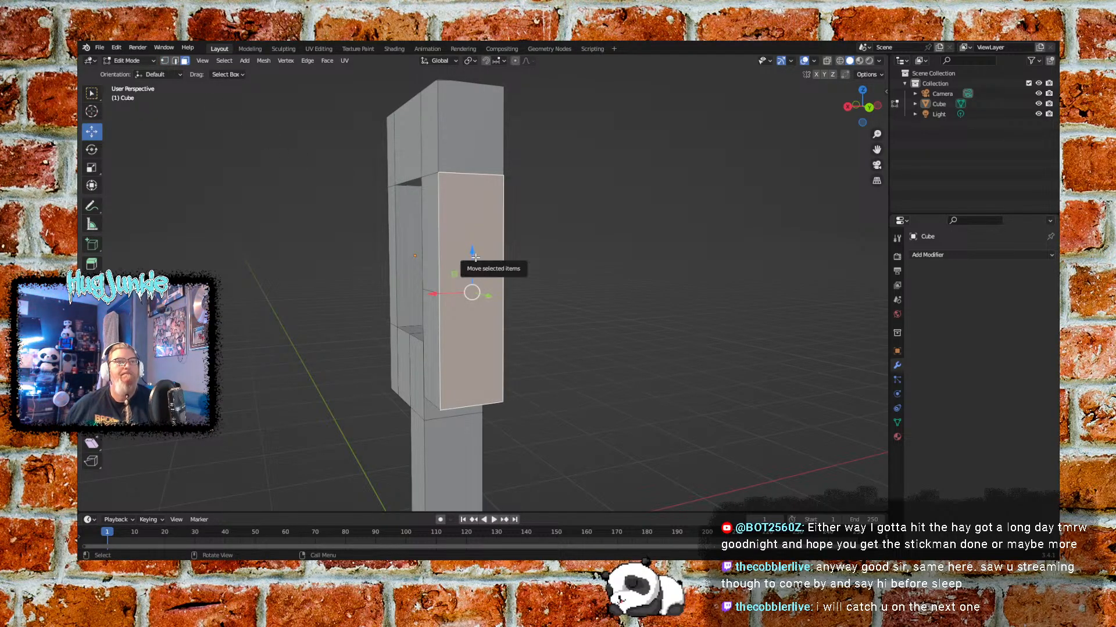
pyautogui.rightClick(487, 211)
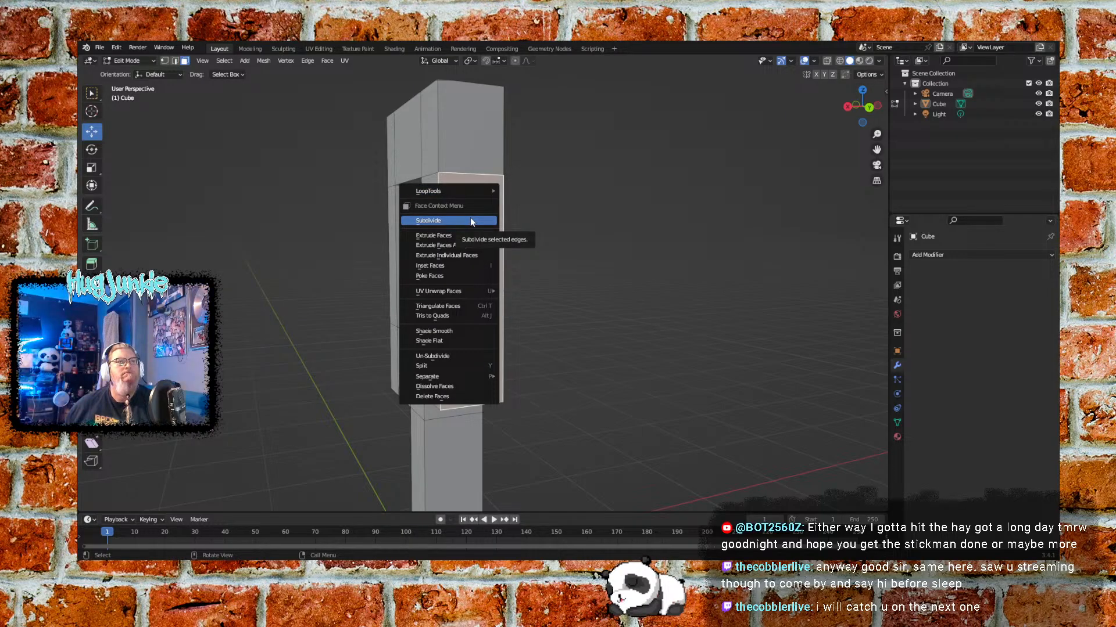
pyautogui.click(470, 222)
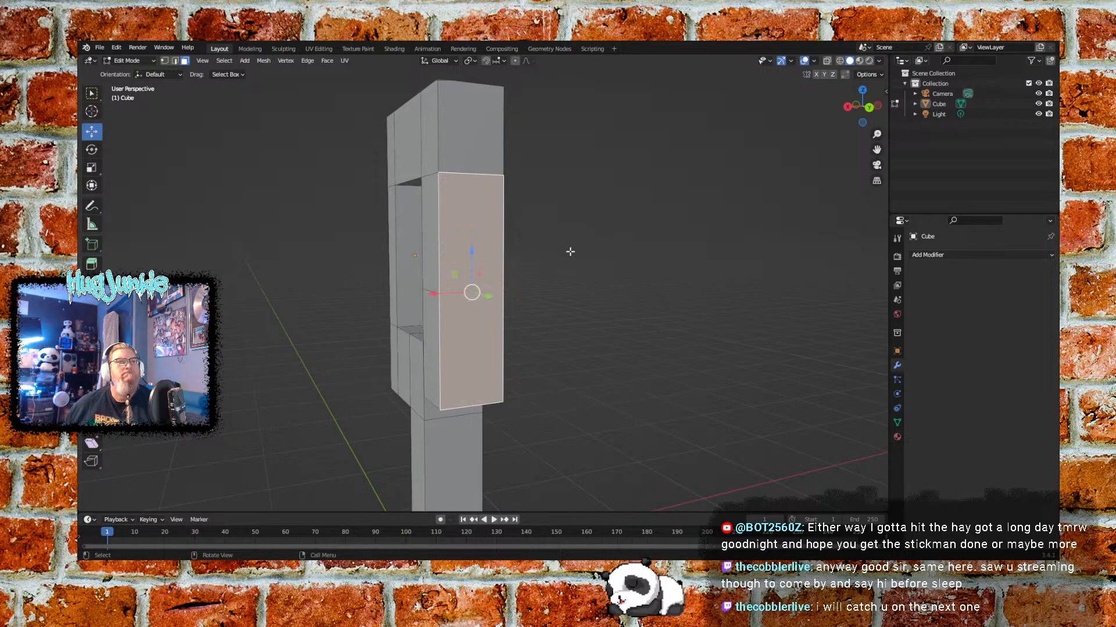
# Try to dissolve the selected outer face of the arm, and select that face again
pyautogui.rightClick(477, 219)
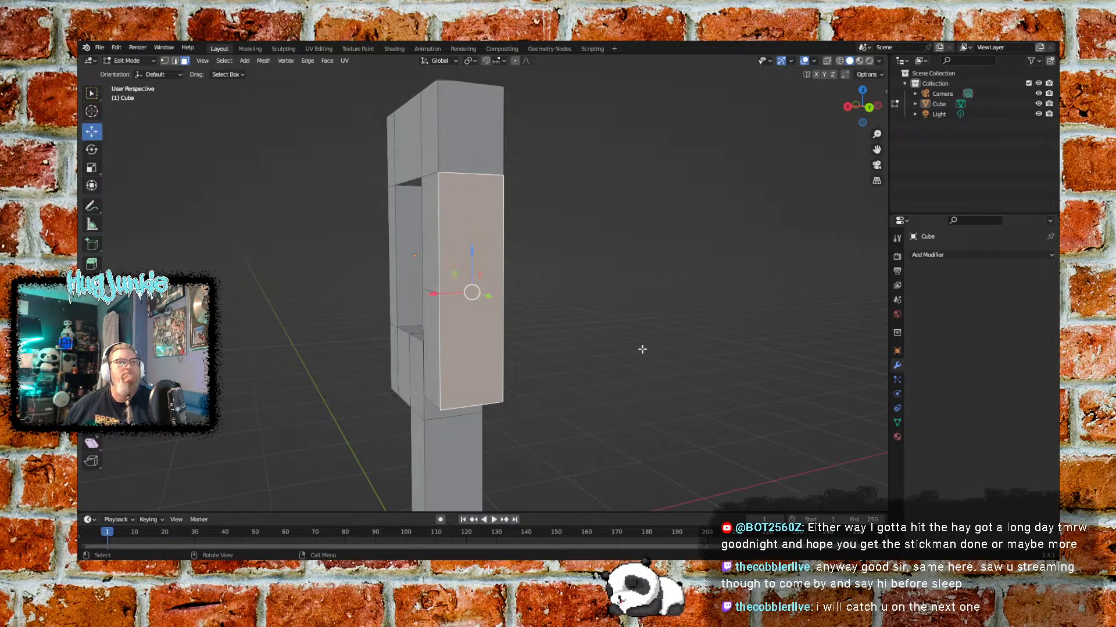
pyautogui.rightClick(465, 221)
pyautogui.click(435, 393)
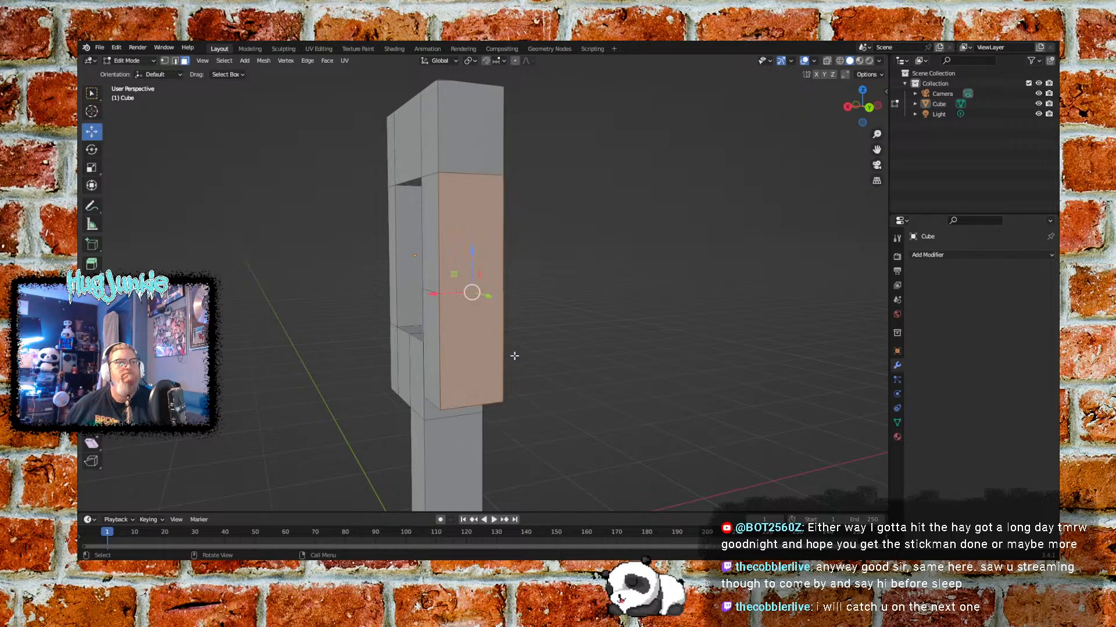
pyautogui.click(605, 334)
pyautogui.moveTo(596, 305); pyautogui.dragTo(565, 284, button='middle')
pyautogui.click(439, 236)
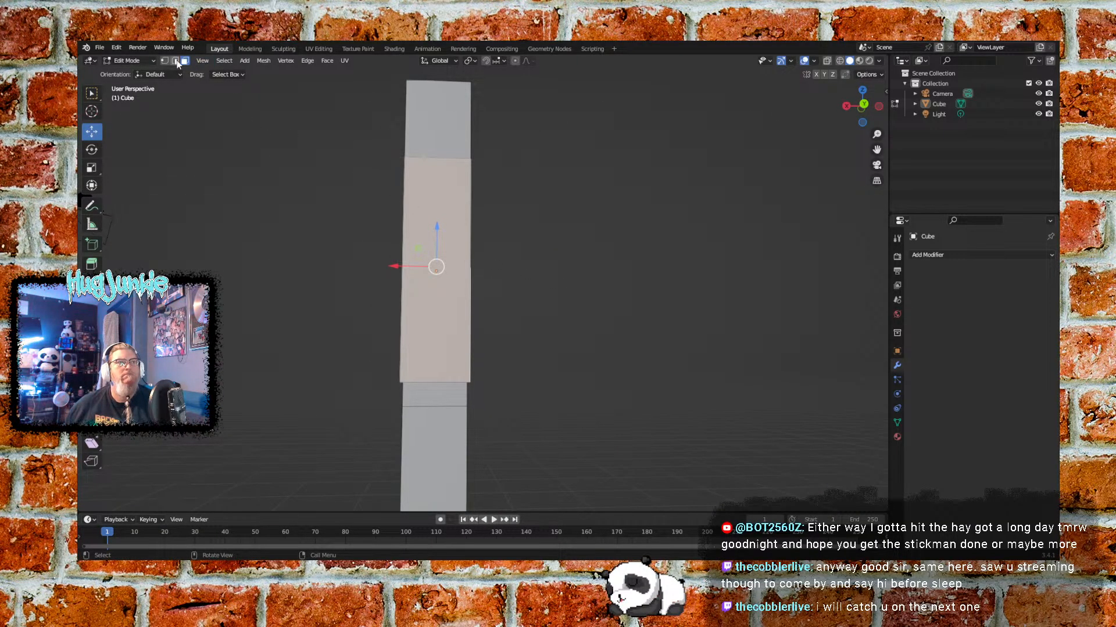
pyautogui.click(165, 61)
pyautogui.click(292, 204)
pyautogui.moveTo(361, 289); pyautogui.dragTo(423, 311, button='middle')
pyautogui.click(514, 291)
pyautogui.moveTo(663, 294); pyautogui.dragTo(608, 298, button='middle')
pyautogui.click(487, 258)
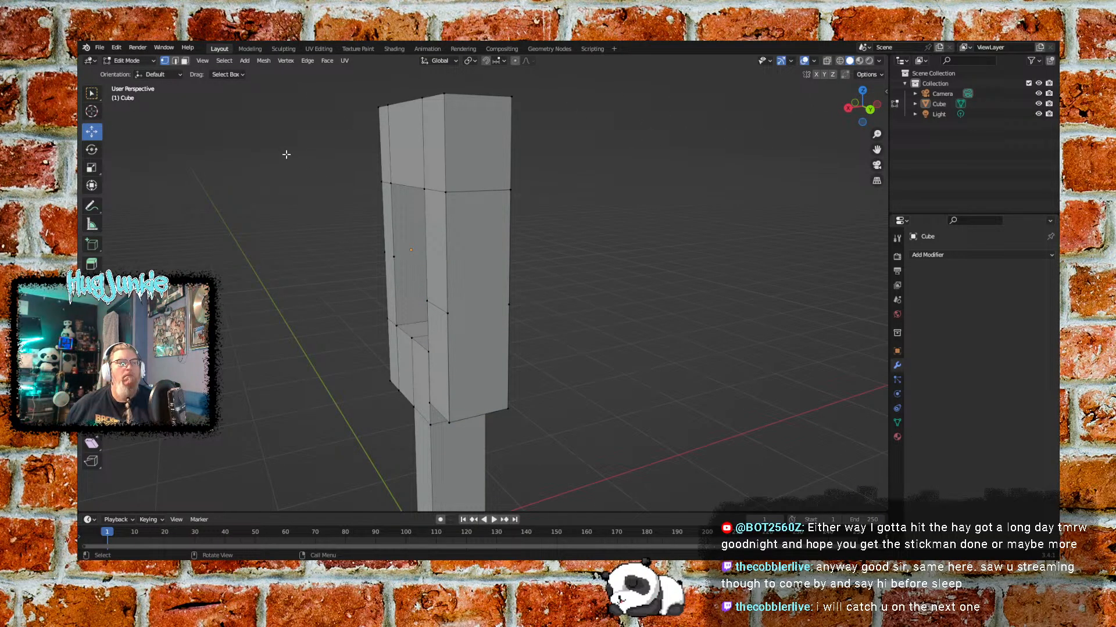
pyautogui.keyDown('ctrl'); pyautogui.click(435, 238); pyautogui.keyUp('ctrl')
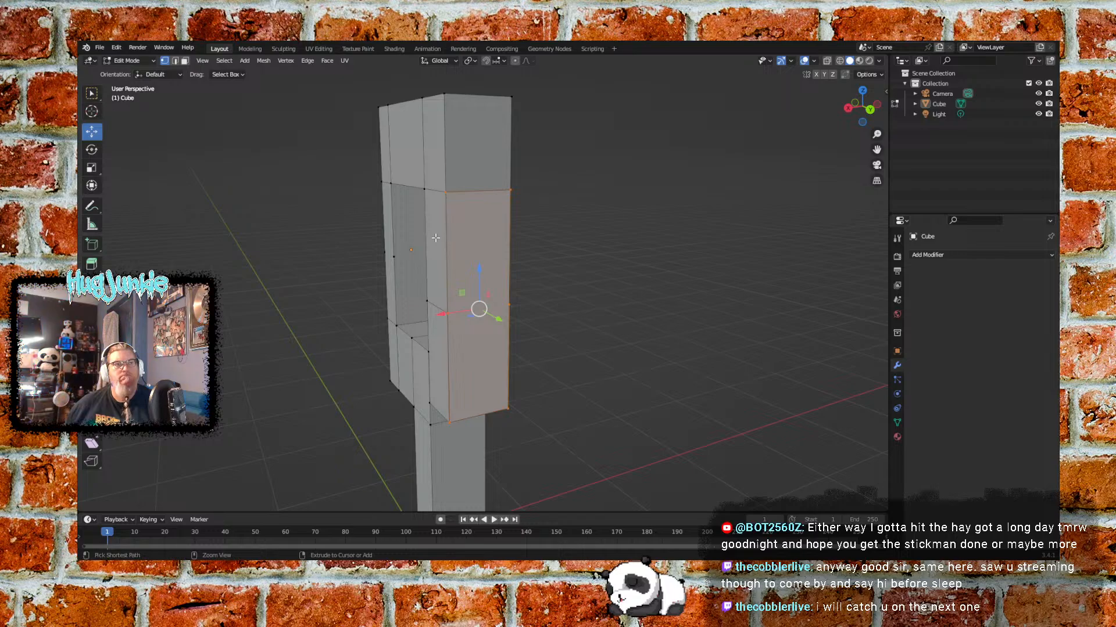
pyautogui.press('3')
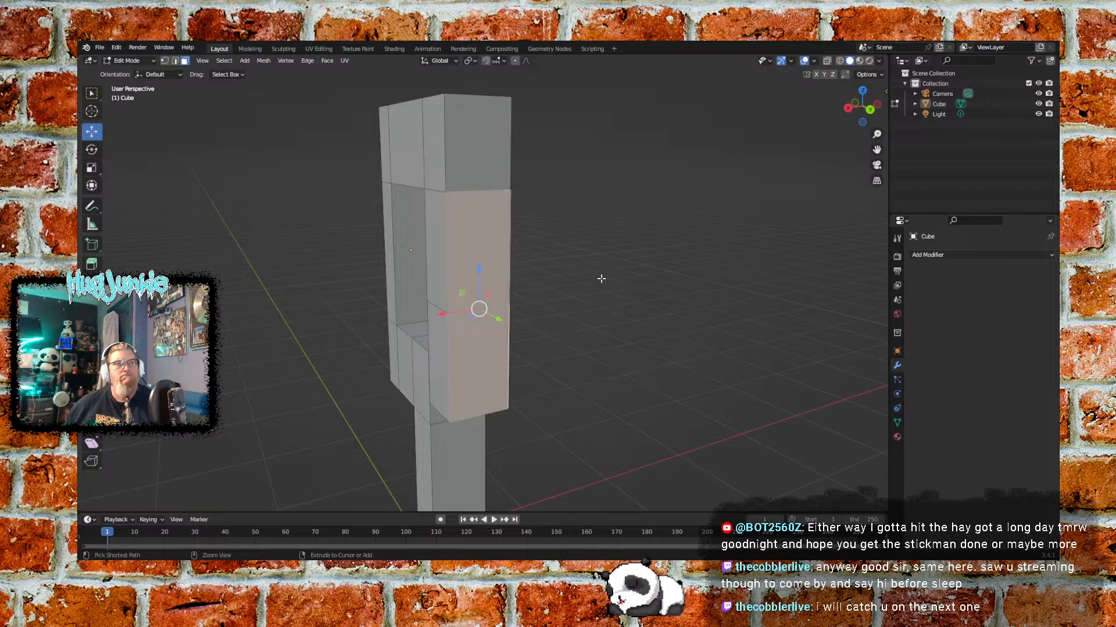
pyautogui.click(597, 276)
# Try to split the arm's outer face with an edge between the midpoint vertices of its two long sides
pyautogui.moveTo(596, 277); pyautogui.dragTo(590, 199, button='middle')
pyautogui.click(165, 60)
pyautogui.moveTo(553, 266)
pyautogui.mouseDown(button='middle')
pyautogui.moveTo(542, 267)
pyautogui.moveTo(575, 274)
pyautogui.moveTo(561, 274)
pyautogui.mouseUp(button='middle')
pyautogui.moveTo(481, 261); pyautogui.dragTo(543, 286)
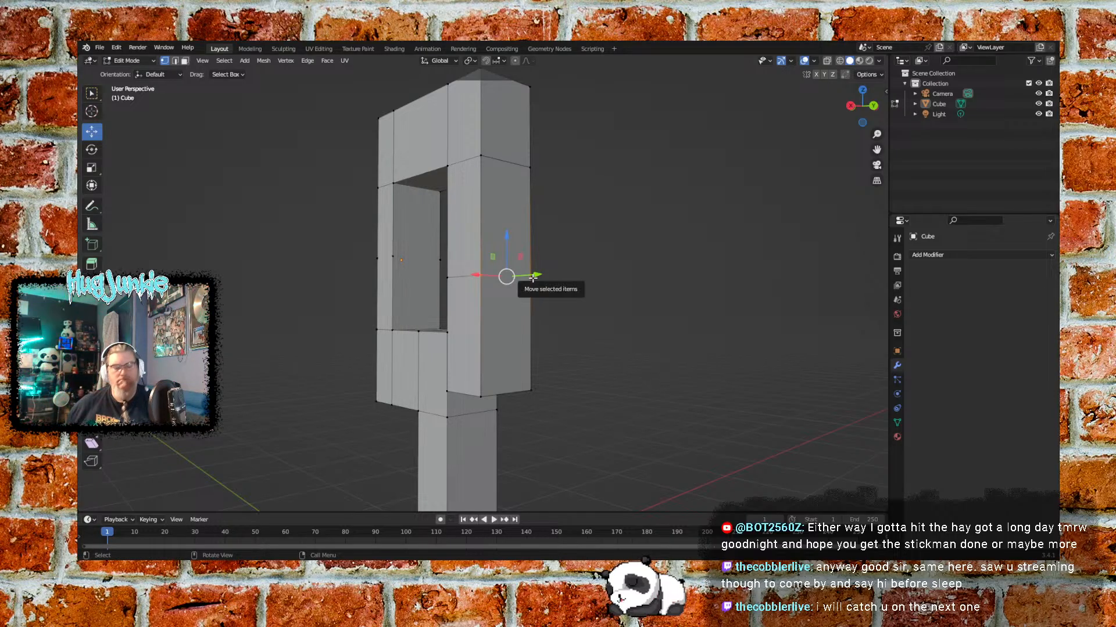
pyautogui.press('c')
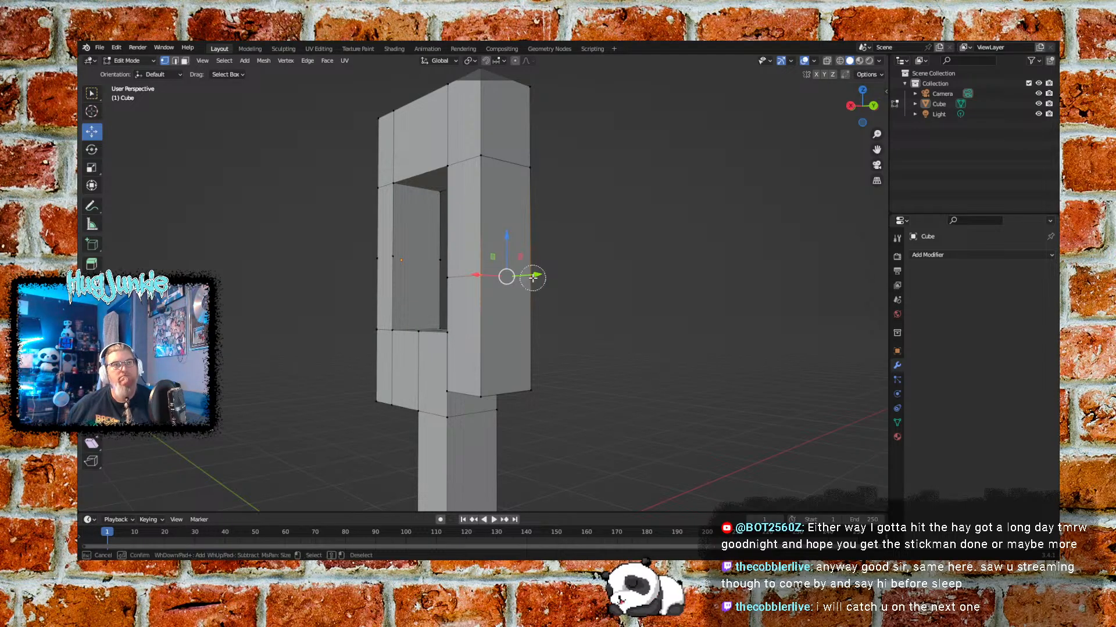
pyautogui.press('Escape')
pyautogui.moveTo(588, 256)
pyautogui.mouseDown(button='middle')
pyautogui.moveTo(555, 299)
pyautogui.moveTo(556, 239)
pyautogui.moveTo(580, 234)
pyautogui.moveTo(580, 255)
pyautogui.mouseUp(button='middle')
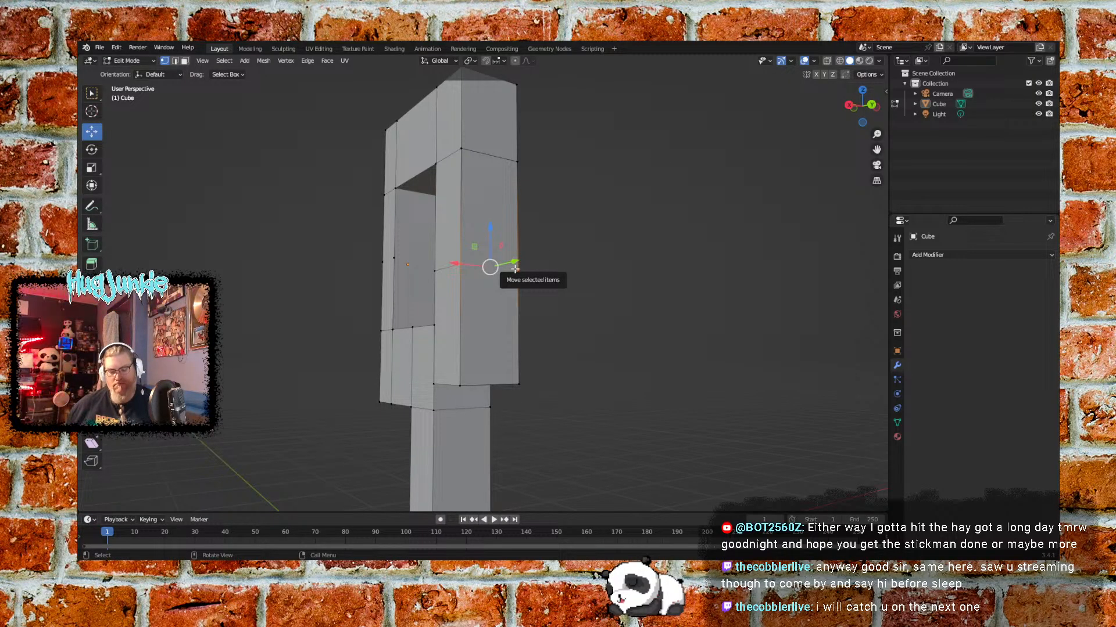
pyautogui.click(601, 247)
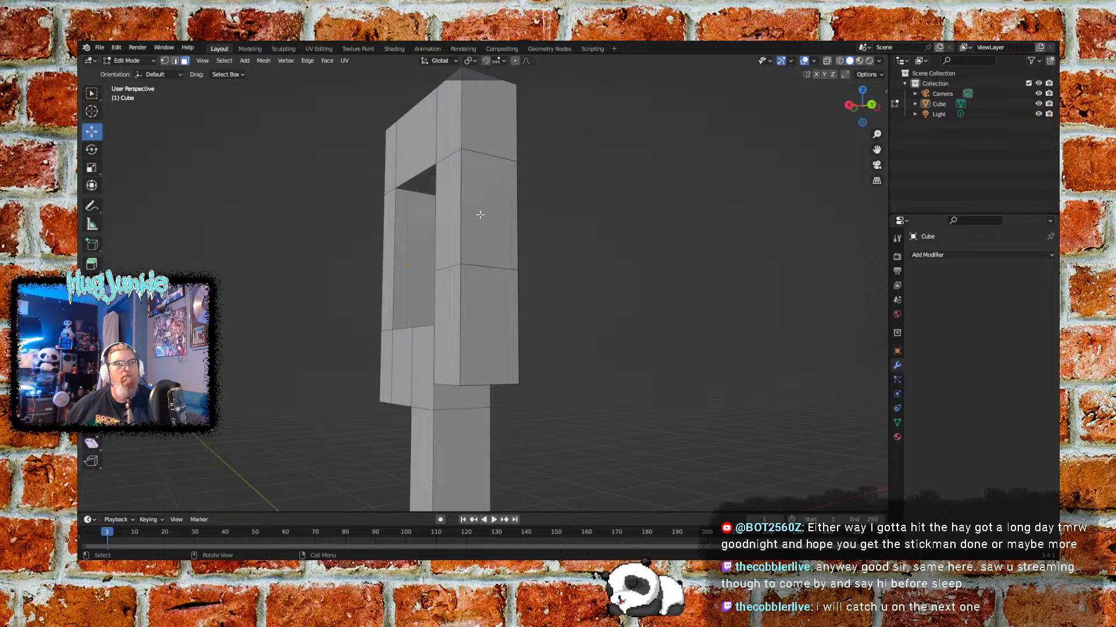
pyautogui.click(480, 223)
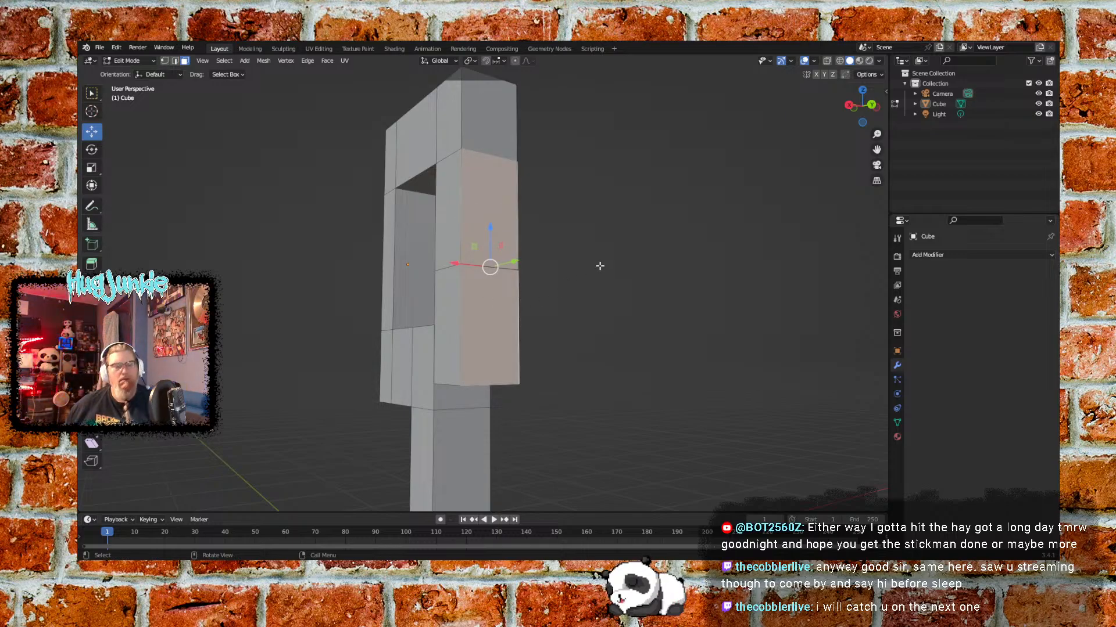
pyautogui.press('1')
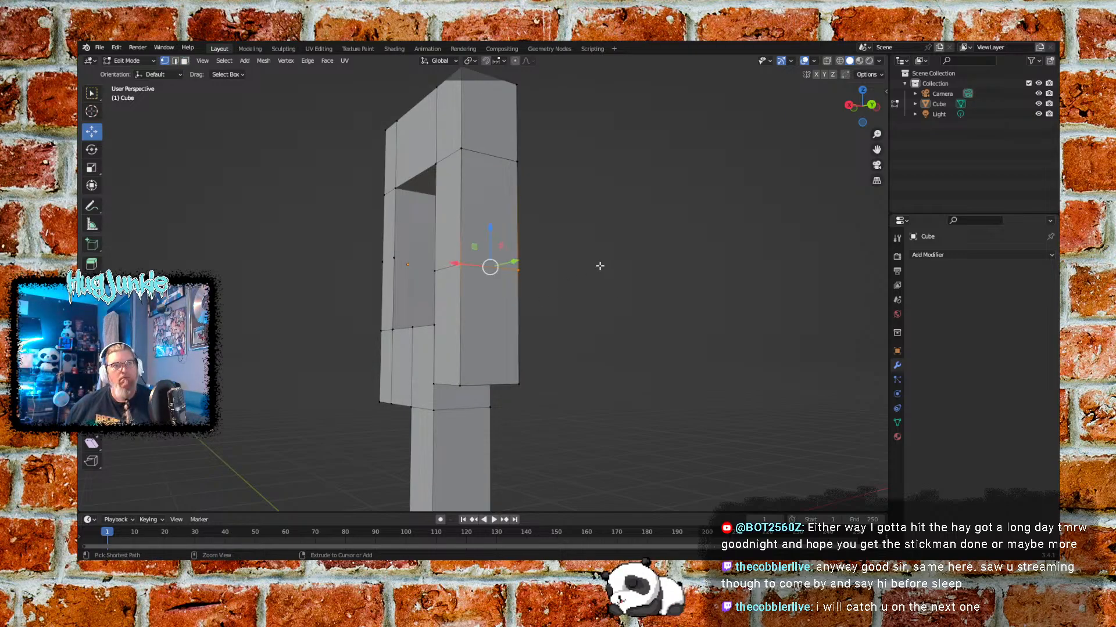
pyautogui.click(615, 251)
pyautogui.moveTo(631, 244); pyautogui.dragTo(510, 210, button='middle')
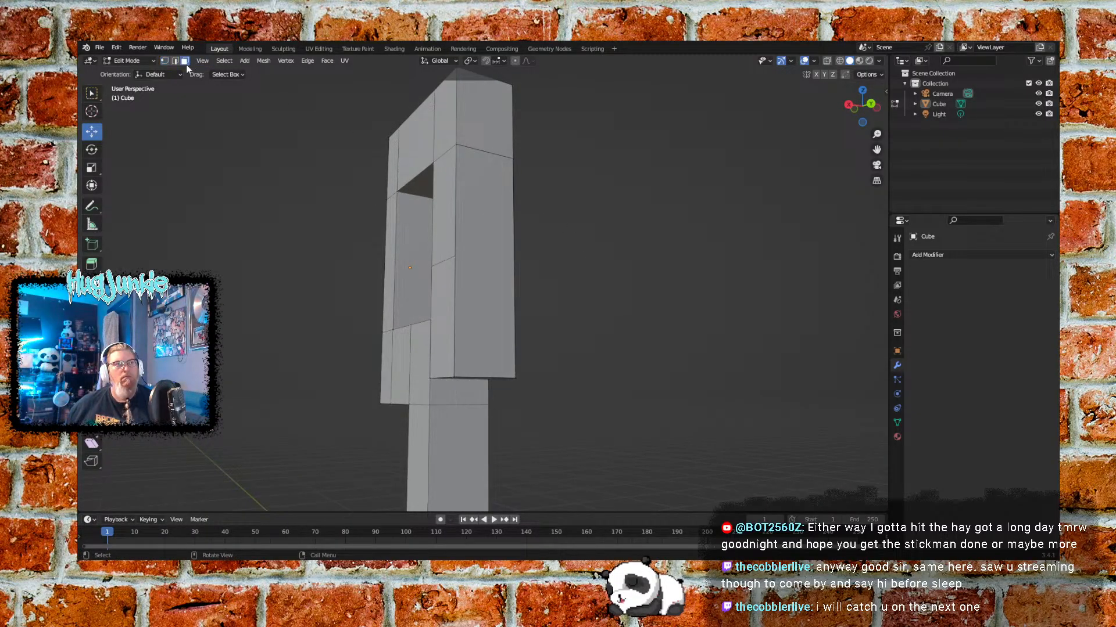
# Try again to clean up the arm's long outer face with Dissolve Faces, reselecting the face between attempts
pyautogui.click(489, 220)
pyautogui.rightClick(490, 213)
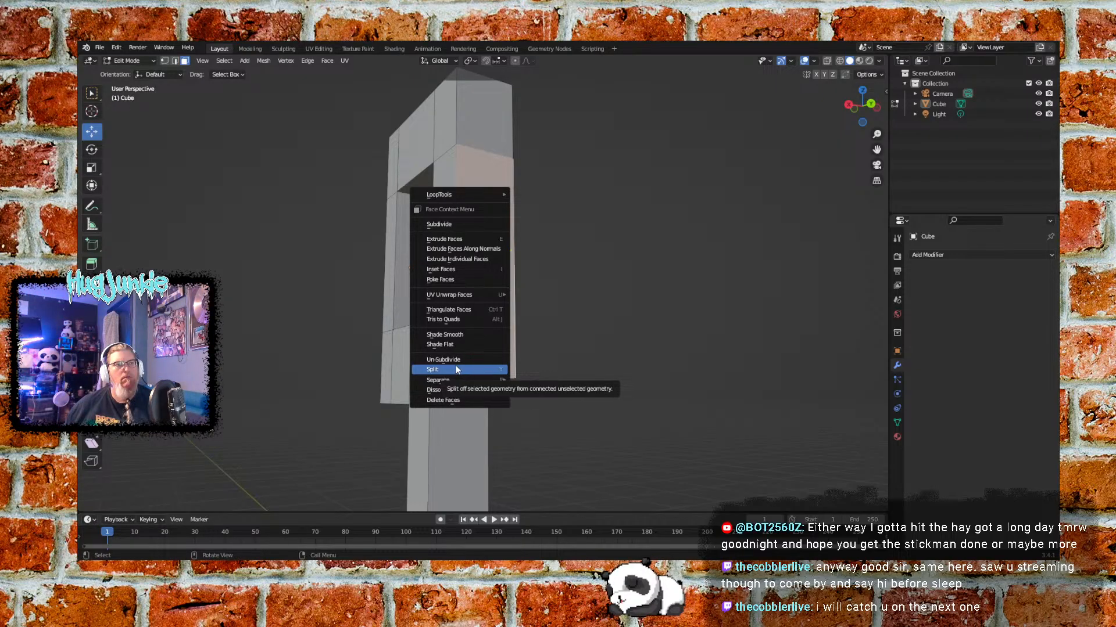
pyautogui.moveTo(455, 381)
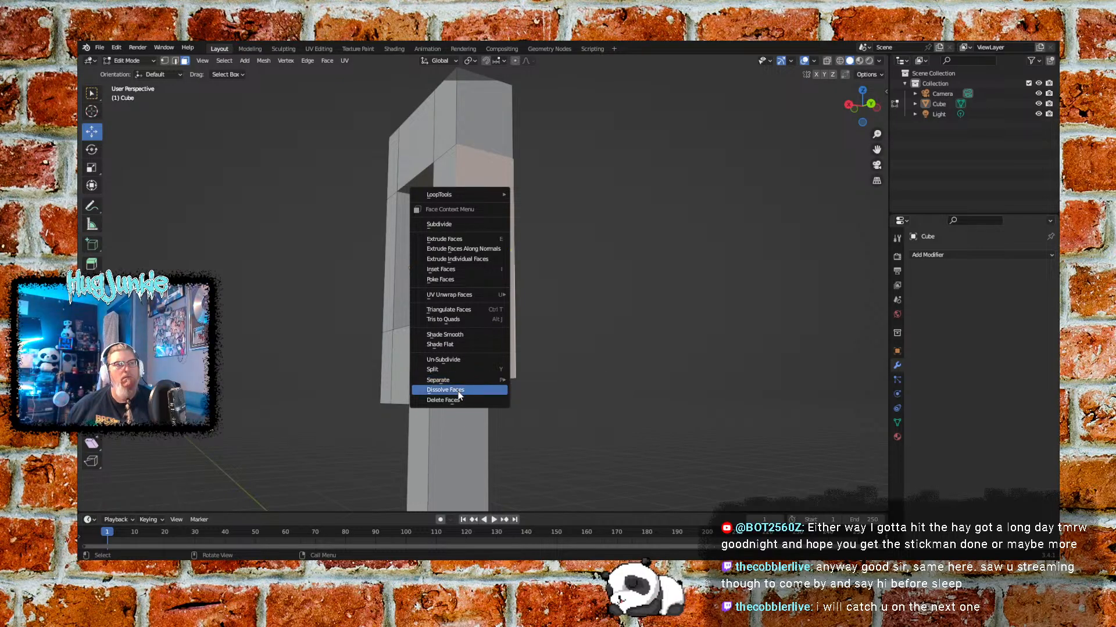
pyautogui.click(445, 389)
pyautogui.click(626, 294)
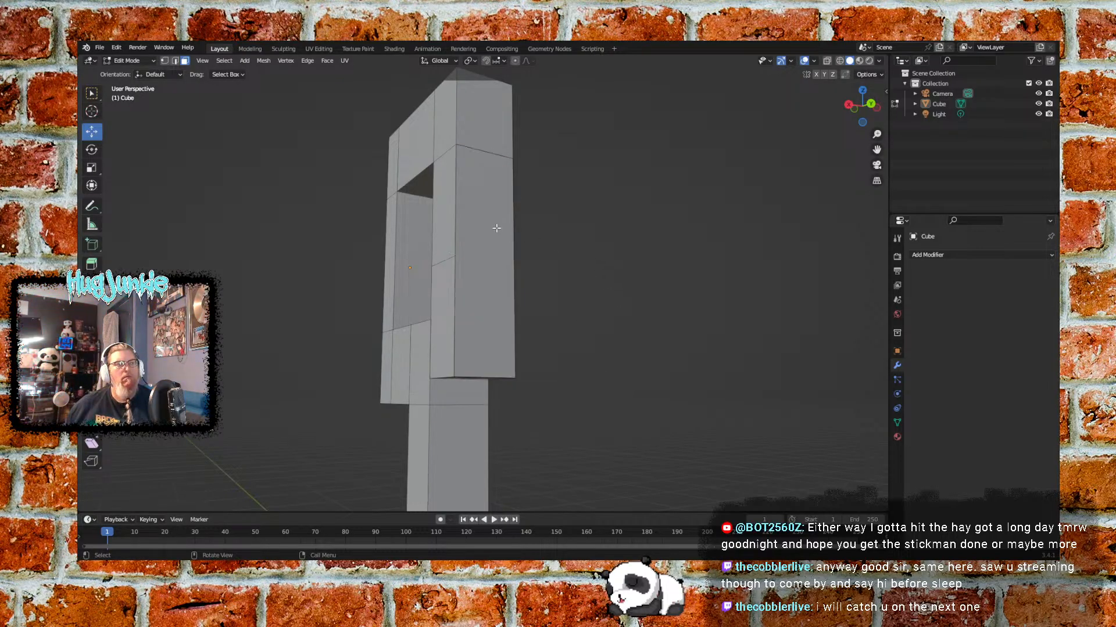
pyautogui.click(496, 228)
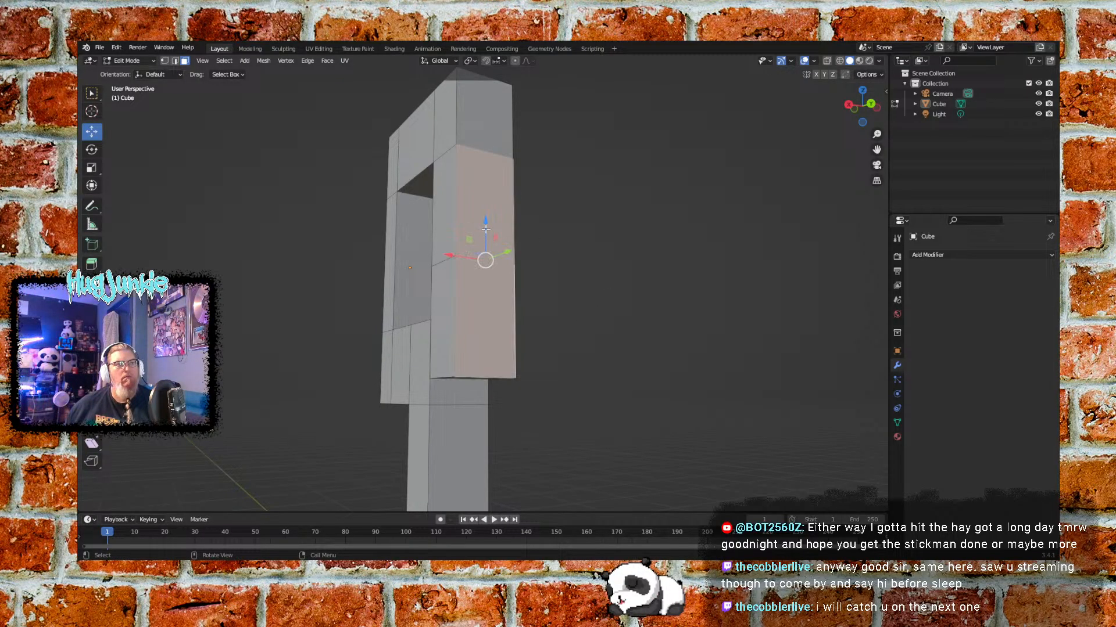
pyautogui.rightClick(486, 226)
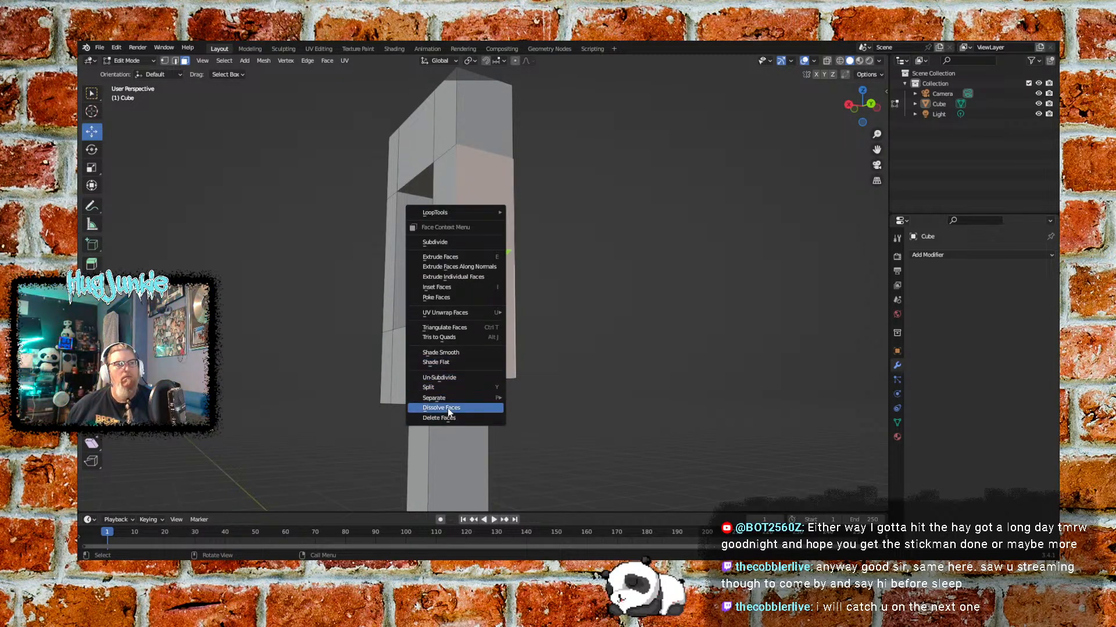
pyautogui.click(448, 409)
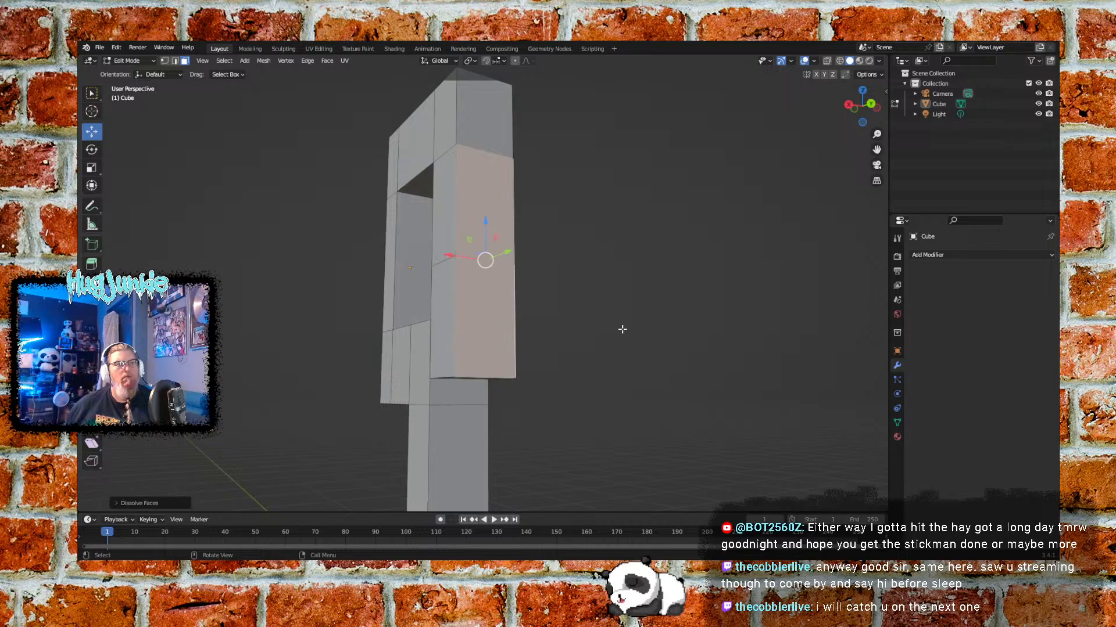
pyautogui.moveTo(635, 267); pyautogui.dragTo(530, 270, button='middle')
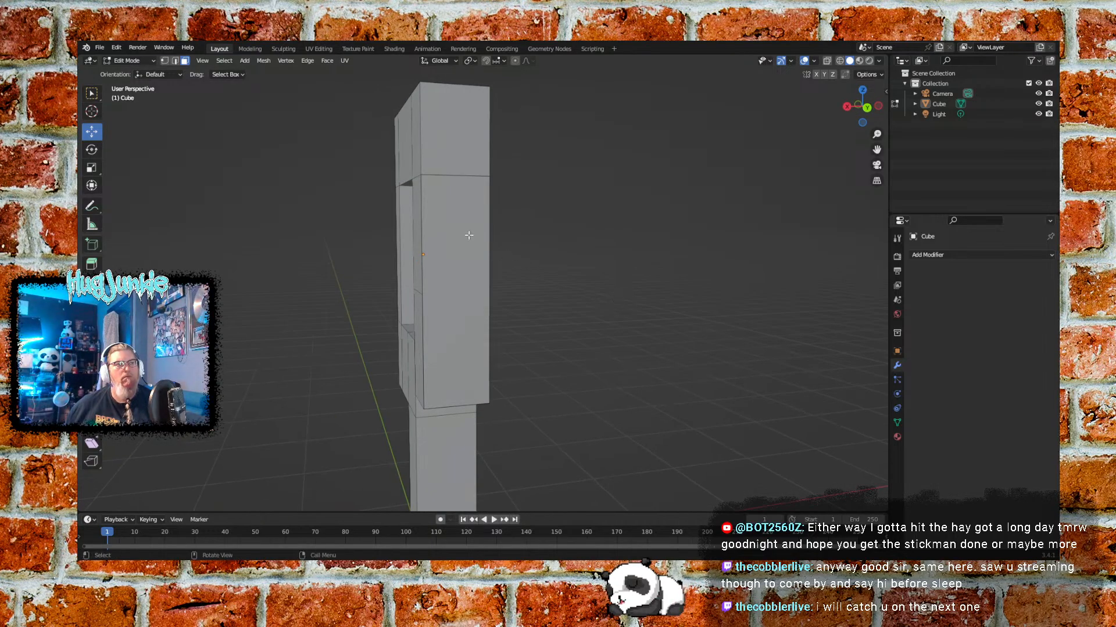
pyautogui.click(468, 234)
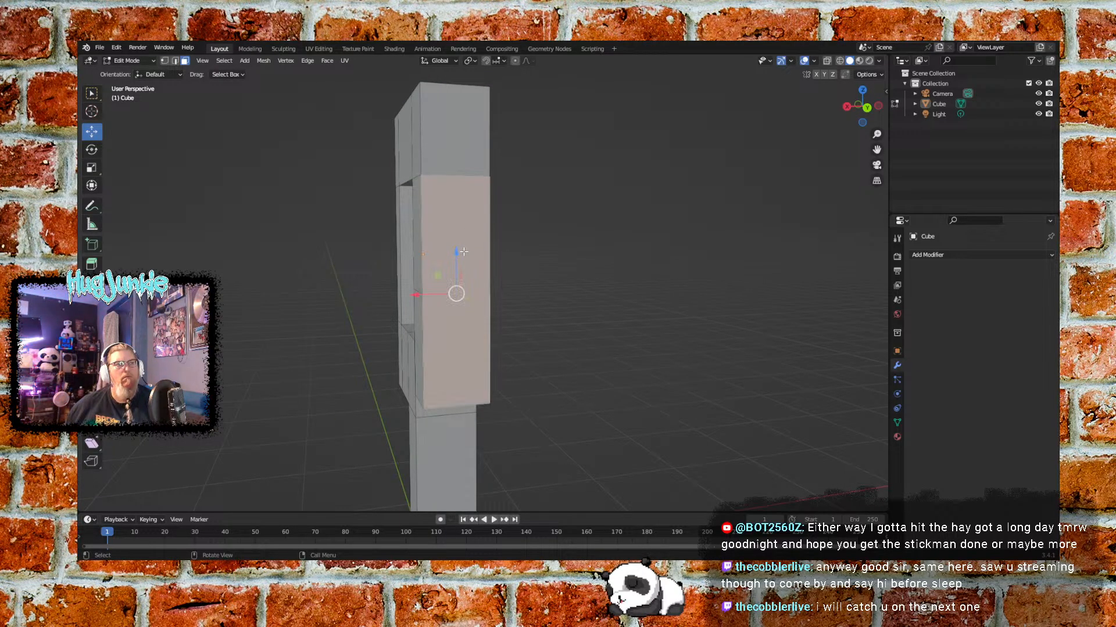
# Delete the large outer face on the upper block's +Y side and the inner face directly behind it
pyautogui.rightClick(472, 232)
pyautogui.click(432, 425)
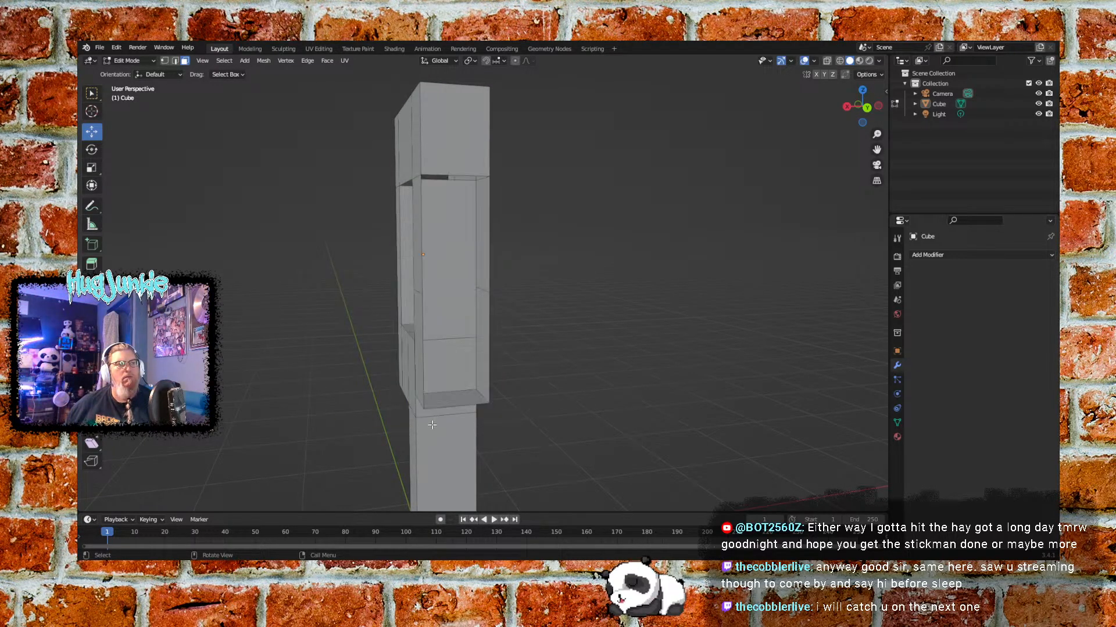
pyautogui.moveTo(603, 296); pyautogui.dragTo(477, 264, button='middle')
pyautogui.click(464, 246)
pyautogui.rightClick(456, 235)
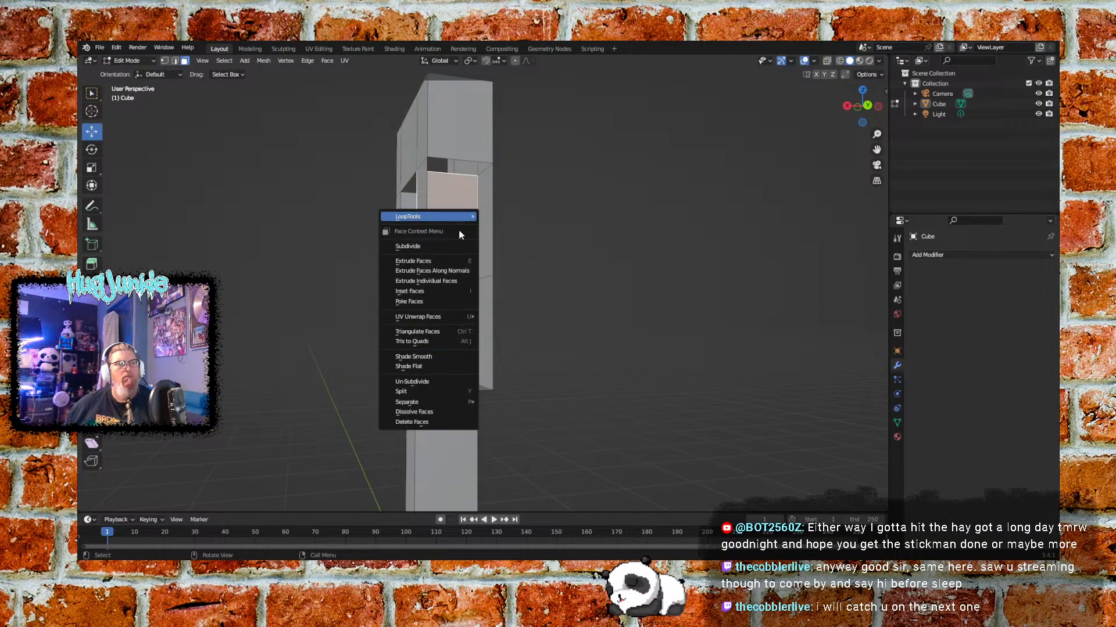
pyautogui.click(423, 423)
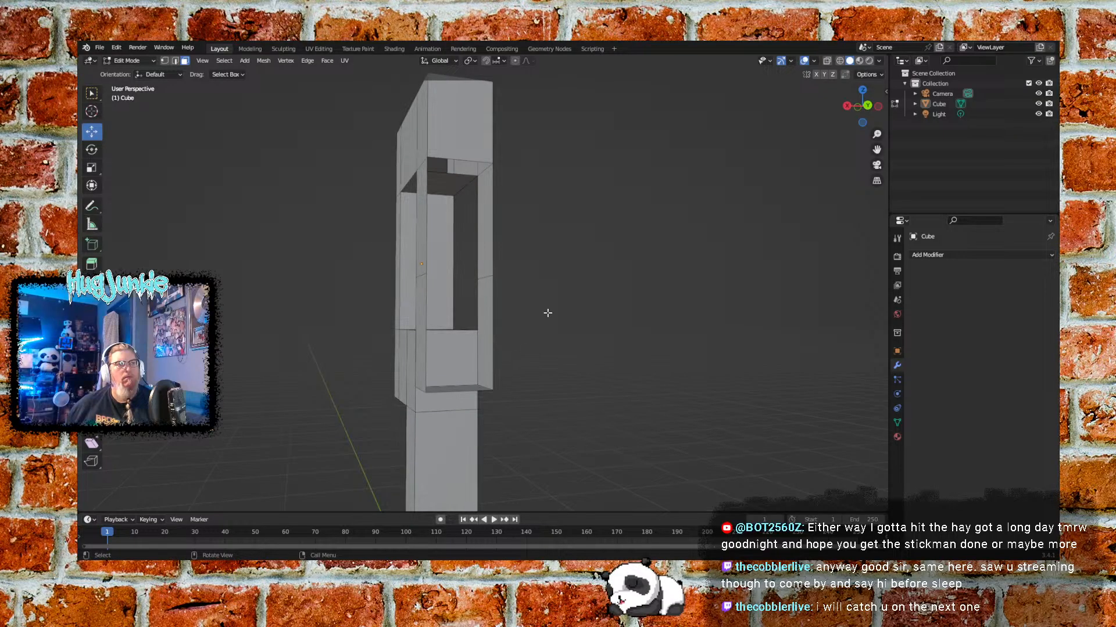
# Select all the boundary vertices around the open outer side of the upper block on +Y
pyautogui.moveTo(559, 327); pyautogui.dragTo(620, 331, button='middle')
pyautogui.click(164, 61)
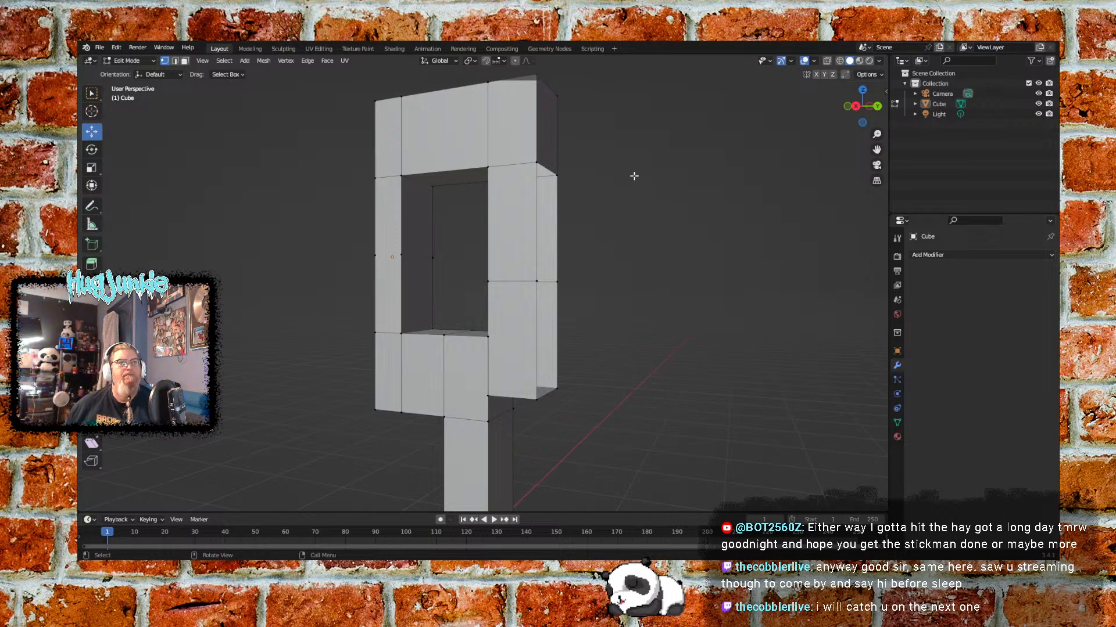
pyautogui.moveTo(529, 153); pyautogui.dragTo(583, 424)
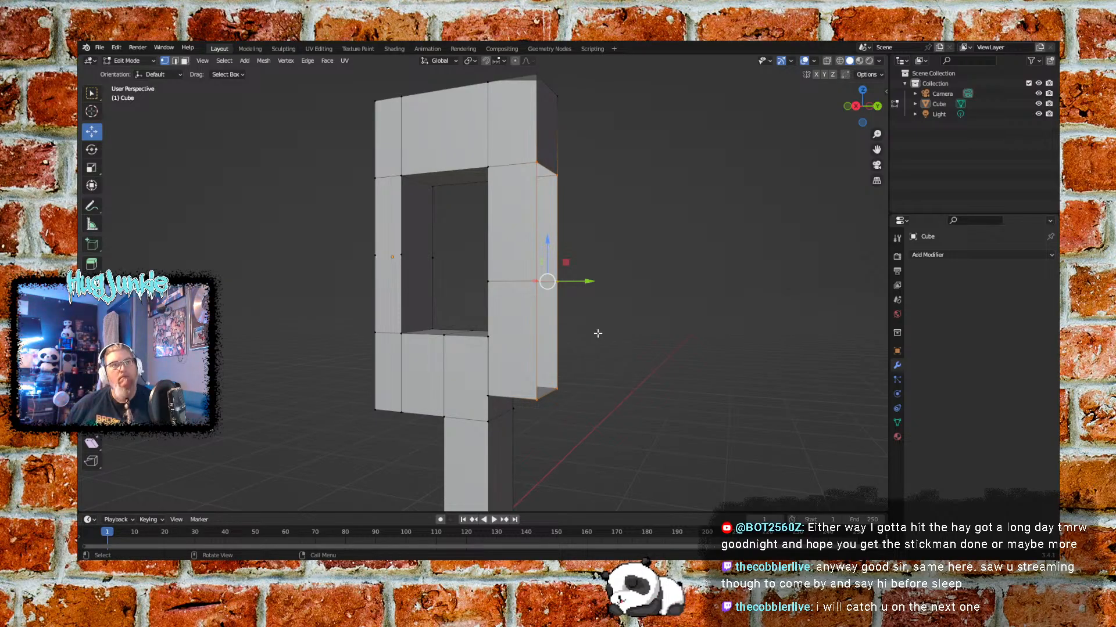
pyautogui.moveTo(668, 311)
pyautogui.mouseDown(button='middle')
pyautogui.moveTo(607, 320)
pyautogui.moveTo(630, 318)
pyautogui.mouseUp(button='middle')
pyautogui.press('x')
pyautogui.press('f')
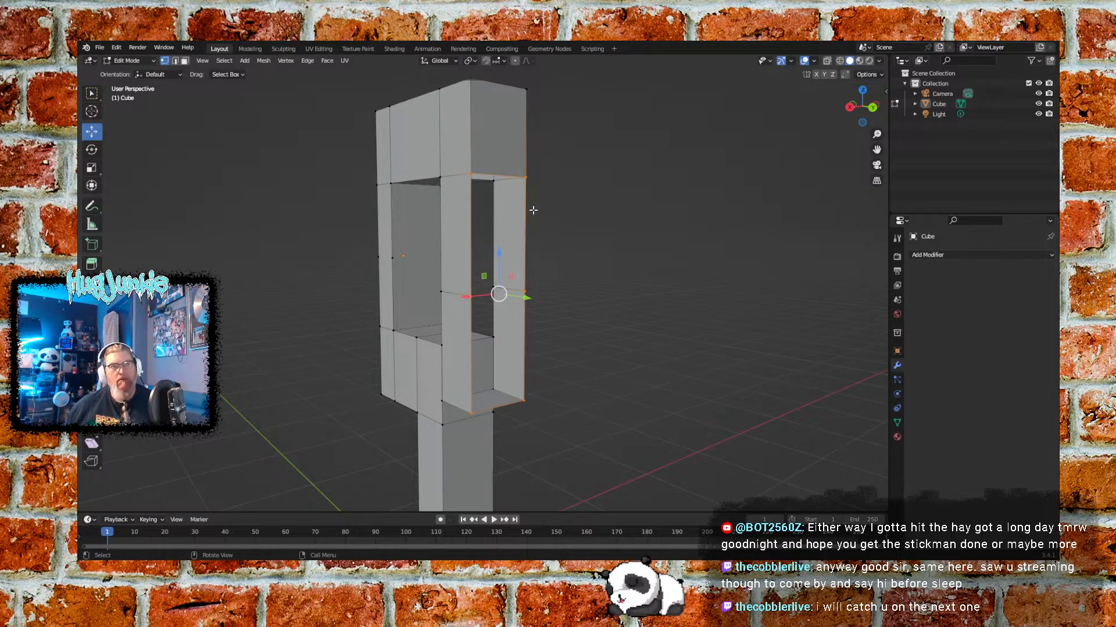
pyautogui.rightClick(525, 176)
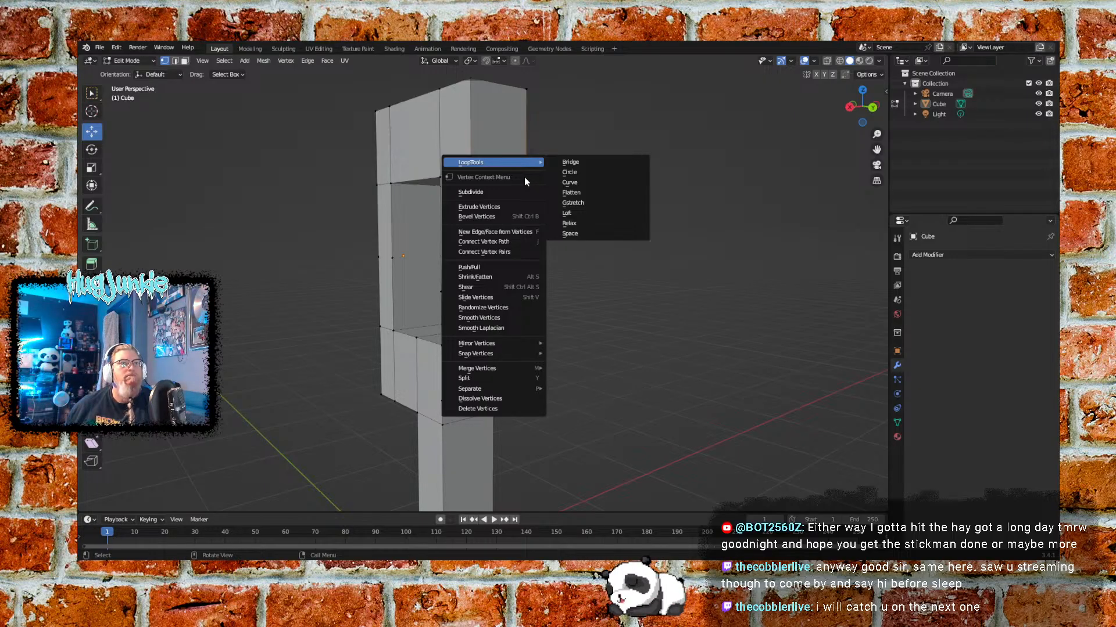
pyautogui.press('Escape')
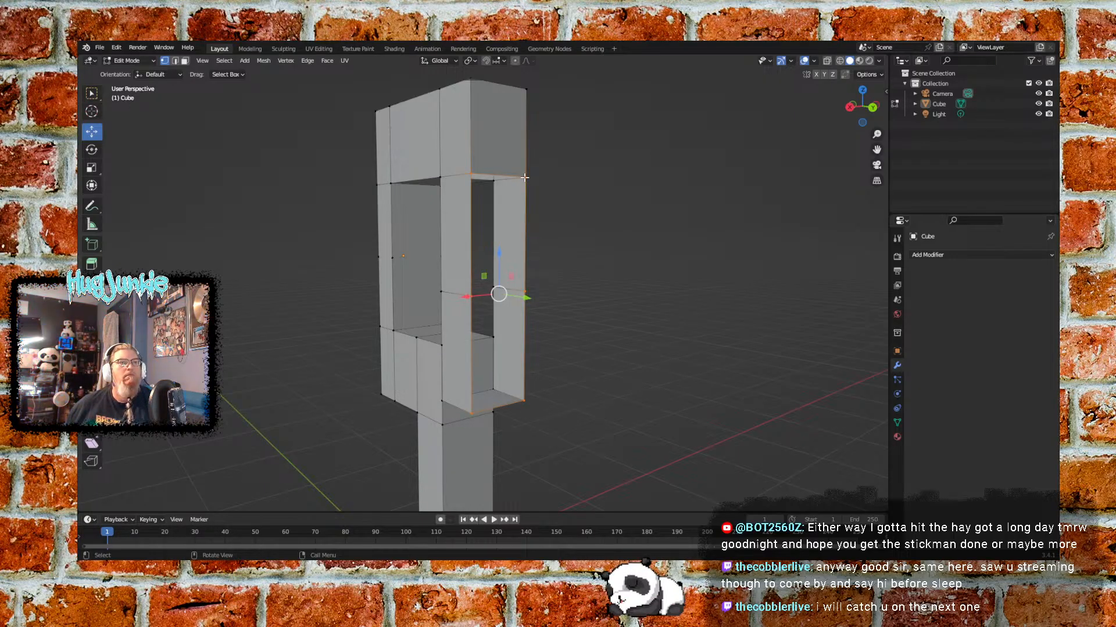
pyautogui.press('e')
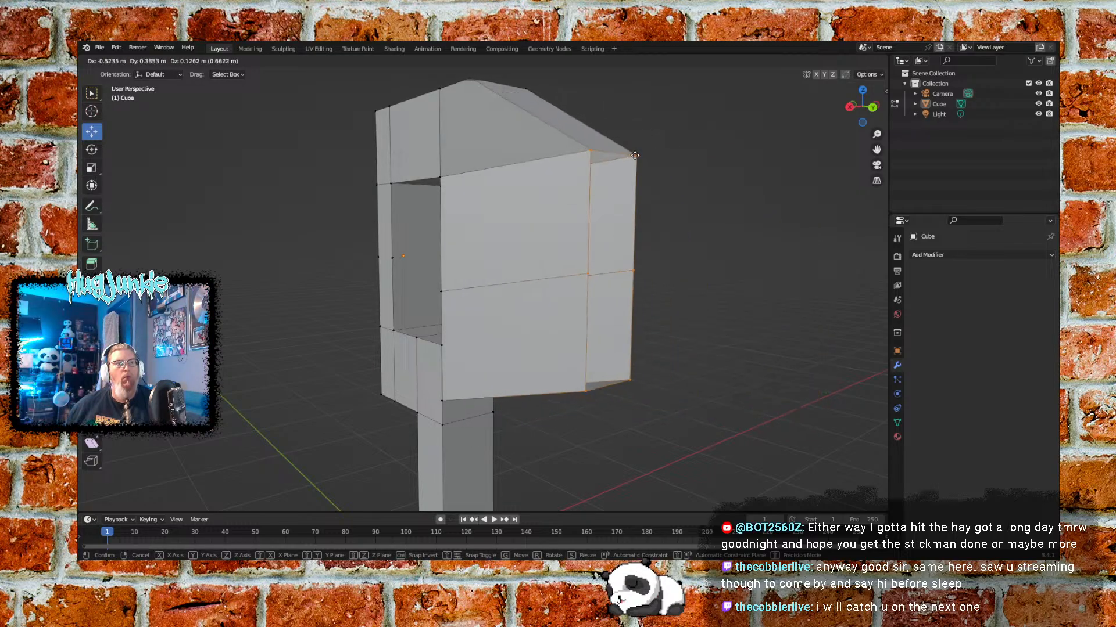
pyautogui.rightClick(618, 159)
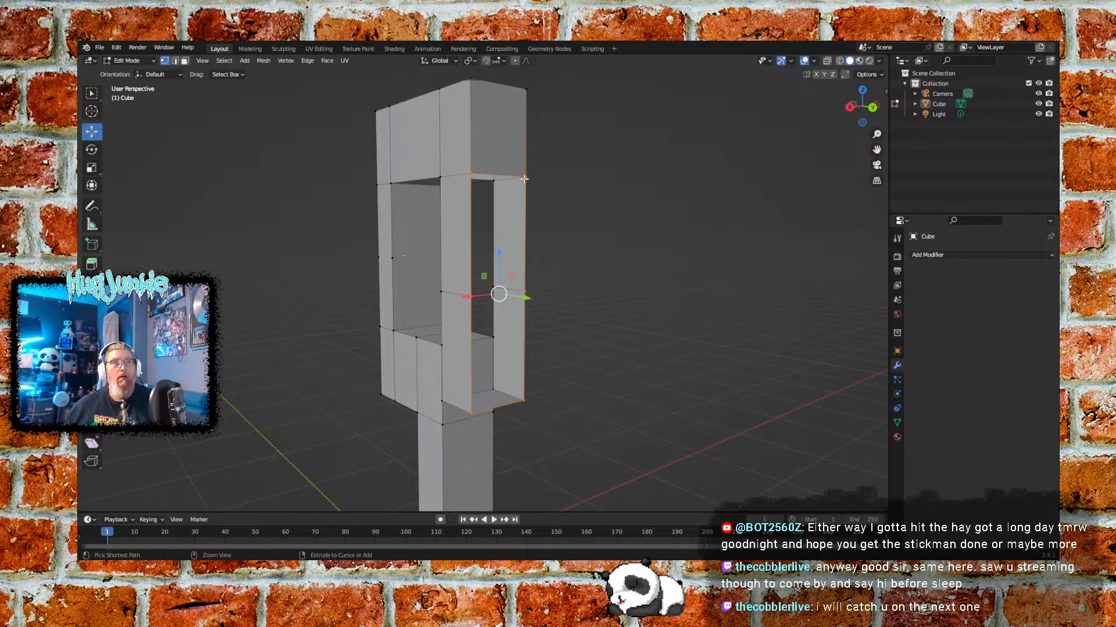
# Close the upper block's open outer +Y side with Grid Fill
pyautogui.hotkey('ctrl', 'f')
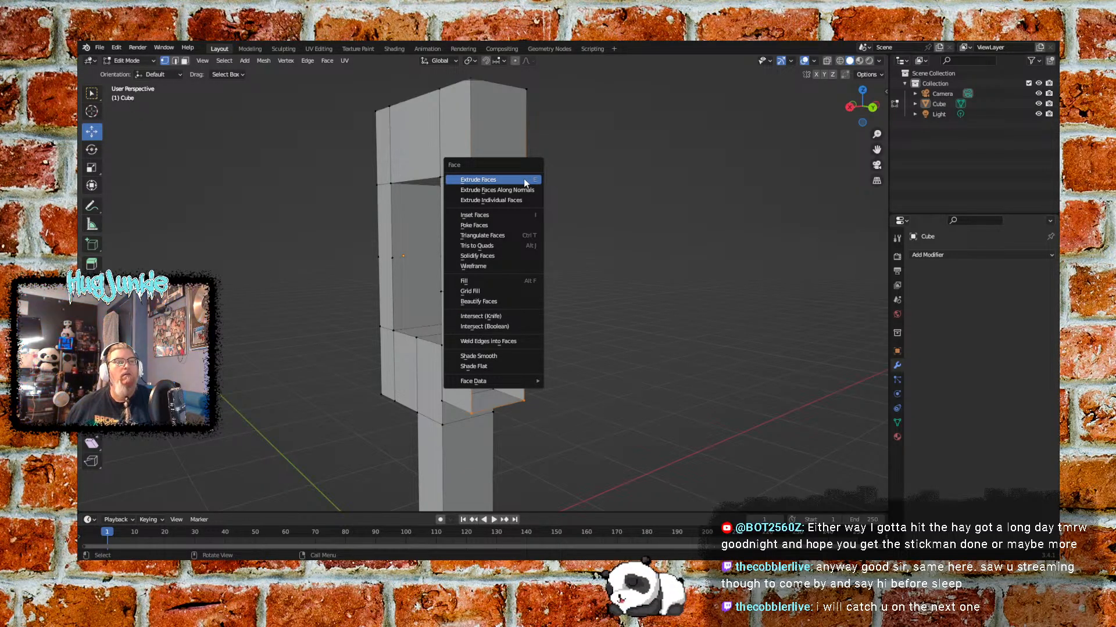
pyautogui.click(491, 292)
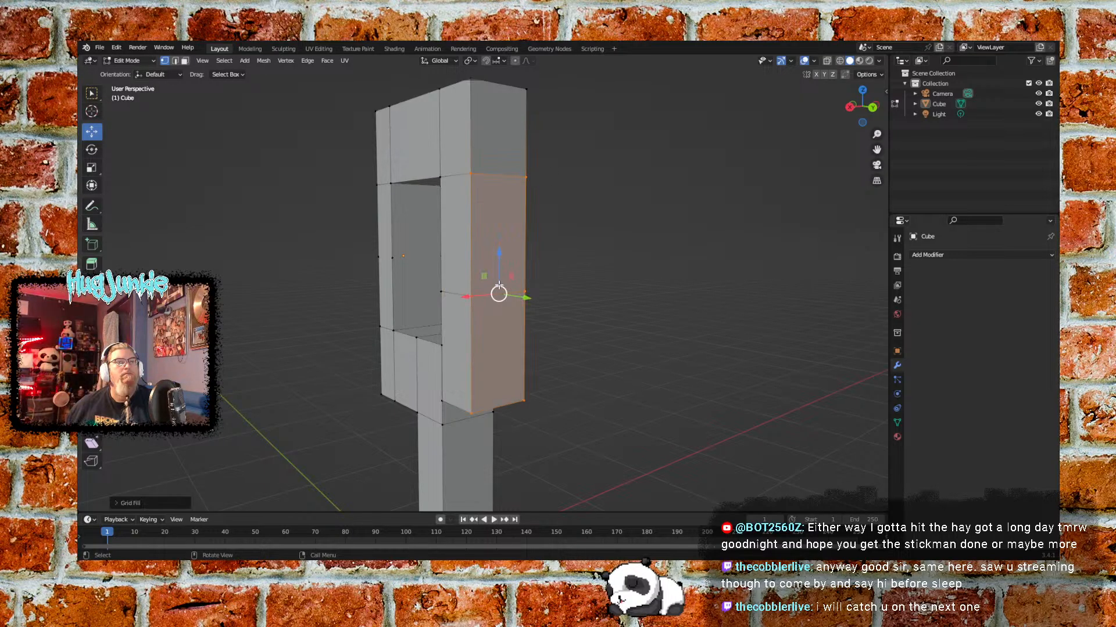
# Select the edges around the missing inner wall of the central opening on the +Y side and apply Grid Fill
pyautogui.moveTo(585, 344); pyautogui.dragTo(560, 261, button='middle')
pyautogui.click(421, 307)
pyautogui.keyDown('shift'); pyautogui.click(569, 290); pyautogui.keyUp('shift')
pyautogui.keyDown('shift'); pyautogui.click(522, 280); pyautogui.keyUp('shift')
pyautogui.keyDown('shift'); pyautogui.click(521, 199); pyautogui.keyUp('shift')
pyautogui.keyDown('shift'); pyautogui.click(559, 180); pyautogui.keyUp('shift')
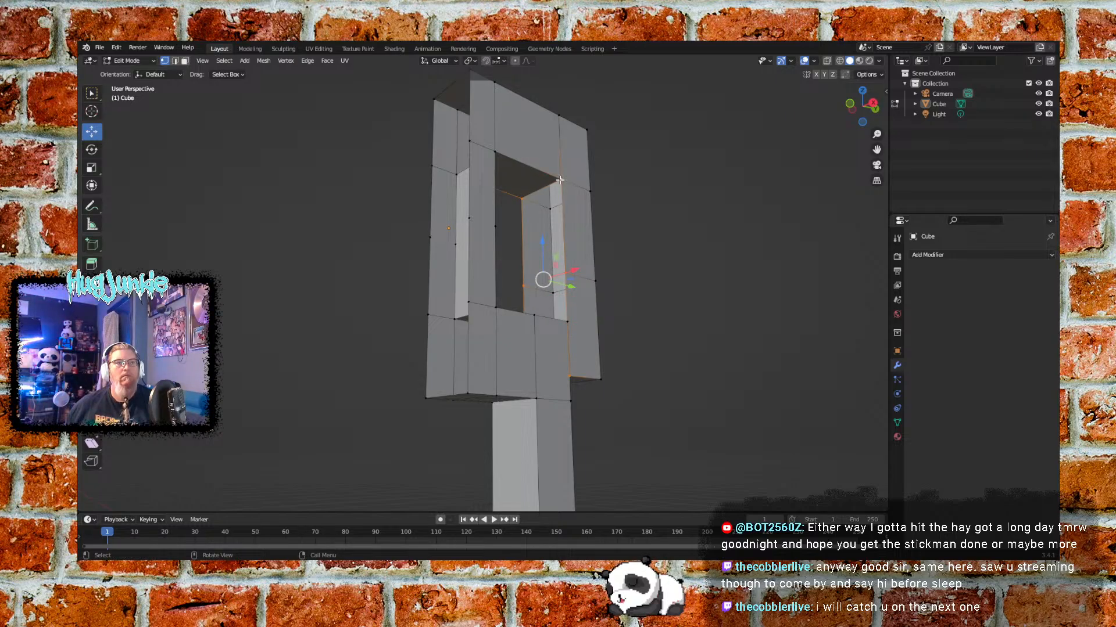
pyautogui.hotkey('ctrl', 'f')
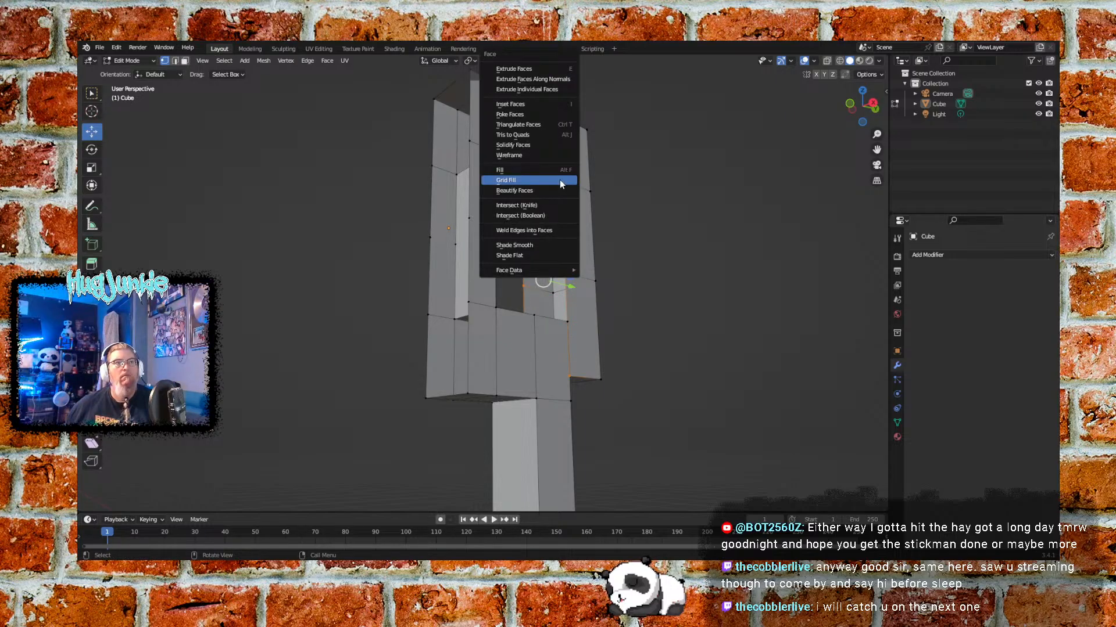
pyautogui.click(559, 180)
pyautogui.click(671, 251)
# Subdivide the four long side faces of the lower column once, then clear the selection
pyautogui.moveTo(749, 299); pyautogui.dragTo(647, 341, button='middle')
pyautogui.keyDown('shift'); pyautogui.moveTo(595, 426); pyautogui.dragTo(615, 391, button='middle'); pyautogui.keyUp('shift')
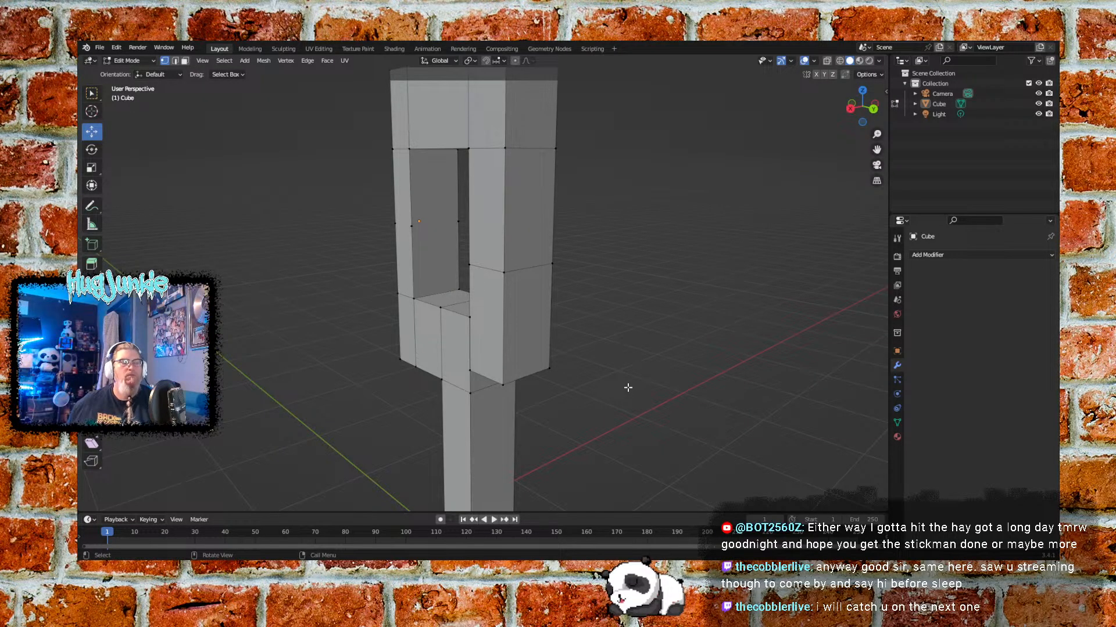
pyautogui.keyDown('shift'); pyautogui.moveTo(604, 416); pyautogui.dragTo(605, 341, button='middle'); pyautogui.keyUp('shift')
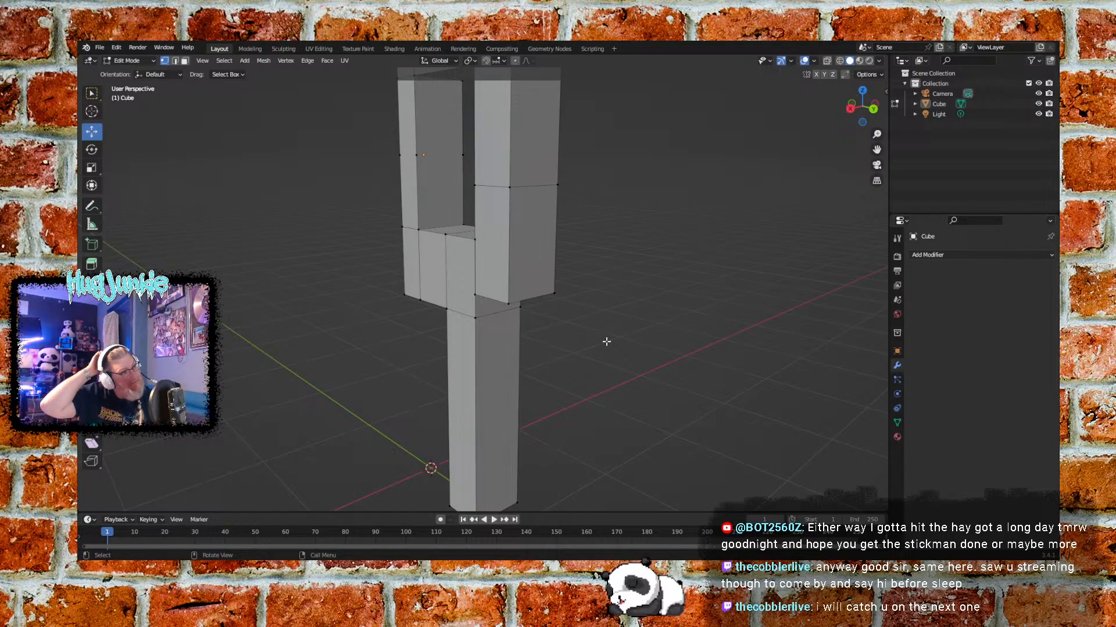
pyautogui.keyDown('shift'); pyautogui.moveTo(595, 347); pyautogui.dragTo(635, 303, button='middle'); pyautogui.keyUp('shift')
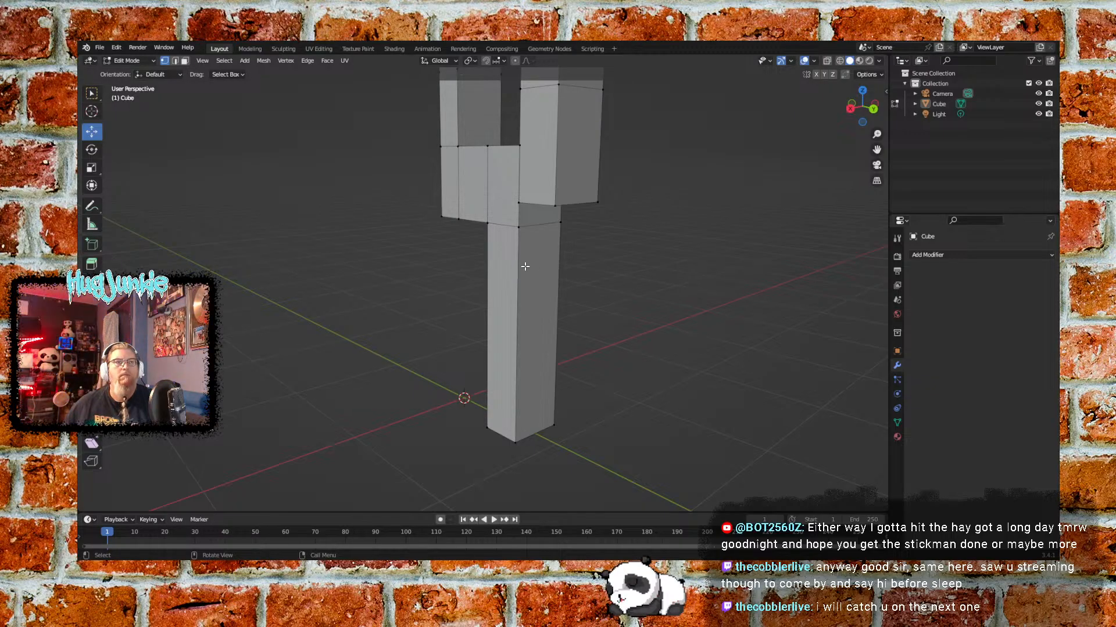
pyautogui.click(184, 61)
pyautogui.click(546, 309)
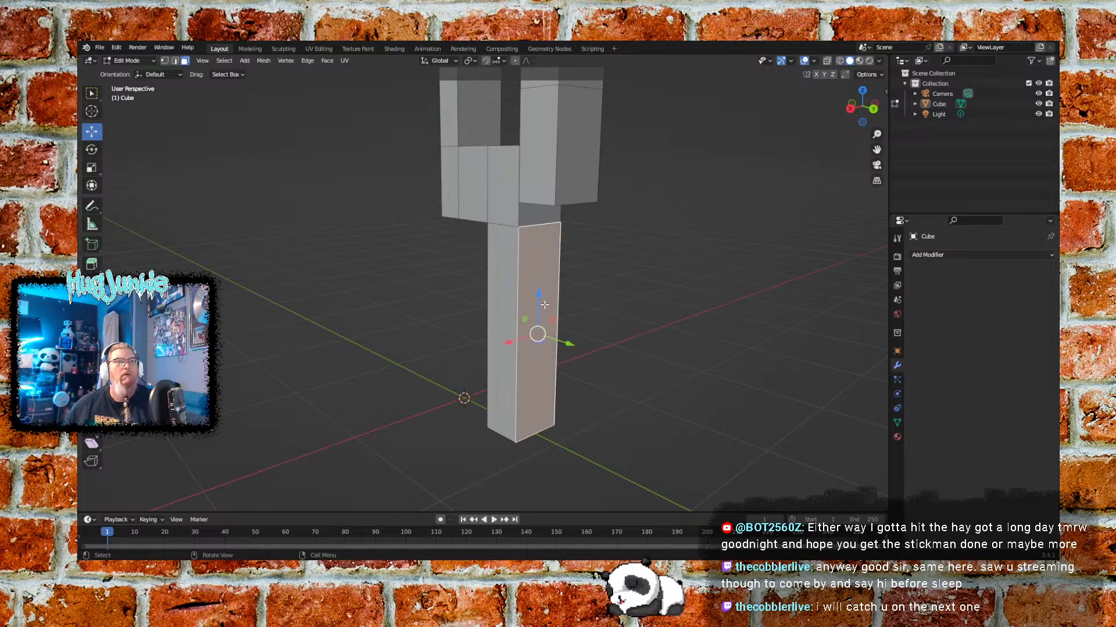
pyautogui.keyDown('shift'); pyautogui.click(501, 299); pyautogui.keyUp('shift')
pyautogui.moveTo(610, 311); pyautogui.dragTo(495, 318, button='middle')
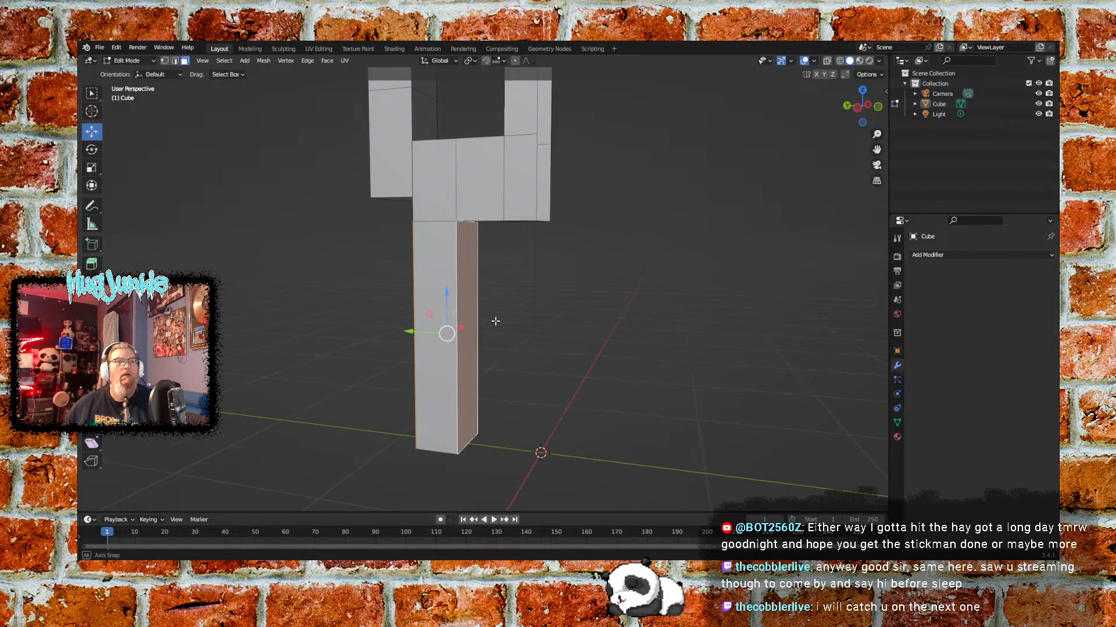
pyautogui.moveTo(351, 314); pyautogui.dragTo(487, 261, button='middle')
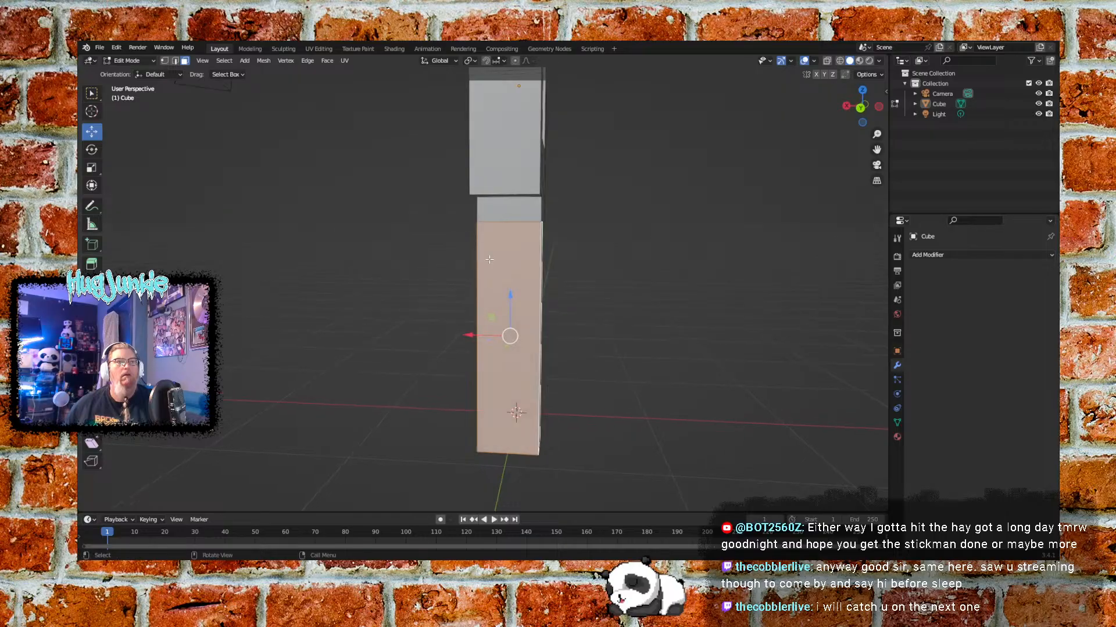
pyautogui.rightClick(487, 261)
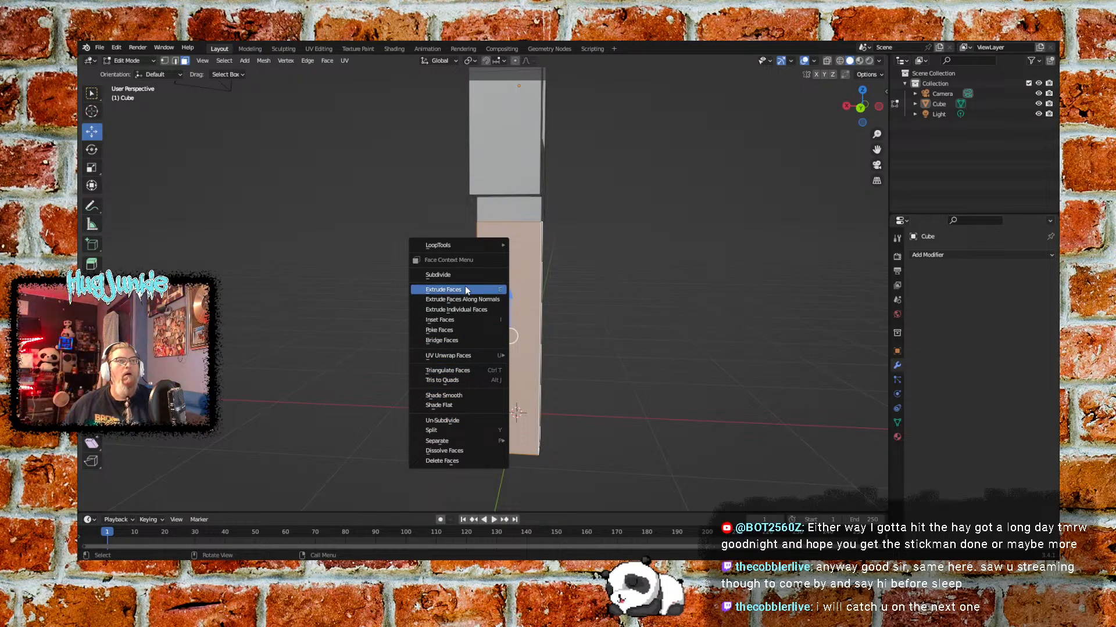
pyautogui.click(438, 275)
pyautogui.moveTo(661, 358); pyautogui.dragTo(511, 329, button='middle')
pyautogui.click(565, 314)
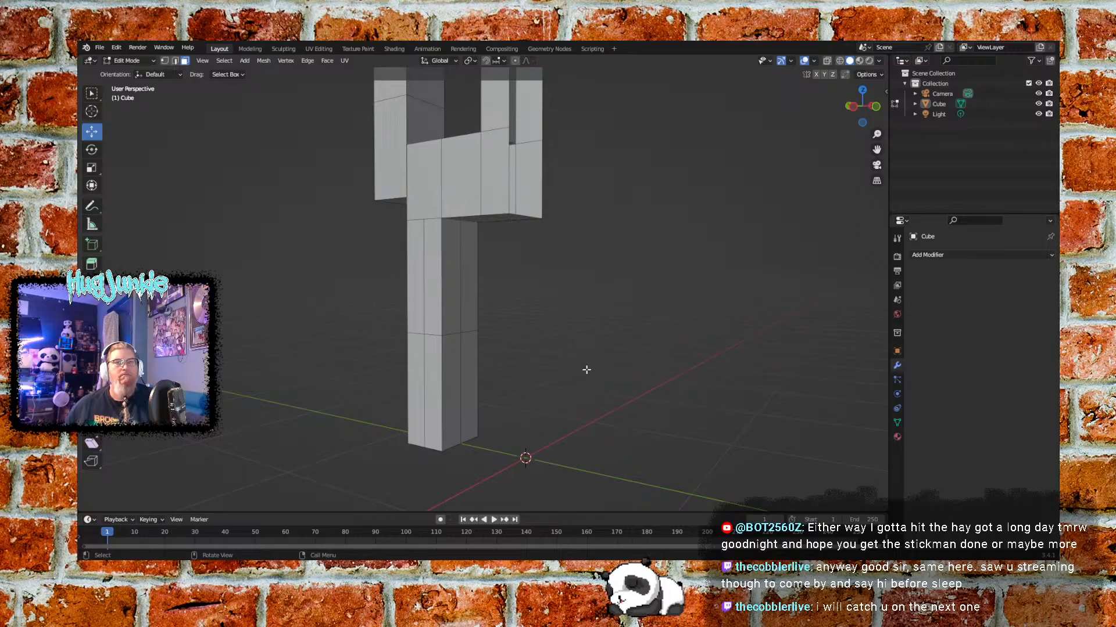
# Dissolve the upper and lower face pairs on the column's +X side, leaving one full-width face in each half
pyautogui.moveTo(498, 382); pyautogui.dragTo(682, 373, button='middle')
pyautogui.click(501, 284)
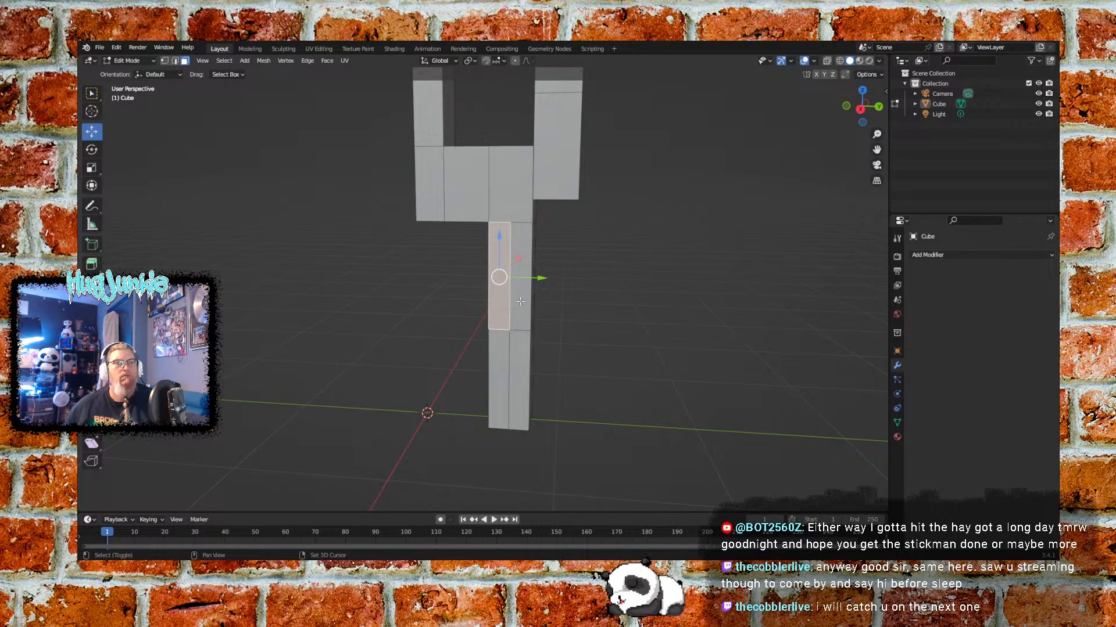
pyautogui.keyDown('shift'); pyautogui.click(521, 301); pyautogui.keyUp('shift')
pyautogui.rightClick(522, 301)
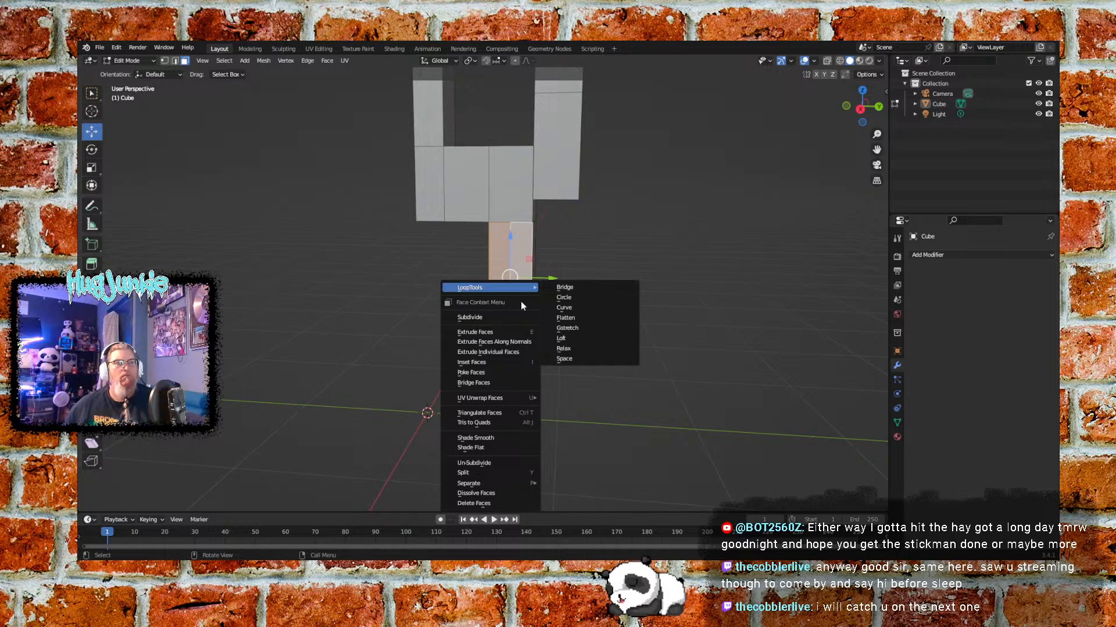
pyautogui.click(474, 332)
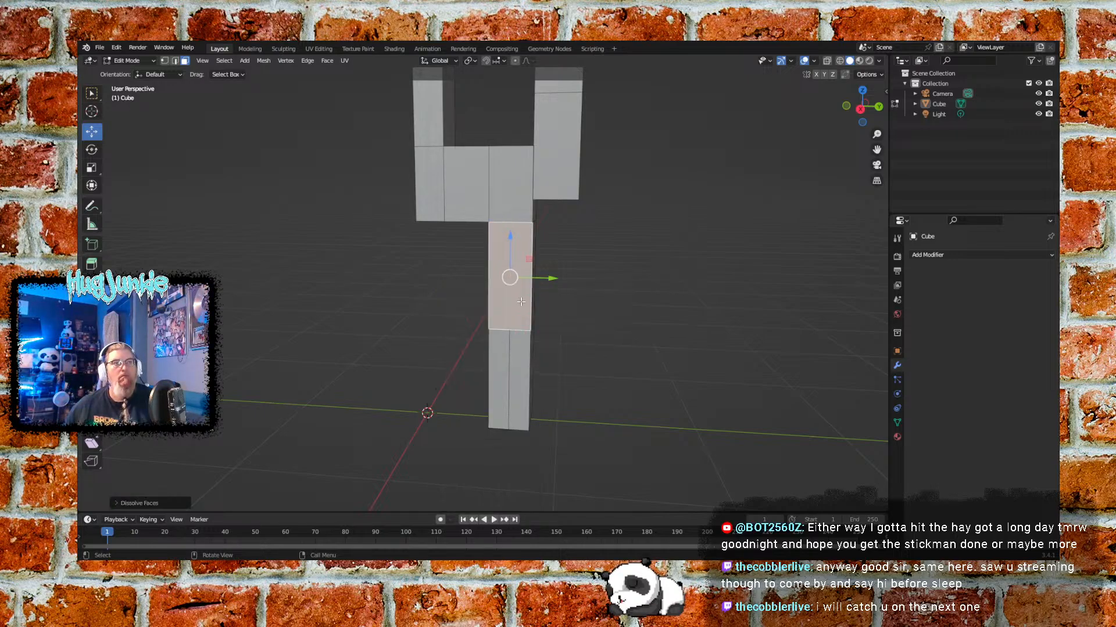
pyautogui.click(503, 358)
pyautogui.keyDown('shift'); pyautogui.click(519, 345); pyautogui.keyUp('shift')
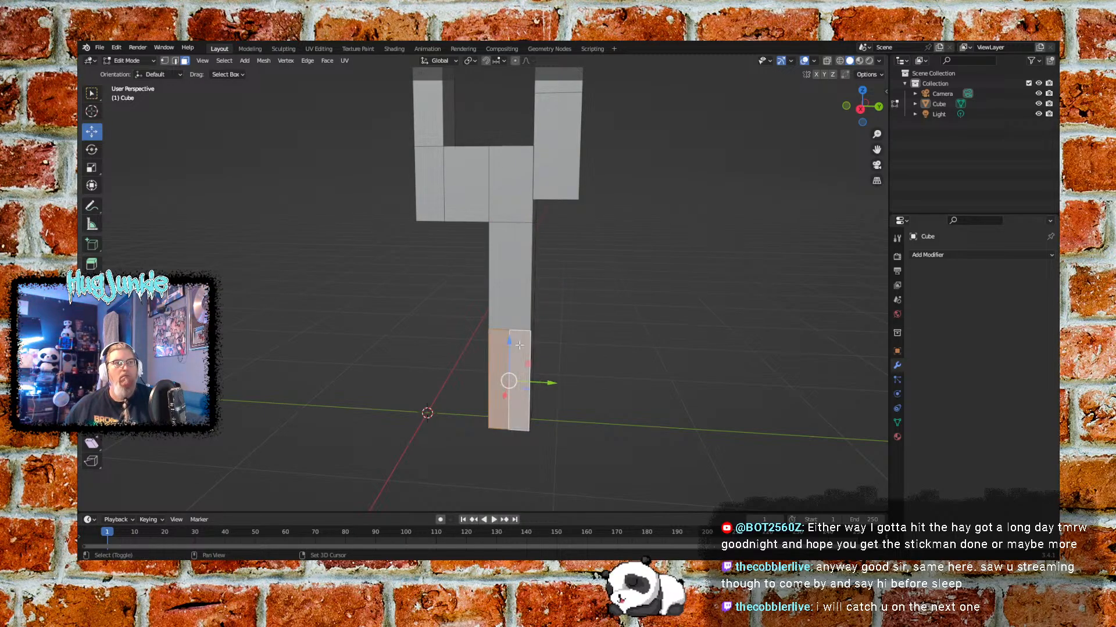
pyautogui.press('x')
pyautogui.click(519, 346)
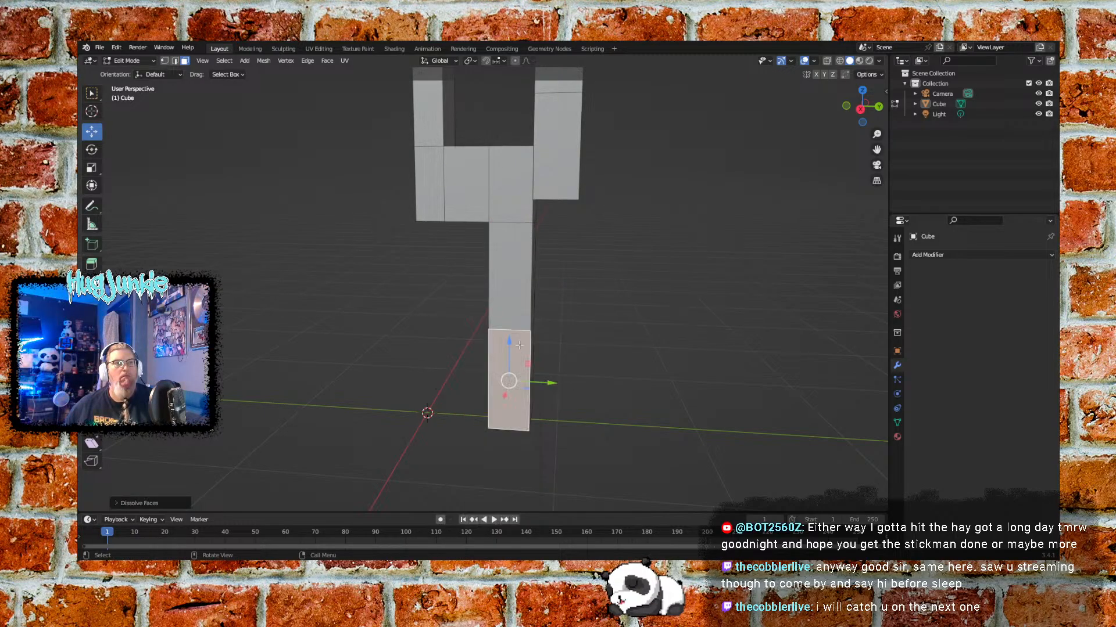
# Merge the upper and lower face pairs on the column's +Y side into full-width faces with Dissolve Faces
pyautogui.click(621, 370)
pyautogui.moveTo(621, 369); pyautogui.dragTo(547, 325, button='middle')
pyautogui.click(506, 277)
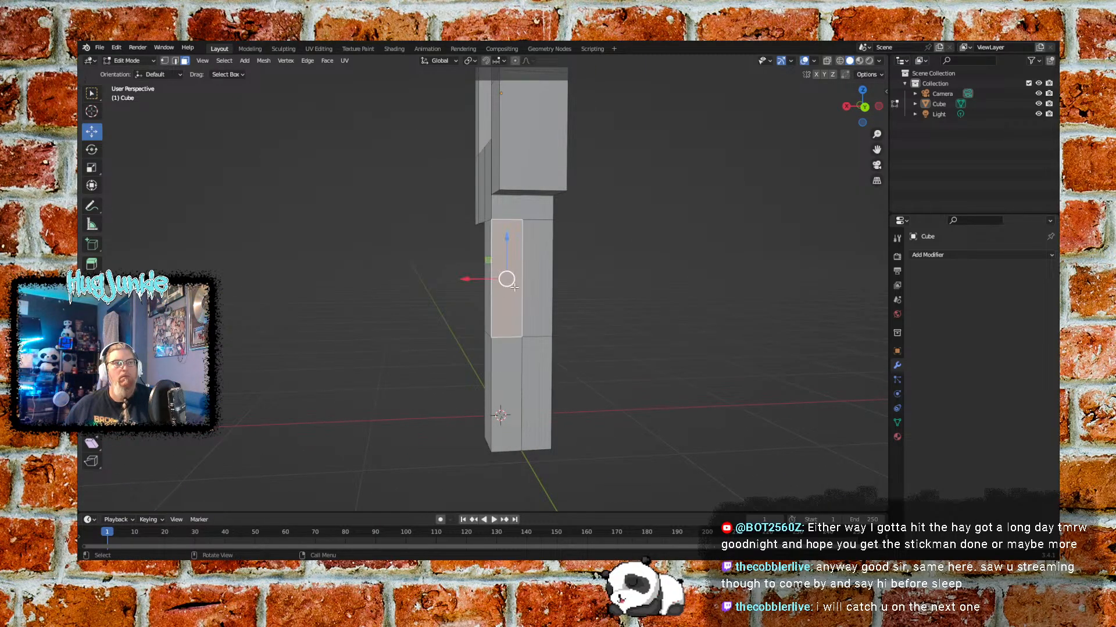
pyautogui.keyDown('shift'); pyautogui.click(533, 278); pyautogui.keyUp('shift')
pyautogui.rightClick(540, 277)
pyautogui.click(495, 465)
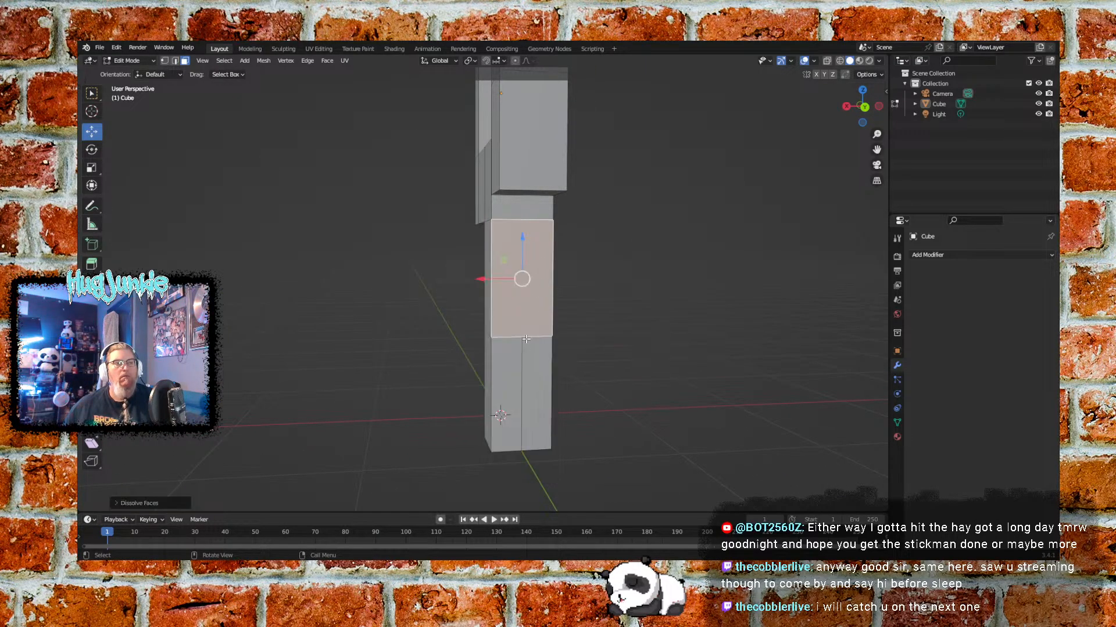
pyautogui.click(510, 361)
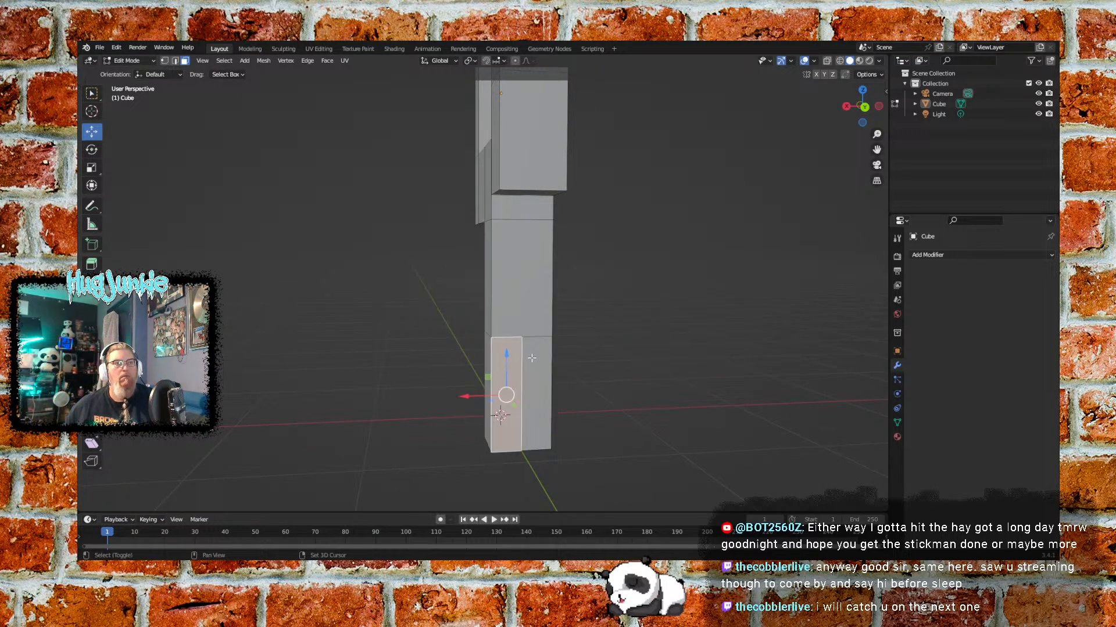
pyautogui.rightClick(532, 358)
pyautogui.click(523, 360)
# Dissolve the paired faces in the upper and lower halves of the column's -X side
pyautogui.moveTo(645, 359); pyautogui.dragTo(490, 320, button='middle')
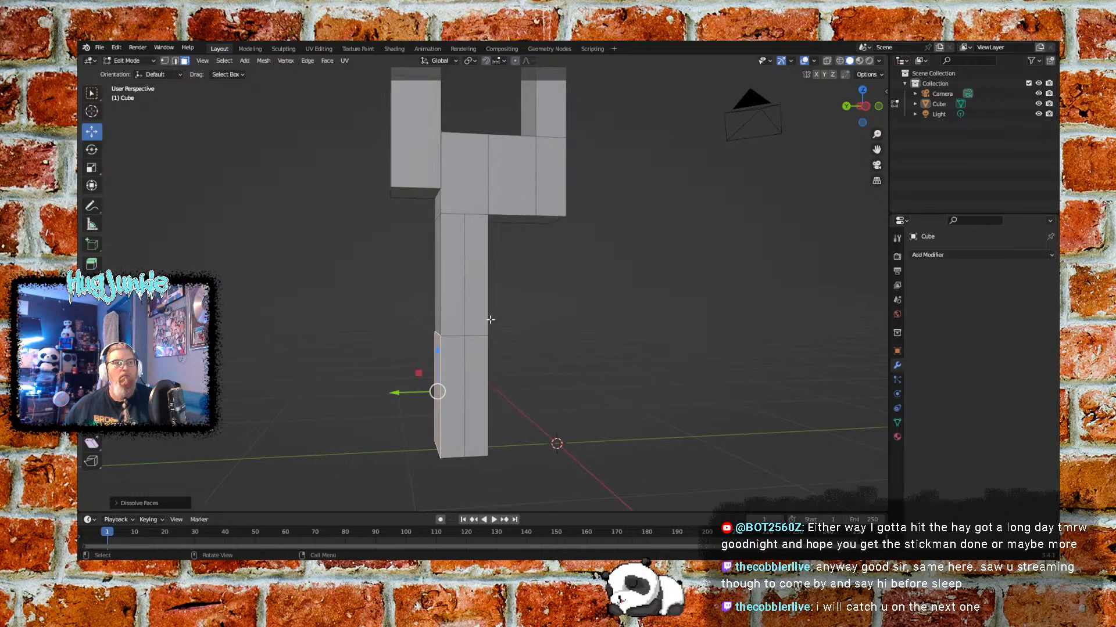
pyautogui.click(475, 280)
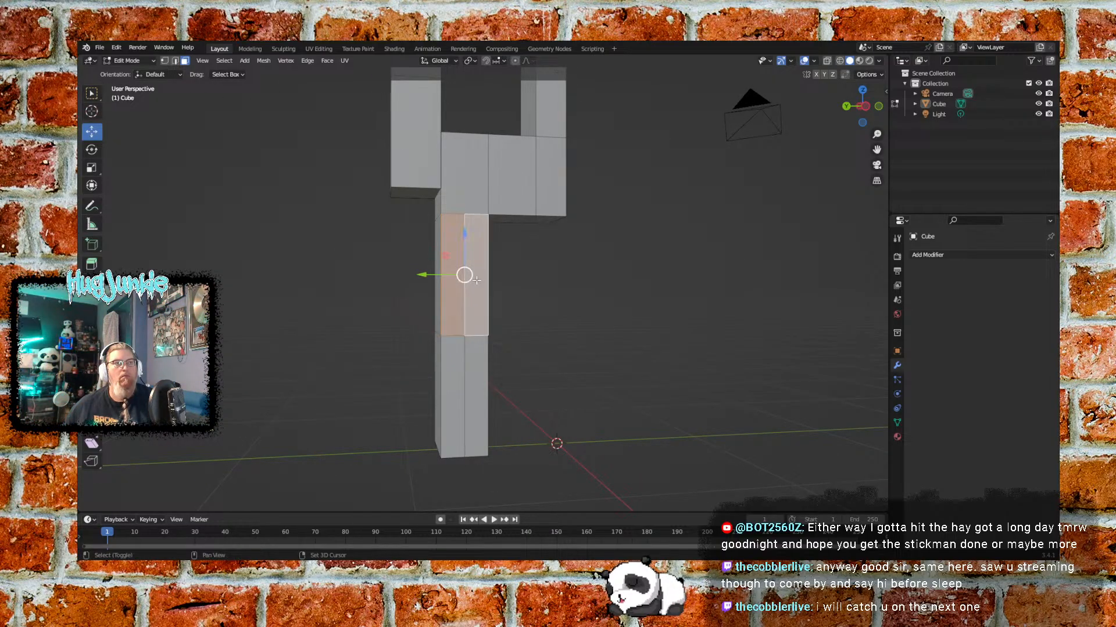
pyautogui.click(461, 371)
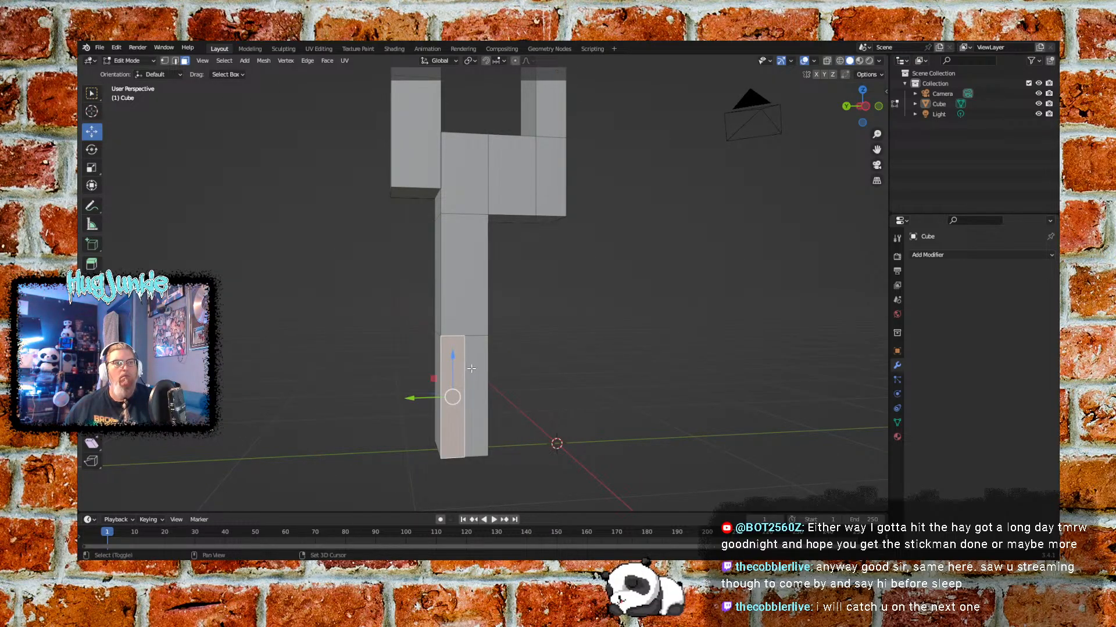
pyautogui.rightClick(469, 370)
# Dissolve the two upper faces on the column's -Y side into a single face
pyautogui.moveTo(584, 369); pyautogui.dragTo(500, 343, button='middle')
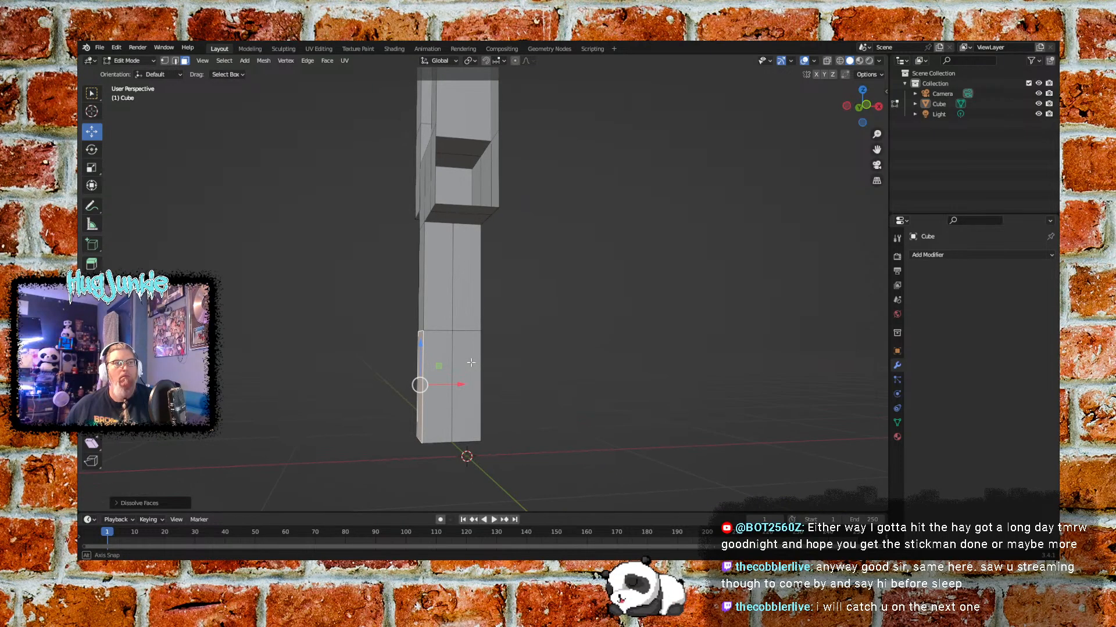
pyautogui.click(450, 273)
pyautogui.rightClick(468, 303)
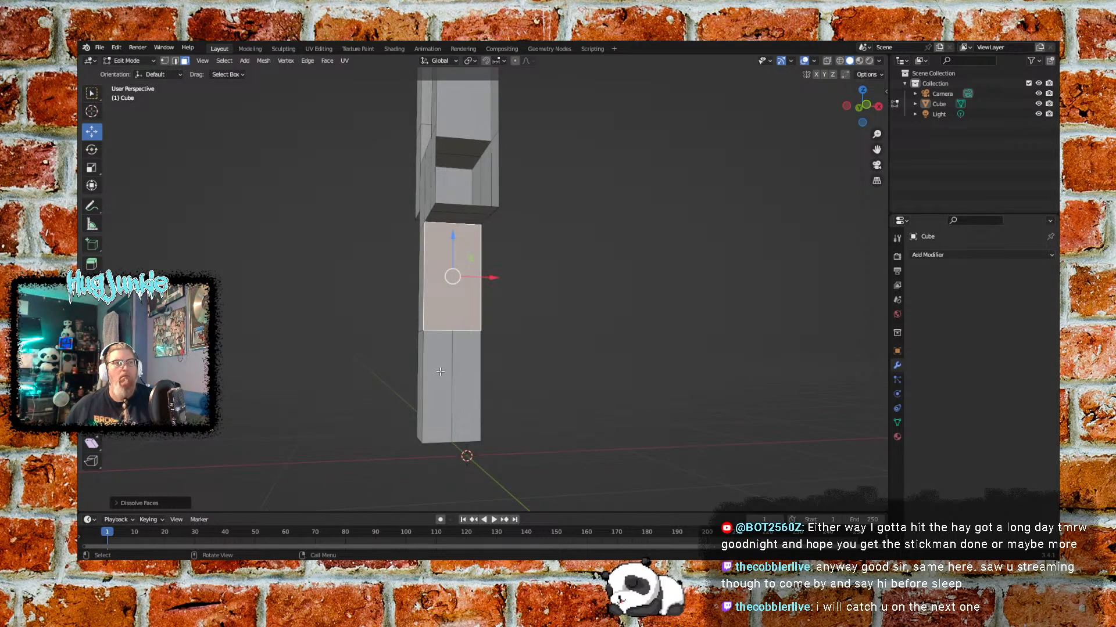
# Dissolve the two lower faces on the column's -Y side into a single face
pyautogui.click(456, 372)
pyautogui.rightClick(468, 347)
pyautogui.click(422, 534)
# Merge the small faces on the column's underside into one bottom face with Dissolve Faces
pyautogui.moveTo(536, 383); pyautogui.dragTo(439, 314, button='middle')
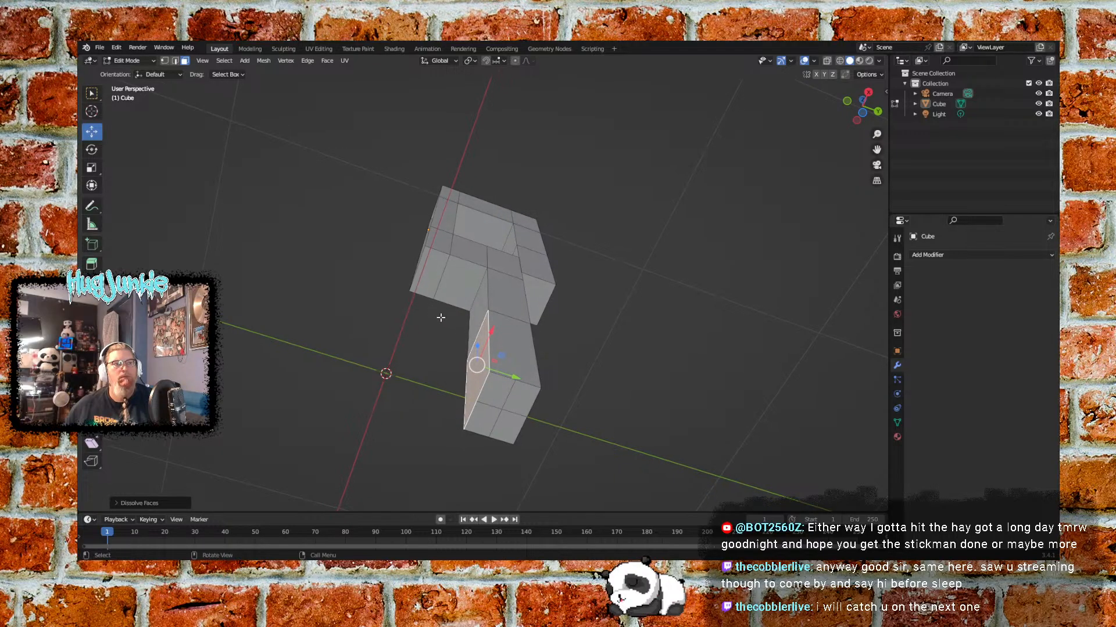
pyautogui.click(501, 395)
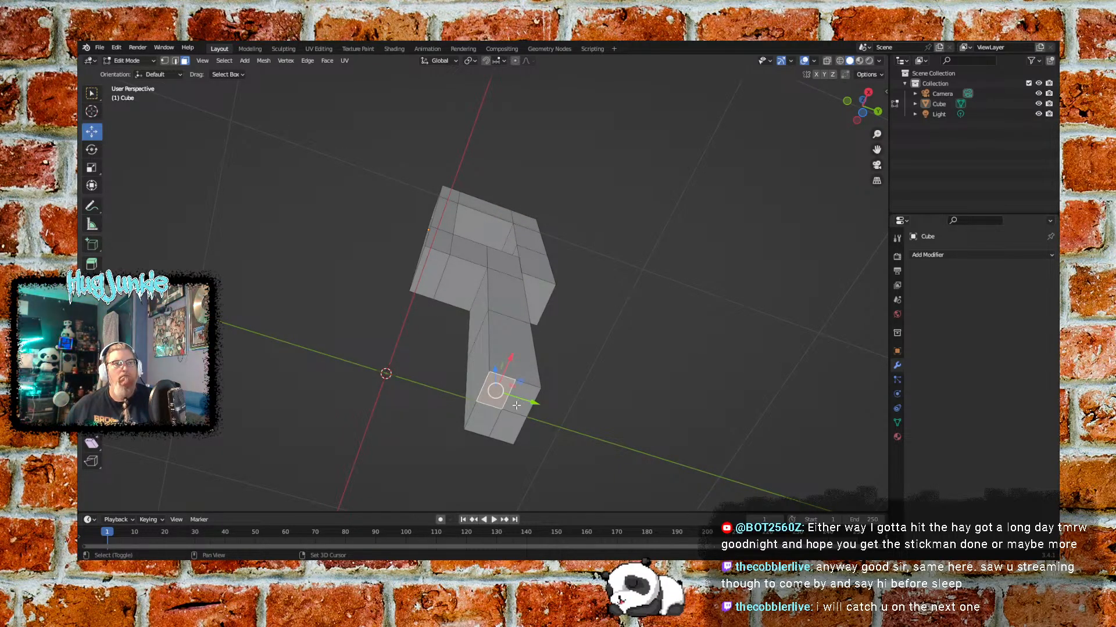
pyautogui.keyDown('shift'); pyautogui.click(490, 413); pyautogui.keyUp('shift')
pyautogui.rightClick(490, 413)
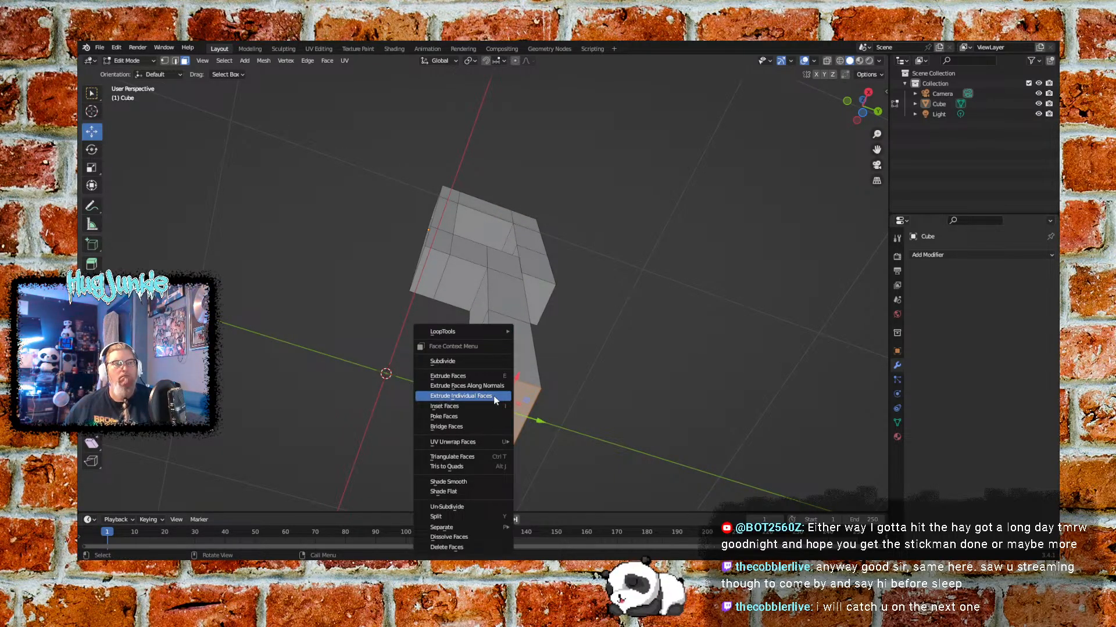
pyautogui.click(464, 391)
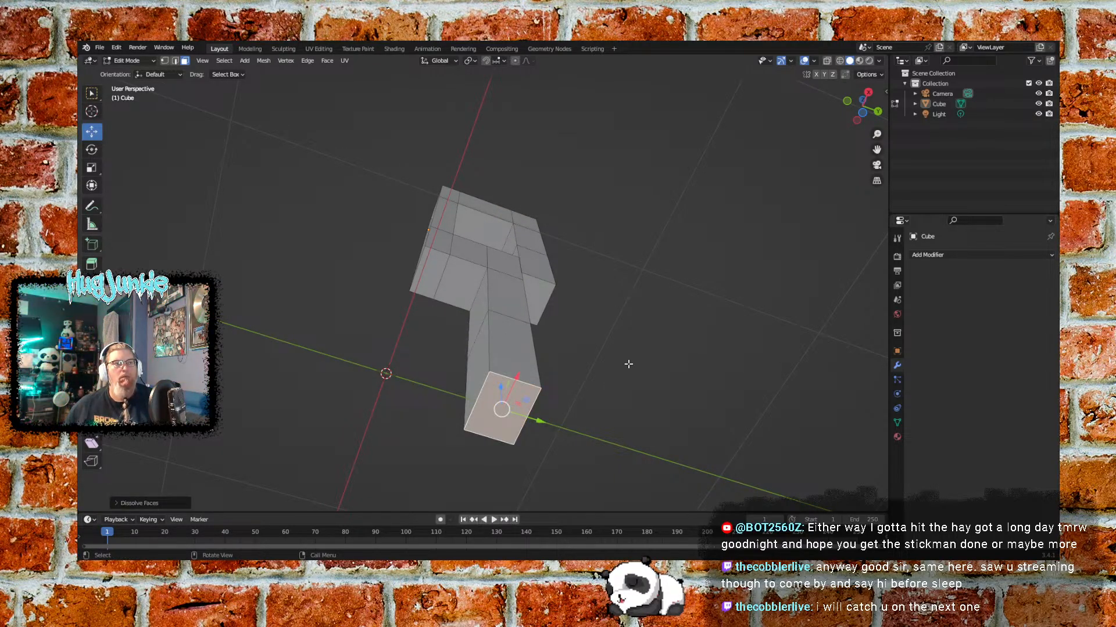
# Examine the half figure from several angles, checking the upper frame, its opening and the cleaned-up lower column
pyautogui.moveTo(628, 364)
pyautogui.mouseDown(button='middle')
pyautogui.moveTo(618, 326)
pyautogui.moveTo(577, 391)
pyautogui.moveTo(605, 366)
pyautogui.moveTo(606, 339)
pyautogui.moveTo(610, 404)
pyautogui.moveTo(618, 358)
pyautogui.mouseUp(button='middle')
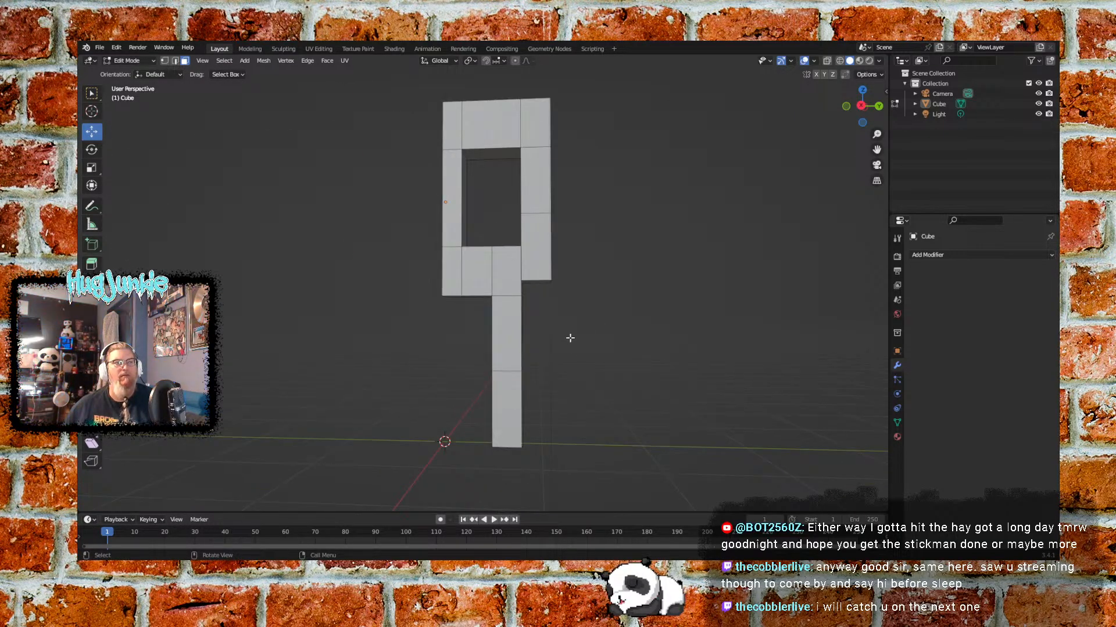
pyautogui.moveTo(558, 334); pyautogui.dragTo(556, 354, button='middle')
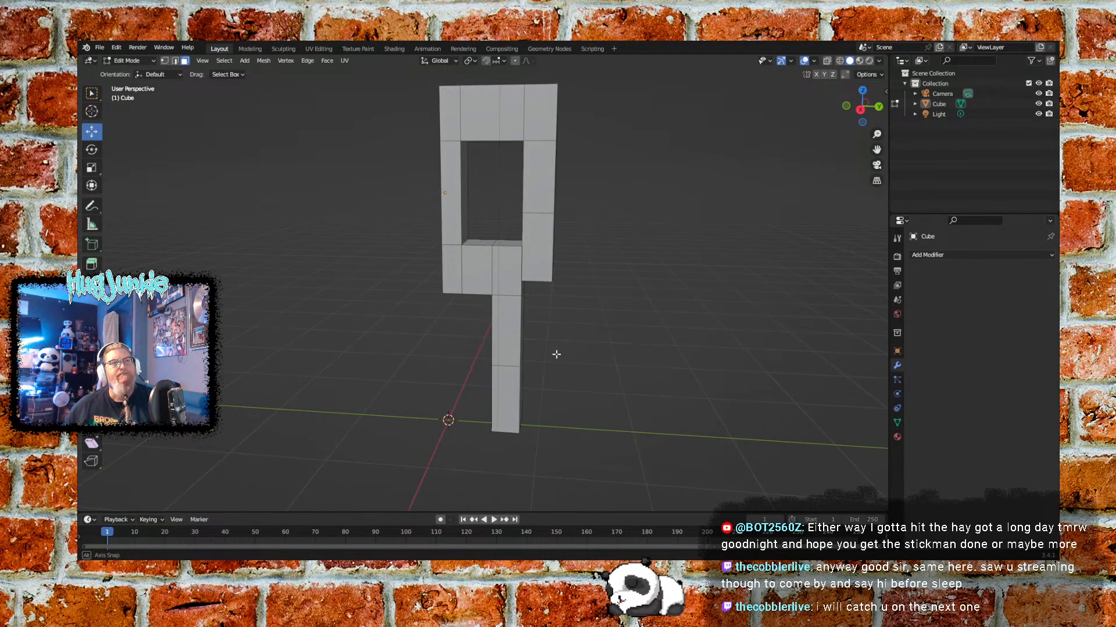
pyautogui.moveTo(594, 303); pyautogui.dragTo(642, 310, button='middle')
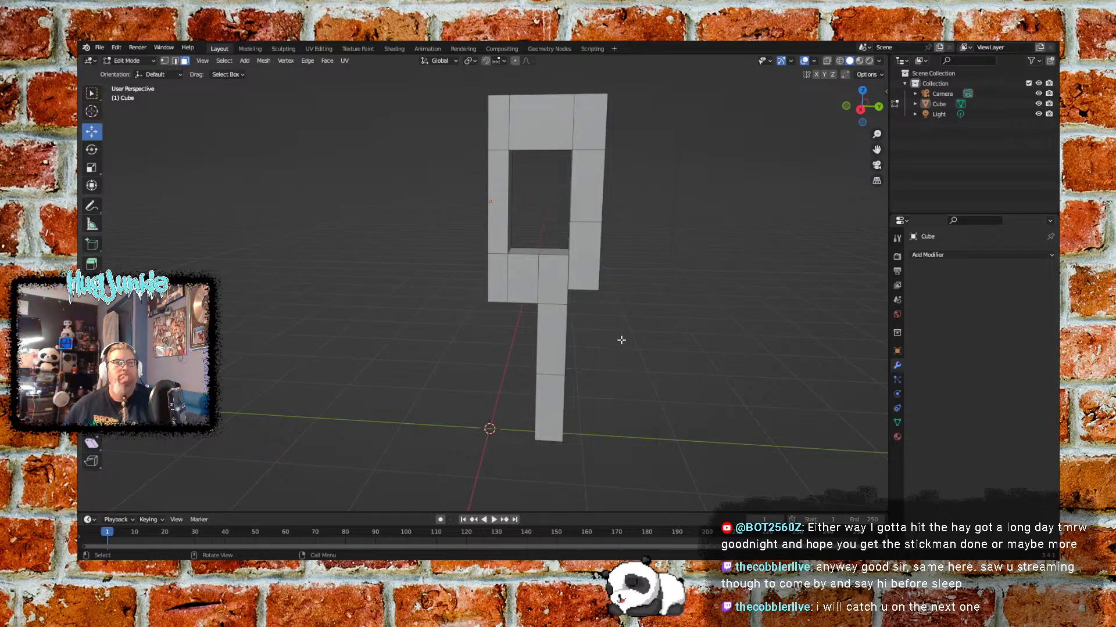
pyautogui.moveTo(640, 299); pyautogui.dragTo(581, 327, button='middle')
pyautogui.scroll(2, 581, 325)
pyautogui.scroll(-1, 578, 331)
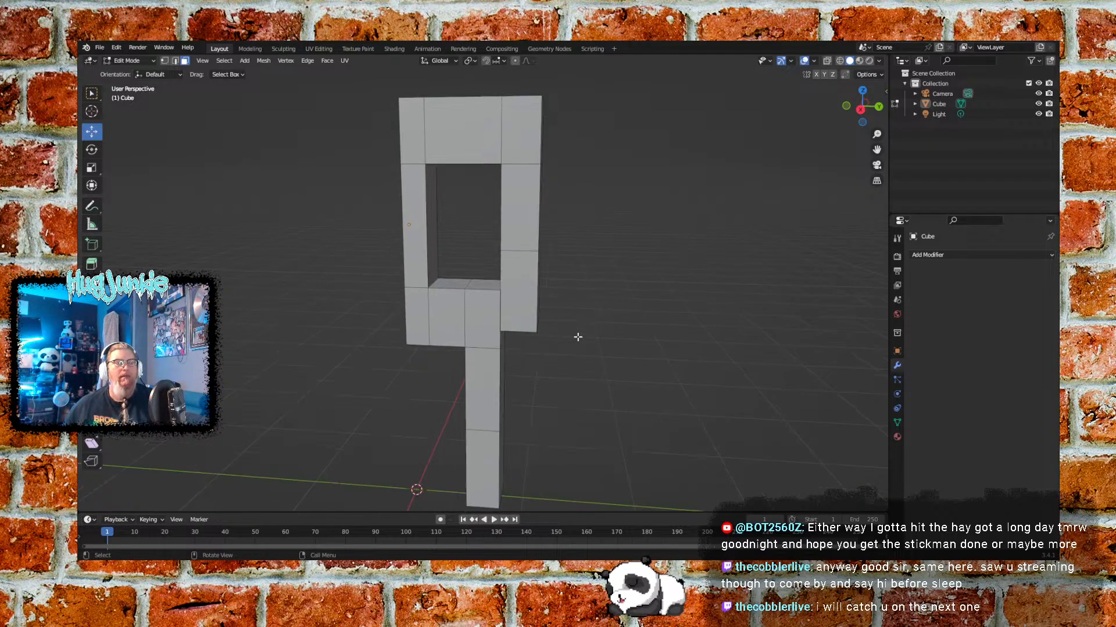
pyautogui.keyDown('shift'); pyautogui.moveTo(572, 399); pyautogui.dragTo(550, 341, button='middle'); pyautogui.keyUp('shift')
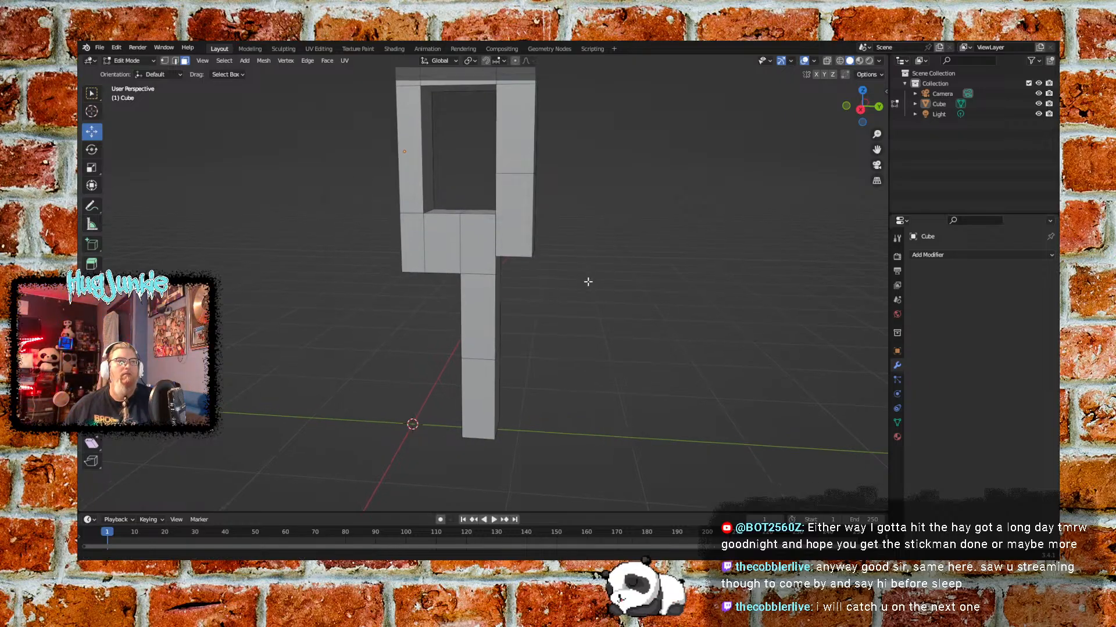
pyautogui.keyDown('shift'); pyautogui.moveTo(587, 279); pyautogui.dragTo(614, 380, button='middle'); pyautogui.keyUp('shift')
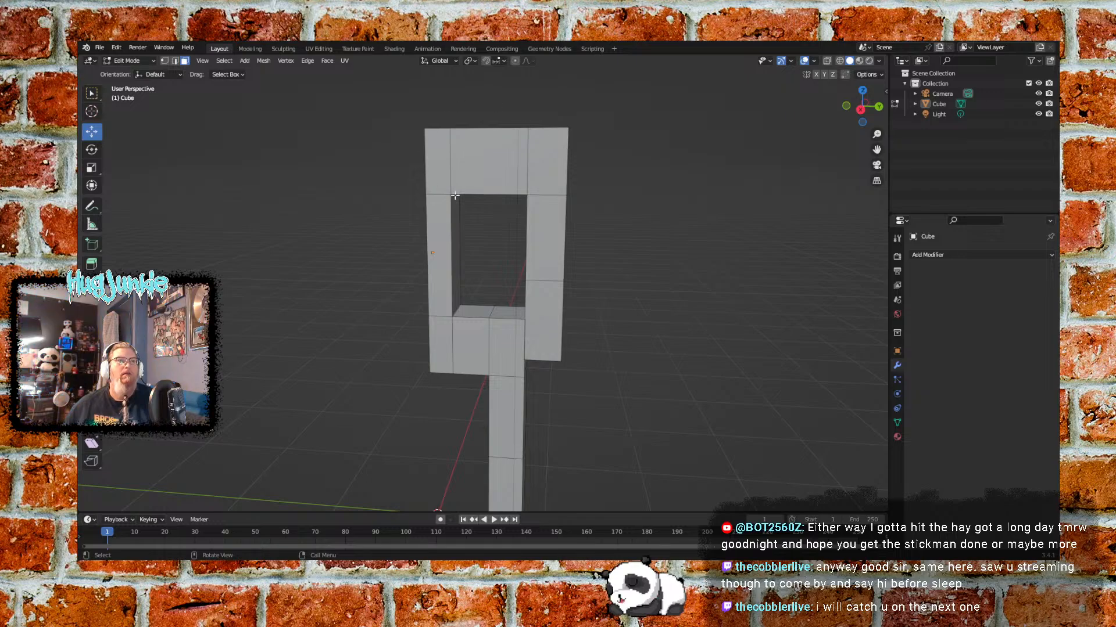
pyautogui.keyDown('shift'); pyautogui.moveTo(580, 406); pyautogui.dragTo(581, 329, button='middle'); pyautogui.keyUp('shift')
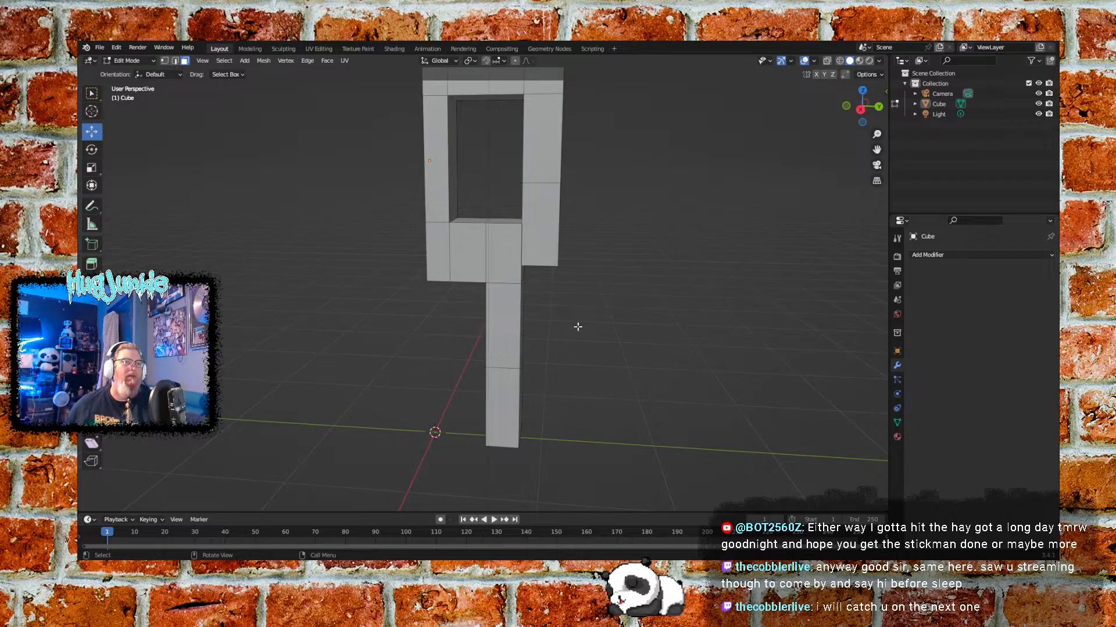
pyautogui.moveTo(573, 315); pyautogui.dragTo(659, 417, button='middle')
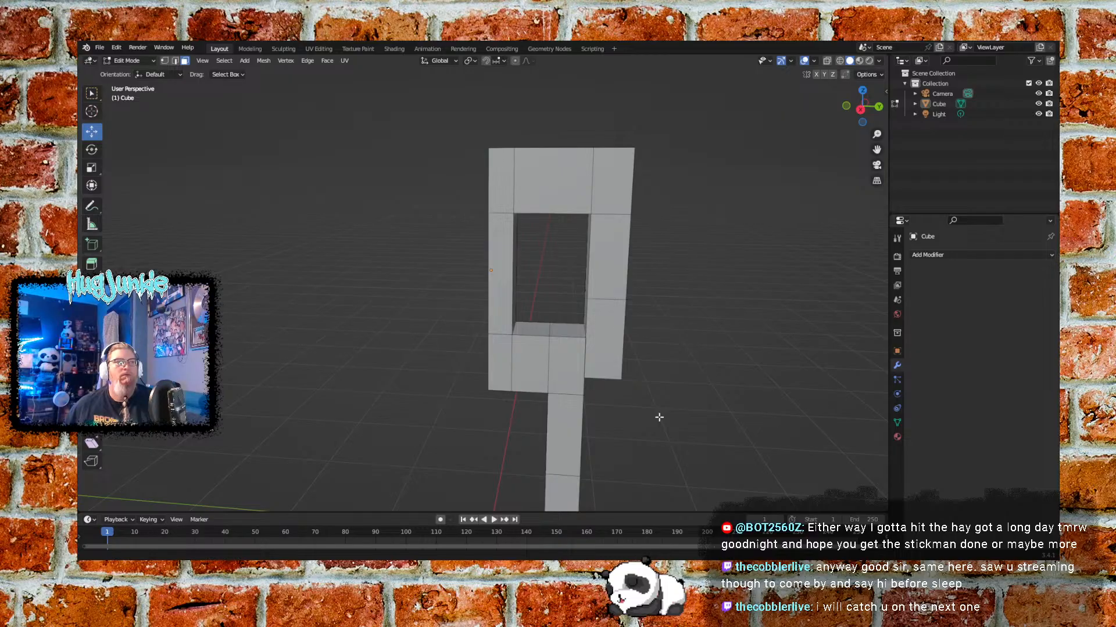
pyautogui.keyDown('shift'); pyautogui.moveTo(563, 249); pyautogui.dragTo(581, 377, button='middle'); pyautogui.keyUp('shift')
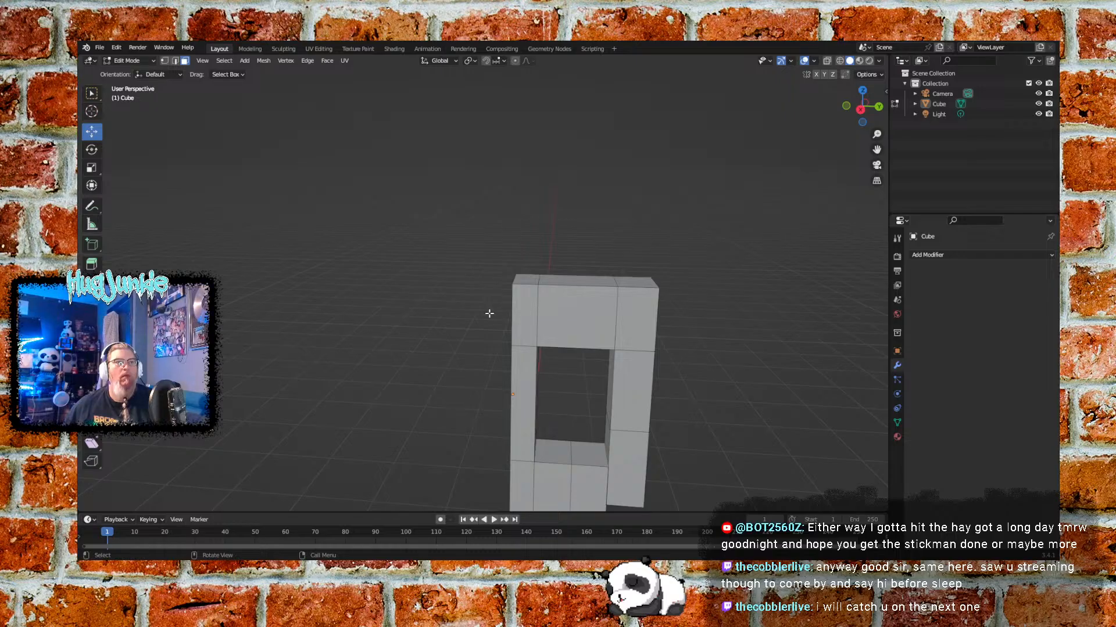
pyautogui.keyDown('shift'); pyautogui.moveTo(541, 360); pyautogui.dragTo(583, 199, button='middle'); pyautogui.keyUp('shift')
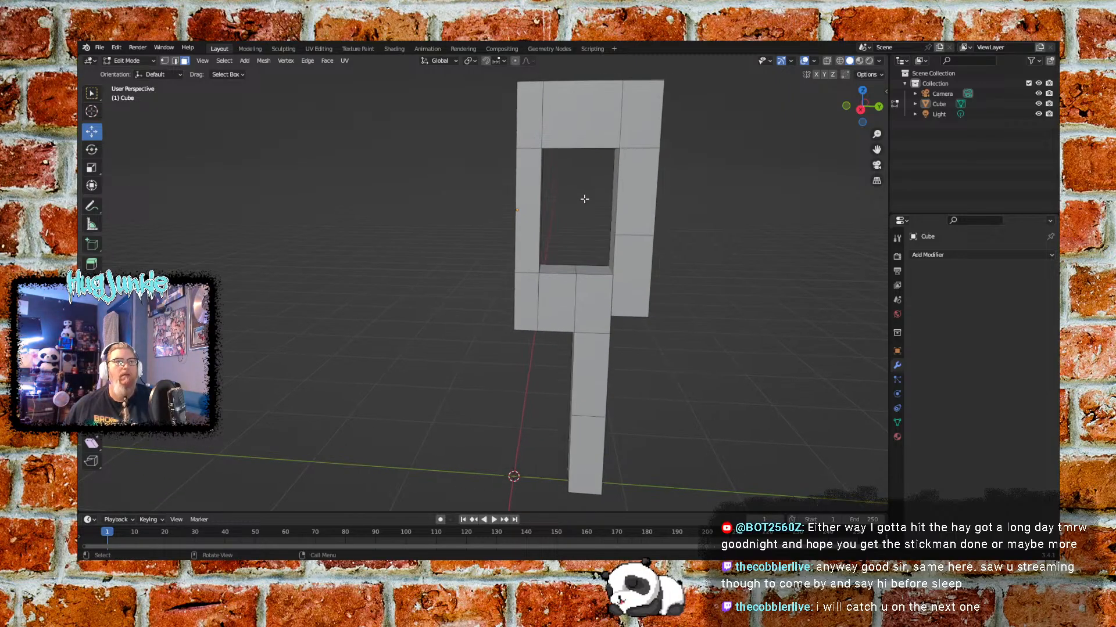
# Save the current project file
pyautogui.click(99, 47)
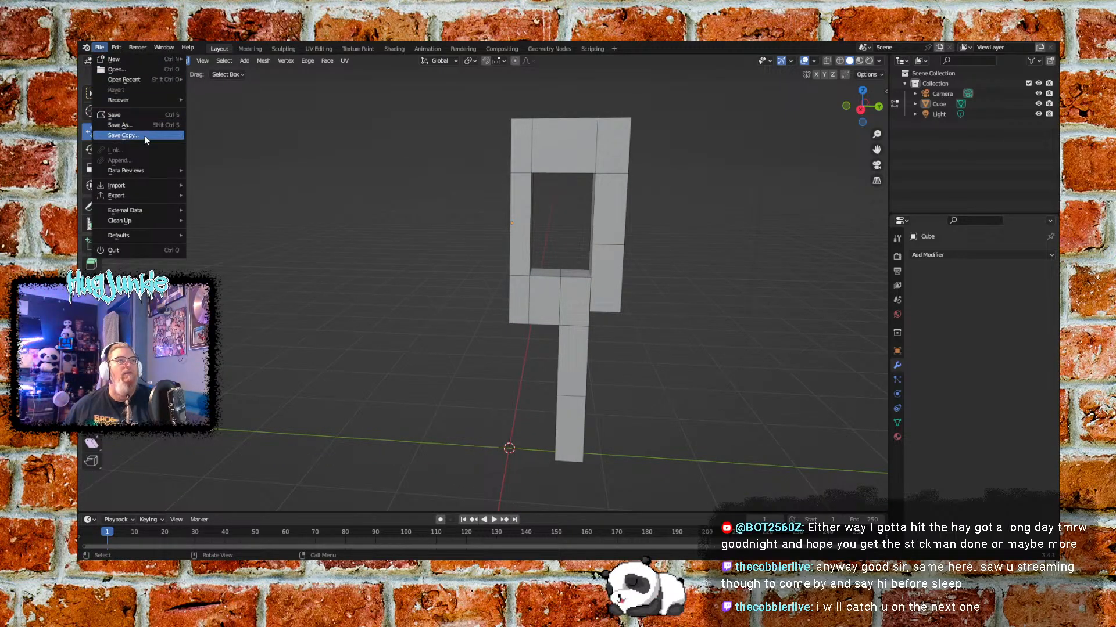
pyautogui.press('Escape')
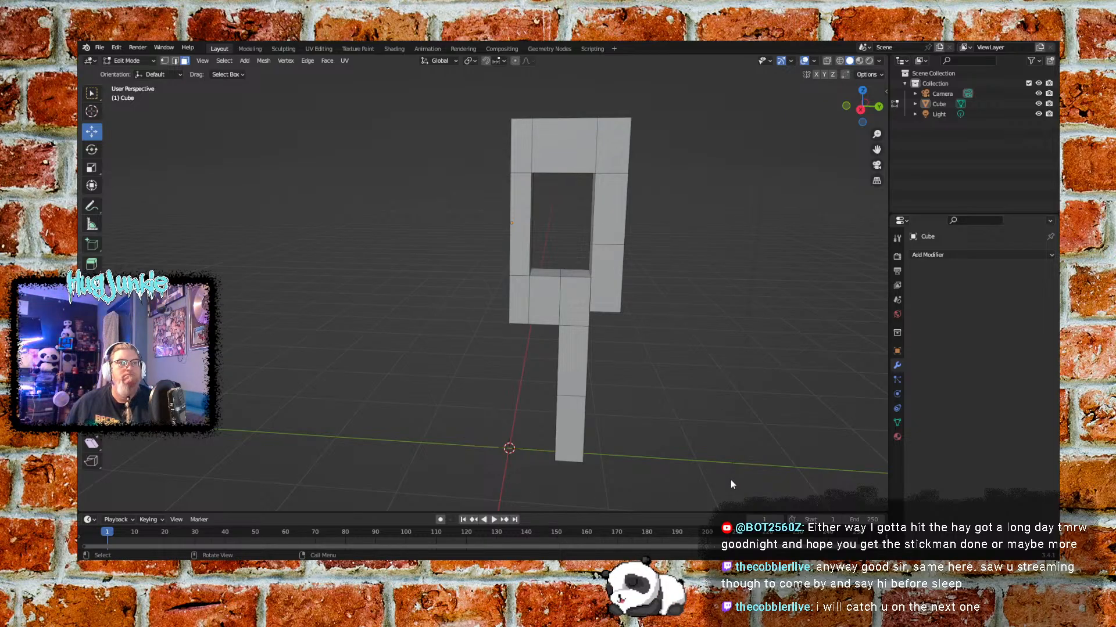
pyautogui.hotkey('ctrl', 's')
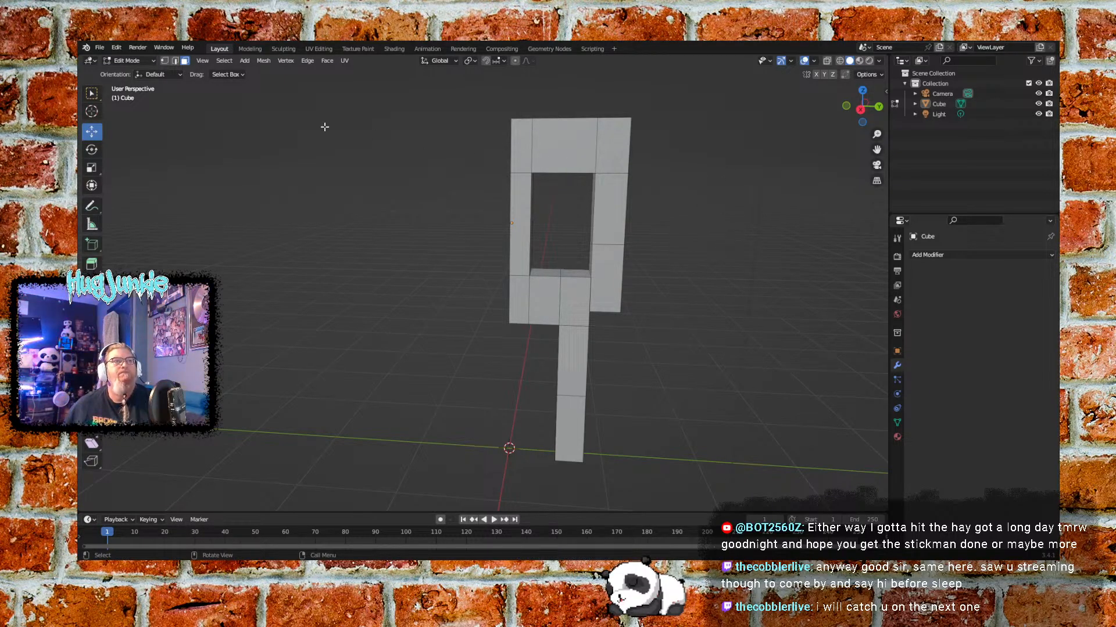
# Switch from Edit Mode to Object Mode and select the half-figure object
pyautogui.click(144, 72)
pyautogui.click(135, 82)
pyautogui.click(131, 61)
pyautogui.click(132, 72)
pyautogui.scroll(-1, 425, 256)
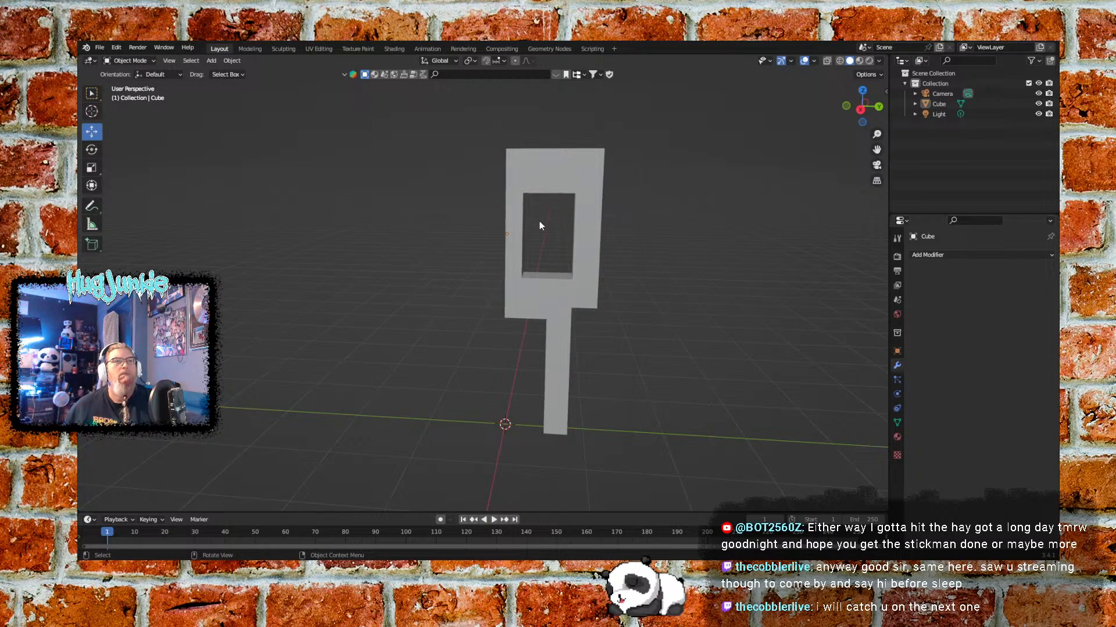
pyautogui.click(558, 180)
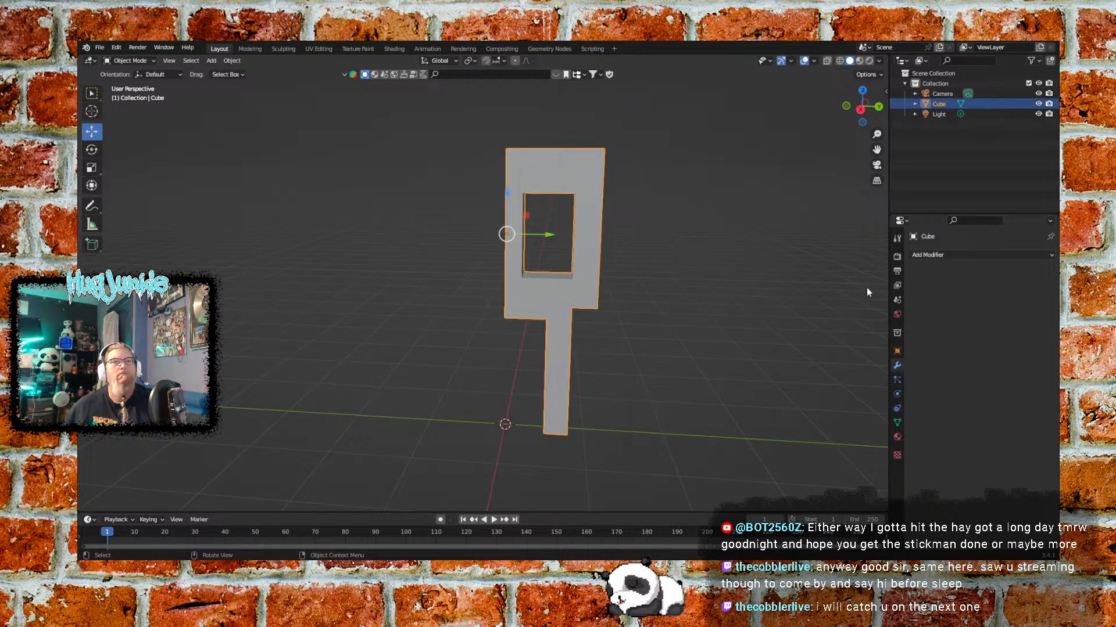
# Try a Mirror modifier on the half figure with only the Y axis enabled
pyautogui.click(1049, 255)
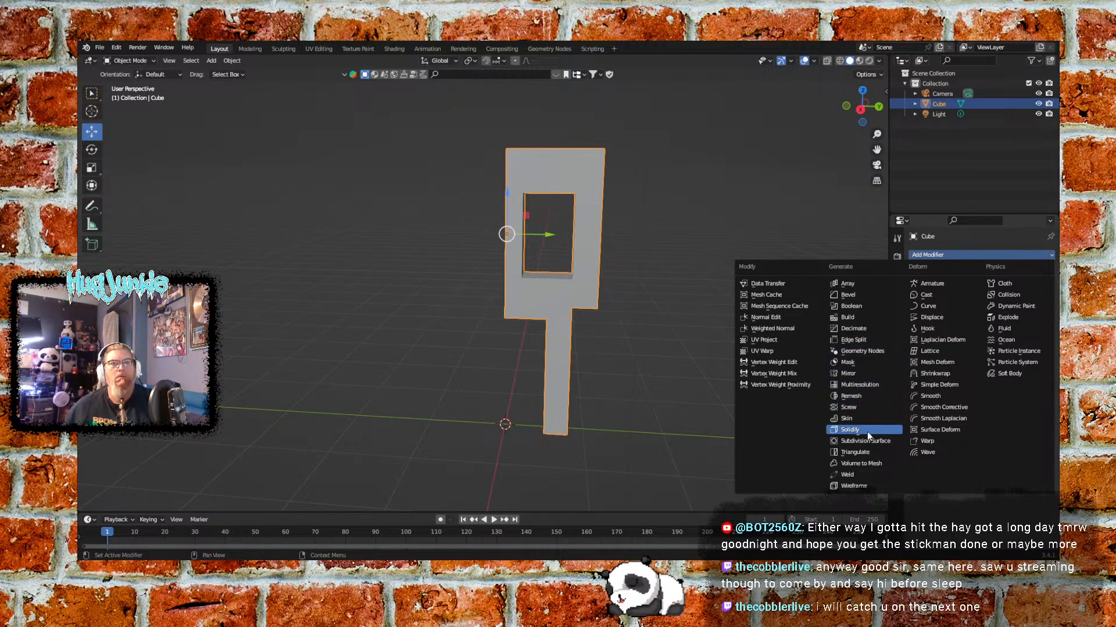
pyautogui.click(862, 378)
pyautogui.click(982, 287)
pyautogui.click(1004, 287)
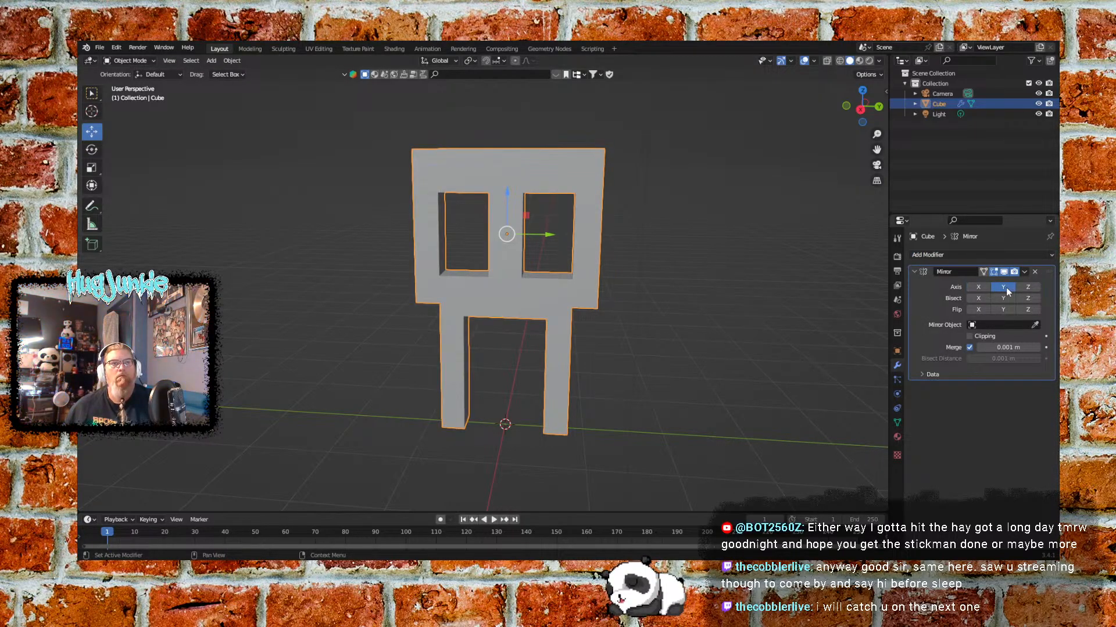
# Try different X, Y and Z axis combinations in the Mirror modifier, with Bisect enabled on X
pyautogui.click(1006, 287)
pyautogui.click(1024, 287)
pyautogui.click(1024, 288)
pyautogui.click(979, 298)
pyautogui.click(978, 299)
pyautogui.click(978, 298)
pyautogui.click(979, 288)
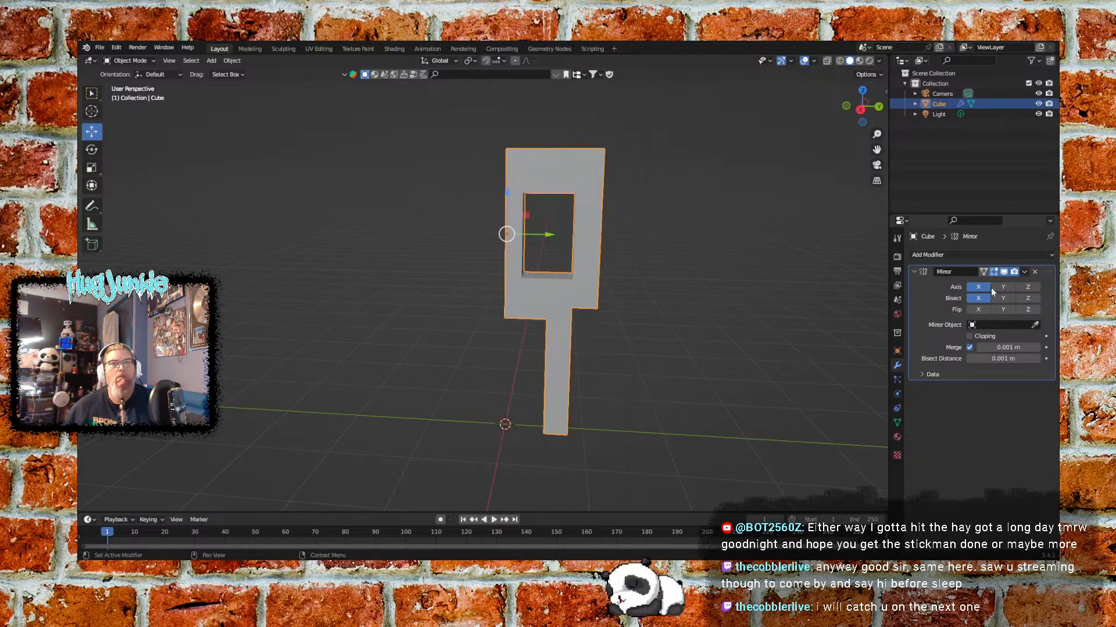
pyautogui.click(1001, 288)
pyautogui.click(1025, 287)
pyautogui.click(1023, 287)
pyautogui.click(1003, 287)
# Try the Mirror modifier's Flip options, and set both Axis and Bisect to Y only
pyautogui.click(977, 311)
pyautogui.click(1004, 310)
pyautogui.click(1019, 310)
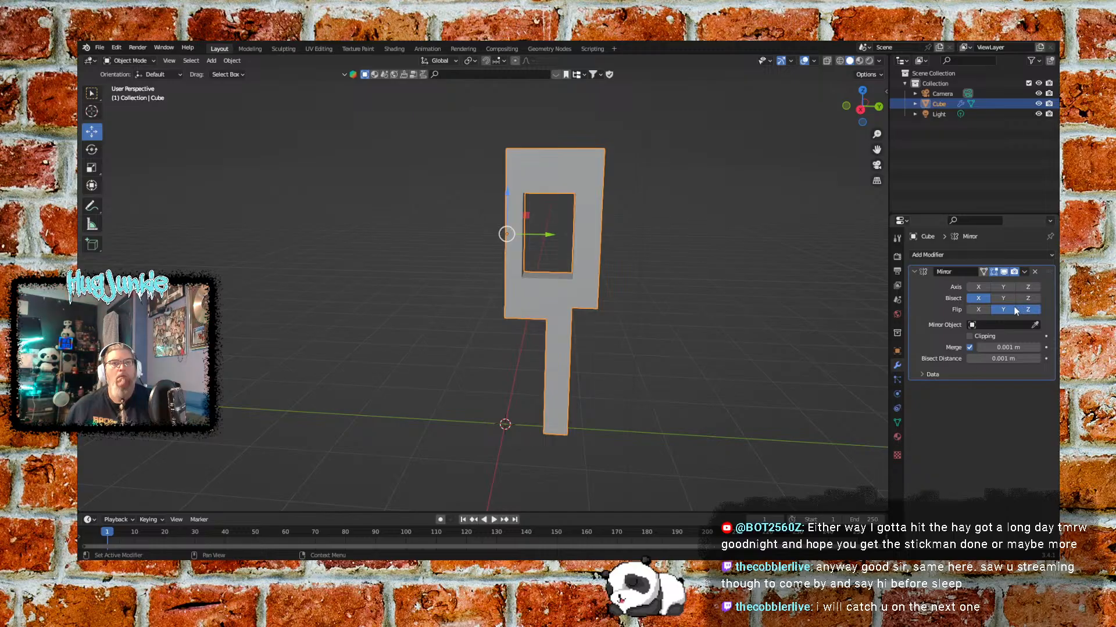
pyautogui.click(1023, 311)
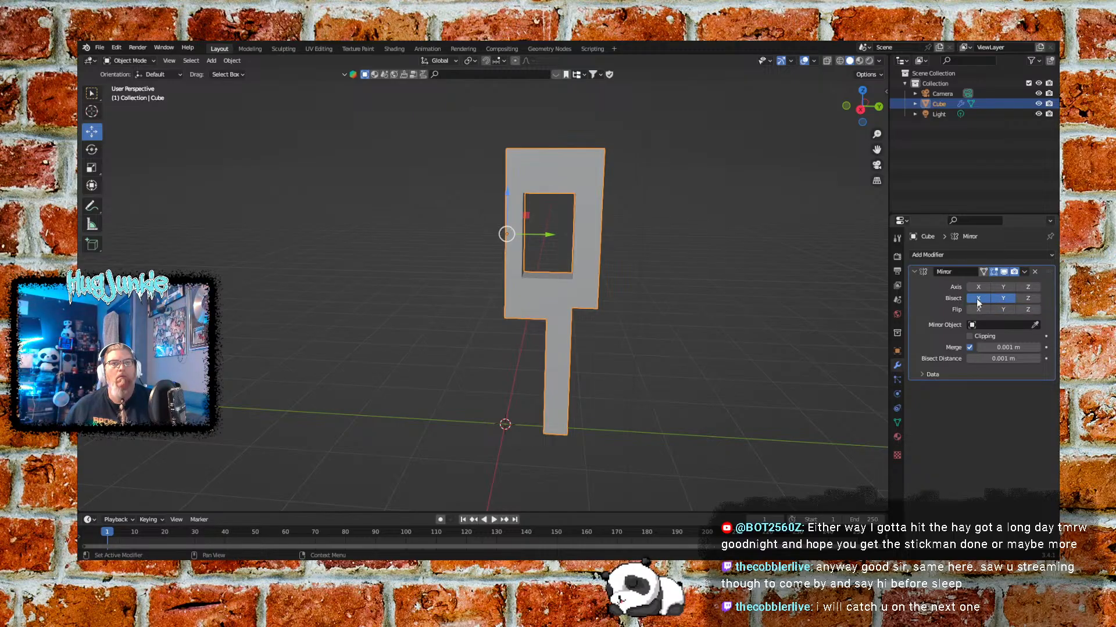
pyautogui.click(978, 299)
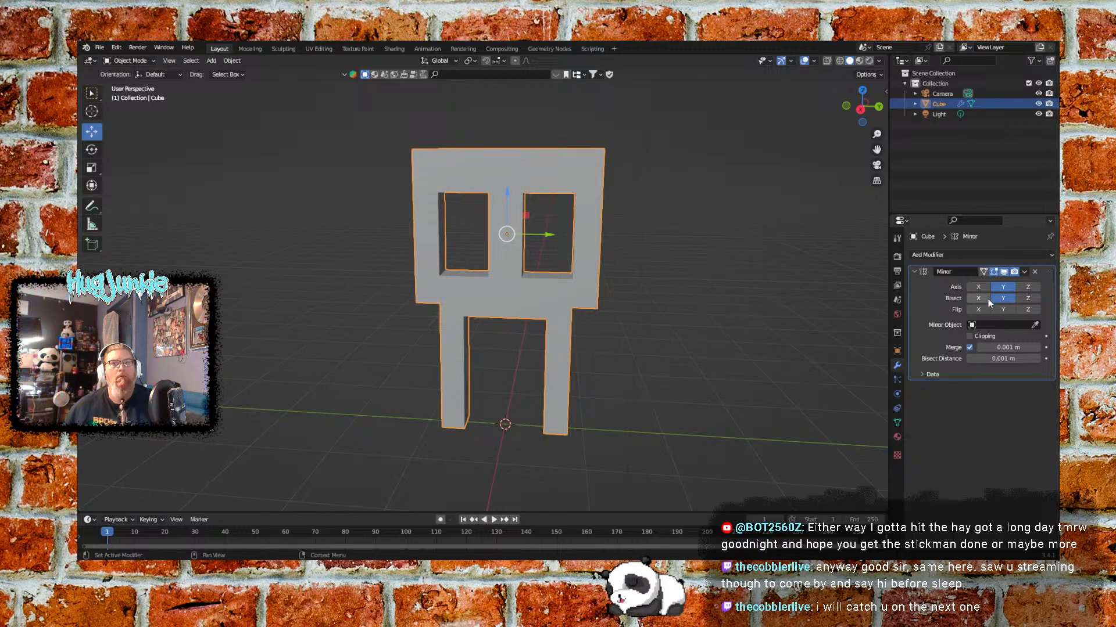
# Try a merge distance of 0.096 m and a bisect distance of 0.303 m, and remove the Mirror modifier
pyautogui.moveTo(1008, 347); pyautogui.dragTo(943, 359)
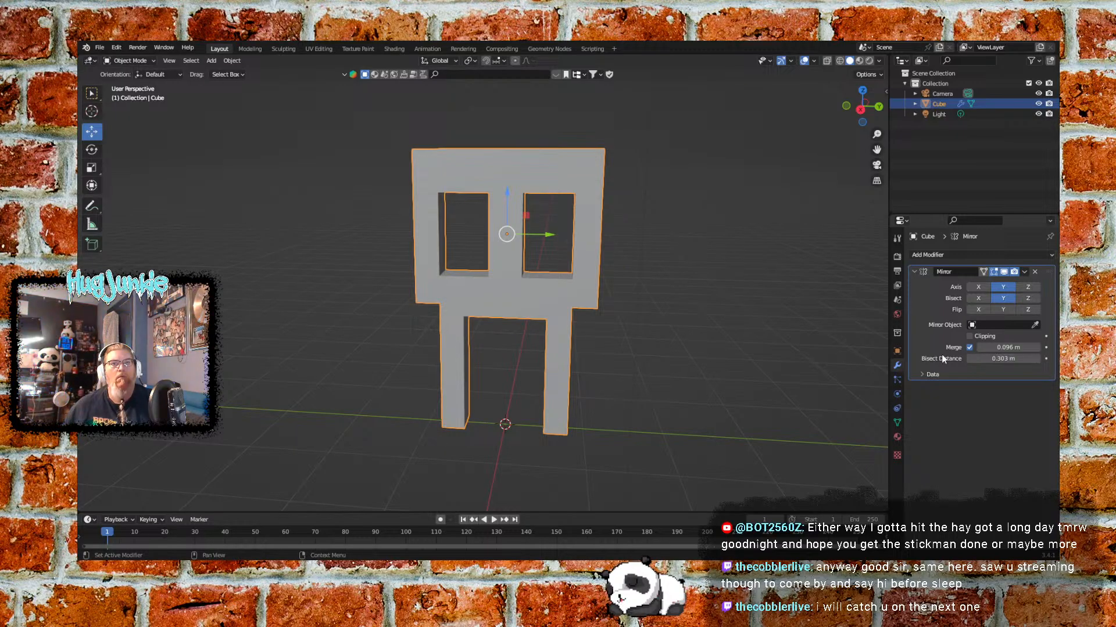
pyautogui.click(1034, 271)
pyautogui.scroll(2, 615, 290)
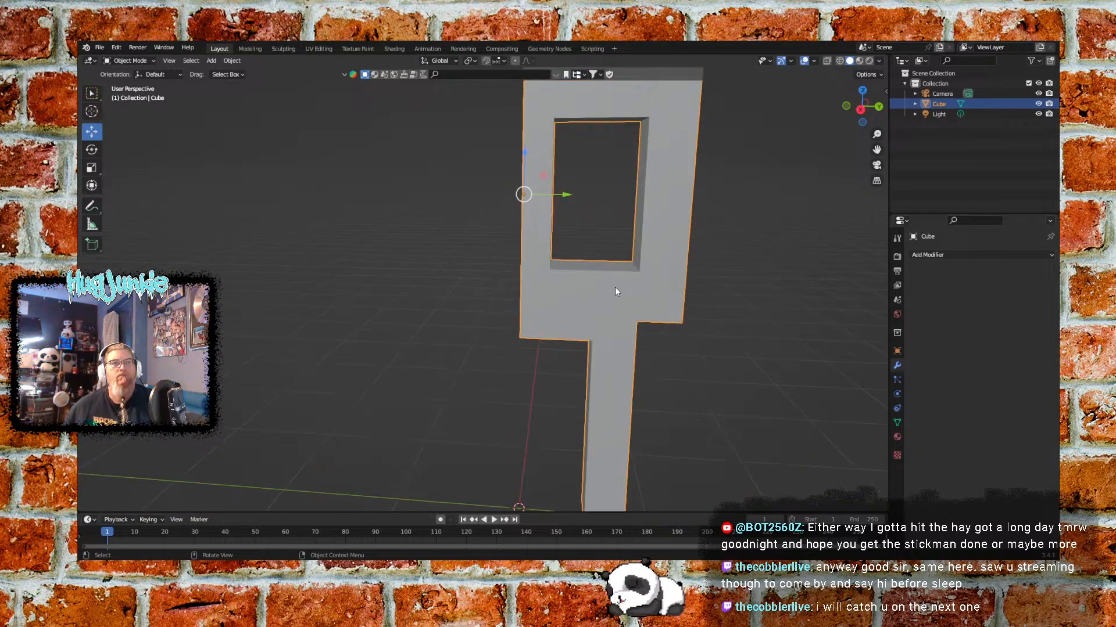
pyautogui.scroll(-1, 615, 287)
pyautogui.moveTo(513, 317); pyautogui.dragTo(476, 330, button='middle')
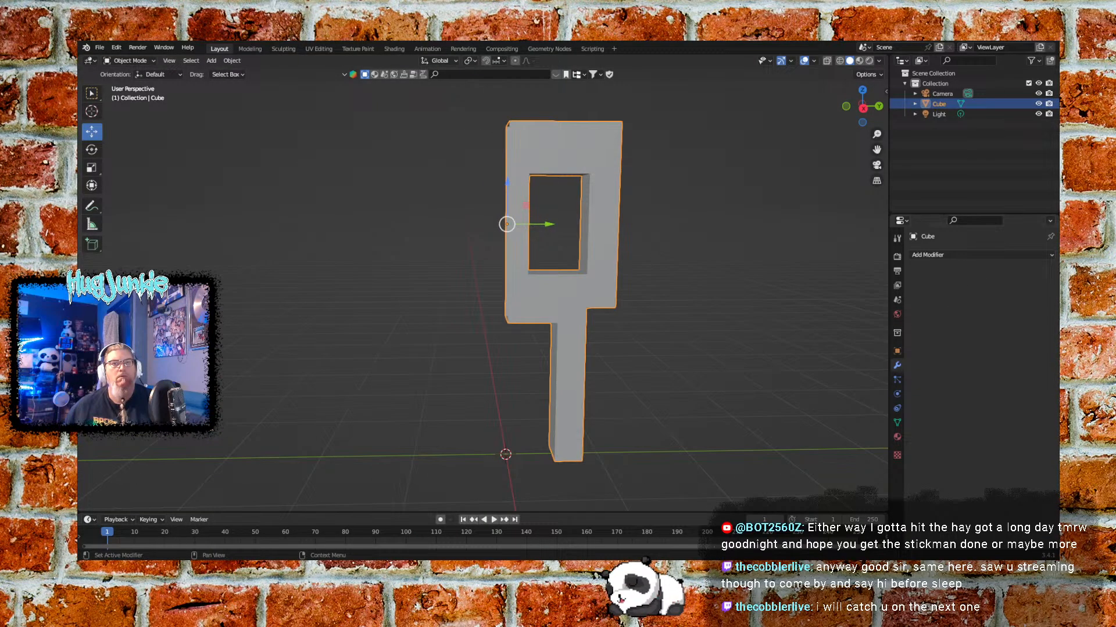
# Add a fresh Mirror modifier to the half figure and mirror it along the Y axis only
pyautogui.click(1050, 254)
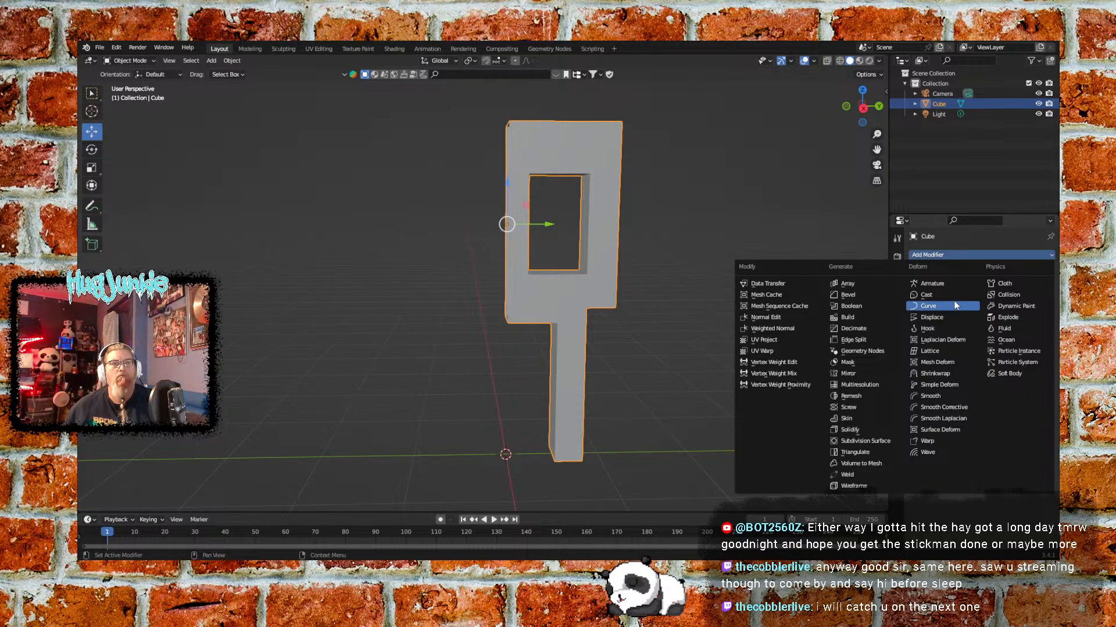
pyautogui.click(866, 372)
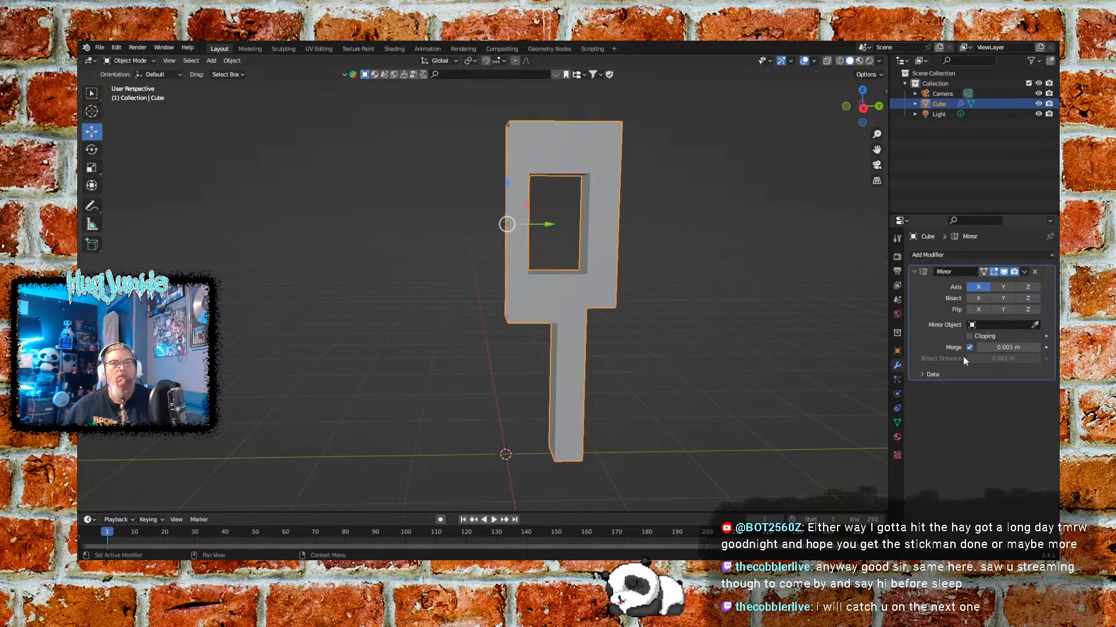
pyautogui.click(999, 287)
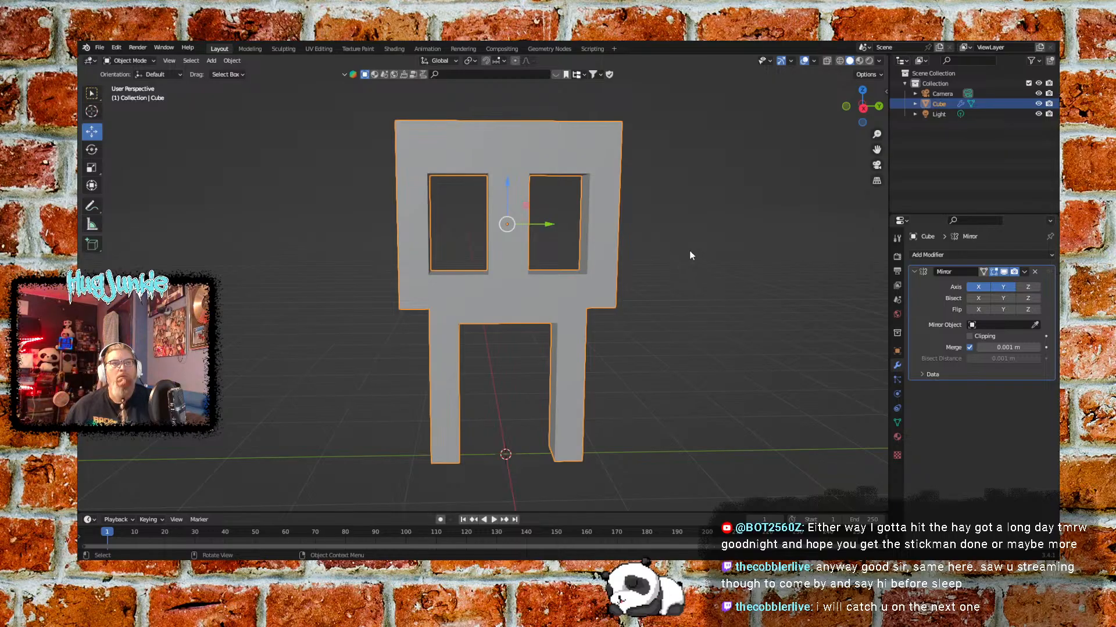
pyautogui.scroll(-1, 689, 237)
pyautogui.moveTo(665, 253)
pyautogui.mouseDown(button='middle')
pyautogui.moveTo(548, 289)
pyautogui.moveTo(613, 304)
pyautogui.moveTo(672, 264)
pyautogui.moveTo(667, 227)
pyautogui.moveTo(664, 236)
pyautogui.mouseUp(button='middle')
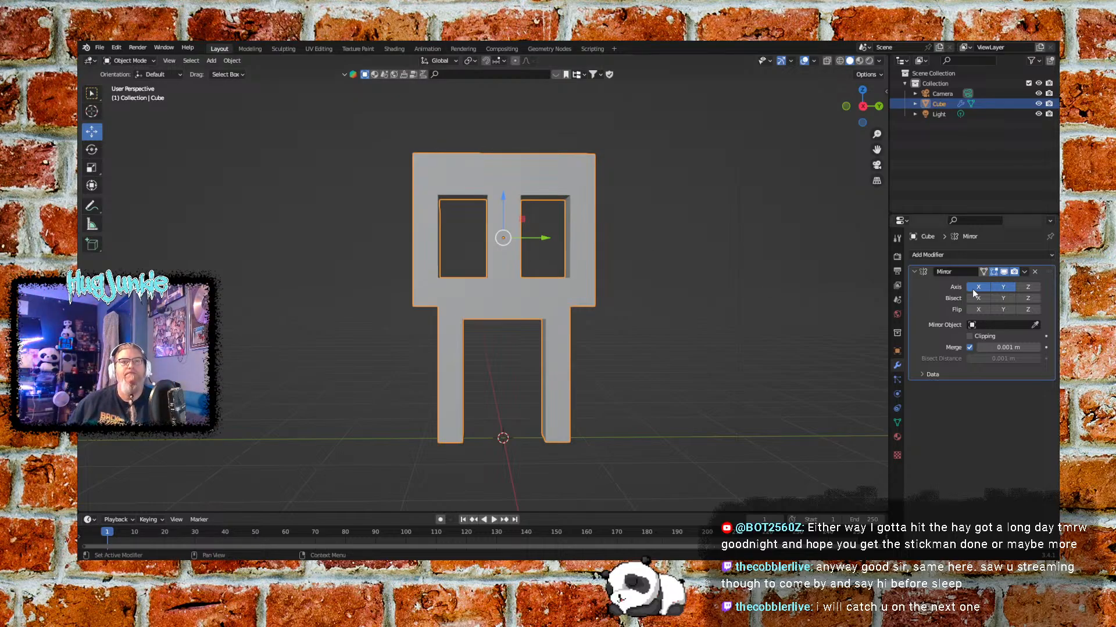
pyautogui.moveTo(678, 268); pyautogui.dragTo(593, 291, button='middle')
pyautogui.moveTo(618, 281); pyautogui.dragTo(680, 263, button='middle')
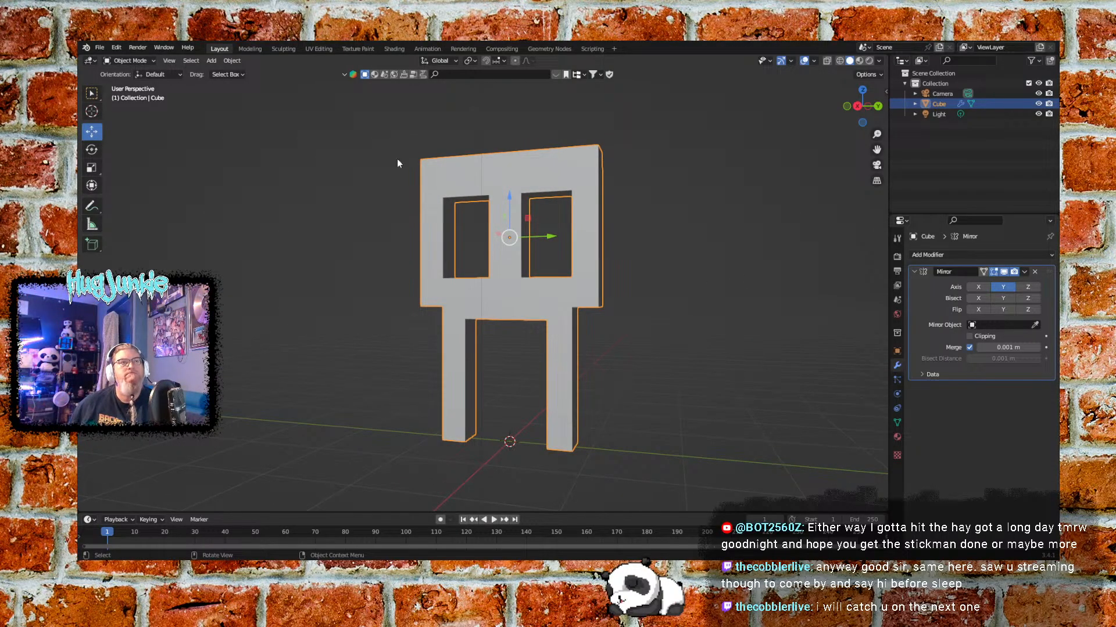
# Switch the mirrored figure to Edit Mode and view it from the front, slightly above
pyautogui.click(146, 60)
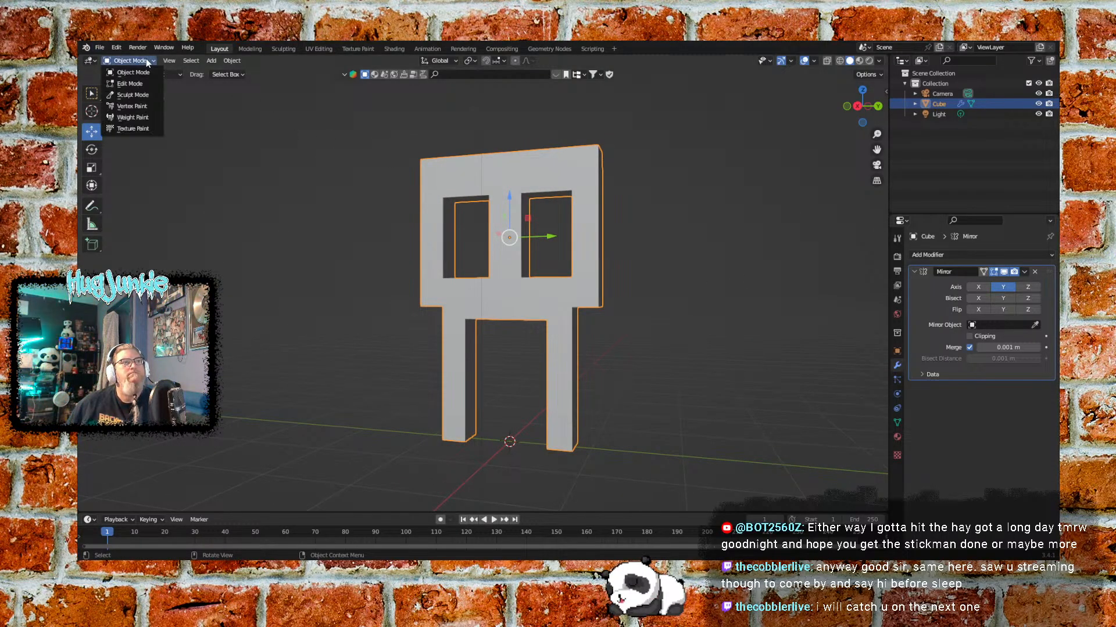
pyautogui.click(138, 87)
pyautogui.moveTo(277, 256); pyautogui.dragTo(311, 289, button='middle')
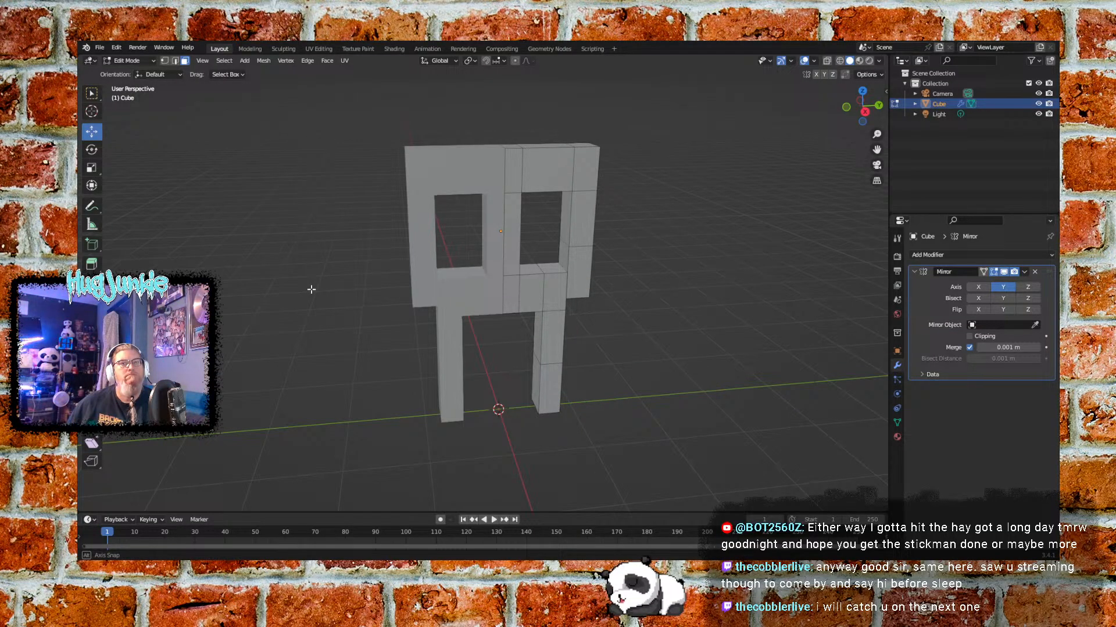
pyautogui.moveTo(312, 289)
pyautogui.mouseDown(button='middle')
pyautogui.moveTo(269, 314)
pyautogui.moveTo(305, 289)
pyautogui.mouseUp(button='middle')
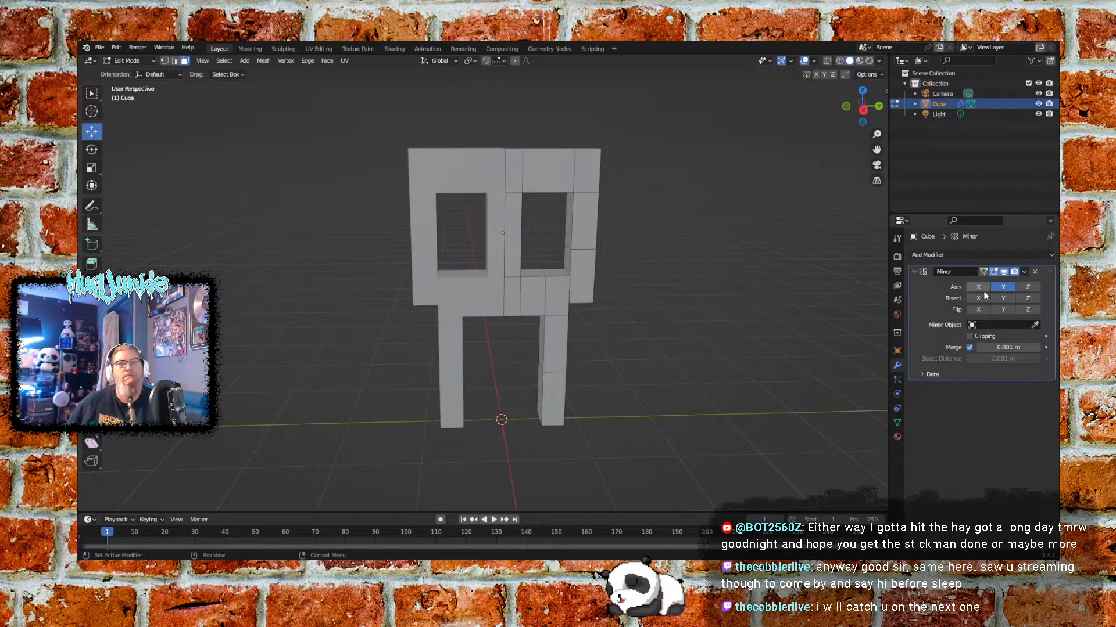
pyautogui.rightClick(926, 275)
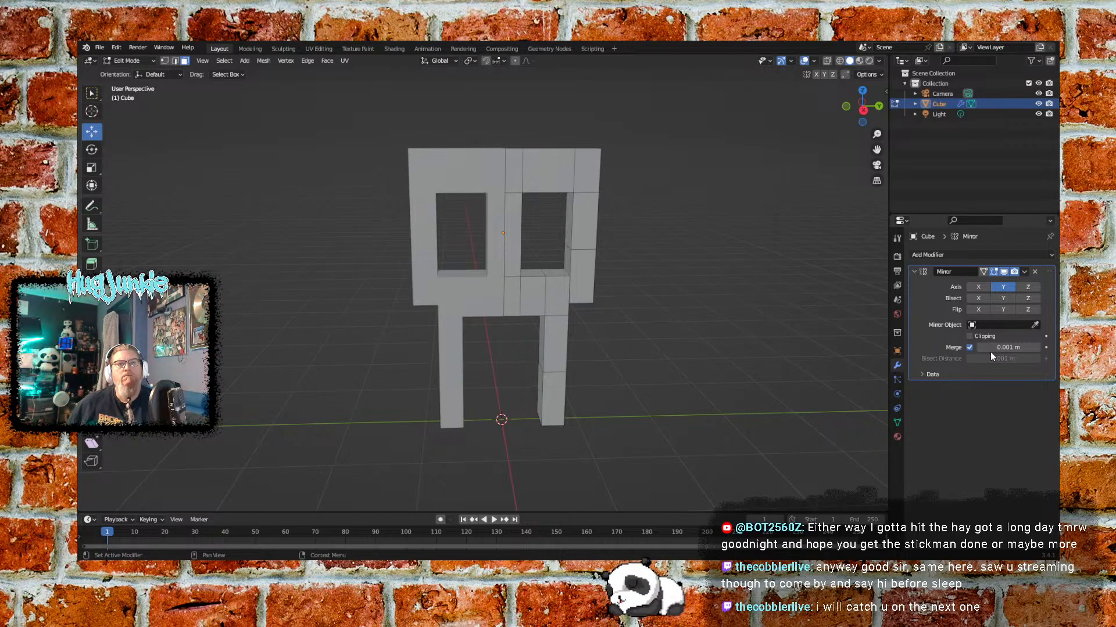
pyautogui.click(915, 271)
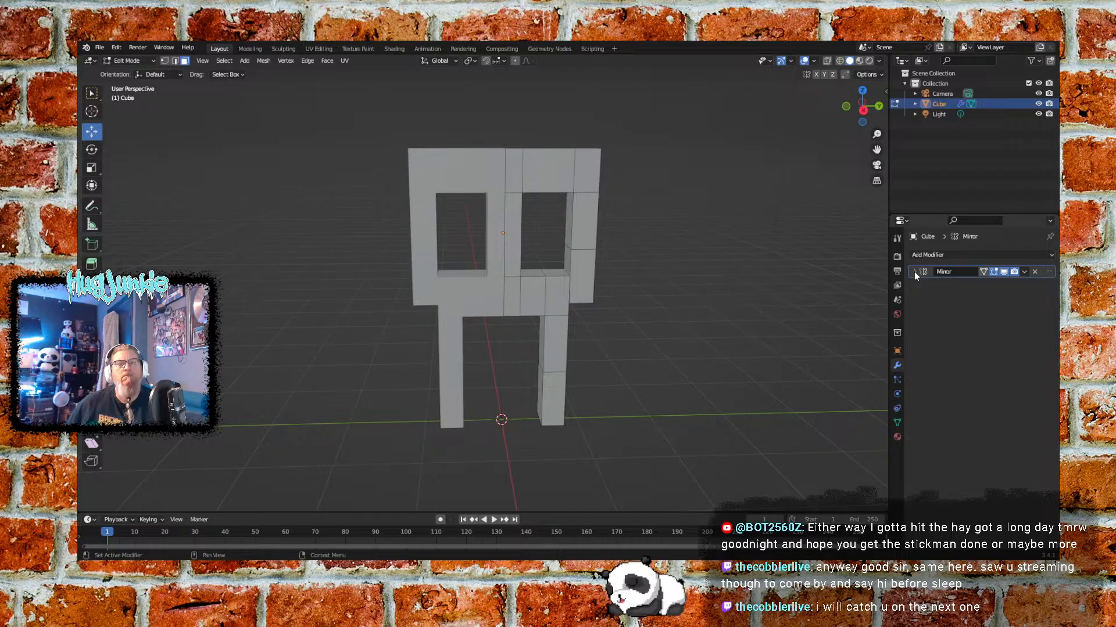
pyautogui.click(915, 271)
pyautogui.click(1026, 272)
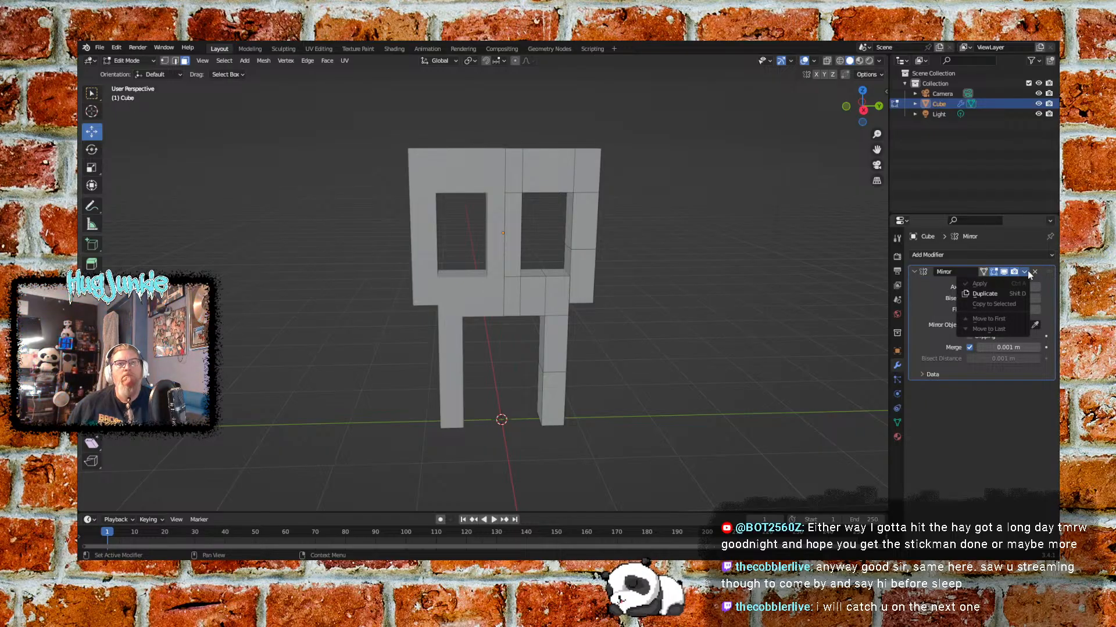
pyautogui.click(1024, 272)
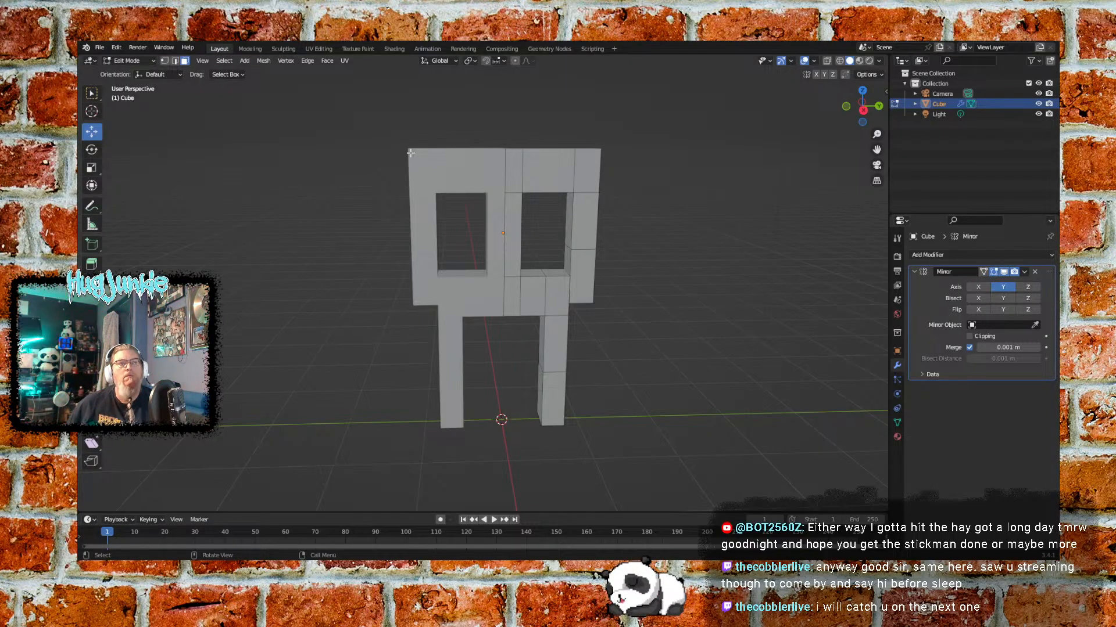
# Apply the Y-axis Mirror modifier to the cube in Object Mode, and return to Edit Mode
pyautogui.click(131, 60)
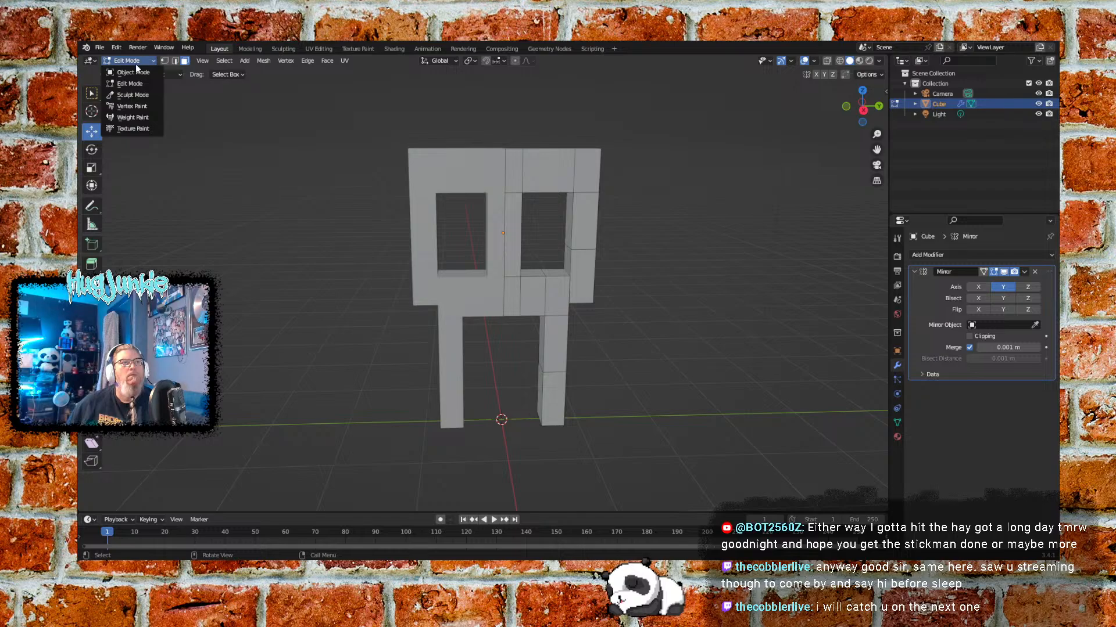
pyautogui.click(133, 69)
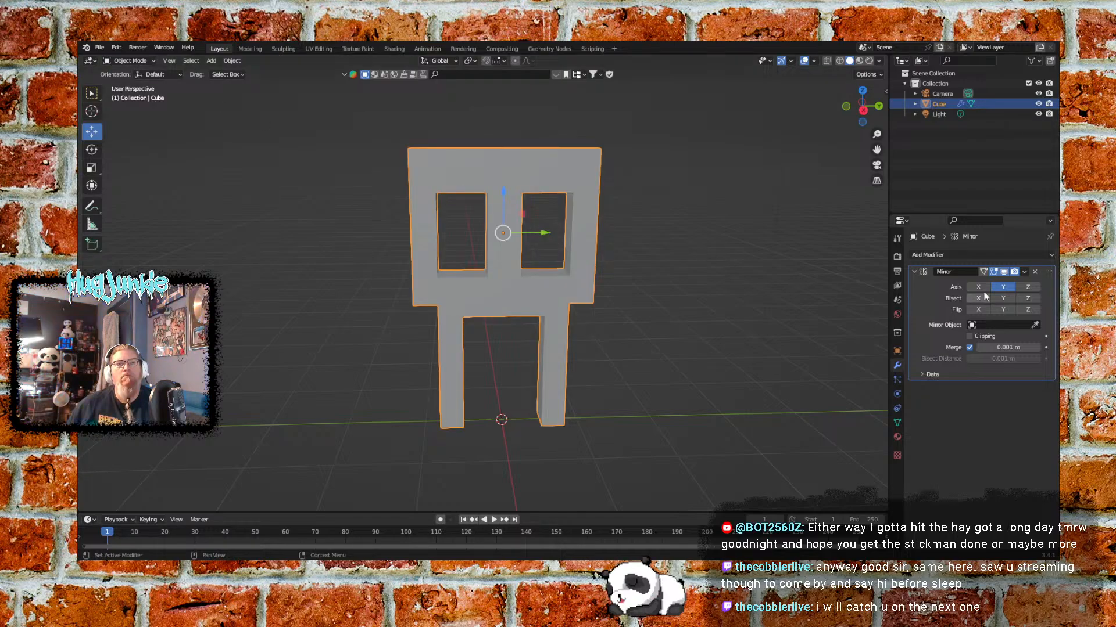
pyautogui.click(1025, 272)
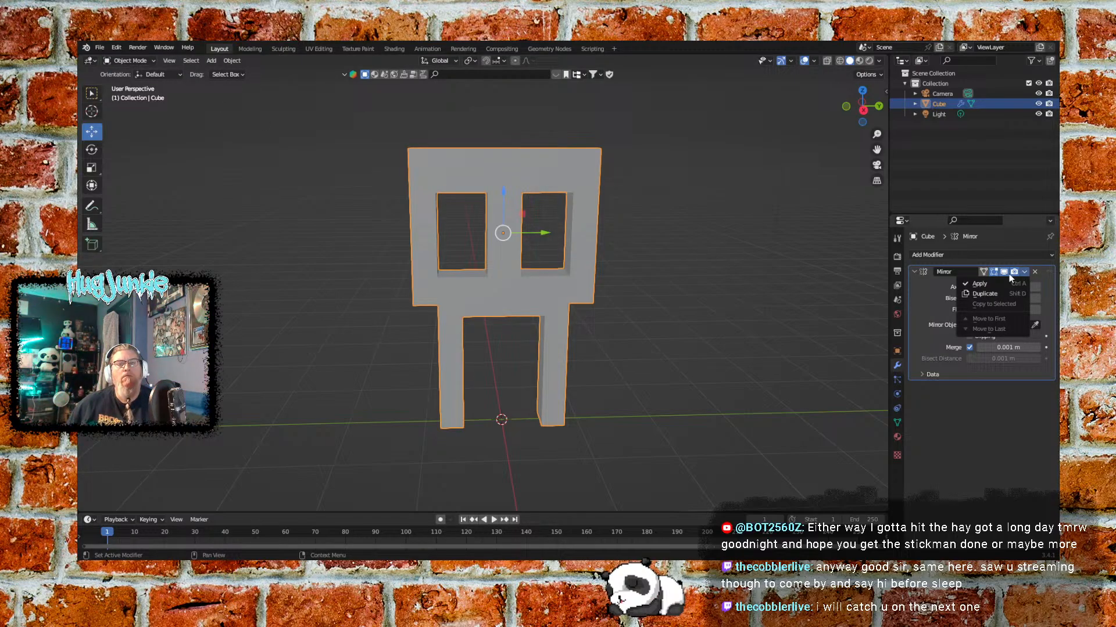
pyautogui.click(978, 284)
pyautogui.click(675, 249)
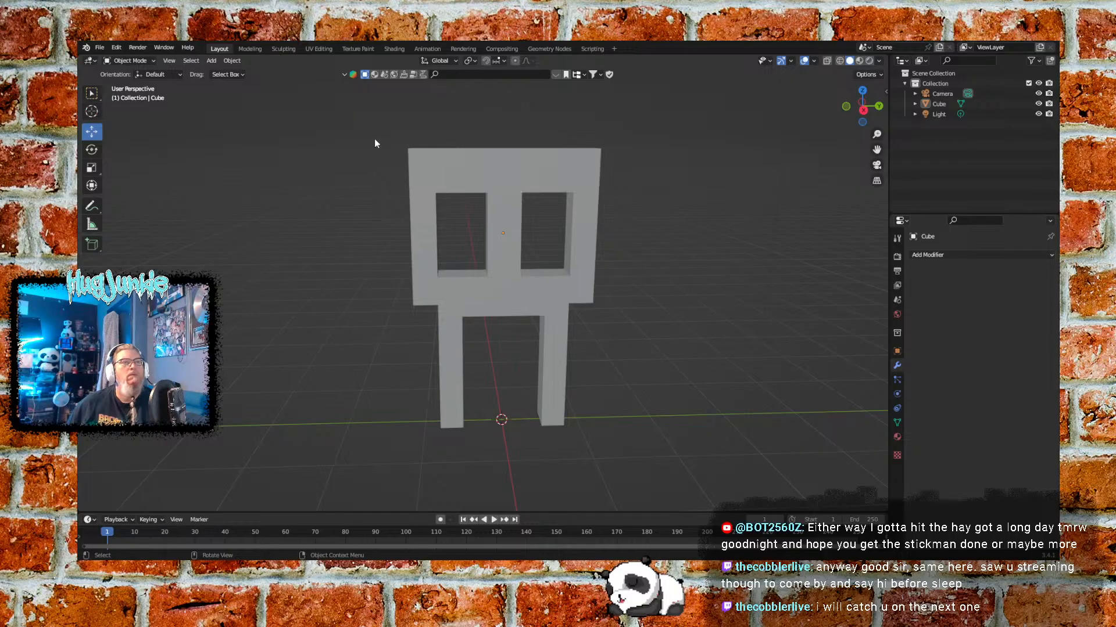
pyautogui.click(129, 61)
pyautogui.click(130, 80)
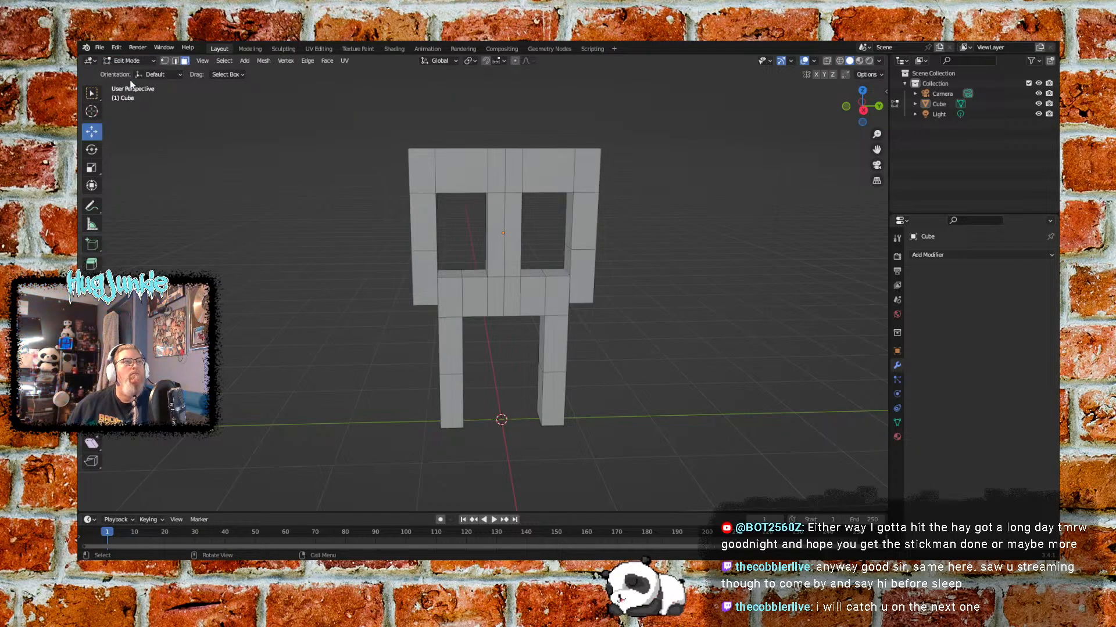
# Dissolve the centre seam on the figure's front by merging the paired middle faces of the shoulders, central column and pelvis
pyautogui.moveTo(672, 249)
pyautogui.mouseDown(button='middle')
pyautogui.moveTo(531, 287)
pyautogui.moveTo(511, 348)
pyautogui.moveTo(666, 254)
pyautogui.moveTo(671, 240)
pyautogui.moveTo(653, 226)
pyautogui.moveTo(667, 232)
pyautogui.mouseUp(button='middle')
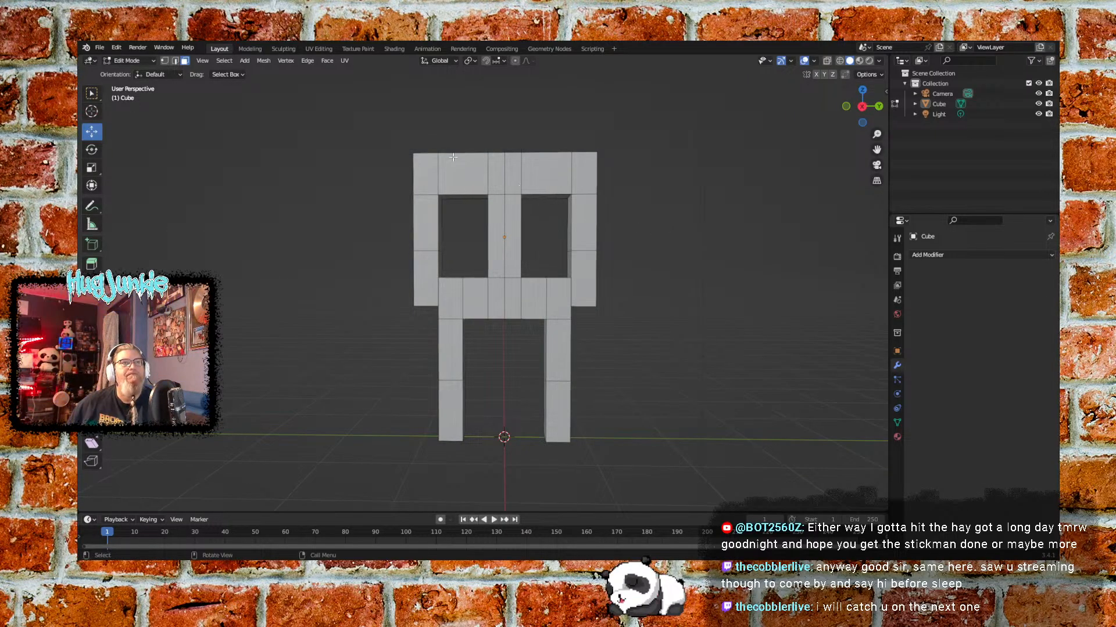
pyautogui.click(497, 177)
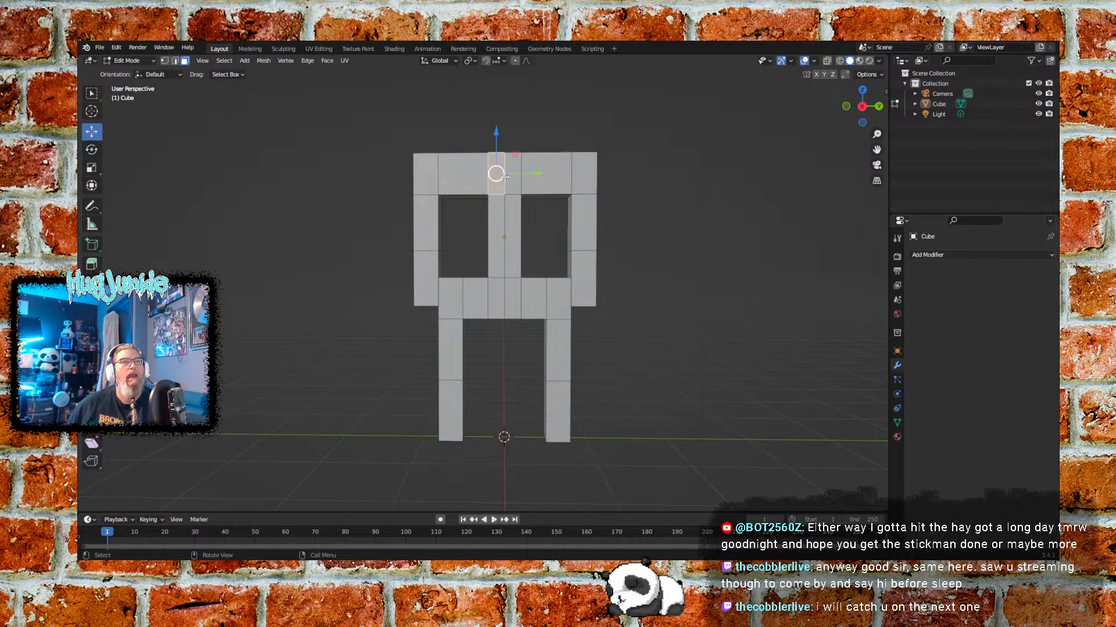
pyautogui.keyDown('shift'); pyautogui.click(515, 181); pyautogui.keyUp('shift')
pyautogui.rightClick(515, 182)
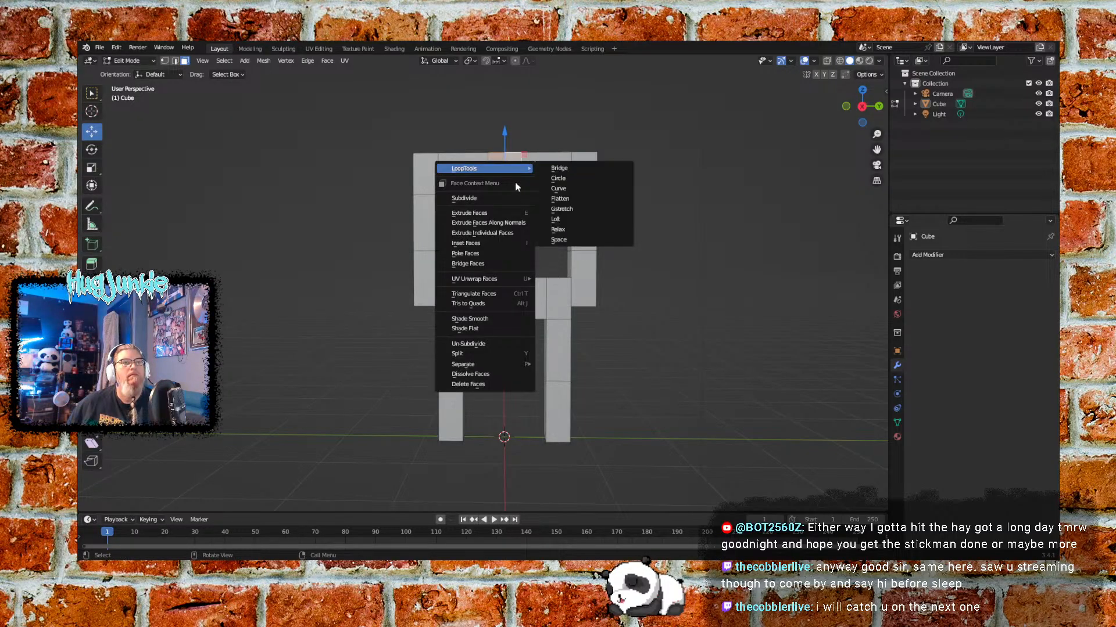
pyautogui.press('Escape')
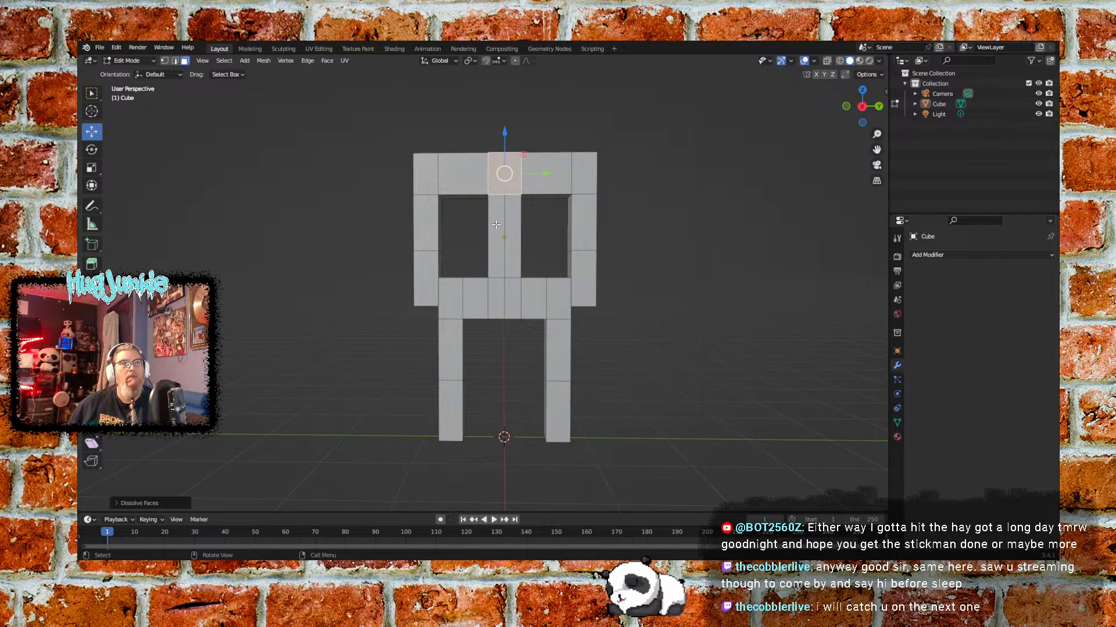
pyautogui.click(496, 226)
pyautogui.keyDown('shift'); pyautogui.click(512, 249); pyautogui.keyUp('shift')
pyautogui.rightClick(514, 254)
pyautogui.click(508, 269)
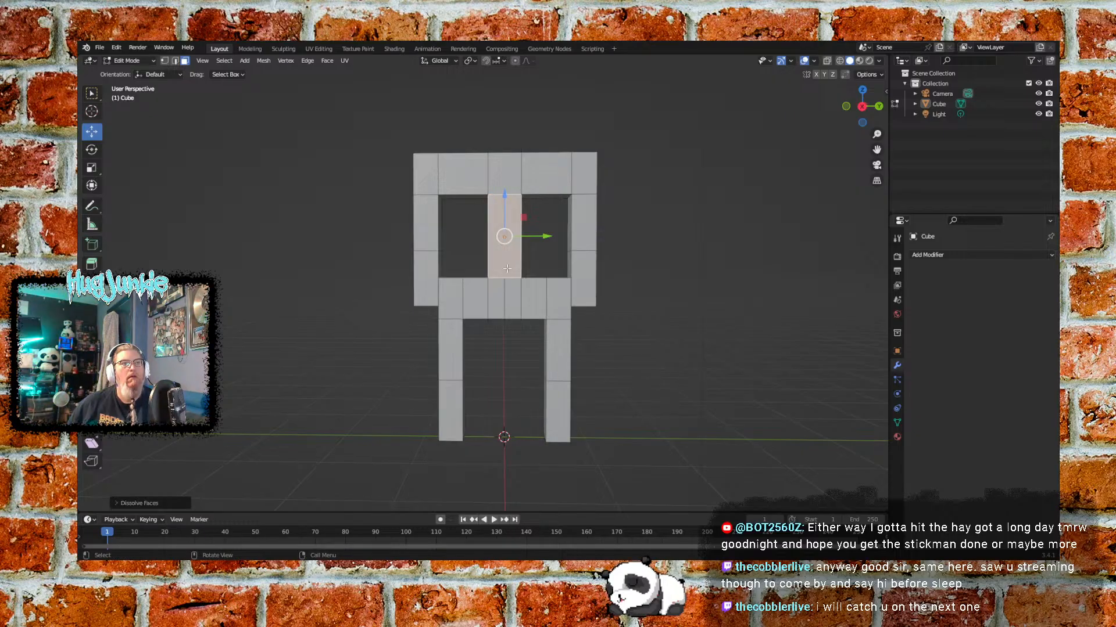
pyautogui.click(491, 295)
# Dissolve each pair of centre faces on the figure's back into one face, at the shoulders, central column and pelvis
pyautogui.moveTo(668, 265); pyautogui.dragTo(453, 276, button='middle')
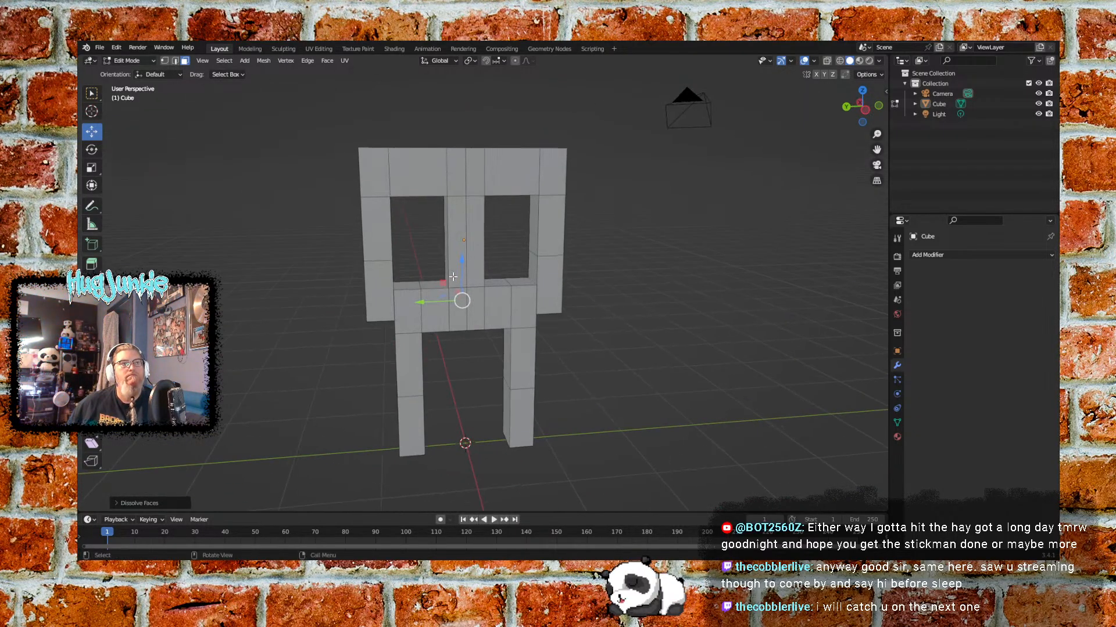
pyautogui.click(455, 183)
pyautogui.keyDown('shift'); pyautogui.click(474, 185); pyautogui.keyUp('shift')
pyautogui.rightClick(475, 200)
pyautogui.click(477, 213)
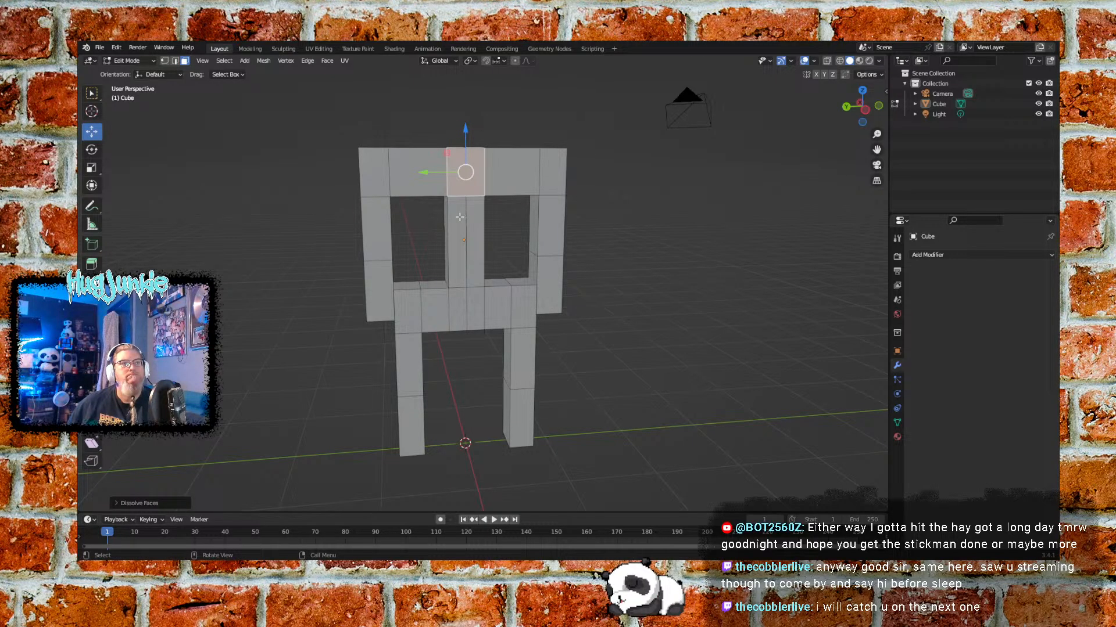
pyautogui.click(460, 217)
pyautogui.keyDown('shift'); pyautogui.click(474, 216); pyautogui.keyUp('shift')
pyautogui.rightClick(476, 217)
pyautogui.click(475, 218)
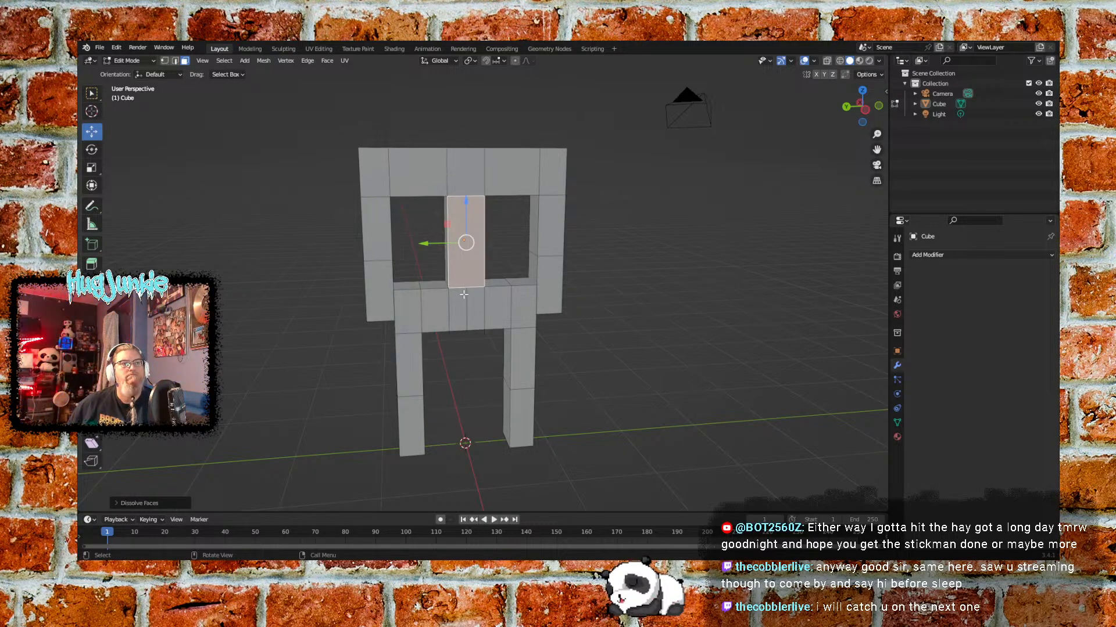
pyautogui.click(459, 308)
pyautogui.keyDown('shift'); pyautogui.click(474, 308); pyautogui.keyUp('shift')
pyautogui.rightClick(471, 352)
pyautogui.click(472, 355)
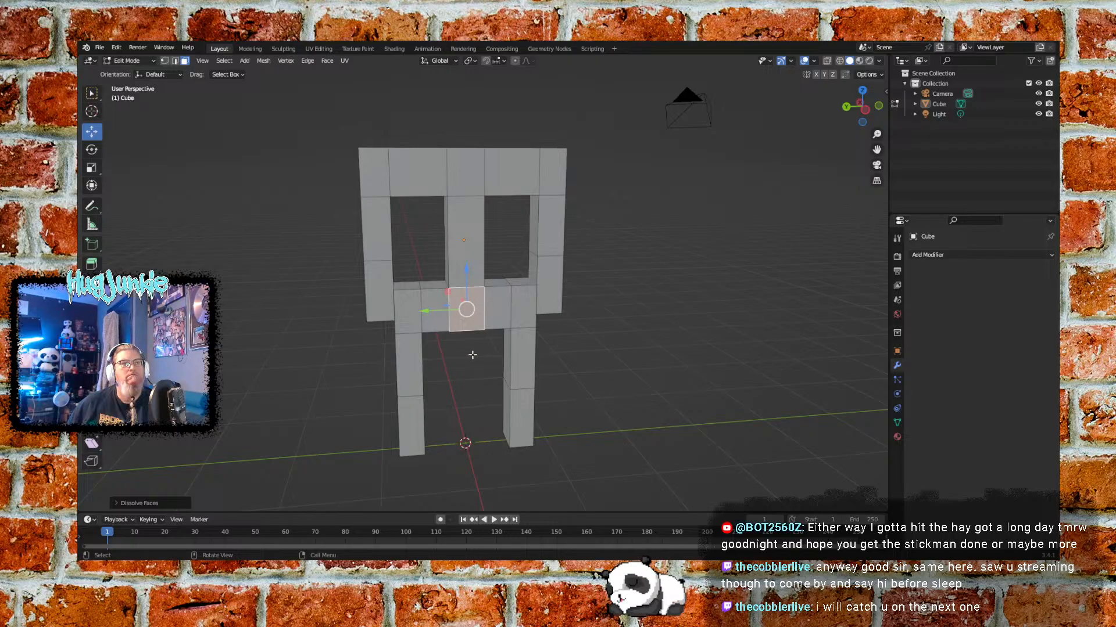
# Dissolve the two centre faces on the underside of the pelvis into a single face
pyautogui.moveTo(473, 355); pyautogui.dragTo(467, 282, button='middle')
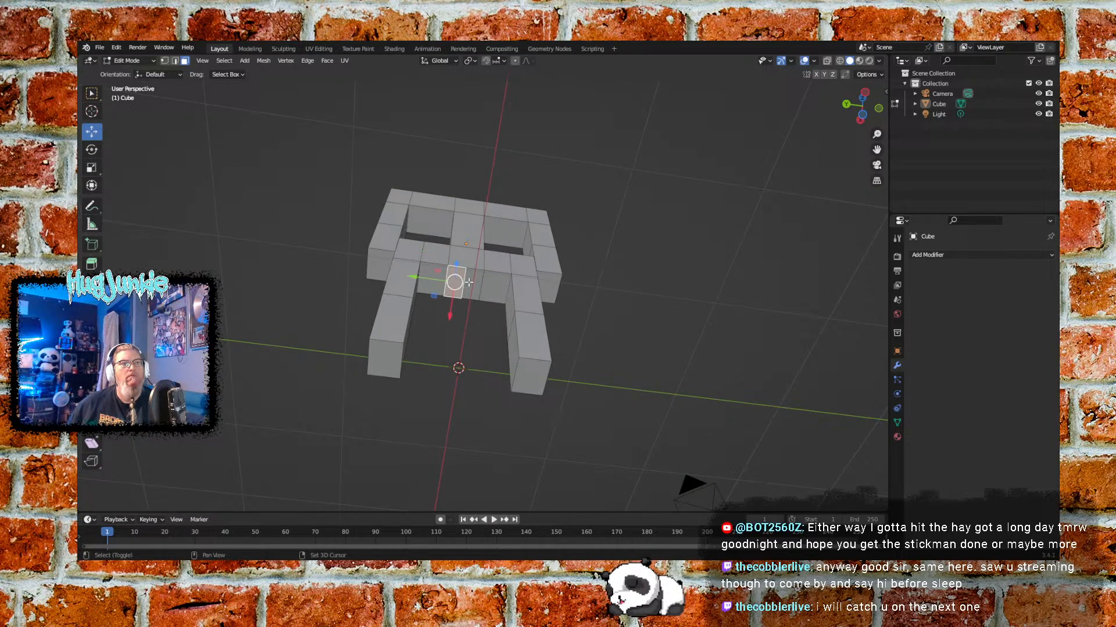
pyautogui.keyDown('shift'); pyautogui.click(468, 281); pyautogui.keyUp('shift')
pyautogui.rightClick(468, 281)
pyautogui.click(469, 281)
# Dissolve the two centre faces on top of the shoulders into a single face
pyautogui.moveTo(469, 281); pyautogui.dragTo(672, 370, button='middle')
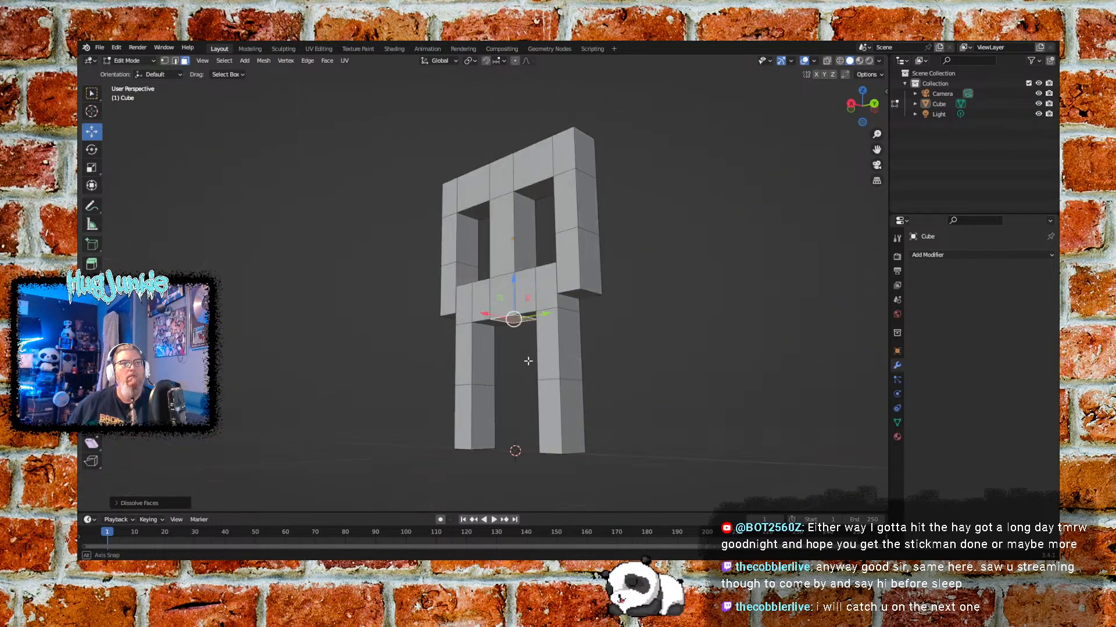
pyautogui.click(627, 316)
pyautogui.click(518, 217)
pyautogui.rightClick(521, 218)
pyautogui.click(632, 346)
# Extrude the centre face on top of the shoulders upward about 0.53 m to form a neck block
pyautogui.moveTo(629, 347); pyautogui.dragTo(622, 291, button='middle')
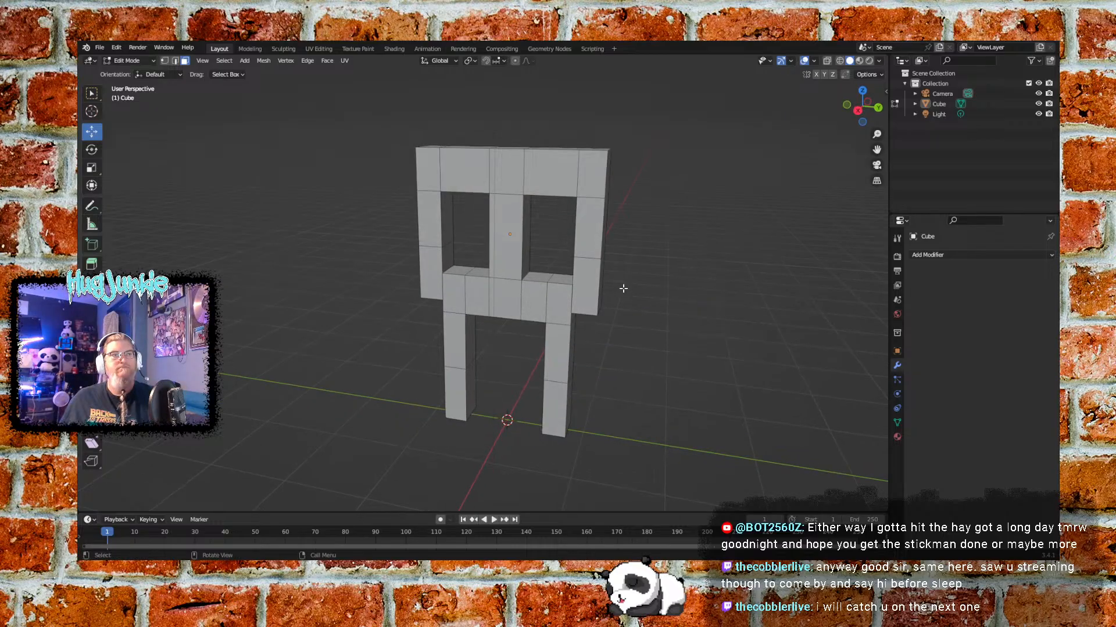
pyautogui.moveTo(660, 240); pyautogui.dragTo(655, 291, button='middle')
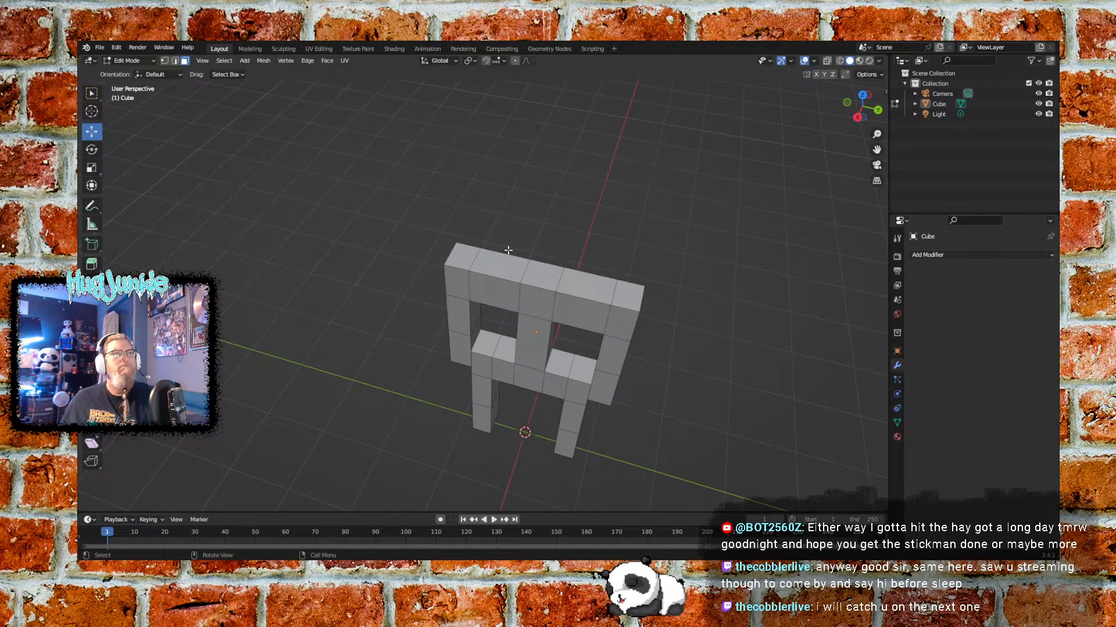
pyautogui.click(536, 268)
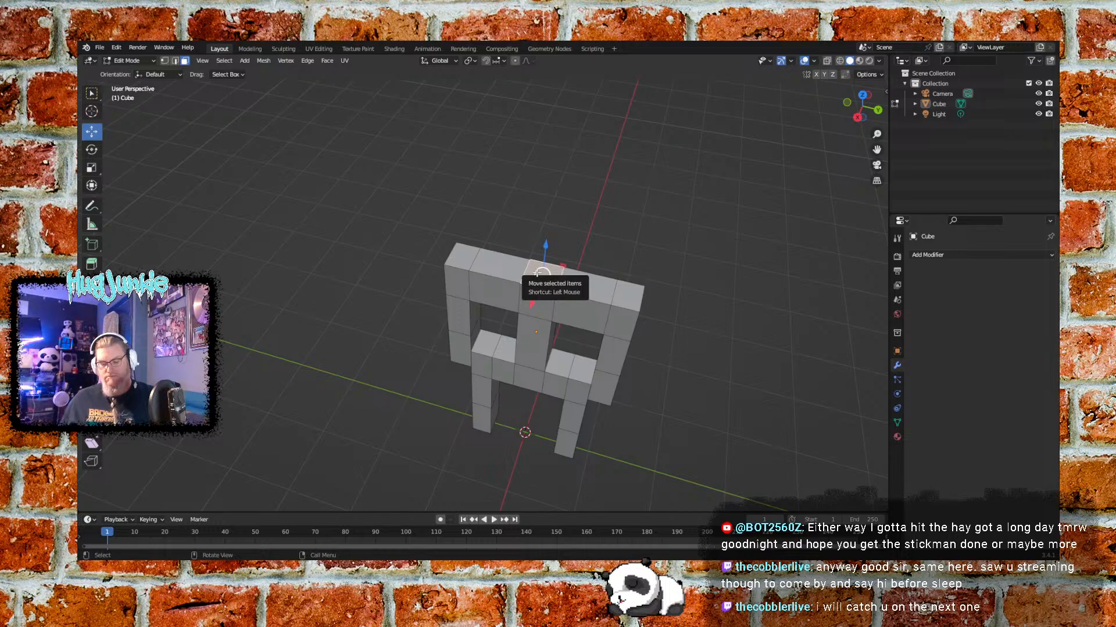
pyautogui.press('e')
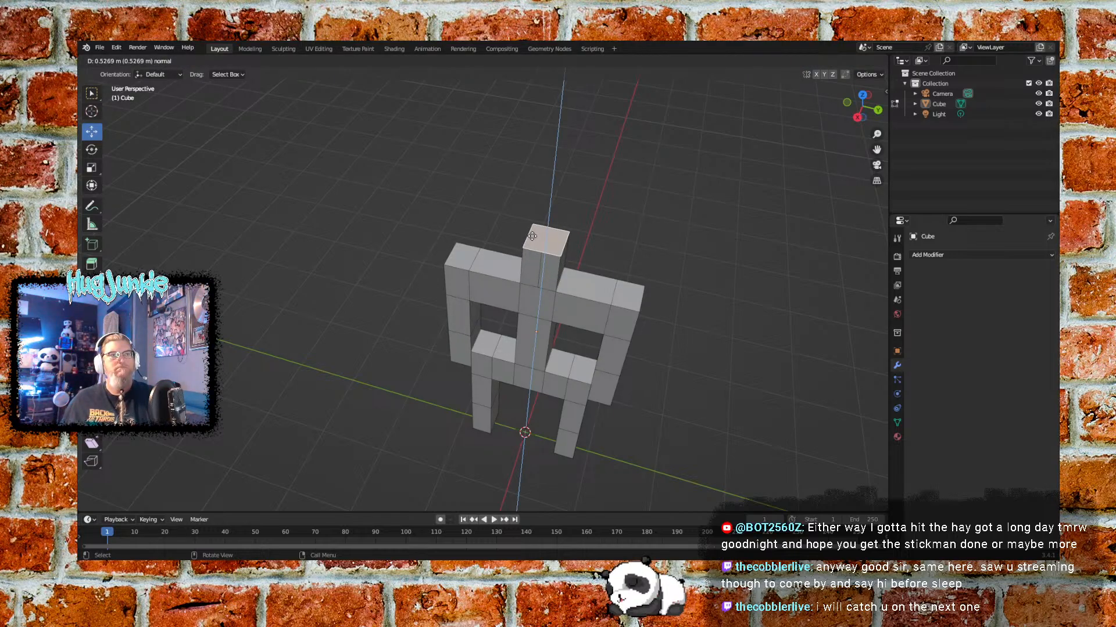
pyautogui.click(532, 236)
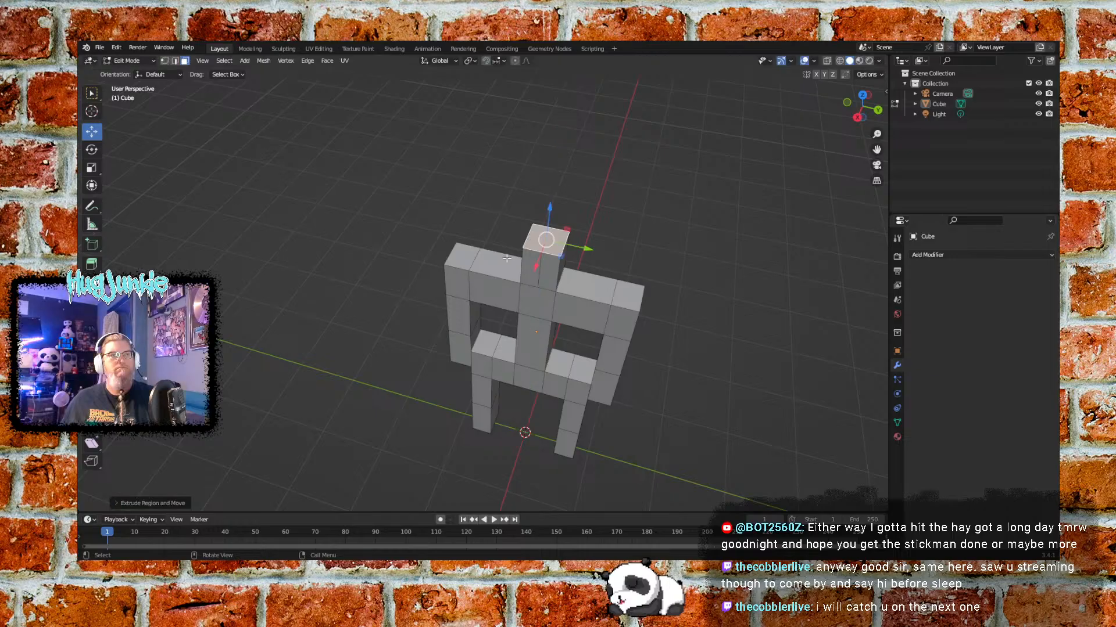
# Dissolve the two front faces of the neck block into a single face
pyautogui.moveTo(533, 235); pyautogui.dragTo(476, 213, button='middle')
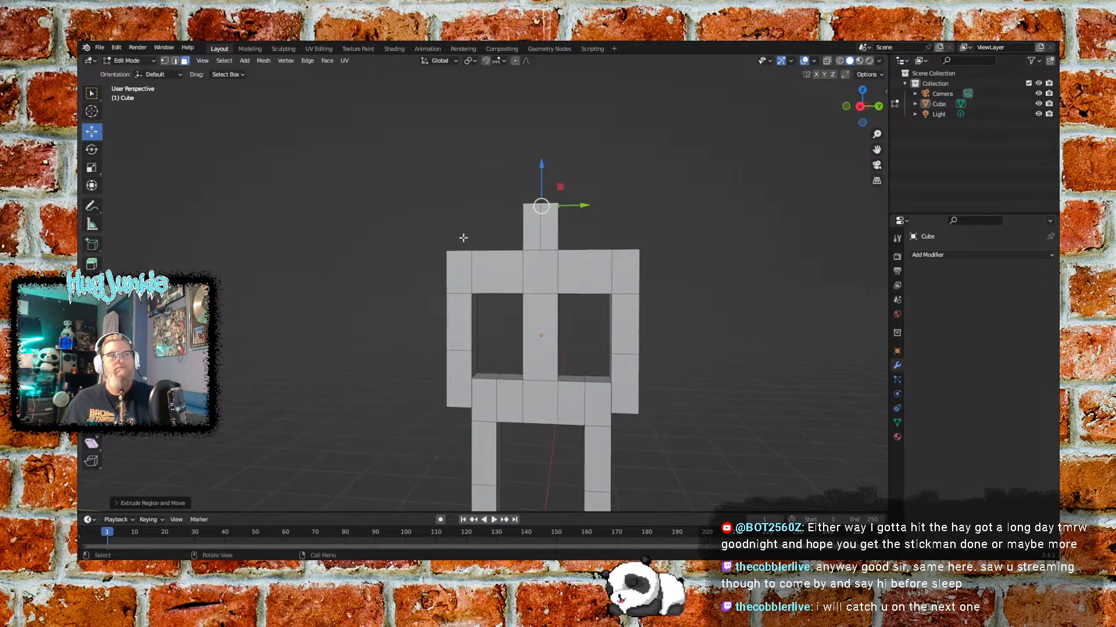
pyautogui.click(492, 223)
pyautogui.click(532, 228)
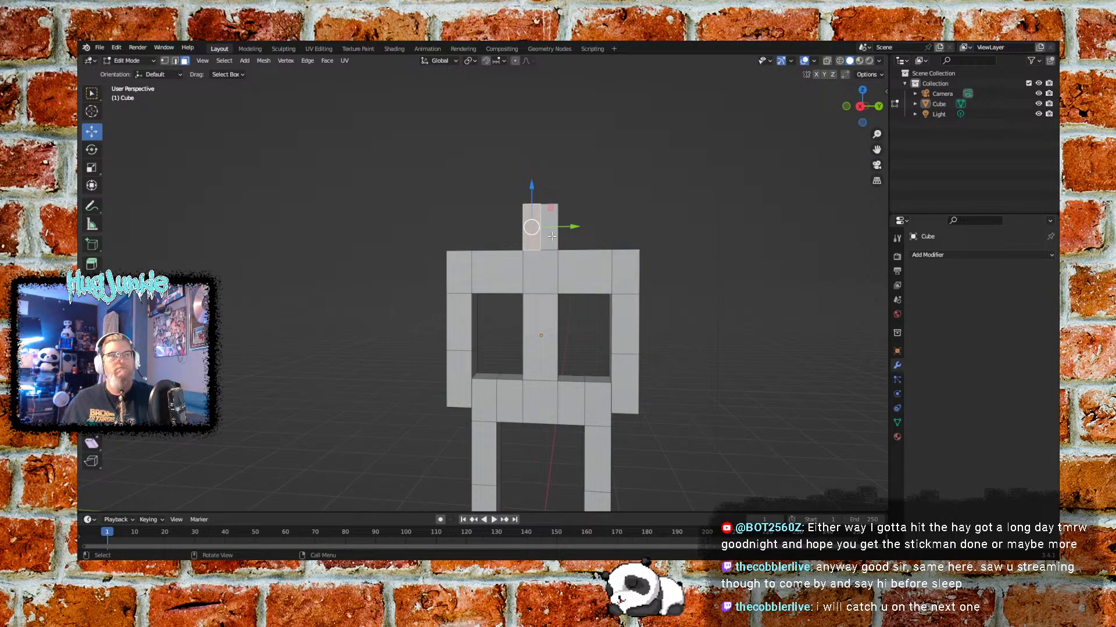
pyautogui.keyDown('shift'); pyautogui.click(552, 236); pyautogui.keyUp('shift')
pyautogui.rightClick(552, 236)
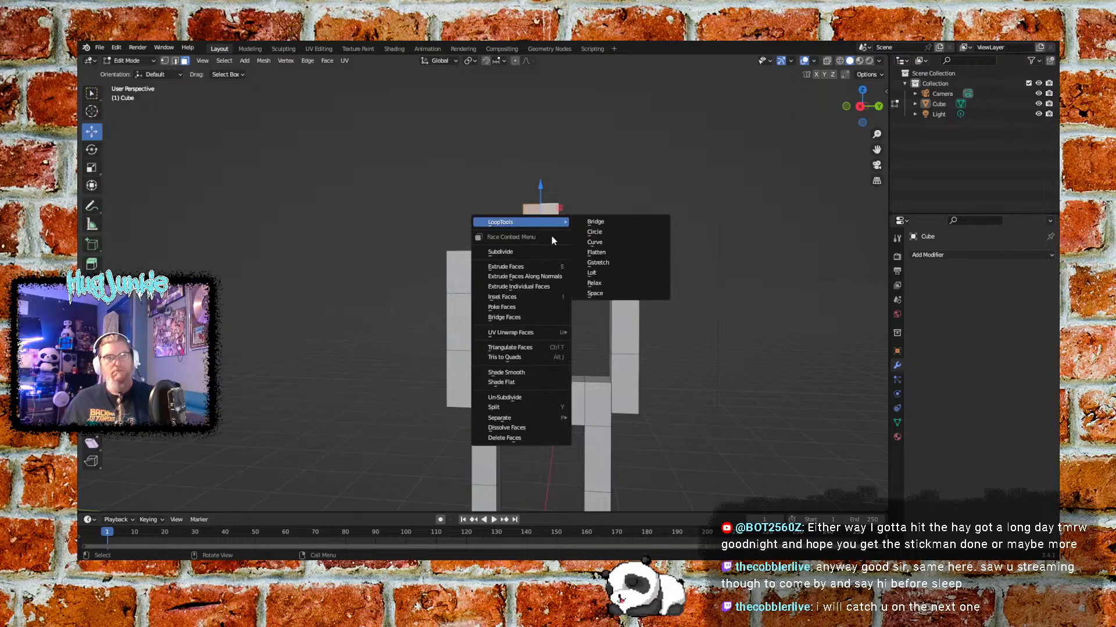
pyautogui.click(662, 221)
# Dissolve the two back faces of the neck block into a single face
pyautogui.moveTo(665, 219); pyautogui.dragTo(445, 254, button='middle')
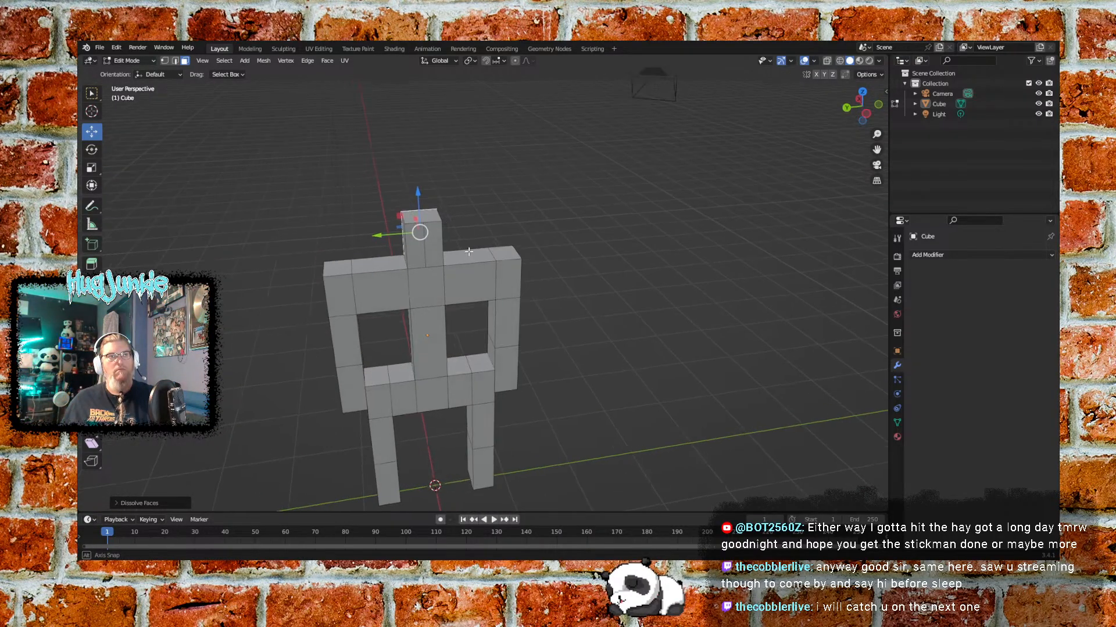
pyautogui.keyDown('shift'); pyautogui.click(423, 256); pyautogui.keyUp('shift')
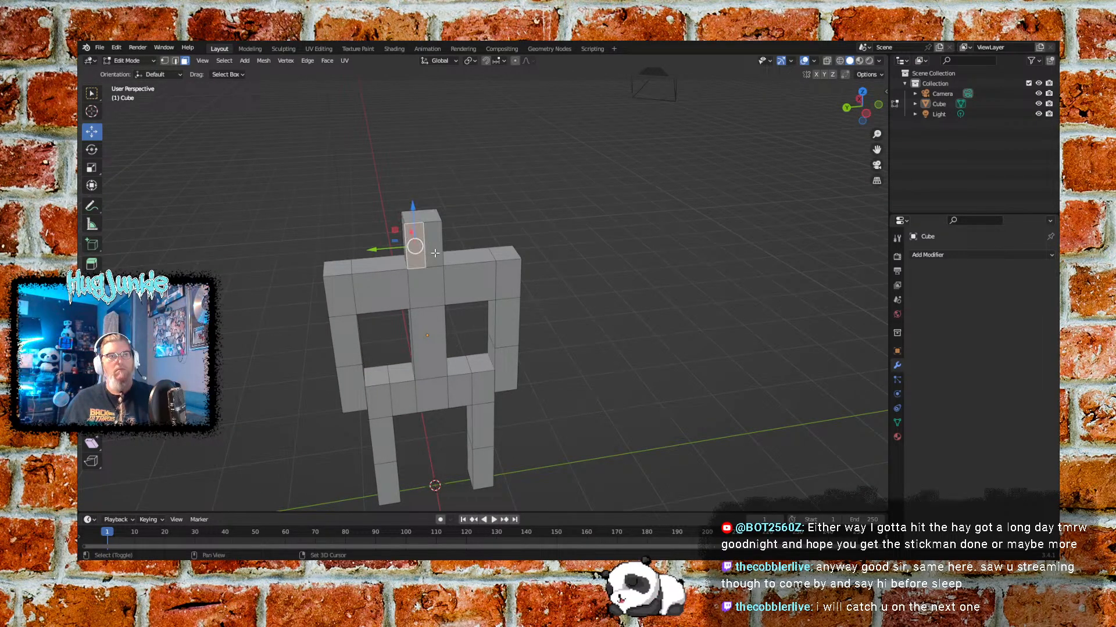
pyautogui.keyDown('shift'); pyautogui.click(435, 253); pyautogui.keyUp('shift')
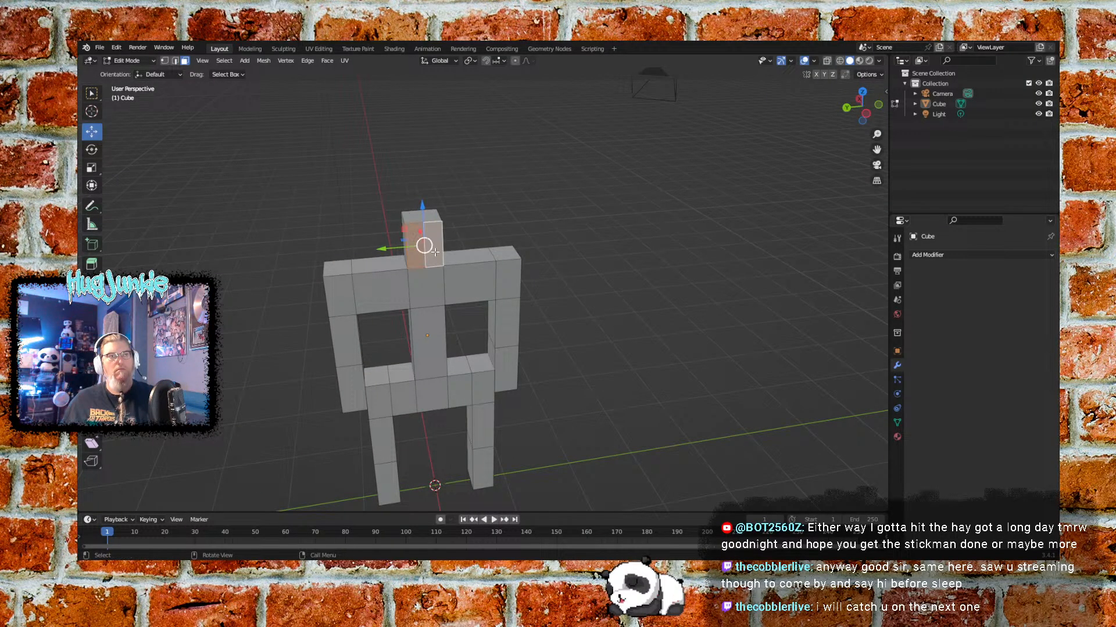
pyautogui.rightClick(435, 253)
pyautogui.click(523, 244)
# Switch to vertex selection and dissolve the leftover midpoint vertices on the top edges of the neck block
pyautogui.moveTo(434, 250); pyautogui.dragTo(544, 204, button='middle')
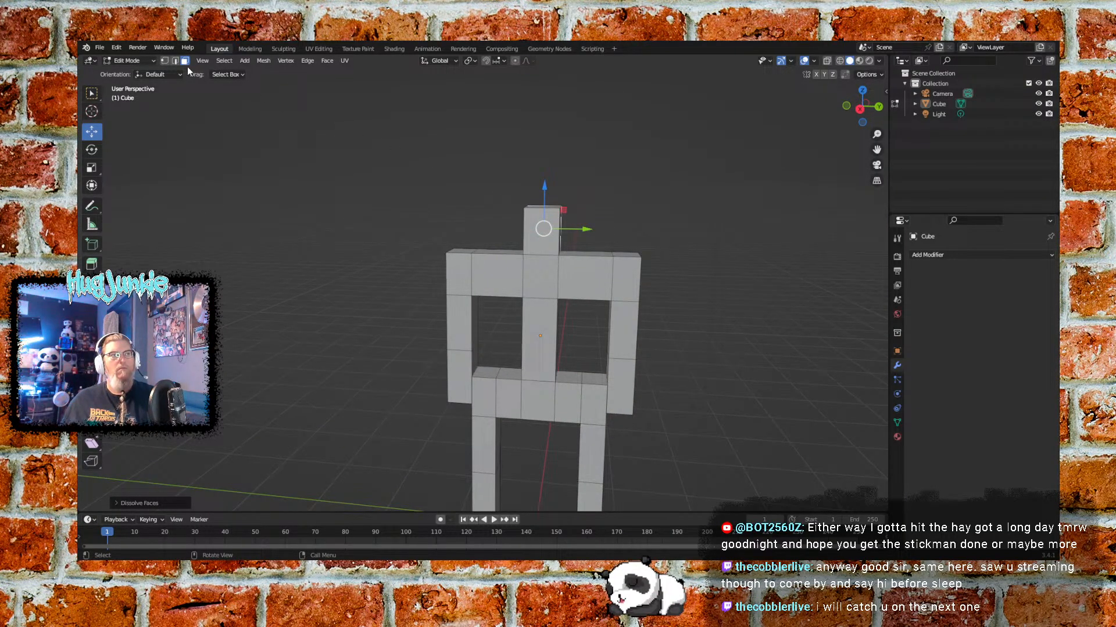
pyautogui.click(165, 61)
pyautogui.click(356, 251)
pyautogui.moveTo(533, 242); pyautogui.dragTo(559, 205, button='middle')
pyautogui.moveTo(559, 205); pyautogui.dragTo(544, 251)
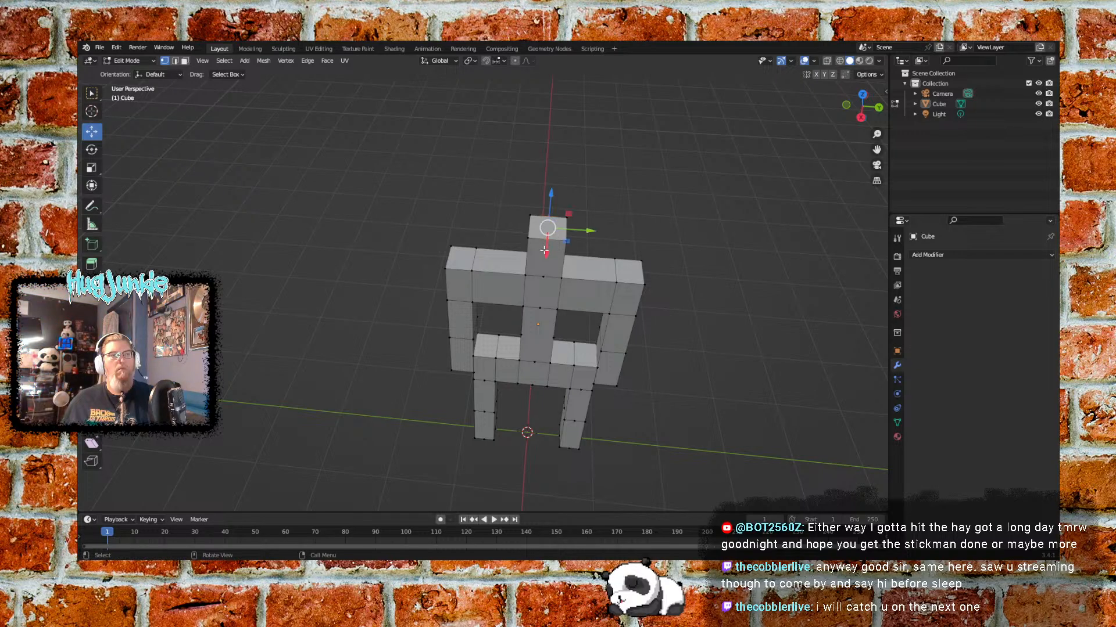
pyautogui.rightClick(546, 240)
pyautogui.click(572, 255)
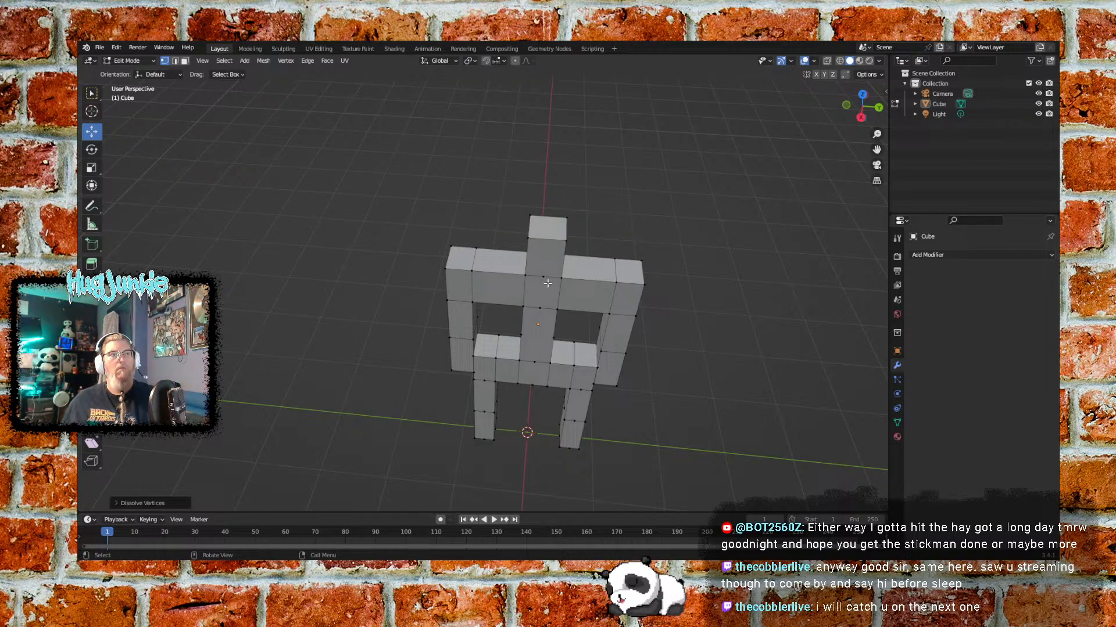
# Dissolve the leftover centre-line vertices on the front of the torso, from the chest down to the pelvis's lower edge
pyautogui.click(540, 308)
pyautogui.rightClick(540, 293)
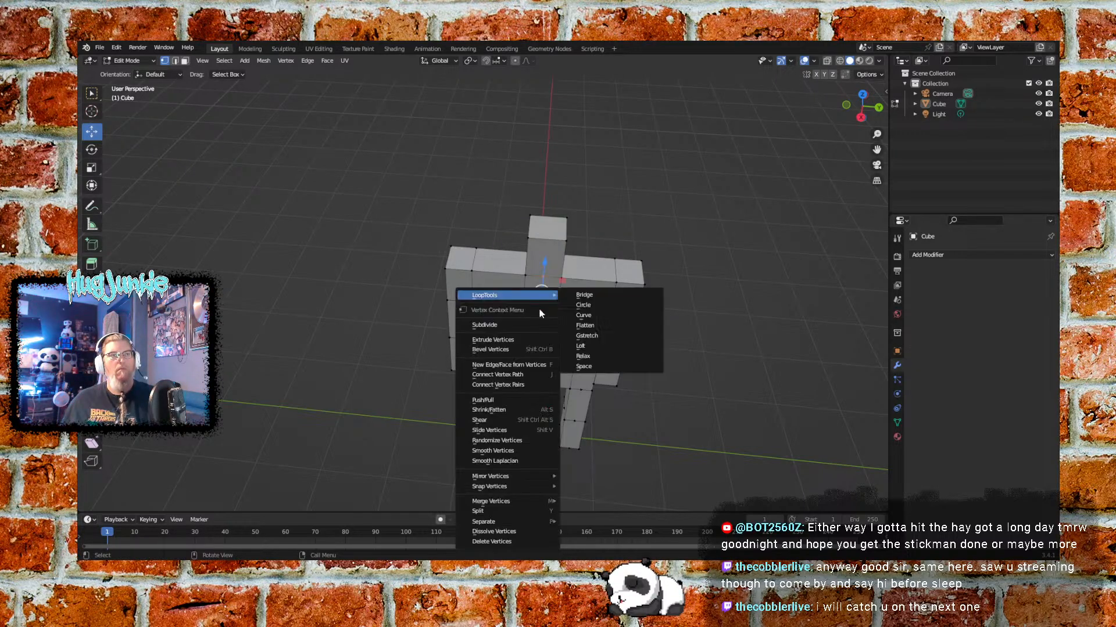
pyautogui.click(494, 504)
pyautogui.moveTo(544, 368); pyautogui.dragTo(546, 342, button='middle')
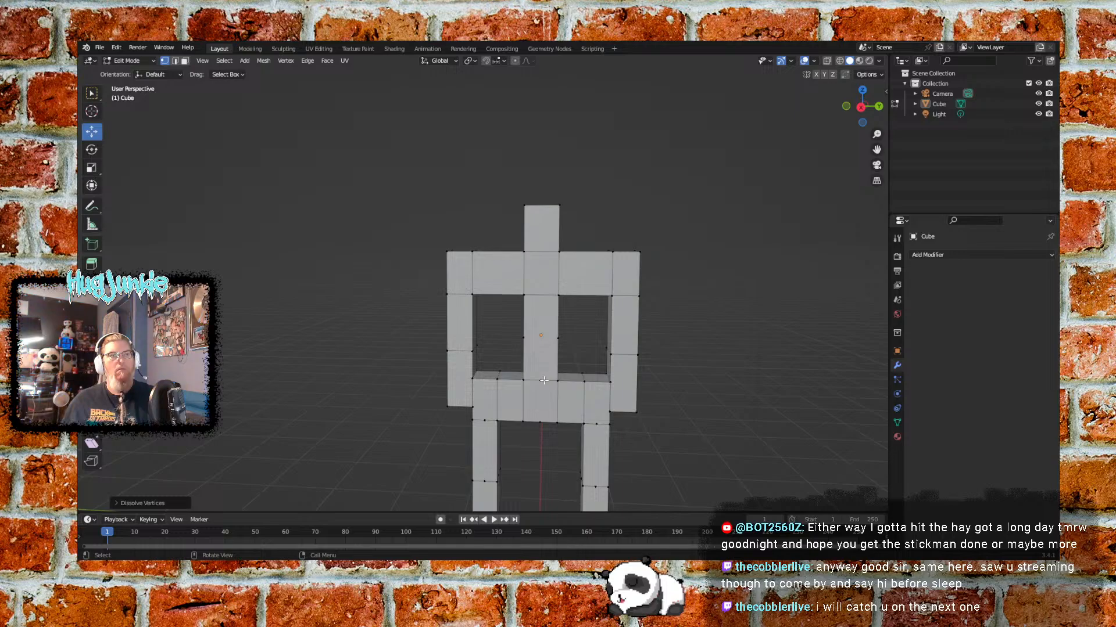
pyautogui.click(540, 422)
pyautogui.rightClick(540, 423)
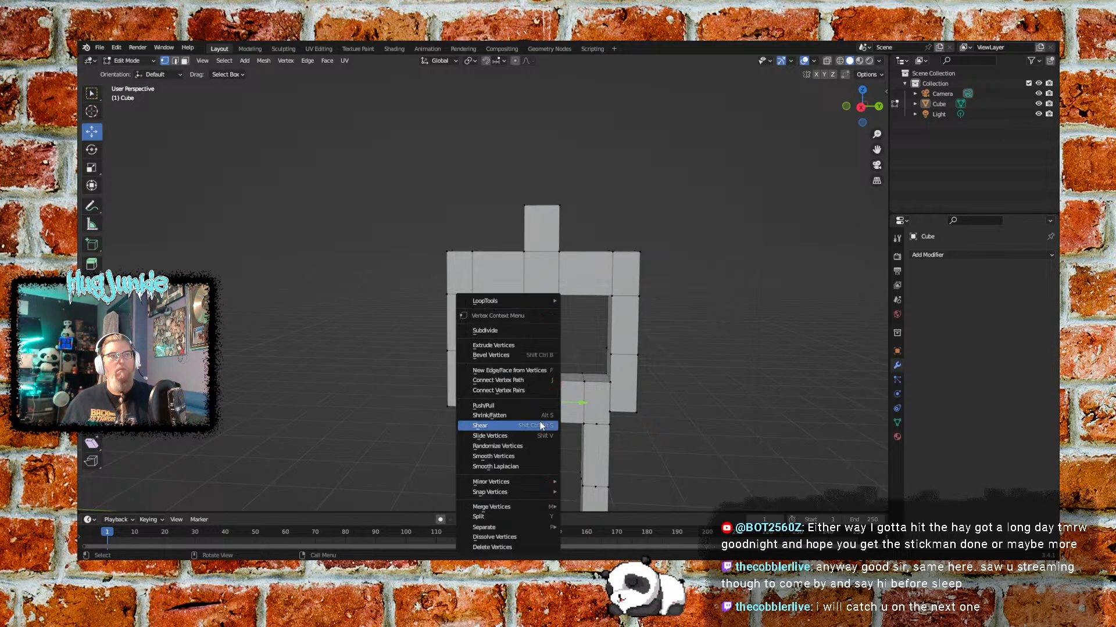
pyautogui.click(539, 423)
# Dissolve the leftover centre-line vertices down the back of the torso and pelvis
pyautogui.moveTo(701, 386); pyautogui.dragTo(450, 302, button='middle')
pyautogui.moveTo(432, 242); pyautogui.dragTo(419, 433)
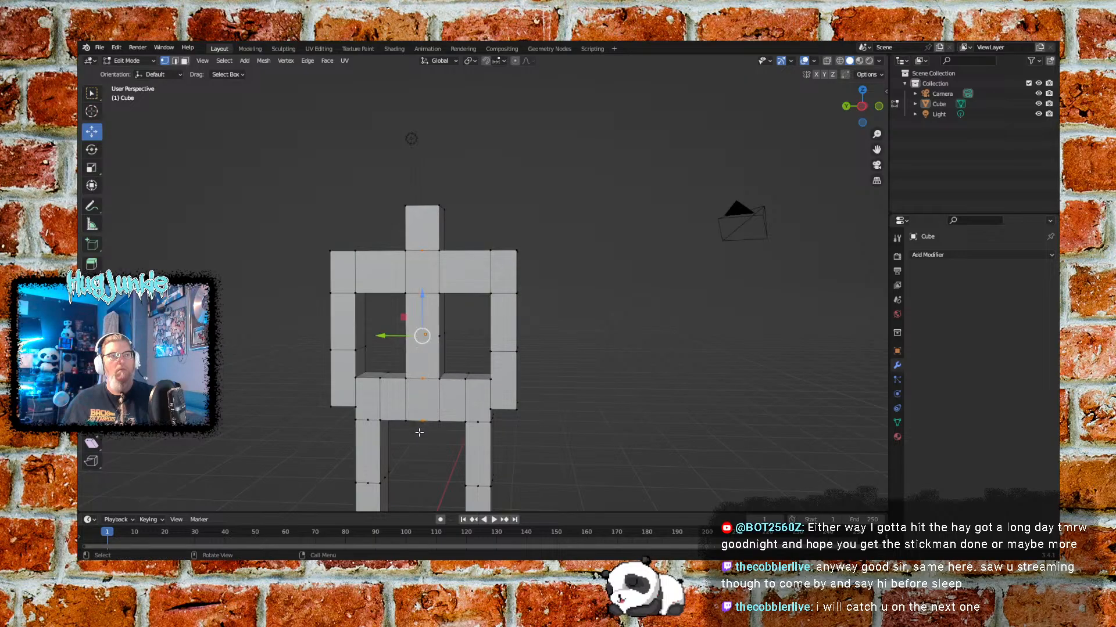
pyautogui.rightClick(419, 433)
pyautogui.click(424, 422)
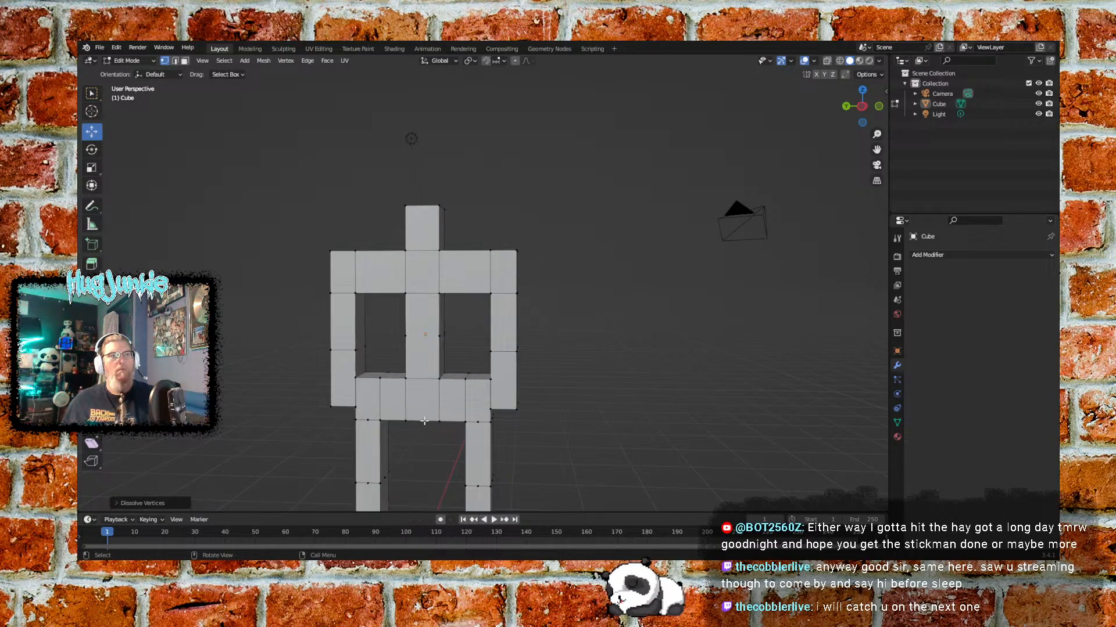
pyautogui.moveTo(529, 342); pyautogui.dragTo(572, 339, button='middle')
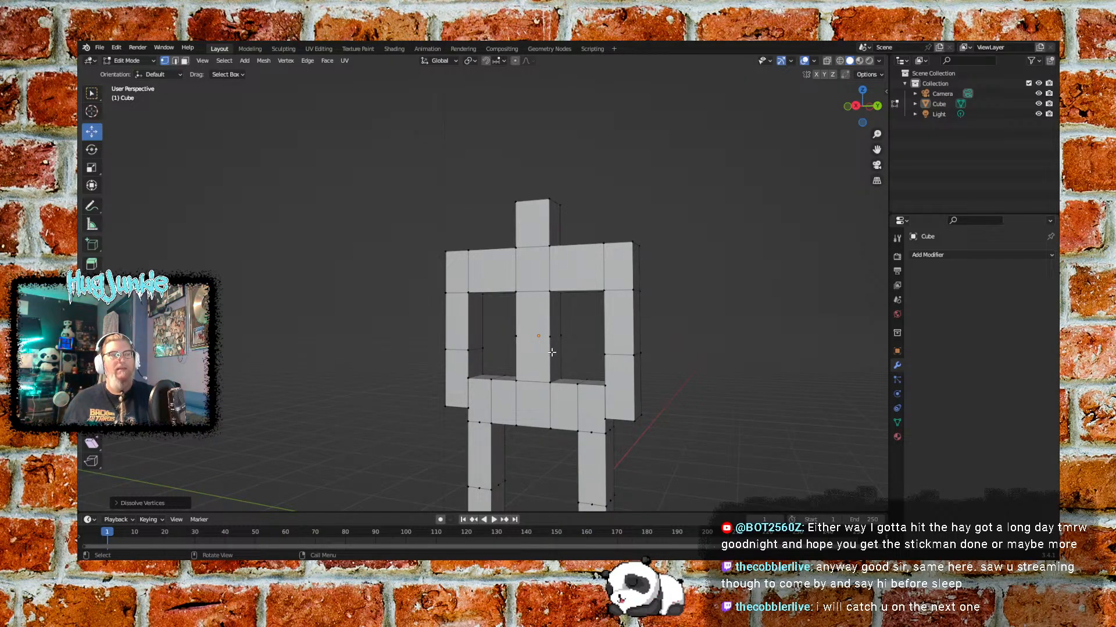
# Switch to face selection and delete the front face of the central torso column
pyautogui.scroll(5, 565, 382)
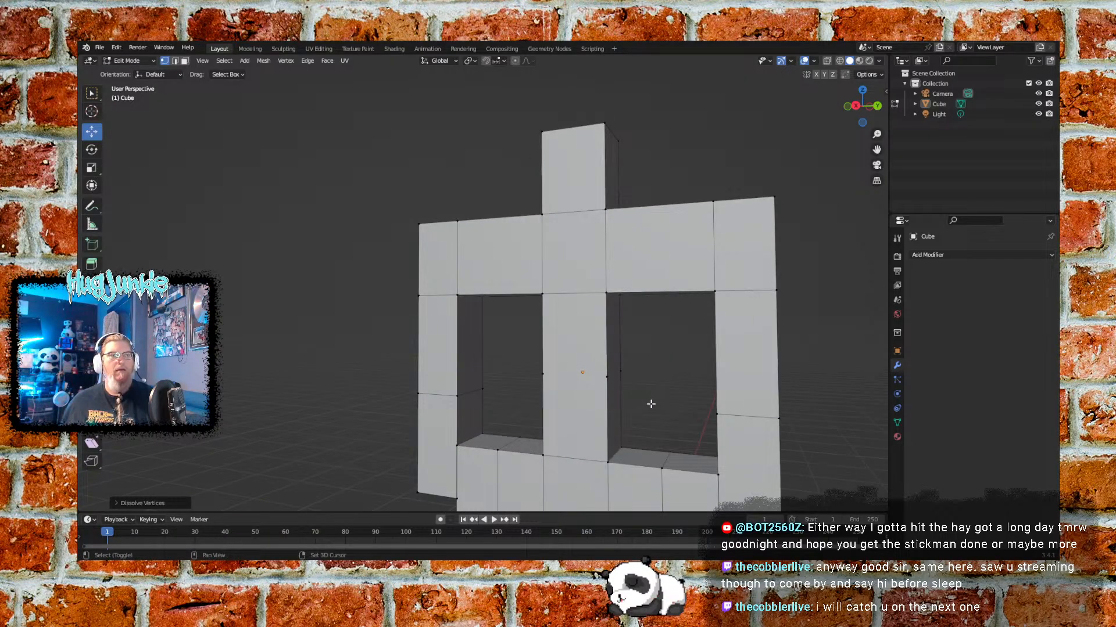
pyautogui.keyDown('shift'); pyautogui.moveTo(643, 365); pyautogui.dragTo(603, 296, button='middle'); pyautogui.keyUp('shift')
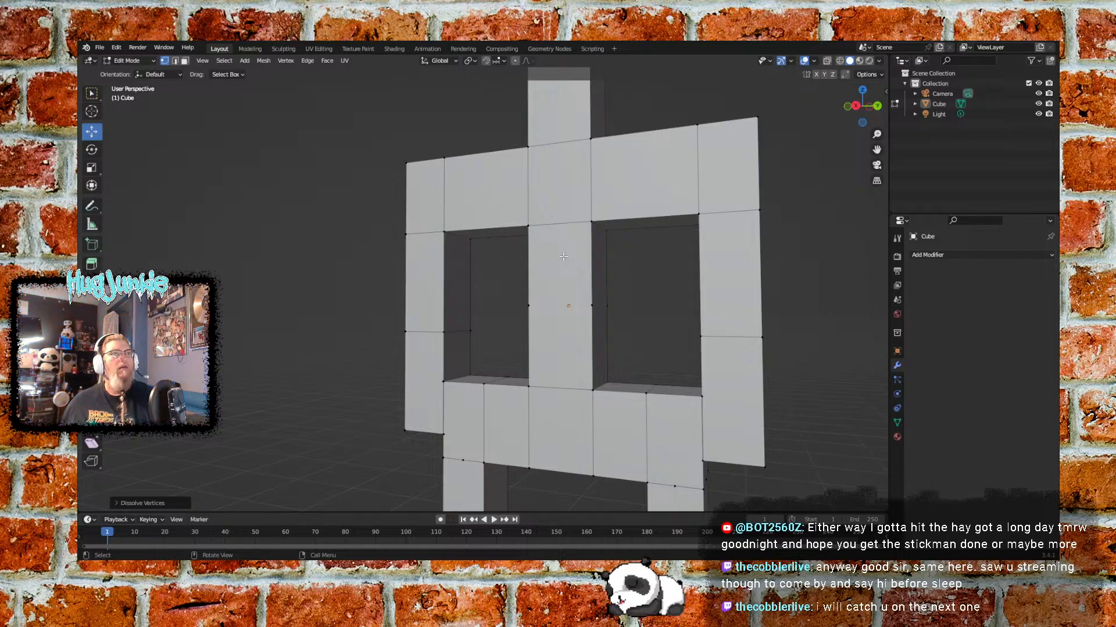
pyautogui.click(185, 61)
pyautogui.click(571, 269)
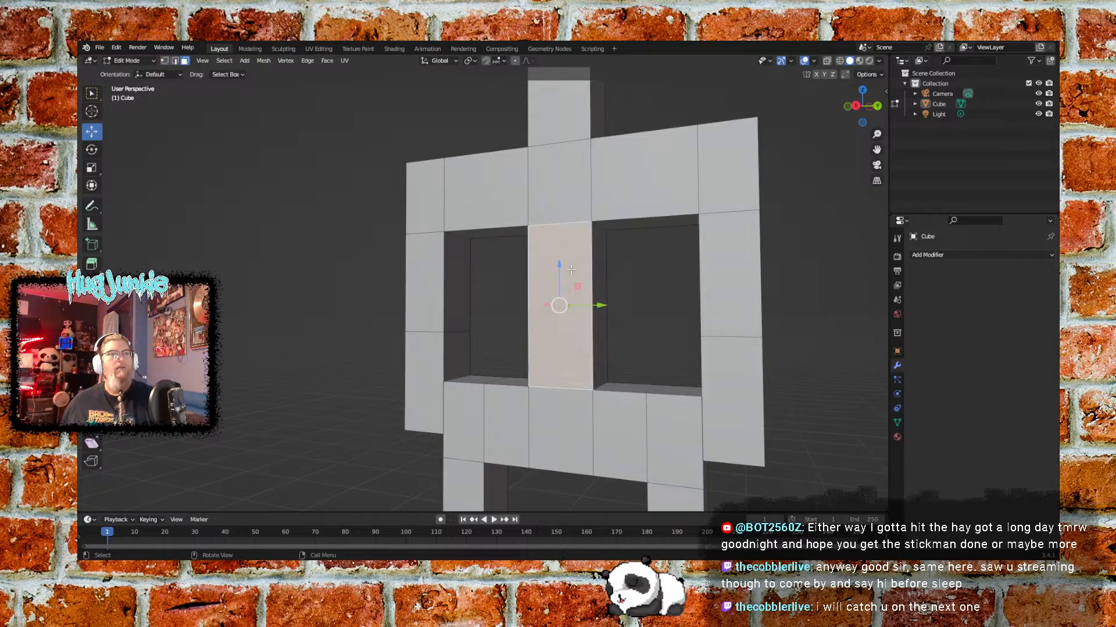
pyautogui.rightClick(571, 269)
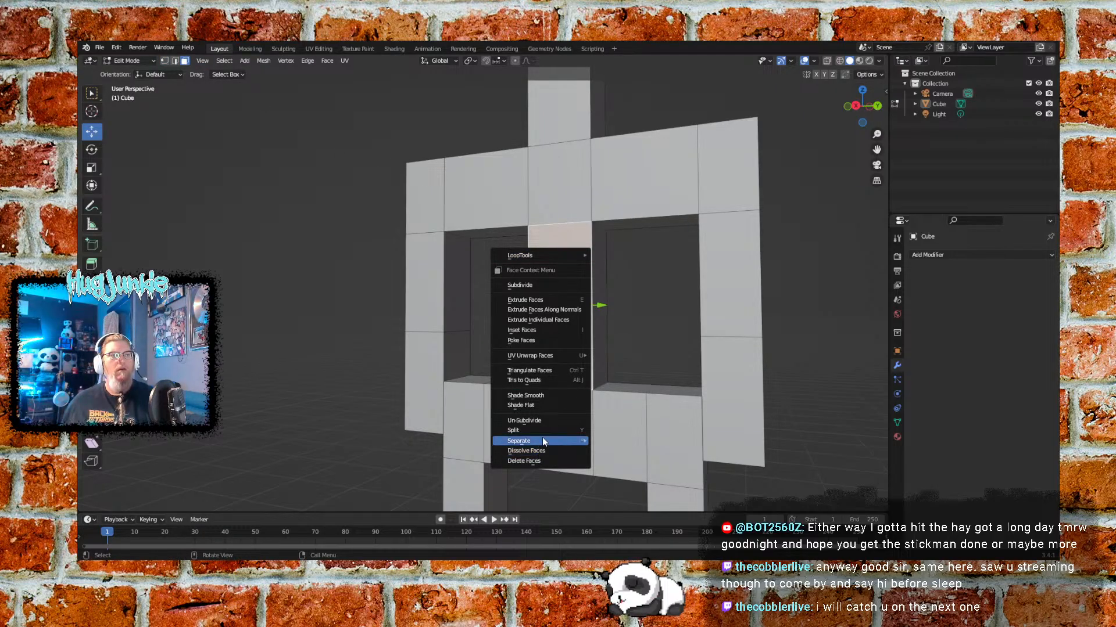
pyautogui.click(537, 460)
# Delete the back face of the central torso column
pyautogui.moveTo(650, 322)
pyautogui.mouseDown(button='middle')
pyautogui.moveTo(657, 328)
pyautogui.moveTo(668, 304)
pyautogui.moveTo(670, 325)
pyautogui.moveTo(622, 326)
pyautogui.moveTo(644, 325)
pyautogui.mouseUp(button='middle')
pyautogui.click(571, 303)
pyautogui.rightClick(570, 272)
pyautogui.press('d')
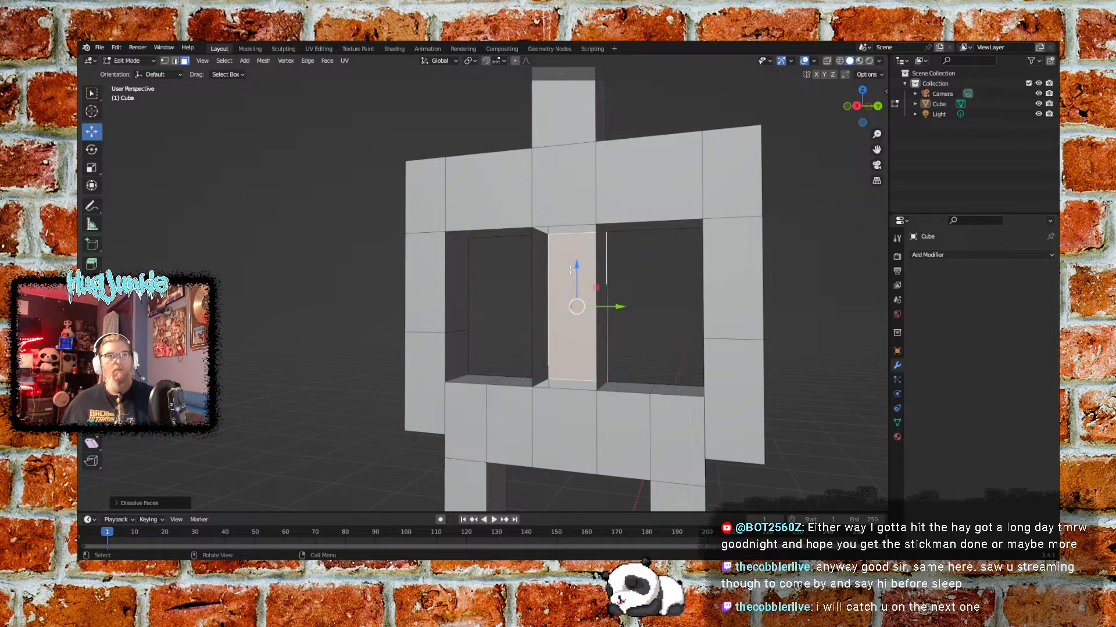
pyautogui.rightClick(571, 271)
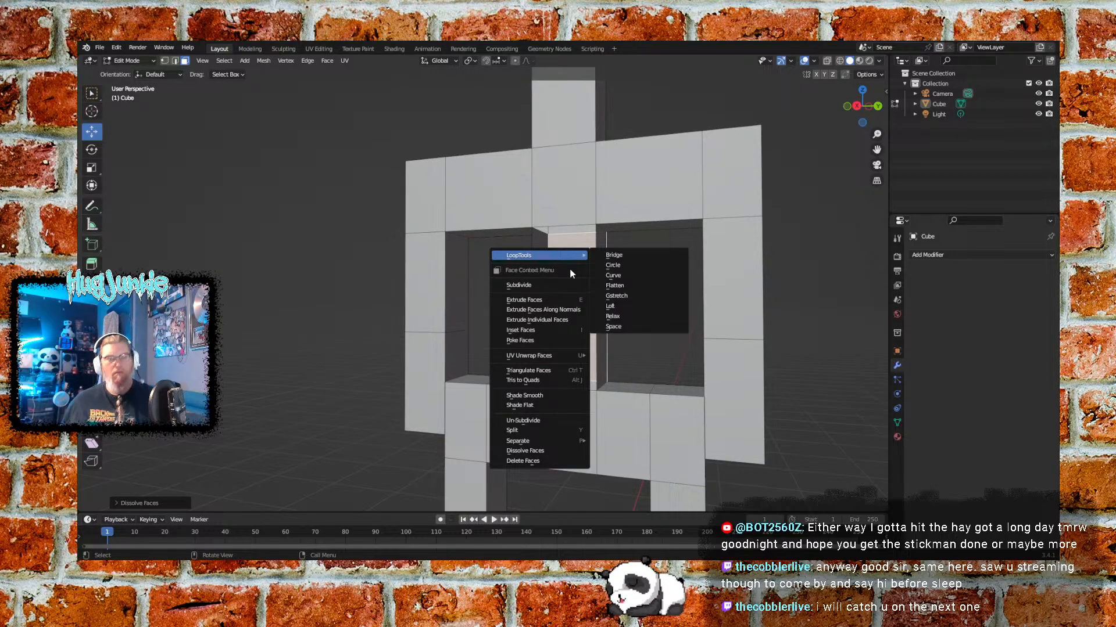
pyautogui.press('c')
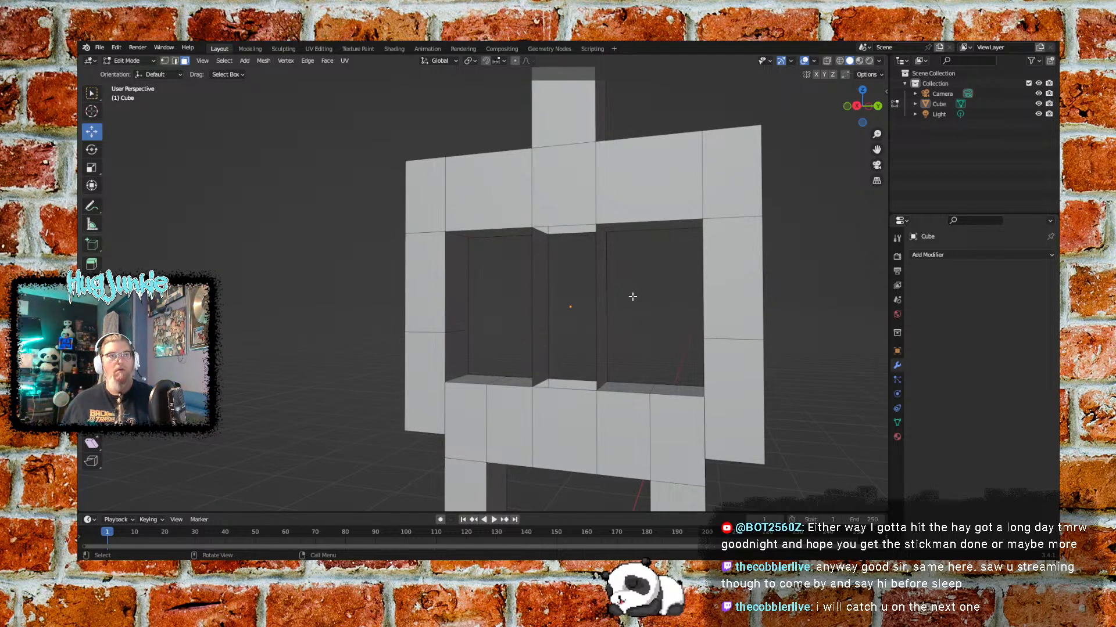
# Select the vertices around the torso column's front opening and close it with Grid Fill
pyautogui.moveTo(624, 317); pyautogui.dragTo(721, 309, button='middle')
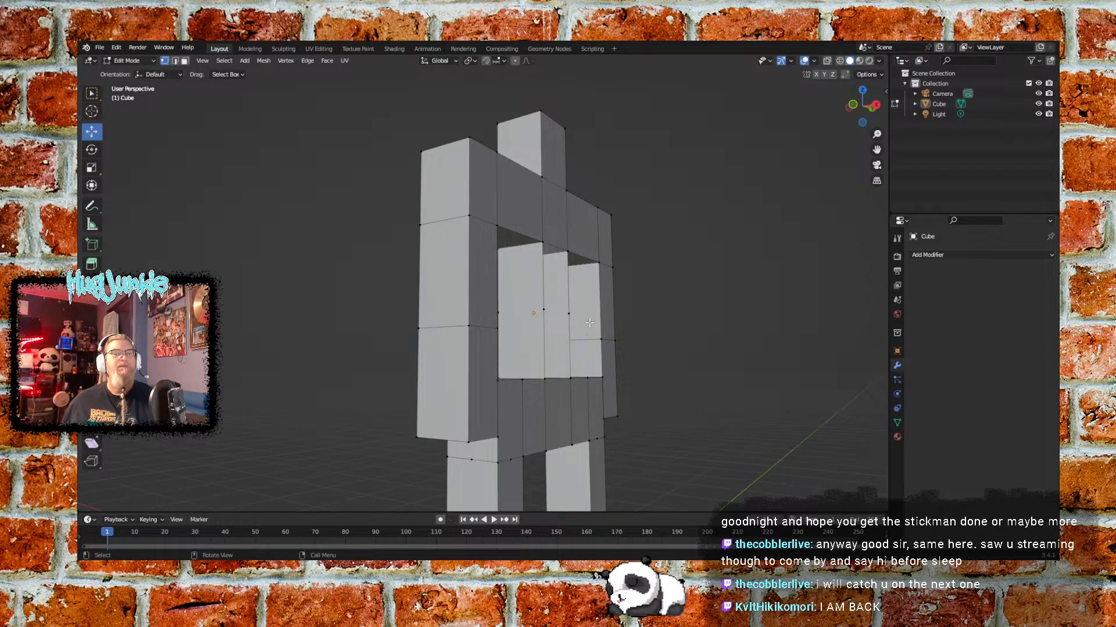
pyautogui.moveTo(533, 232); pyautogui.dragTo(581, 401)
pyautogui.moveTo(677, 373); pyautogui.dragTo(584, 363, button='middle')
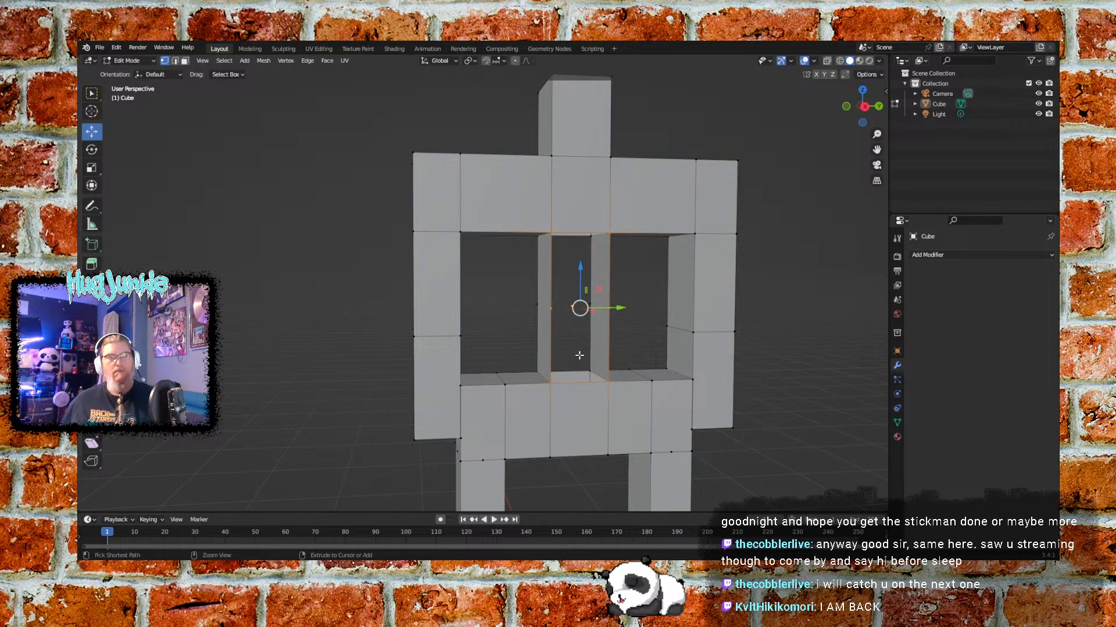
pyautogui.hotkey('ctrl', 'f')
pyautogui.click(579, 355)
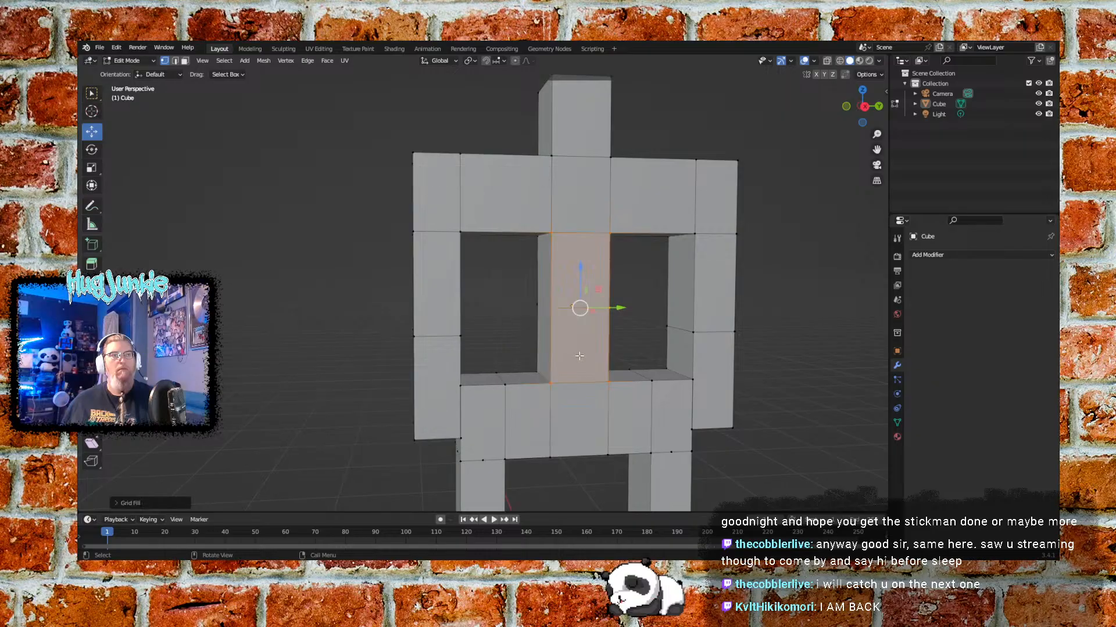
pyautogui.moveTo(534, 347); pyautogui.dragTo(524, 353, button='middle')
# Select the vertices around the torso column's back opening and close it with Grid Fill
pyautogui.moveTo(592, 358); pyautogui.dragTo(675, 346, button='middle')
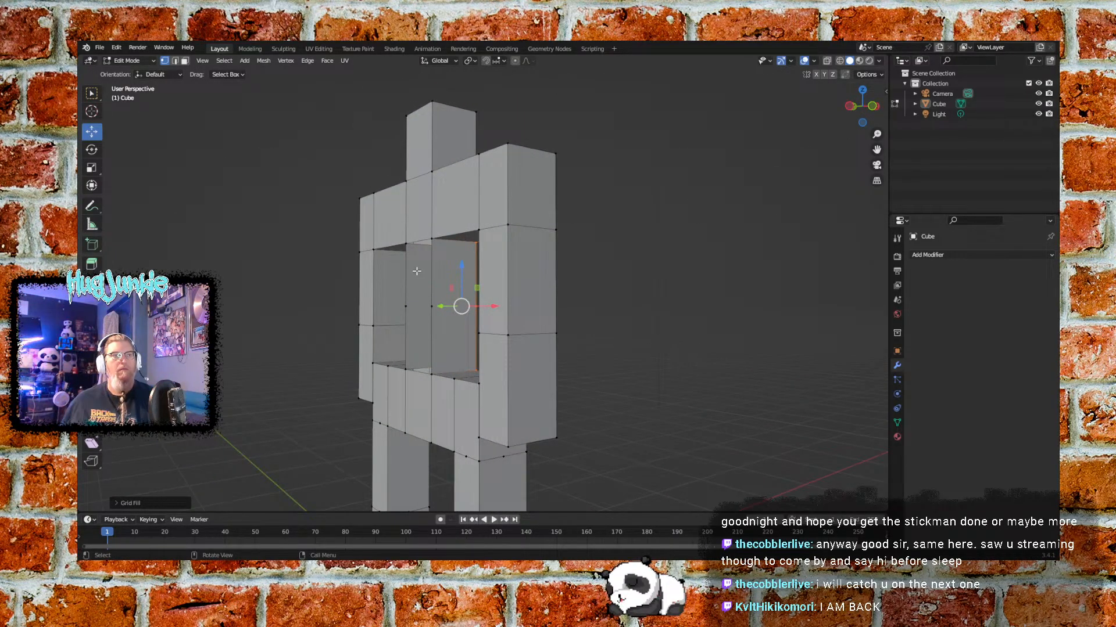
pyautogui.moveTo(401, 235); pyautogui.dragTo(436, 384)
pyautogui.hotkey('ctrl', 'f')
pyautogui.click(430, 319)
pyautogui.click(558, 321)
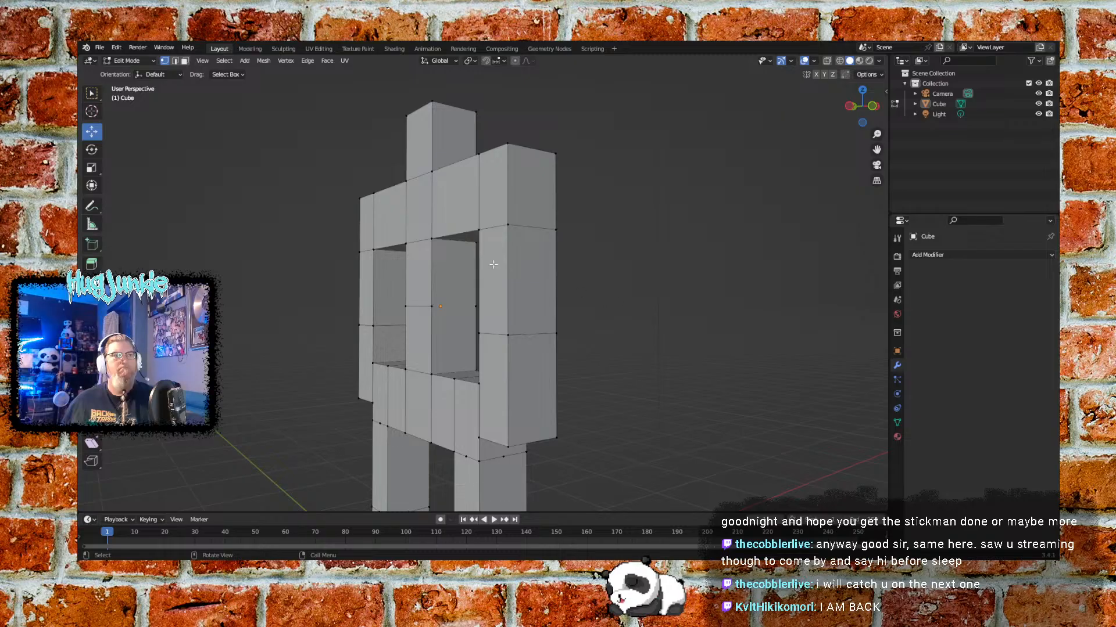
# Switch to face selection and delete both side faces of the central torso column
pyautogui.click(186, 61)
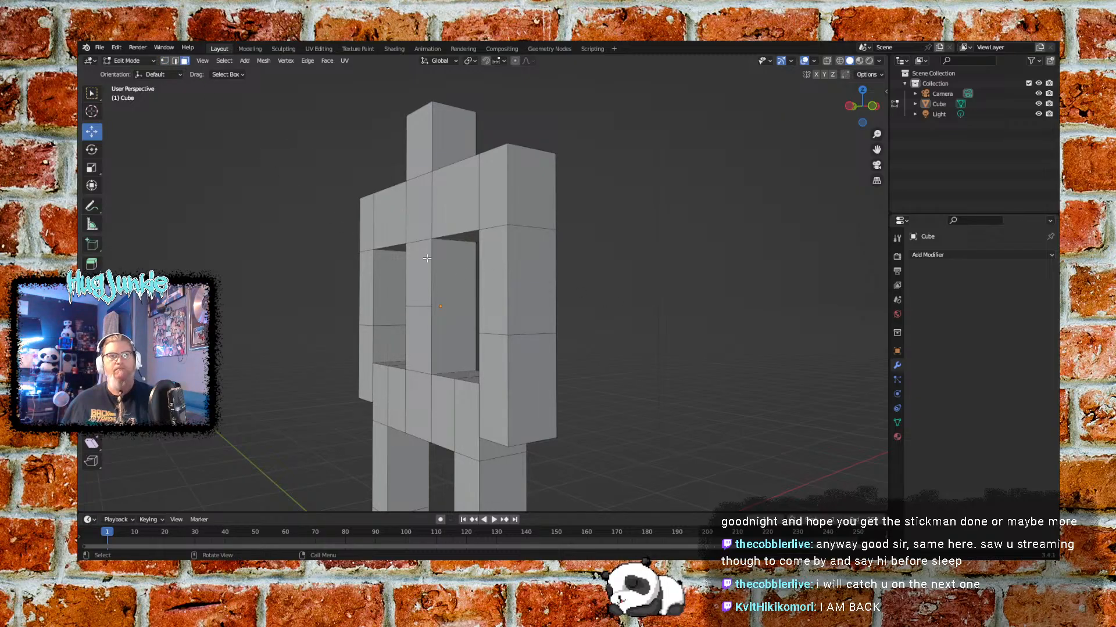
pyautogui.click(447, 270)
pyautogui.rightClick(446, 271)
pyautogui.click(446, 271)
pyautogui.moveTo(402, 308); pyautogui.dragTo(380, 291, button='middle')
pyautogui.scroll(3, 402, 283)
pyautogui.click(402, 283)
pyautogui.rightClick(402, 283)
pyautogui.click(405, 283)
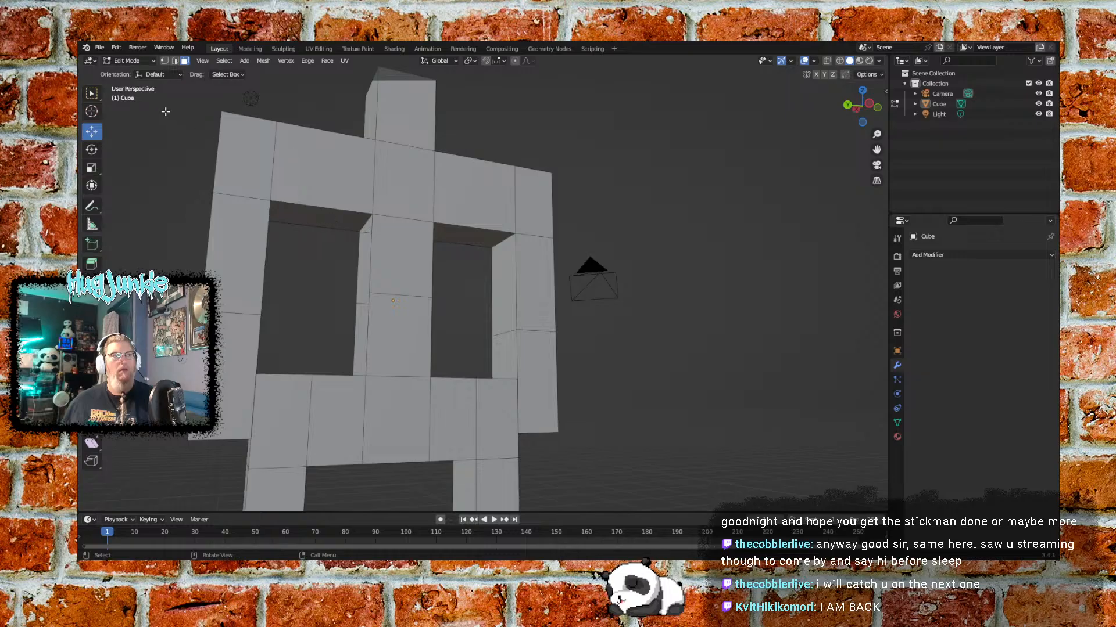
# Switch to vertex selection and close the torso column's opening on the +Y side with Grid Fill
pyautogui.click(164, 61)
pyautogui.moveTo(337, 193); pyautogui.dragTo(380, 392)
pyautogui.moveTo(336, 312); pyautogui.dragTo(342, 320, button='middle')
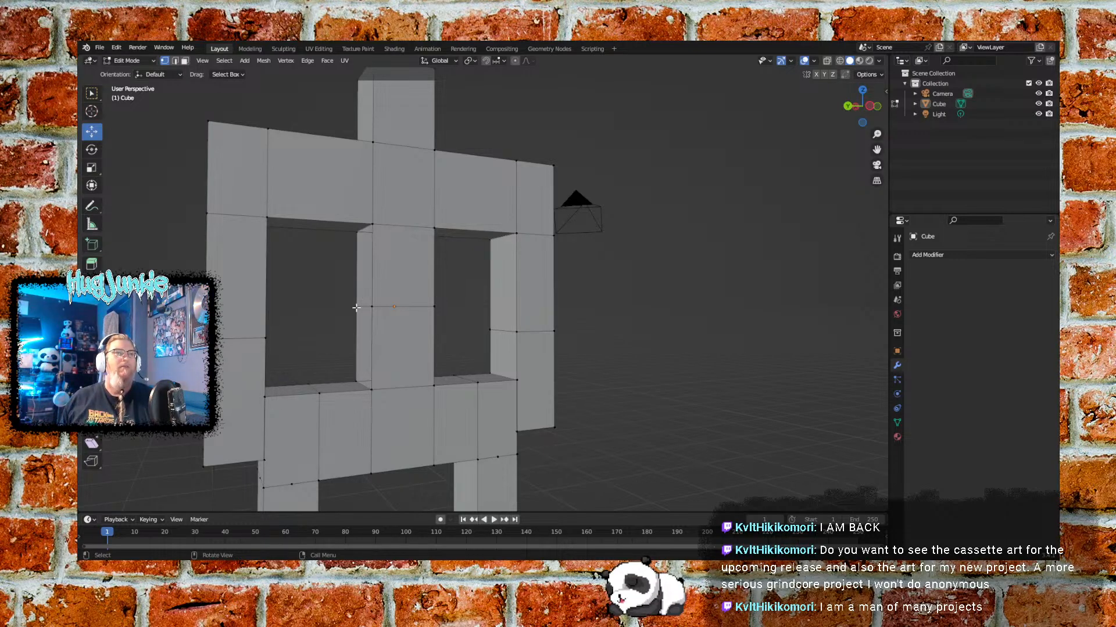
pyautogui.moveTo(321, 351); pyautogui.dragTo(331, 357, button='middle')
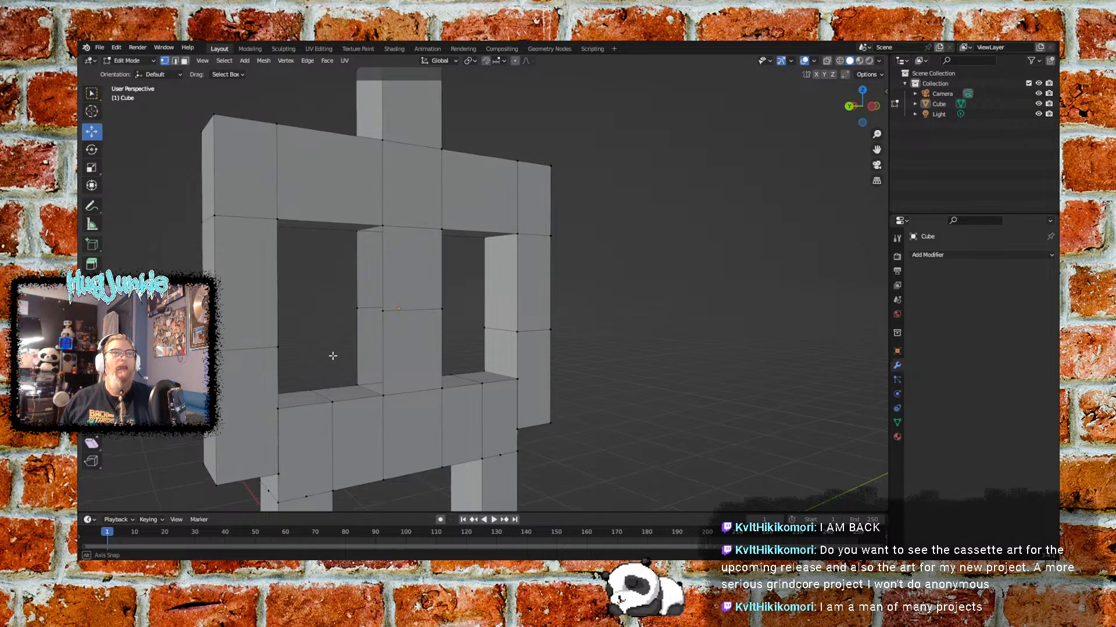
pyautogui.moveTo(351, 203); pyautogui.dragTo(398, 411)
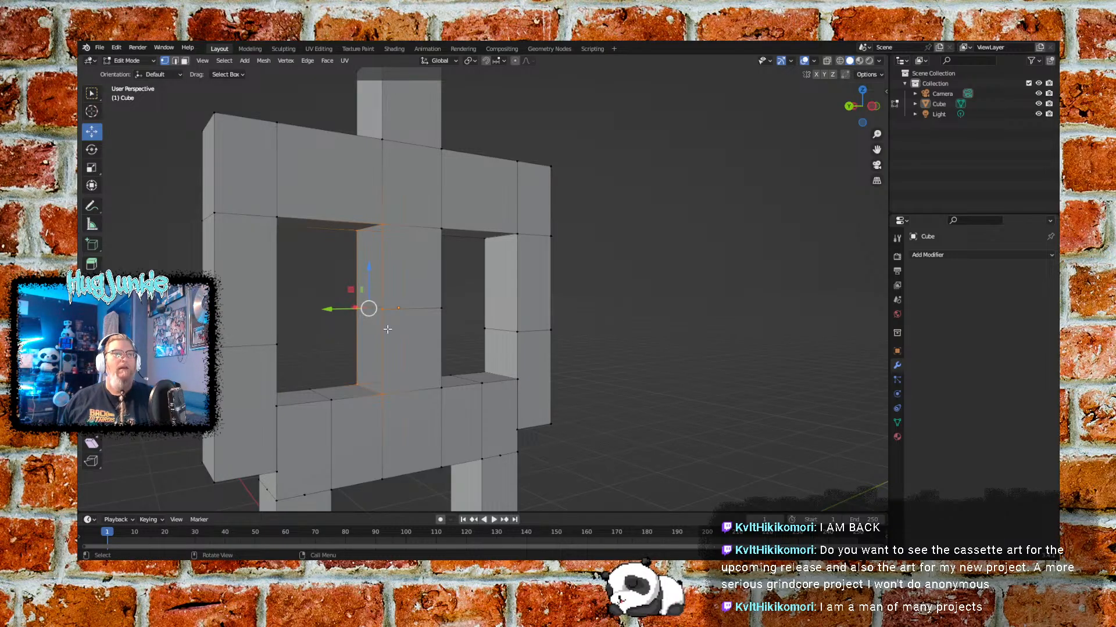
pyautogui.hotkey('ctrl', 'f')
pyautogui.click(383, 294)
# Close the torso column's opening on the -Y side with Grid Fill
pyautogui.moveTo(548, 324); pyautogui.dragTo(483, 319, button='middle')
pyautogui.keyDown('alt'); pyautogui.click(438, 374); pyautogui.keyUp('alt')
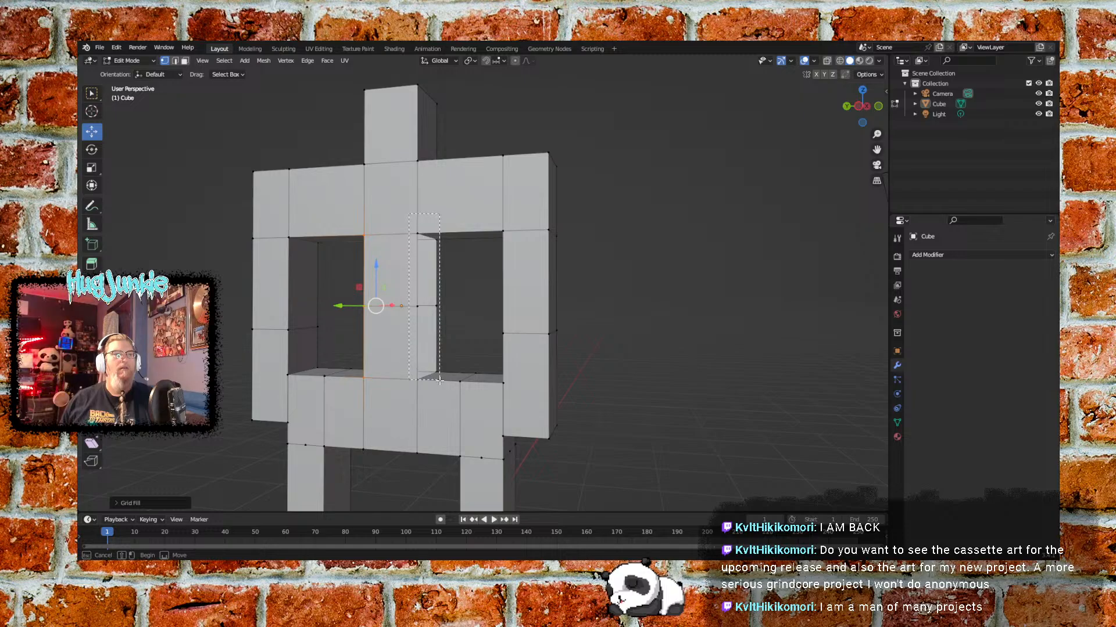
pyautogui.hotkey('ctrl', 'f')
pyautogui.click(433, 294)
pyautogui.click(470, 301)
pyautogui.moveTo(473, 314); pyautogui.dragTo(269, 314, button='middle')
pyautogui.scroll(-2, 284, 322)
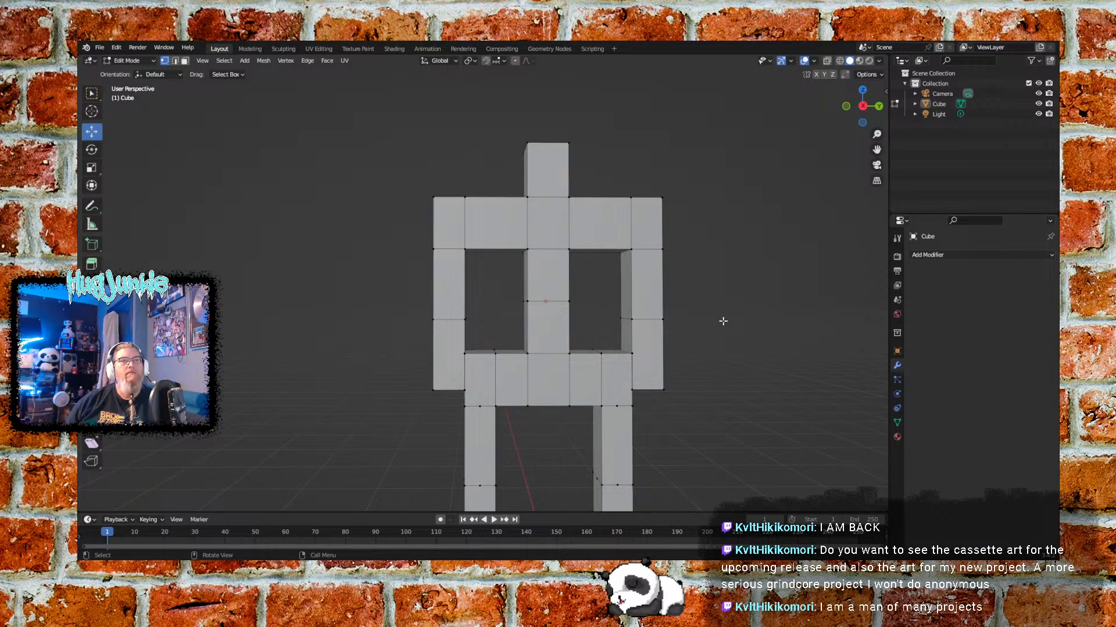
# Dissolve the leftover midpoint vertices at the hip and knee on the front of both legs
pyautogui.moveTo(722, 319); pyautogui.dragTo(705, 323, button='middle')
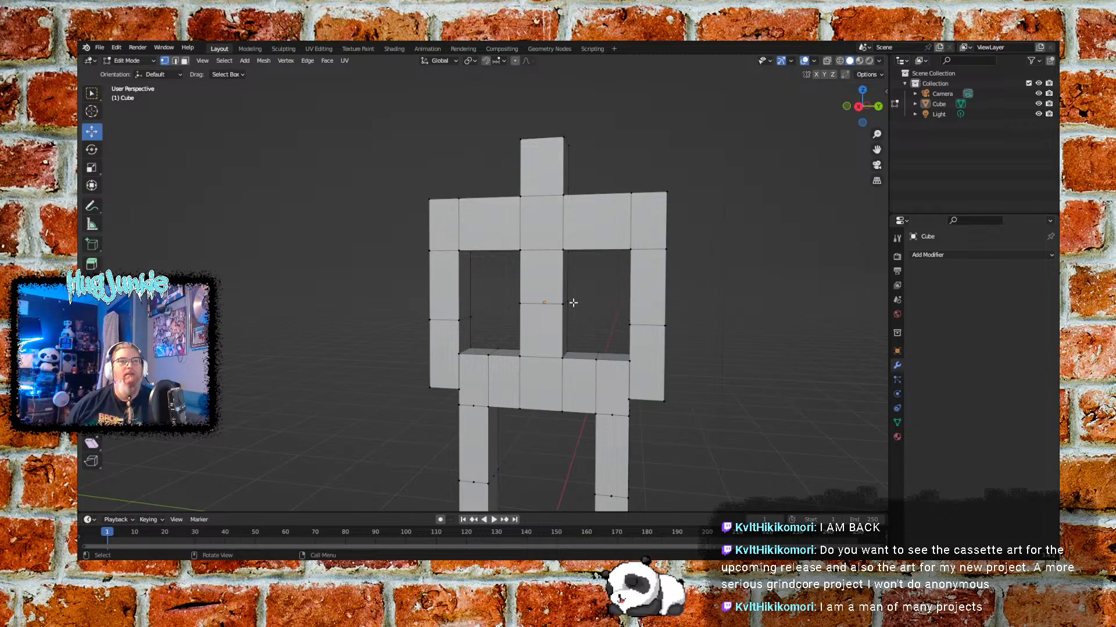
pyautogui.keyDown('shift'); pyautogui.moveTo(722, 428); pyautogui.dragTo(712, 314, button='middle'); pyautogui.keyUp('shift')
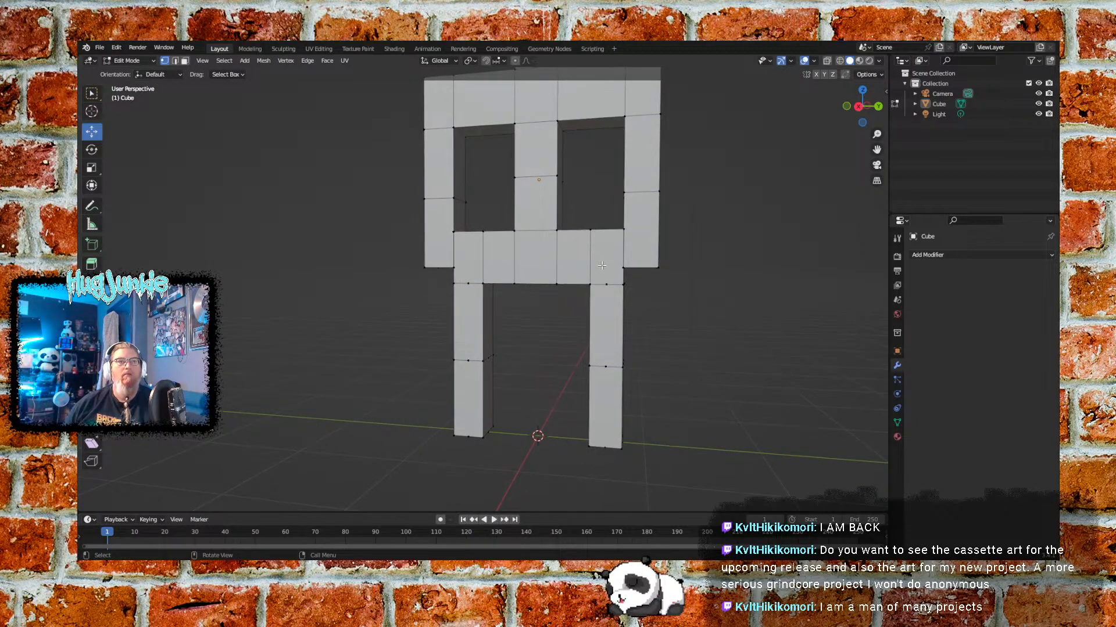
pyautogui.moveTo(601, 267); pyautogui.dragTo(617, 401)
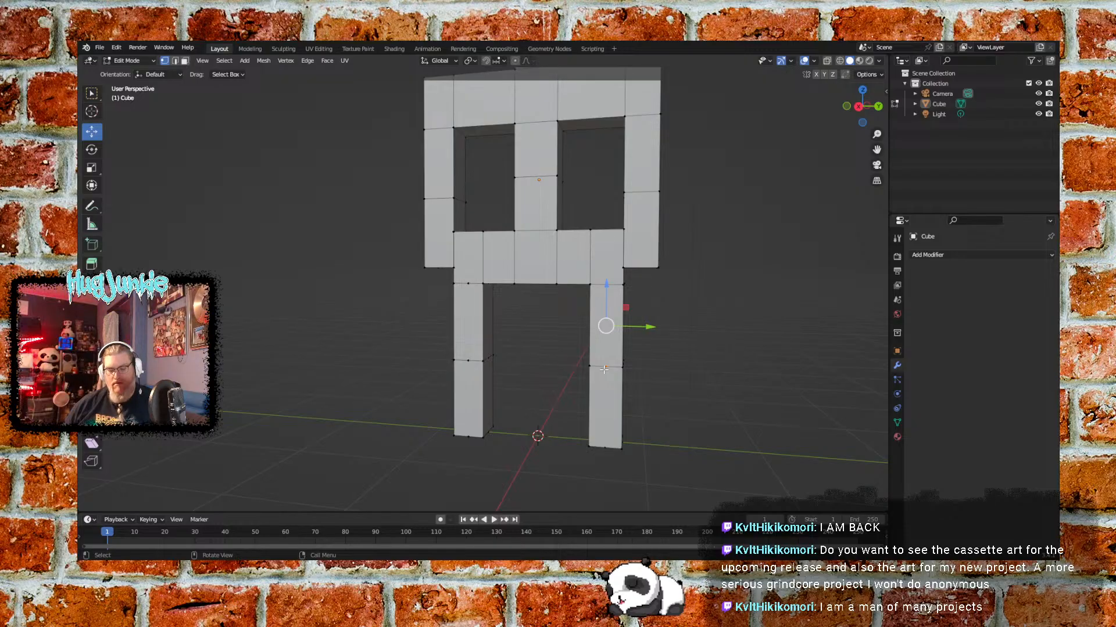
pyautogui.press('x')
pyautogui.click(603, 369)
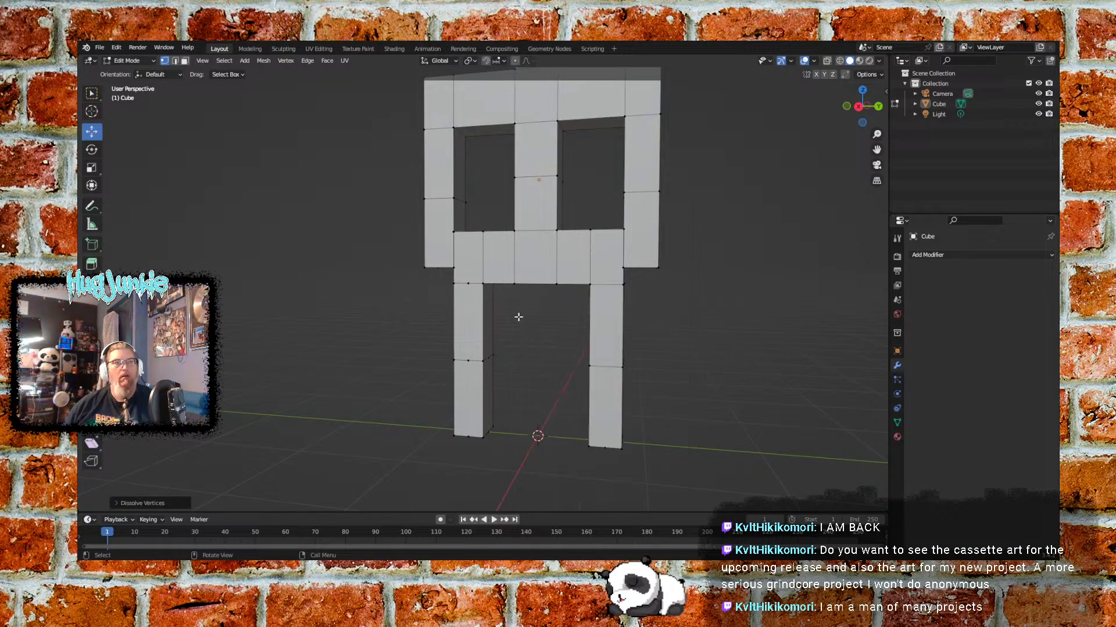
pyautogui.moveTo(533, 361); pyautogui.dragTo(557, 341, button='middle')
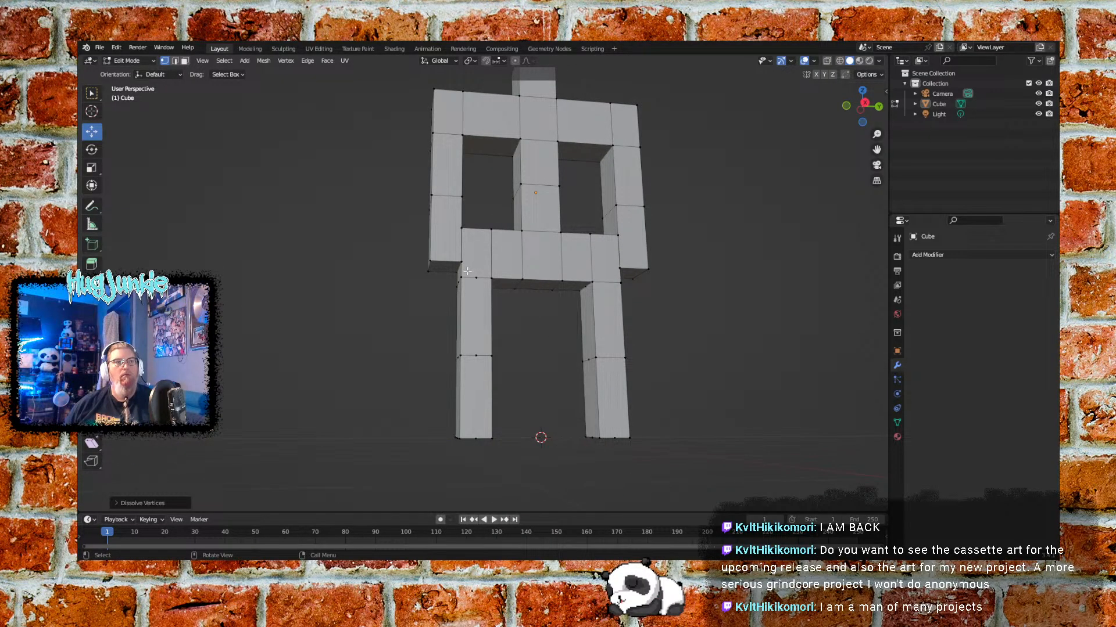
pyautogui.rightClick(478, 355)
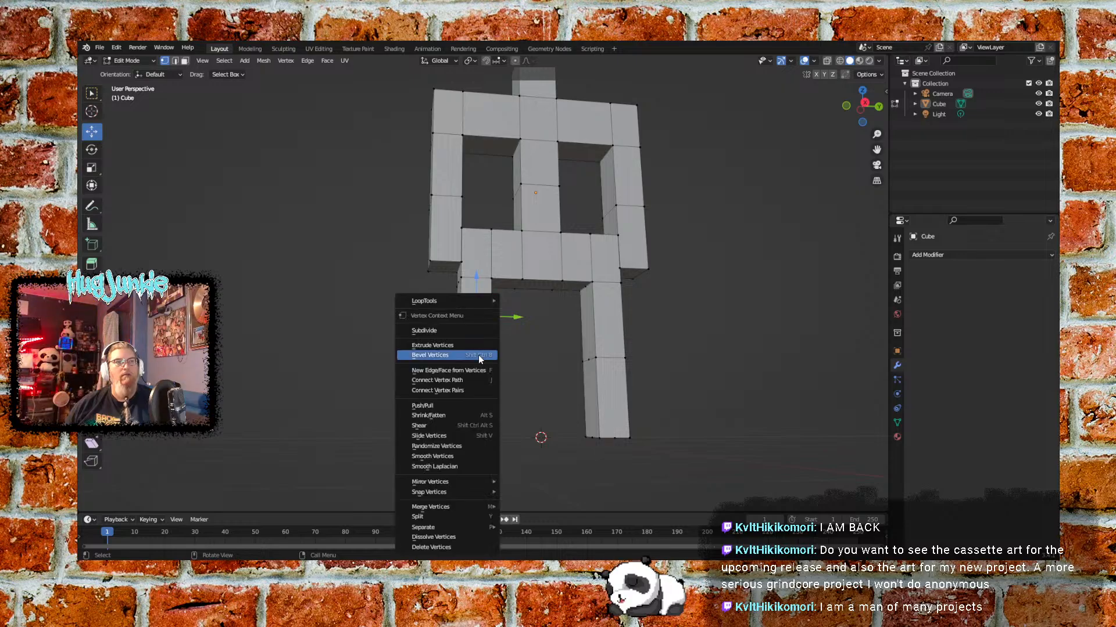
pyautogui.click(478, 355)
# Dissolve the leftover midpoint vertices along the inner side of the +Y leg
pyautogui.moveTo(504, 374); pyautogui.dragTo(590, 351, button='middle')
pyautogui.moveTo(537, 325); pyautogui.dragTo(549, 399)
pyautogui.moveTo(546, 401); pyautogui.dragTo(537, 426, button='middle')
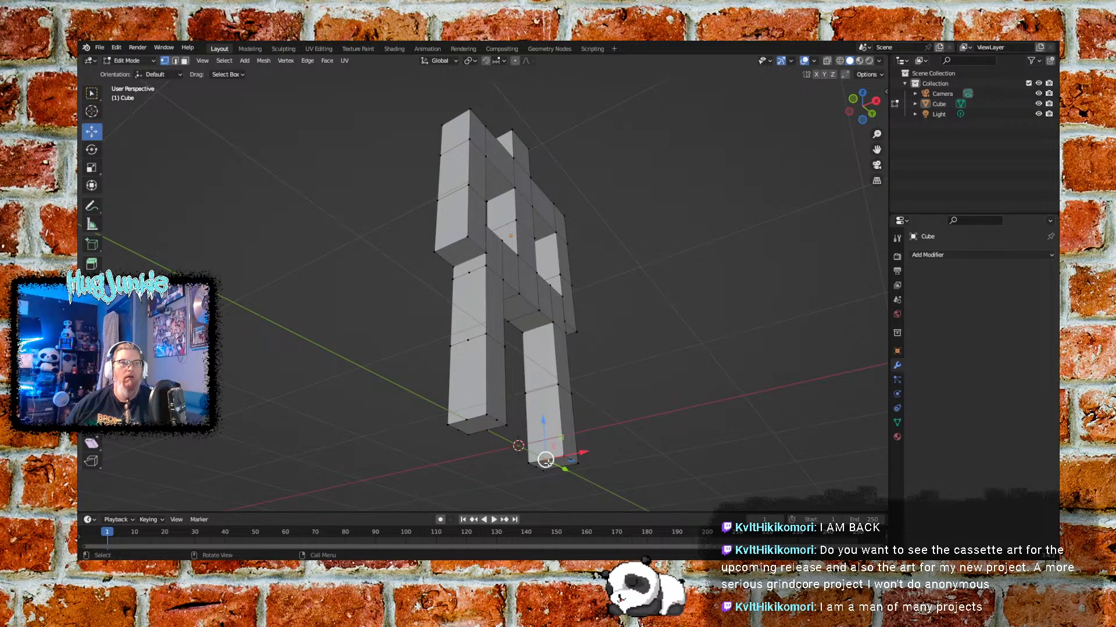
pyautogui.moveTo(609, 471); pyautogui.dragTo(633, 372, button='middle')
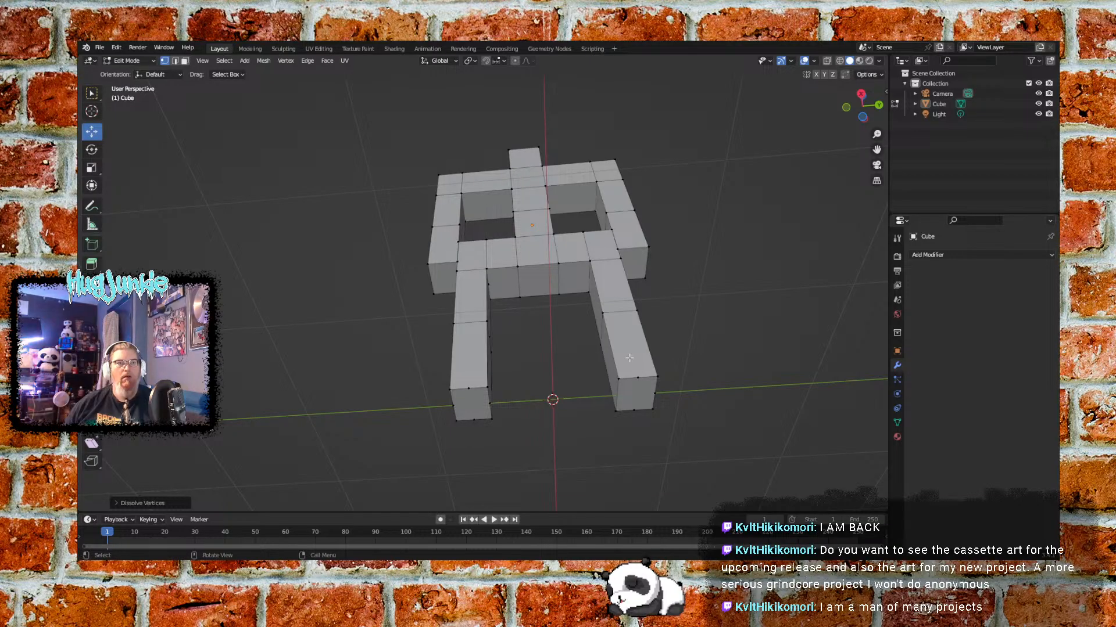
# Dissolve the leftover midpoint vertices around the bottom edges of both feet
pyautogui.rightClick(636, 378)
pyautogui.press('Escape')
pyautogui.rightClick(636, 403)
pyautogui.press('Escape')
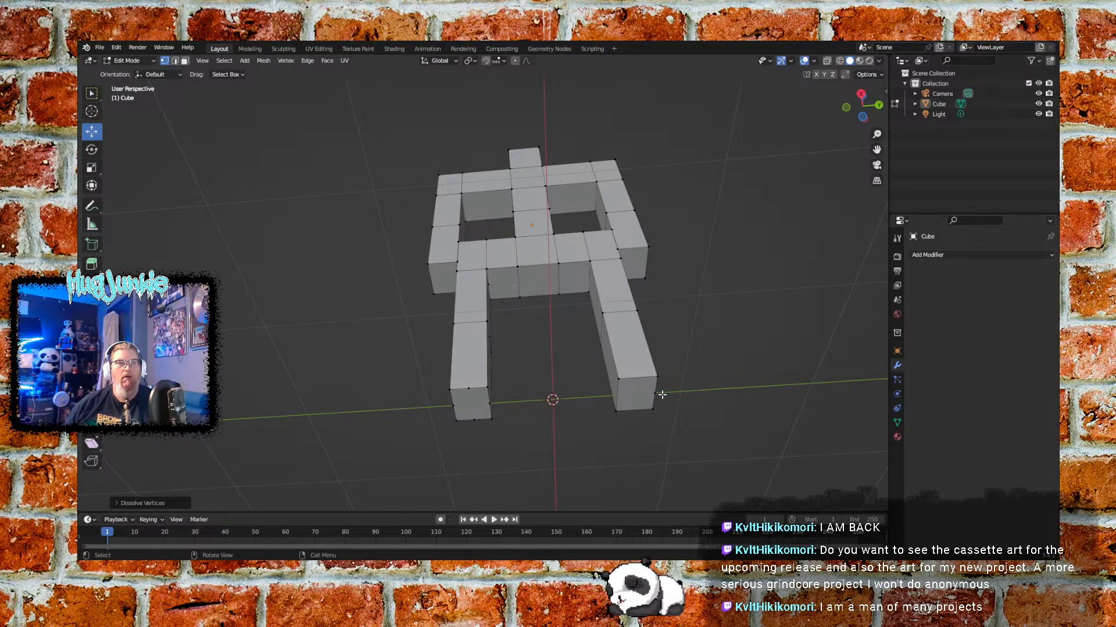
pyautogui.press('b')
pyautogui.moveTo(503, 399); pyautogui.dragTo(474, 423)
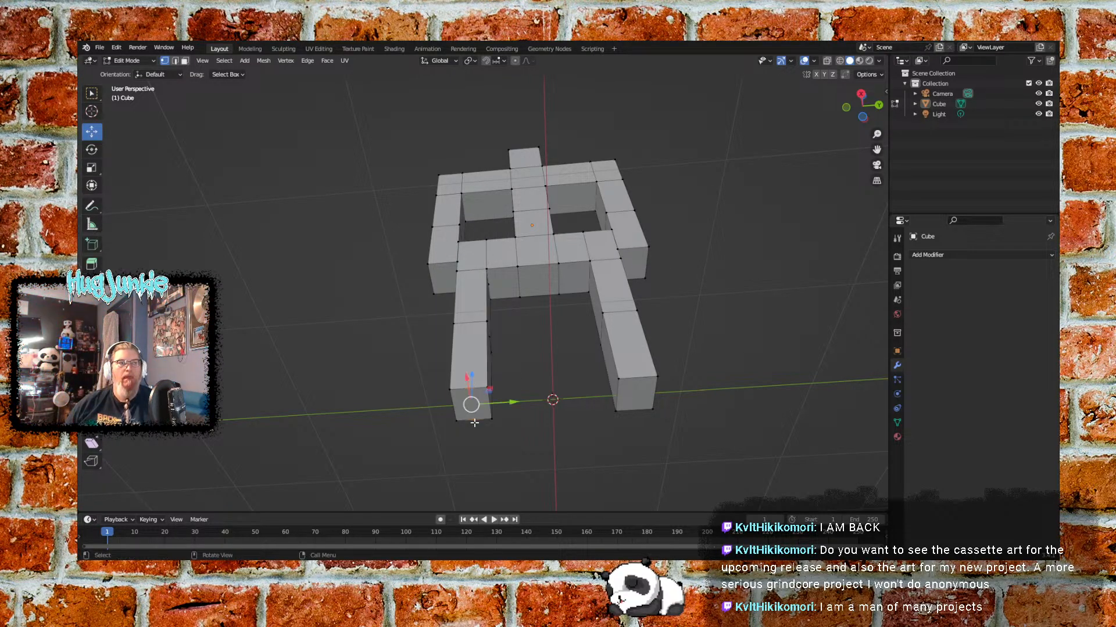
pyautogui.press('x')
pyautogui.click(475, 423)
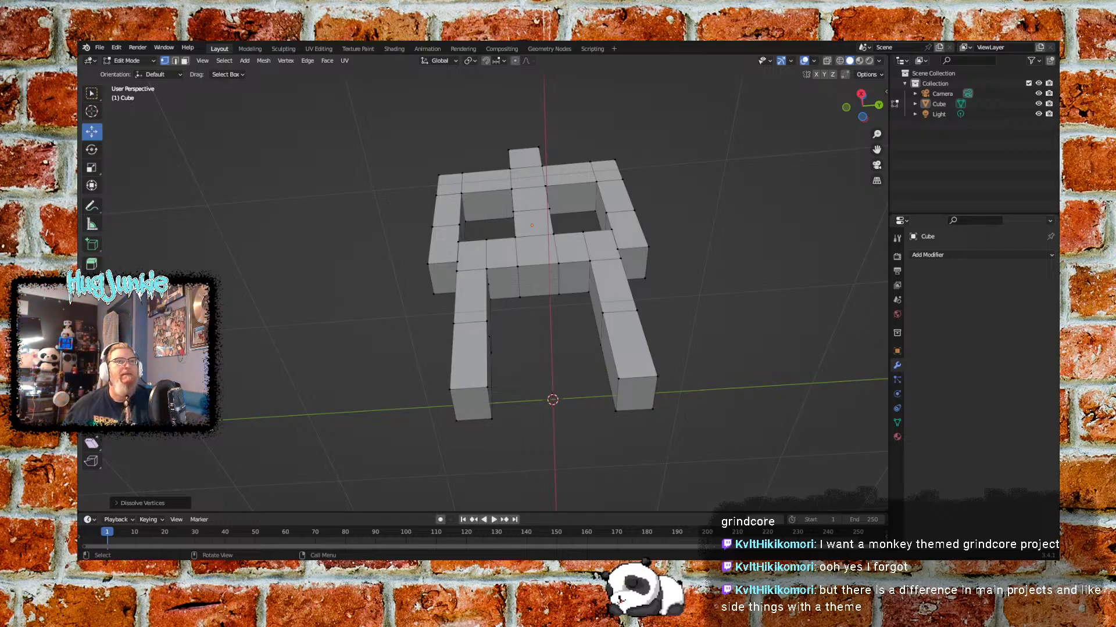
# Dissolve the leftover hip and knee midpoint vertices on the outer and inner sides of the -Y leg
pyautogui.moveTo(750, 280); pyautogui.dragTo(397, 331, button='middle')
pyautogui.moveTo(474, 266); pyautogui.dragTo(490, 354)
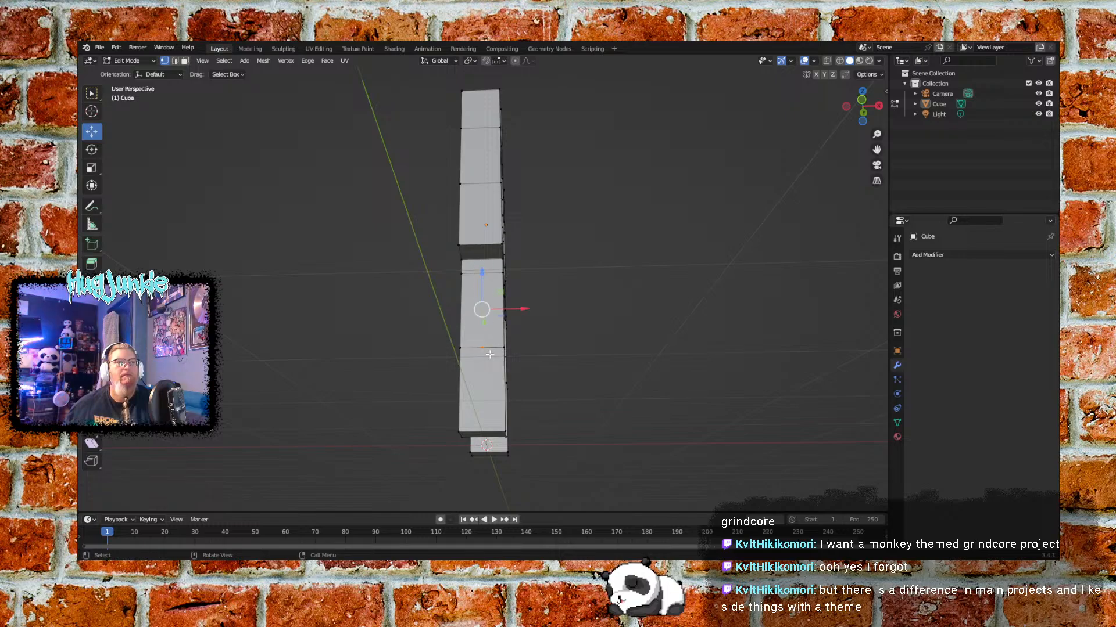
pyautogui.press('x')
pyautogui.click(483, 348)
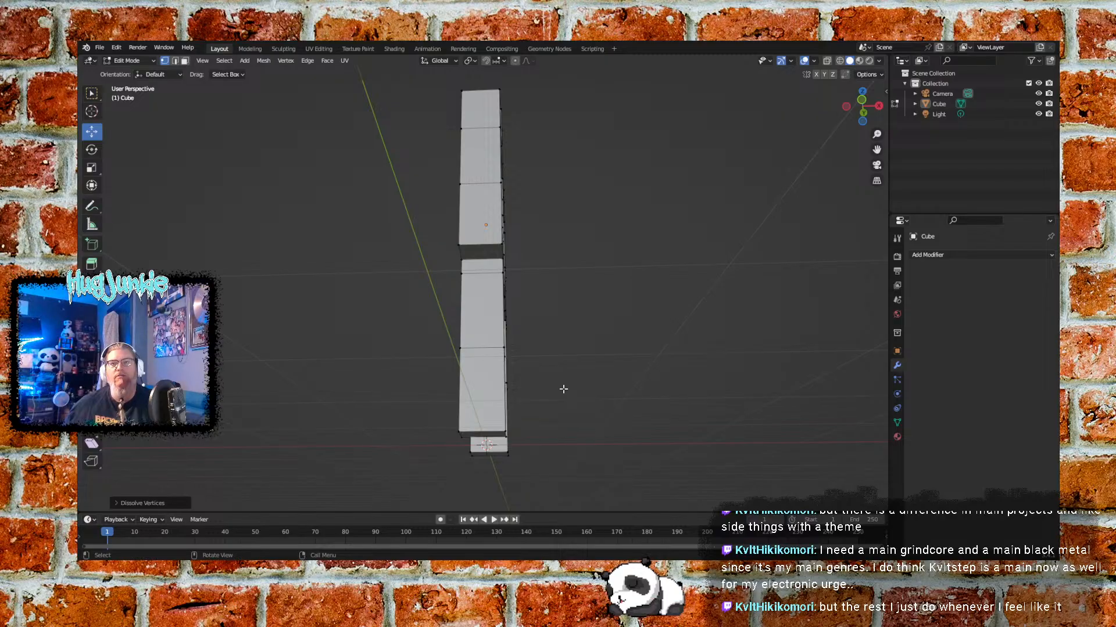
pyautogui.moveTo(655, 341); pyautogui.dragTo(476, 295, button='middle')
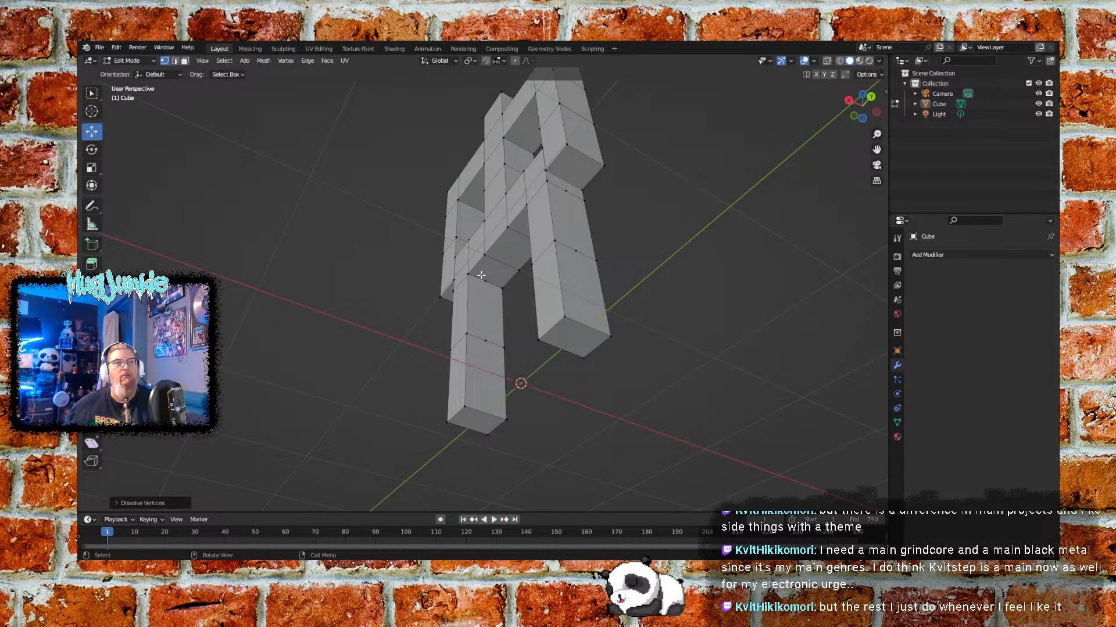
pyautogui.click(486, 310)
pyautogui.rightClick(490, 345)
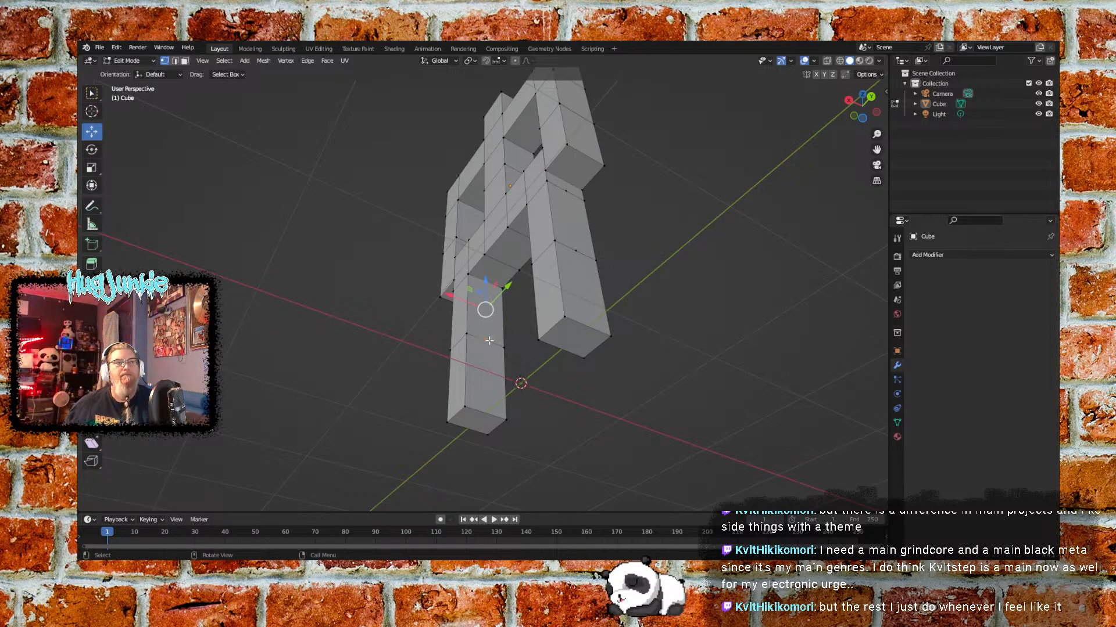
pyautogui.click(444, 537)
# Dissolve the leftover hip and knee midpoint vertices on the outer side of the +Y leg
pyautogui.moveTo(528, 323); pyautogui.dragTo(496, 264, button='middle')
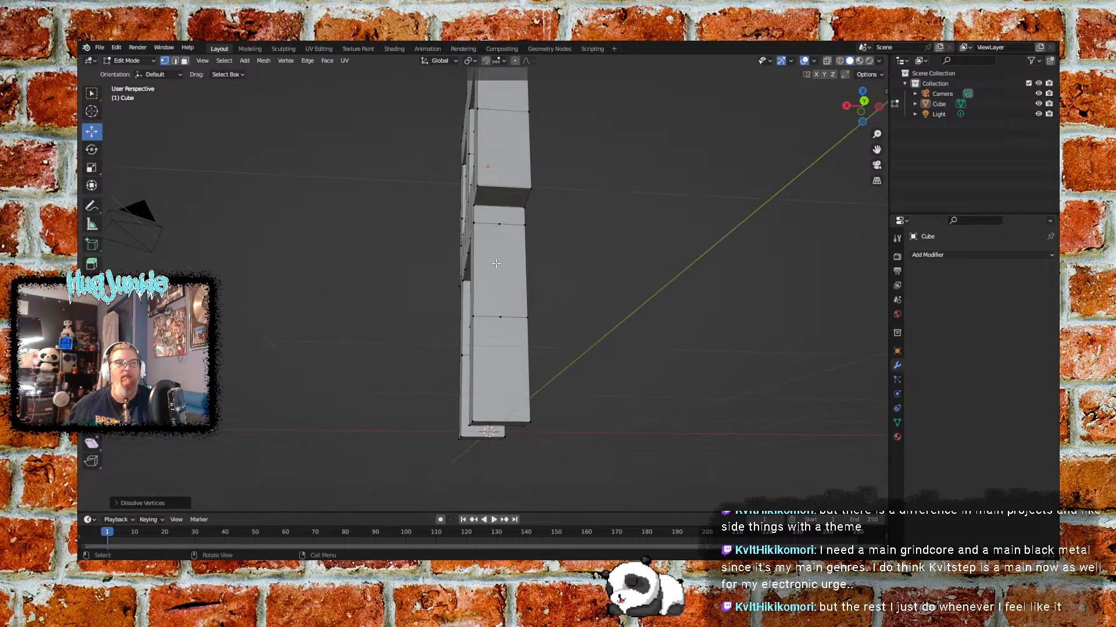
pyautogui.moveTo(491, 215); pyautogui.dragTo(511, 343)
pyautogui.rightClick(500, 317)
pyautogui.click(448, 535)
# Dissolve the leftover midpoint vertices at the hip and knee on the back of both legs
pyautogui.moveTo(602, 312); pyautogui.dragTo(507, 317, button='middle')
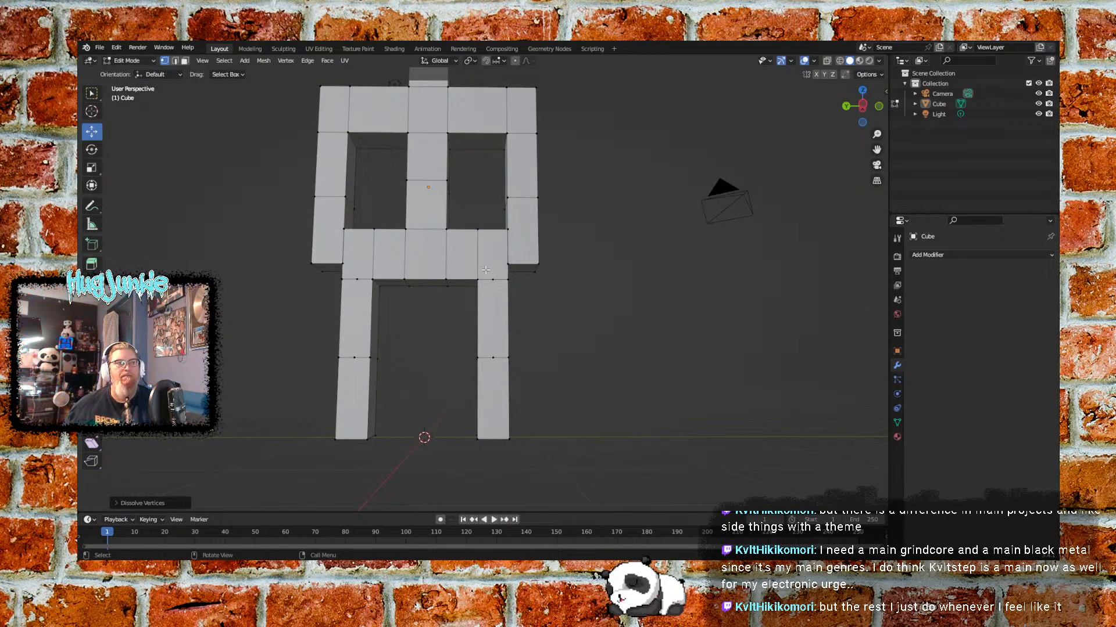
pyautogui.moveTo(486, 270); pyautogui.dragTo(497, 376)
pyautogui.rightClick(497, 365)
pyautogui.click(453, 535)
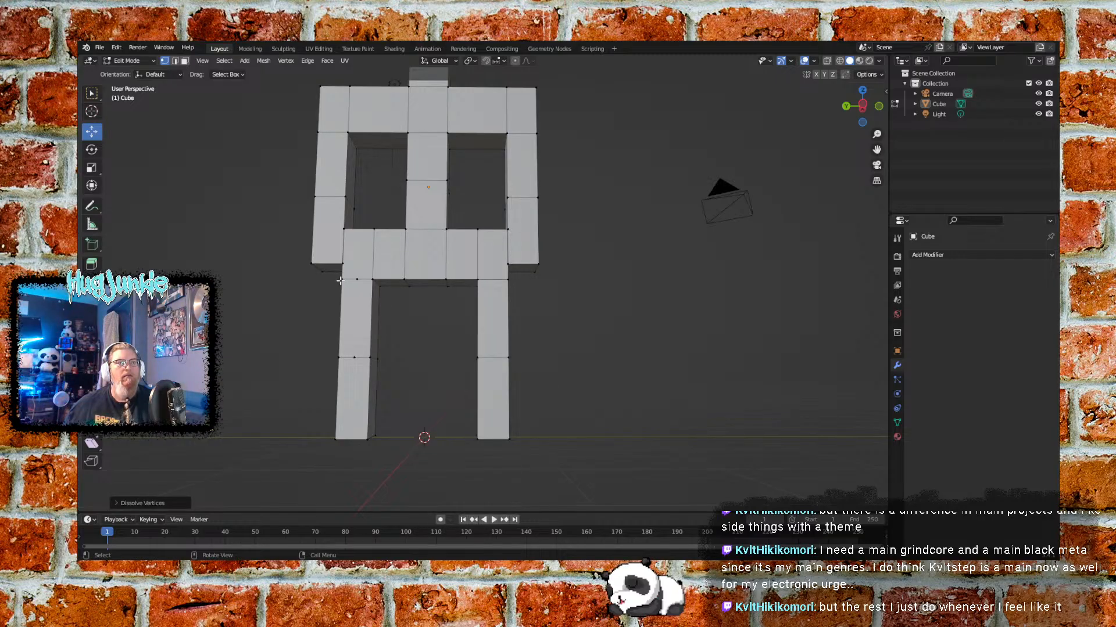
pyautogui.moveTo(349, 271); pyautogui.dragTo(360, 367)
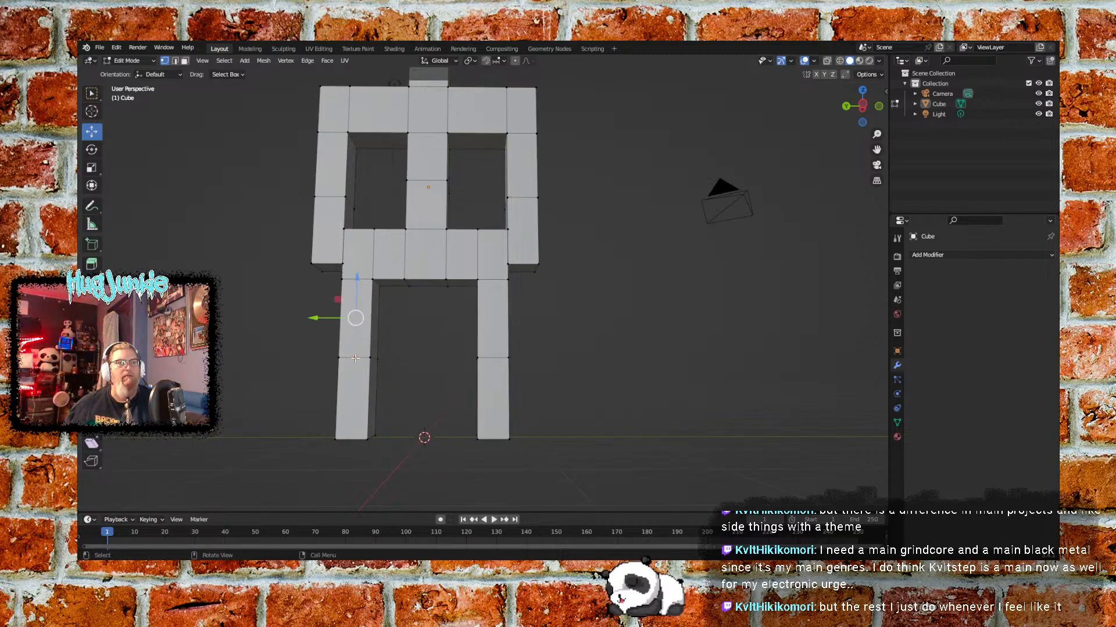
pyautogui.rightClick(355, 358)
pyautogui.click(355, 359)
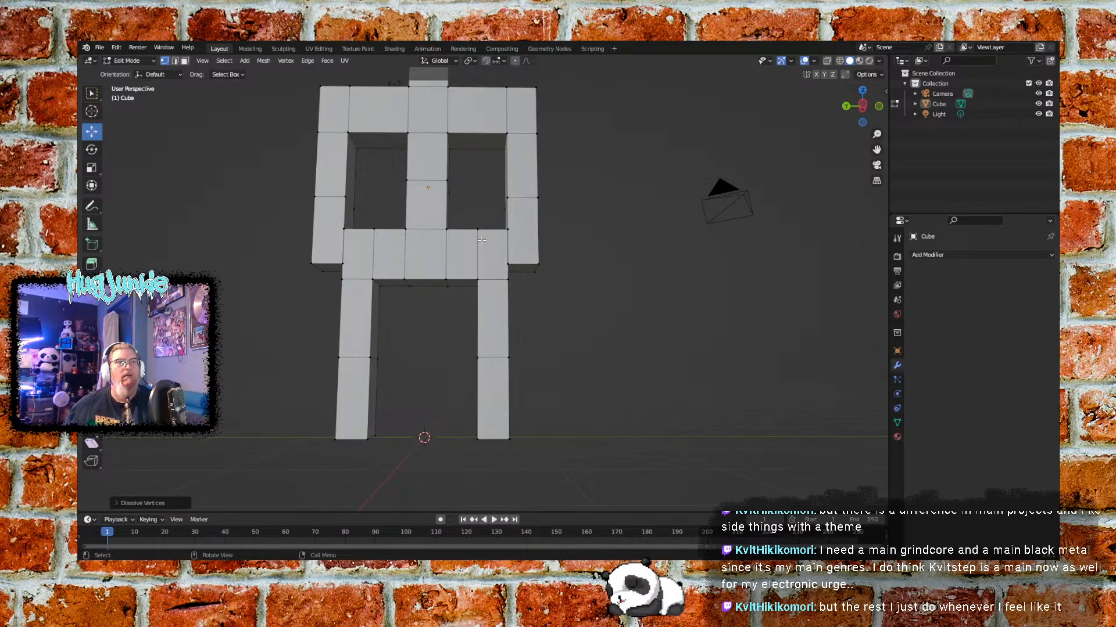
# Check the cleaned-up stickman mesh from several angles and save the file
pyautogui.moveTo(493, 190); pyautogui.dragTo(558, 193, button='middle')
pyautogui.moveTo(308, 250); pyautogui.dragTo(546, 250, button='middle')
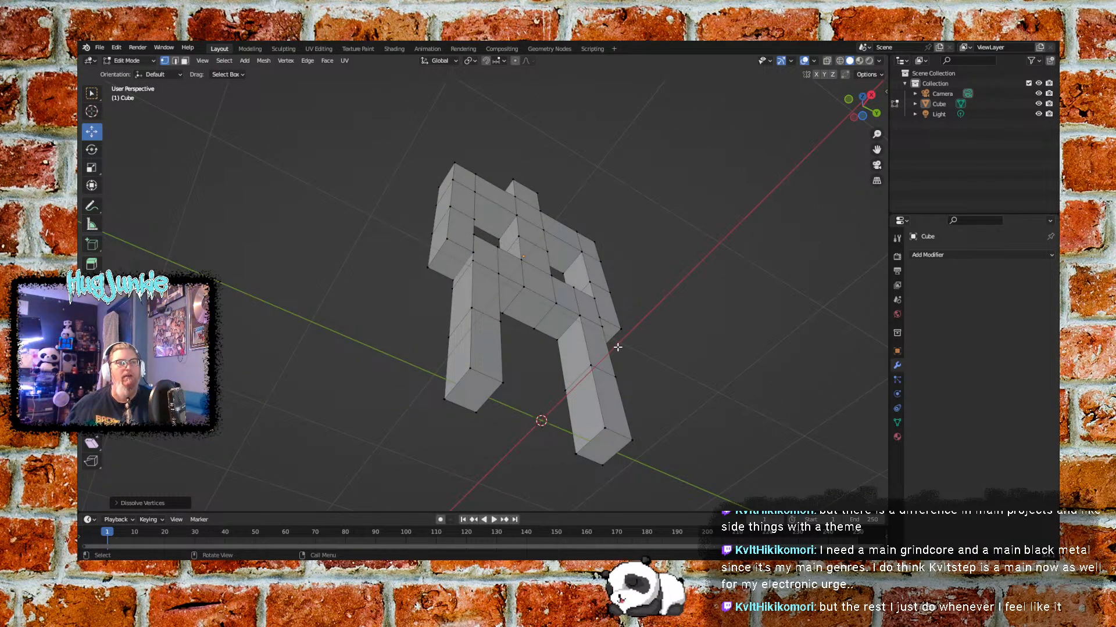
pyautogui.moveTo(658, 273); pyautogui.dragTo(463, 327, button='middle')
pyautogui.scroll(-4, 463, 327)
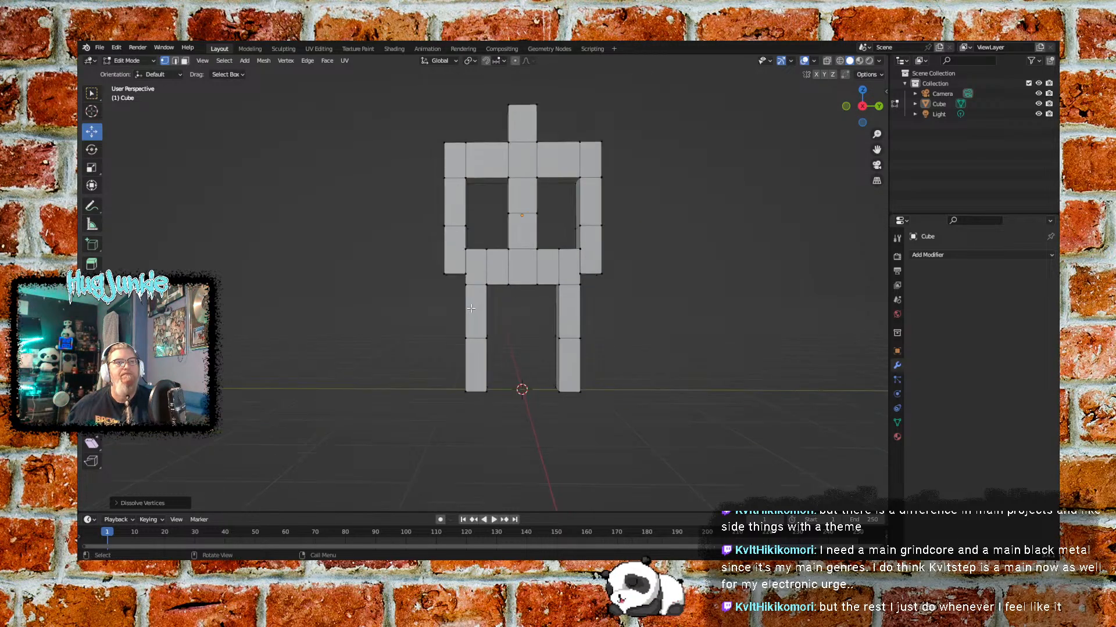
pyautogui.moveTo(630, 288)
pyautogui.mouseDown(button='middle')
pyautogui.moveTo(617, 304)
pyautogui.moveTo(635, 299)
pyautogui.mouseUp(button='middle')
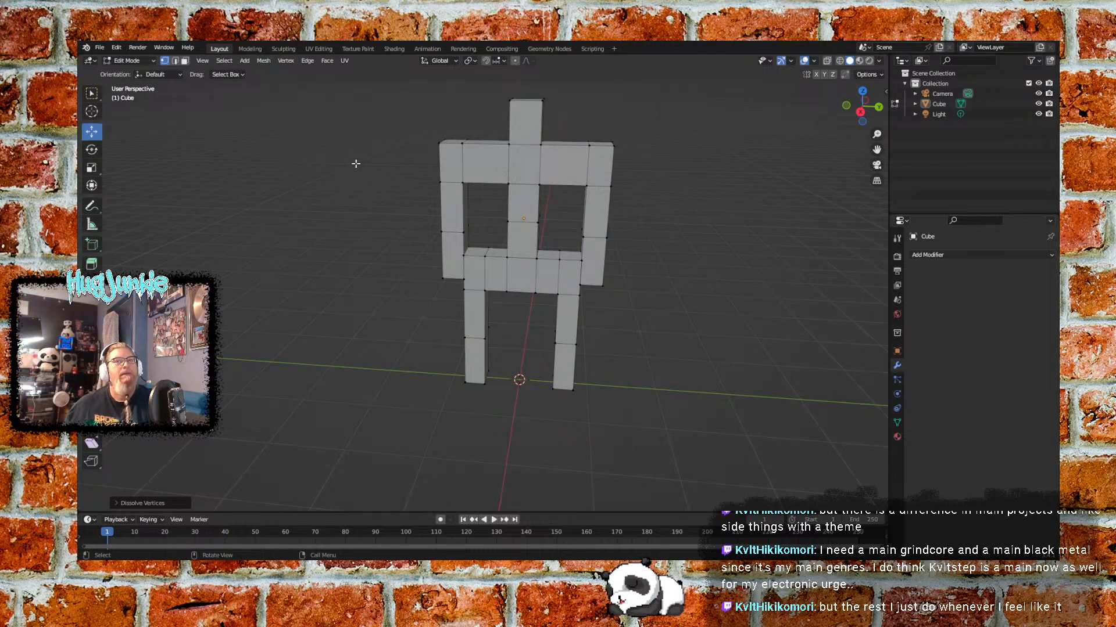
pyautogui.click(101, 49)
pyautogui.click(120, 116)
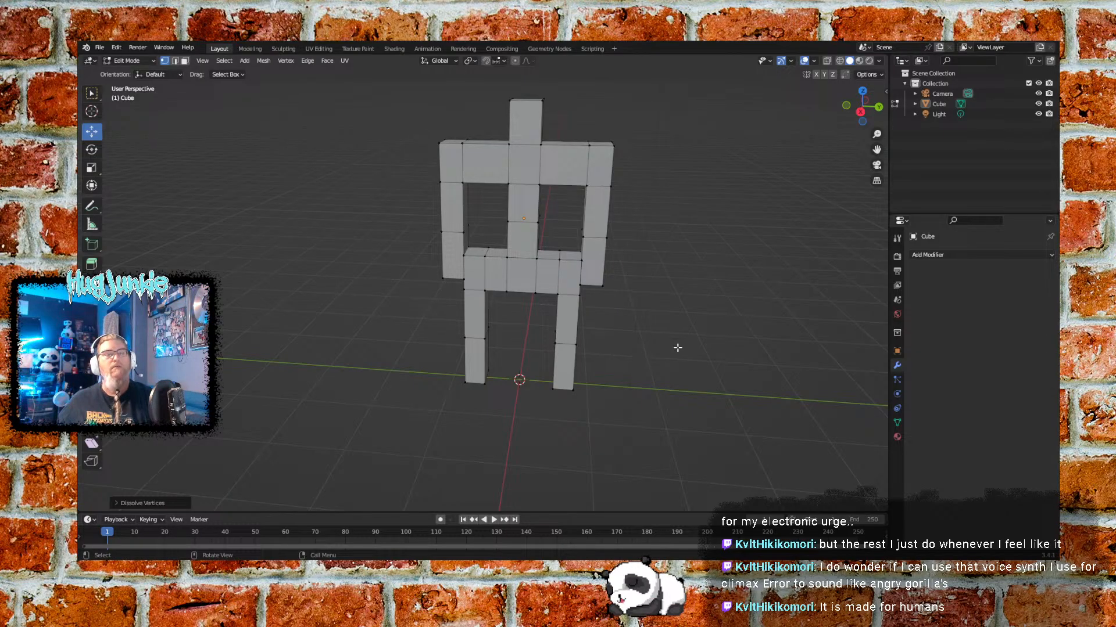
# Inspect the whole stickman mesh in the right orthographic view and from surrounding perspective angles
pyautogui.scroll(1, 706, 319)
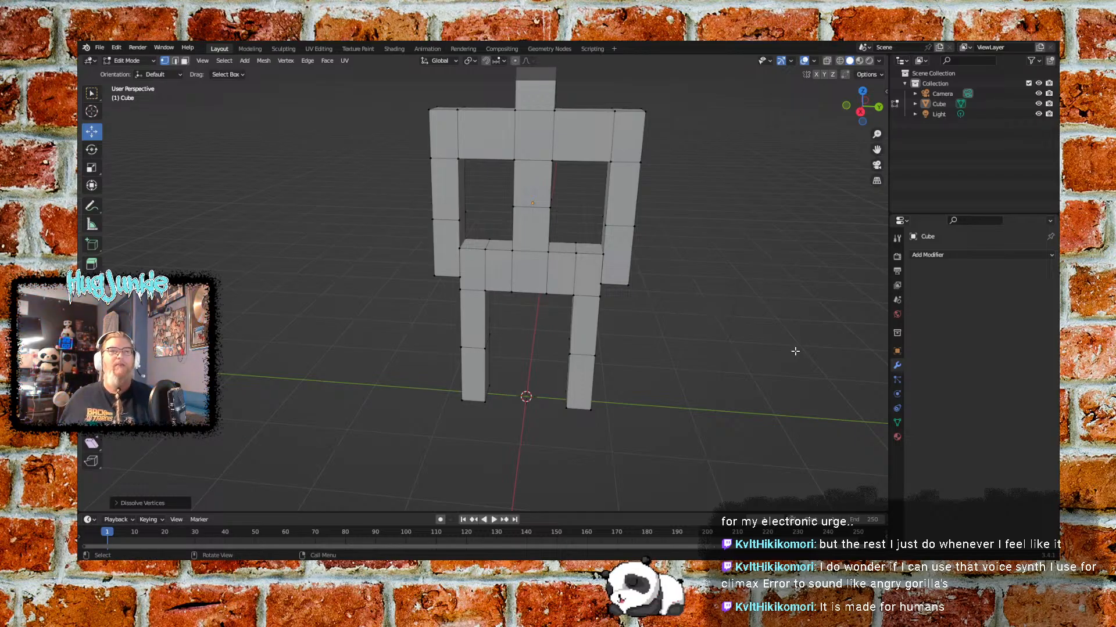
pyautogui.keyDown('shift'); pyautogui.moveTo(683, 265); pyautogui.dragTo(663, 309, button='middle'); pyautogui.keyUp('shift')
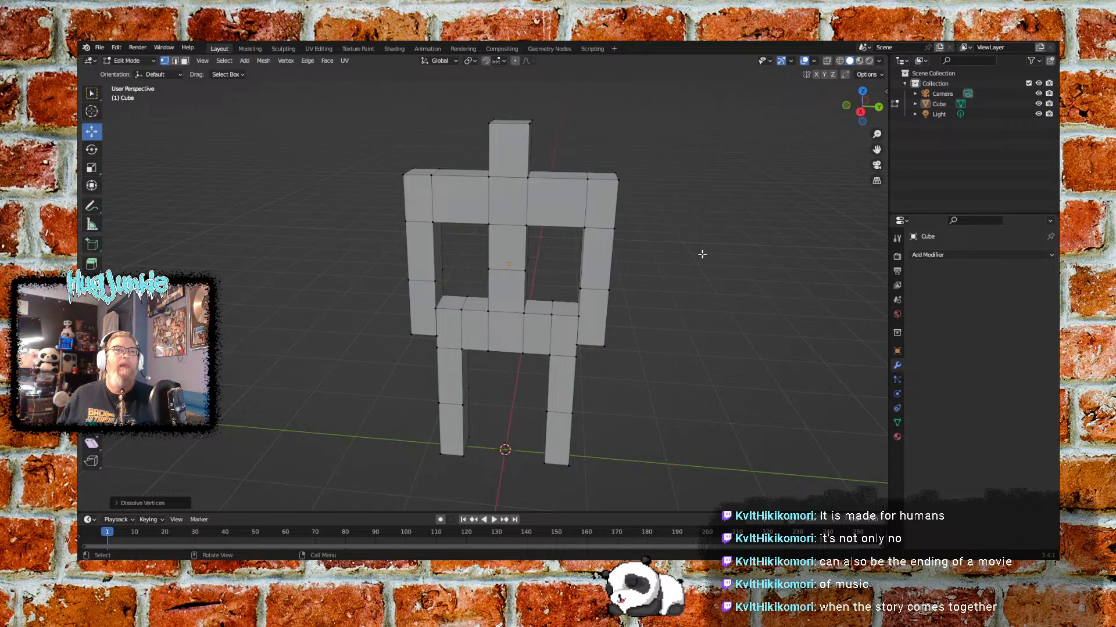
pyautogui.moveTo(653, 232)
pyautogui.keyDown('shift'); pyautogui.mouseDown(button='middle')
pyautogui.moveTo(652, 259)
pyautogui.moveTo(666, 225)
pyautogui.mouseUp(button='middle'); pyautogui.keyUp('shift')
pyautogui.moveTo(675, 296); pyautogui.dragTo(664, 274, button='middle')
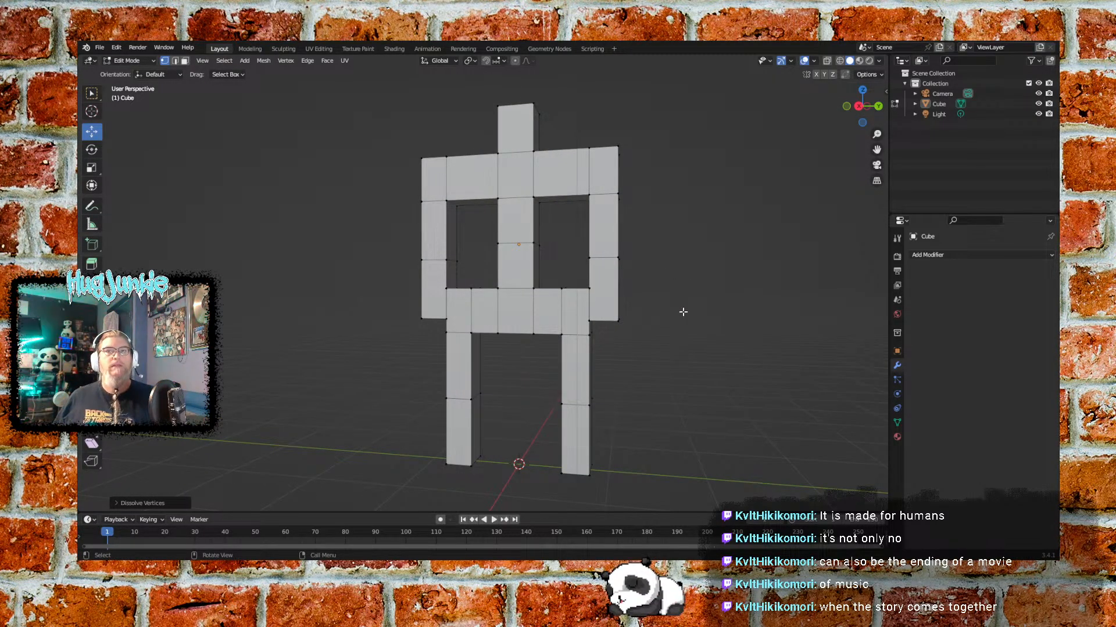
pyautogui.moveTo(673, 287)
pyautogui.mouseDown(button='middle')
pyautogui.moveTo(617, 296)
pyautogui.moveTo(687, 297)
pyautogui.moveTo(676, 293)
pyautogui.mouseUp(button='middle')
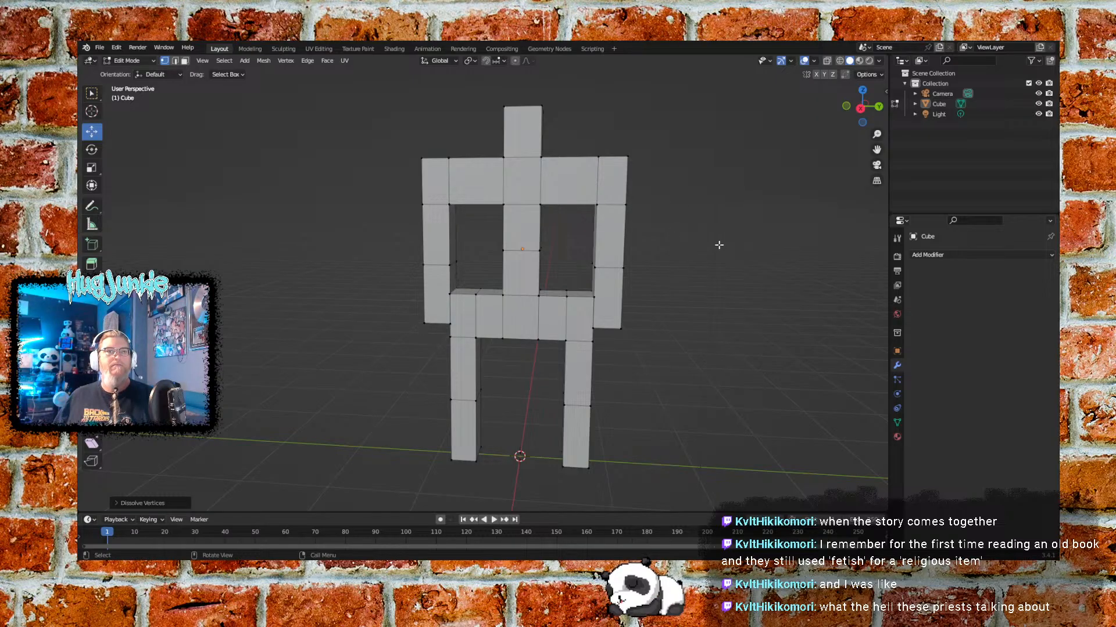
pyautogui.click(860, 110)
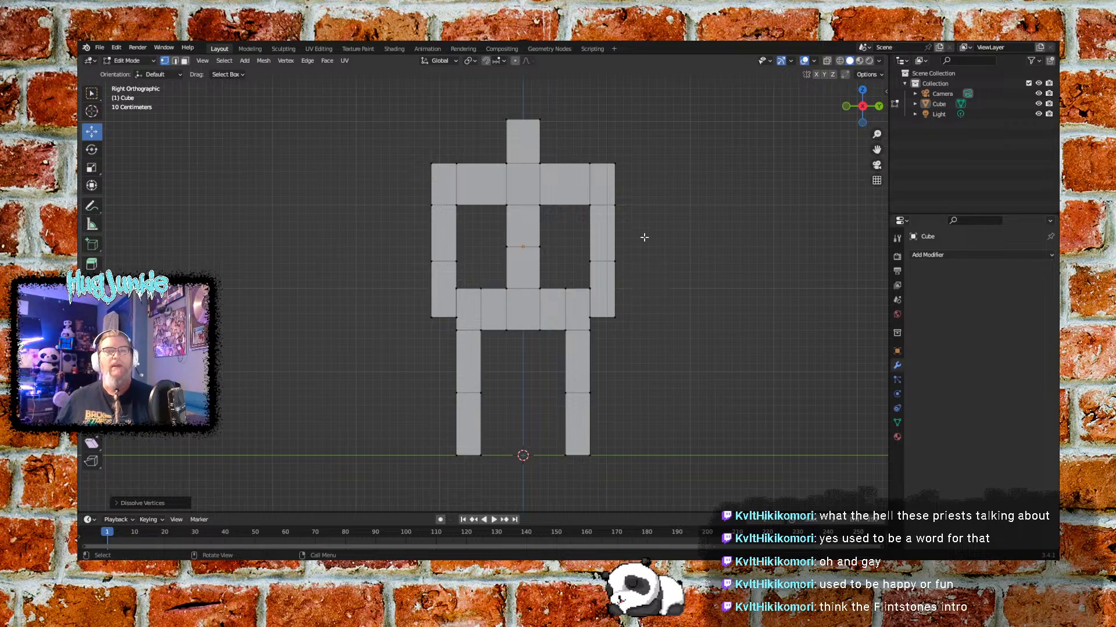
pyautogui.moveTo(667, 294); pyautogui.dragTo(716, 329, button='middle')
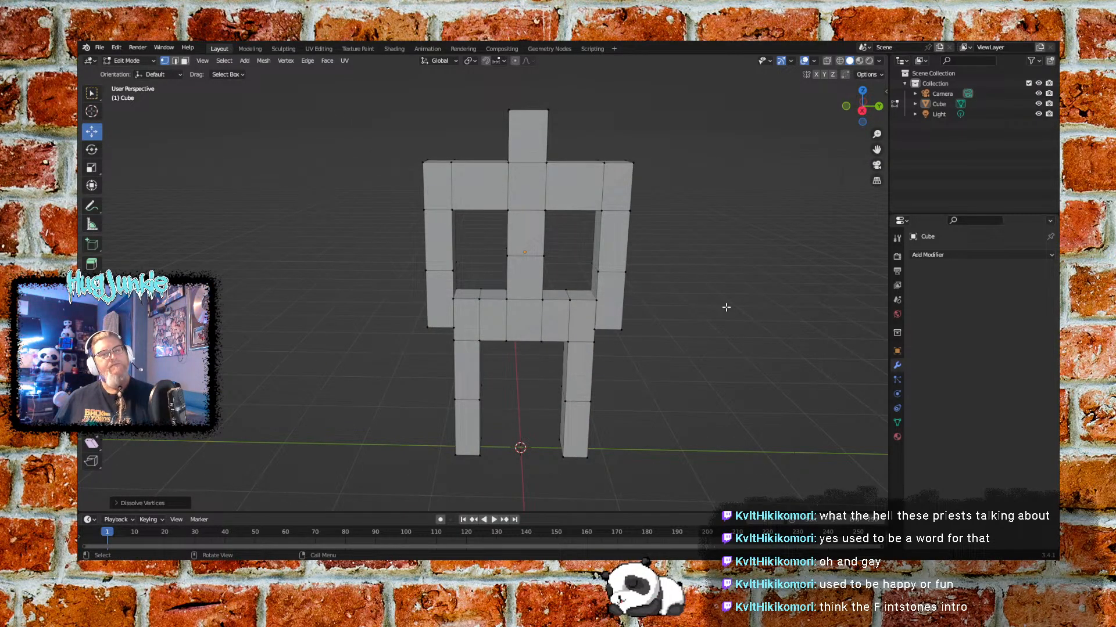
pyautogui.moveTo(729, 299); pyautogui.dragTo(705, 302, button='middle')
pyautogui.scroll(-2, 700, 282)
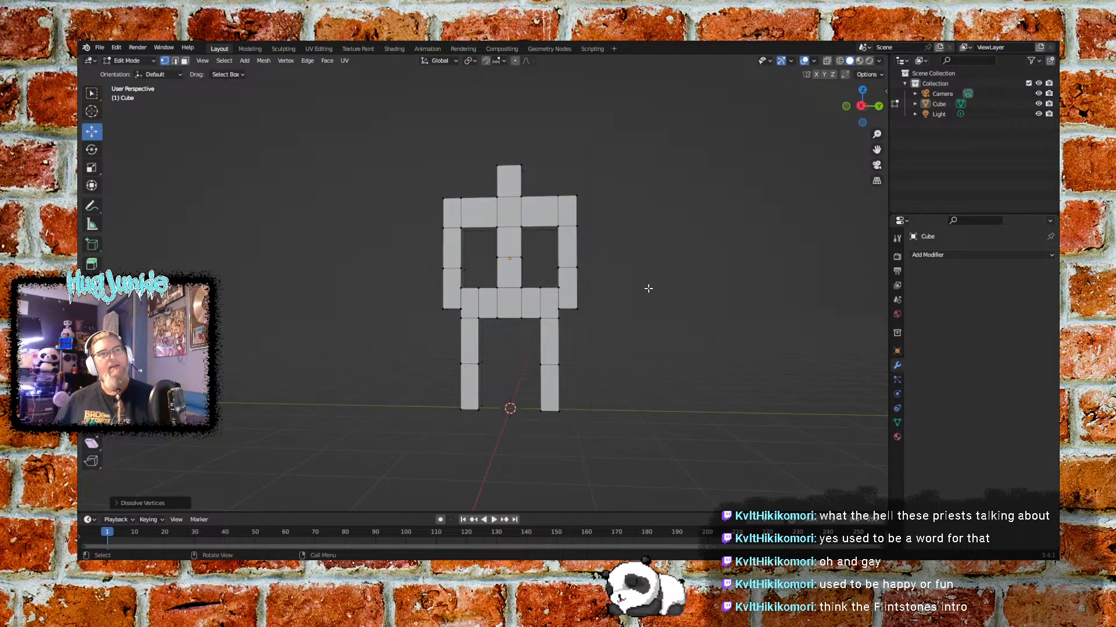
pyautogui.click(861, 107)
pyautogui.scroll(2, 598, 343)
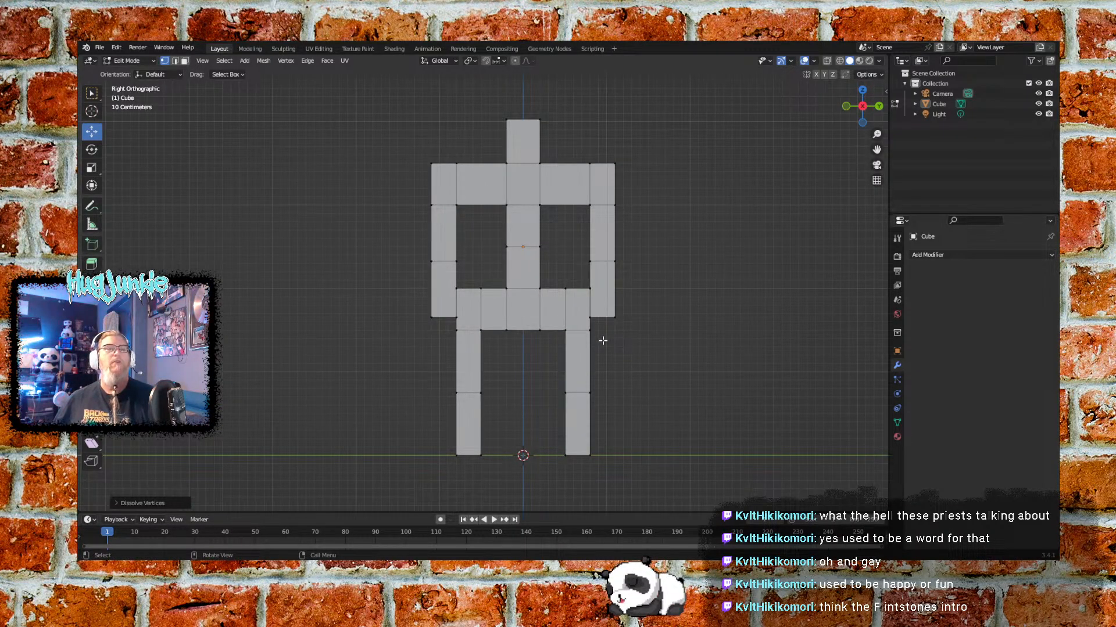
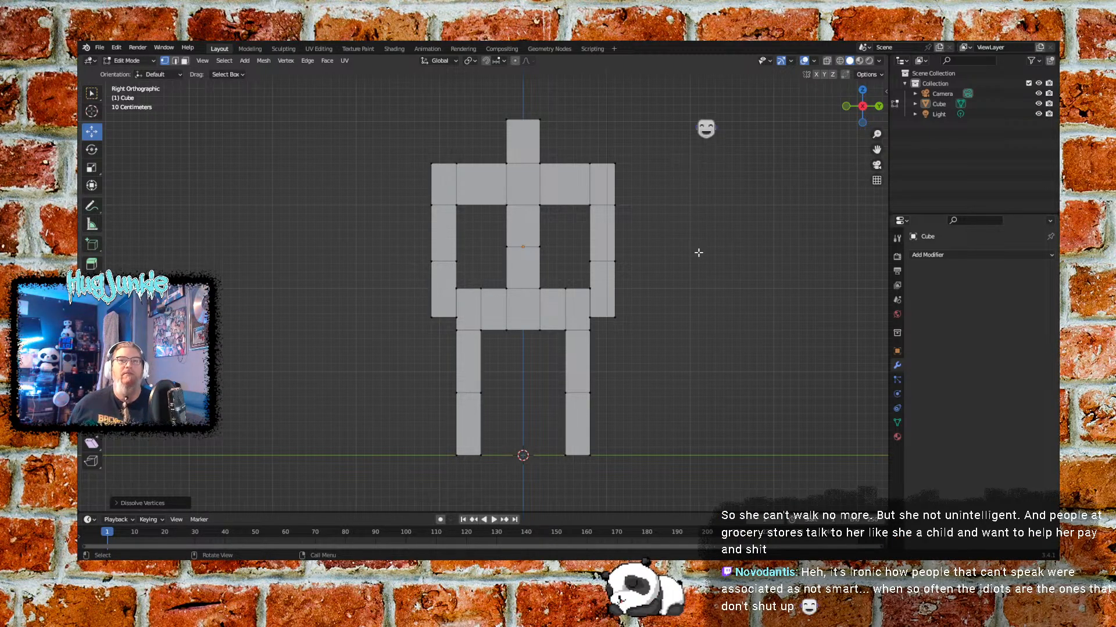
pyautogui.moveTo(710, 266); pyautogui.dragTo(674, 278, button='middle')
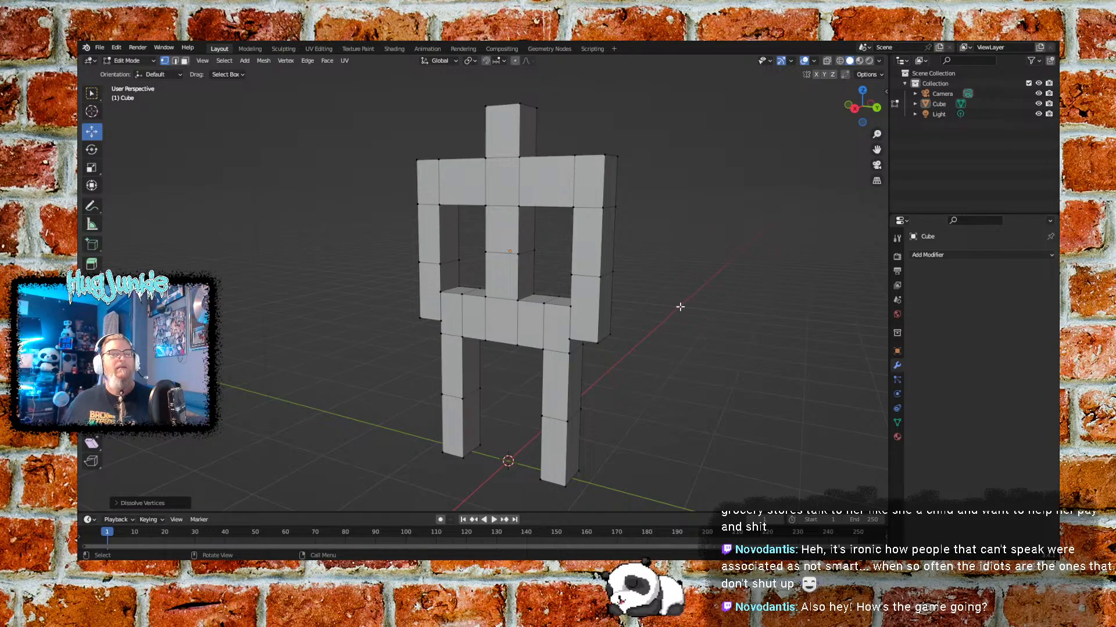
pyautogui.moveTo(645, 338); pyautogui.dragTo(672, 355, button='middle')
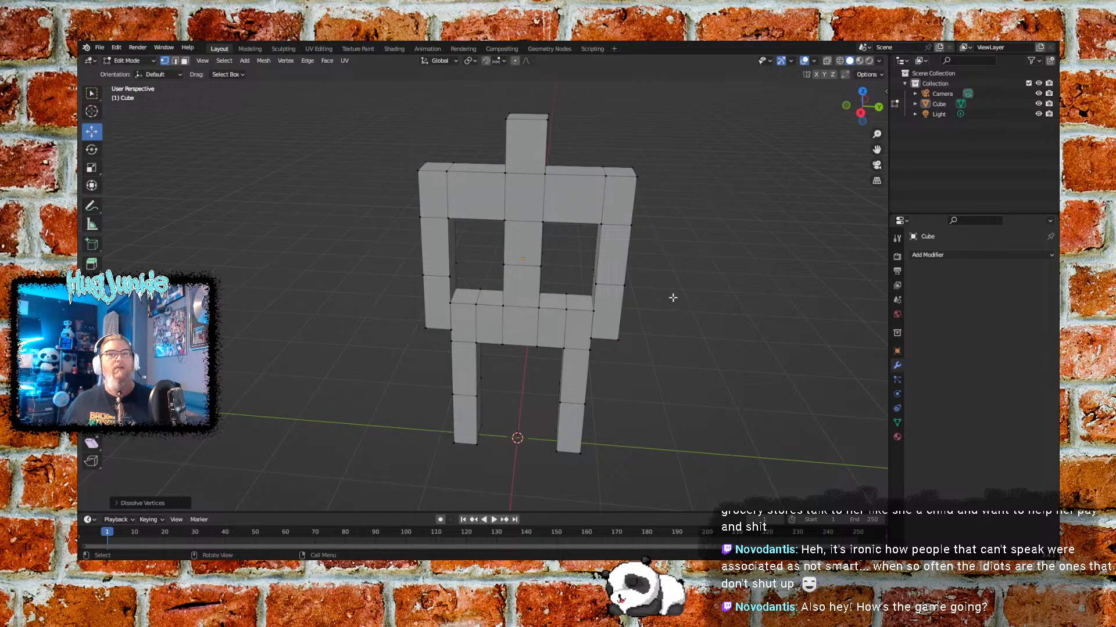
pyautogui.moveTo(724, 303); pyautogui.dragTo(704, 318, button='middle')
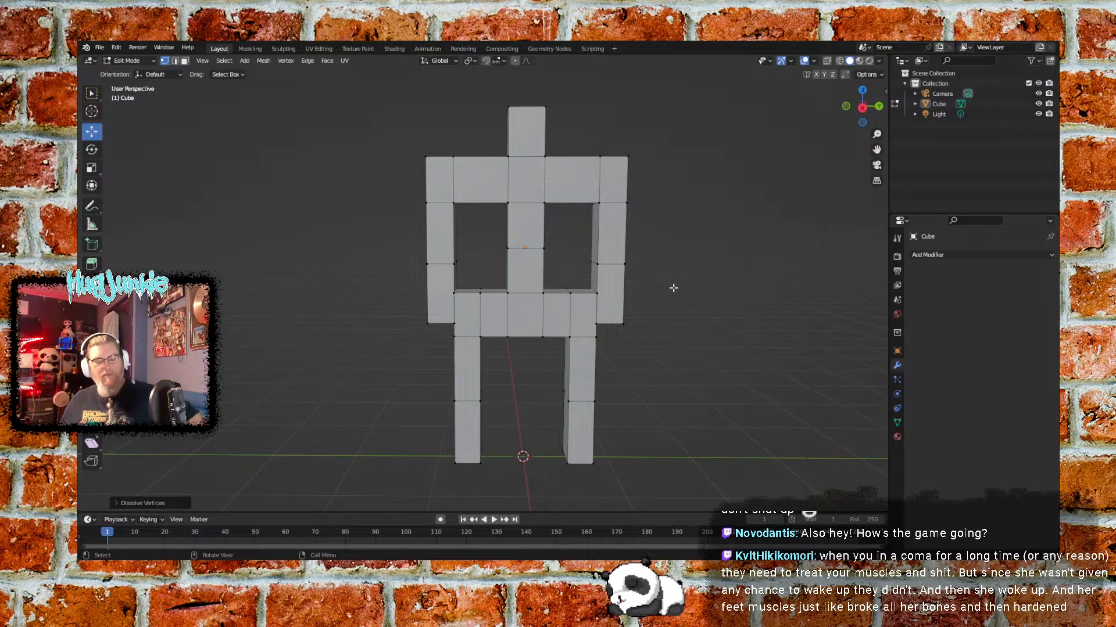
pyautogui.moveTo(694, 279); pyautogui.dragTo(692, 373, button='middle')
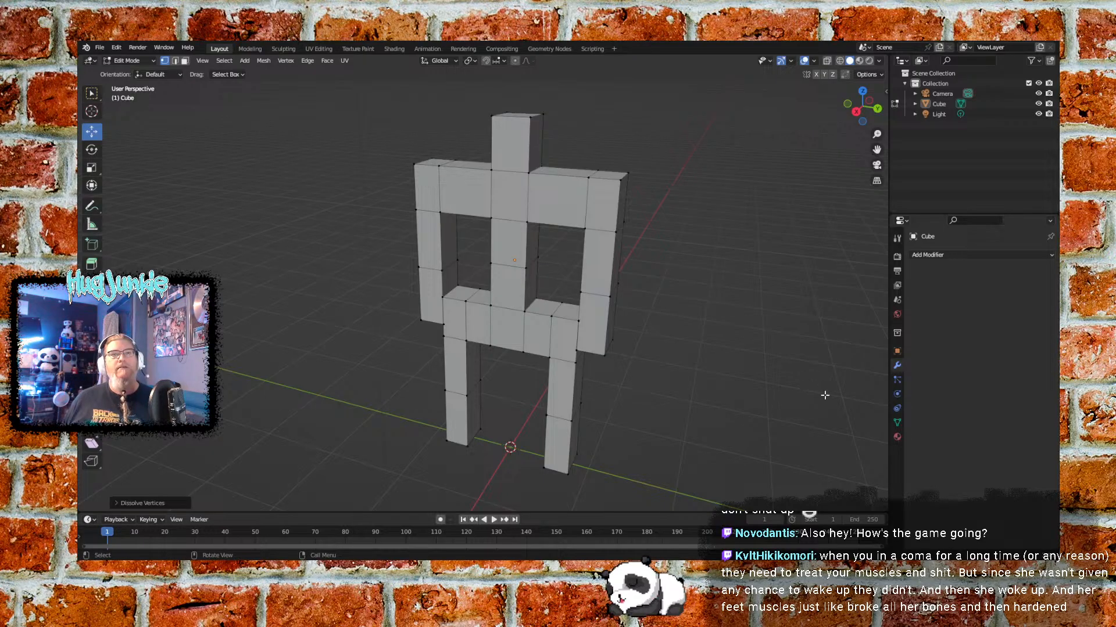
pyautogui.moveTo(650, 319); pyautogui.dragTo(619, 326, button='middle')
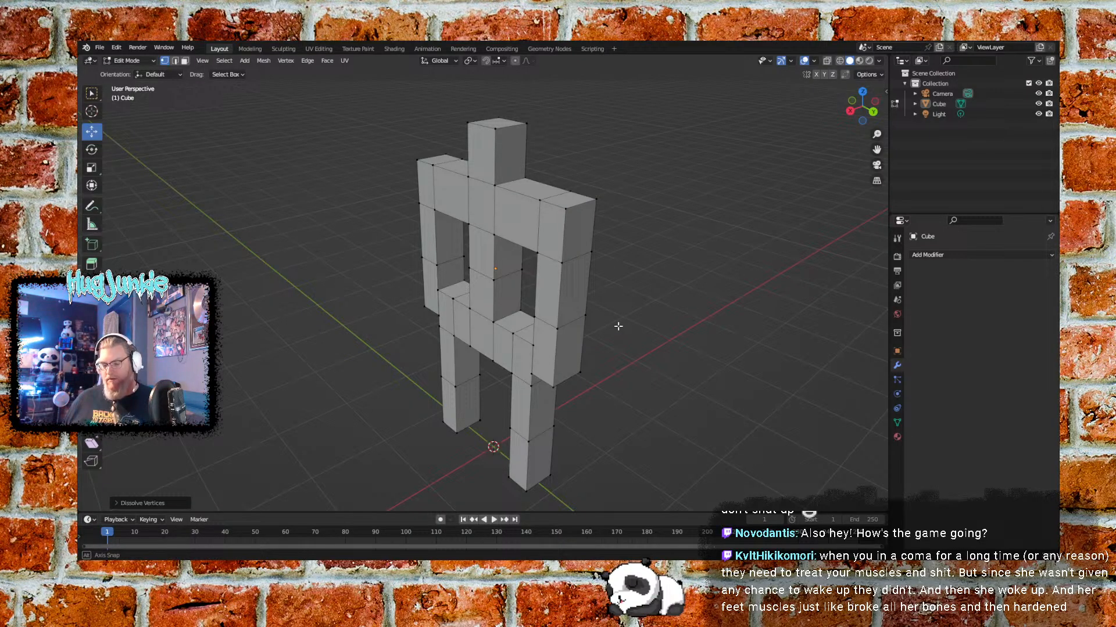
pyautogui.moveTo(618, 326); pyautogui.dragTo(677, 291, button='middle')
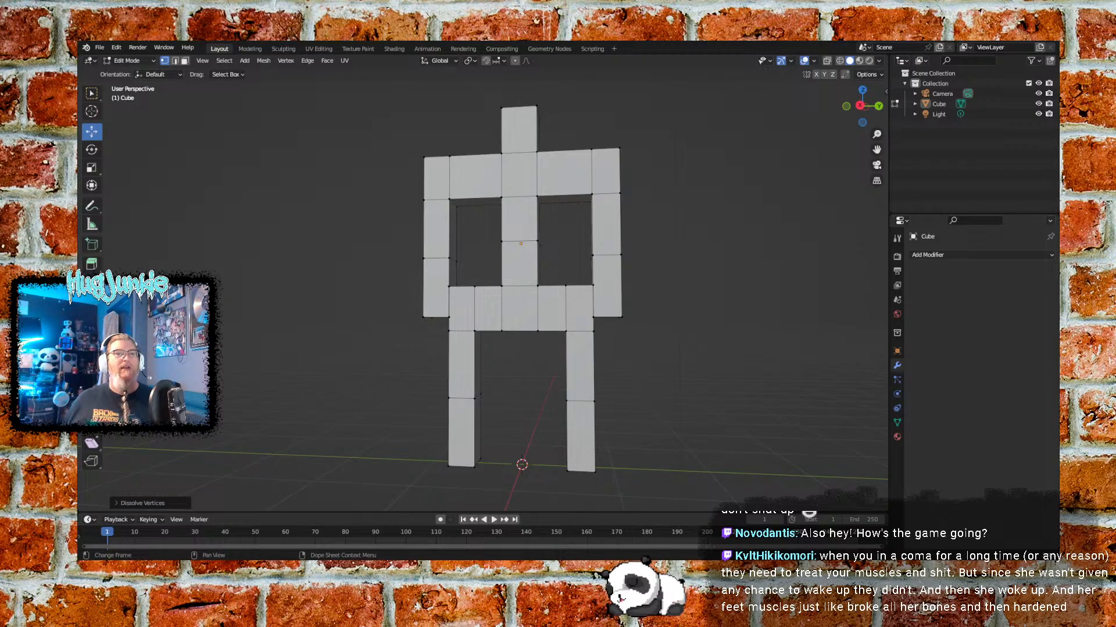
# Switch to the browser to view the Moongate Mage Trello board and return to Blender
pyautogui.hotkey('alt', 'Tab')
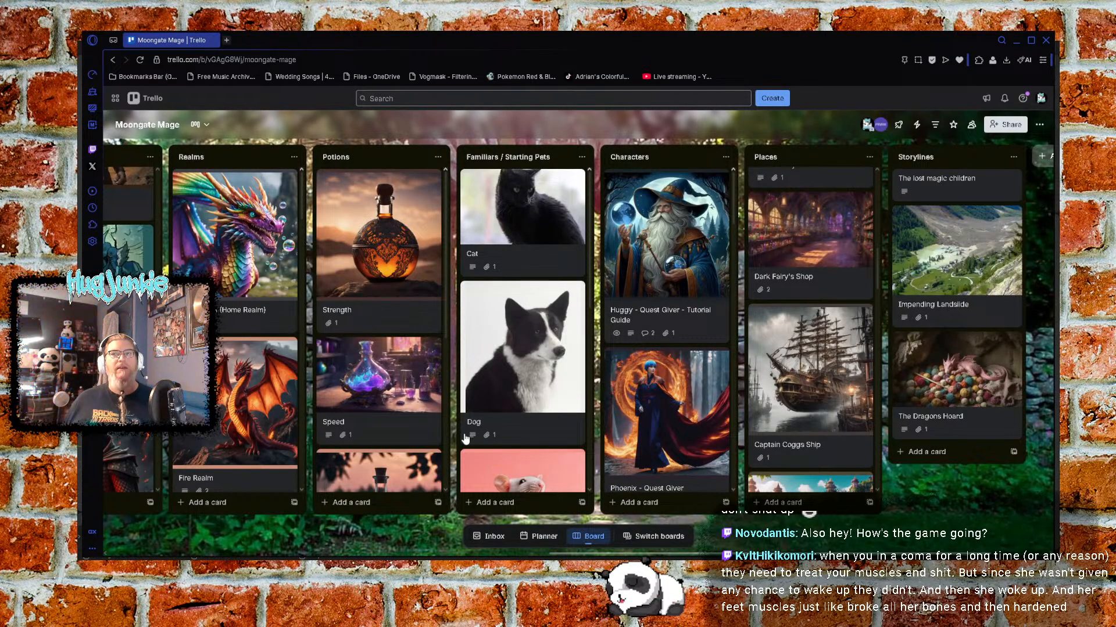
pyautogui.moveTo(383, 539); pyautogui.dragTo(486, 517)
pyautogui.hotkey('alt', 'Tab')
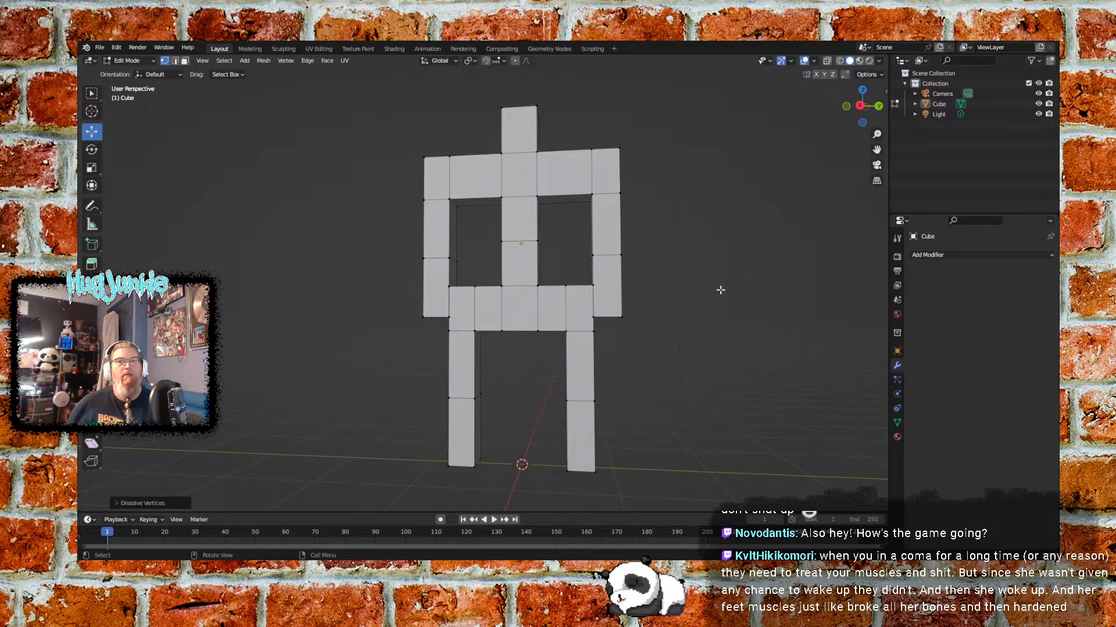
# Leave mesh editing of the stickman by switching to Object Mode
pyautogui.moveTo(734, 264)
pyautogui.mouseDown(button='middle')
pyautogui.moveTo(517, 301)
pyautogui.moveTo(648, 301)
pyautogui.moveTo(730, 278)
pyautogui.mouseUp(button='middle')
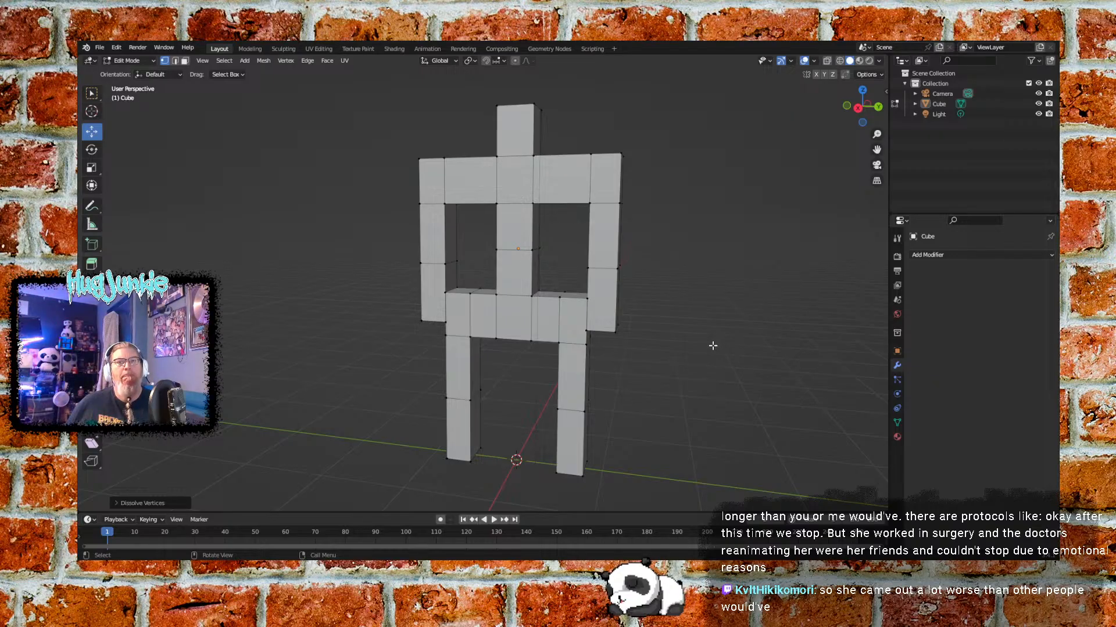
pyautogui.moveTo(668, 306); pyautogui.dragTo(685, 305, button='middle')
pyautogui.moveTo(377, 97); pyautogui.dragTo(406, 192)
pyautogui.click(129, 60)
pyautogui.click(125, 70)
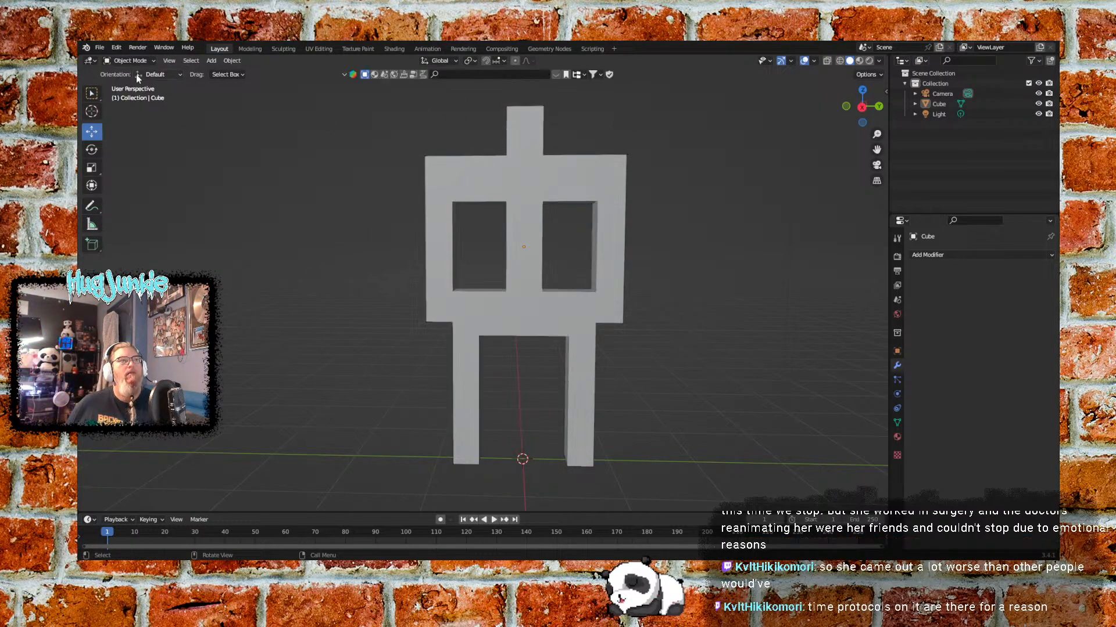
pyautogui.click(497, 184)
pyautogui.rightClick(518, 186)
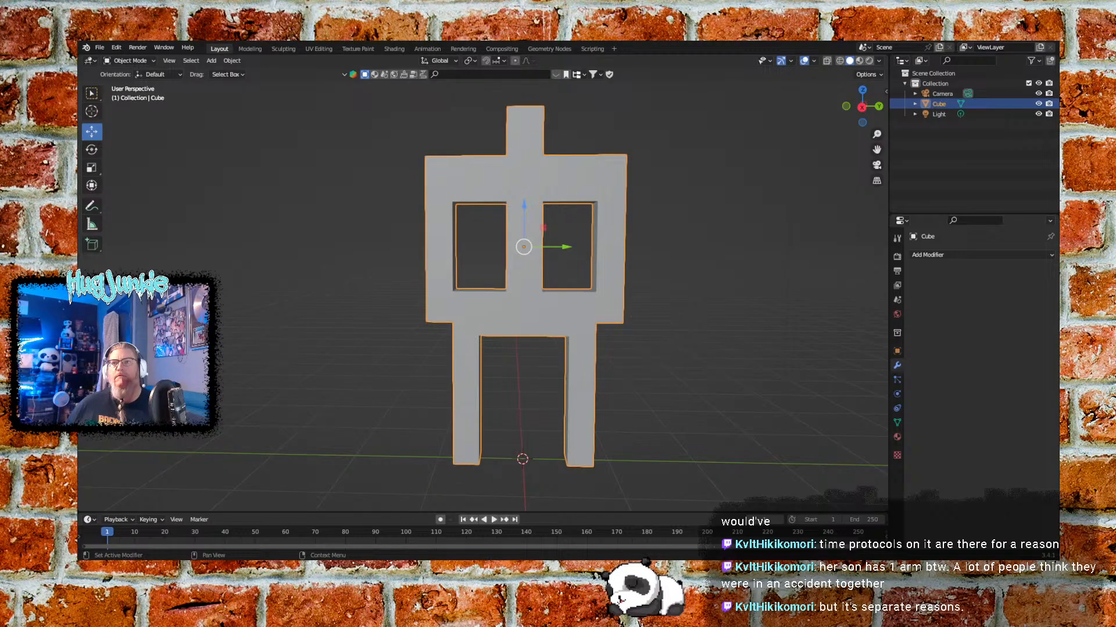
pyautogui.rightClick(520, 174)
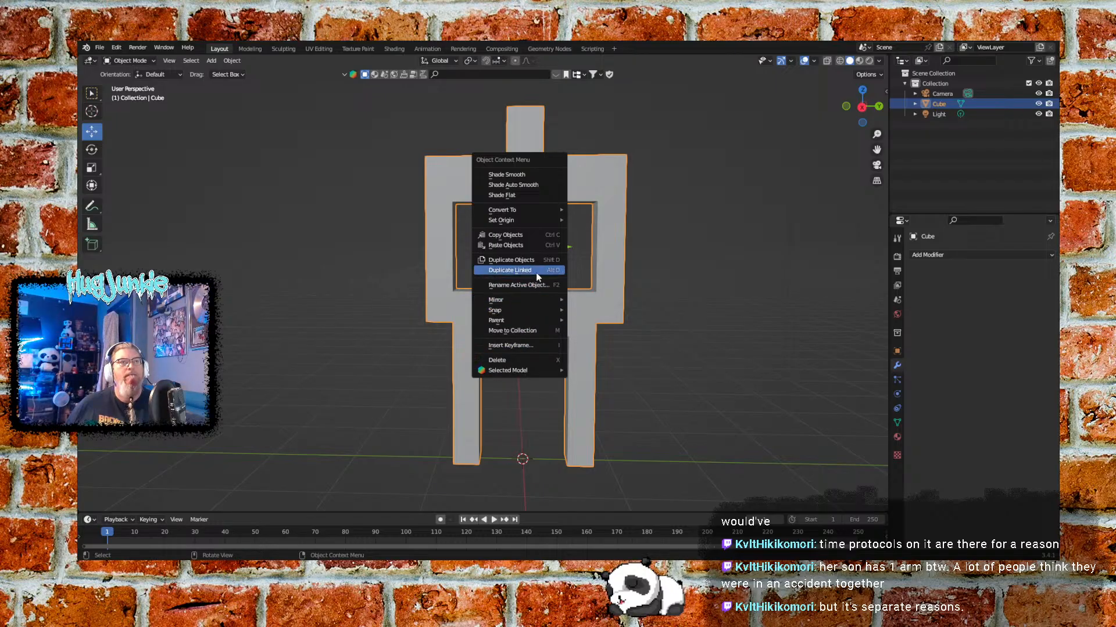
pyautogui.click(129, 61)
pyautogui.click(128, 87)
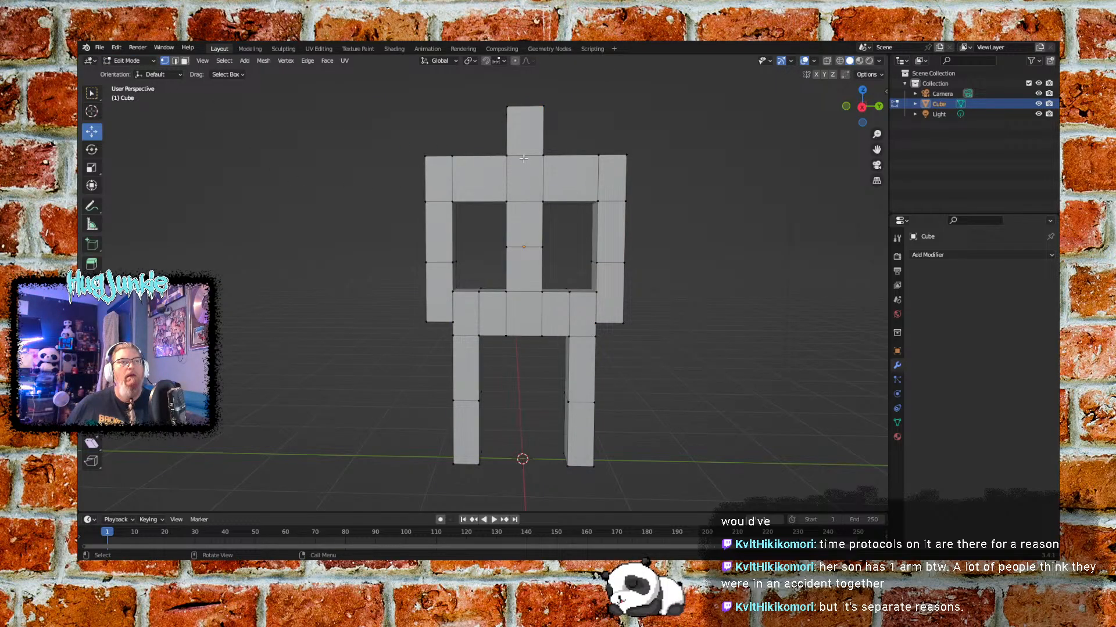
pyautogui.press('a')
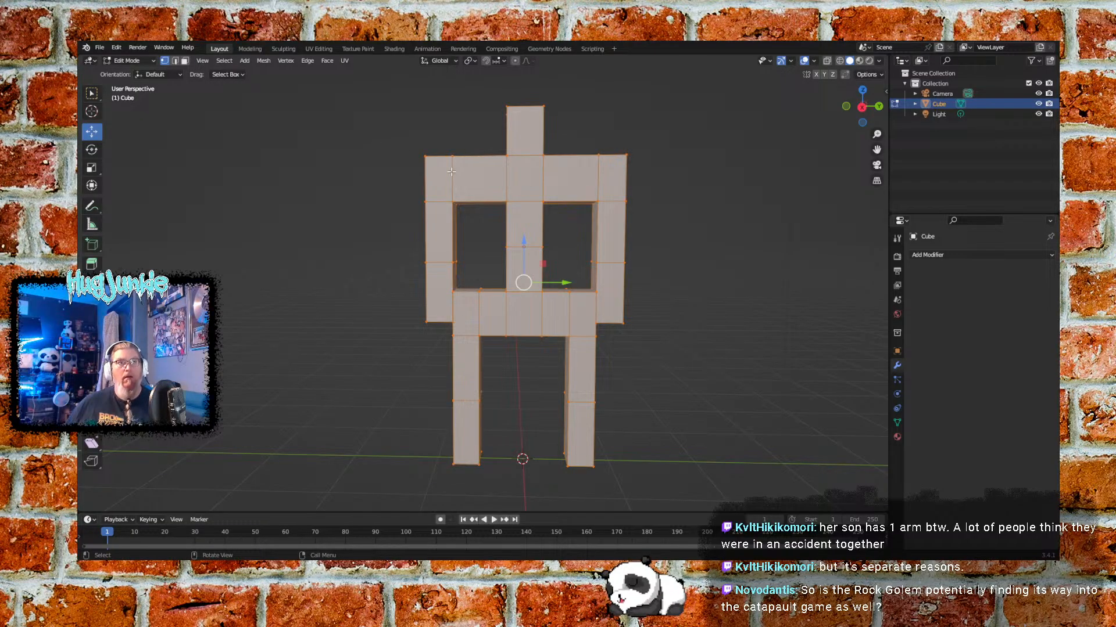
pyautogui.rightClick(450, 172)
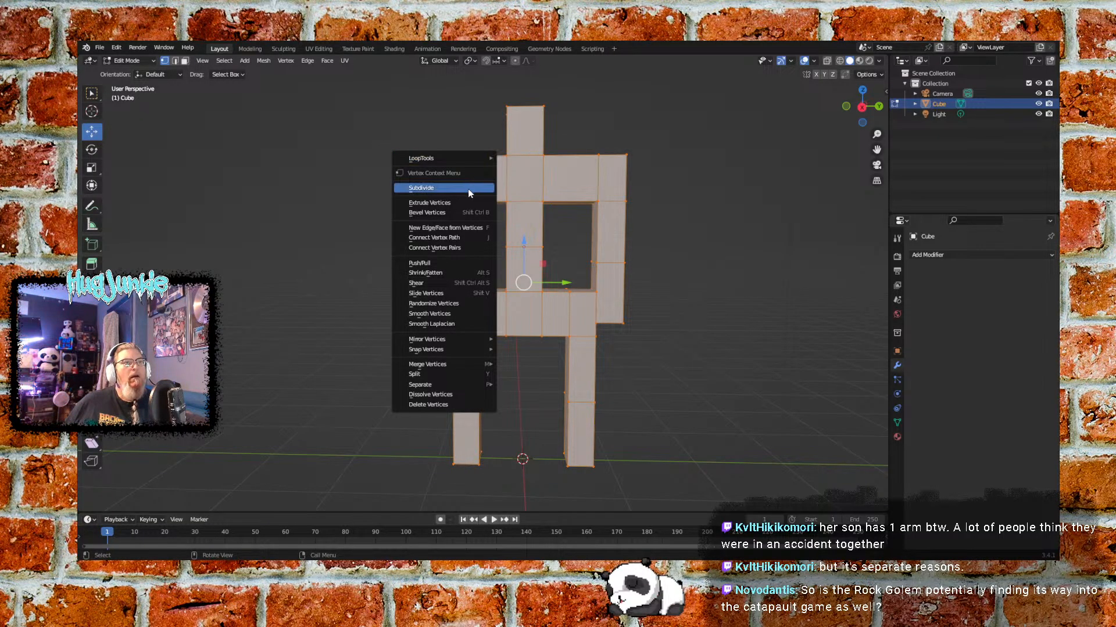
pyautogui.click(459, 248)
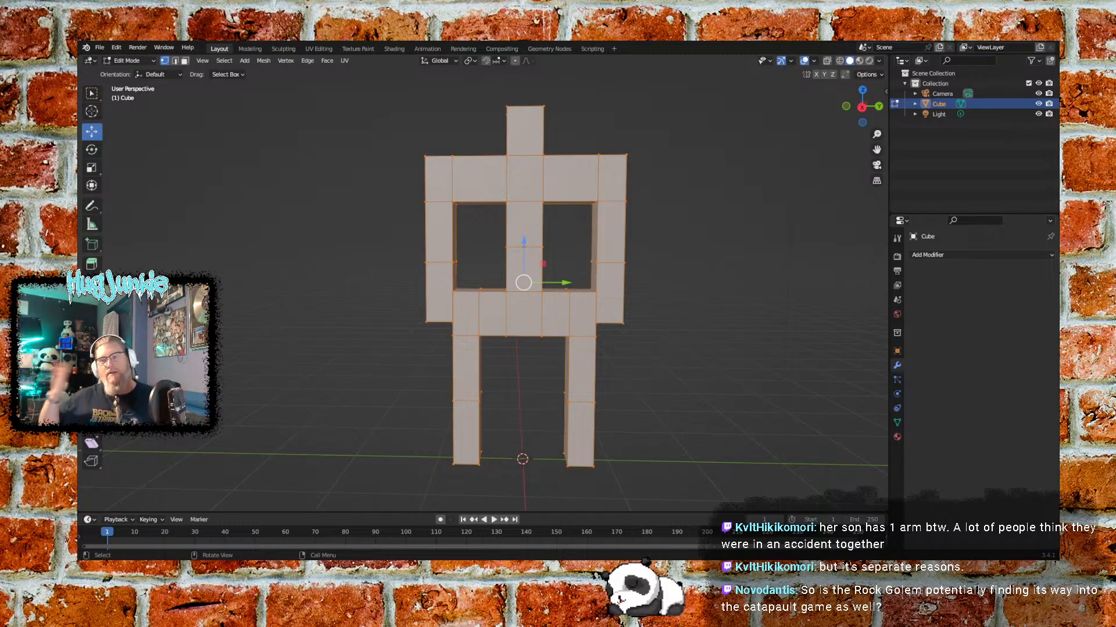
pyautogui.press('shift')
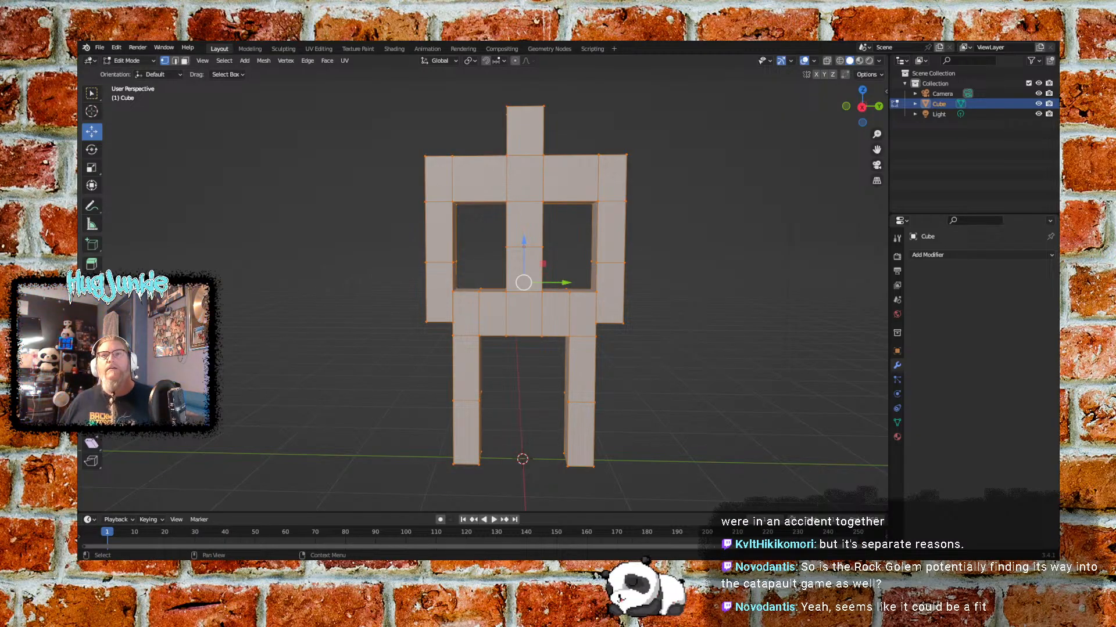
pyautogui.click(127, 60)
pyautogui.click(125, 72)
pyautogui.click(273, 181)
pyautogui.click(542, 179)
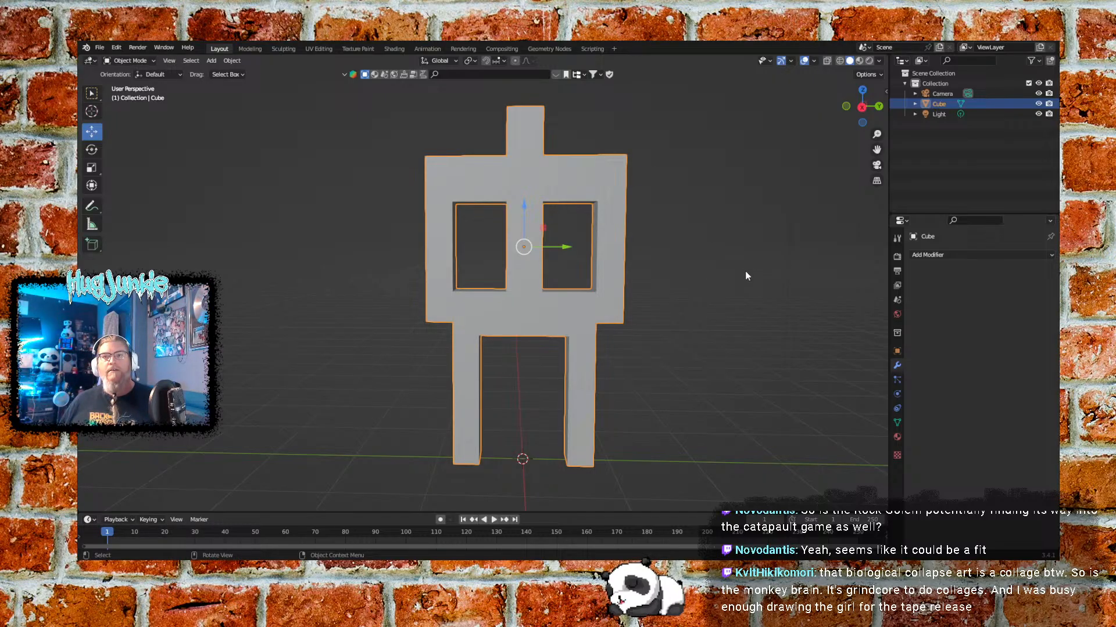
pyautogui.rightClick(579, 186)
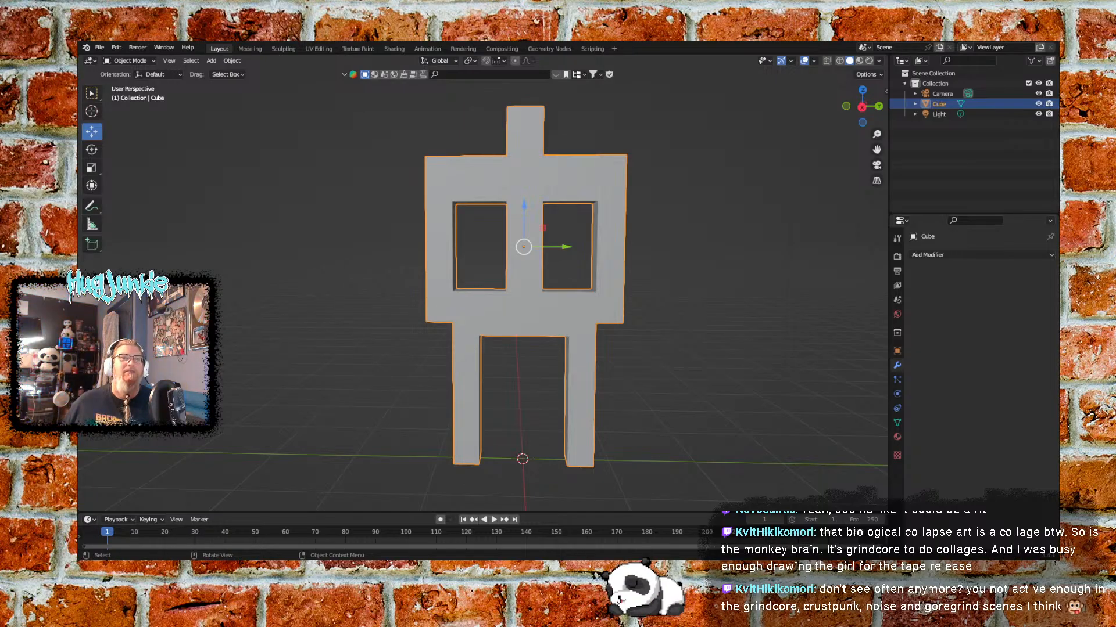
pyautogui.click(690, 219)
pyautogui.click(568, 188)
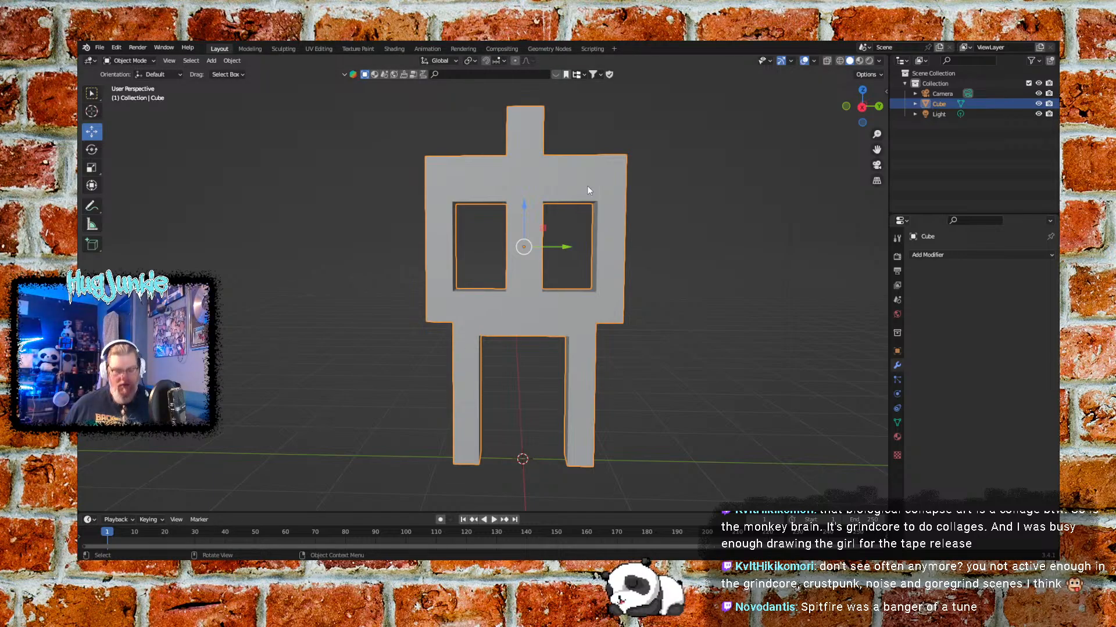
# Add a Basic Human (Meta-Rig) armature to the scene in Object Mode
pyautogui.hotkey('shift', 'a')
pyautogui.moveTo(587, 187)
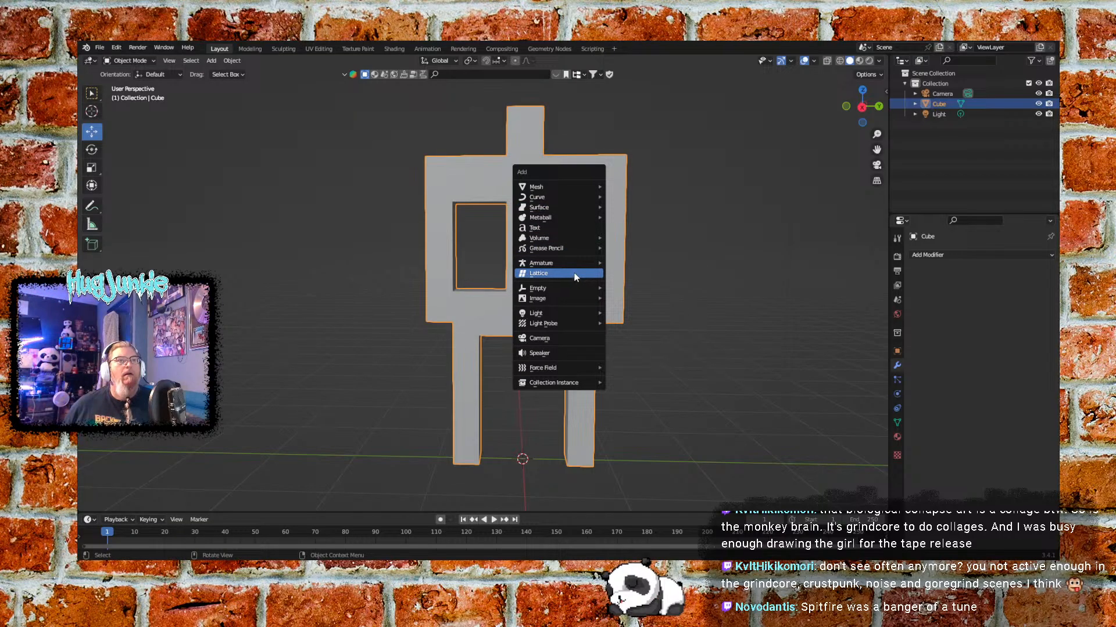
pyautogui.moveTo(575, 225)
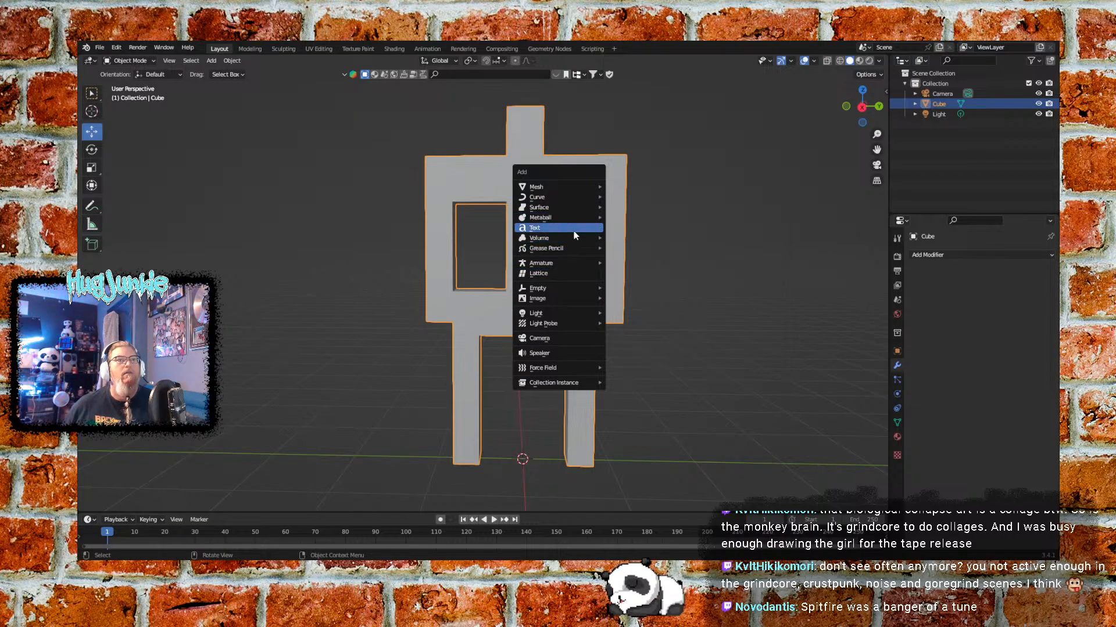
pyautogui.moveTo(572, 264)
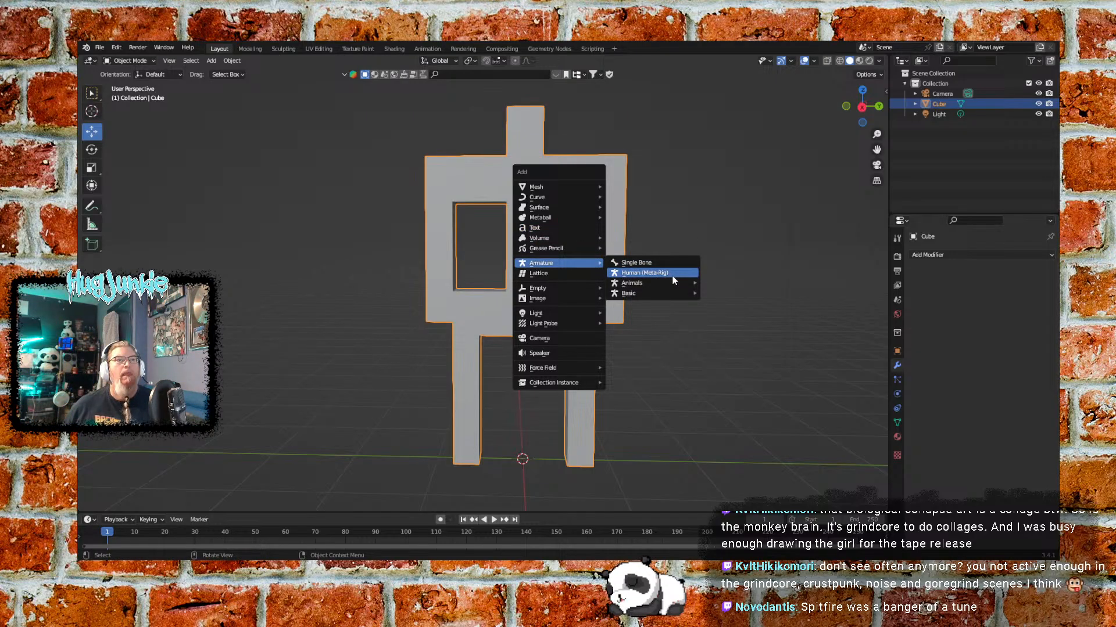
pyautogui.moveTo(661, 298)
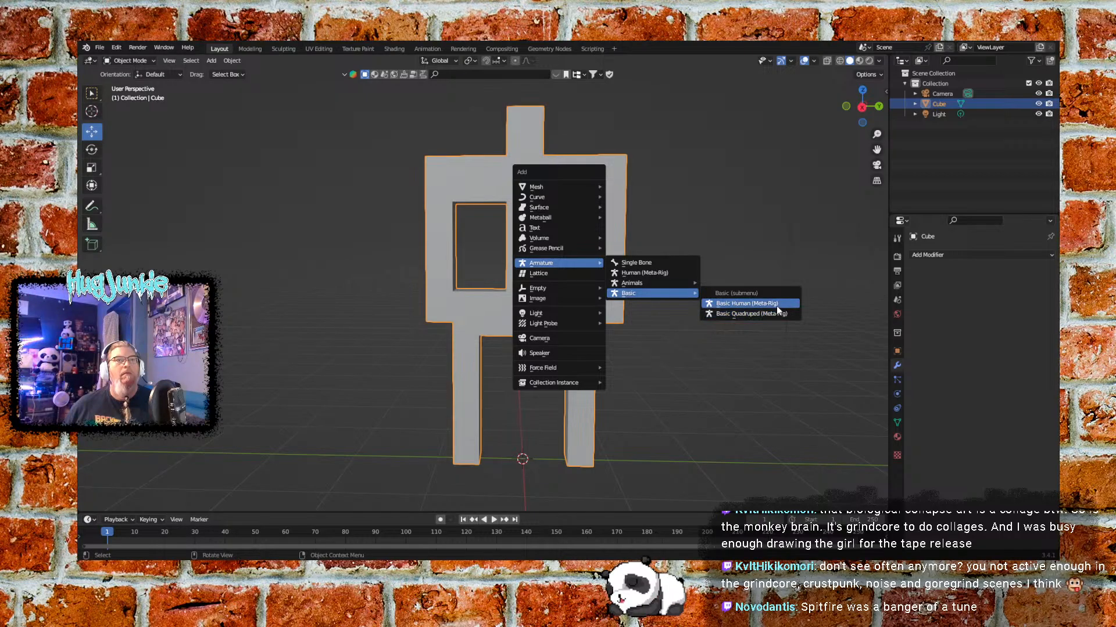
pyautogui.click(762, 304)
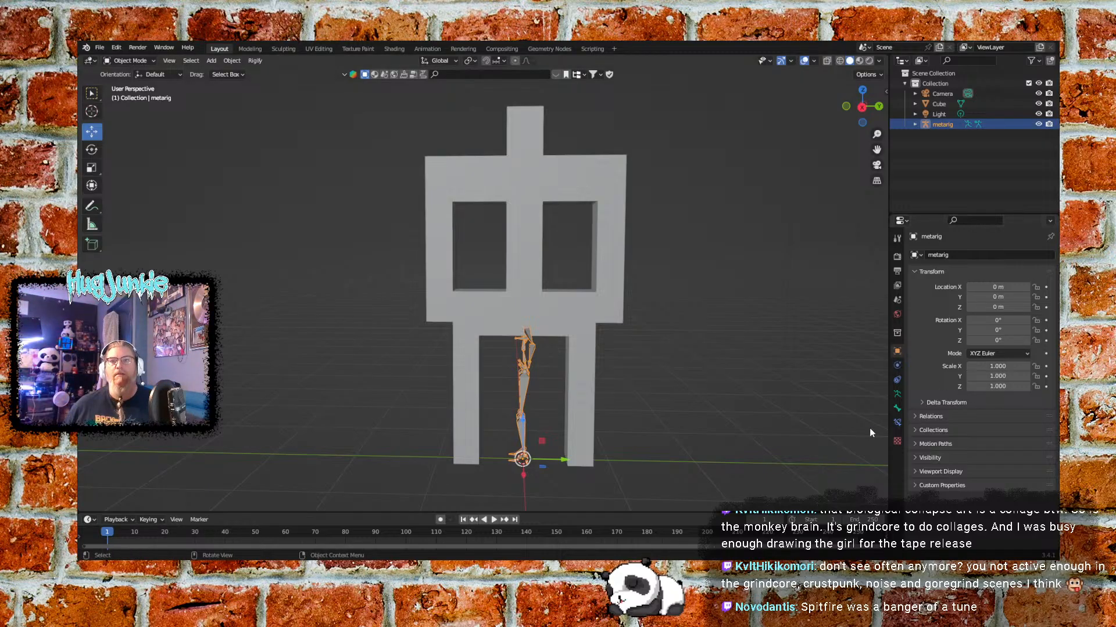
# Rotate the stickman freehand about its vertical axis to about -87.6° so it lines up with the armature
pyautogui.moveTo(567, 431); pyautogui.dragTo(580, 459, button='middle')
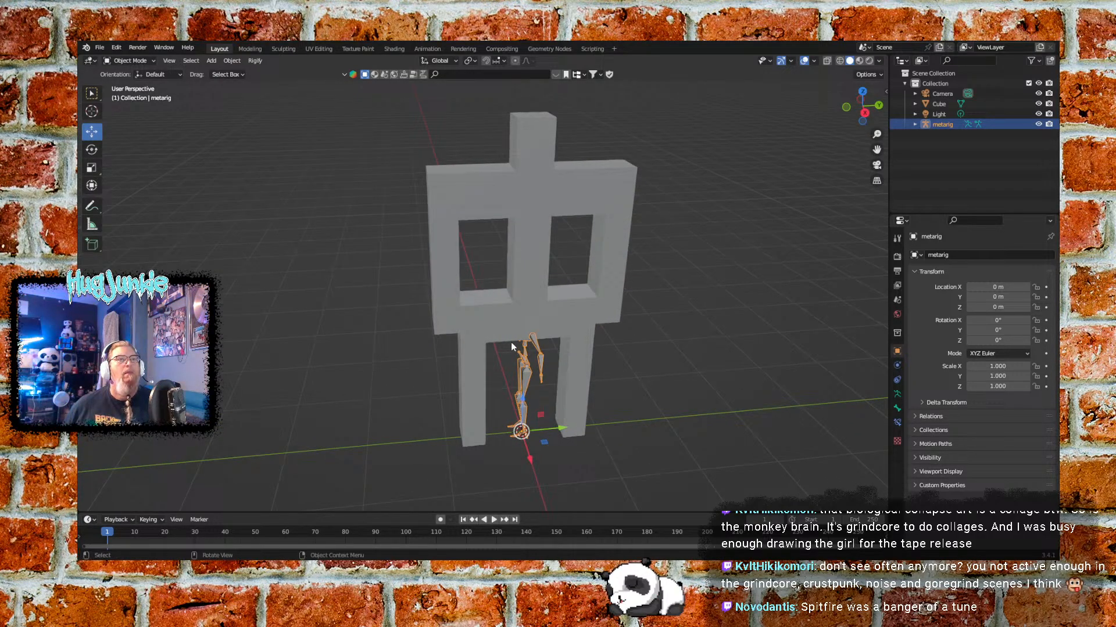
pyautogui.click(543, 174)
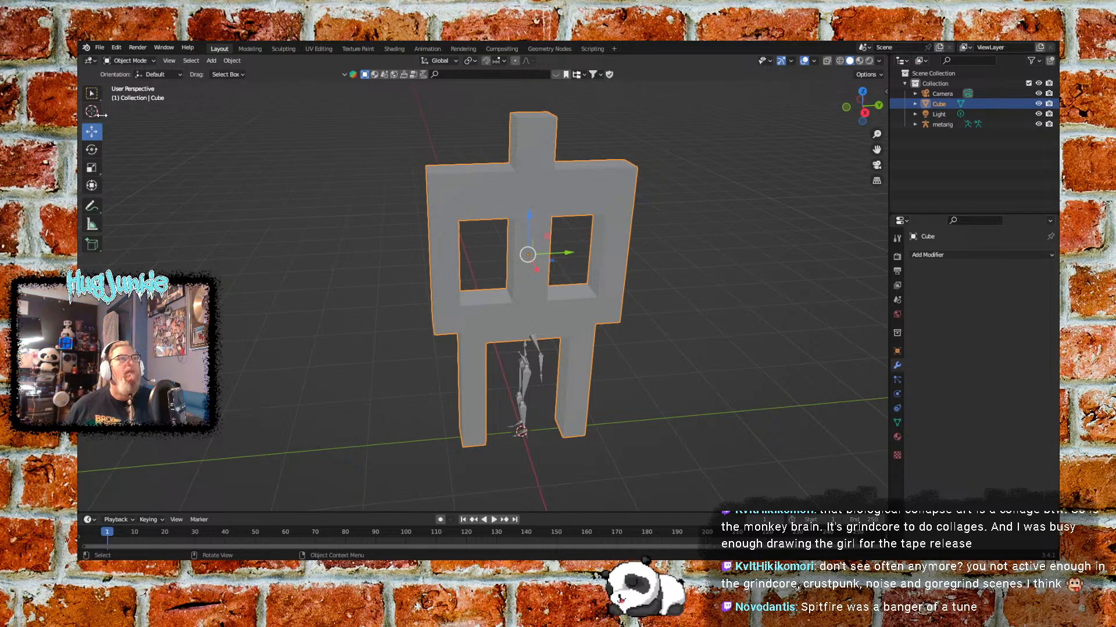
pyautogui.click(91, 150)
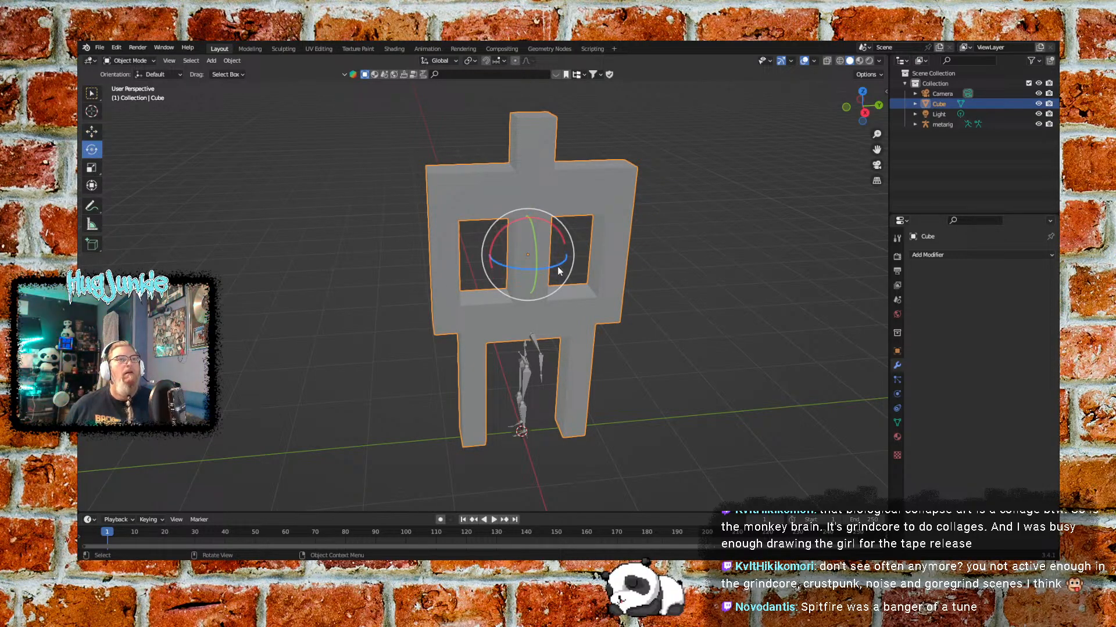
pyautogui.press('r')
pyautogui.press('r')
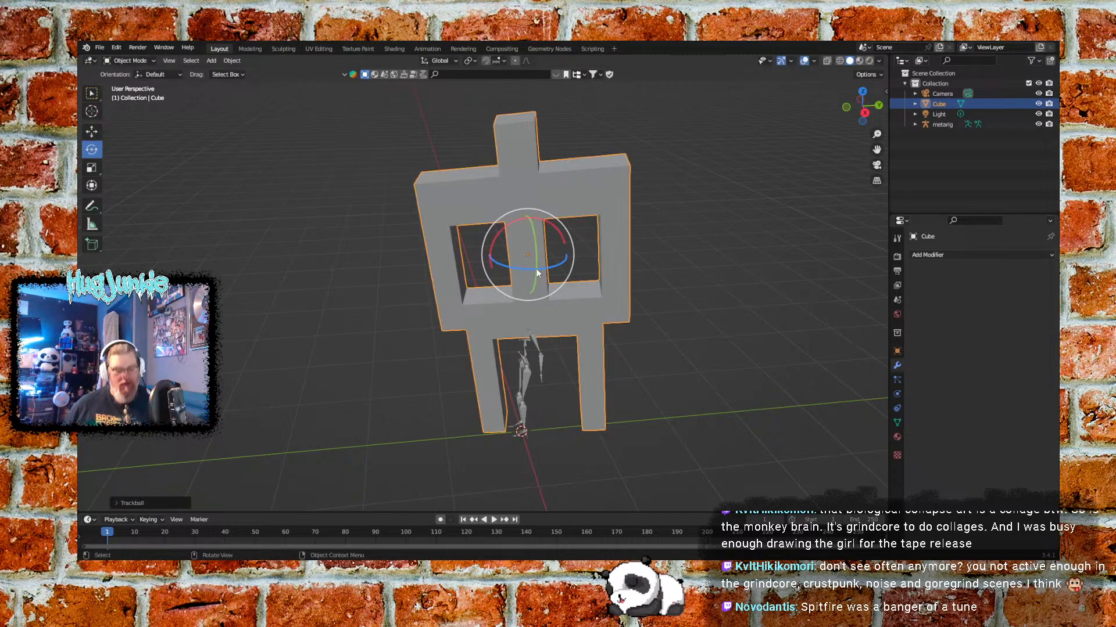
pyautogui.rightClick(394, 300)
pyautogui.moveTo(394, 300); pyautogui.dragTo(538, 256, button='middle')
pyautogui.moveTo(538, 256); pyautogui.dragTo(498, 265)
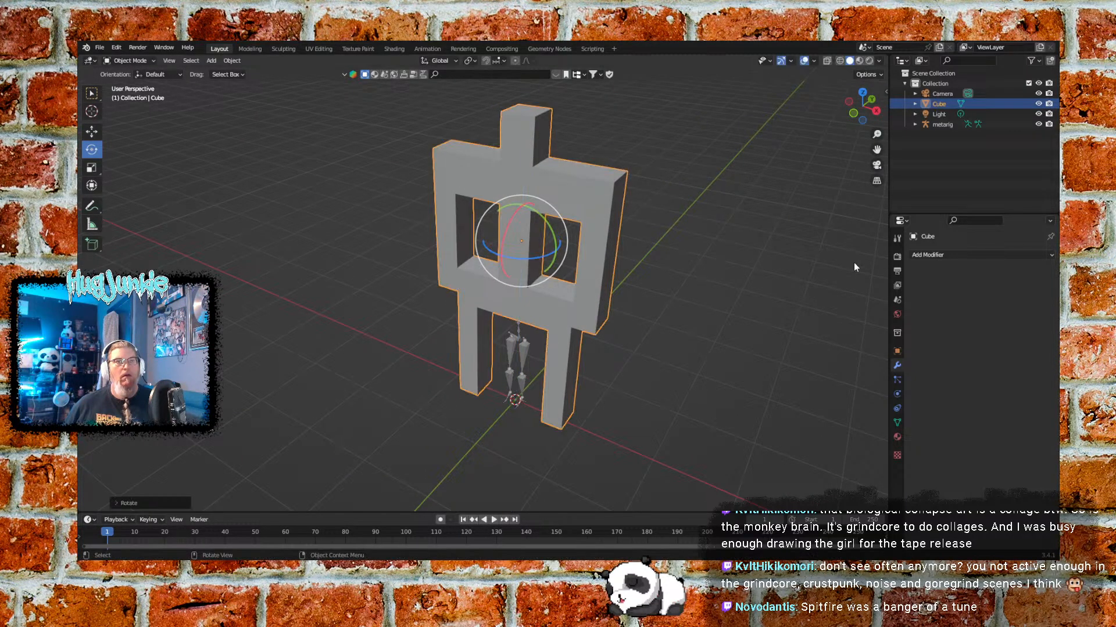
# Set the stickman's Z rotation to exactly 90° in its object transform properties
pyautogui.click(897, 239)
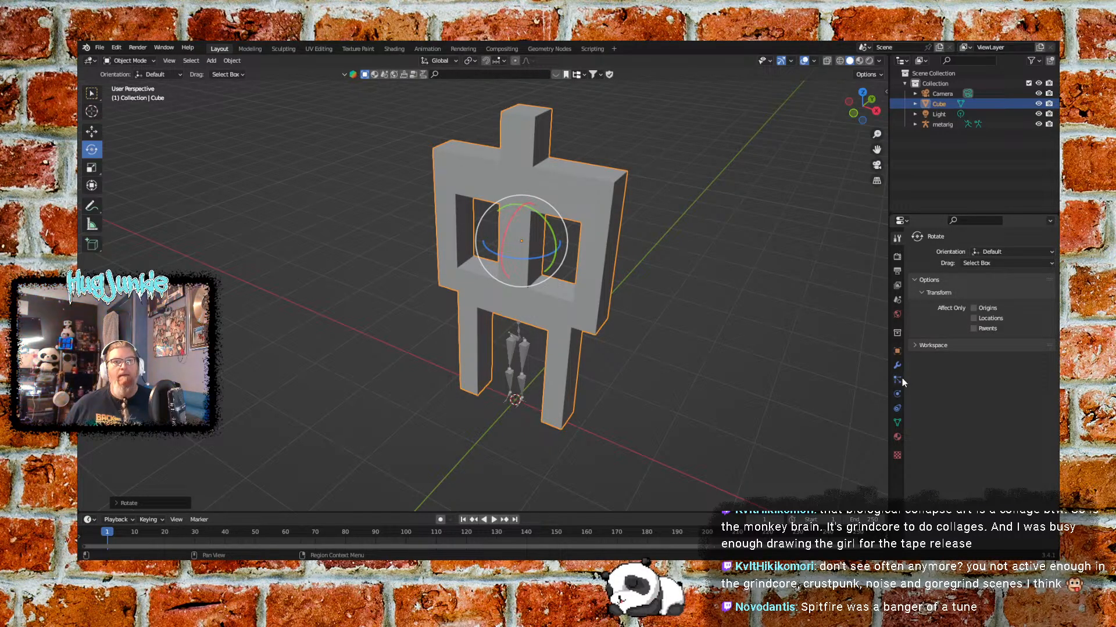
pyautogui.click(896, 256)
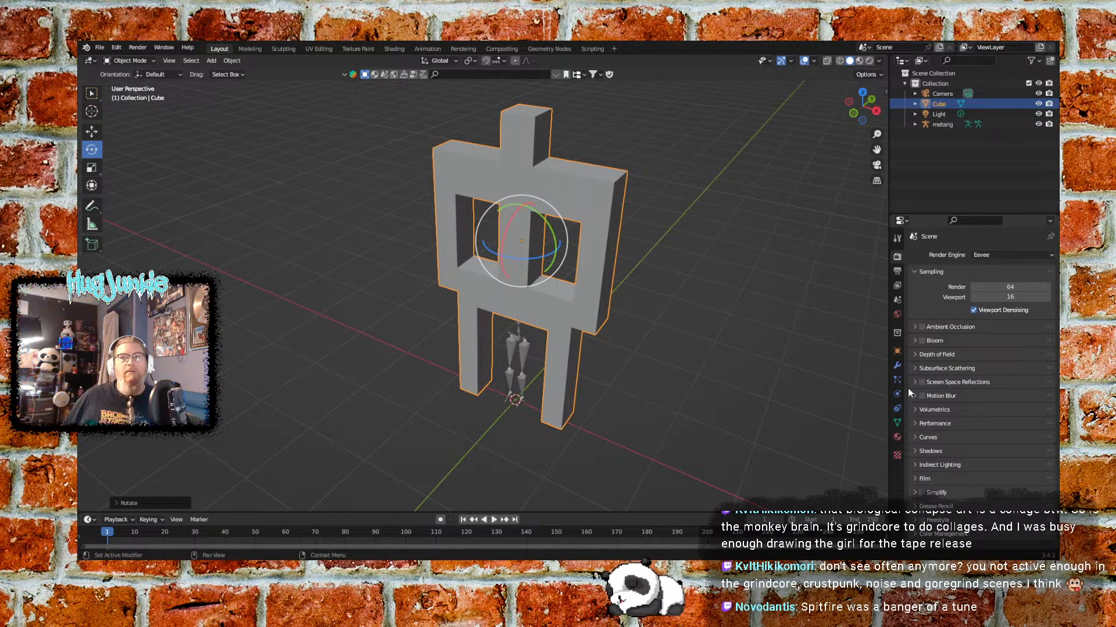
pyautogui.moveTo(625, 403); pyautogui.dragTo(651, 384, button='middle')
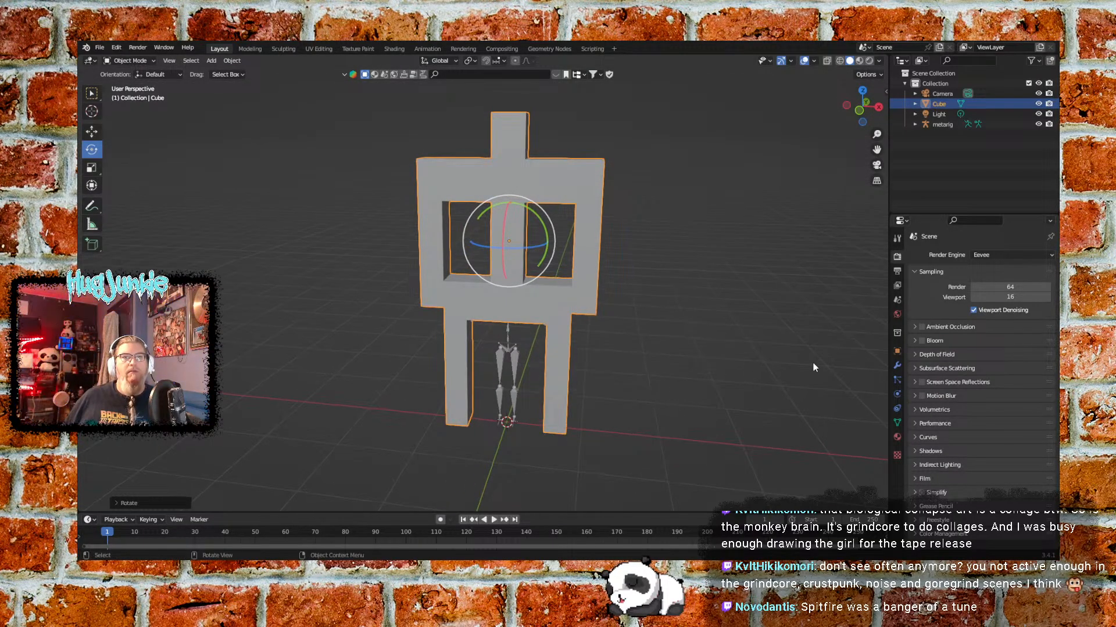
pyautogui.click(897, 284)
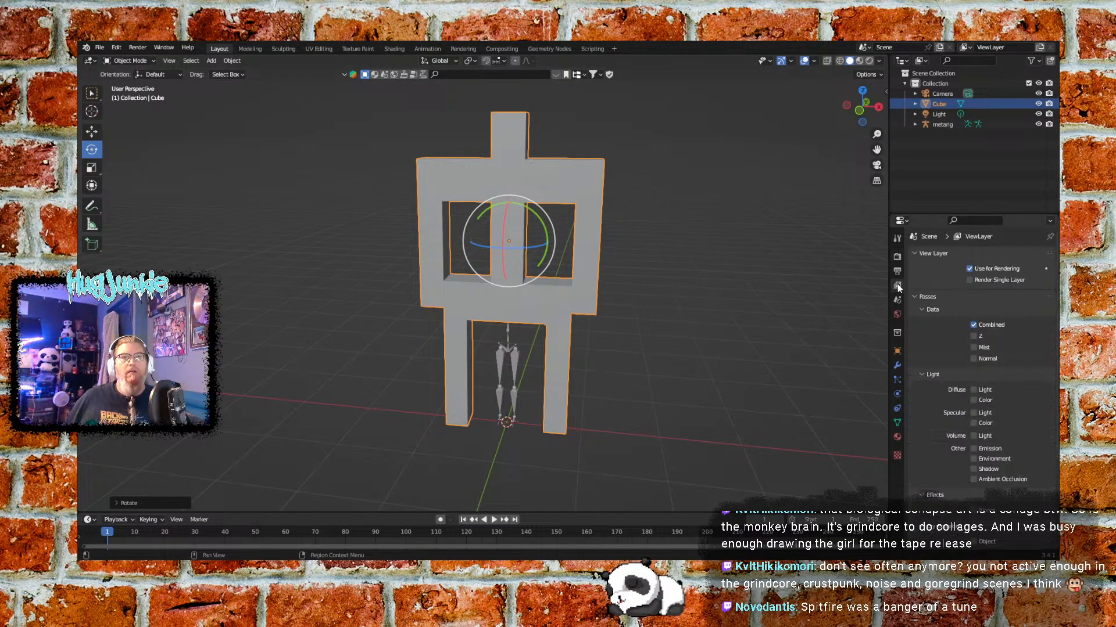
pyautogui.click(897, 315)
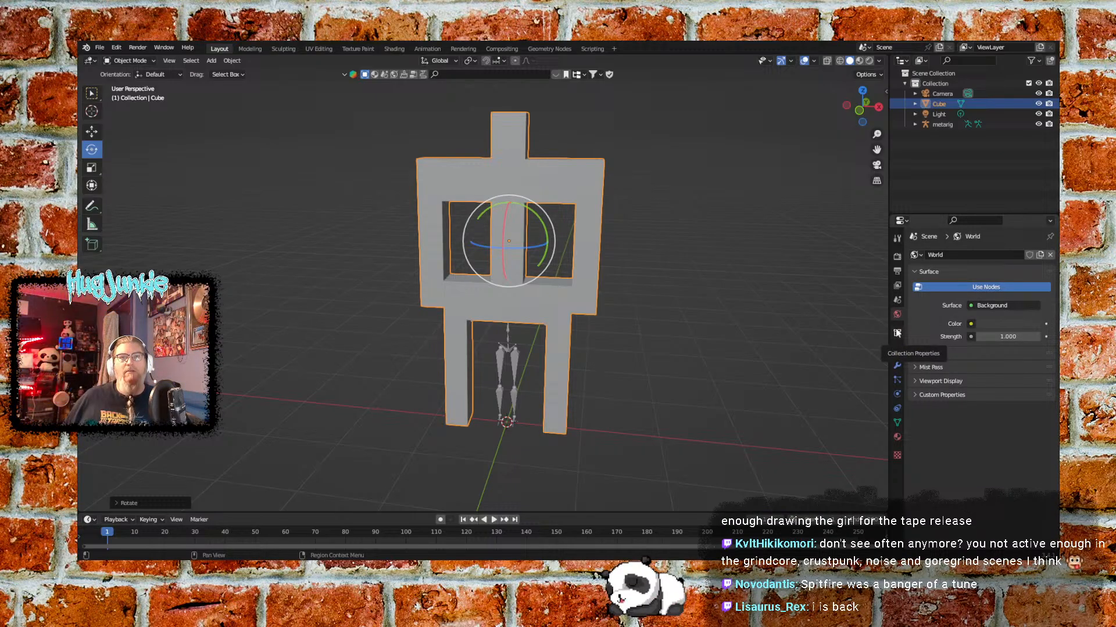
pyautogui.click(897, 332)
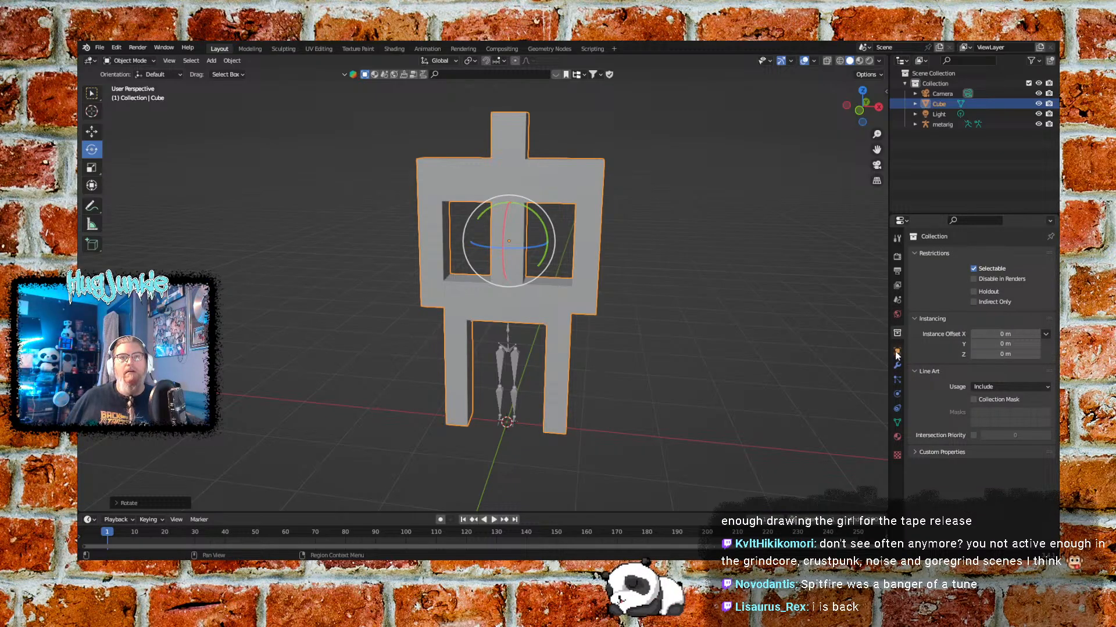
pyautogui.click(897, 351)
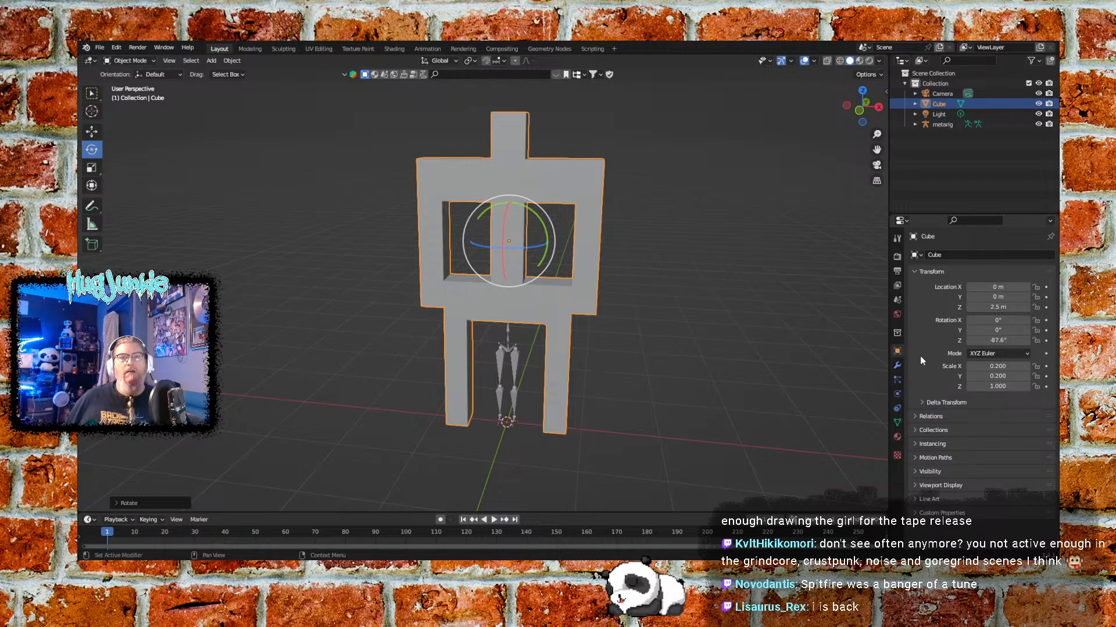
pyautogui.click(1016, 340)
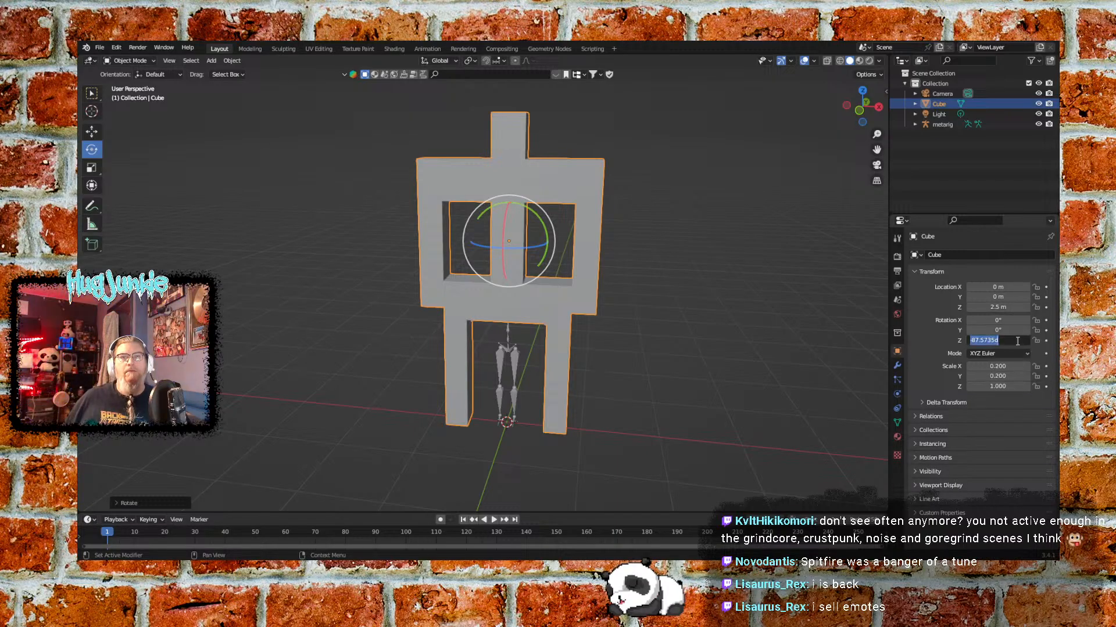
pyautogui.write('90')
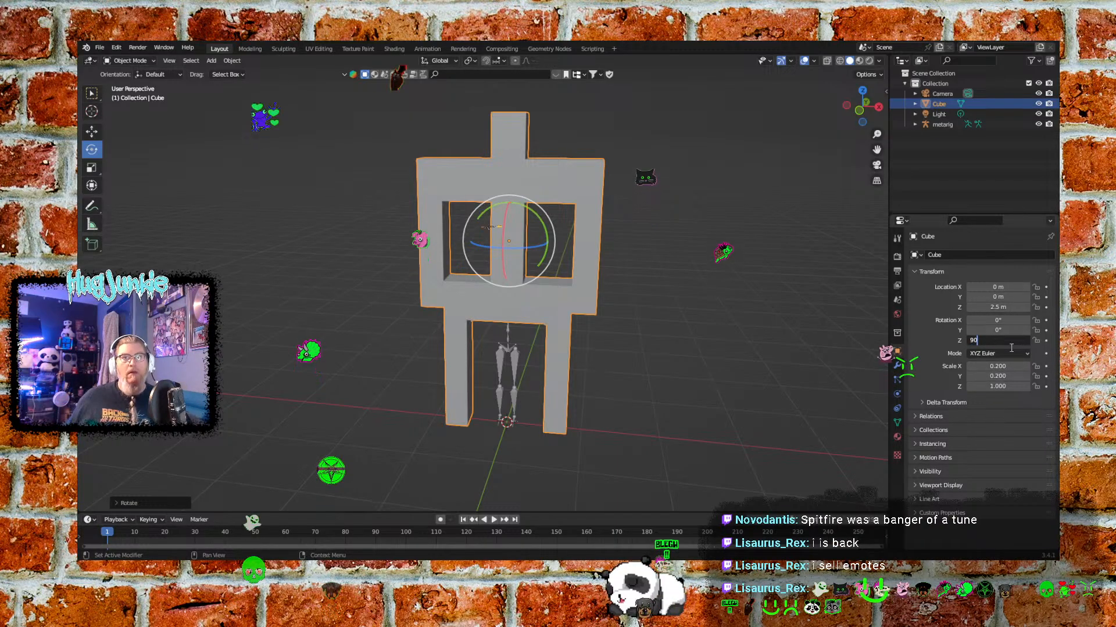
pyautogui.press('Return')
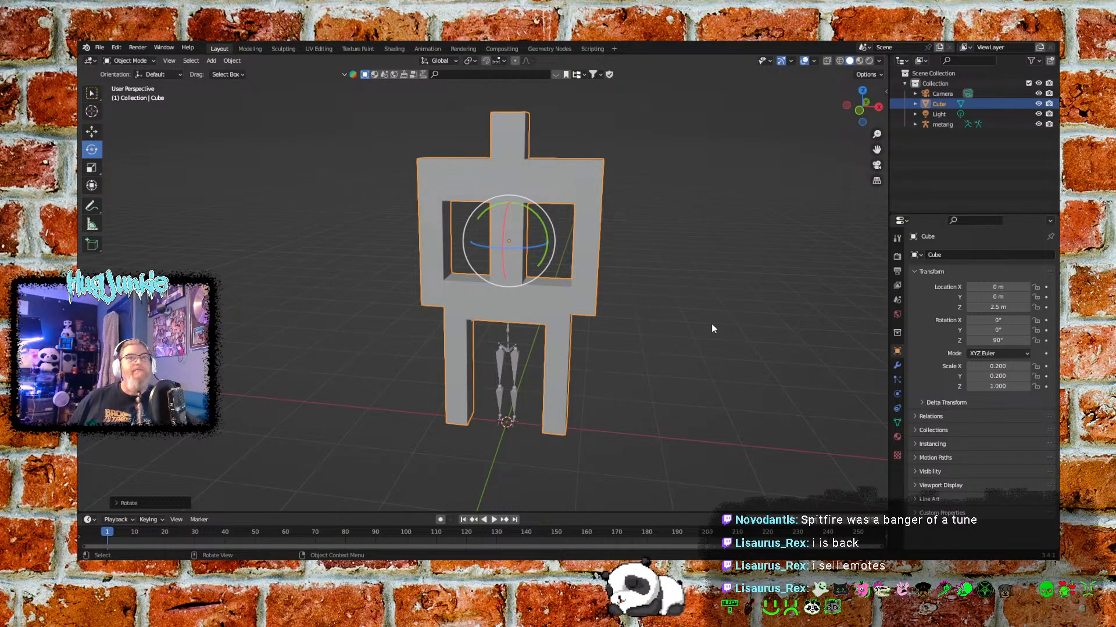
# Scale the metarig armature to about 2.0 along Z and about 6.94 along X to stretch it across the stickman
pyautogui.click(945, 125)
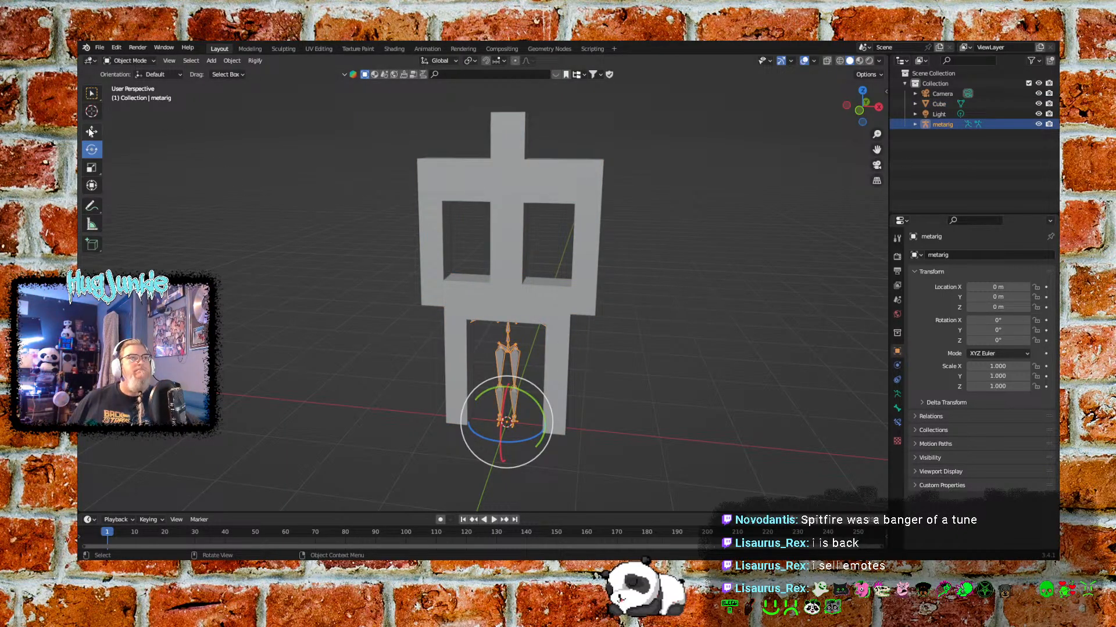
pyautogui.click(92, 167)
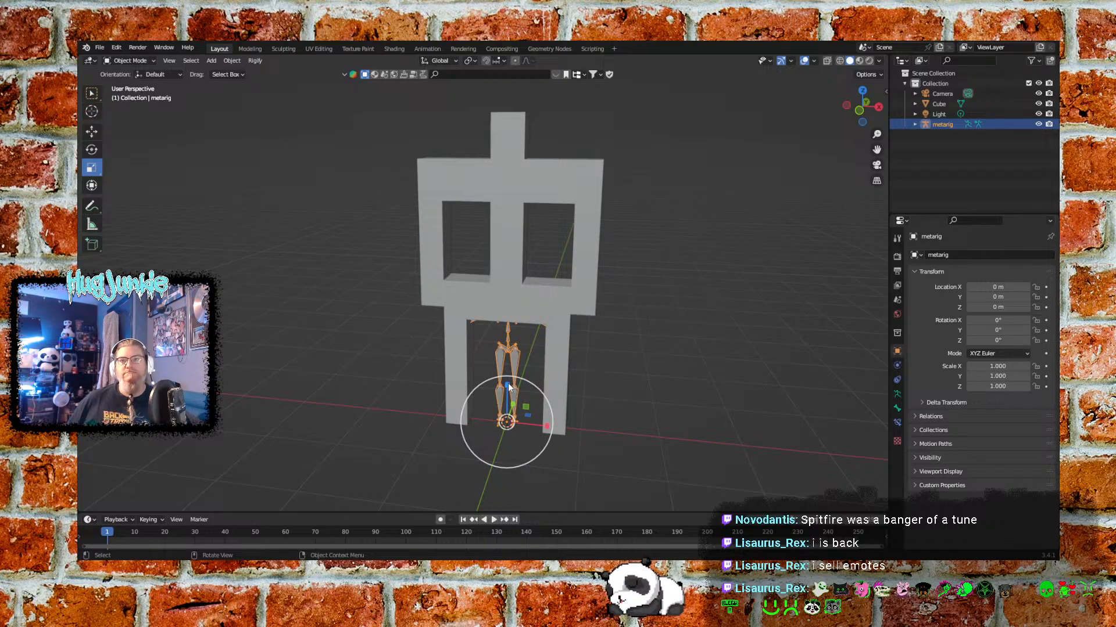
pyautogui.moveTo(508, 383); pyautogui.dragTo(512, 337)
pyautogui.moveTo(546, 425); pyautogui.dragTo(548, 426)
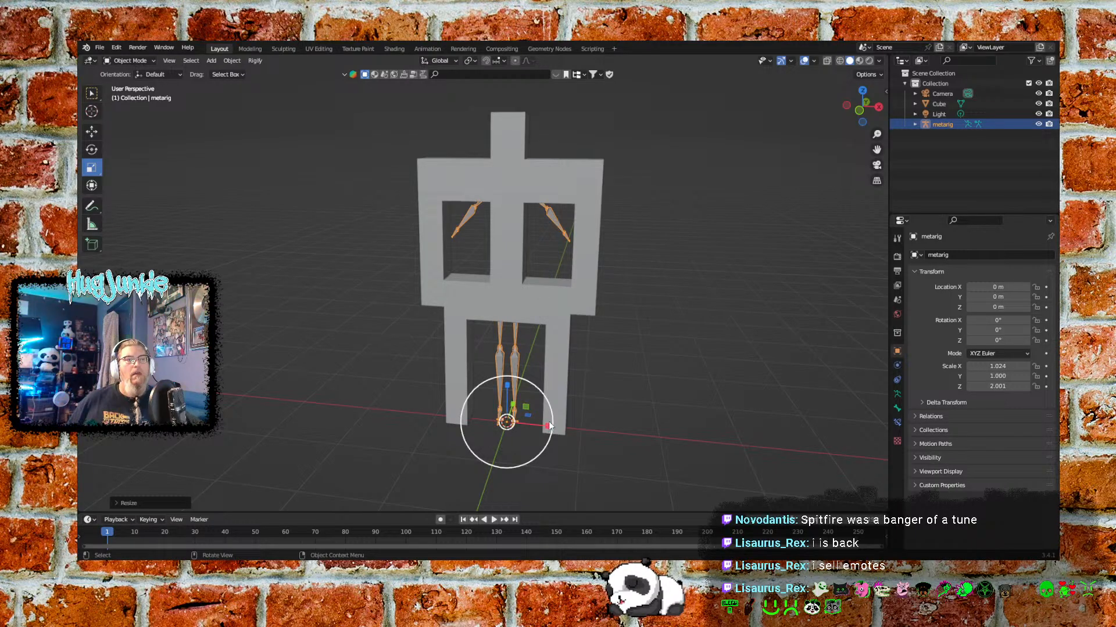
pyautogui.moveTo(547, 429); pyautogui.dragTo(793, 477)
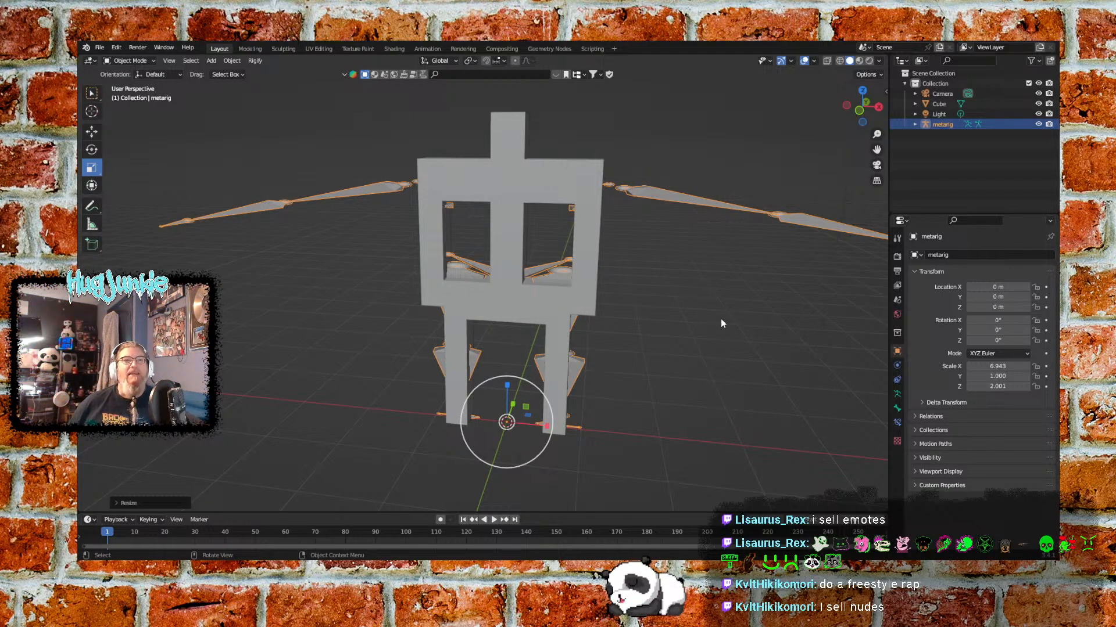
pyautogui.moveTo(757, 345); pyautogui.dragTo(723, 309, button='middle')
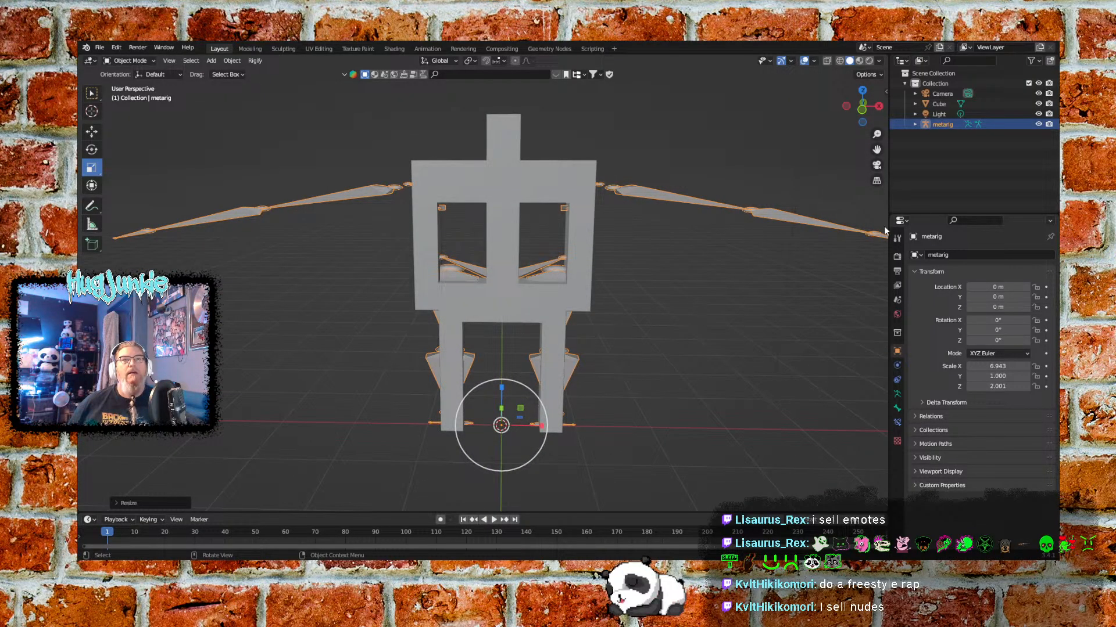
# Show the scene in wireframe and make the metarig the only selected object
pyautogui.click(839, 61)
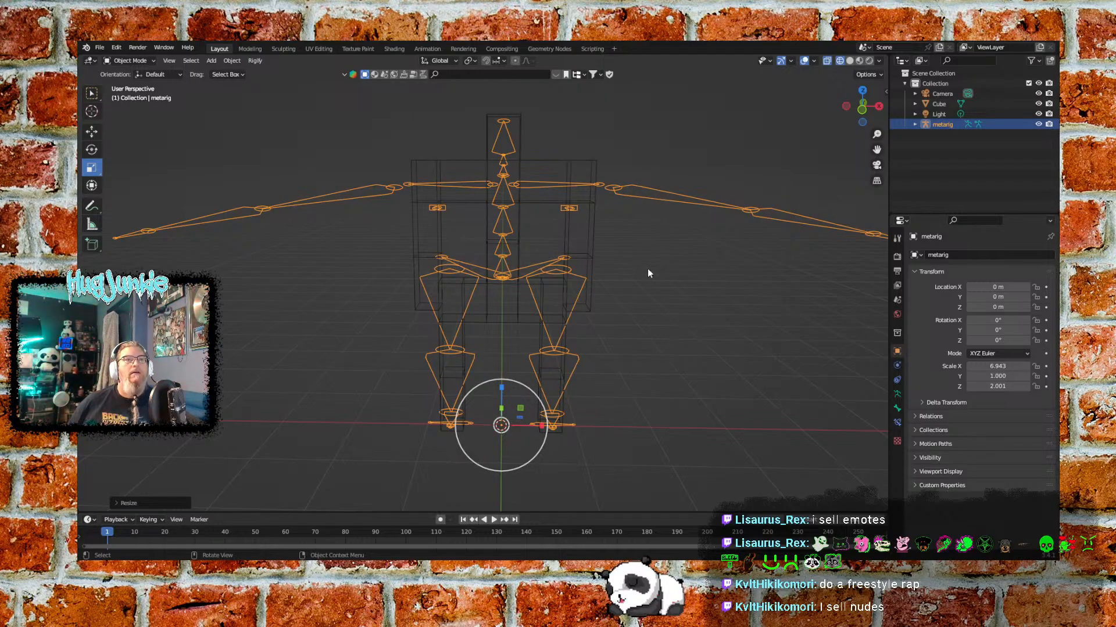
pyautogui.scroll(2, 649, 273)
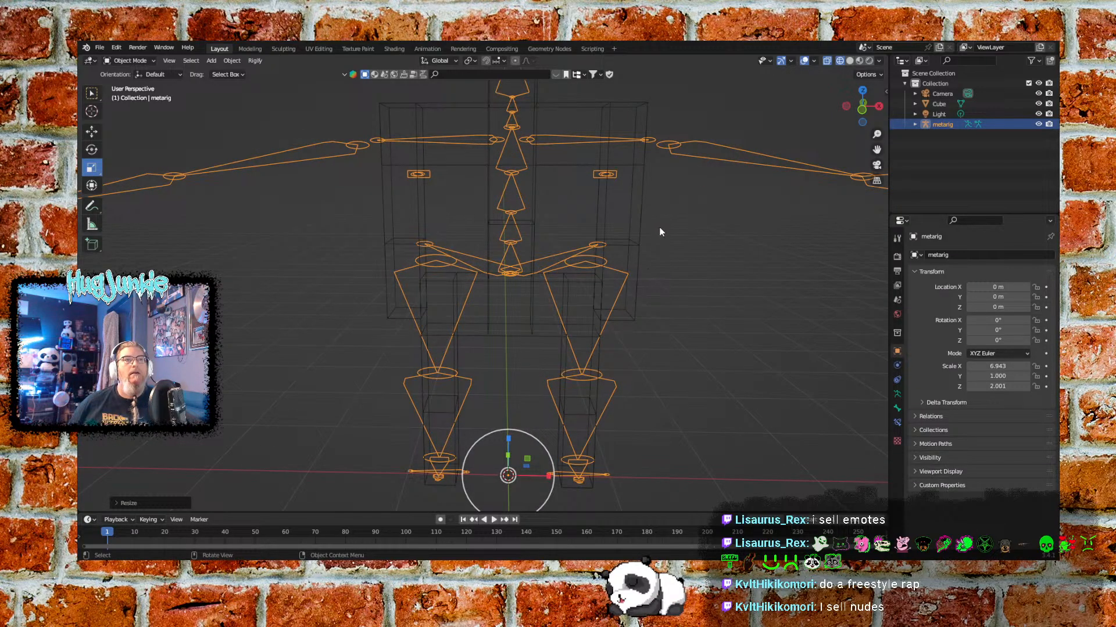
pyautogui.click(696, 249)
pyautogui.moveTo(677, 227); pyautogui.dragTo(352, 296)
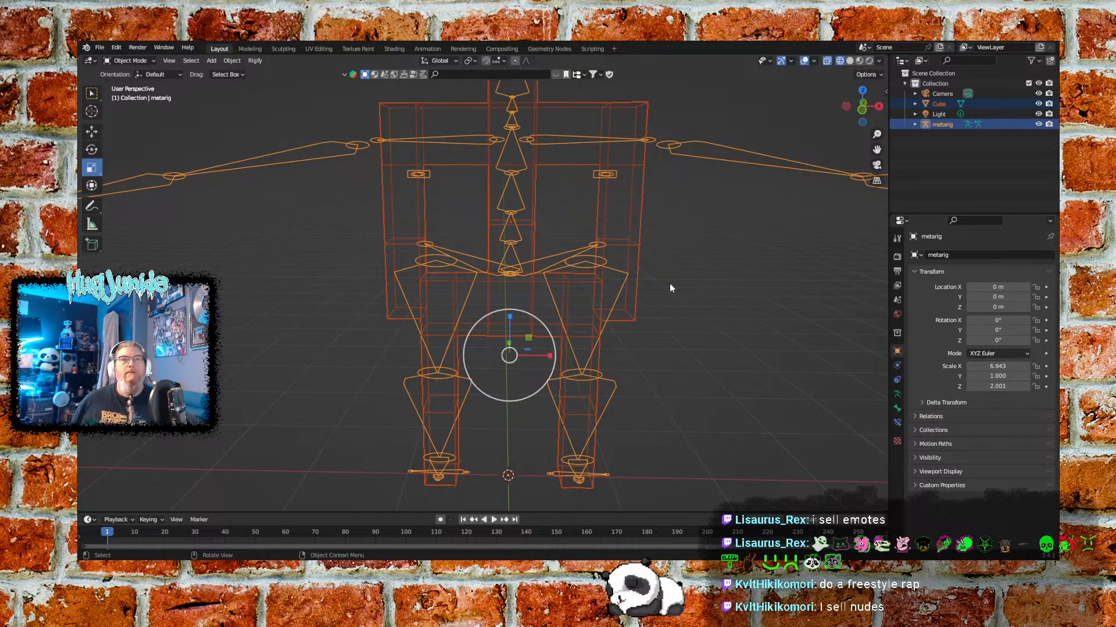
pyautogui.click(739, 297)
pyautogui.click(935, 125)
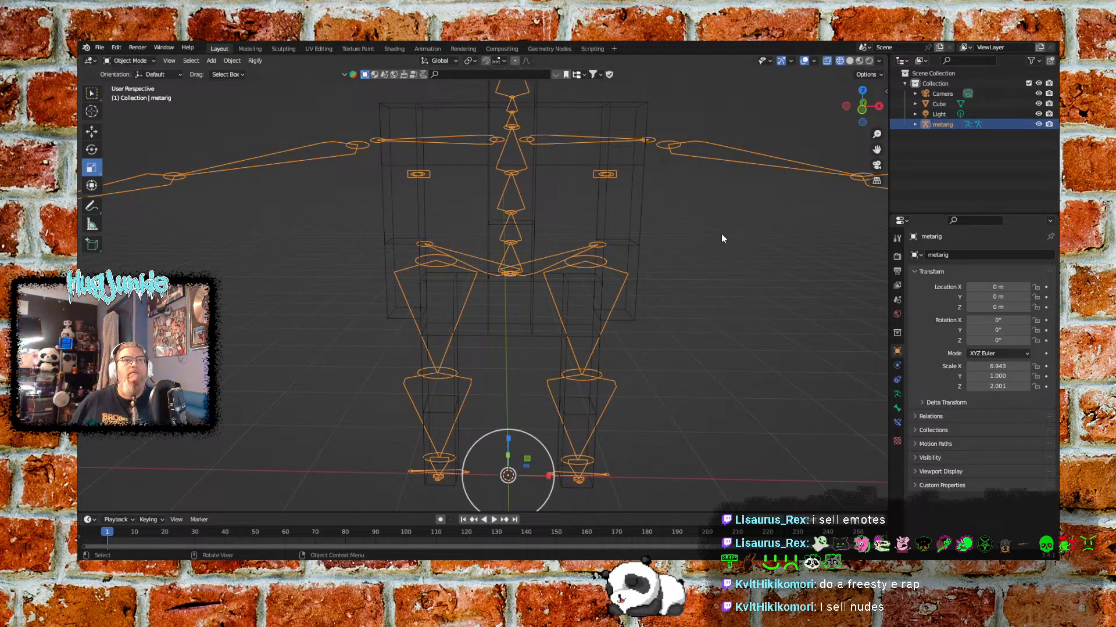
# View the metarig in front orthographic view and switch it to Edit Mode
pyautogui.click(862, 122)
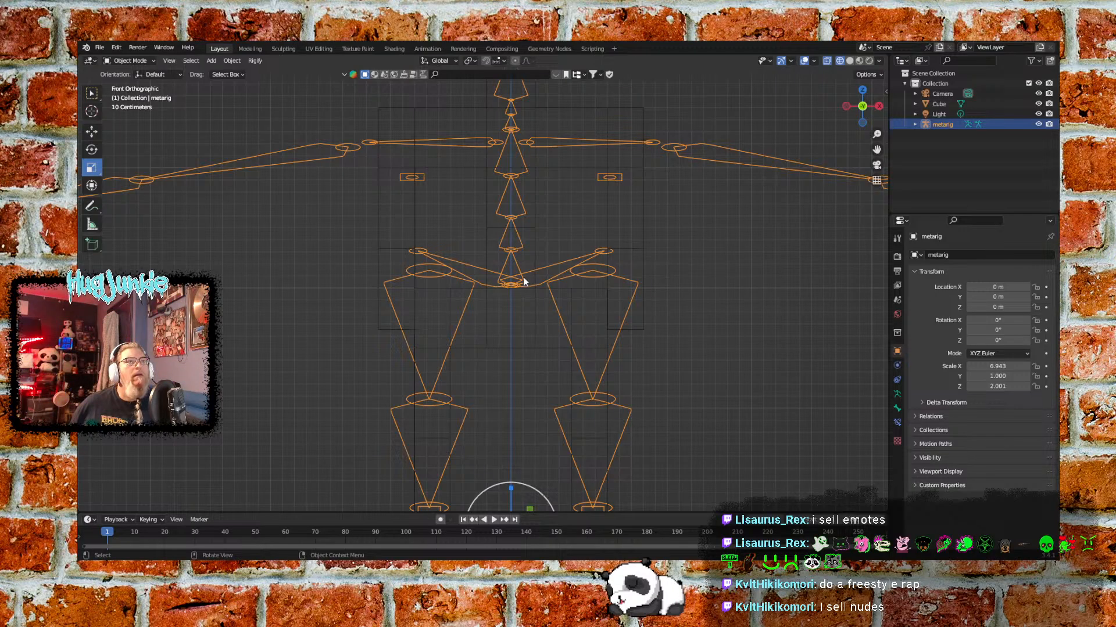
pyautogui.click(577, 225)
pyautogui.click(553, 271)
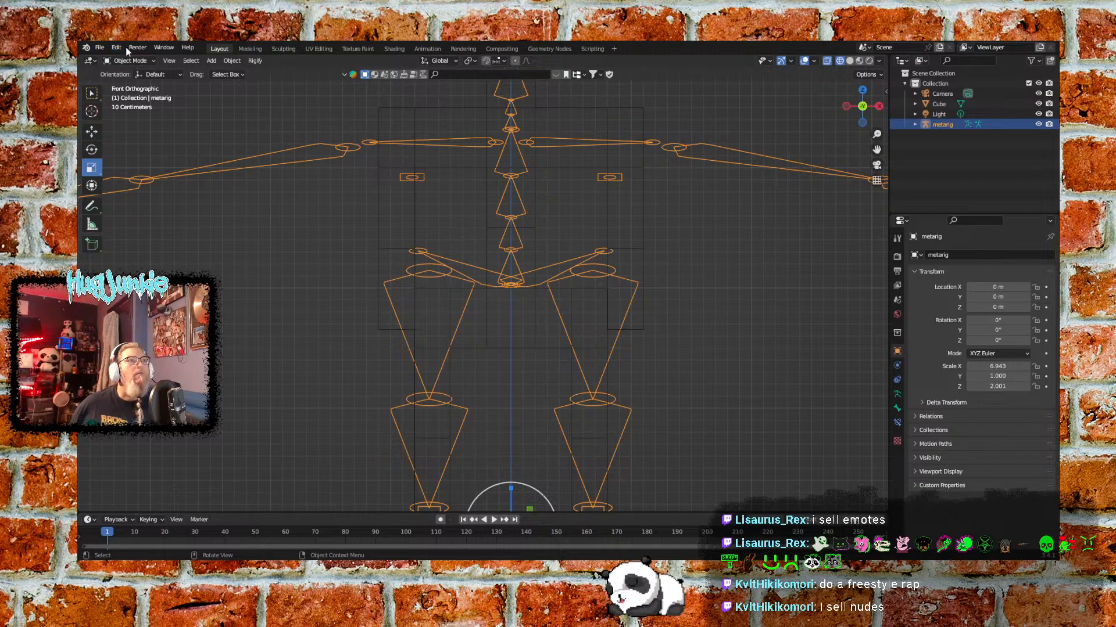
pyautogui.click(141, 61)
pyautogui.click(130, 84)
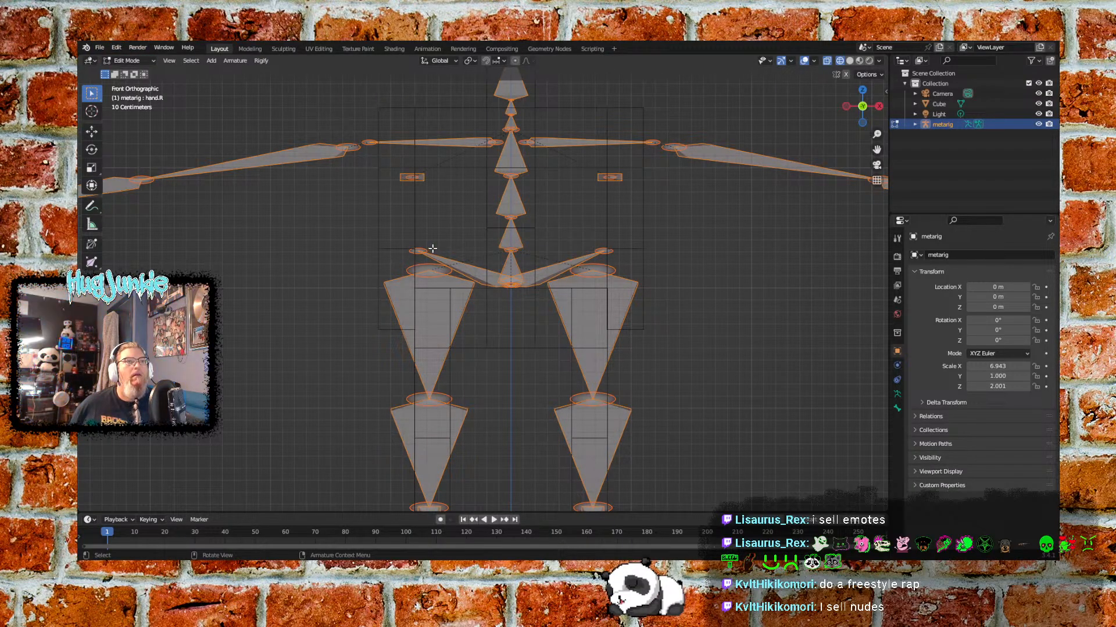
# Move the pelvis bones and the base spine bone down about 0.43 m along Z to the stickman's hips
pyautogui.click(325, 241)
pyautogui.moveTo(324, 232); pyautogui.dragTo(712, 341)
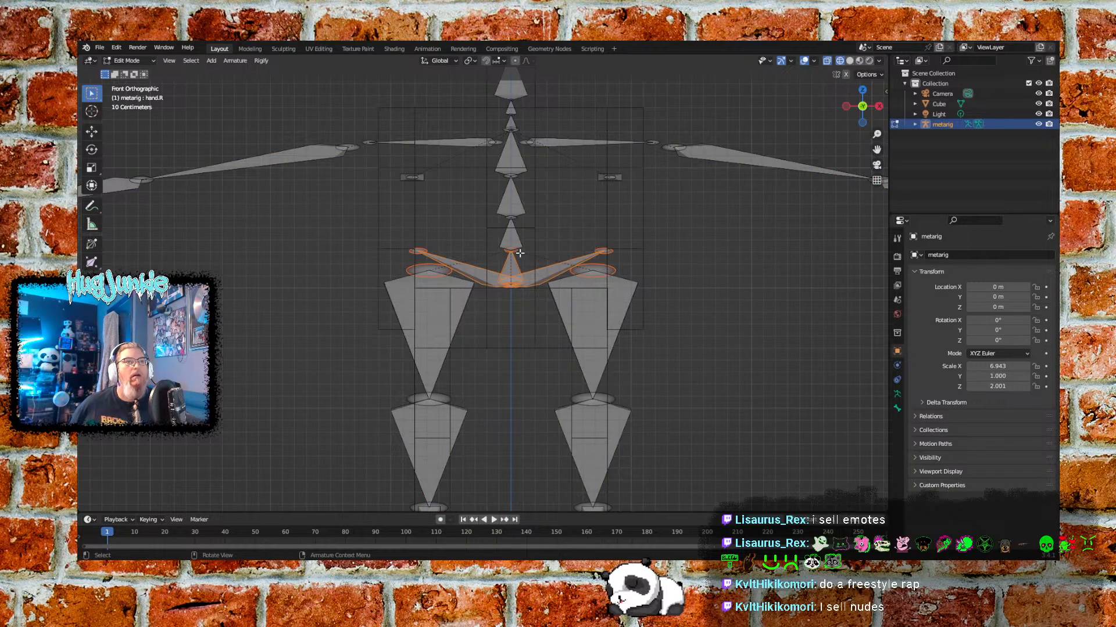
pyautogui.click(93, 133)
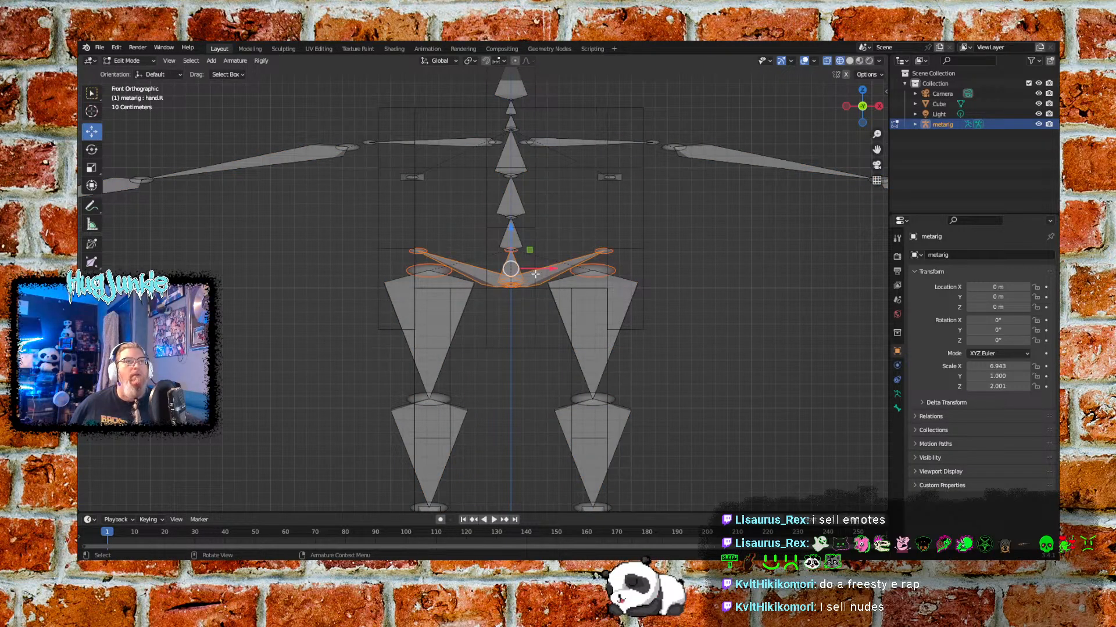
pyautogui.moveTo(511, 228); pyautogui.dragTo(503, 276)
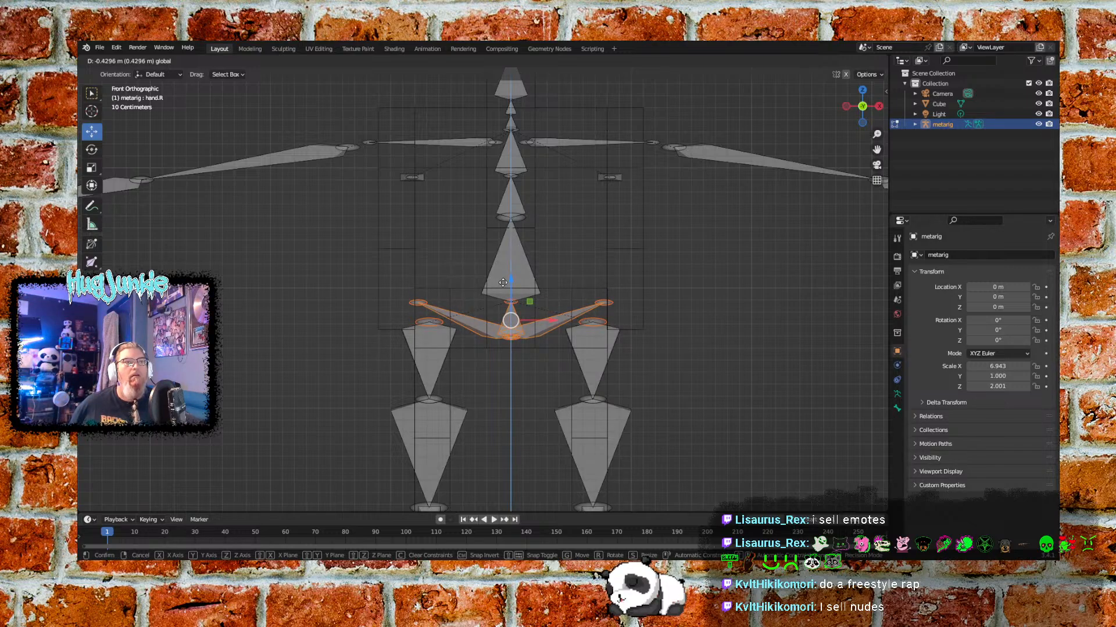
pyautogui.click(503, 283)
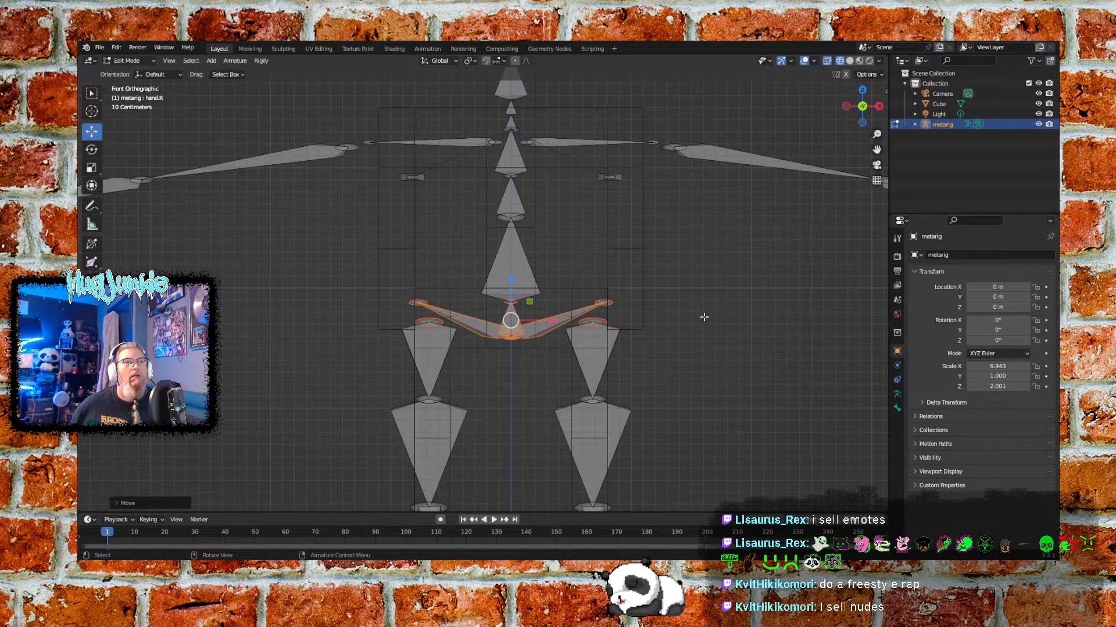
pyautogui.click(695, 390)
# Lower both knee joints along Z to mid-leg and the upper ends of both thigh bones to the tops of the stickman's legs
pyautogui.keyDown('shift'); pyautogui.moveTo(714, 411); pyautogui.dragTo(709, 331, button='middle'); pyautogui.keyUp('shift')
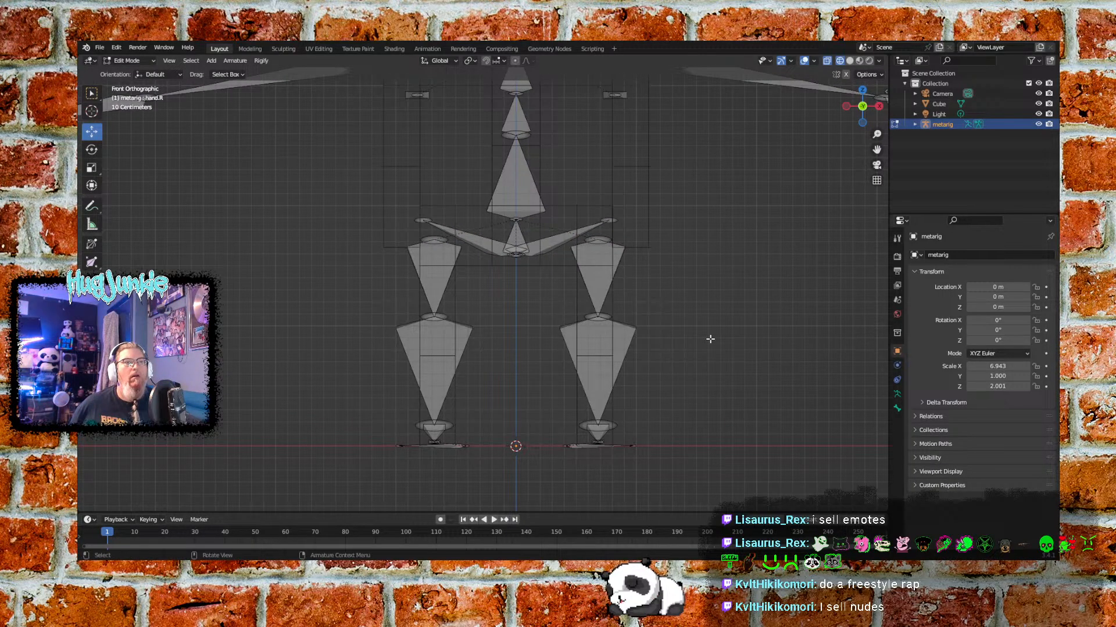
pyautogui.moveTo(661, 295); pyautogui.dragTo(402, 345)
pyautogui.moveTo(516, 279); pyautogui.dragTo(511, 313)
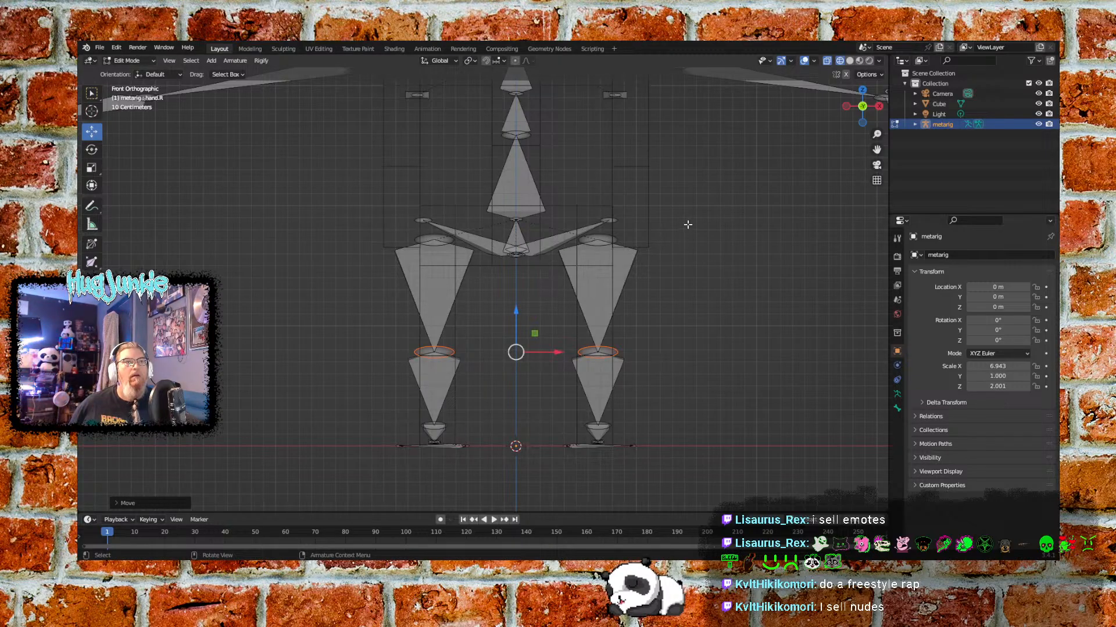
pyautogui.click(599, 238)
pyautogui.keyDown('shift'); pyautogui.click(434, 239); pyautogui.keyUp('shift')
pyautogui.moveTo(518, 217); pyautogui.dragTo(514, 230)
pyautogui.click(741, 311)
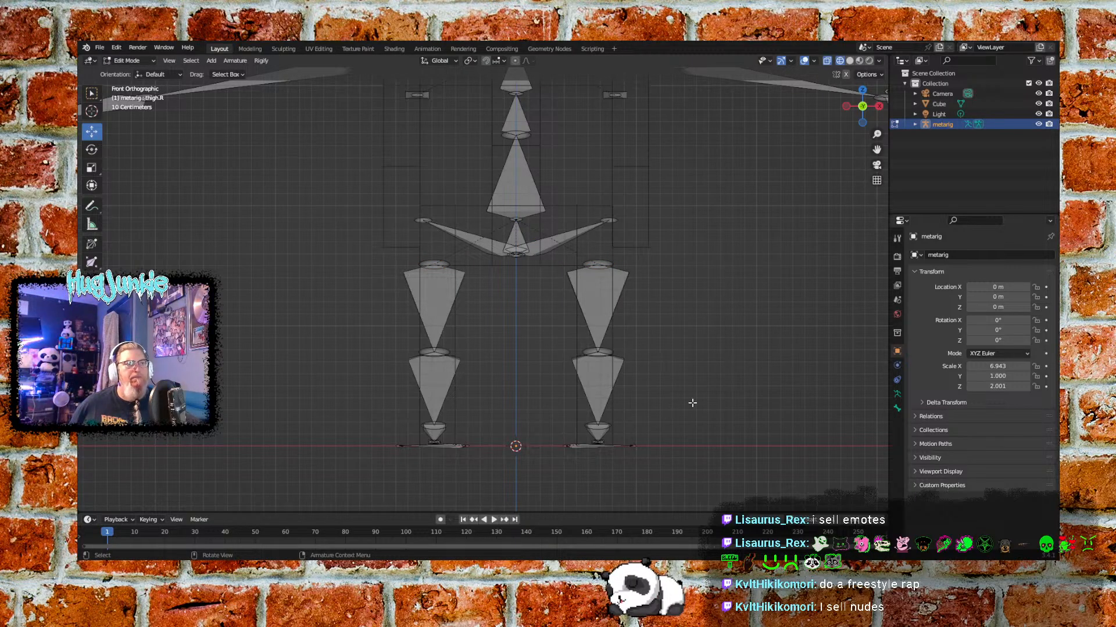
# Lower the joint above spine.001 by about 0.07 m and raise the joint above spine.002 slightly along Z
pyautogui.keyDown('shift'); pyautogui.moveTo(691, 224); pyautogui.dragTo(690, 366, button='middle'); pyautogui.keyUp('shift')
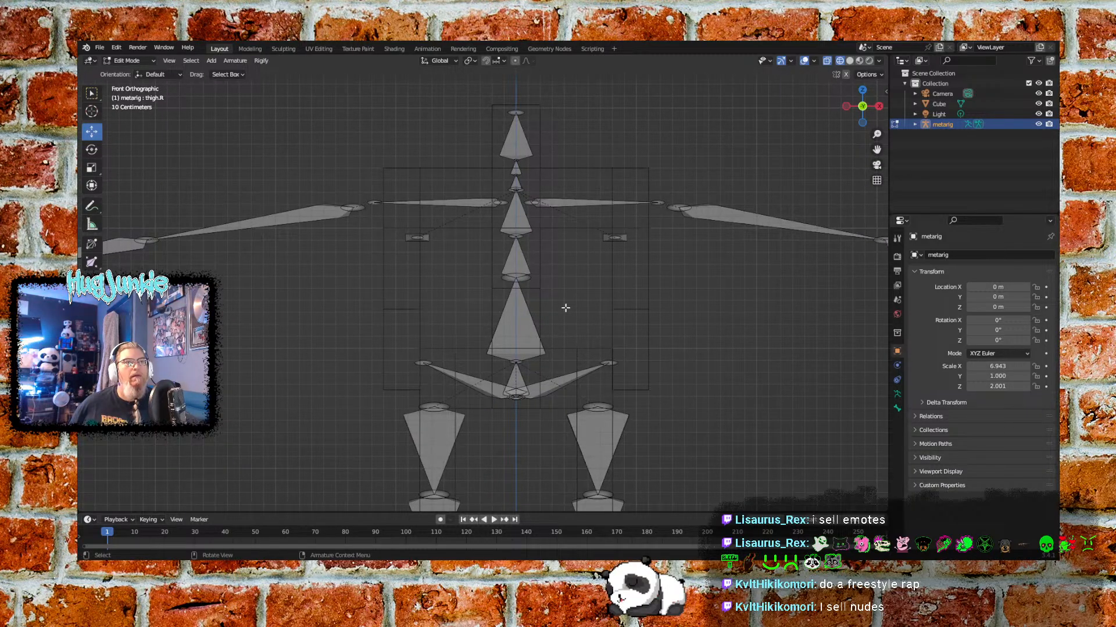
pyautogui.click(519, 275)
pyautogui.press('g')
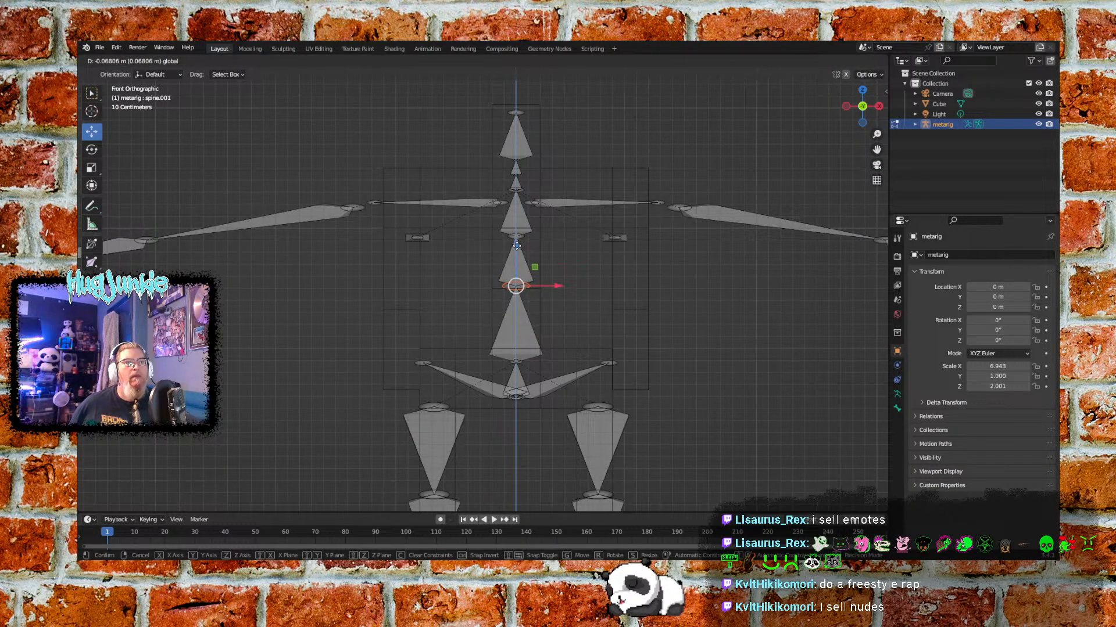
pyautogui.click(525, 245)
pyautogui.click(517, 235)
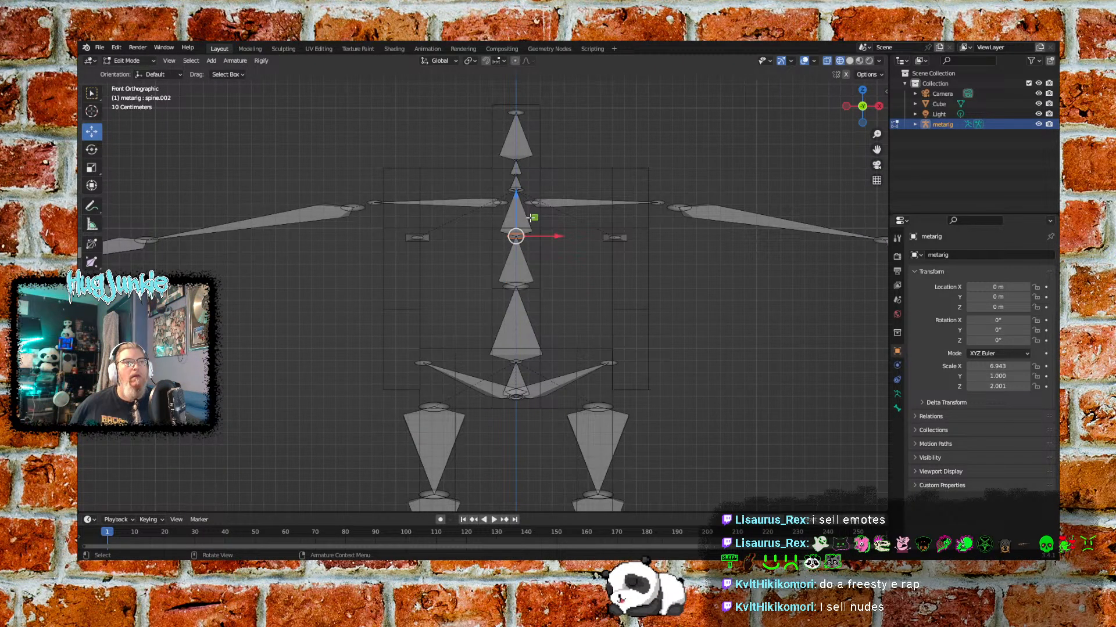
pyautogui.press('g')
pyautogui.click(516, 186)
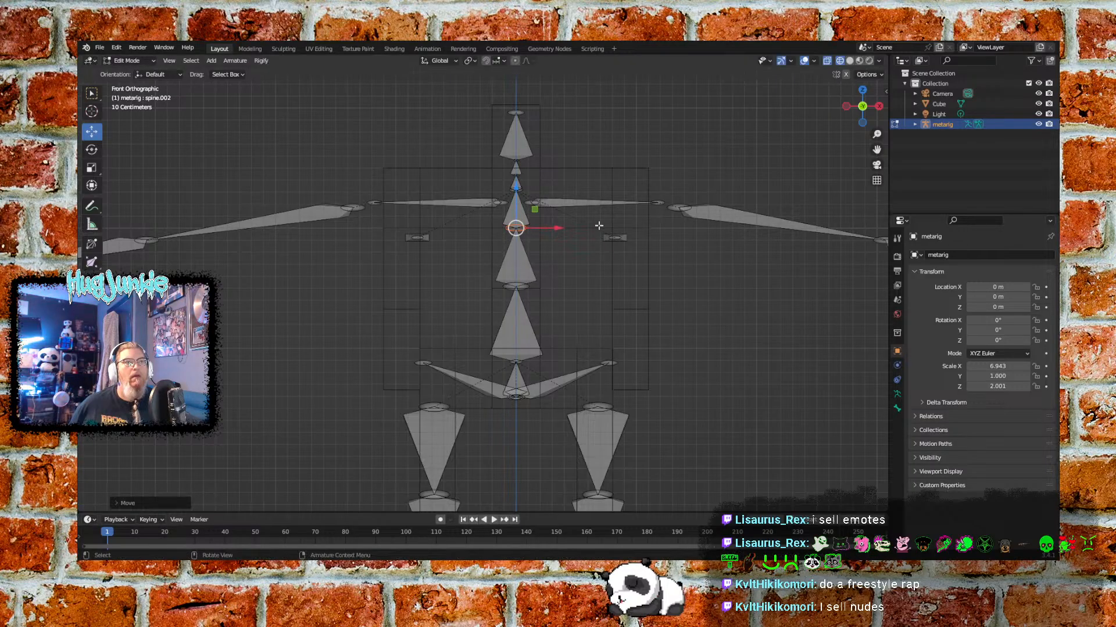
# Try removing the upper neck bone spine.005, first by deleting it and again by dissolving it
pyautogui.keyDown('shift'); pyautogui.moveTo(572, 279); pyautogui.dragTo(581, 399, button='middle'); pyautogui.keyUp('shift')
pyautogui.scroll(4, 568, 276)
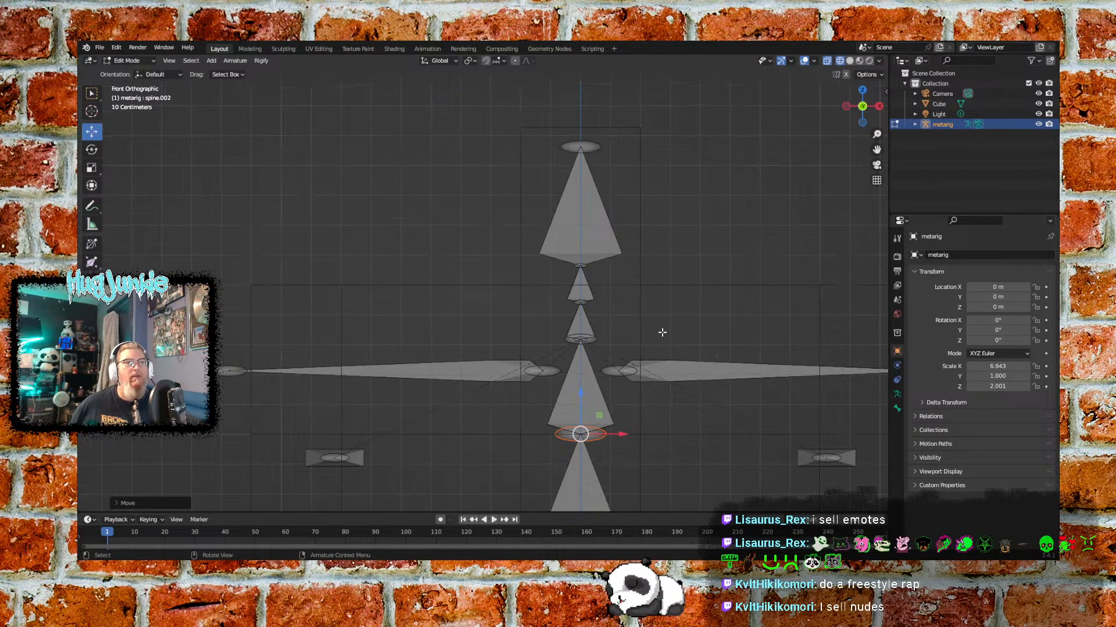
pyautogui.keyDown('shift'); pyautogui.moveTo(673, 316); pyautogui.dragTo(573, 321, button='middle'); pyautogui.keyUp('shift')
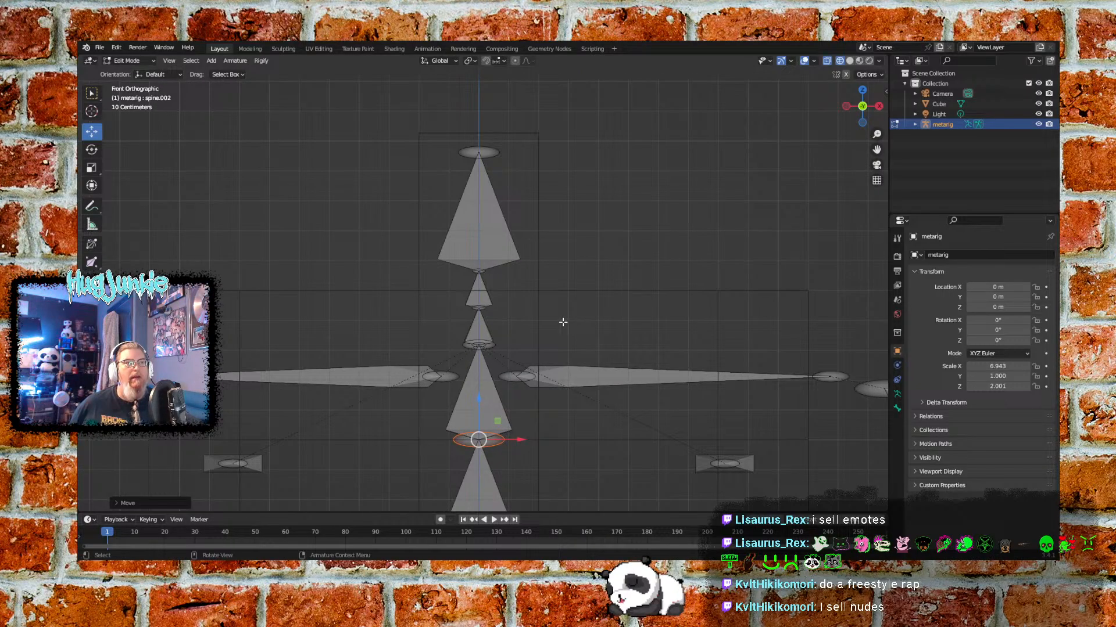
pyautogui.click(479, 299)
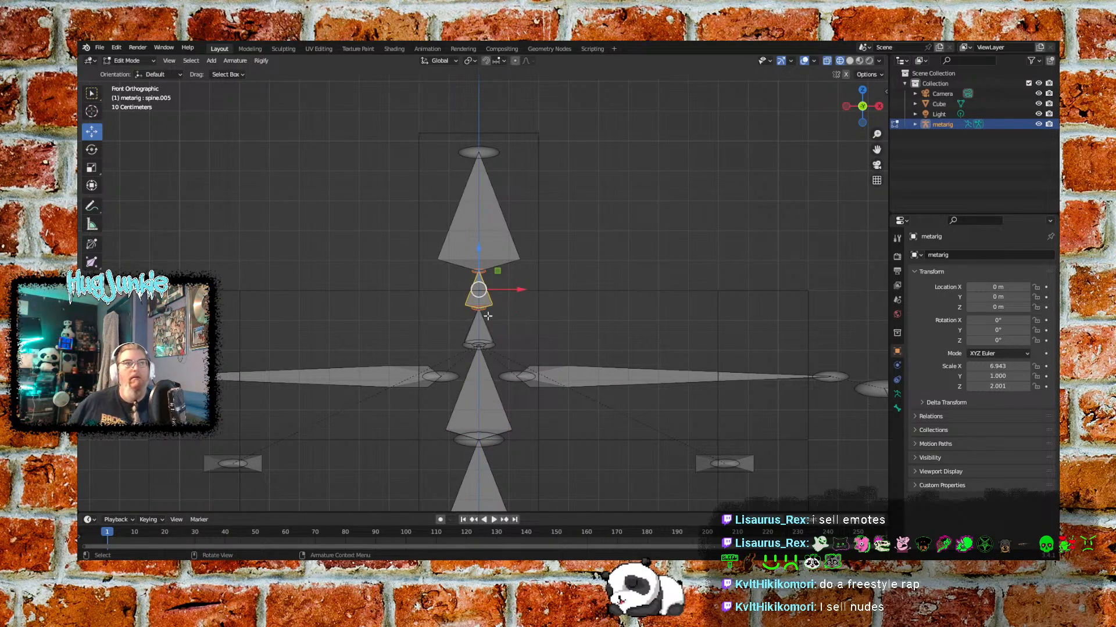
pyautogui.press('x')
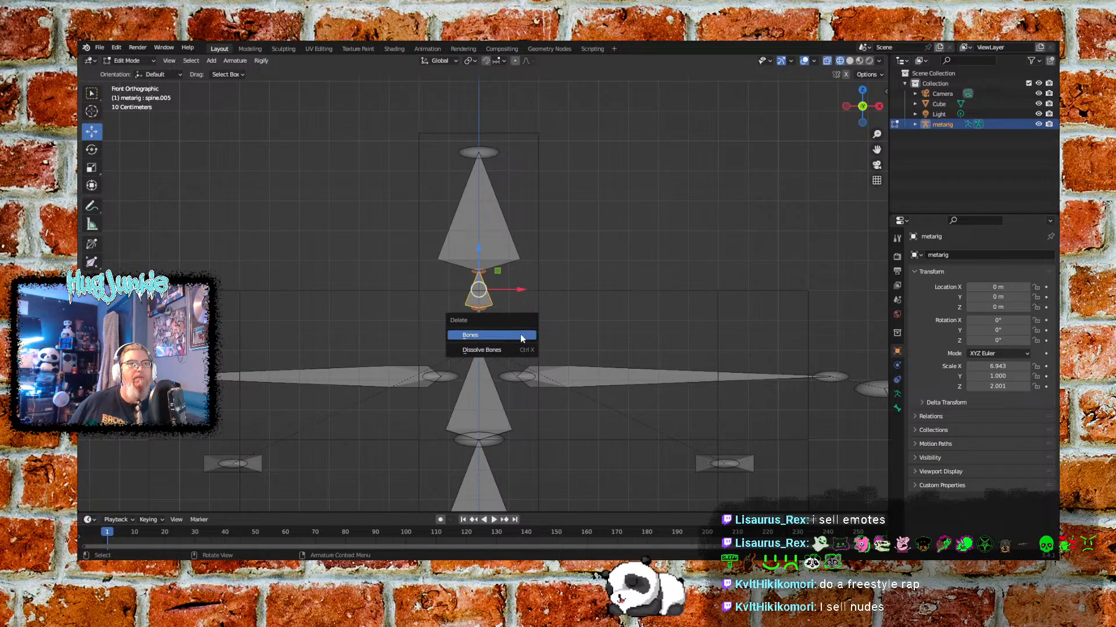
pyautogui.click(521, 334)
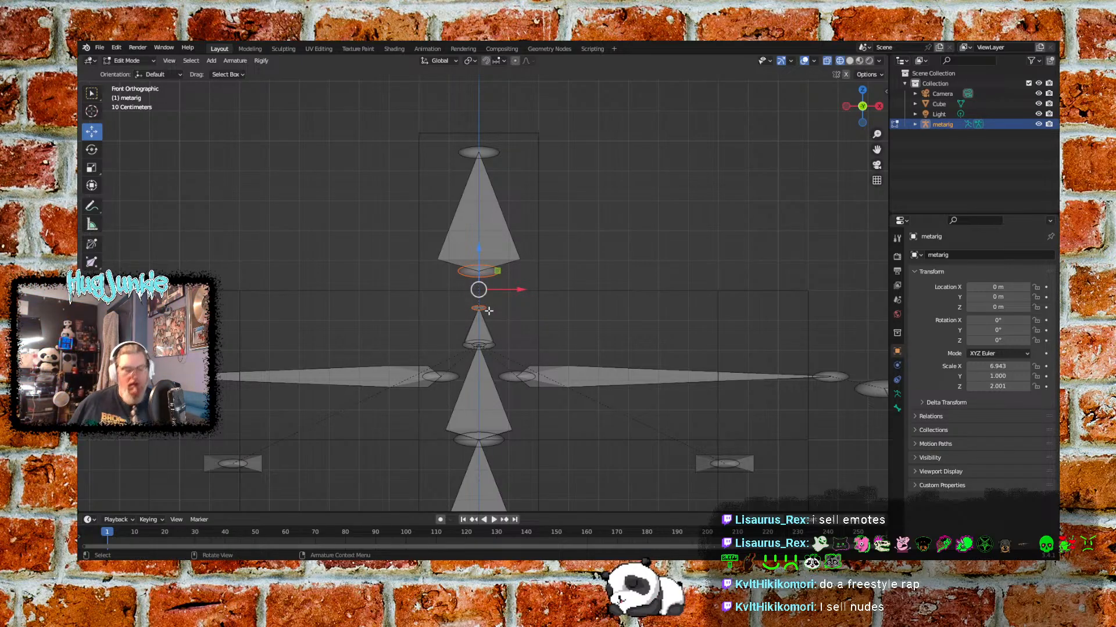
pyautogui.hotkey('ctrl', 'z')
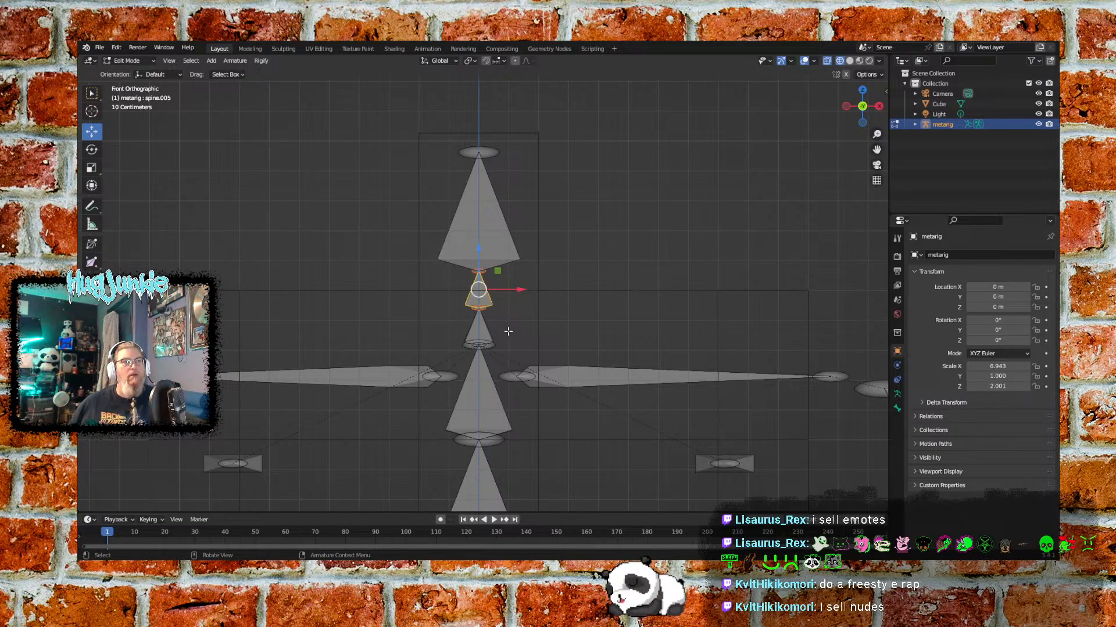
pyautogui.rightClick(486, 305)
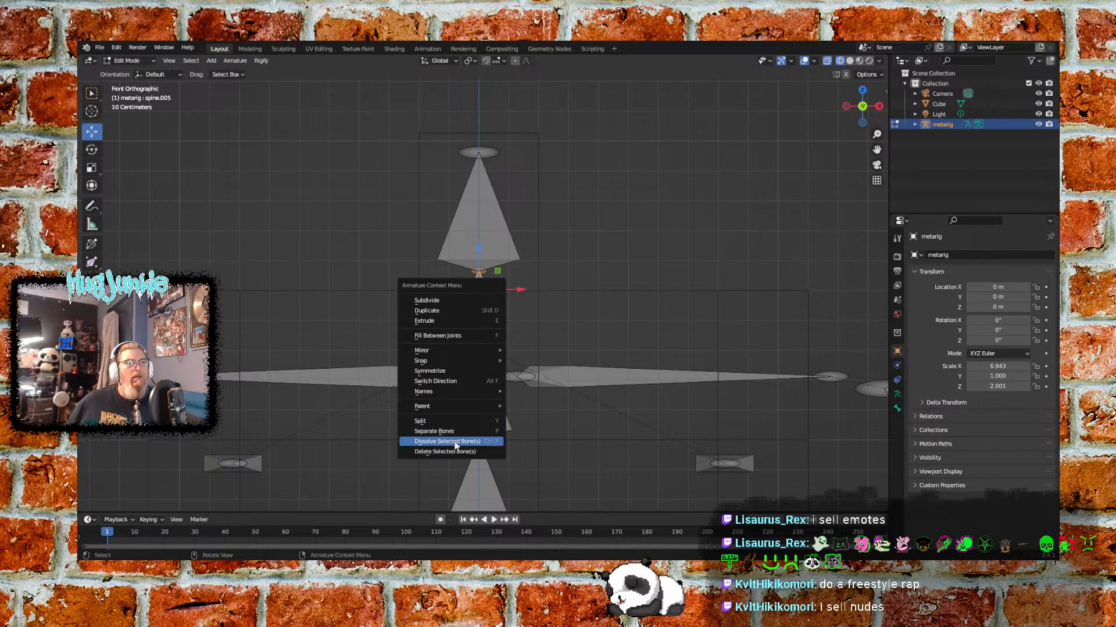
pyautogui.click(456, 444)
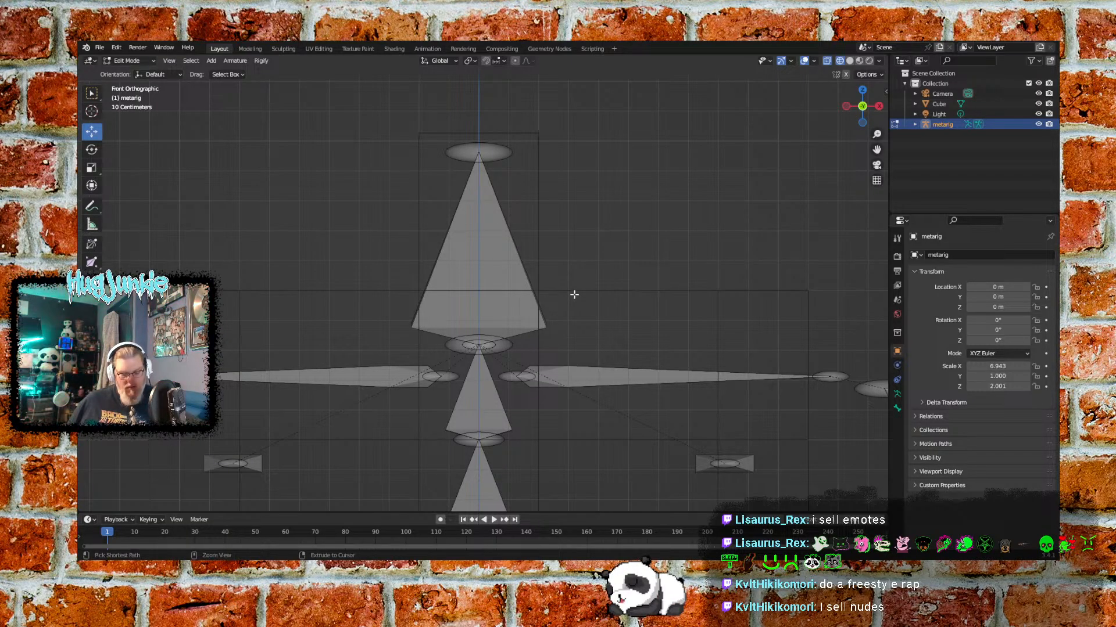
# Dissolve the lower neck bone spine.004 so one bone spans the neck between chest and head
pyautogui.click(480, 332)
pyautogui.rightClick(480, 334)
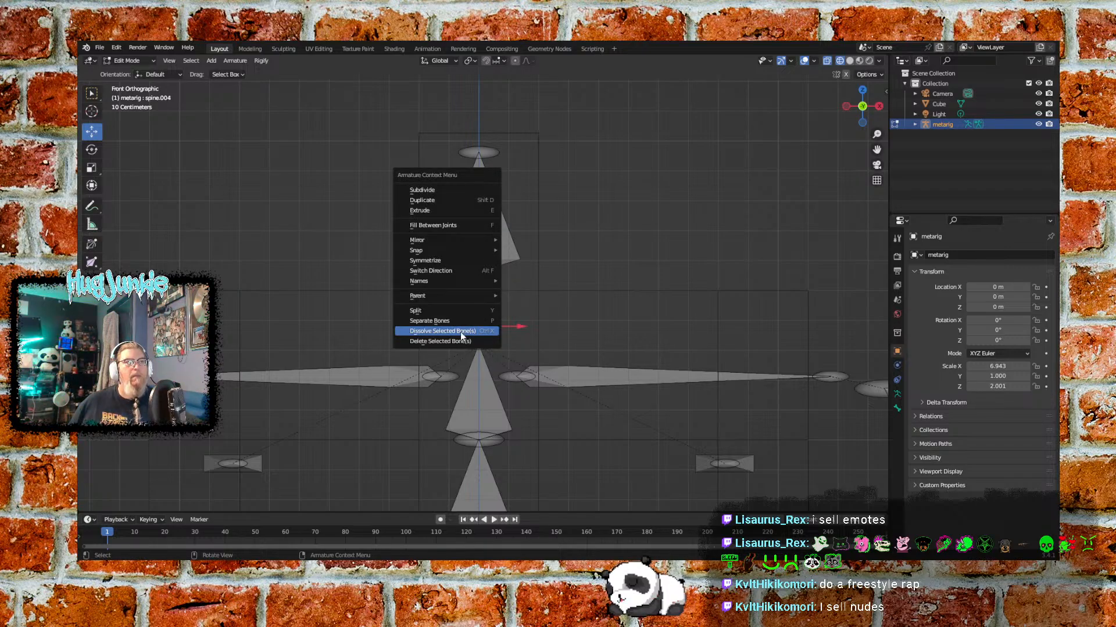
pyautogui.click(460, 333)
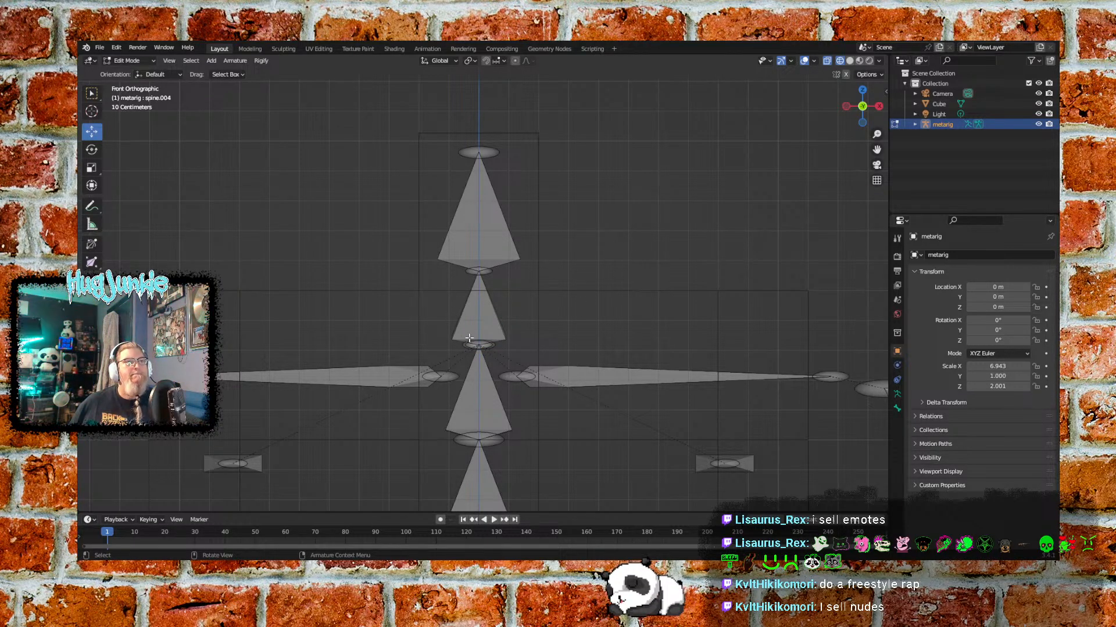
# Adjust the meeting point of the chest and neck bones along Z, leaving a small gap between them
pyautogui.click(475, 344)
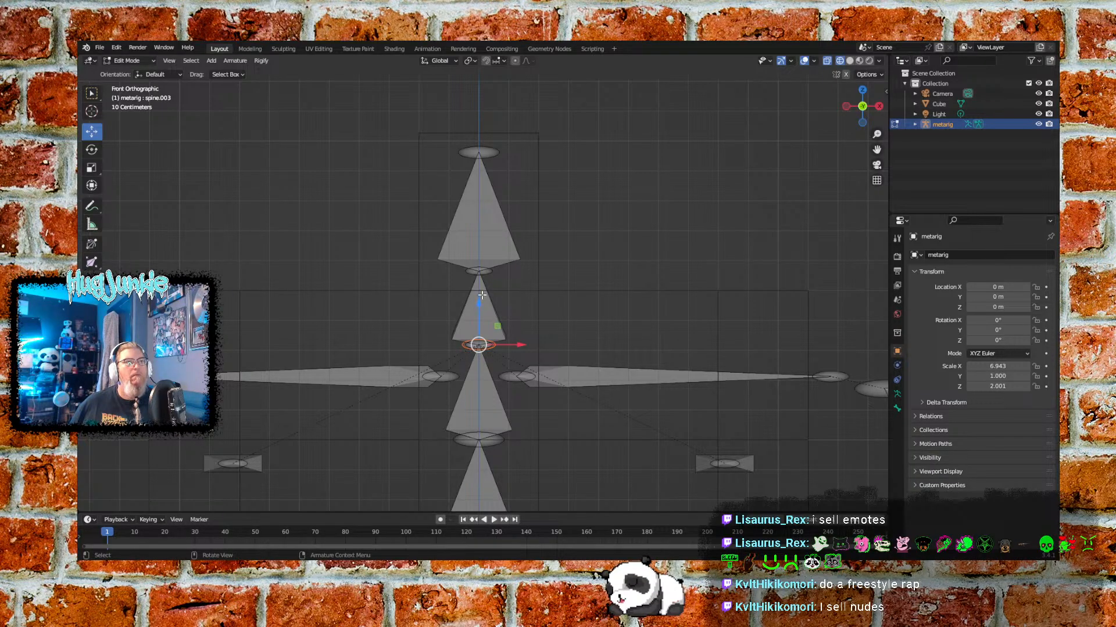
pyautogui.moveTo(478, 323); pyautogui.dragTo(476, 284)
pyautogui.click(479, 344)
# Raise the head bone's tip to the top of the stickman's head and lower its base joint toward the shoulder line
pyautogui.click(479, 152)
pyautogui.moveTo(480, 111); pyautogui.dragTo(479, 93)
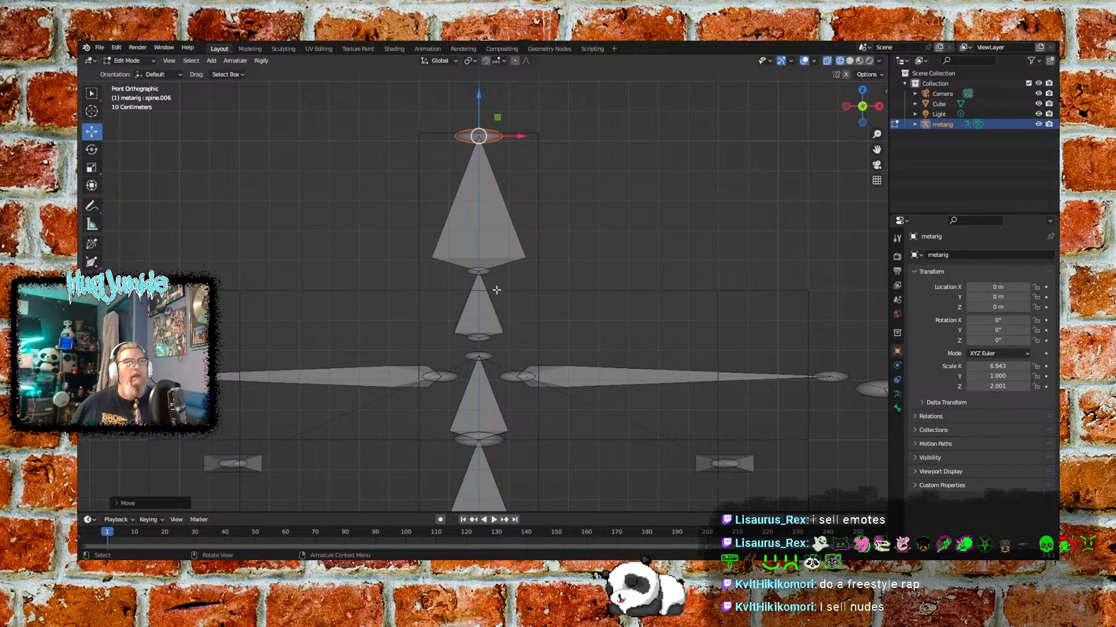
pyautogui.click(483, 272)
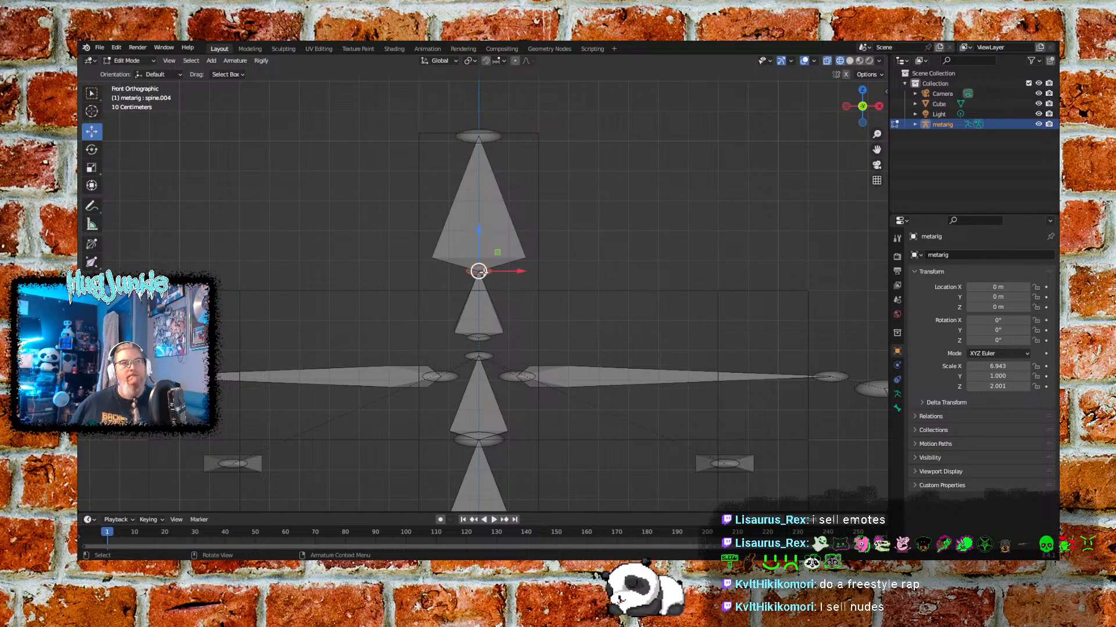
pyautogui.moveTo(477, 236); pyautogui.dragTo(478, 244)
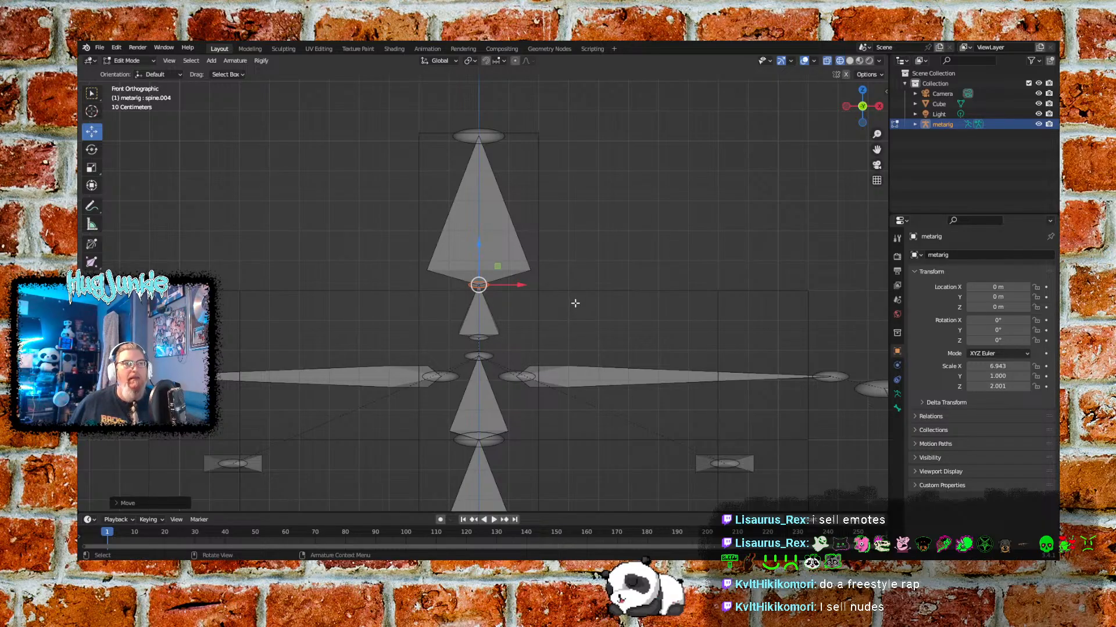
# Raise both breast bones together with the spine joint at the base of the chest bone along Z, closer to the shoulder line
pyautogui.keyDown('shift'); pyautogui.moveTo(618, 331); pyautogui.dragTo(569, 280, button='middle'); pyautogui.keyUp('shift')
pyautogui.scroll(-3, 569, 280)
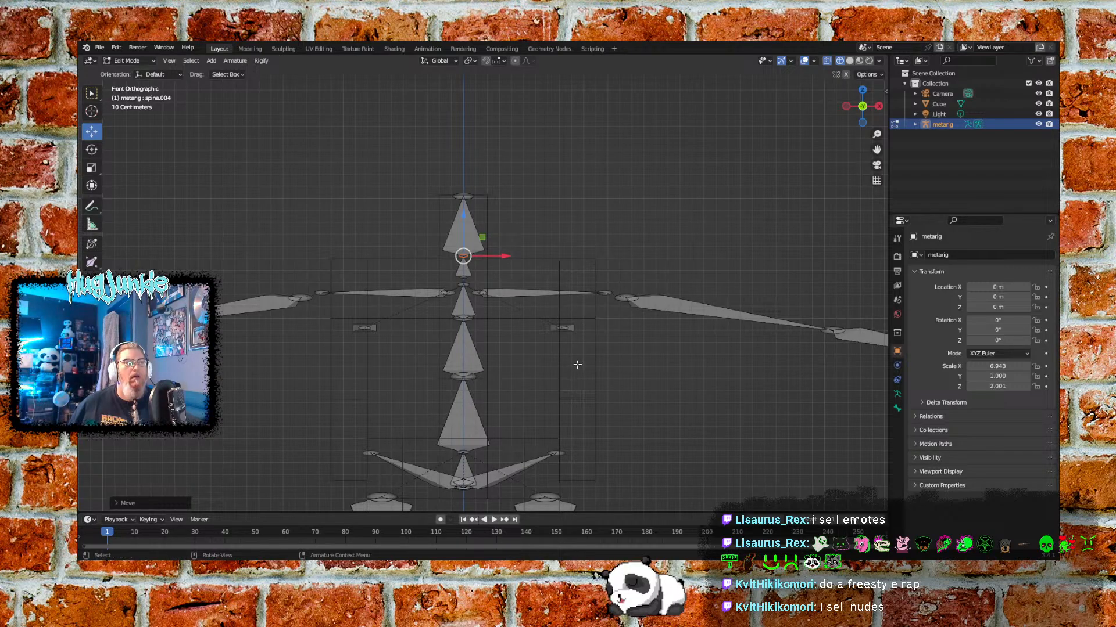
pyautogui.moveTo(582, 310); pyautogui.dragTo(341, 353)
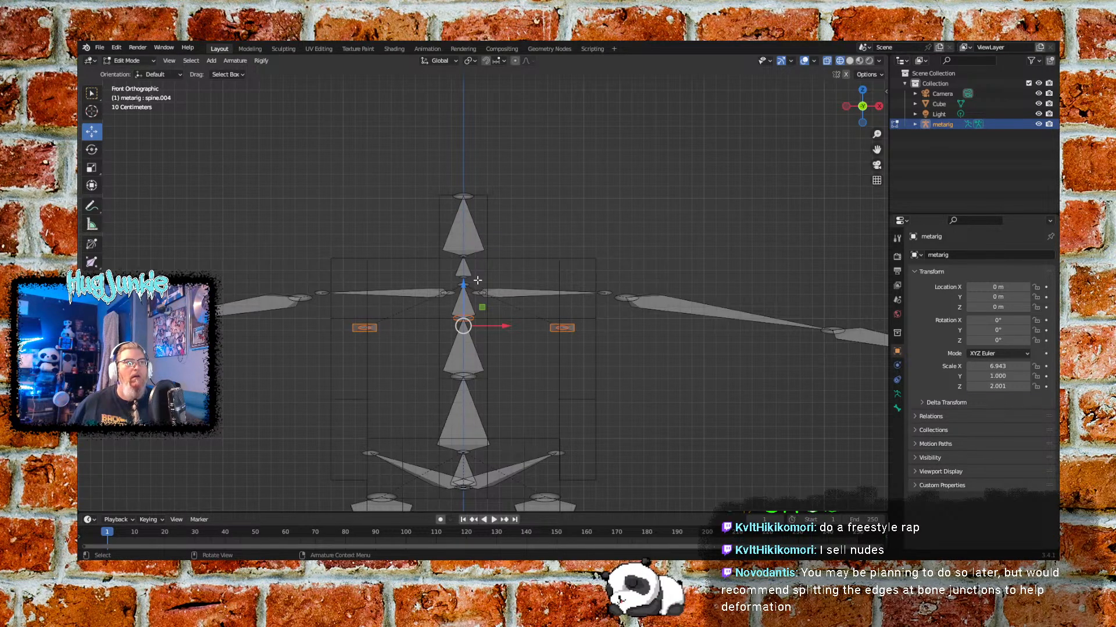
pyautogui.press('g')
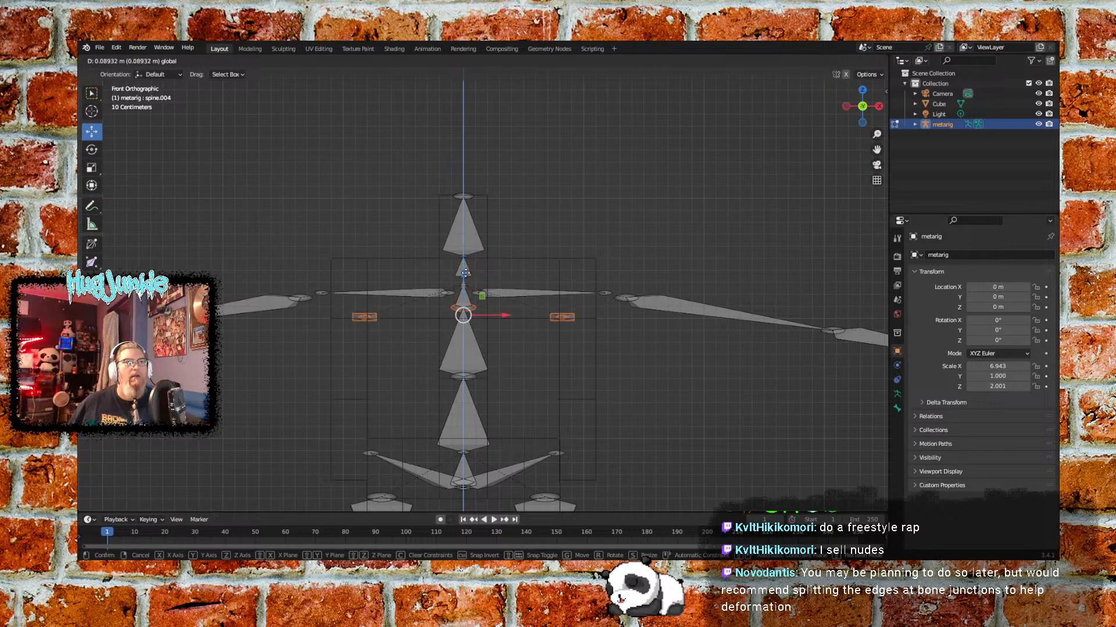
pyautogui.click(465, 266)
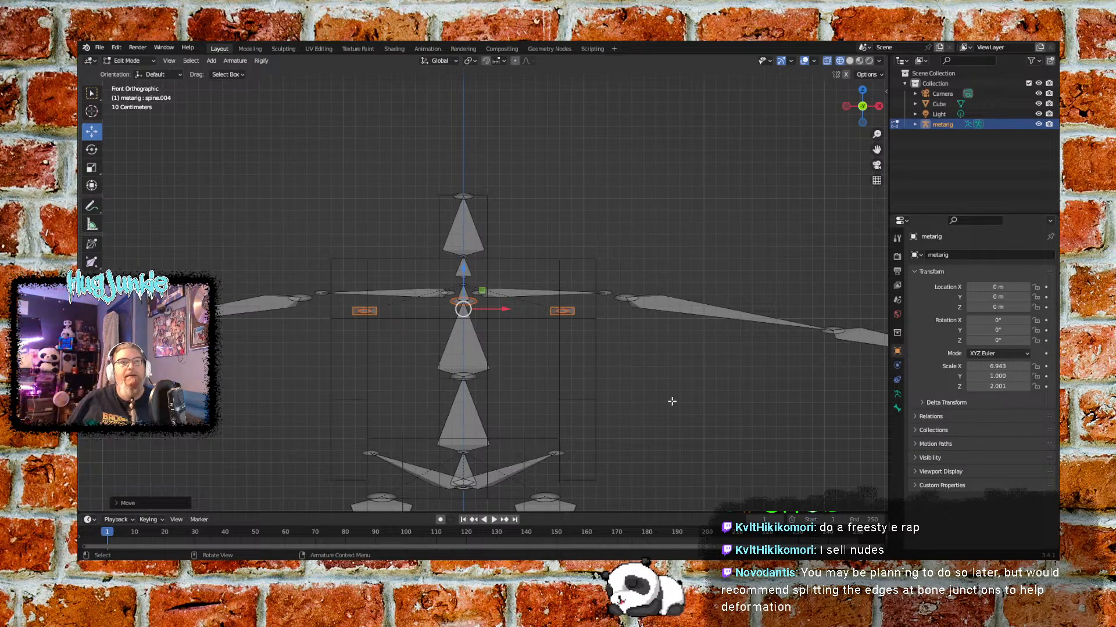
pyautogui.click(643, 369)
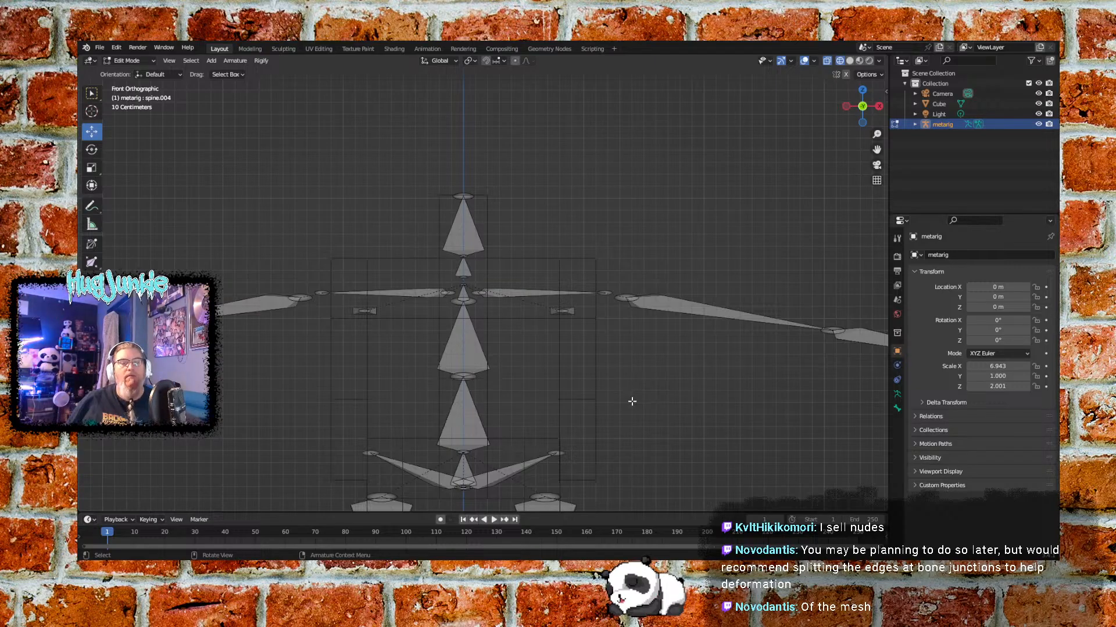
# Scale the outer ends of both shoulder bones inward to about 0.8 so they sit inside the torso outline
pyautogui.keyDown('shift'); pyautogui.moveTo(630, 398); pyautogui.dragTo(665, 324, button='middle'); pyautogui.keyUp('shift')
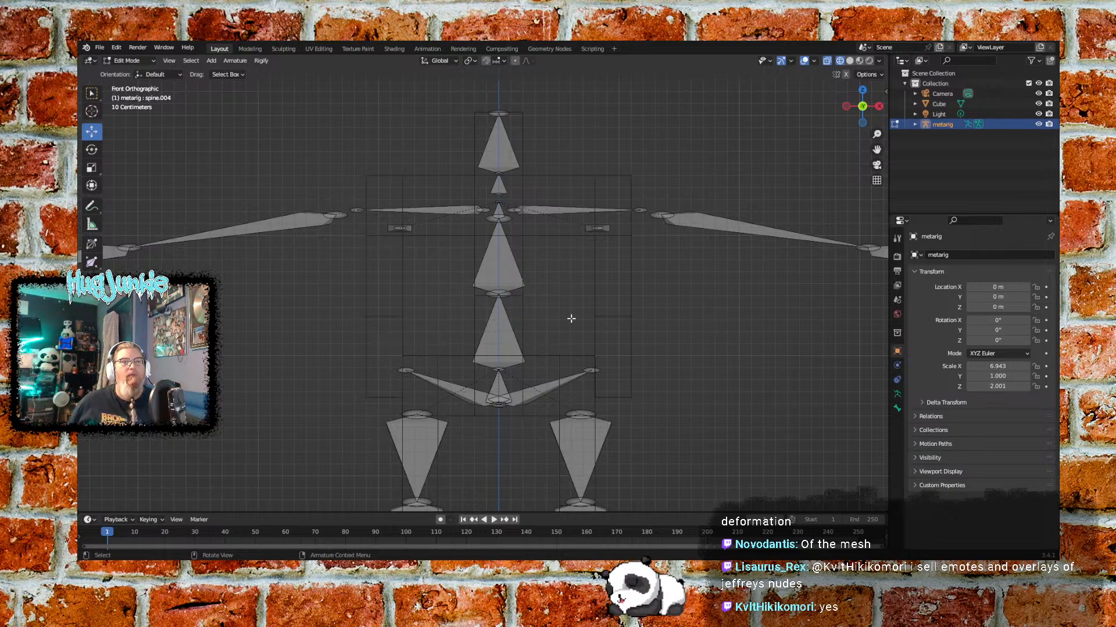
pyautogui.keyDown('shift'); pyautogui.moveTo(680, 286); pyautogui.dragTo(403, 256, button='middle'); pyautogui.keyUp('shift')
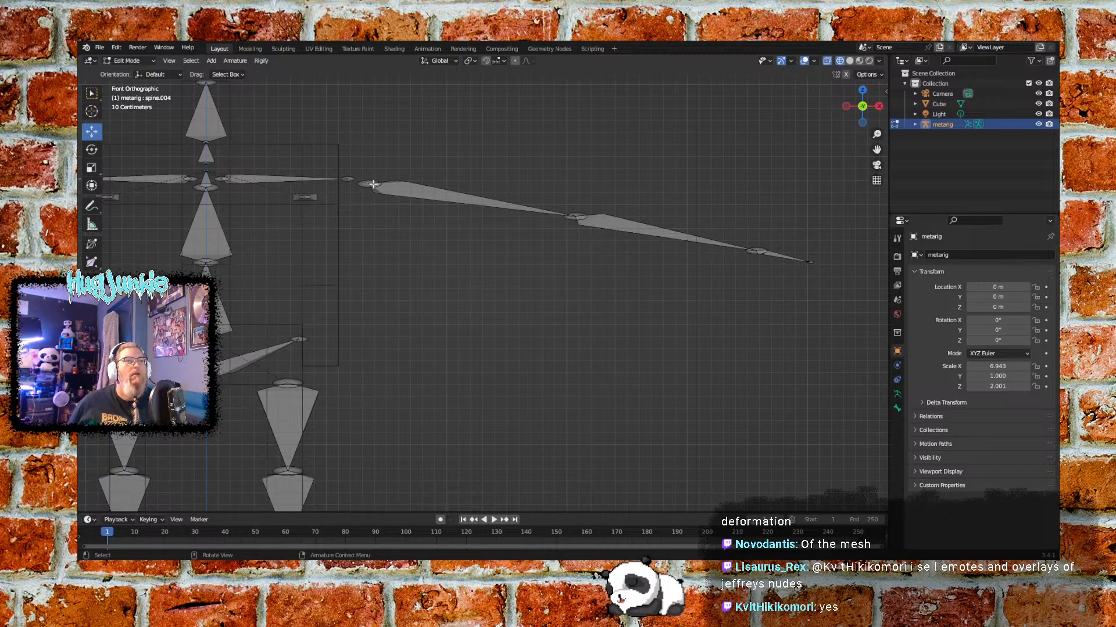
pyautogui.click(349, 178)
pyautogui.press('KP_Decimal')
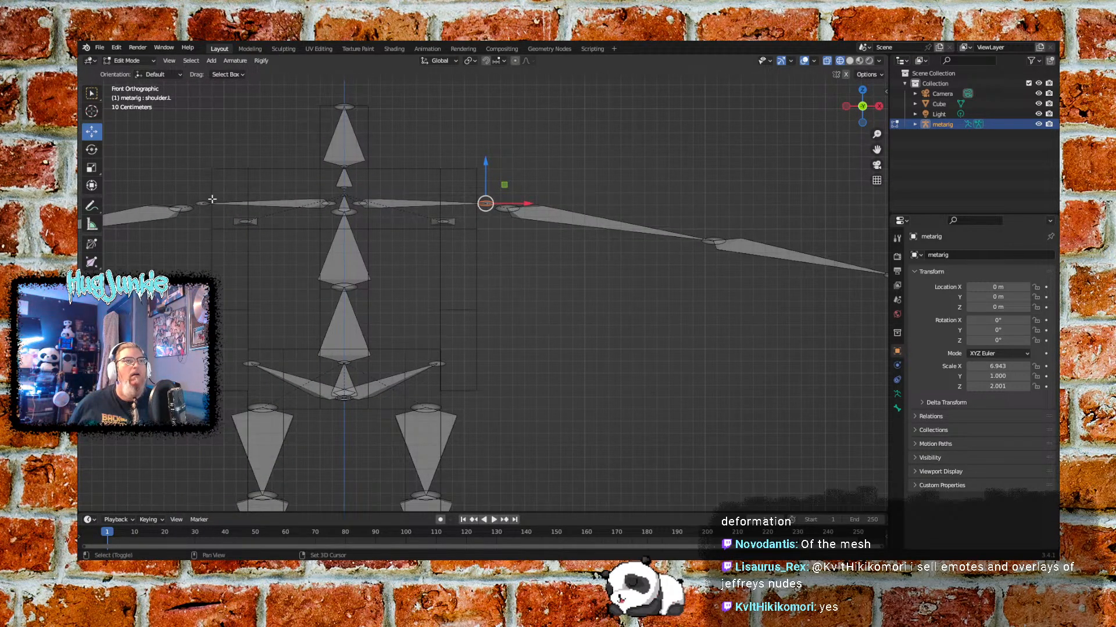
pyautogui.keyDown('shift'); pyautogui.click(288, 208); pyautogui.keyUp('shift')
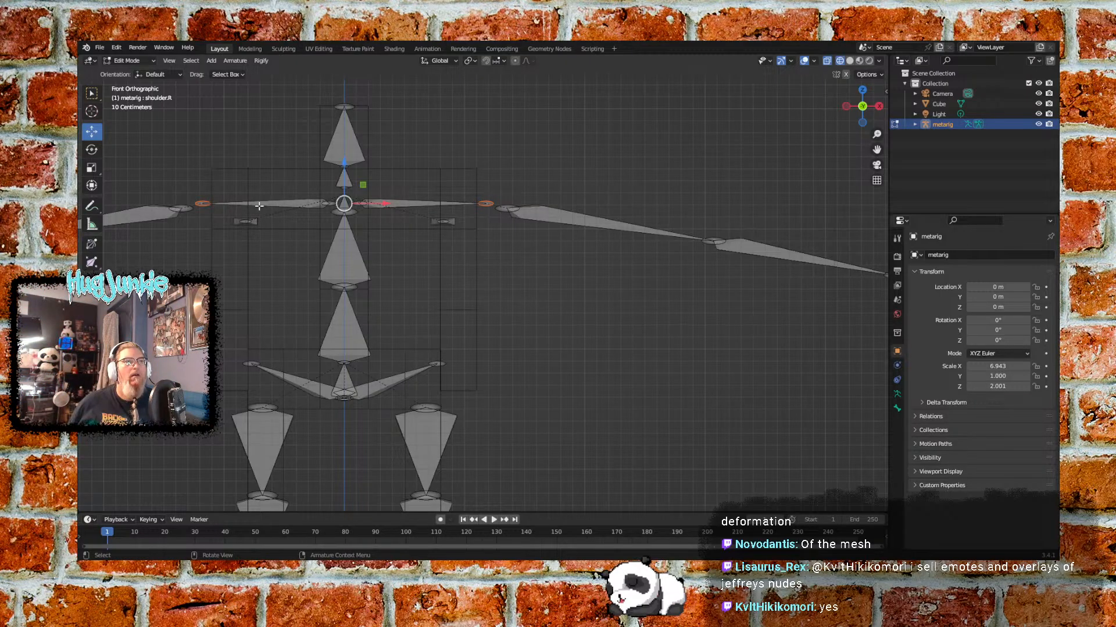
pyautogui.press('s')
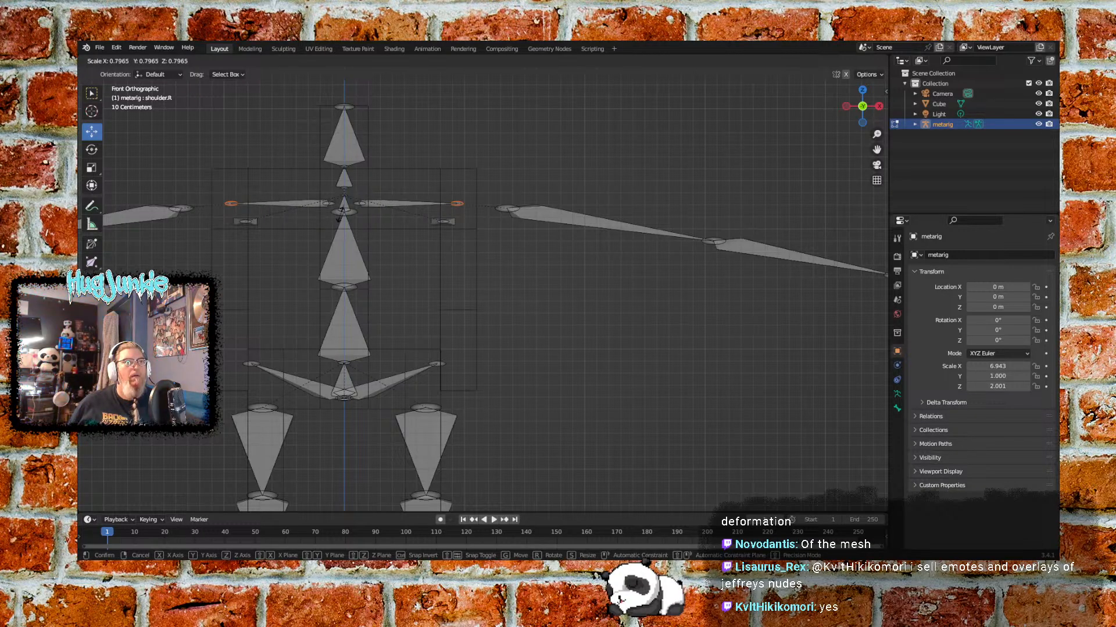
pyautogui.click(339, 212)
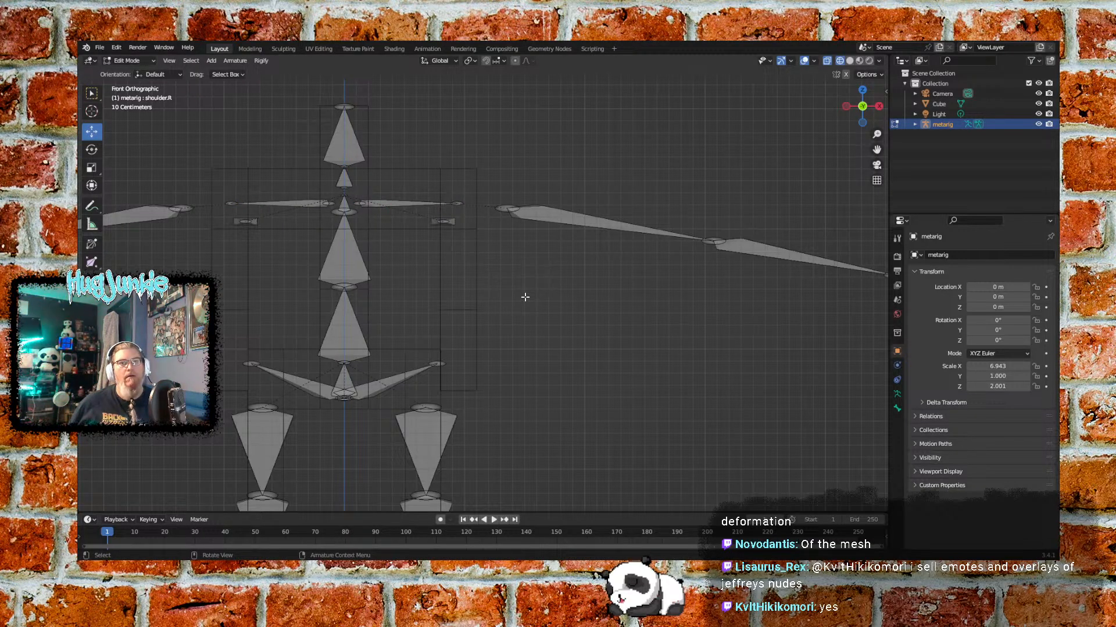
# Scale the base joints of both upper arm bones inward to the shoulder tips and raise them slightly to the shoulder line
pyautogui.scroll(-2, 525, 297)
pyautogui.click(274, 234)
pyautogui.keyDown('shift'); pyautogui.click(496, 234); pyautogui.keyUp('shift')
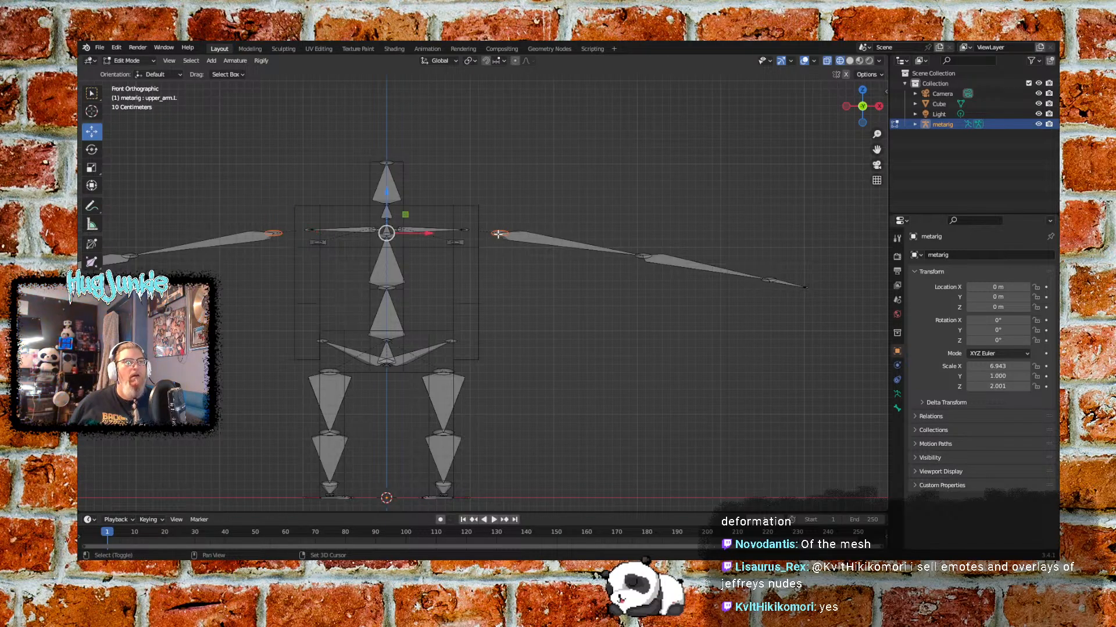
pyautogui.press('s')
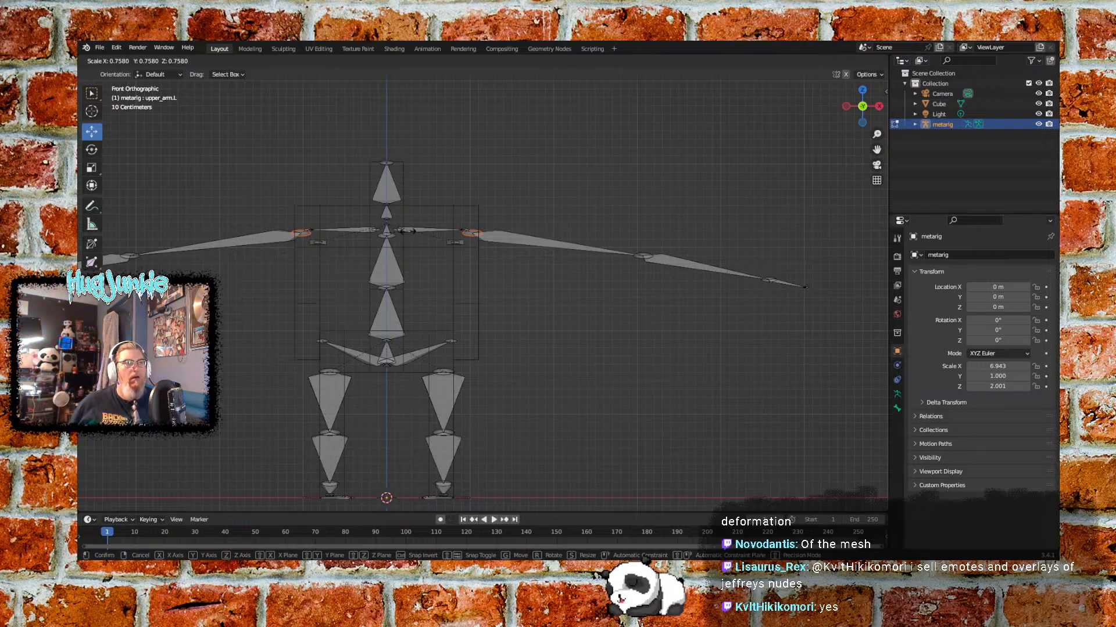
pyautogui.click(407, 231)
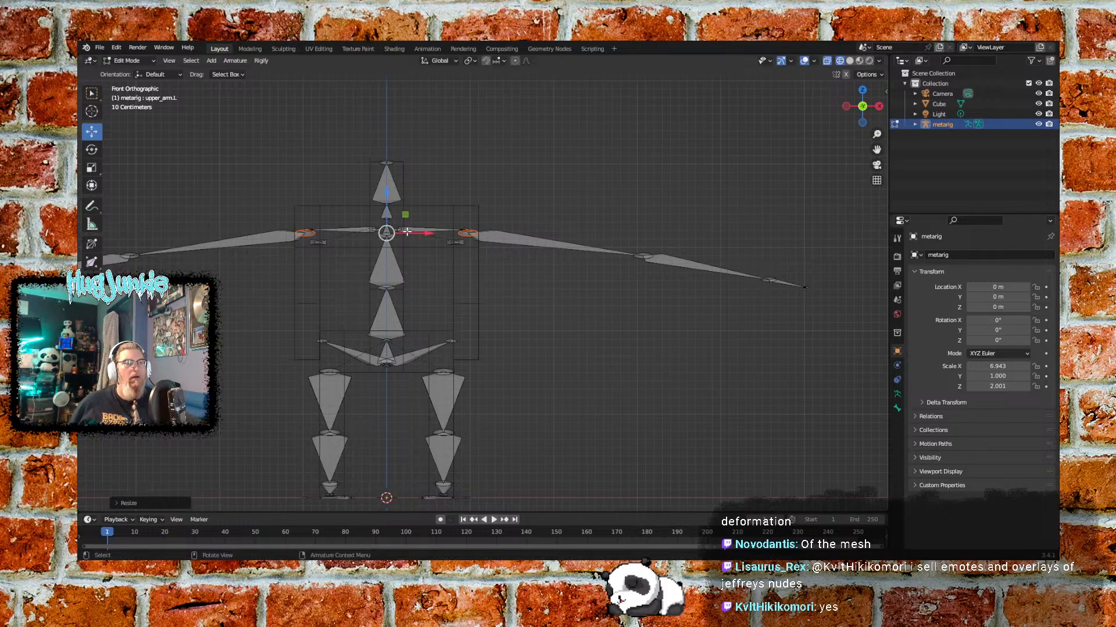
pyautogui.moveTo(388, 193); pyautogui.dragTo(388, 188)
pyautogui.click(550, 296)
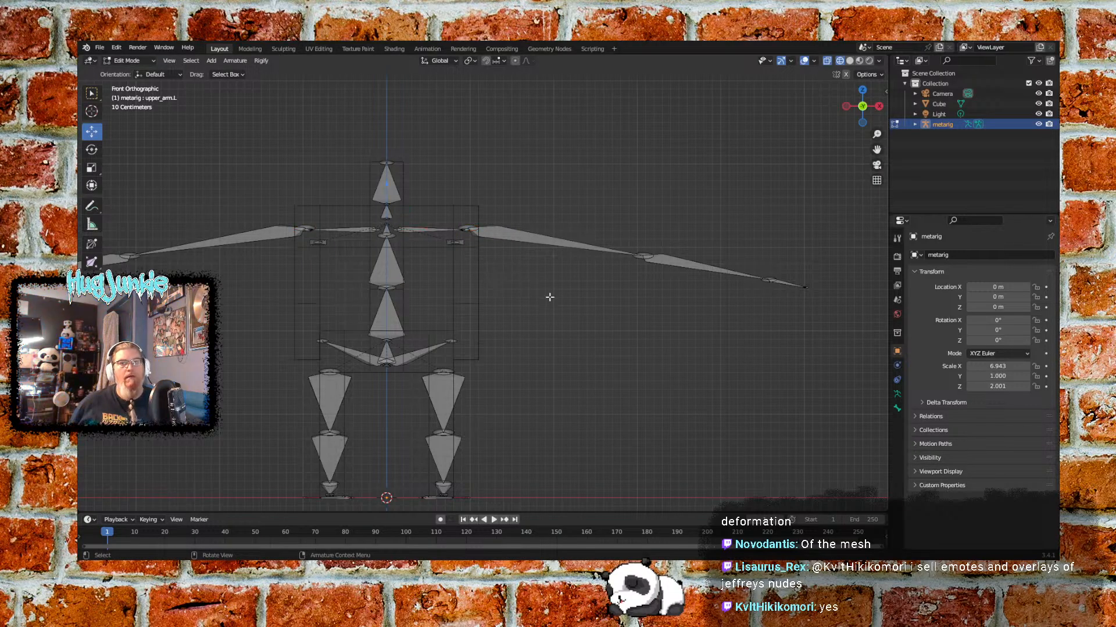
# Scale both elbow joints inward beneath the shoulders and lower them about 0.53 m so the upper arms hang vertically
pyautogui.click(641, 256)
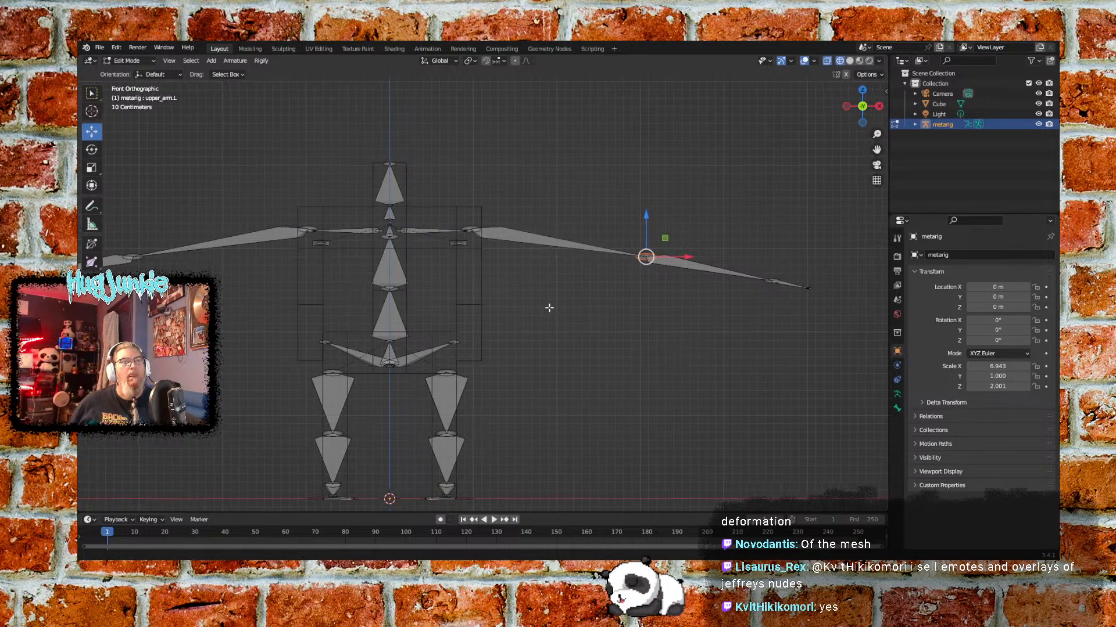
pyautogui.keyDown('shift'); pyautogui.moveTo(545, 308); pyautogui.dragTo(601, 296, button='middle'); pyautogui.keyUp('shift')
pyautogui.keyDown('shift'); pyautogui.click(200, 246); pyautogui.keyUp('shift')
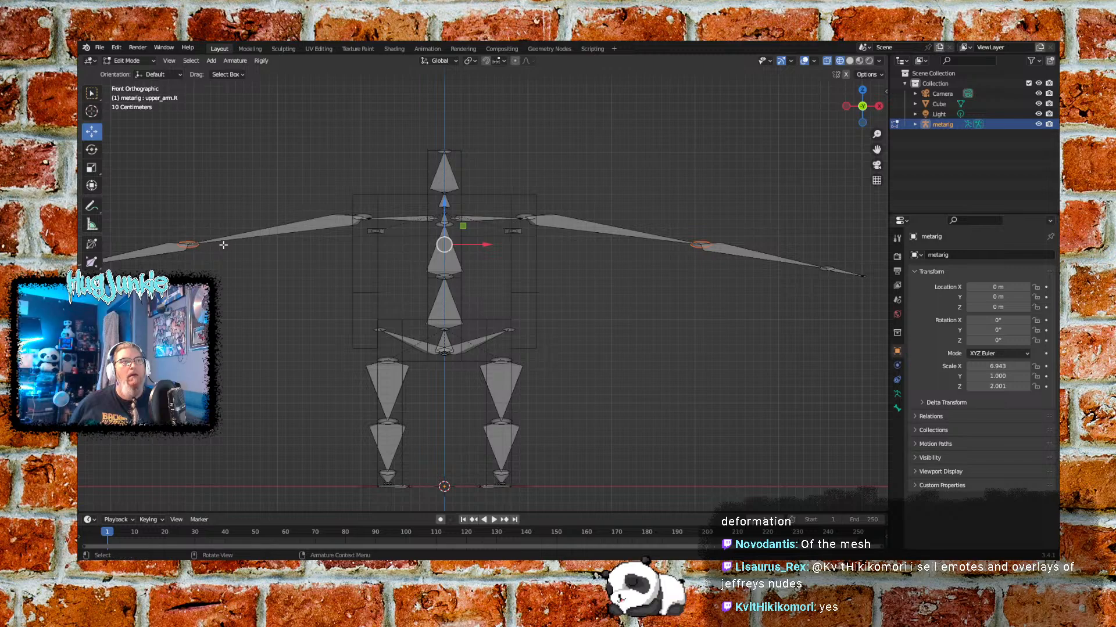
pyautogui.press('s')
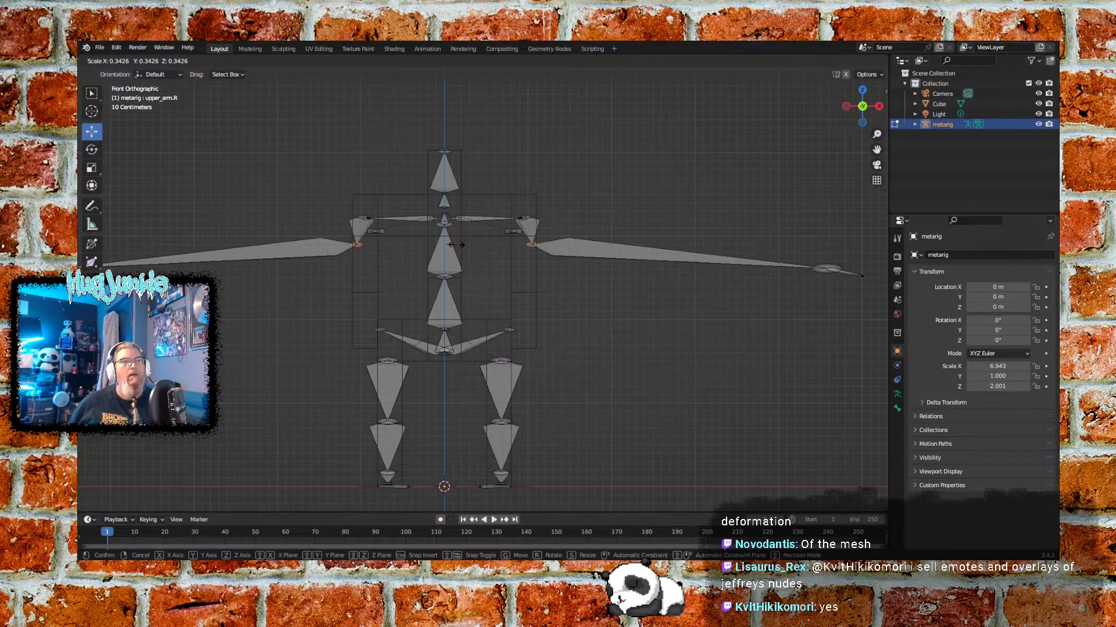
pyautogui.click(455, 244)
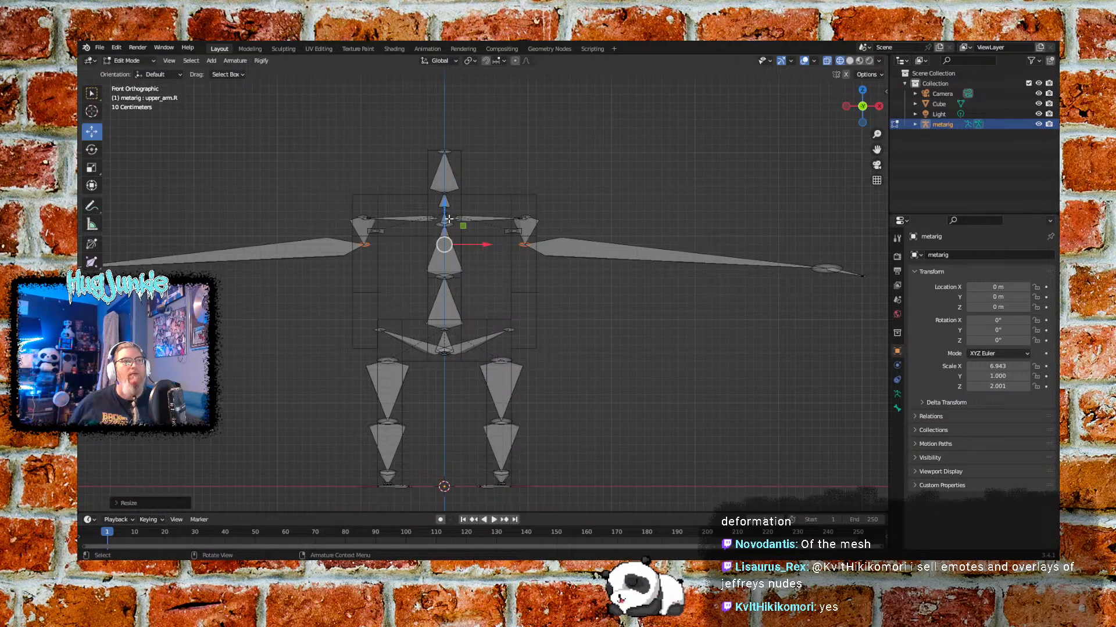
pyautogui.moveTo(444, 207)
pyautogui.mouseDown()
pyautogui.moveTo(449, 248)
pyautogui.moveTo(452, 214)
pyautogui.moveTo(452, 227)
pyautogui.mouseUp()
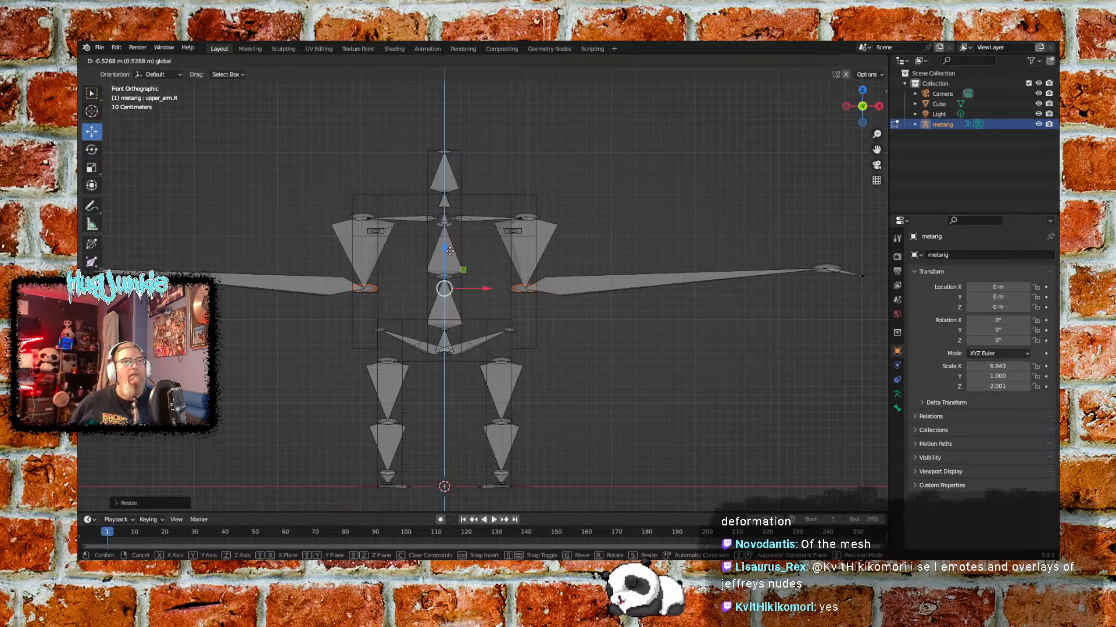
pyautogui.click(450, 251)
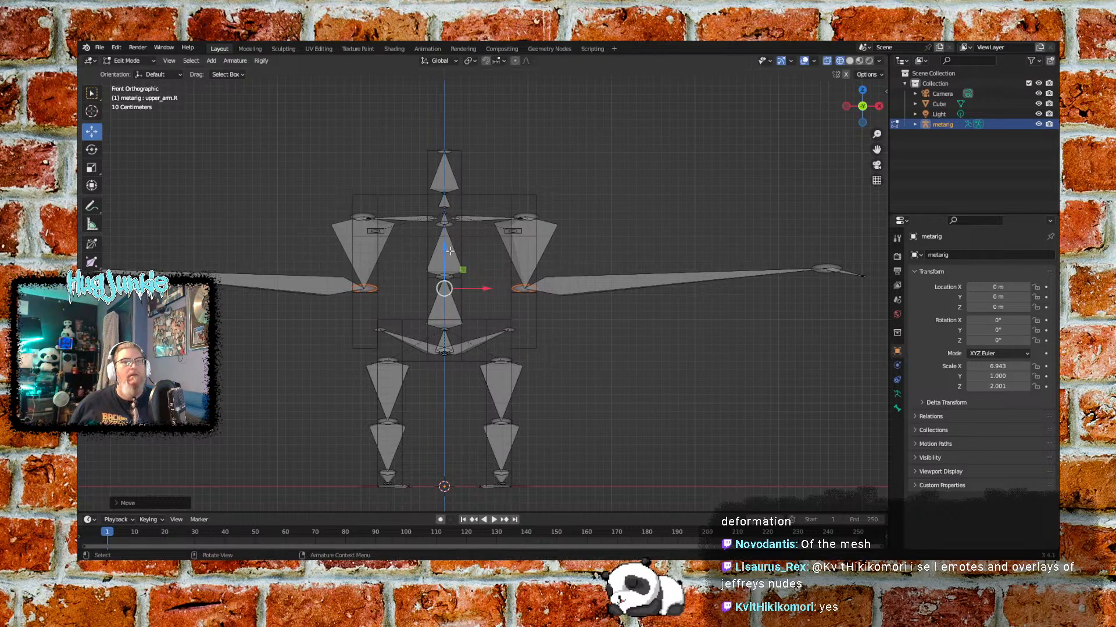
# Lower both wrist joints along Z and scale them inward so the forearms hang beneath the elbows inside the arm mesh
pyautogui.click(826, 271)
pyautogui.keyDown('shift'); pyautogui.moveTo(613, 331); pyautogui.dragTo(652, 314, button='middle'); pyautogui.keyUp('shift')
pyautogui.scroll(-2, 652, 315)
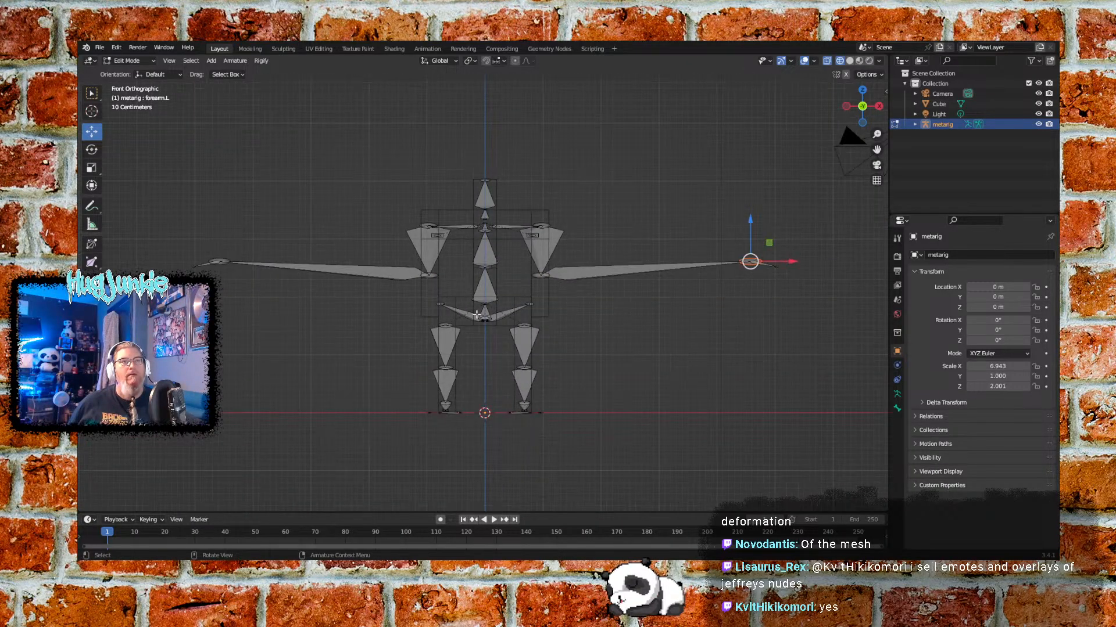
pyautogui.keyDown('shift'); pyautogui.click(219, 261); pyautogui.keyUp('shift')
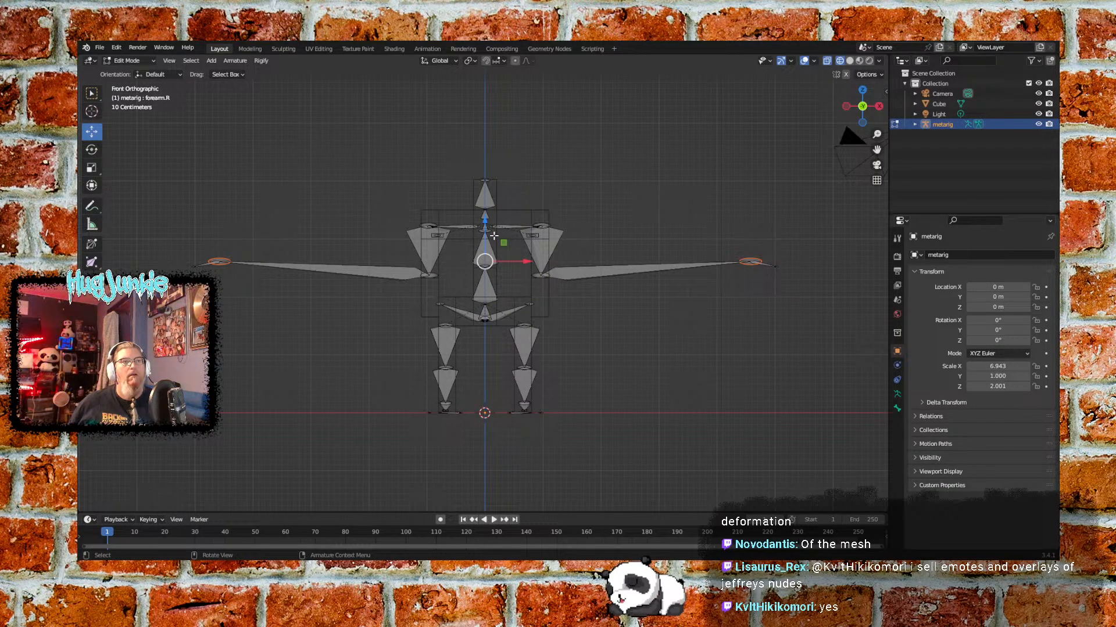
pyautogui.moveTo(484, 224); pyautogui.dragTo(477, 262)
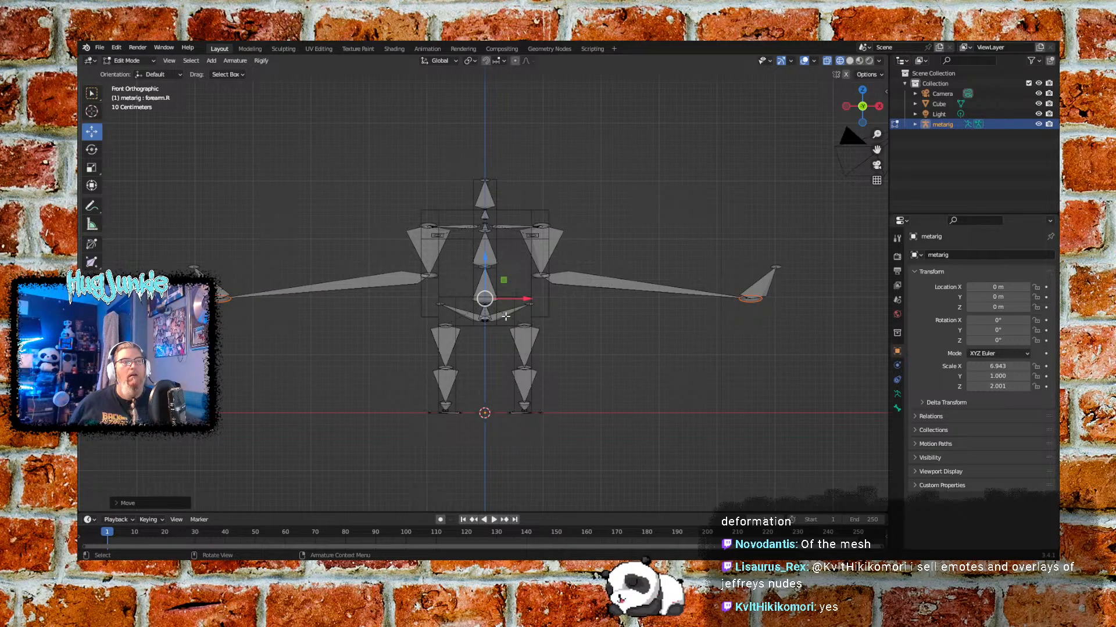
pyautogui.press('s')
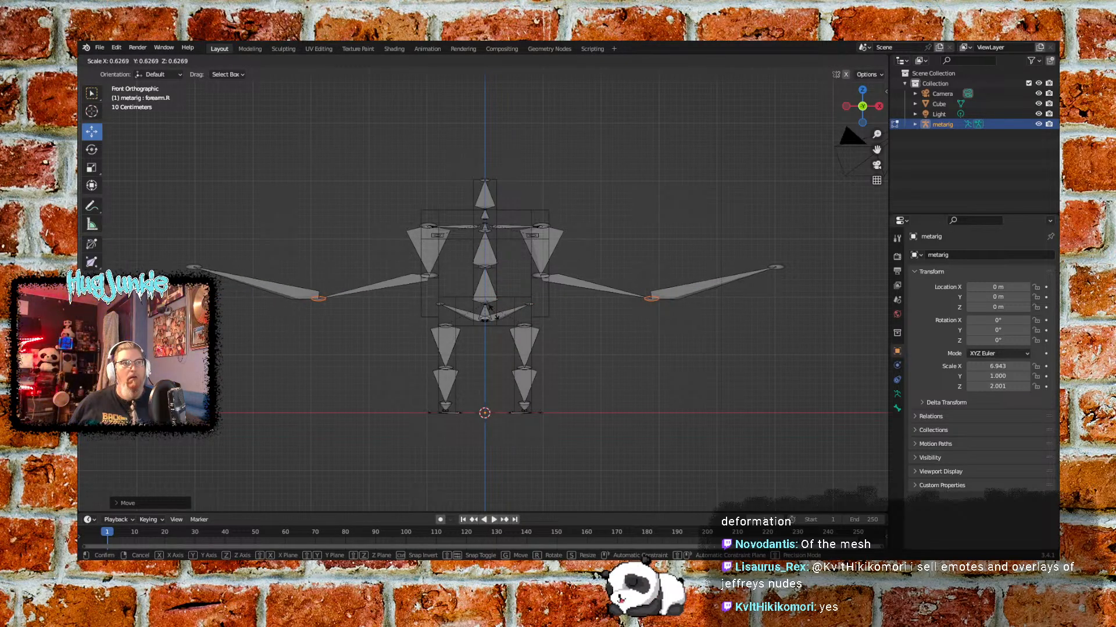
pyautogui.moveTo(495, 309)
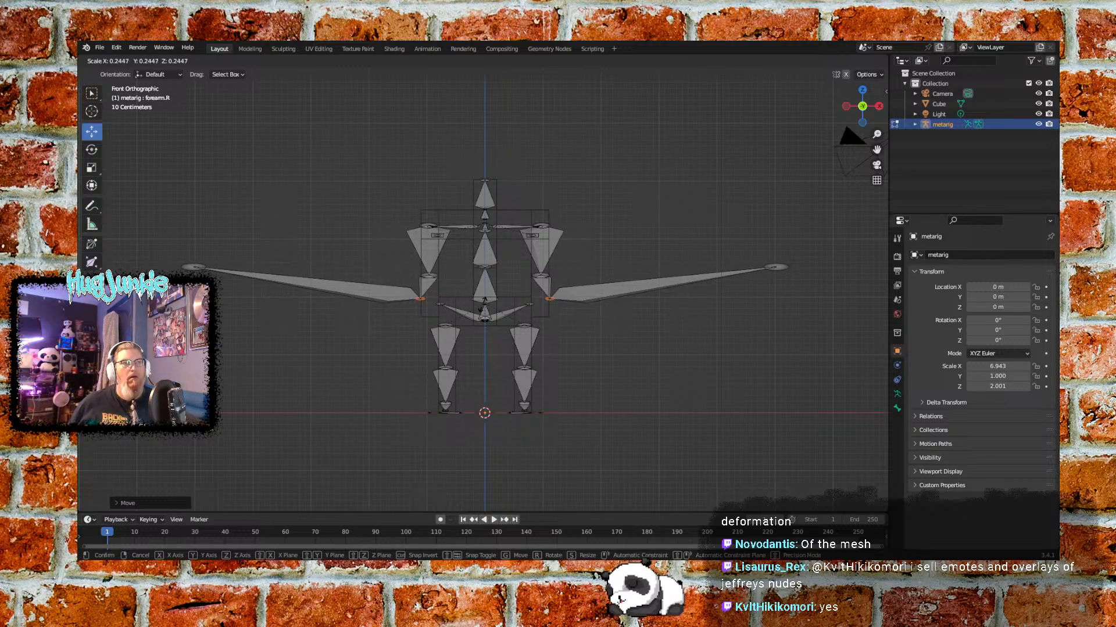
pyautogui.click(524, 312)
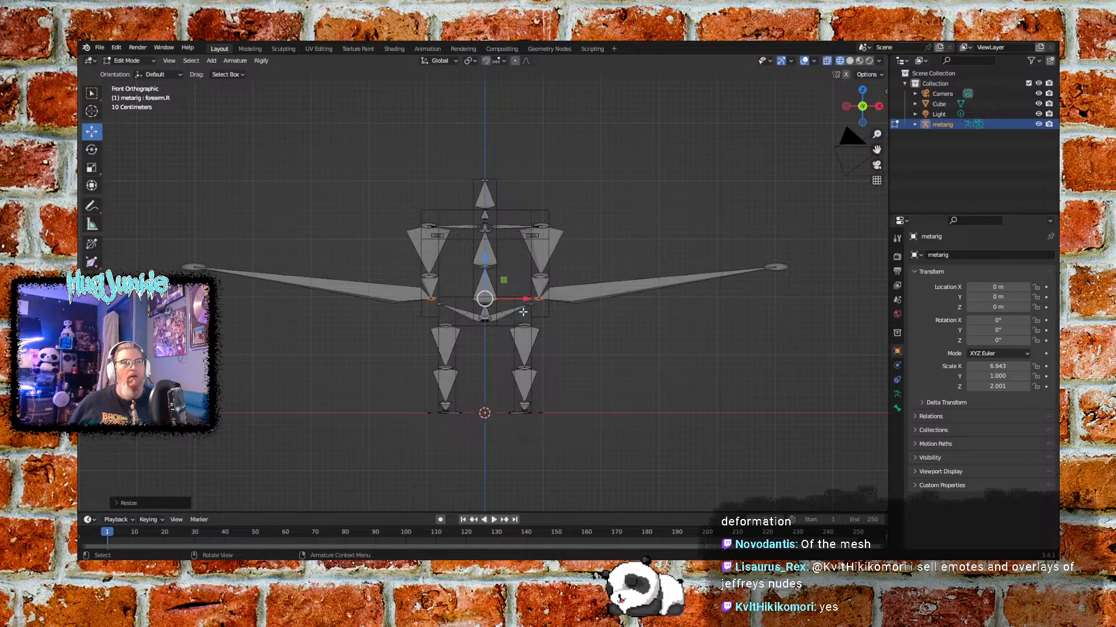
# Lower the tips of both hand bones about 1.1 m and scale them inward beneath the wrists
pyautogui.click(192, 265)
pyautogui.keyDown('shift'); pyautogui.click(776, 268); pyautogui.keyUp('shift')
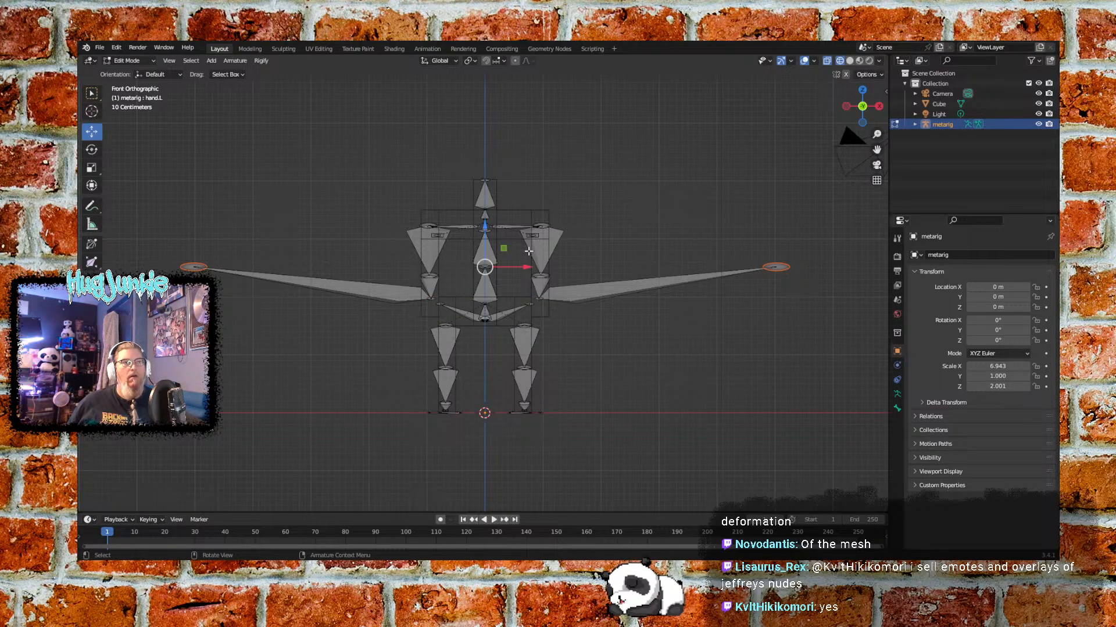
pyautogui.press('g')
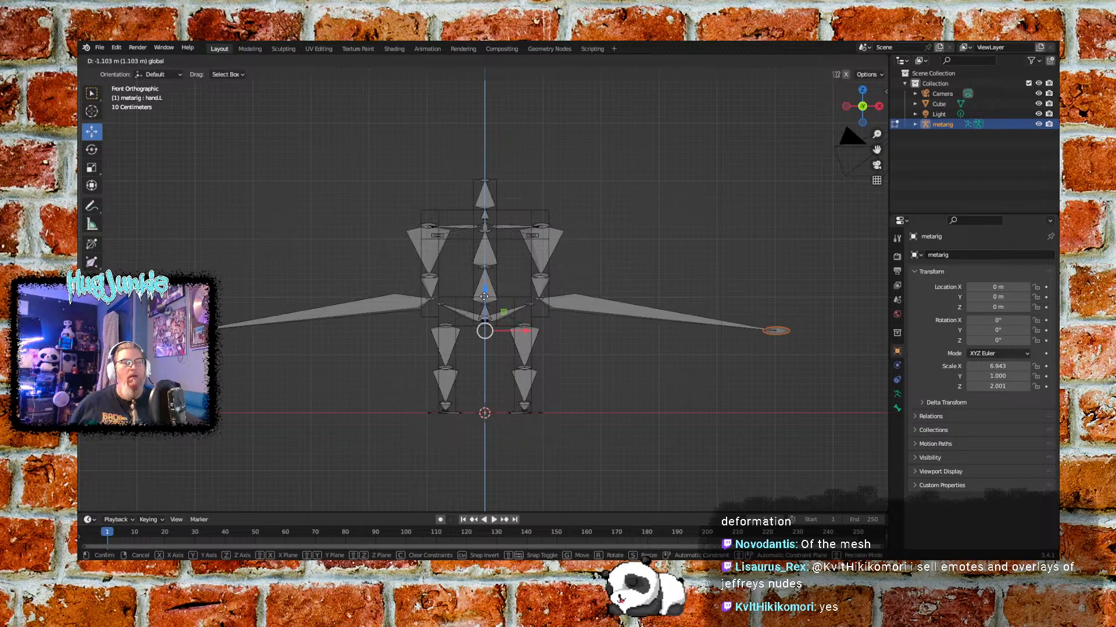
pyautogui.click(484, 297)
pyautogui.press('s')
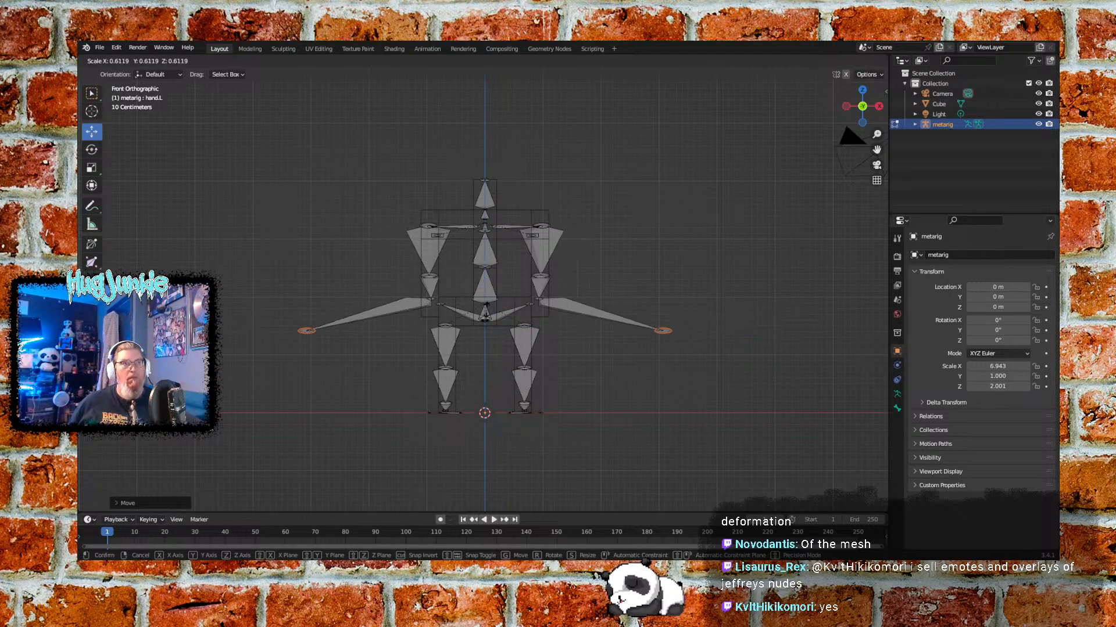
pyautogui.click(521, 332)
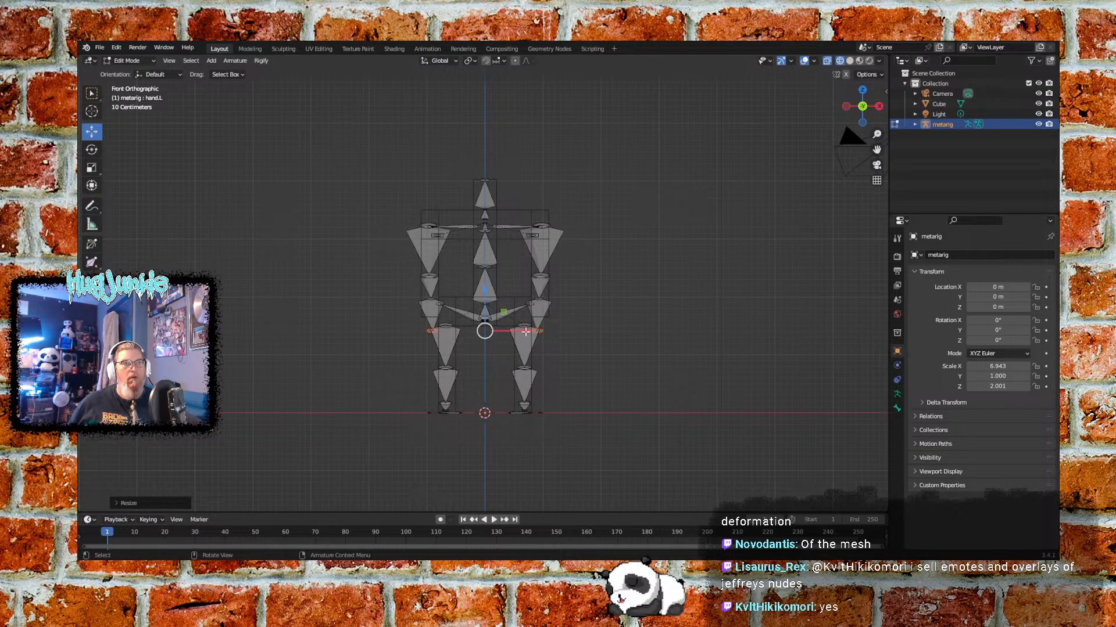
# Raise both elbow joints together about 0.65 m along Z so the upper arm bones end just below the shoulders
pyautogui.scroll(5, 541, 330)
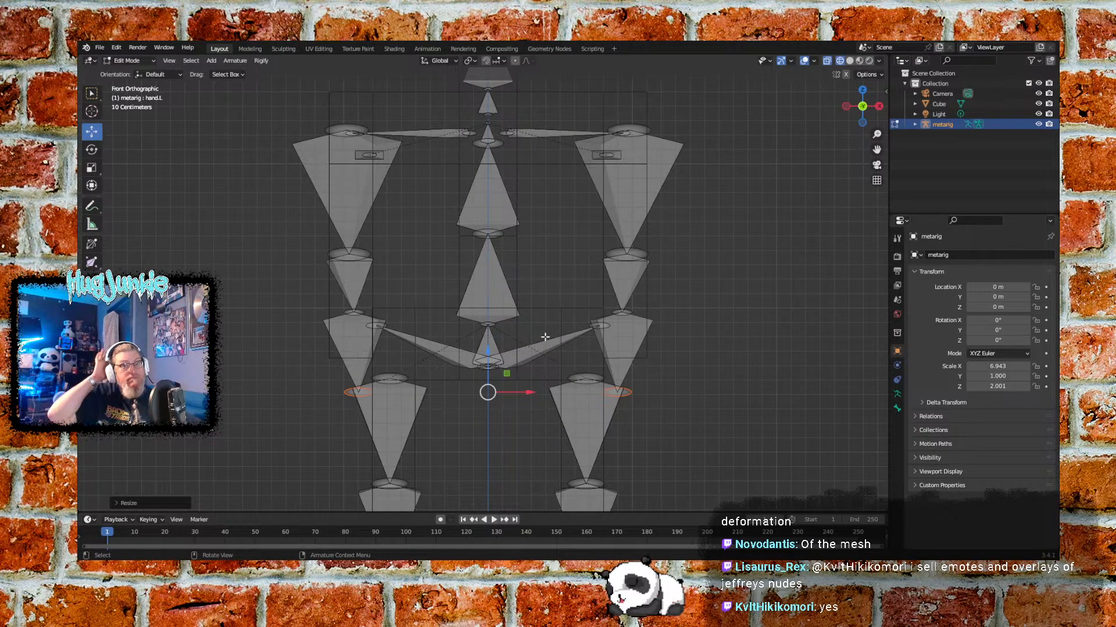
pyautogui.keyDown('shift'); pyautogui.moveTo(543, 254); pyautogui.dragTo(539, 335, button='middle'); pyautogui.keyUp('shift')
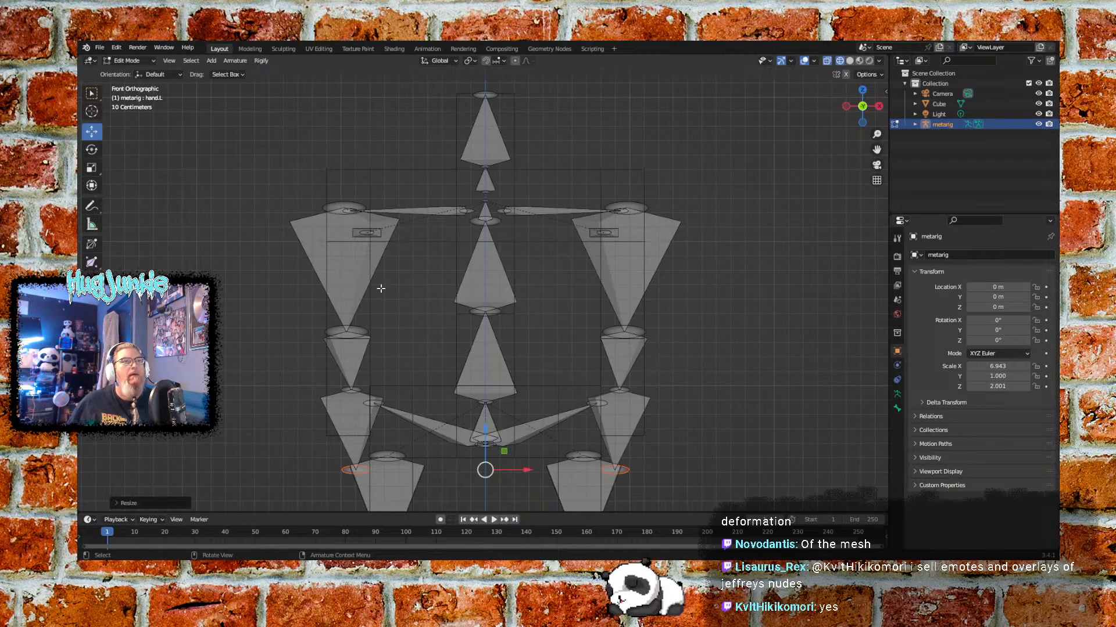
pyautogui.click(346, 331)
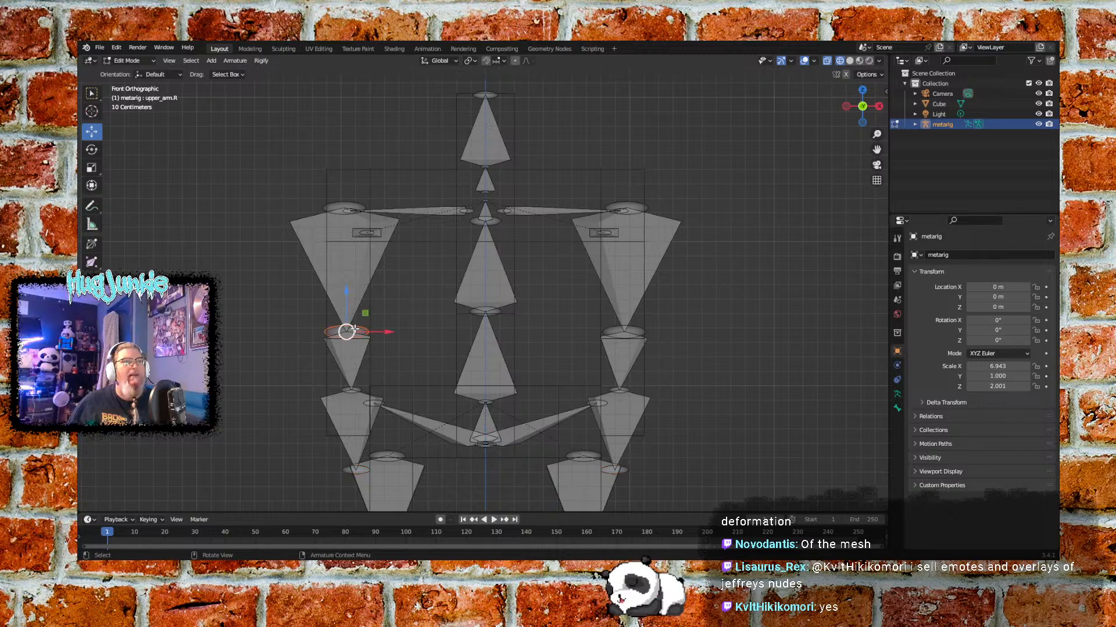
pyautogui.keyDown('shift'); pyautogui.click(617, 331); pyautogui.keyUp('shift')
pyautogui.press('g')
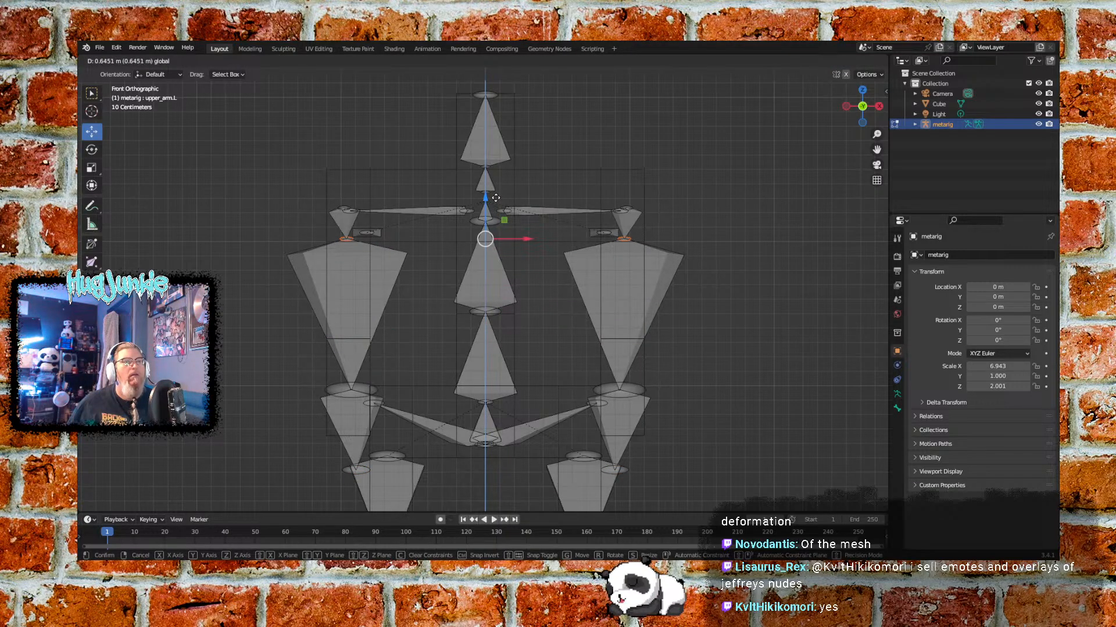
pyautogui.click(495, 198)
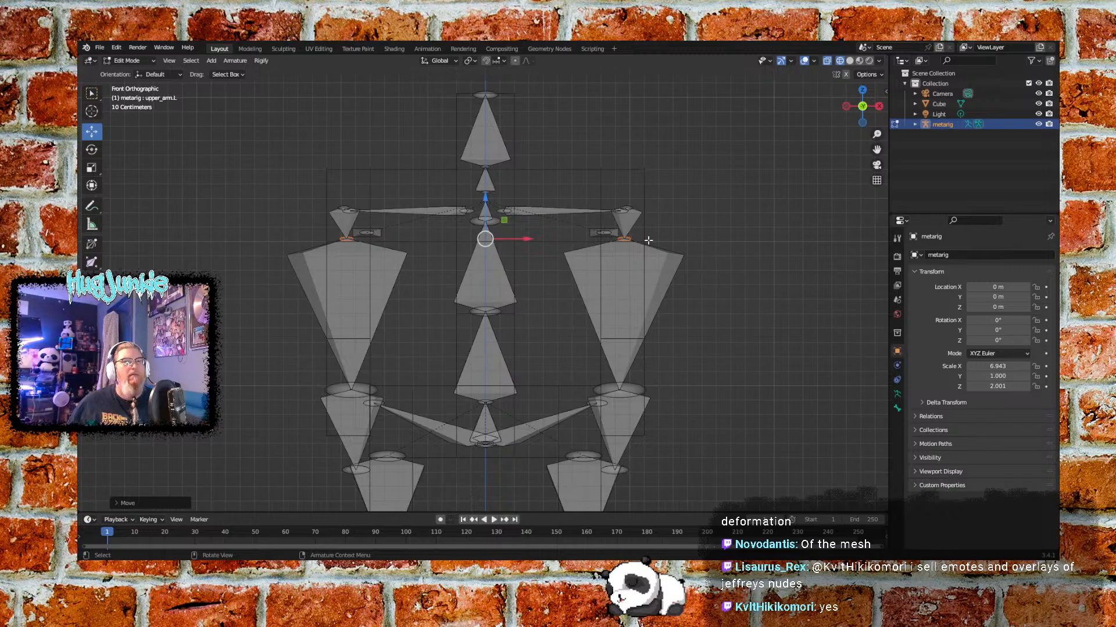
# Raise both wrist joints to mid-arm height and both hand tips to the lower ends of the arm mesh
pyautogui.click(355, 393)
pyautogui.hotkey('ctrl', 'shift', 'm')
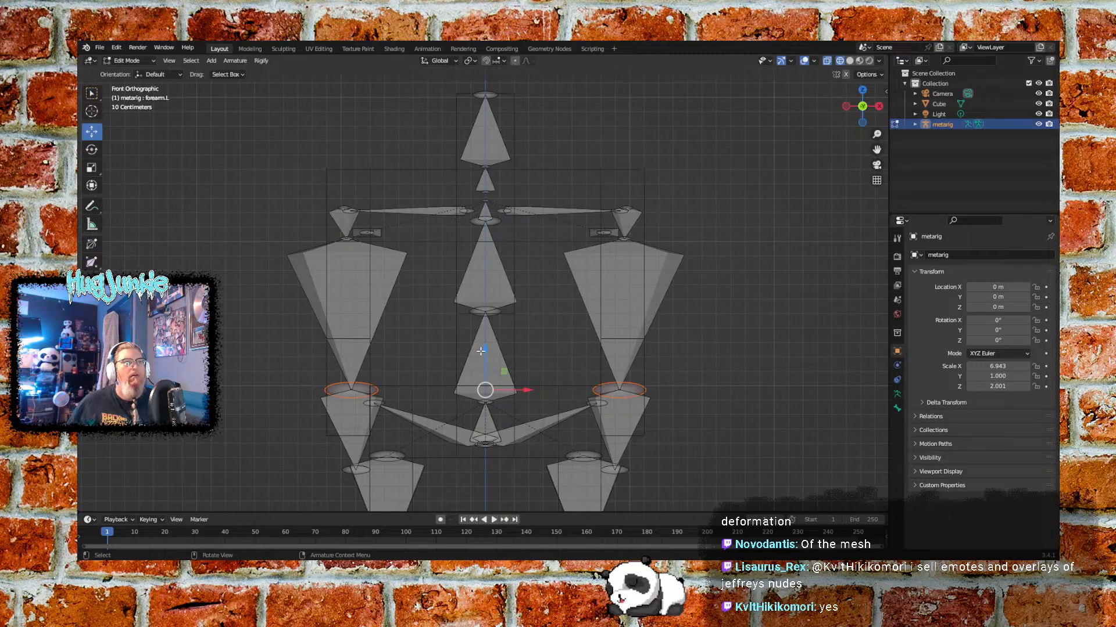
pyautogui.moveTo(481, 351); pyautogui.dragTo(481, 298)
pyautogui.keyDown('shift'); pyautogui.moveTo(525, 360); pyautogui.dragTo(522, 321, button='middle'); pyautogui.keyUp('shift')
pyautogui.click(352, 430)
pyautogui.hotkey('ctrl', 'shift', 'm')
pyautogui.moveTo(478, 388); pyautogui.dragTo(478, 351)
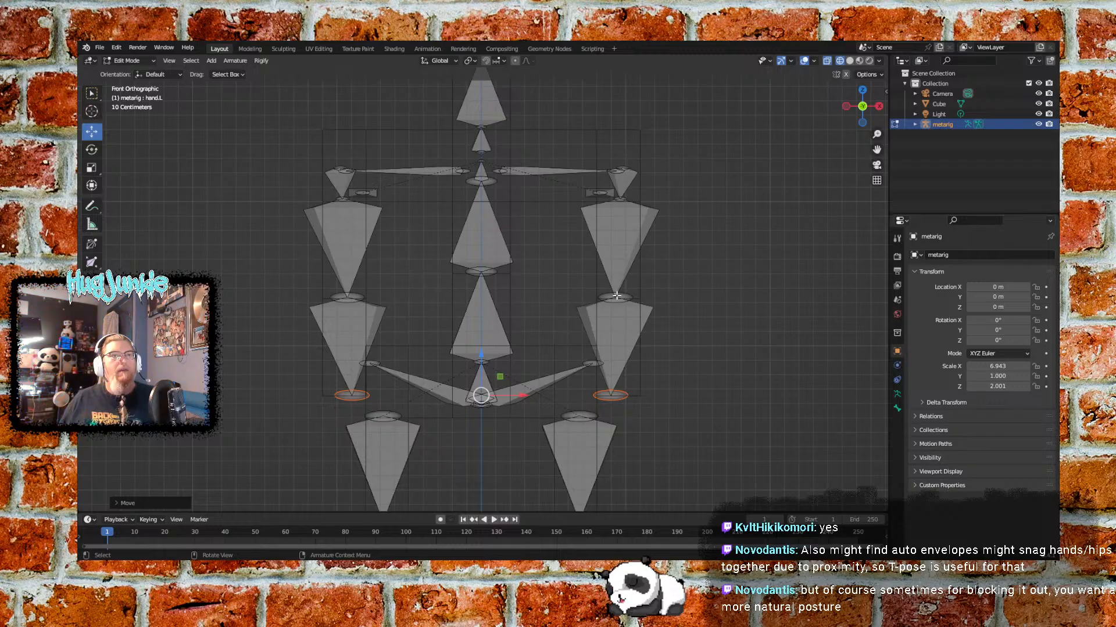
# Move the left and right hand tips slightly outward along X to centre them inside the arm mesh
pyautogui.click(611, 396)
pyautogui.moveTo(650, 396)
pyautogui.mouseDown()
pyautogui.moveTo(691, 394)
pyautogui.moveTo(667, 395)
pyautogui.mouseUp()
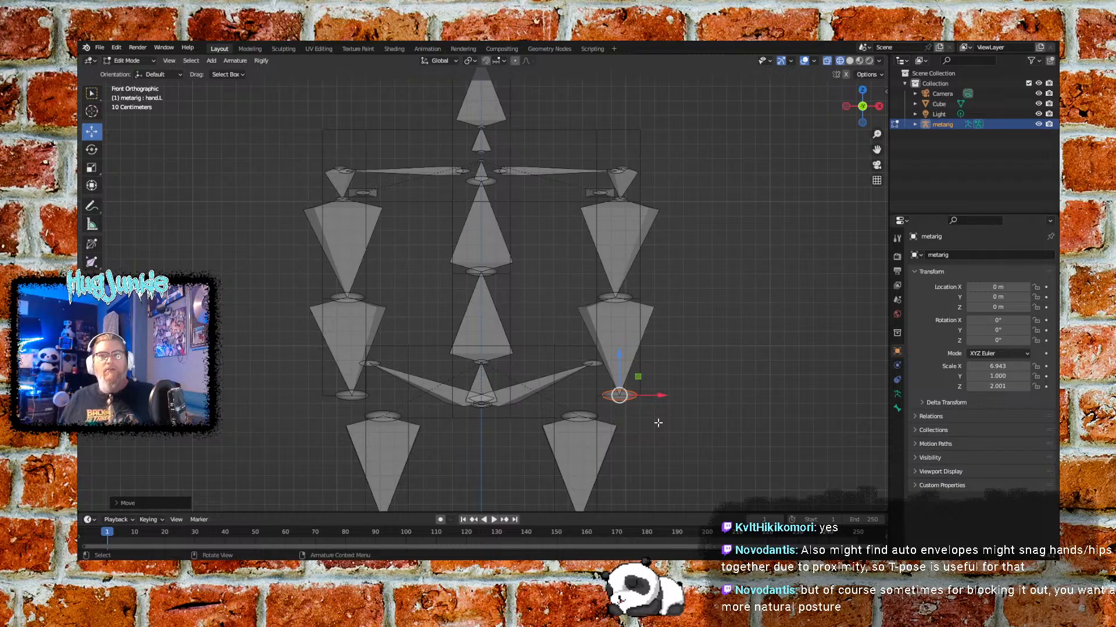
pyautogui.click(354, 396)
pyautogui.moveTo(393, 396); pyautogui.dragTo(383, 398)
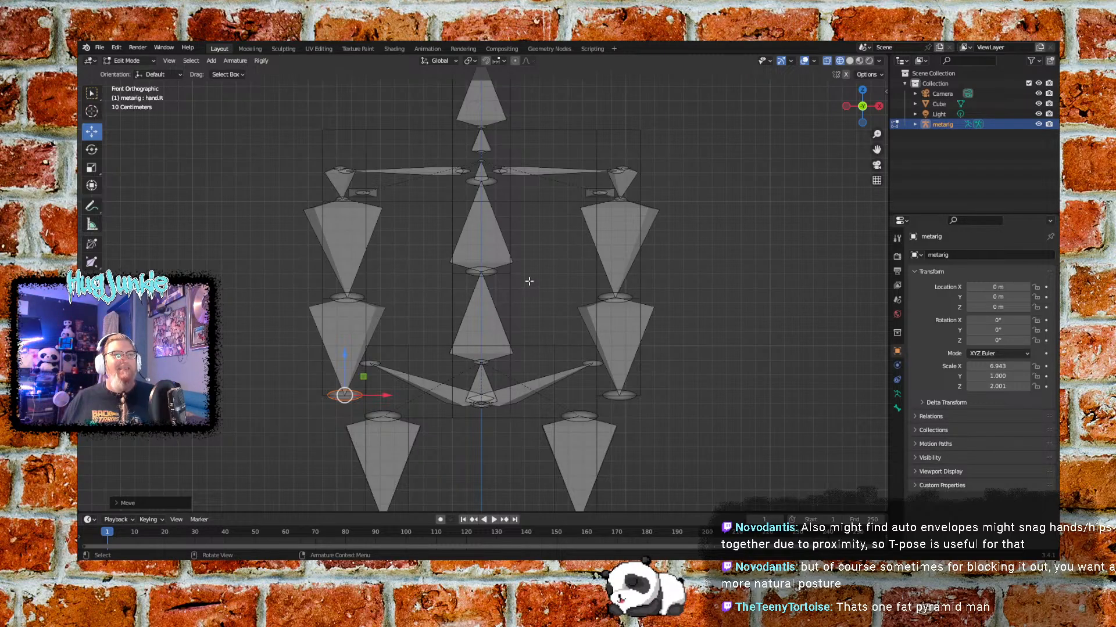
# Examine from the front and side how the leg, foot and arm bones sit inside the stickman mesh
pyautogui.scroll(-2, 529, 280)
pyautogui.keyDown('shift'); pyautogui.moveTo(653, 378); pyautogui.dragTo(660, 268, button='middle'); pyautogui.keyUp('shift')
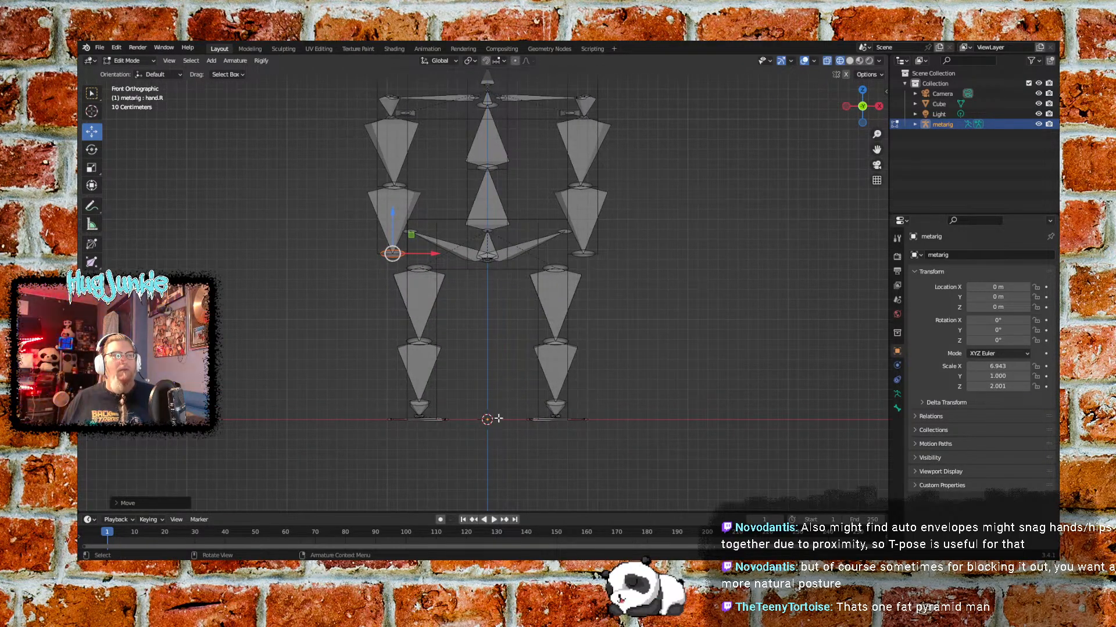
pyautogui.keyDown('shift'); pyautogui.moveTo(525, 447); pyautogui.dragTo(529, 373, button='middle'); pyautogui.keyUp('shift')
pyautogui.scroll(4, 530, 375)
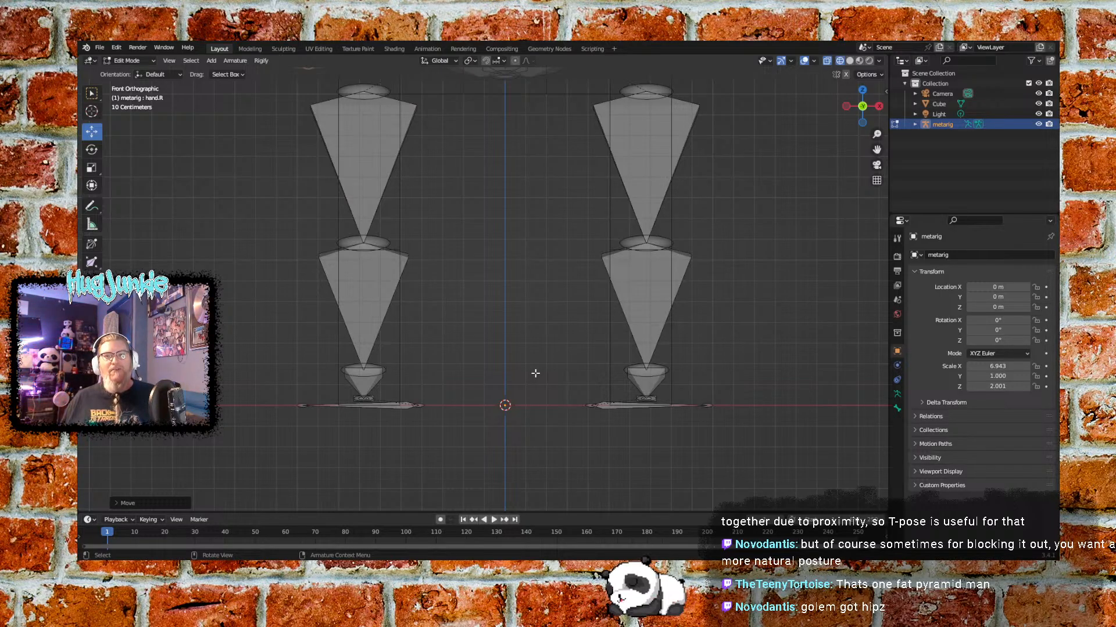
pyautogui.scroll(-5, 534, 377)
pyautogui.moveTo(795, 182); pyautogui.dragTo(665, 221, button='middle')
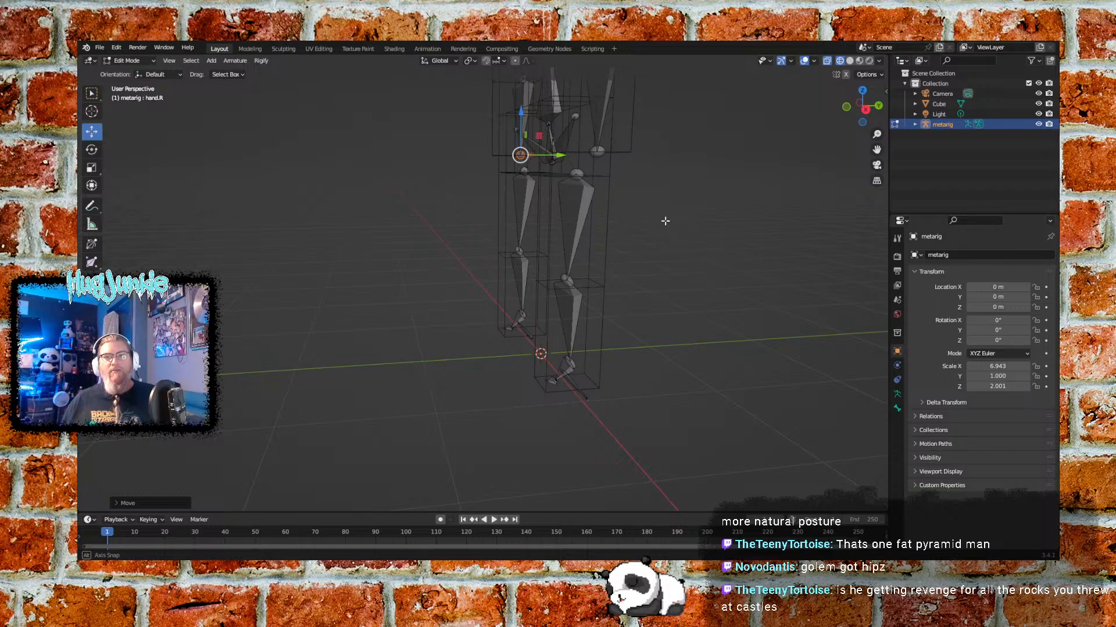
pyautogui.moveTo(666, 221); pyautogui.dragTo(673, 319, button='middle')
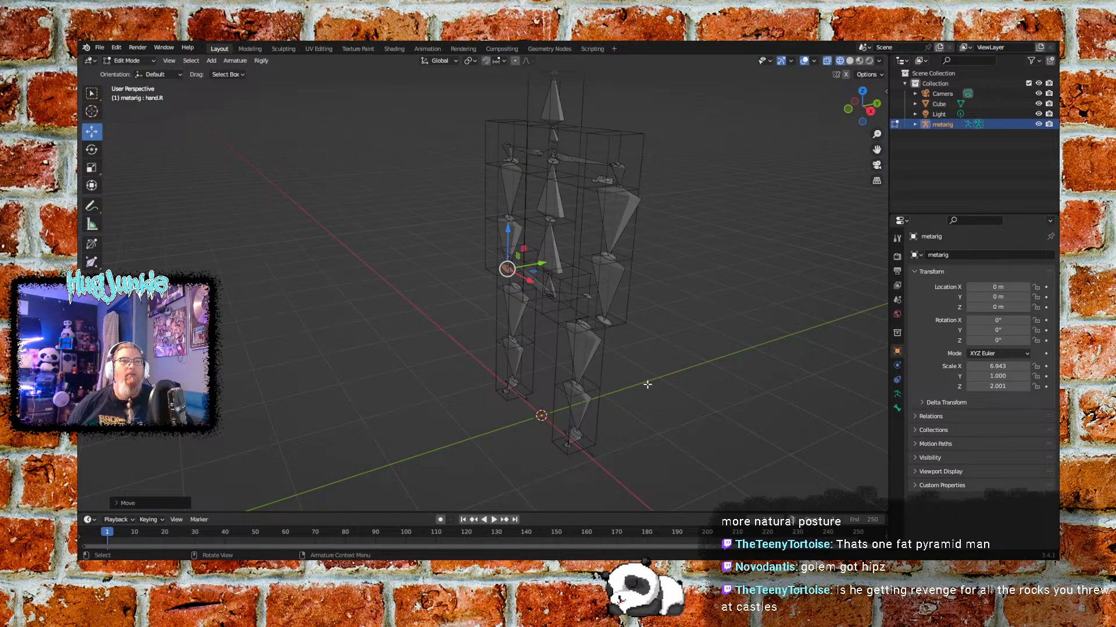
pyautogui.moveTo(654, 387); pyautogui.dragTo(620, 409, button='middle')
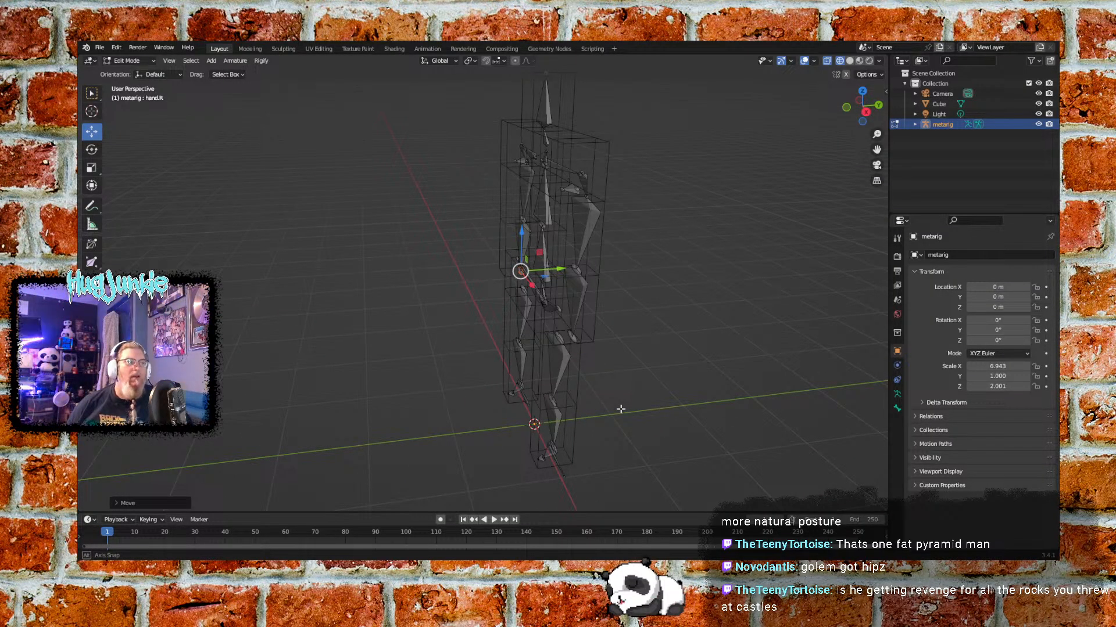
pyautogui.moveTo(620, 409); pyautogui.dragTo(621, 407, button='middle')
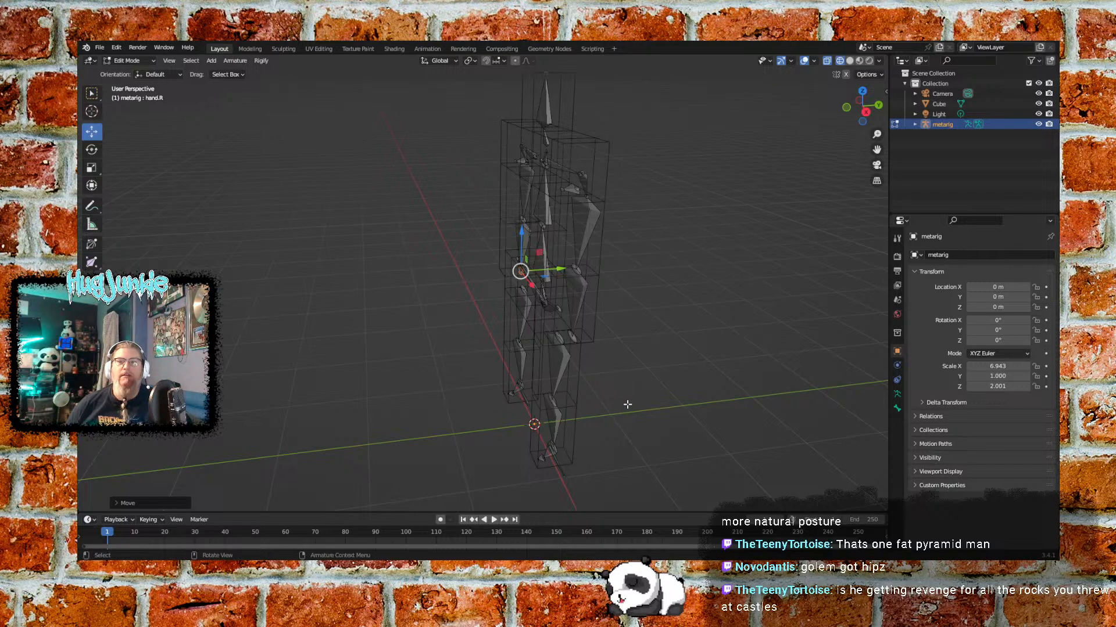
pyautogui.moveTo(716, 399); pyautogui.dragTo(688, 367, button='middle')
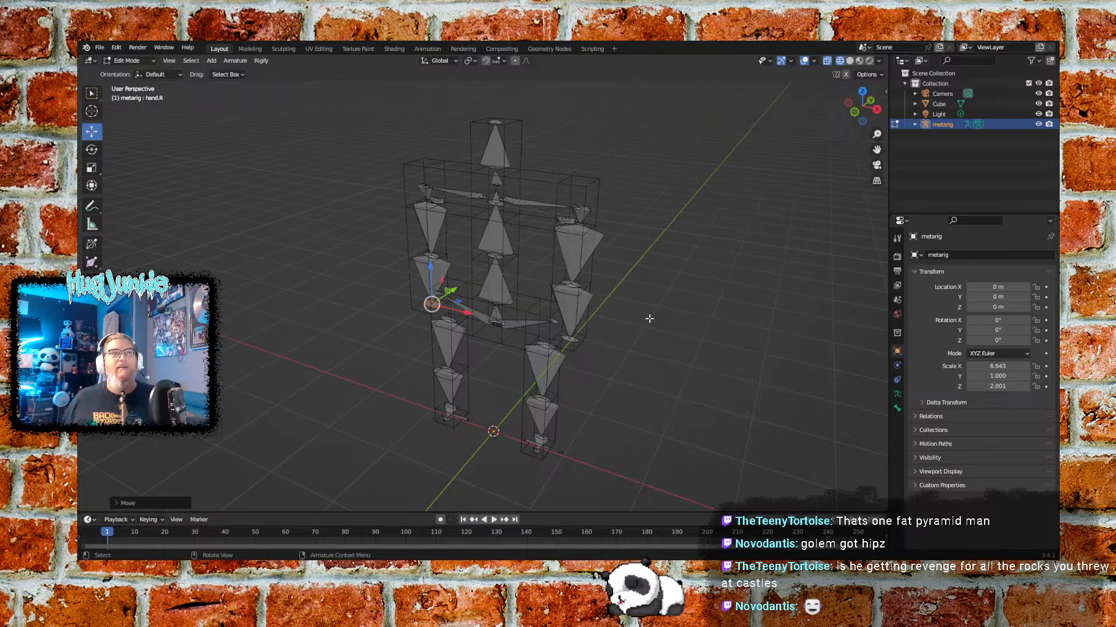
pyautogui.moveTo(606, 391); pyautogui.dragTo(635, 389, button='middle')
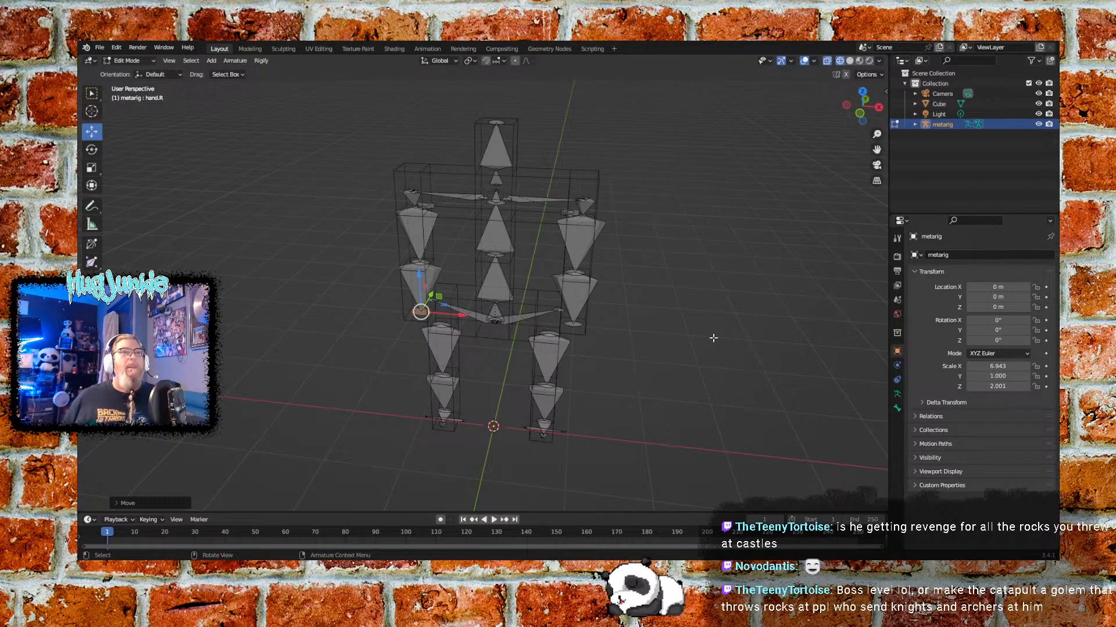
pyautogui.moveTo(701, 325); pyautogui.dragTo(726, 311, button='middle')
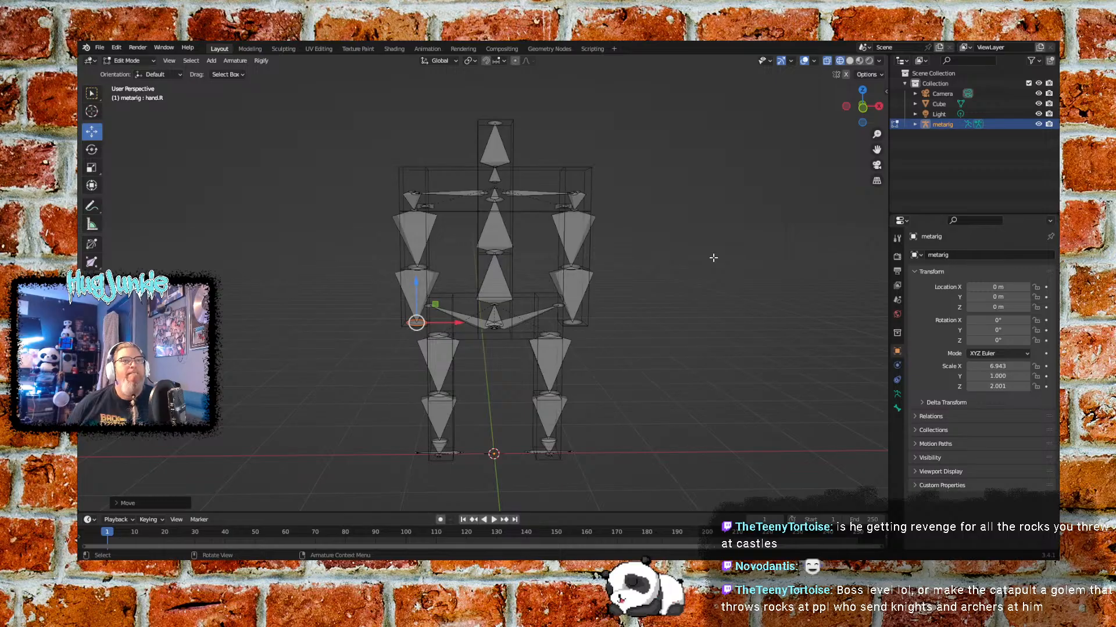
pyautogui.moveTo(710, 219); pyautogui.dragTo(569, 265, button='middle')
pyautogui.moveTo(666, 280); pyautogui.dragTo(605, 354, button='middle')
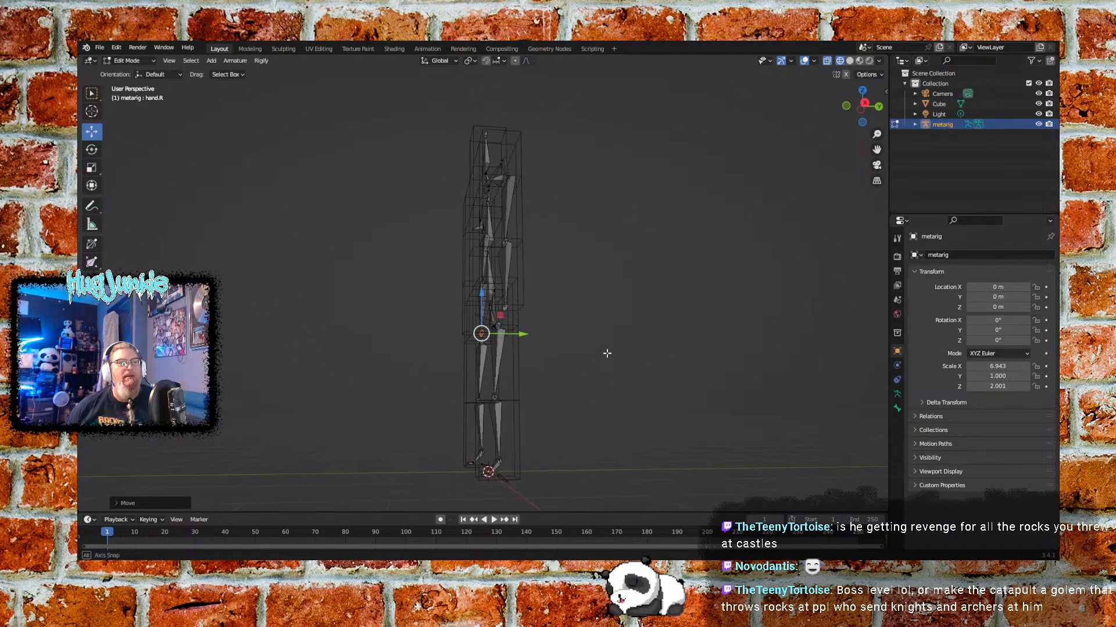
pyautogui.keyDown('shift'); pyautogui.moveTo(570, 453); pyautogui.dragTo(587, 392, button='middle'); pyautogui.keyUp('shift')
pyautogui.scroll(3, 587, 392)
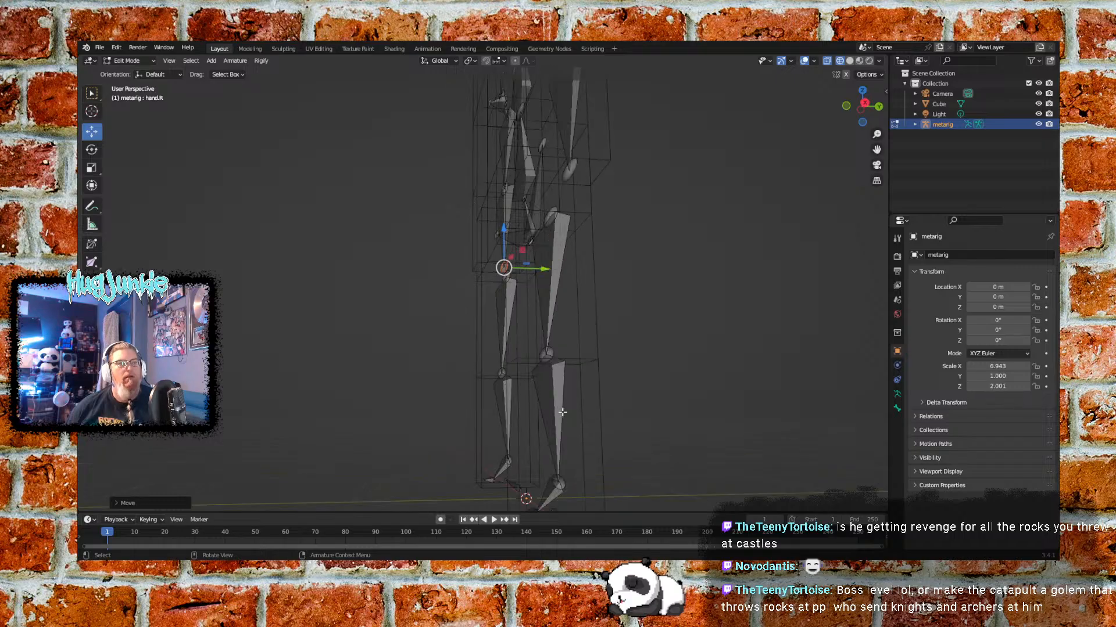
pyautogui.moveTo(642, 455); pyautogui.dragTo(625, 386, button='middle')
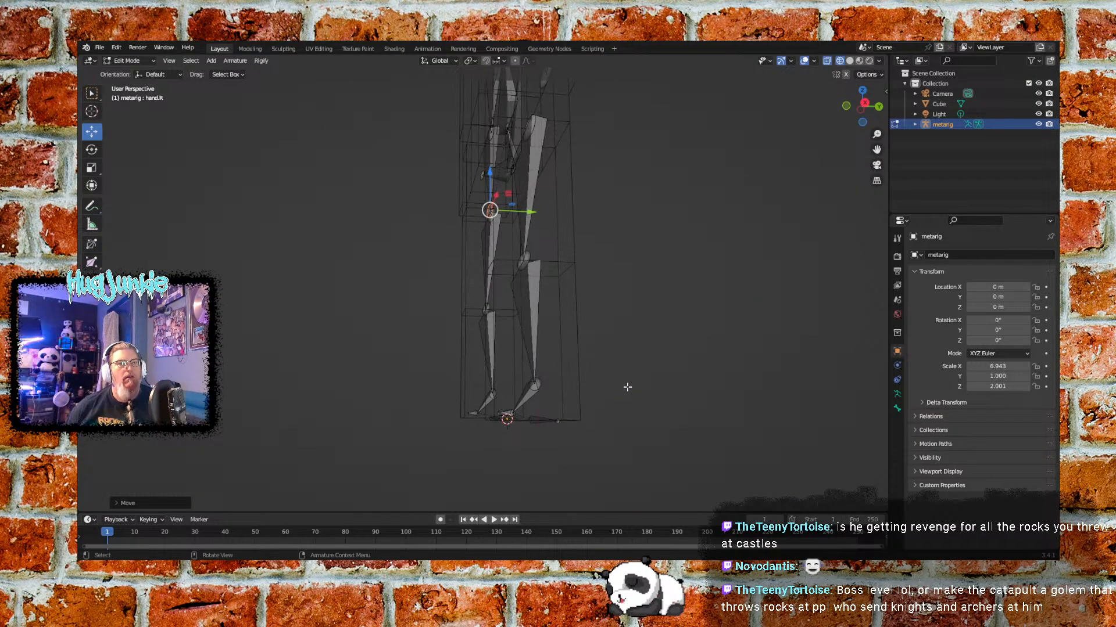
pyautogui.scroll(3, 553, 377)
pyautogui.moveTo(553, 378); pyautogui.dragTo(600, 396, button='middle')
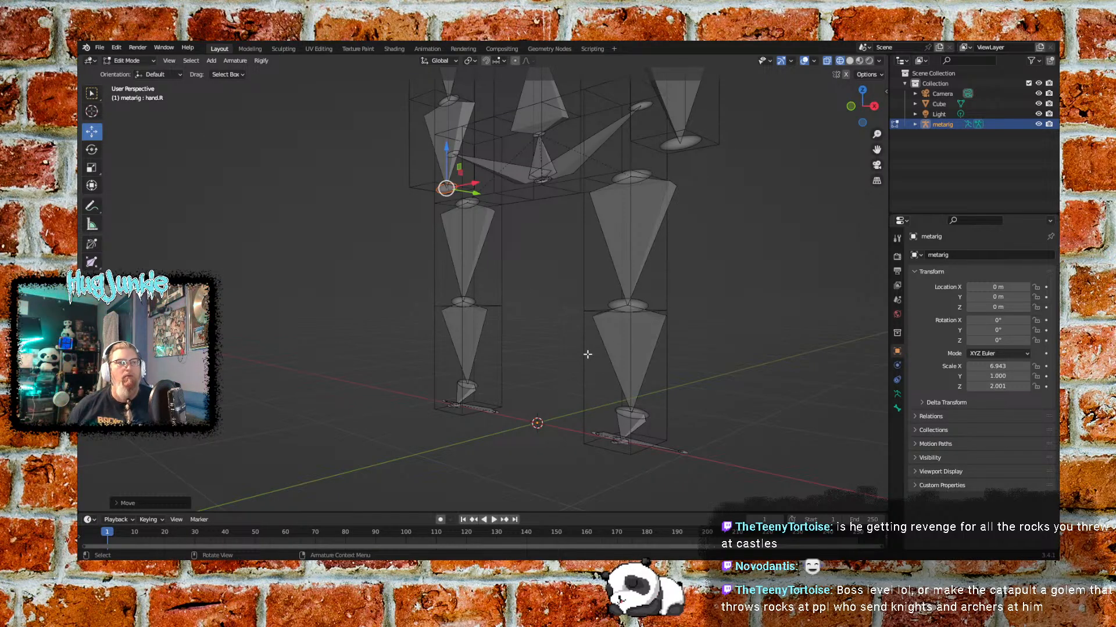
pyautogui.moveTo(519, 334); pyautogui.dragTo(575, 303, button='middle')
pyautogui.keyDown('shift'); pyautogui.moveTo(687, 263); pyautogui.dragTo(669, 367, button='middle'); pyautogui.keyUp('shift')
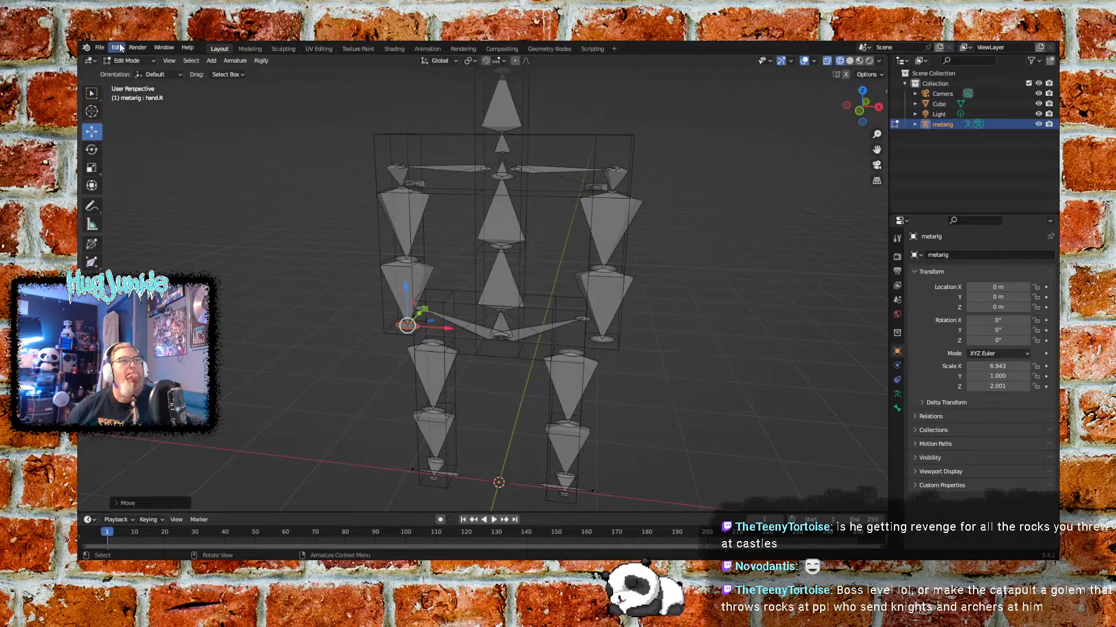
# Return the metarig to Object Mode, deselect it and display the scene in solid shading
pyautogui.click(128, 60)
pyautogui.click(135, 72)
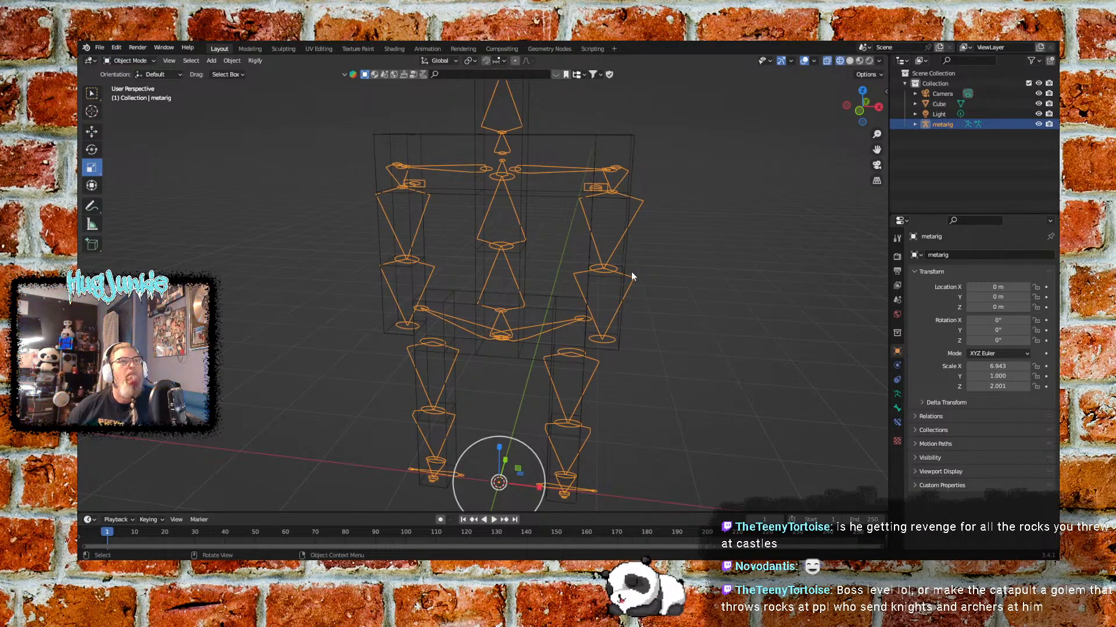
pyautogui.click(750, 269)
pyautogui.click(850, 60)
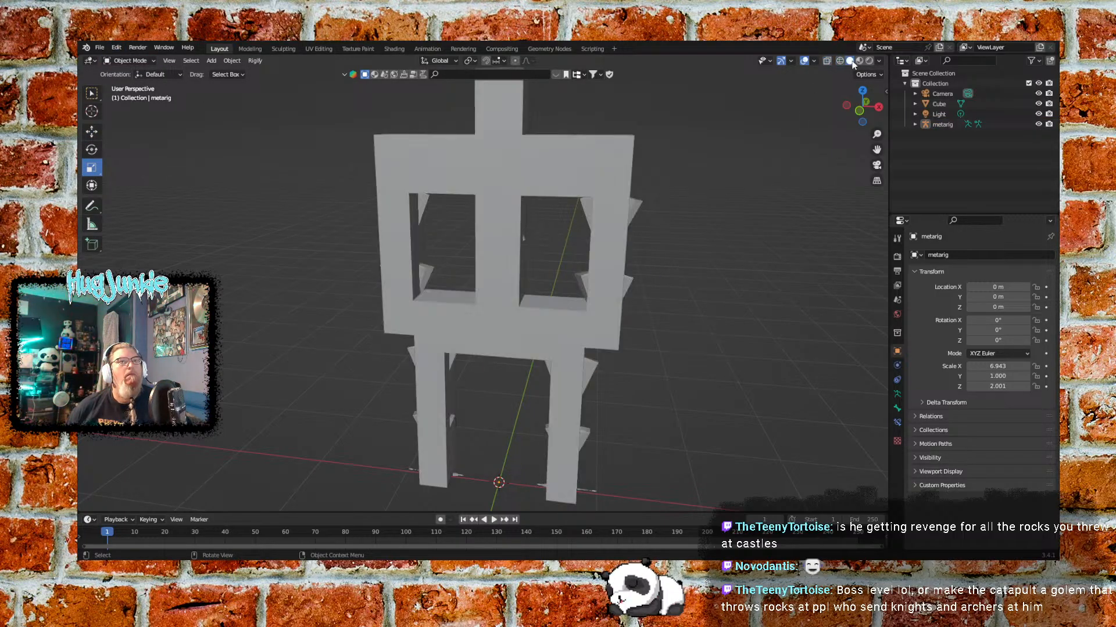
pyautogui.moveTo(695, 291)
pyautogui.mouseDown(button='middle')
pyautogui.moveTo(705, 303)
pyautogui.moveTo(660, 294)
pyautogui.moveTo(715, 293)
pyautogui.mouseUp(button='middle')
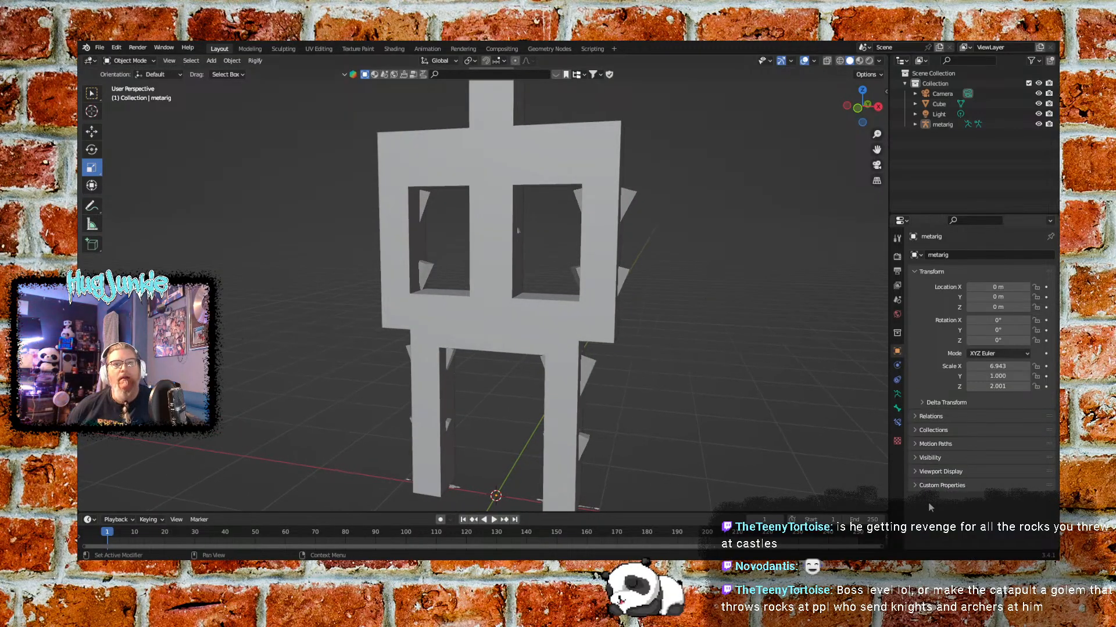
# Select the metarig and look through its armature properties, including the Rigify advanced and bone group options
pyautogui.click(940, 125)
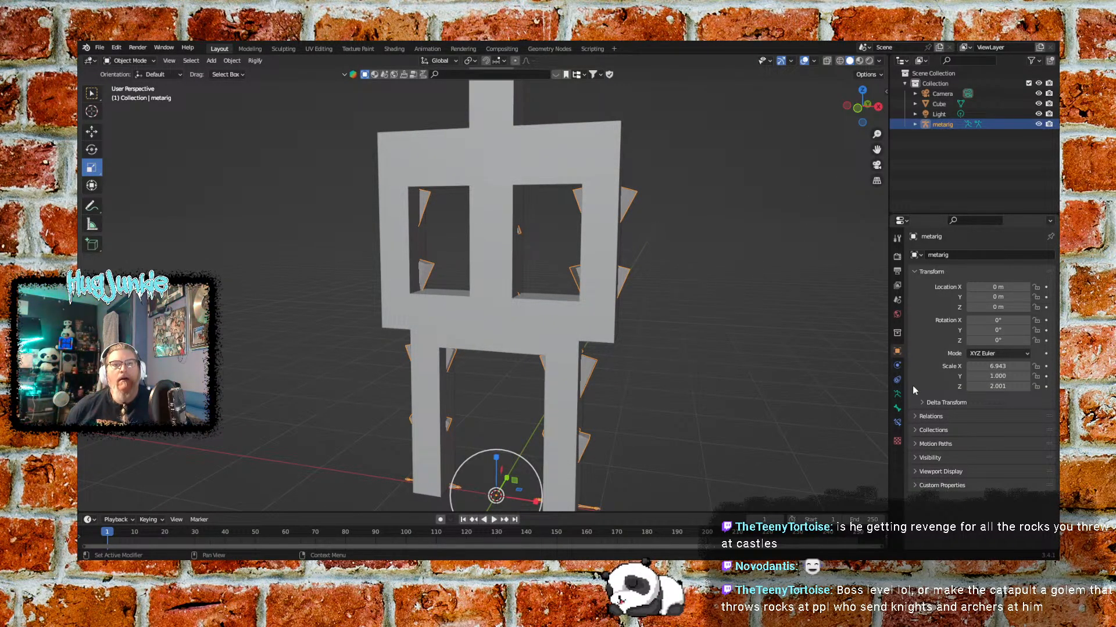
pyautogui.click(897, 441)
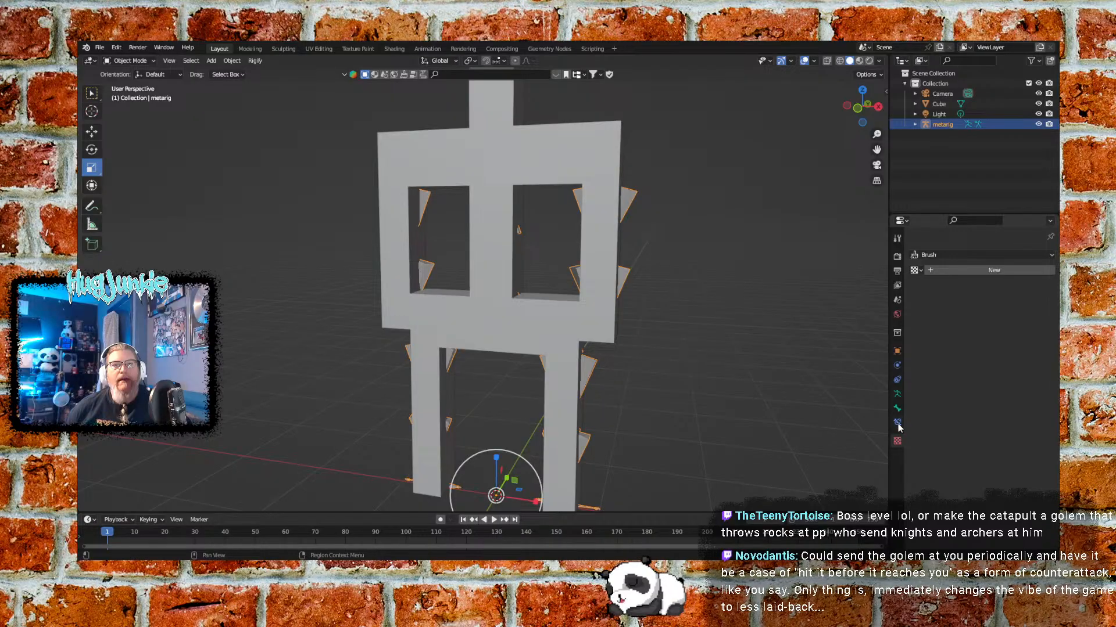
pyautogui.click(897, 424)
pyautogui.click(897, 408)
pyautogui.click(898, 394)
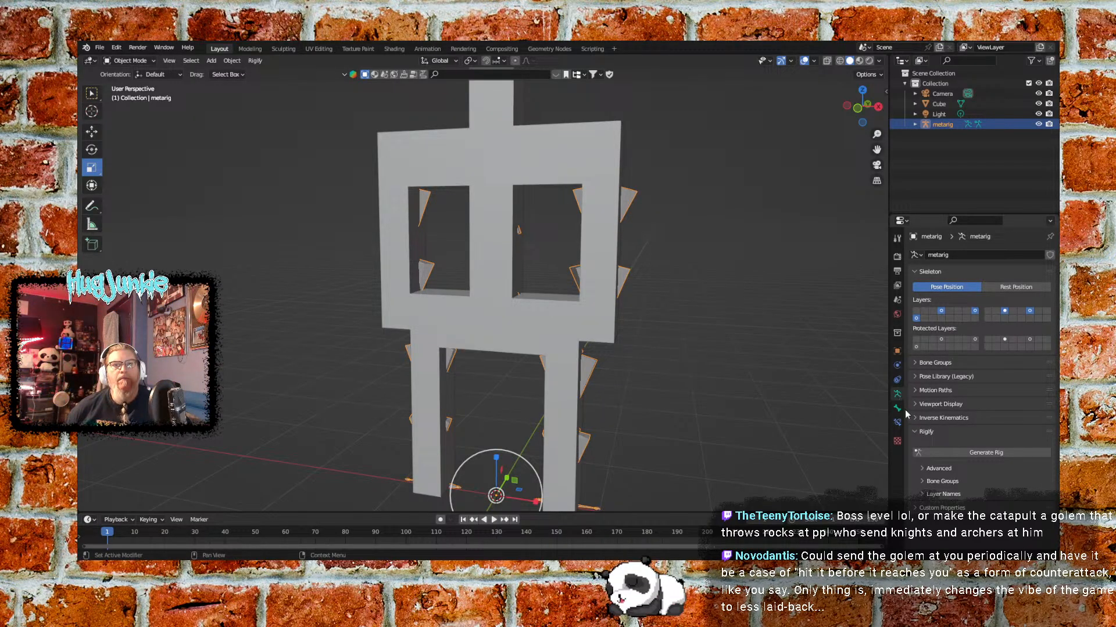
pyautogui.click(921, 468)
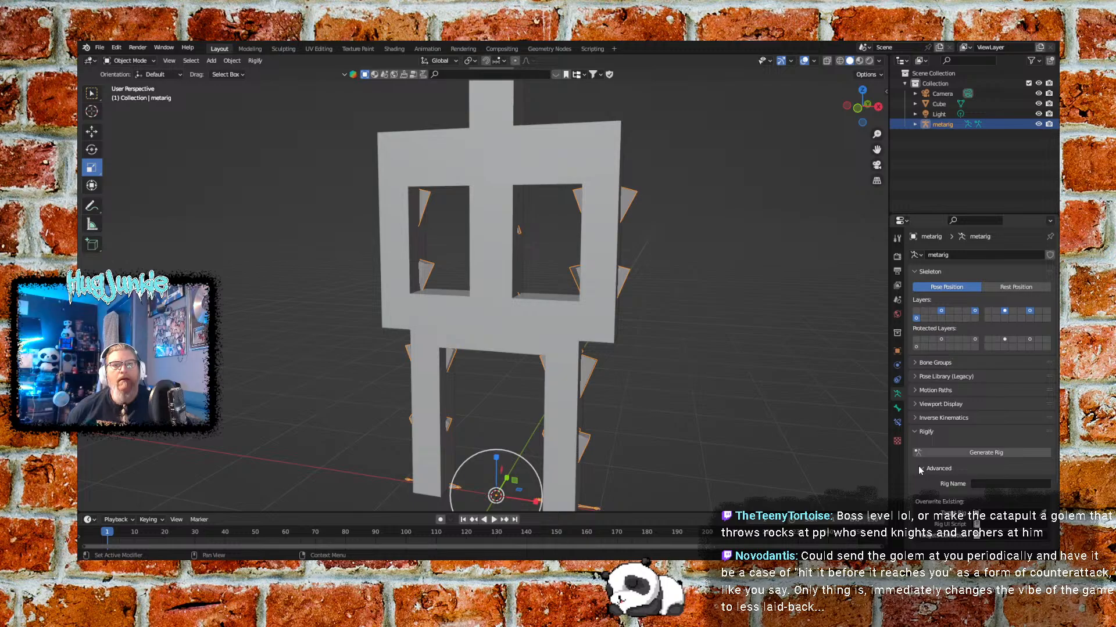
pyautogui.click(920, 469)
pyautogui.click(923, 483)
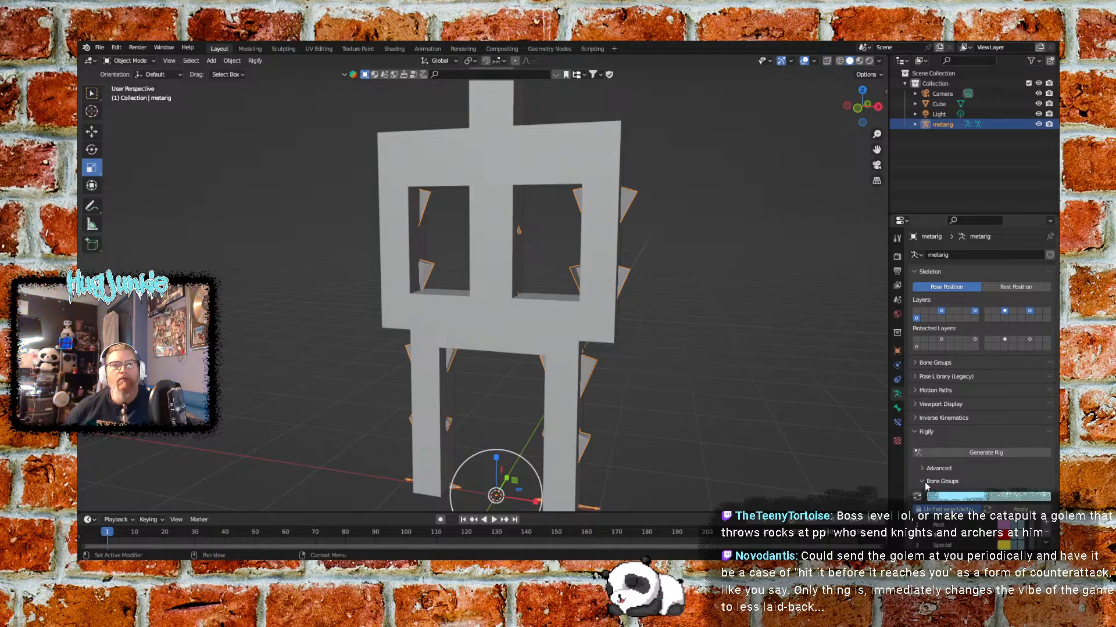
pyautogui.scroll(-2, 927, 486)
pyautogui.click(920, 451)
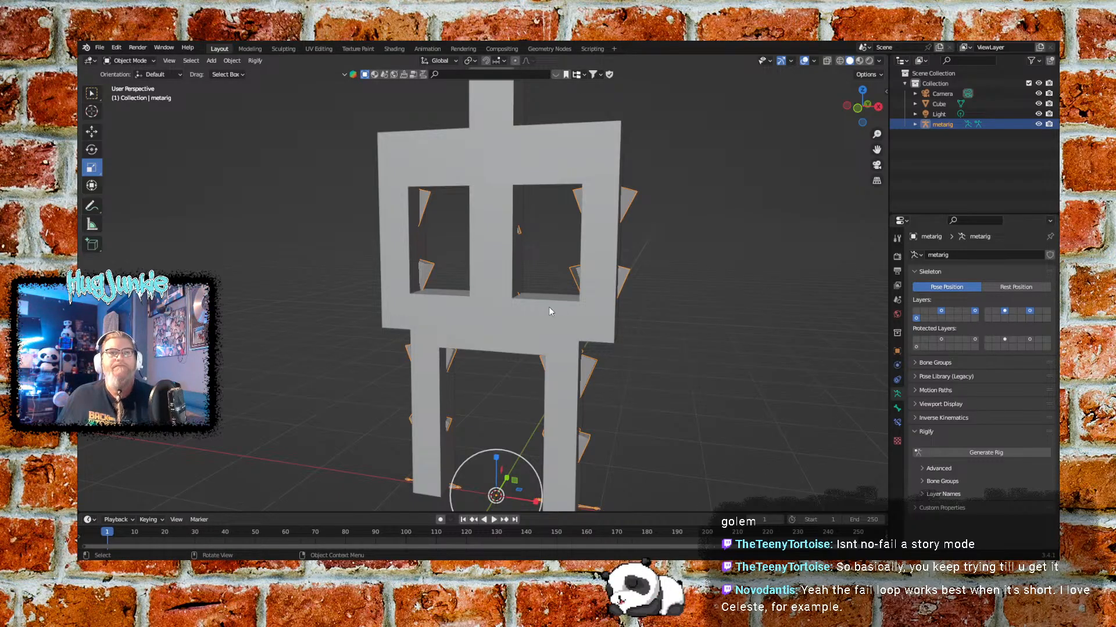
pyautogui.moveTo(692, 319); pyautogui.dragTo(664, 346, button='middle')
pyautogui.scroll(-2, 692, 335)
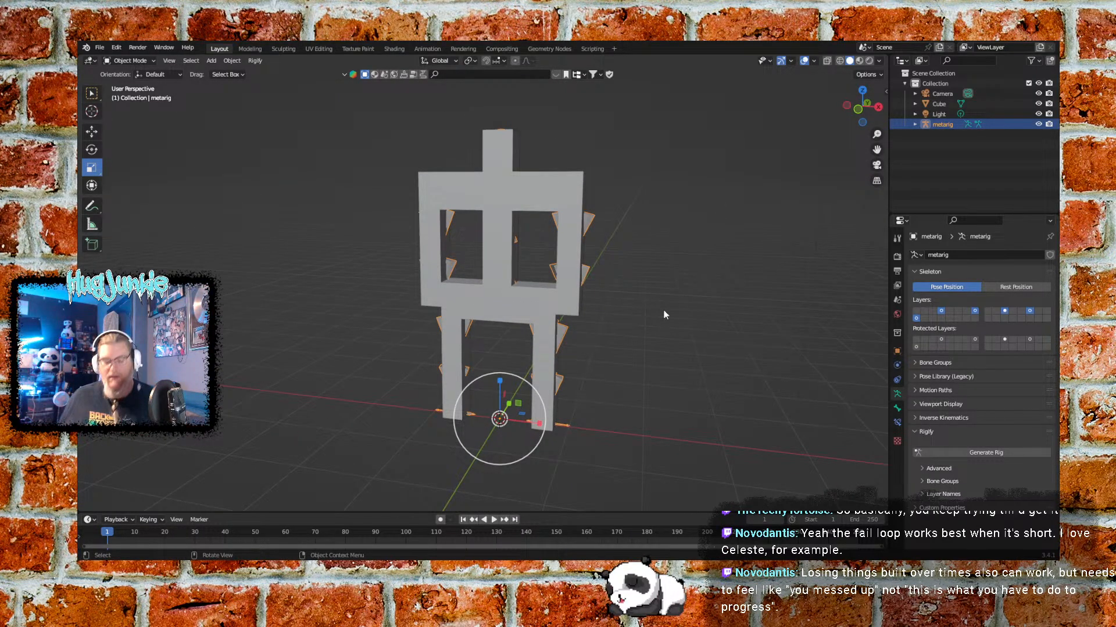
pyautogui.moveTo(627, 291)
pyautogui.mouseDown(button='middle')
pyautogui.moveTo(536, 328)
pyautogui.moveTo(598, 314)
pyautogui.moveTo(622, 283)
pyautogui.mouseUp(button='middle')
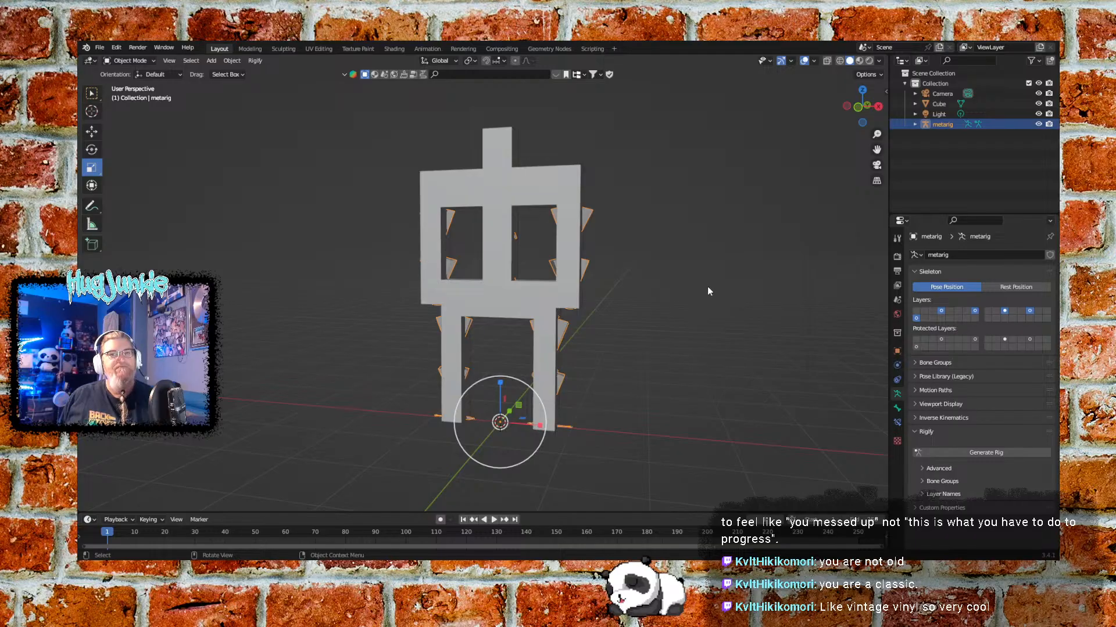
pyautogui.moveTo(600, 286); pyautogui.dragTo(682, 258, button='middle')
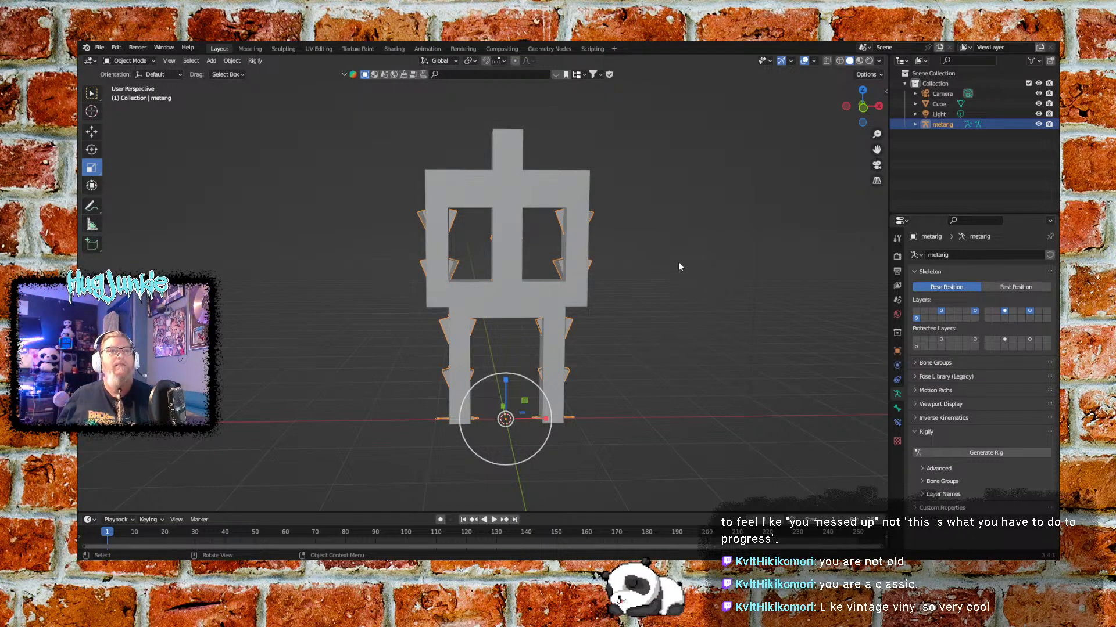
pyautogui.moveTo(671, 262)
pyautogui.mouseDown(button='middle')
pyautogui.moveTo(599, 266)
pyautogui.moveTo(659, 287)
pyautogui.moveTo(688, 283)
pyautogui.moveTo(673, 271)
pyautogui.mouseUp(button='middle')
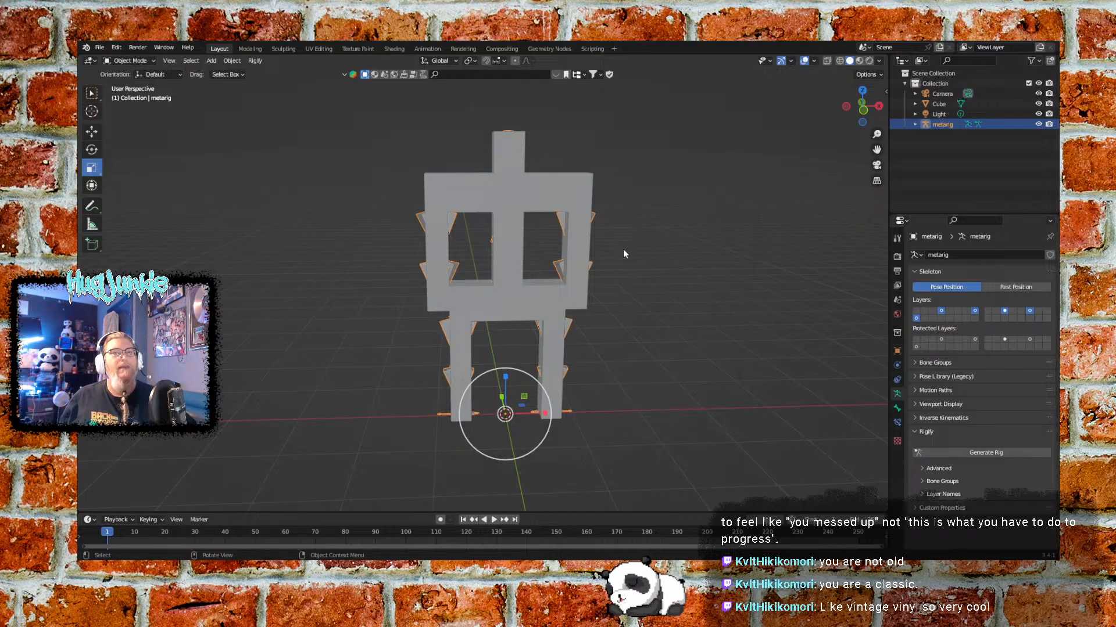
pyautogui.moveTo(659, 249)
pyautogui.mouseDown(button='middle')
pyautogui.moveTo(579, 261)
pyautogui.moveTo(504, 252)
pyautogui.moveTo(646, 294)
pyautogui.moveTo(648, 232)
pyautogui.mouseUp(button='middle')
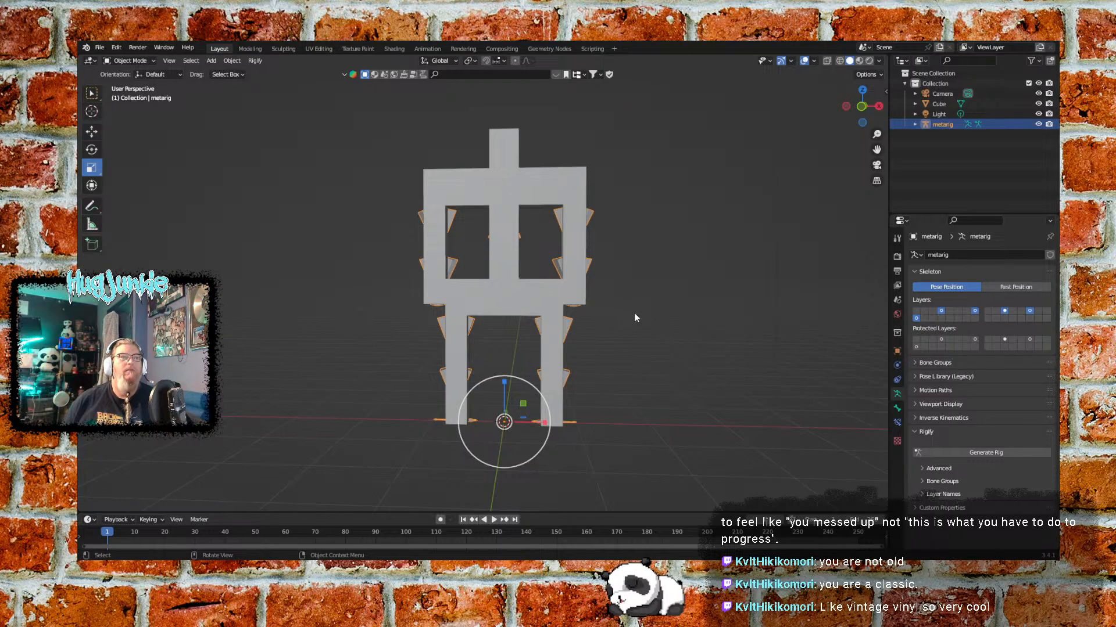
pyautogui.moveTo(660, 289)
pyautogui.mouseDown(button='middle')
pyautogui.moveTo(619, 302)
pyautogui.moveTo(505, 304)
pyautogui.moveTo(535, 378)
pyautogui.moveTo(652, 304)
pyautogui.moveTo(655, 281)
pyautogui.mouseUp(button='middle')
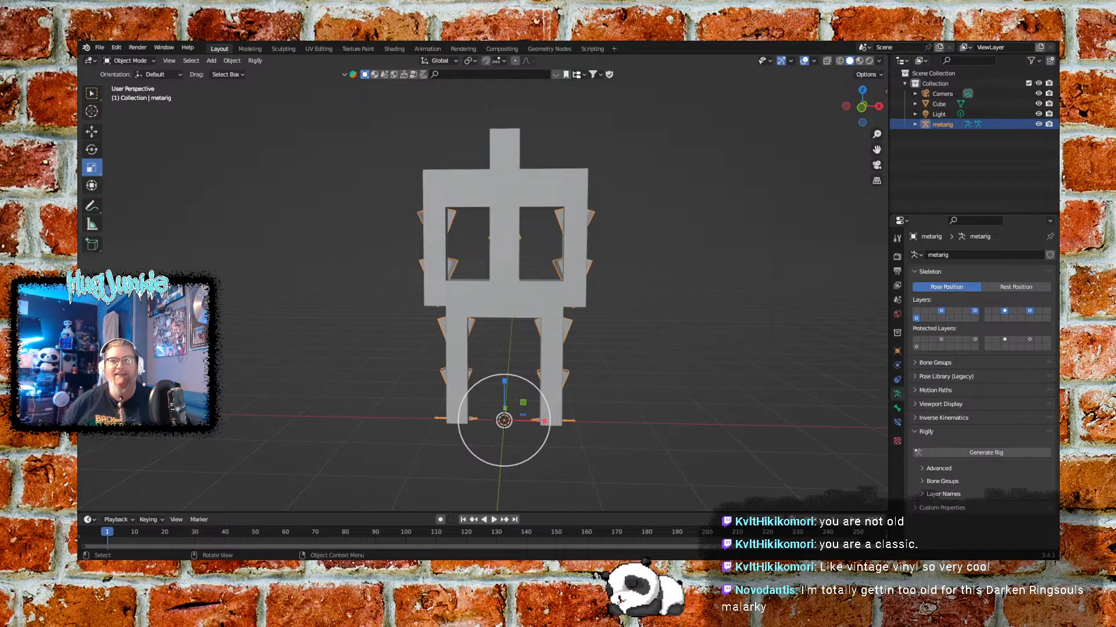
pyautogui.click(651, 367)
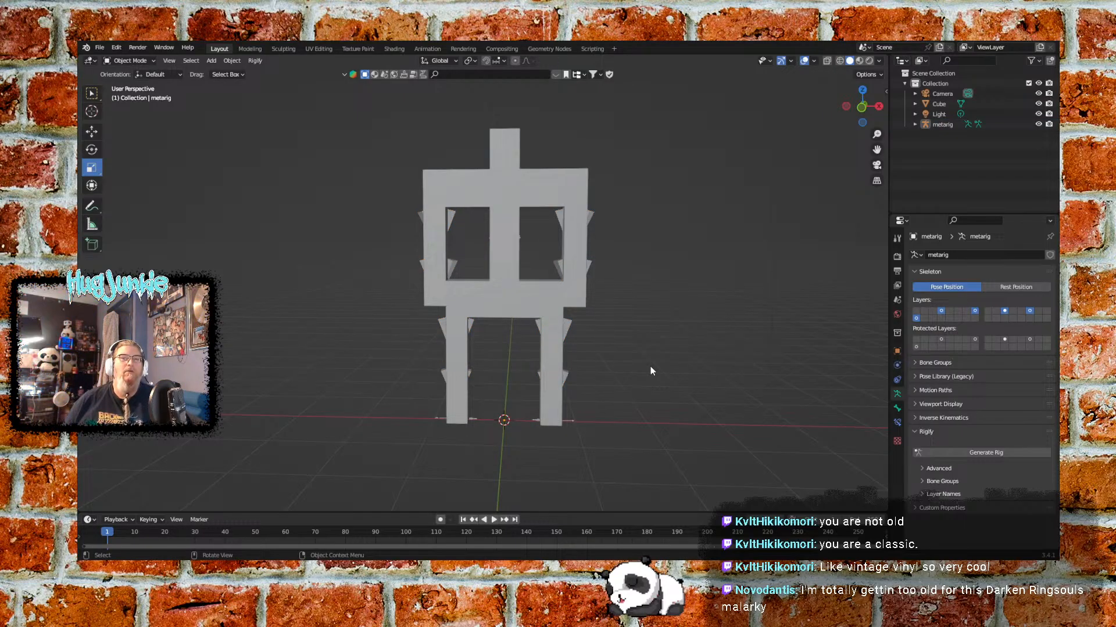